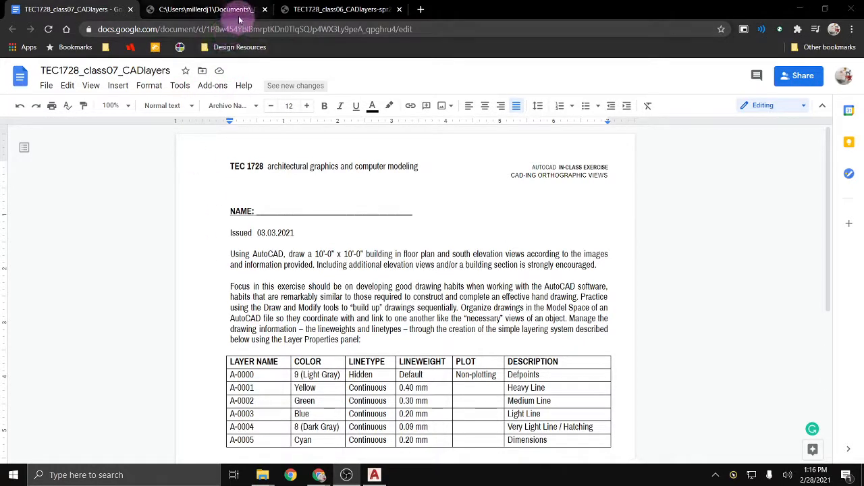
# Step: Compare the coloured solution PDF with the black-and-white reference sheet, ending on the reference tab
pyautogui.click(313, 10)
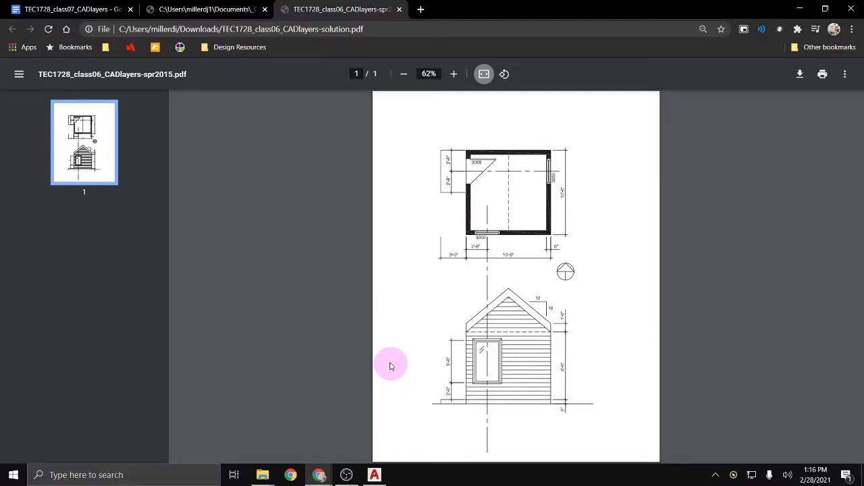
pyautogui.click(241, 15)
pyautogui.click(279, 264)
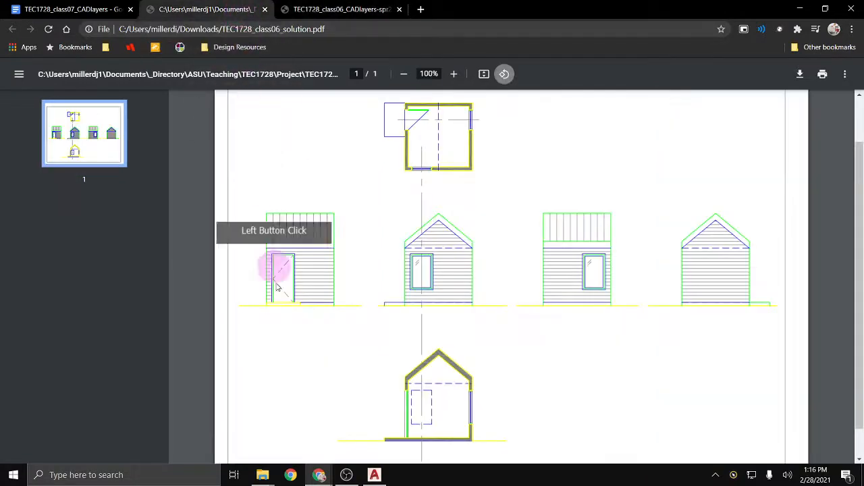
pyautogui.click(318, 428)
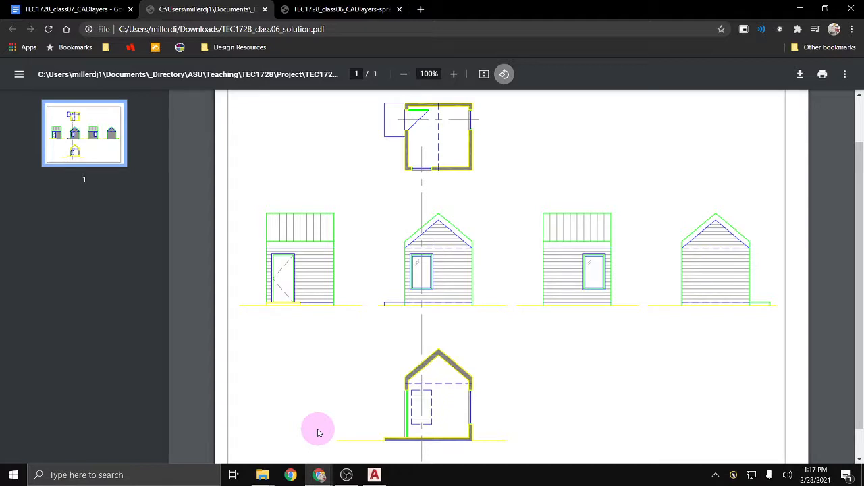
pyautogui.click(366, 9)
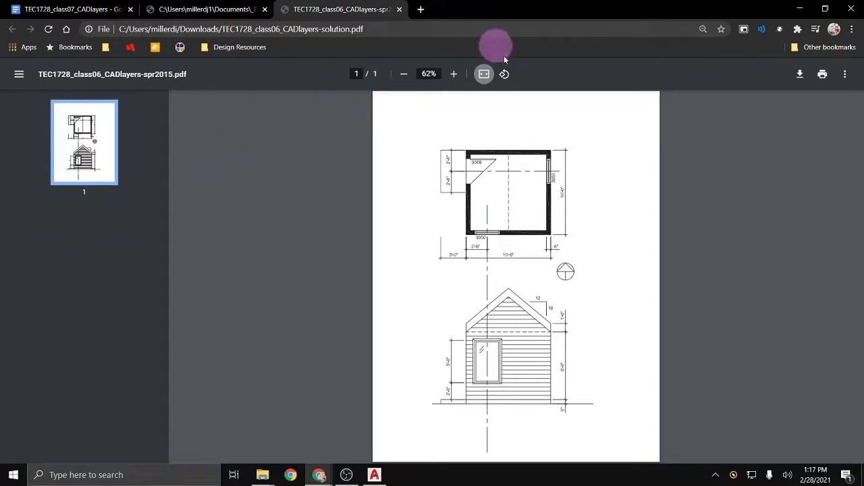
# Step: Zoom the reference floor plan to 175%, back down to 150%, and centre it
pyautogui.click(455, 74)
pyautogui.click(455, 75)
pyautogui.click(454, 74)
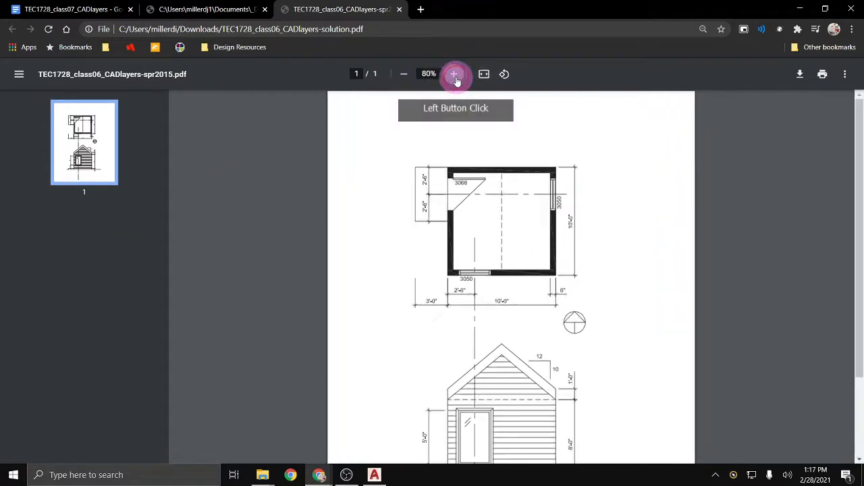
pyautogui.click(454, 74)
pyautogui.click(454, 74)
pyautogui.click(454, 74)
pyautogui.click(455, 74)
pyautogui.click(455, 74)
pyautogui.click(454, 74)
pyautogui.scroll(-5, 505, 199)
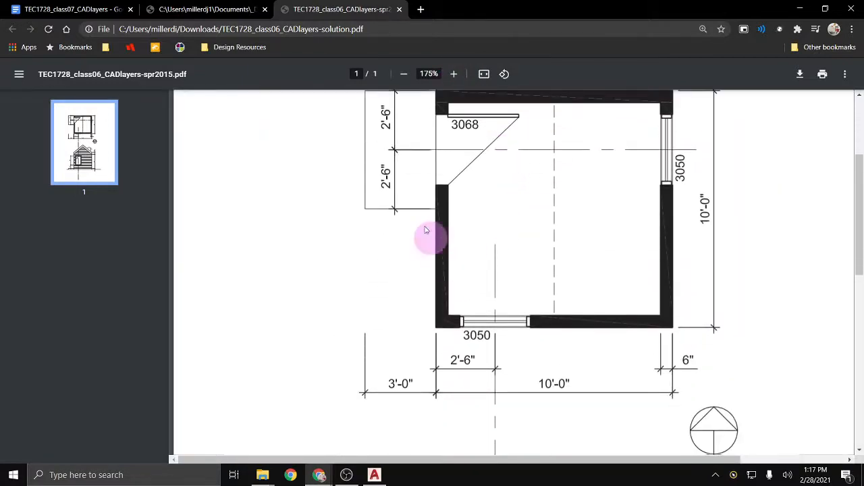
pyautogui.click(404, 74)
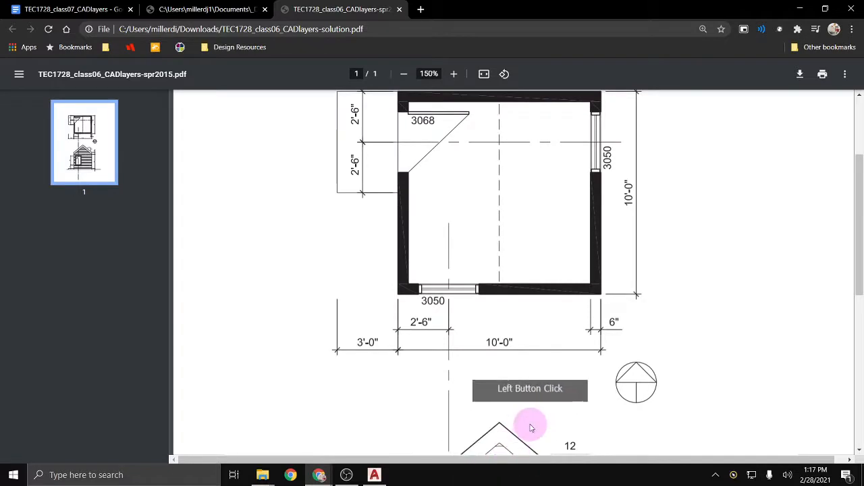
pyautogui.scroll(2, 567, 439)
pyautogui.moveTo(532, 460); pyautogui.dragTo(543, 462)
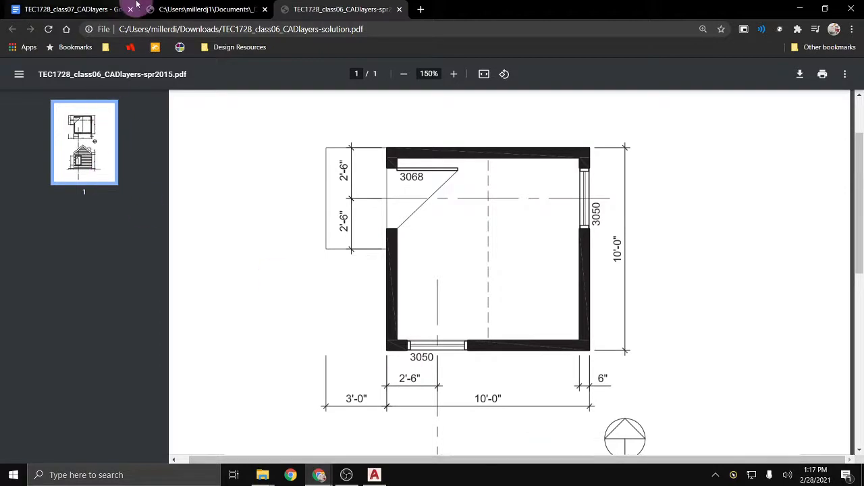
# Step: Show the coloured solution PDF at 150% with its plan and elevations centred
pyautogui.click(178, 10)
pyautogui.click(451, 256)
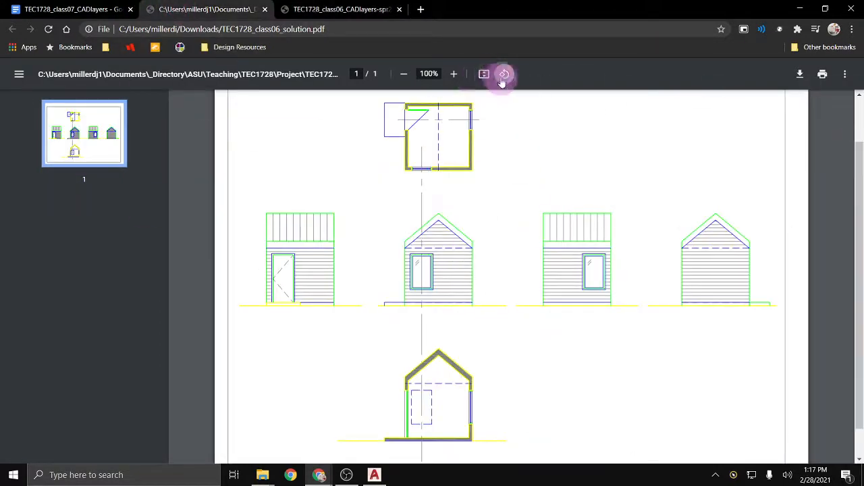
pyautogui.click(454, 74)
pyautogui.click(456, 77)
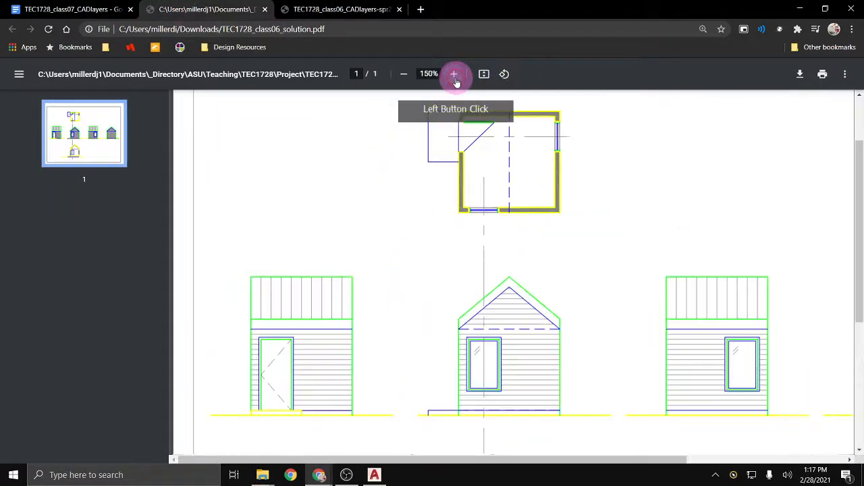
pyautogui.click(457, 77)
pyautogui.click(490, 308)
pyautogui.click(403, 75)
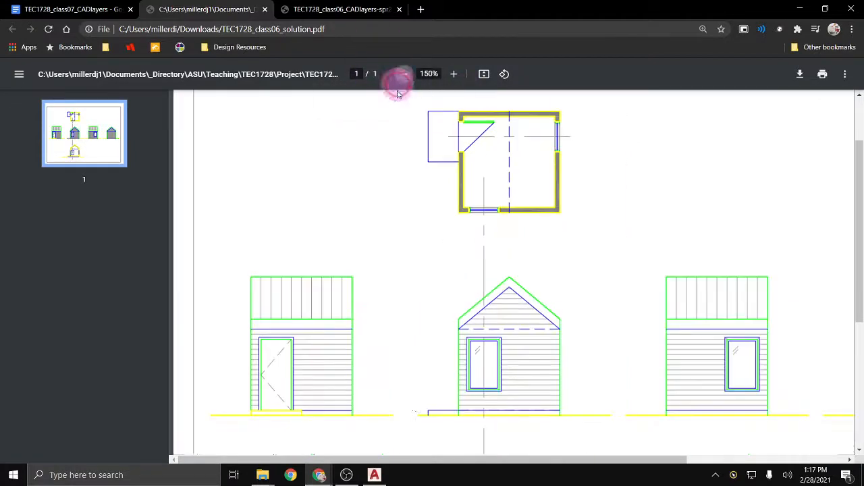
pyautogui.moveTo(376, 460); pyautogui.dragTo(420, 453)
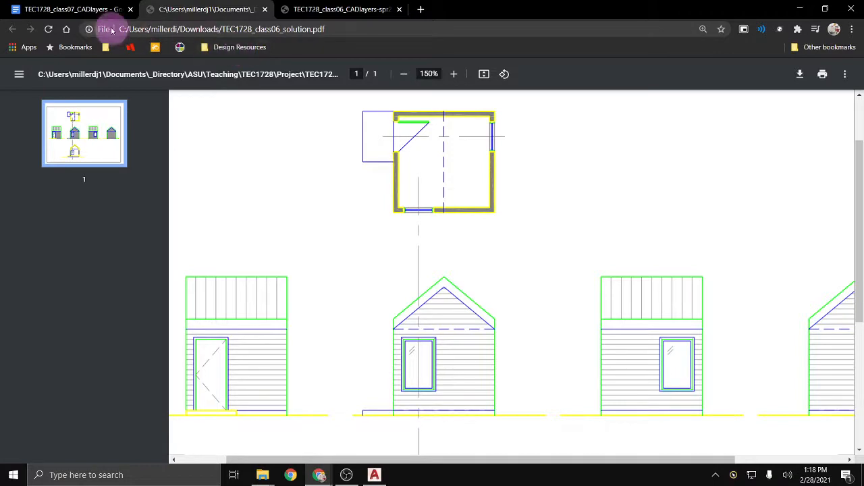
# Step: Zoom the assignment document to 150% to read its layer table, then switch to AutoCAD
pyautogui.click(100, 10)
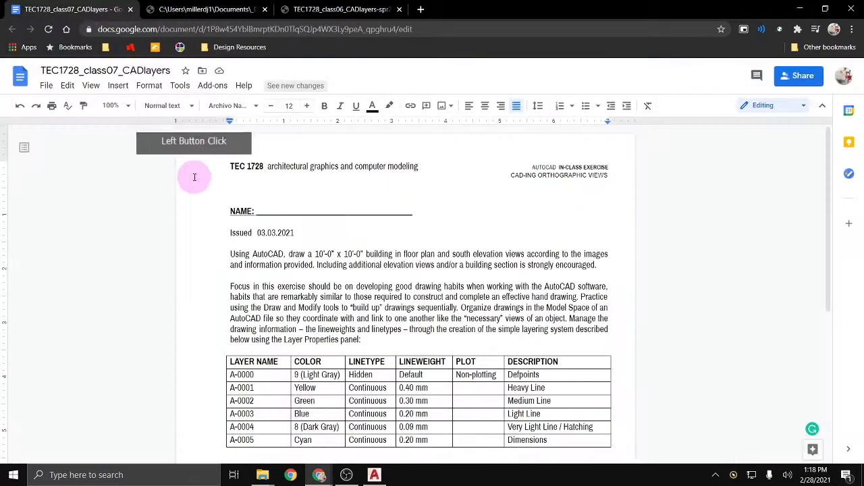
pyautogui.click(129, 108)
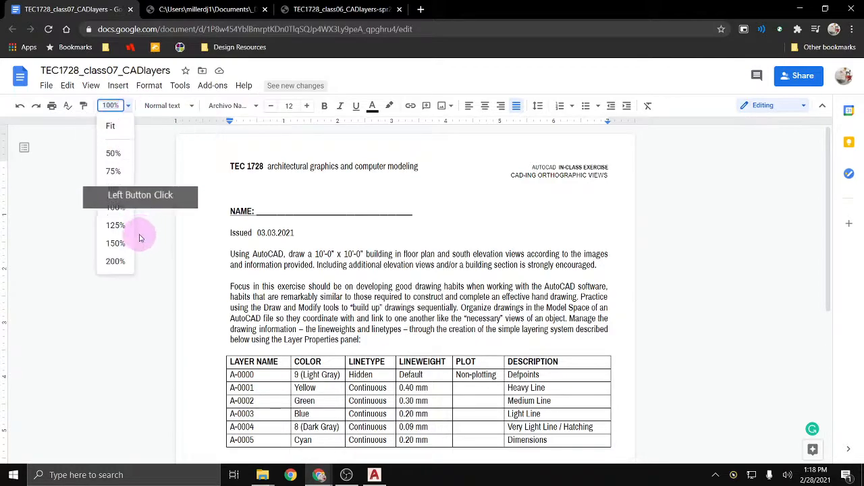
pyautogui.click(115, 243)
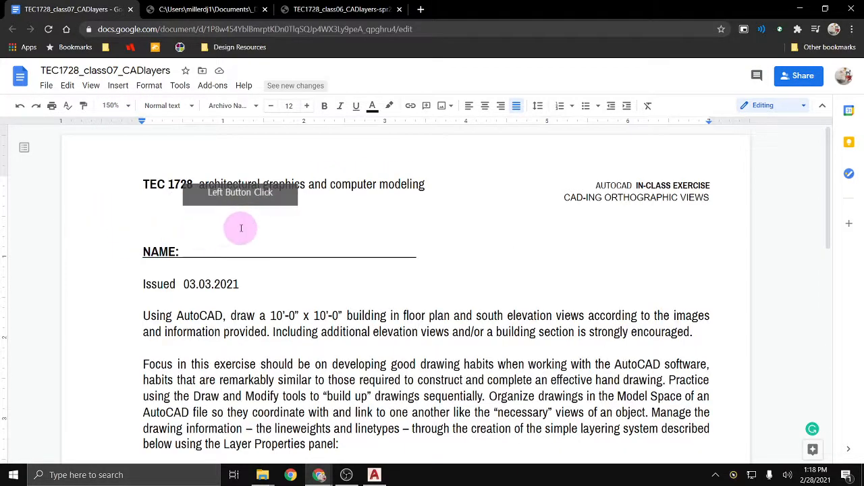
pyautogui.scroll(-4, 240, 216)
pyautogui.scroll(-1, 240, 228)
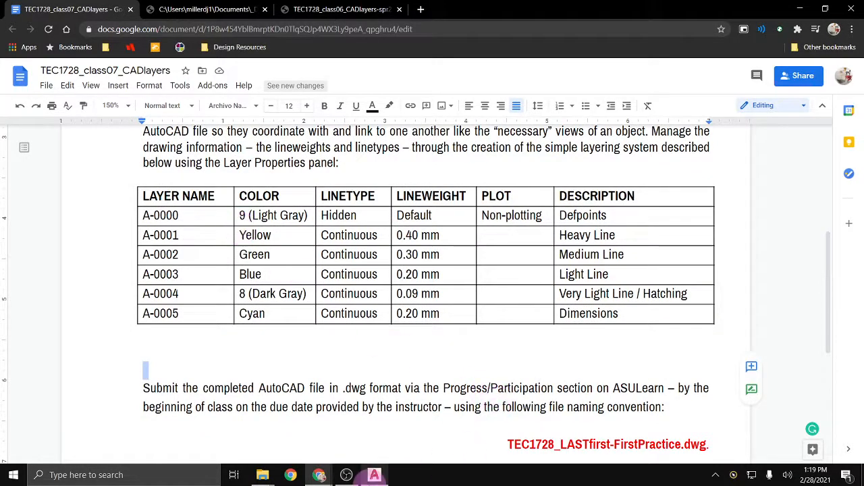
pyautogui.click(373, 476)
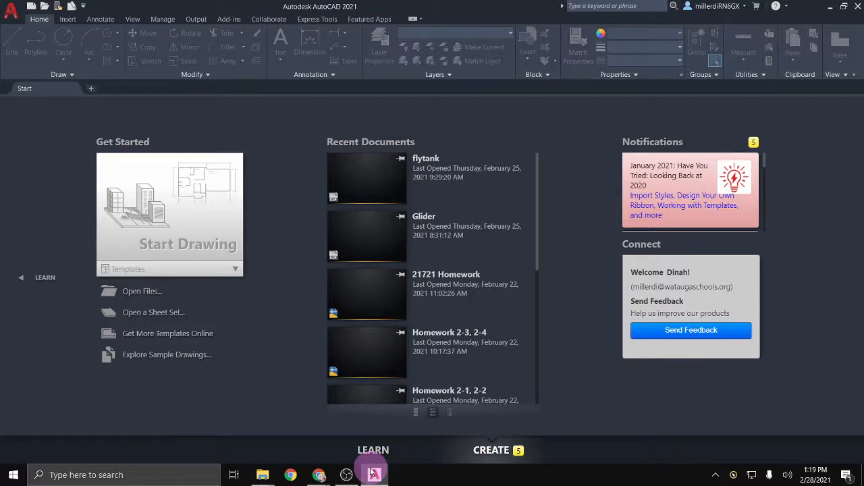
# Step: Start the blank Drawing3 and show the object snap modes list
pyautogui.click(201, 242)
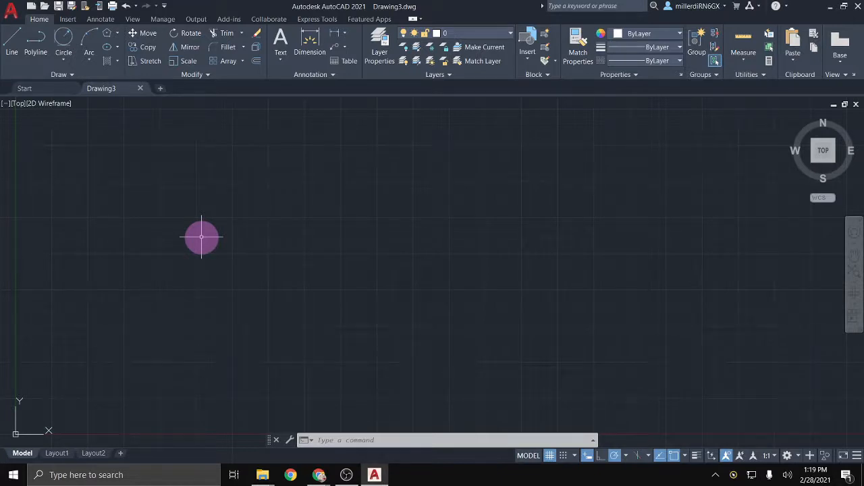
pyautogui.click(684, 457)
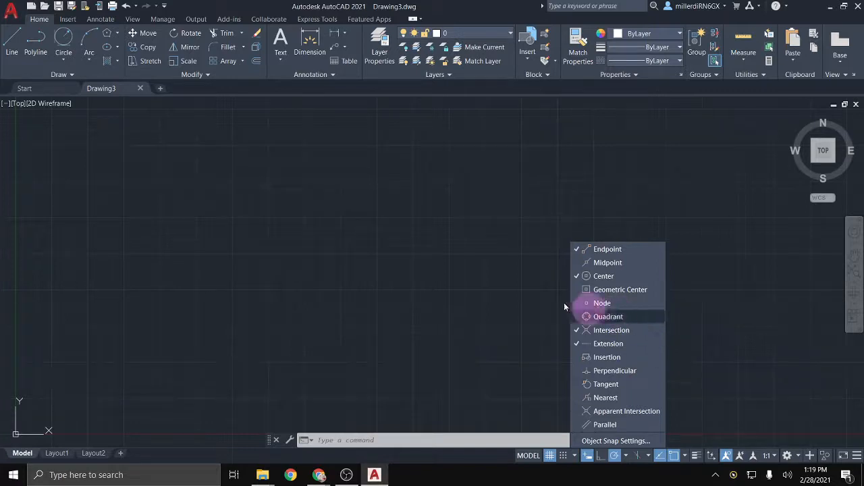
# Step: Set the drawing's length units to Architectural with UNITS
pyautogui.click(472, 332)
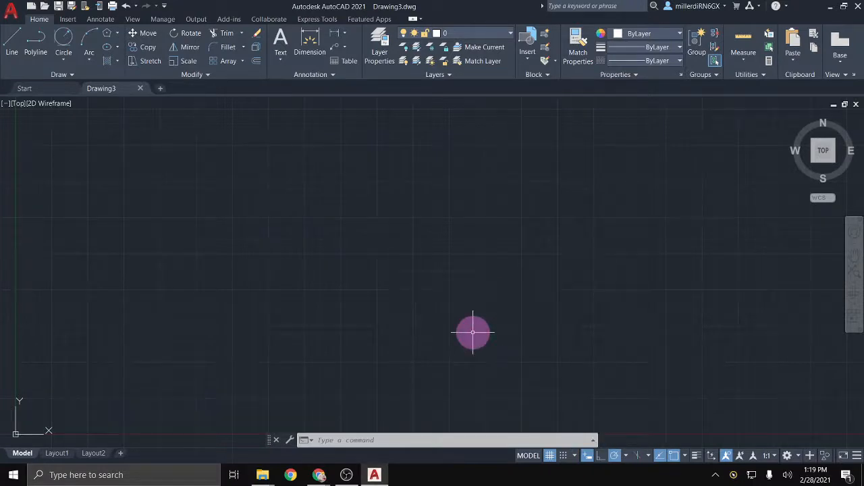
pyautogui.write('UNITS')
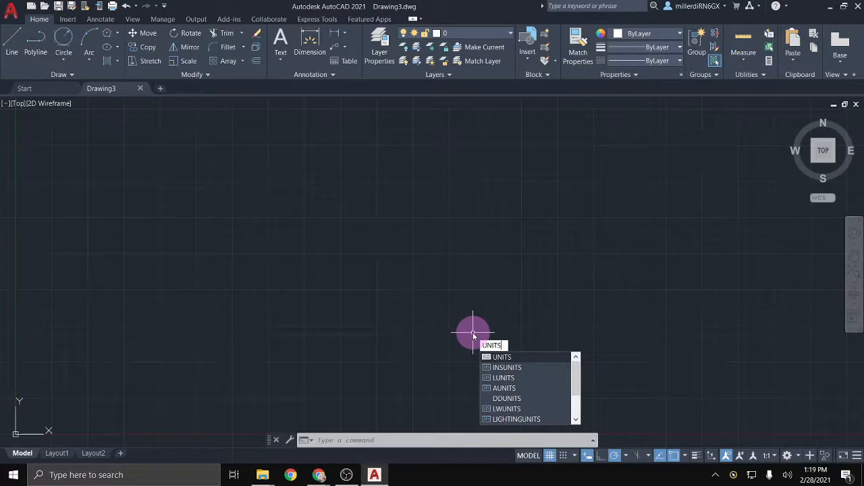
pyautogui.press('Return')
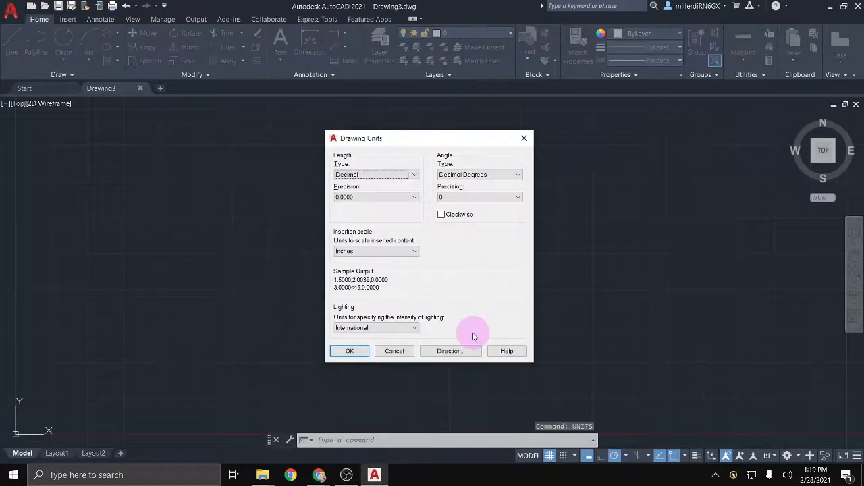
pyautogui.click(352, 175)
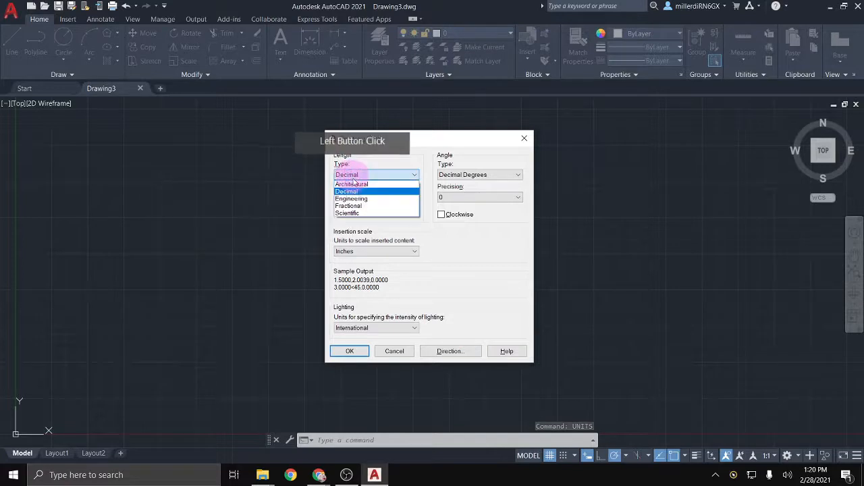
pyautogui.click(351, 184)
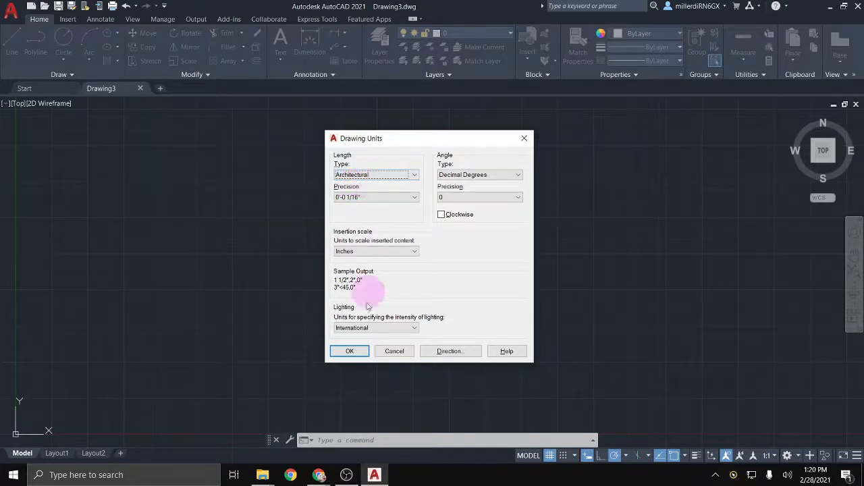
pyautogui.click(350, 351)
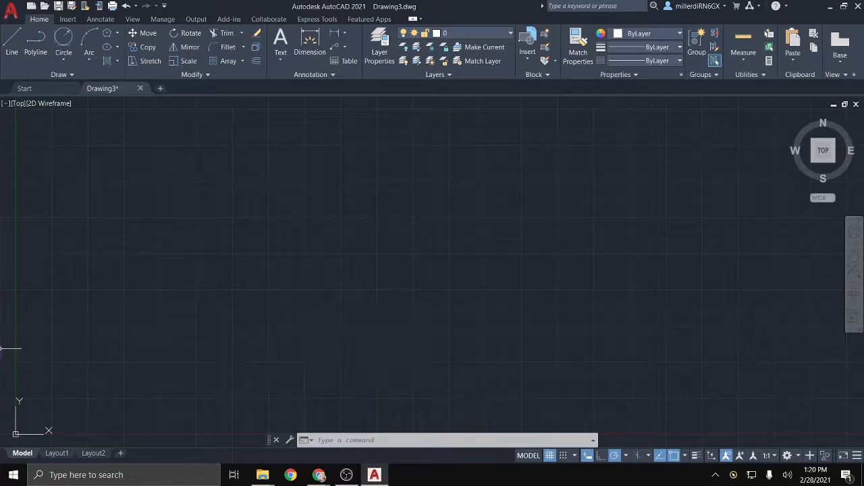
# Step: Switch to the Google Docs window showing the layer table
pyautogui.click(180, 327)
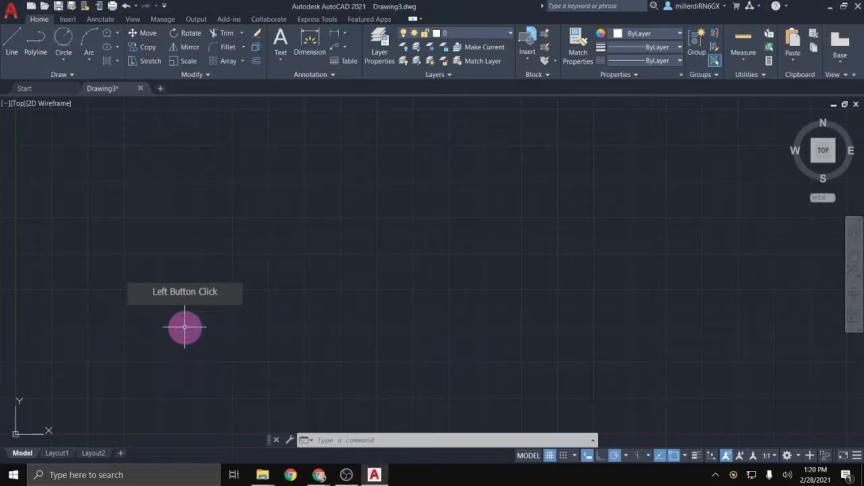
pyautogui.hotkey('ctrl', 'alt', 'Tab')
pyautogui.click(503, 200)
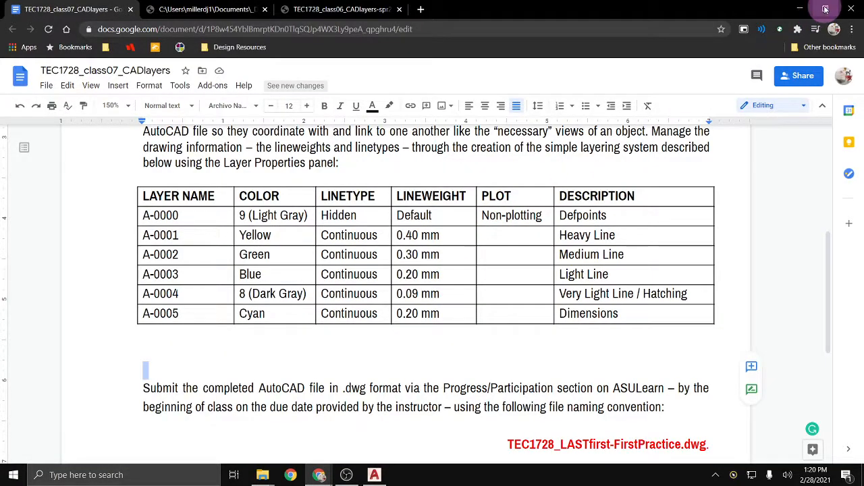
# Step: Restore the browser from full screen and move it fully onto the screen
pyautogui.click(825, 9)
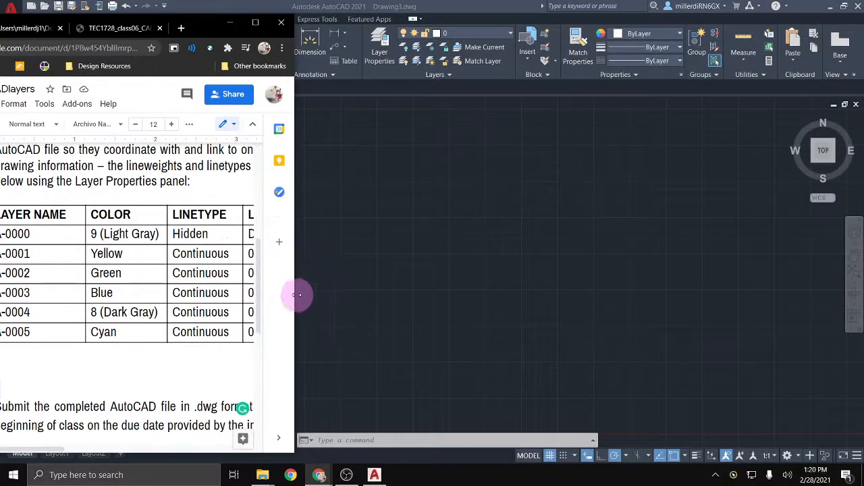
pyautogui.moveTo(301, 297); pyautogui.dragTo(381, 290)
pyautogui.moveTo(294, 26); pyautogui.dragTo(443, 12)
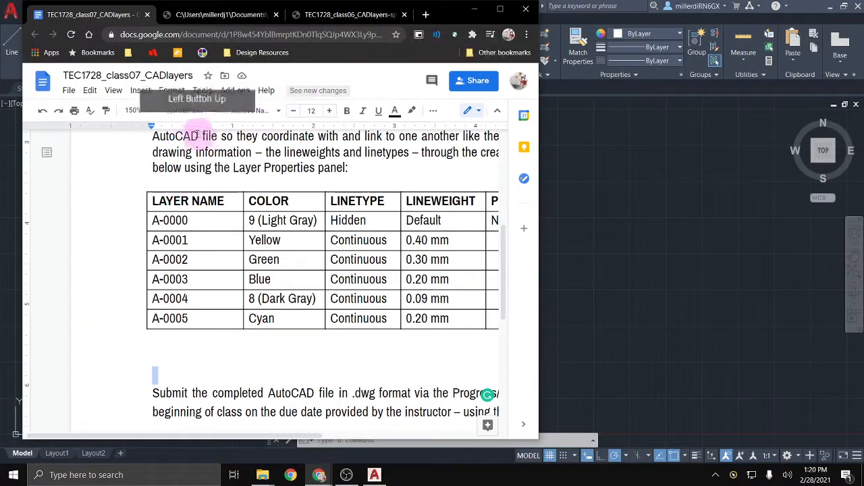
# Step: Set the Docs zoom to Fit and narrow the browser window beside AutoCAD
pyautogui.click(135, 110)
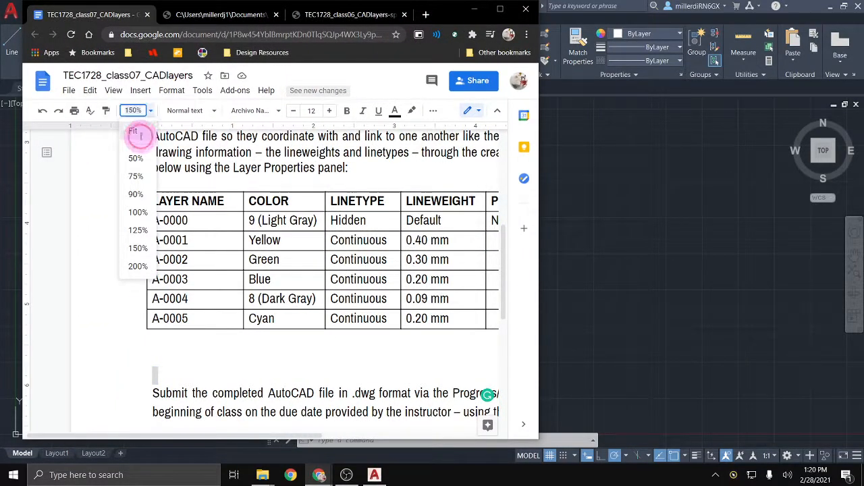
pyautogui.click(137, 133)
pyautogui.moveTo(540, 274); pyautogui.dragTo(430, 275)
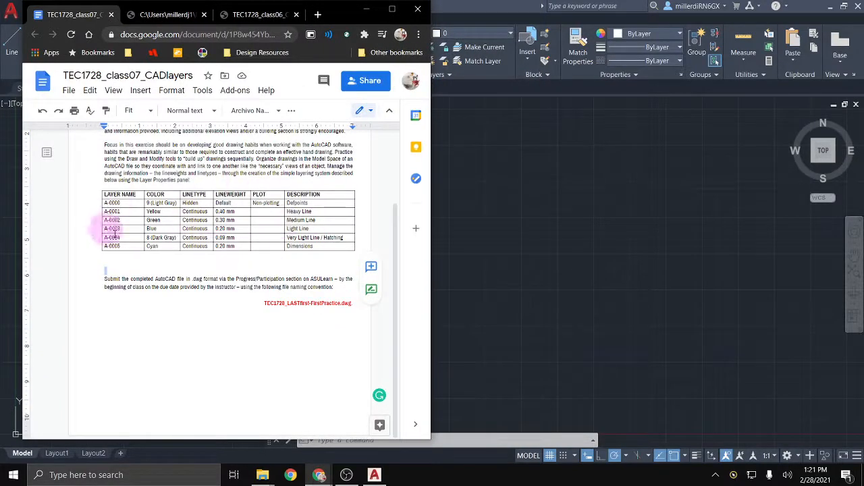
pyautogui.click(638, 181)
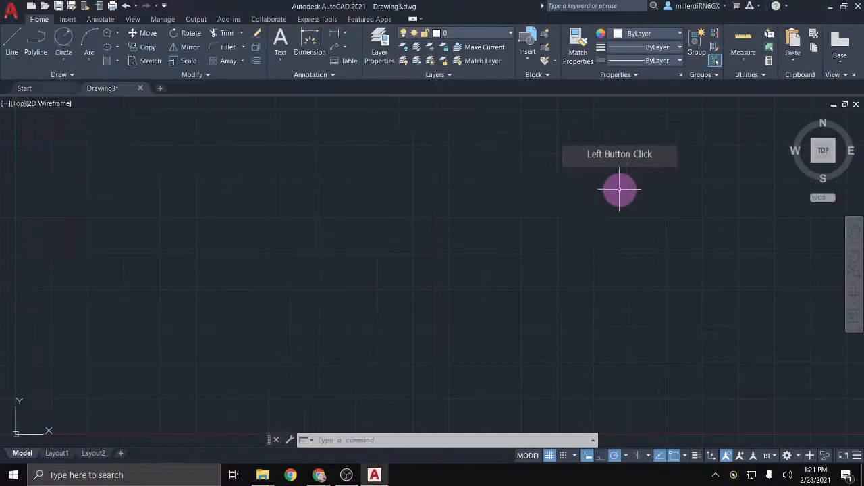
# Step: Restore AutoCAD and place its window to the right of the browser, slightly widened
pyautogui.click(846, 8)
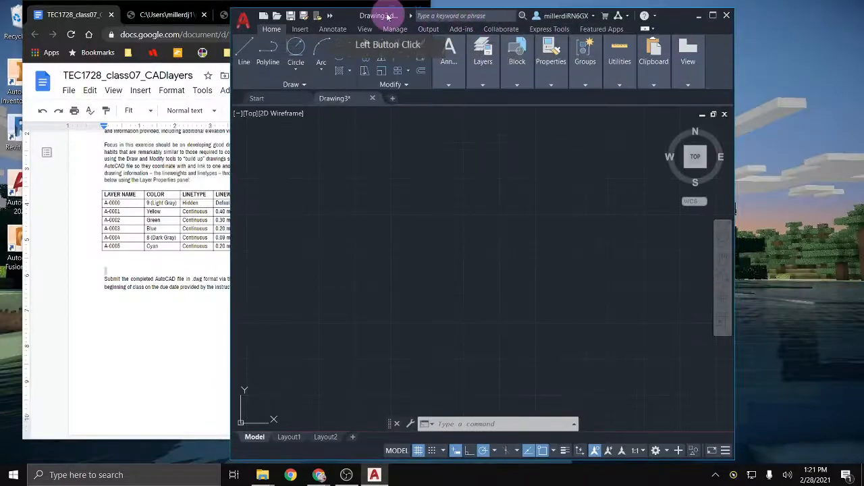
pyautogui.moveTo(359, 21); pyautogui.dragTo(488, 22)
pyautogui.moveTo(327, 15); pyautogui.dragTo(297, 24)
pyautogui.click(513, 225)
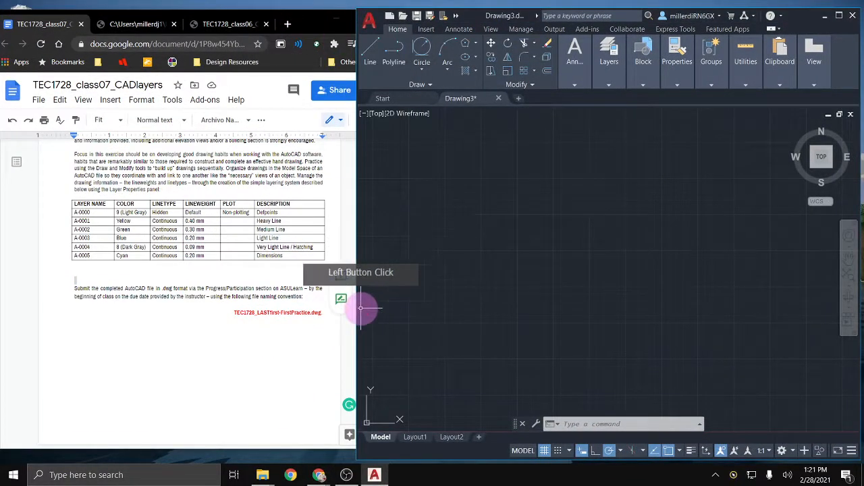
pyautogui.moveTo(355, 315); pyautogui.dragTo(344, 321)
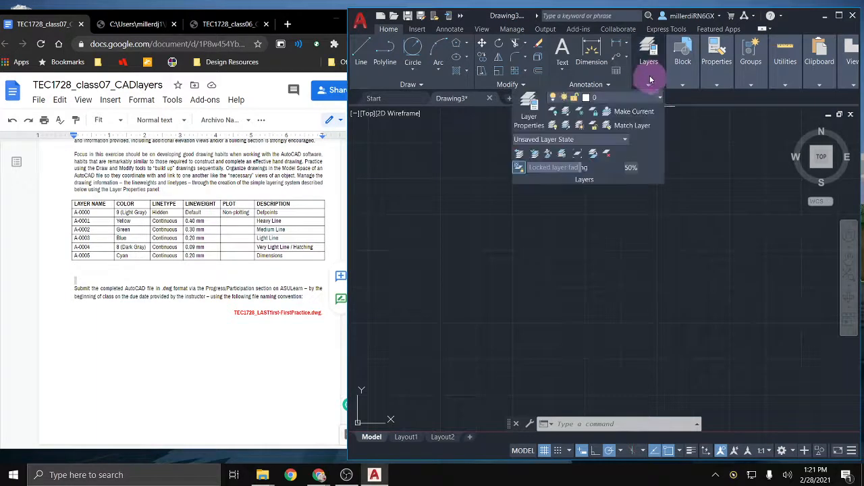
# Step: Expand the Layers ribbon panel with AutoCAD windowed beside the Google Doc
pyautogui.click(840, 15)
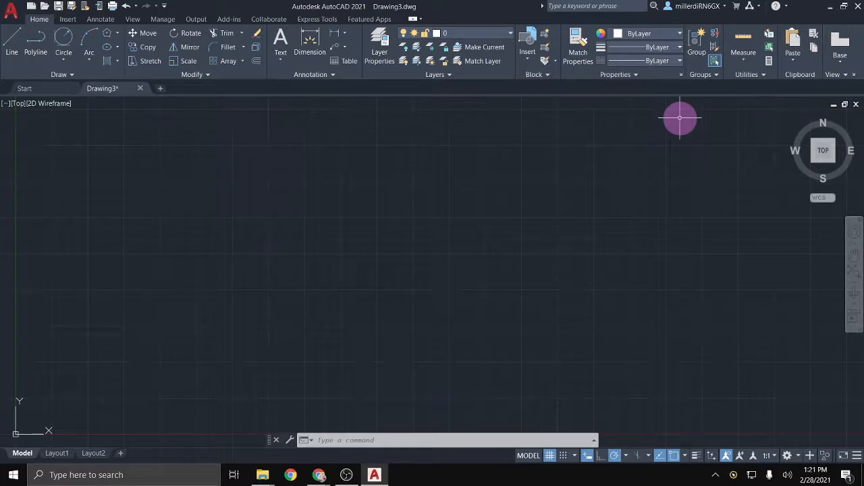
pyautogui.click(844, 7)
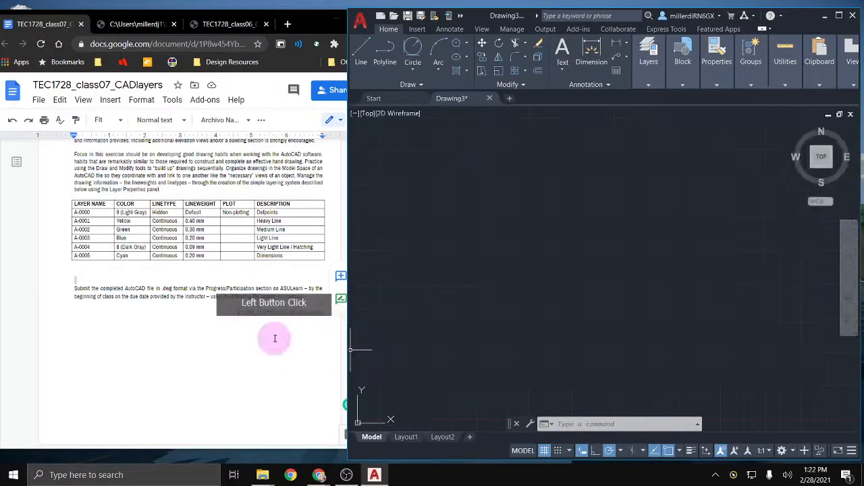
pyautogui.click(646, 81)
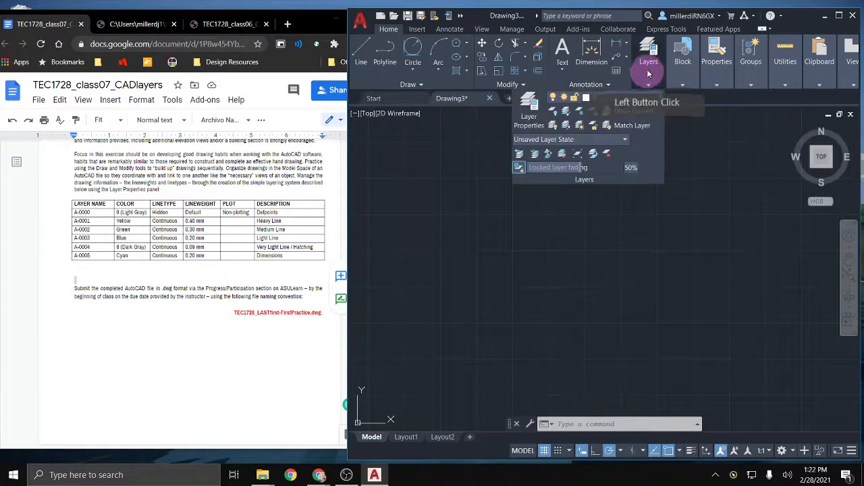
# Step: Open the Layer Properties Manager and fit it, resized smaller, inside the drawing area
pyautogui.click(529, 117)
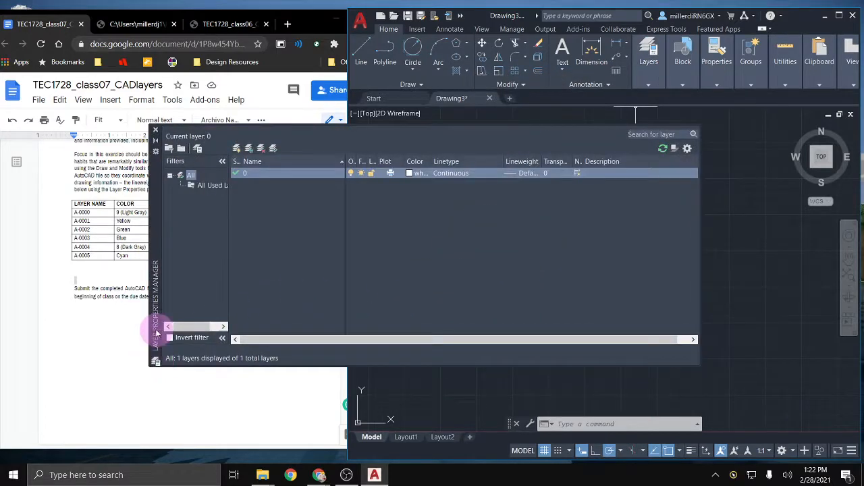
pyautogui.moveTo(154, 328); pyautogui.dragTo(251, 337)
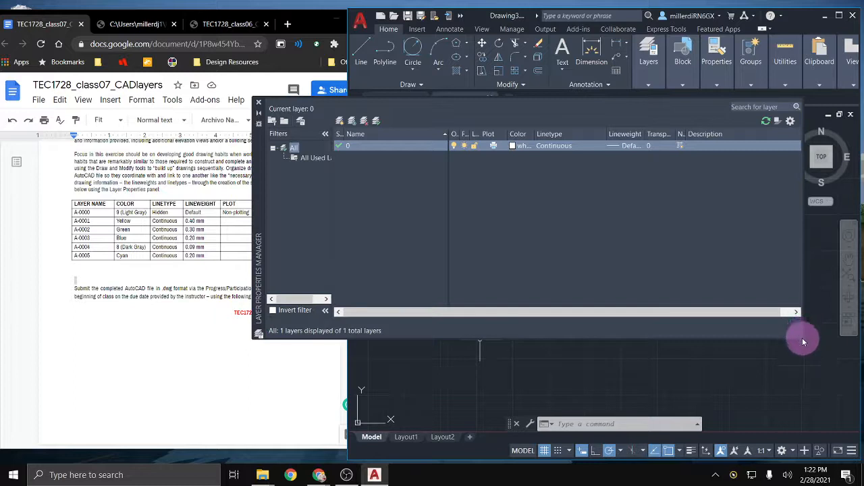
pyautogui.moveTo(802, 339); pyautogui.dragTo(708, 265)
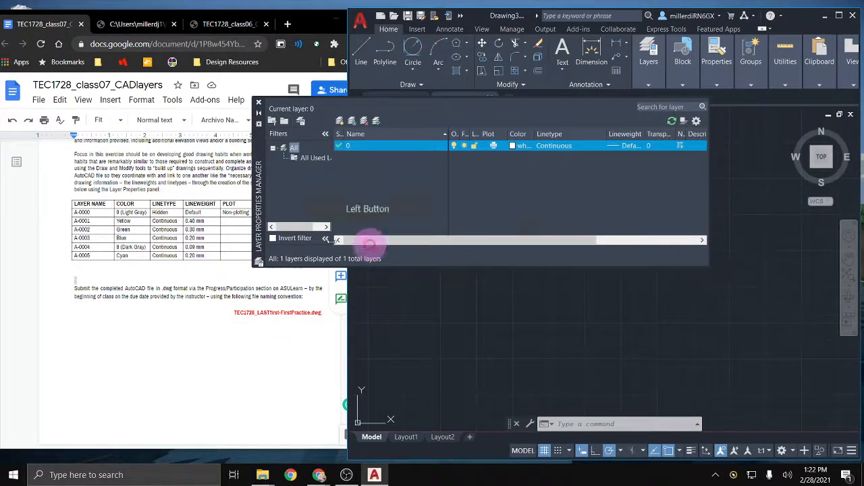
pyautogui.moveTo(261, 227)
pyautogui.mouseDown()
pyautogui.moveTo(335, 238)
pyautogui.moveTo(367, 258)
pyautogui.moveTo(416, 226)
pyautogui.moveTo(405, 270)
pyautogui.moveTo(379, 263)
pyautogui.mouseUp()
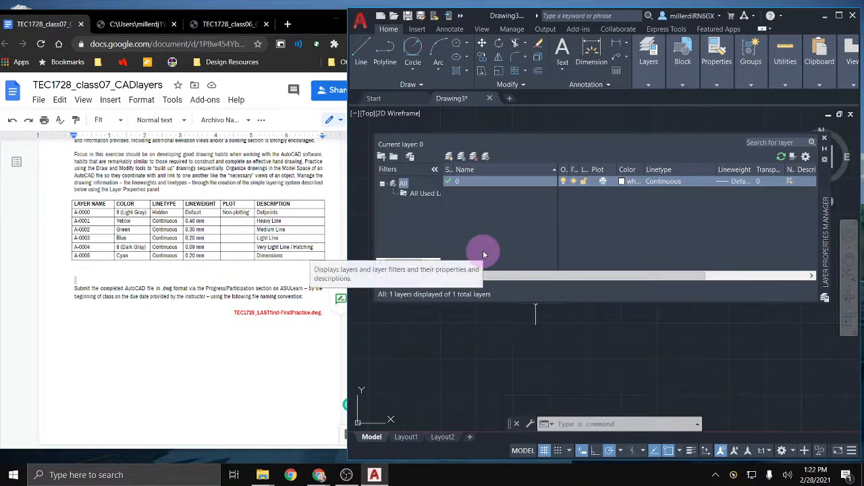
pyautogui.press('alt')
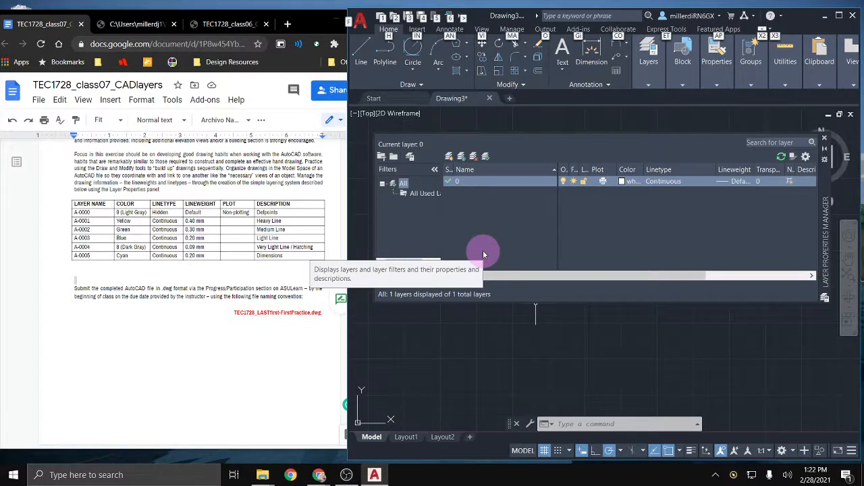
# Step: Create new layers A-0000, A-0001 and A-0002 in the Layer Properties Manager
pyautogui.click(466, 181)
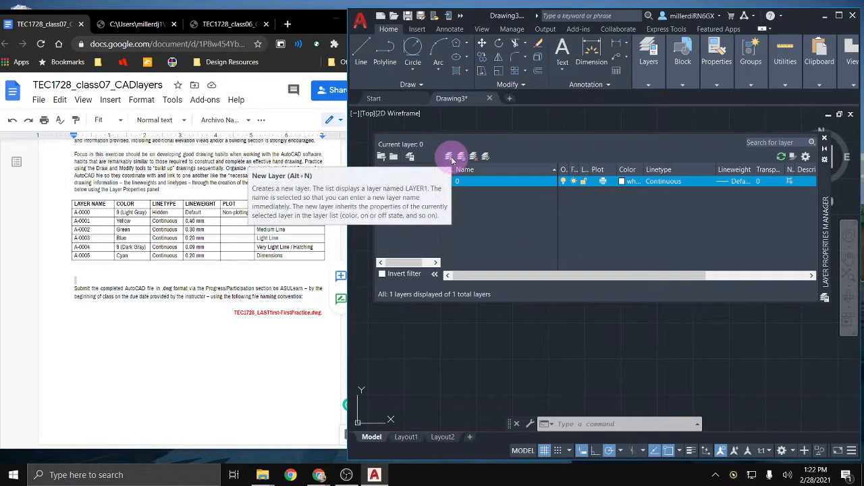
pyautogui.click(484, 223)
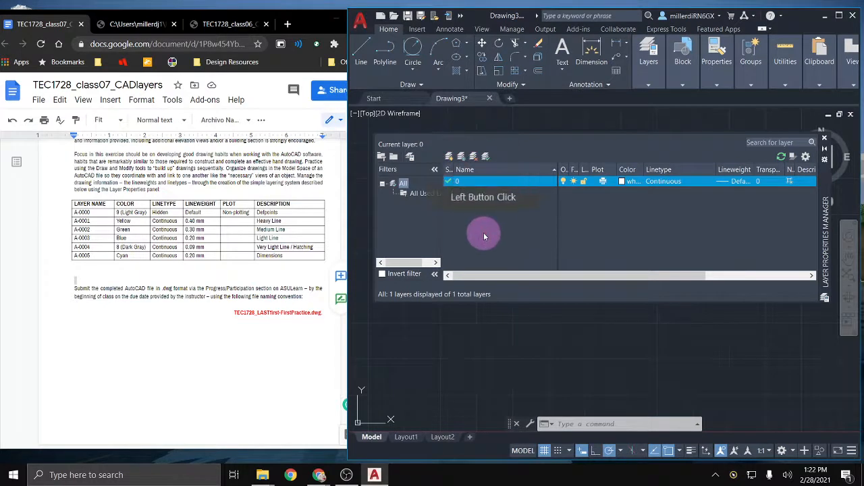
pyautogui.hotkey('alt', 'n')
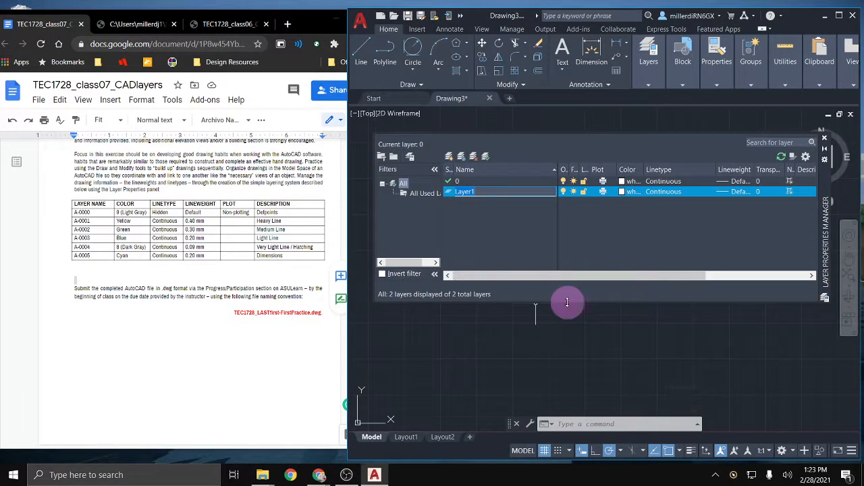
pyautogui.write('A')
pyautogui.press('Return')
pyautogui.press('Return')
pyautogui.press('Return')
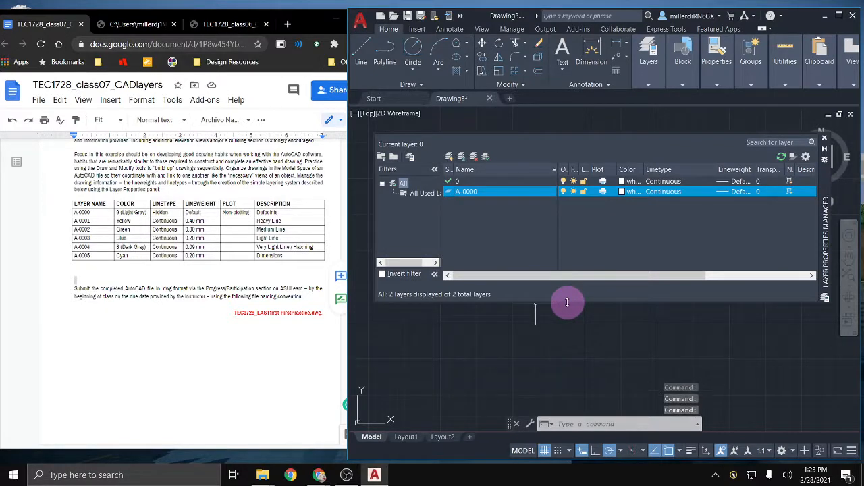
pyautogui.click(450, 157)
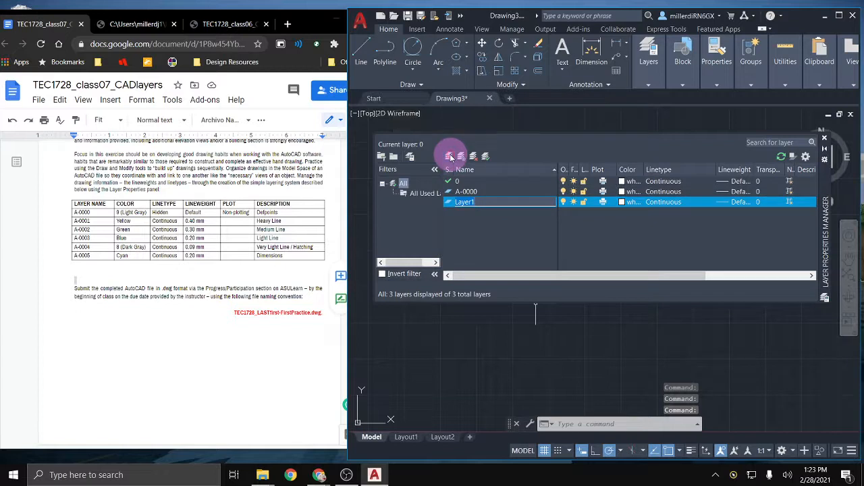
pyautogui.press('Return')
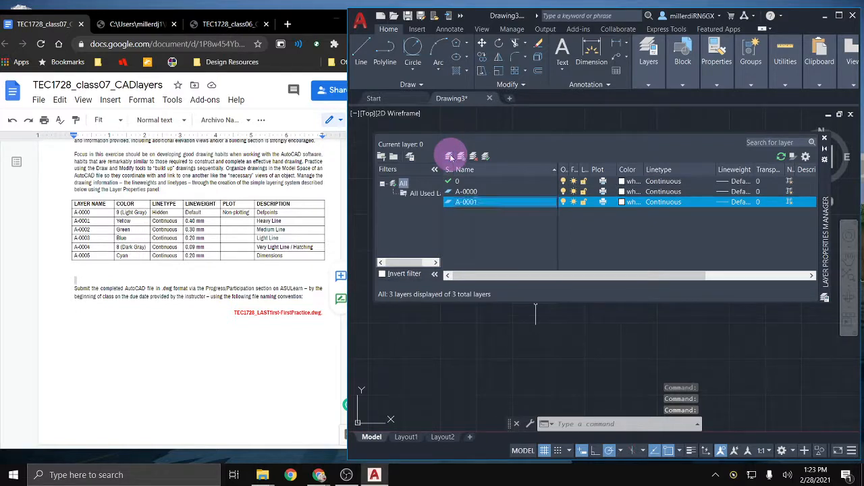
pyautogui.click(451, 157)
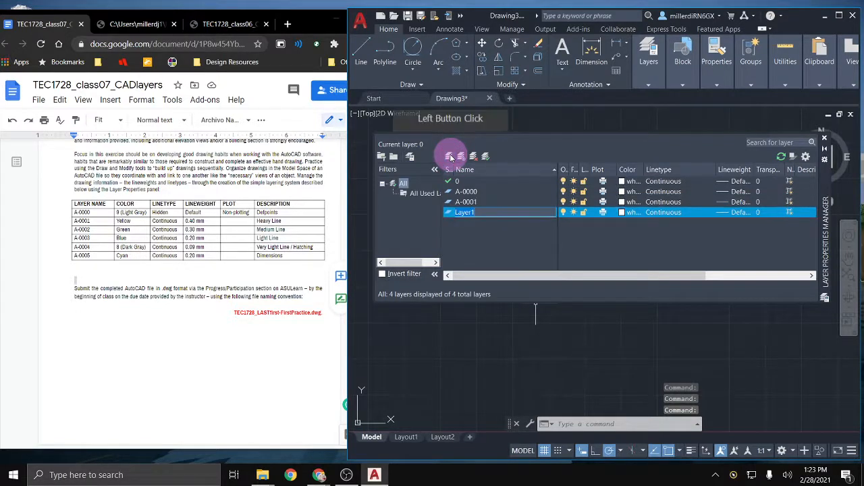
pyautogui.write('A')
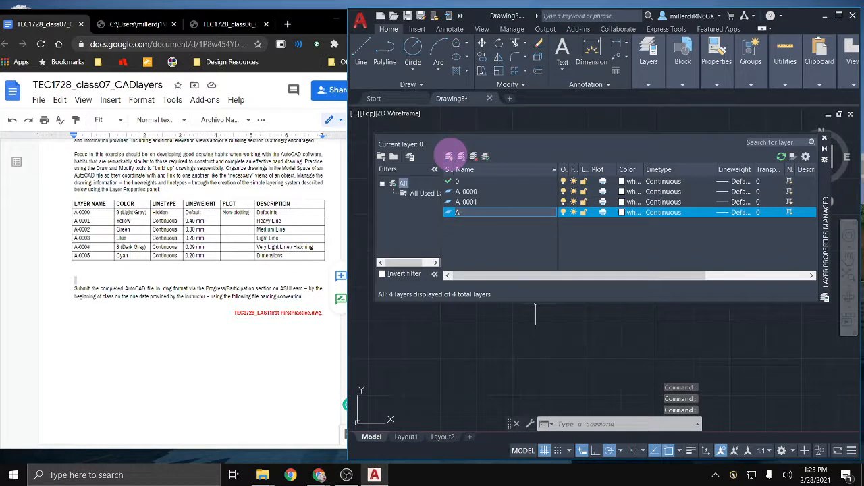
pyautogui.write('-0002')
pyautogui.press('Return')
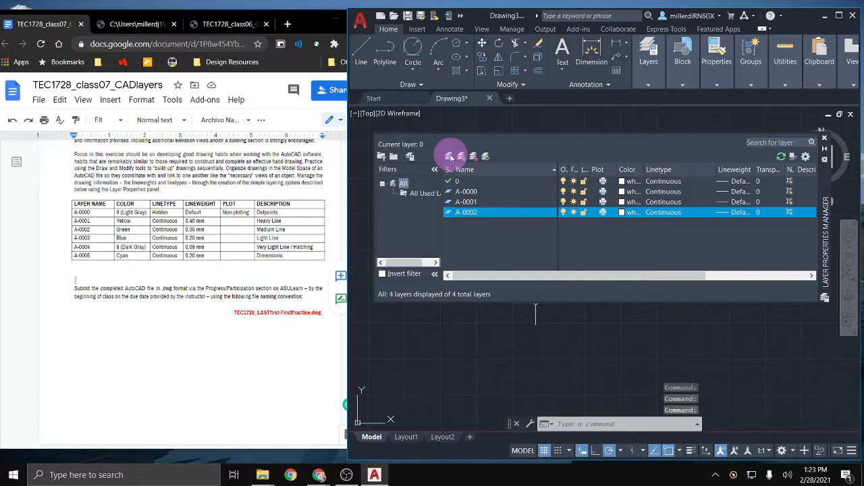
# Step: Add layers A-0003, A-0004 and A-0005
pyautogui.click(450, 157)
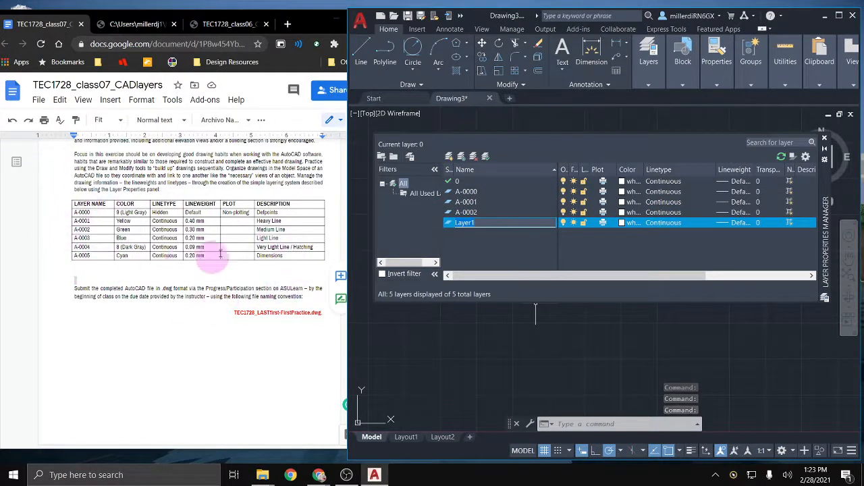
pyautogui.write('A-')
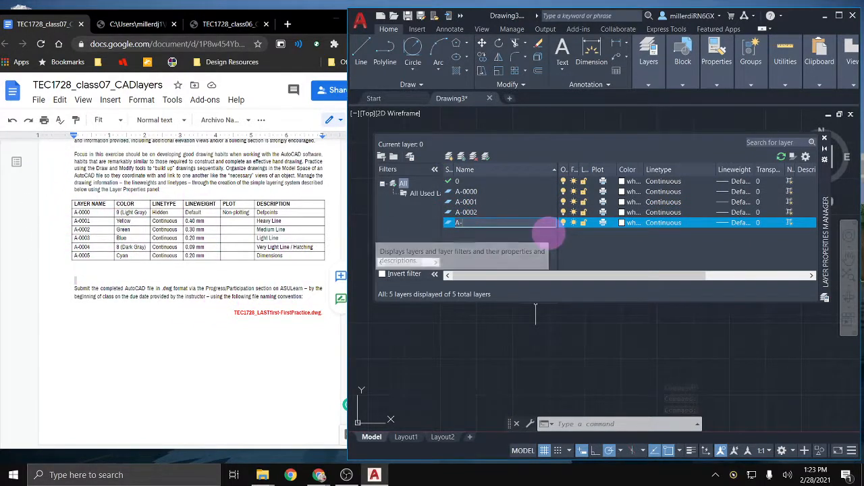
pyautogui.write('0003')
pyautogui.press('Return')
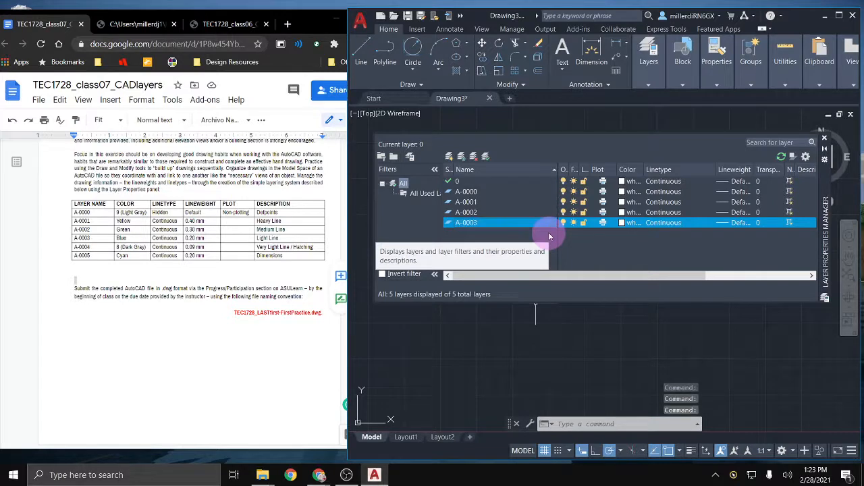
pyautogui.click(449, 160)
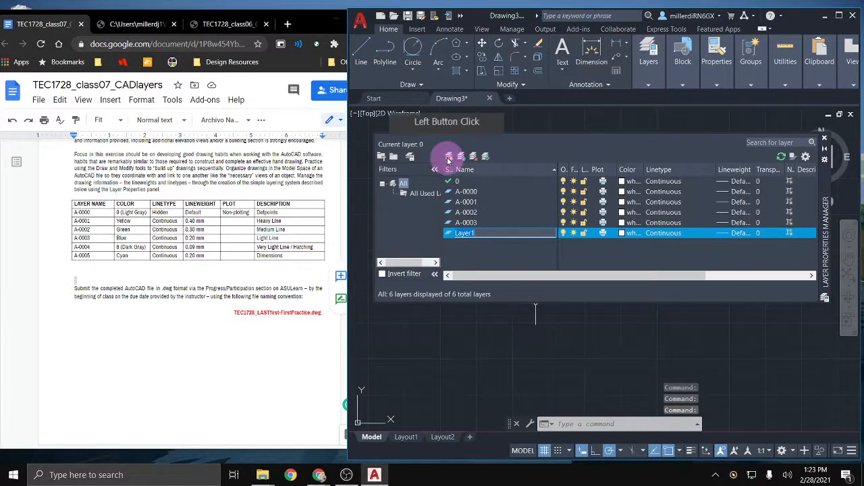
pyautogui.write('A-000')
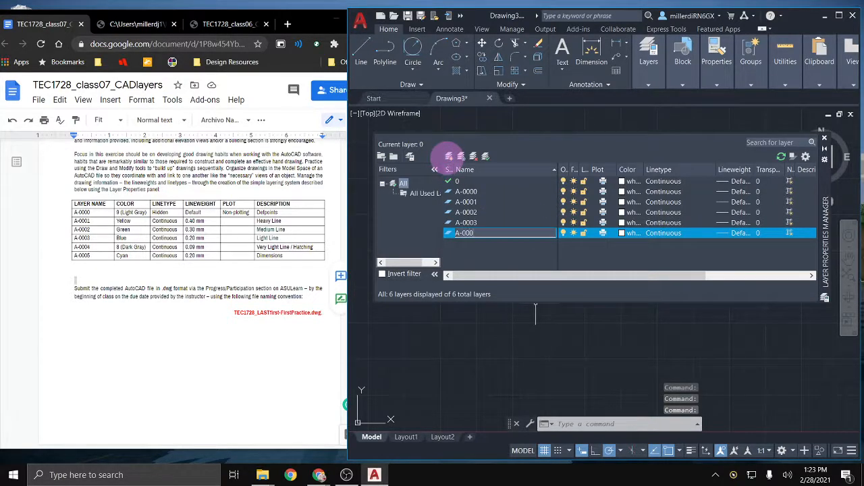
pyautogui.write('4')
pyautogui.press('Return')
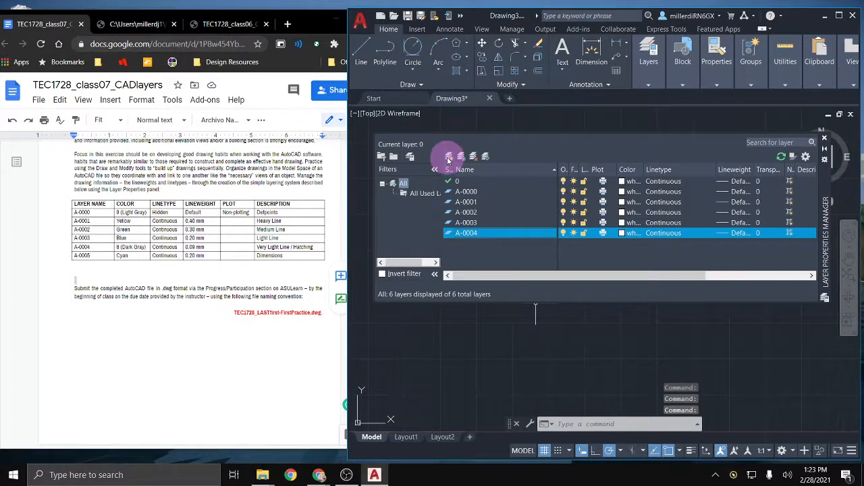
pyautogui.click(449, 160)
pyautogui.write('A-0005')
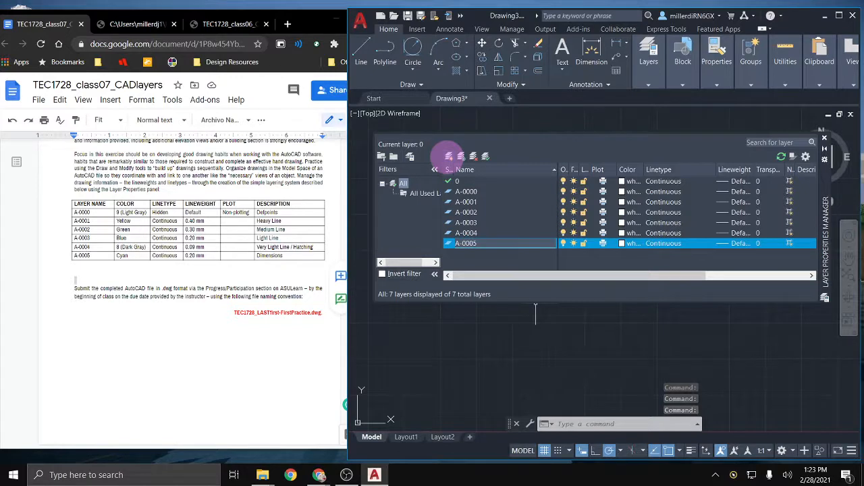
pyautogui.press('Return')
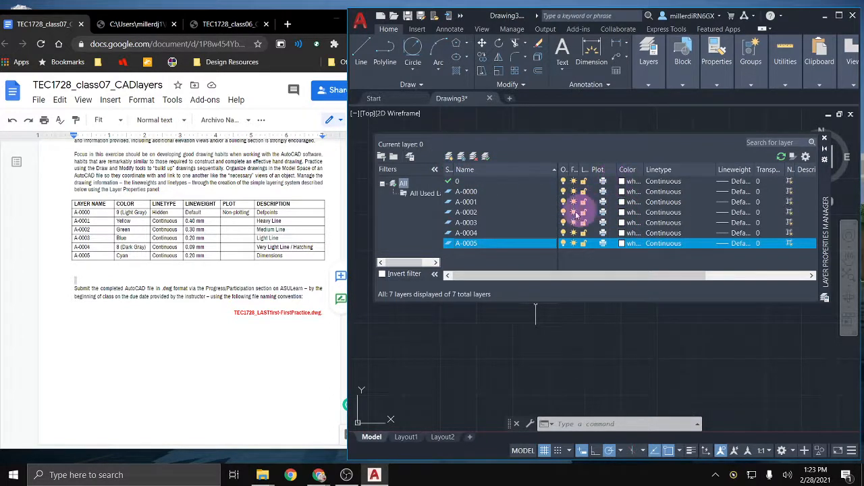
pyautogui.click(466, 202)
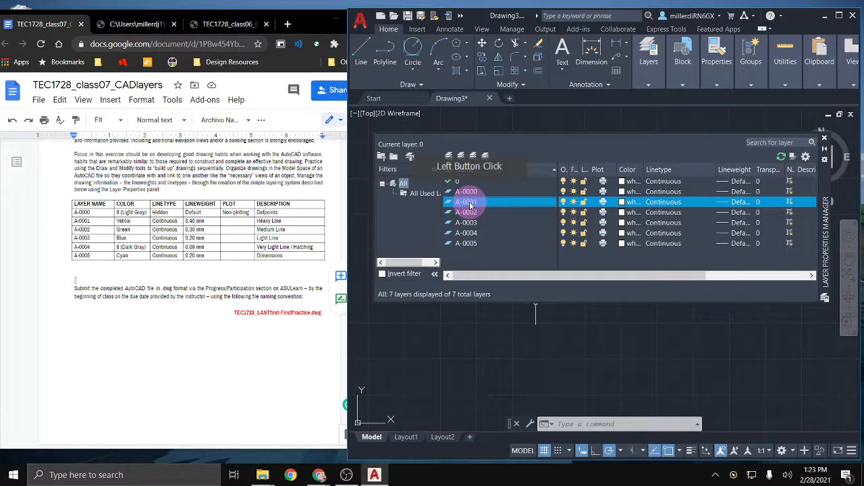
pyautogui.click(466, 202)
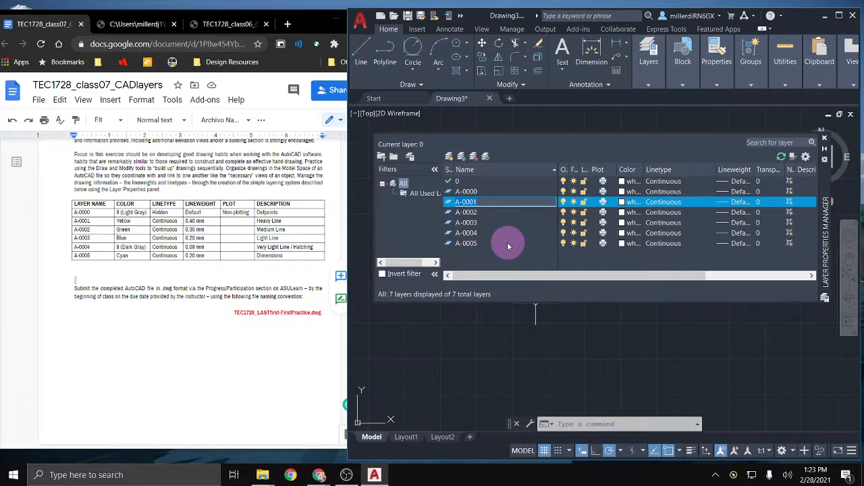
pyautogui.rightClick(472, 223)
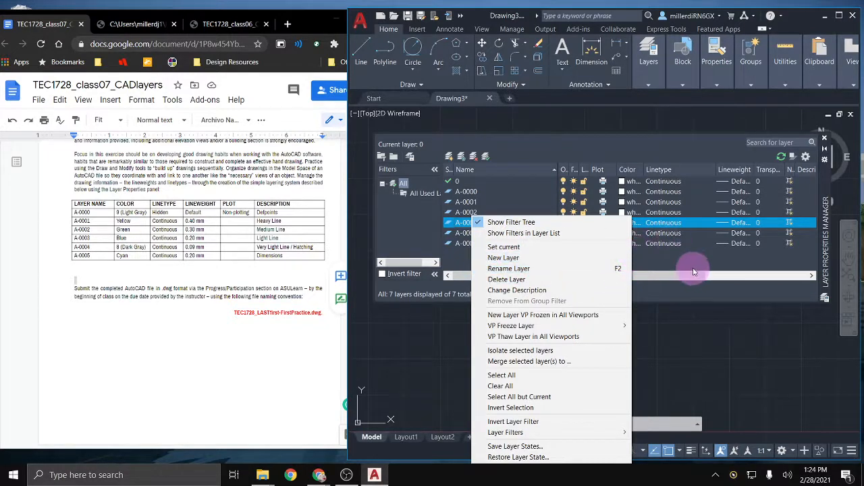
pyautogui.click(694, 269)
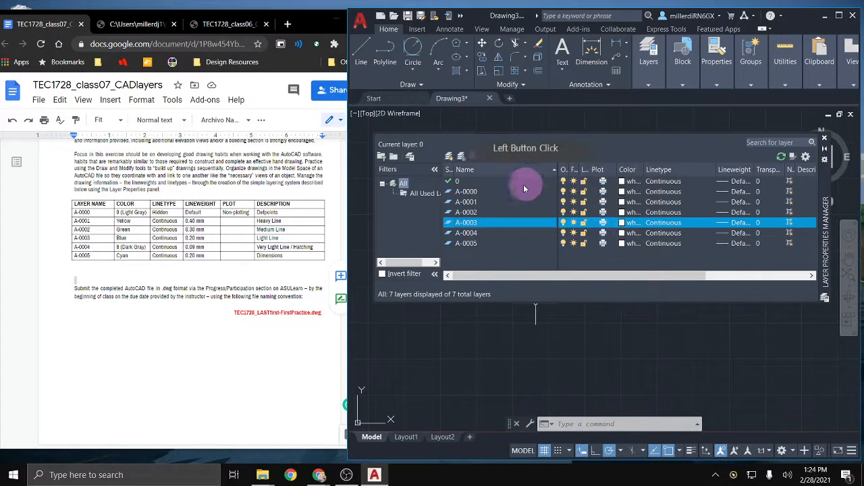
pyautogui.click(496, 192)
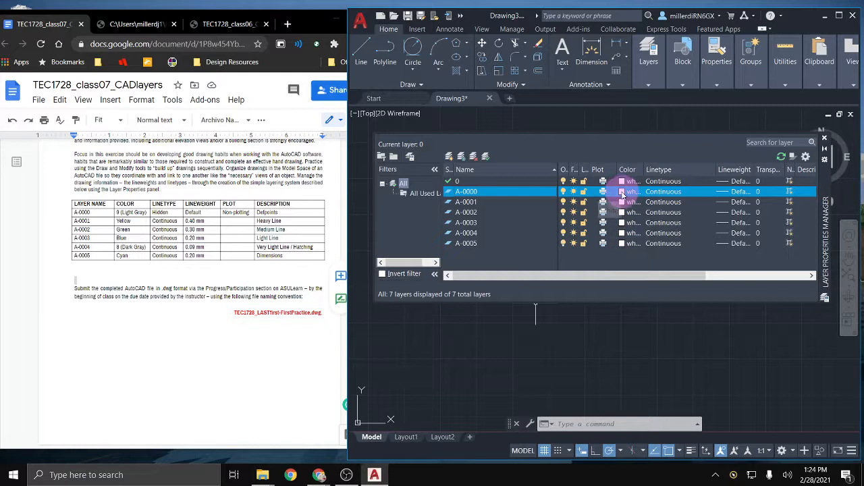
# Step: Colour layer A-0000 grey 9, A-0001 yellow and A-0002 green
pyautogui.click(622, 192)
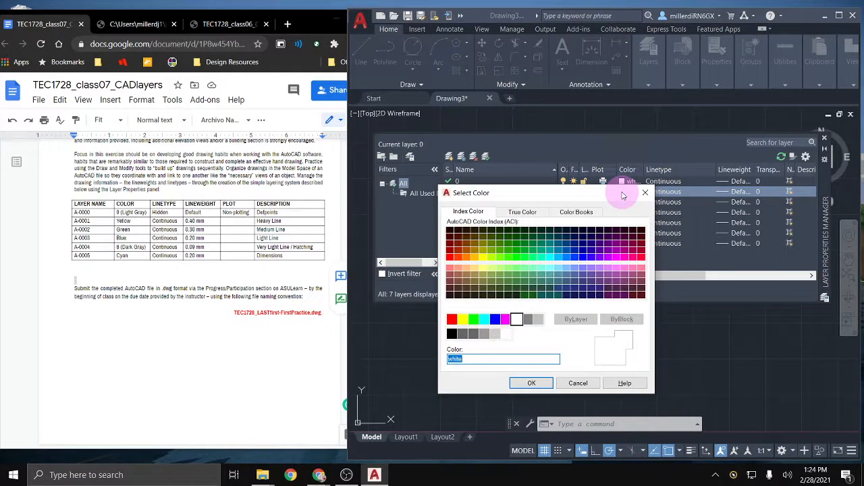
pyautogui.click(539, 321)
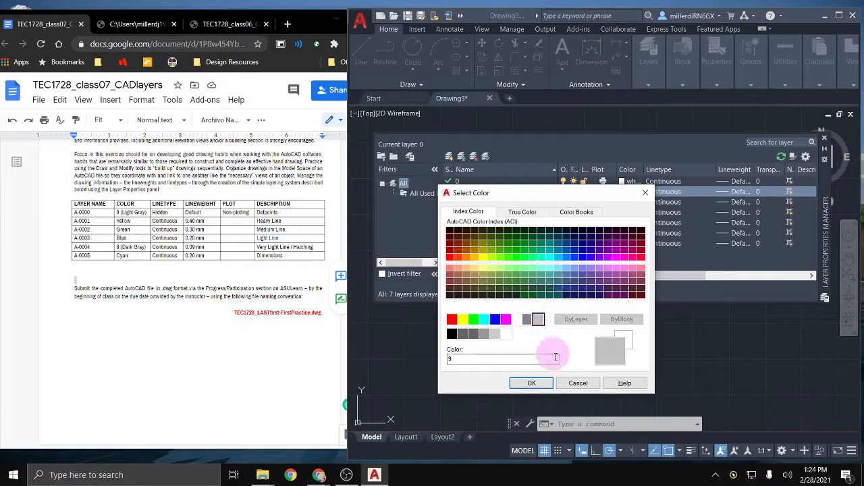
pyautogui.click(545, 383)
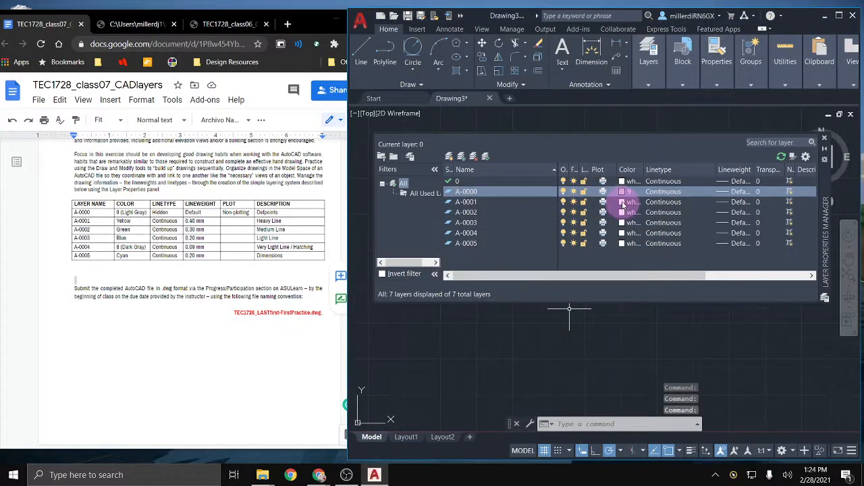
pyautogui.click(621, 202)
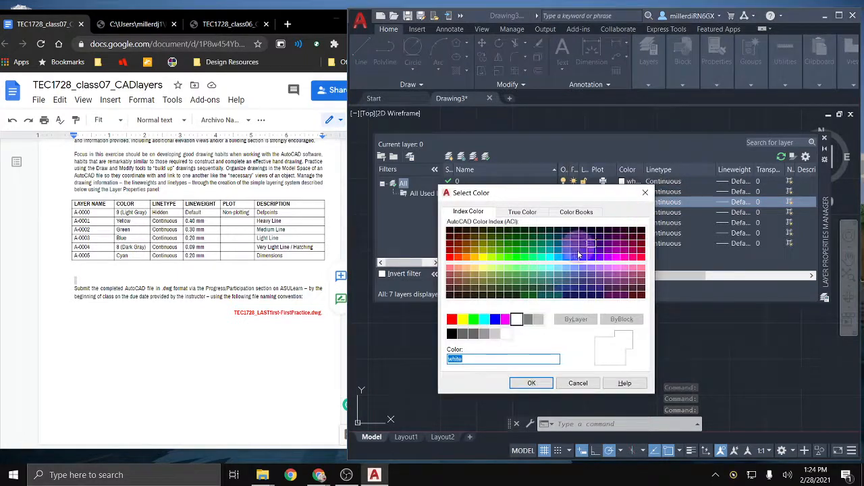
pyautogui.click(464, 320)
pyautogui.click(531, 383)
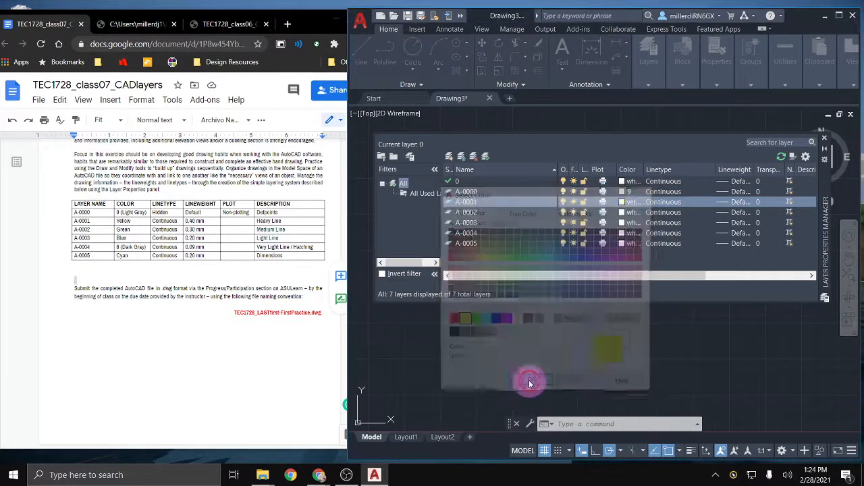
pyautogui.click(599, 289)
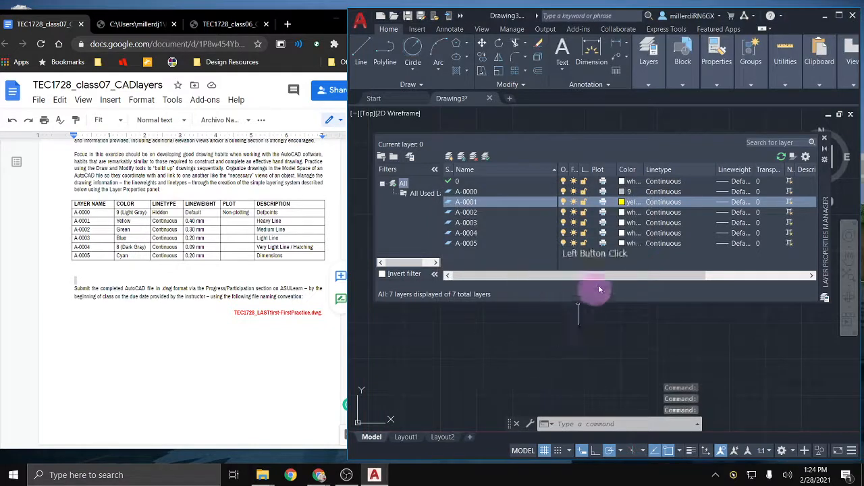
pyautogui.click(622, 213)
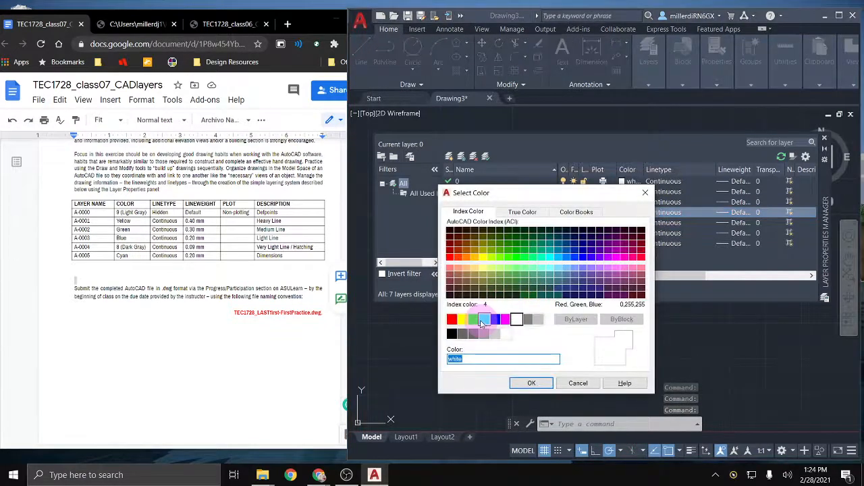
pyautogui.click(473, 318)
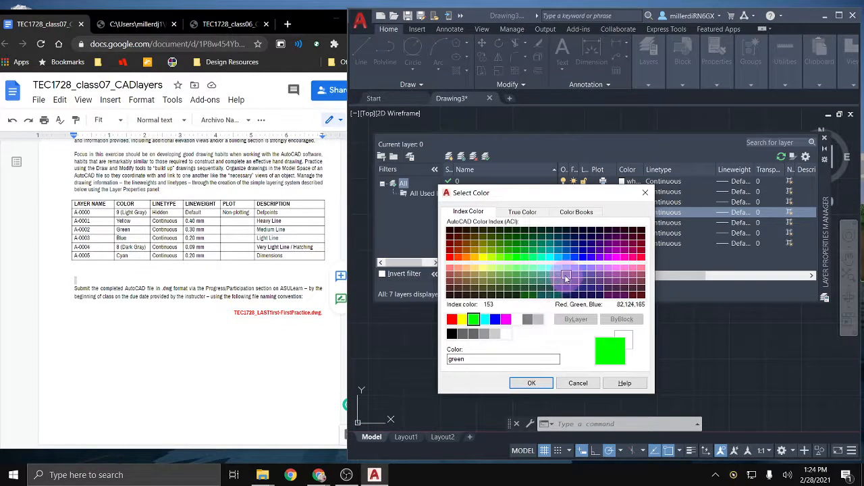
pyautogui.click(531, 383)
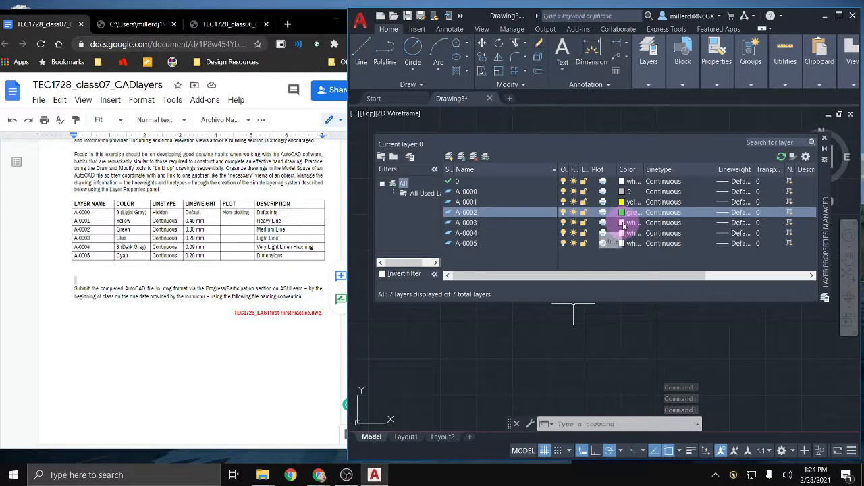
# Step: Colour layer A-0003 blue, A-0004 grey 8 and A-0005 cyan
pyautogui.click(622, 223)
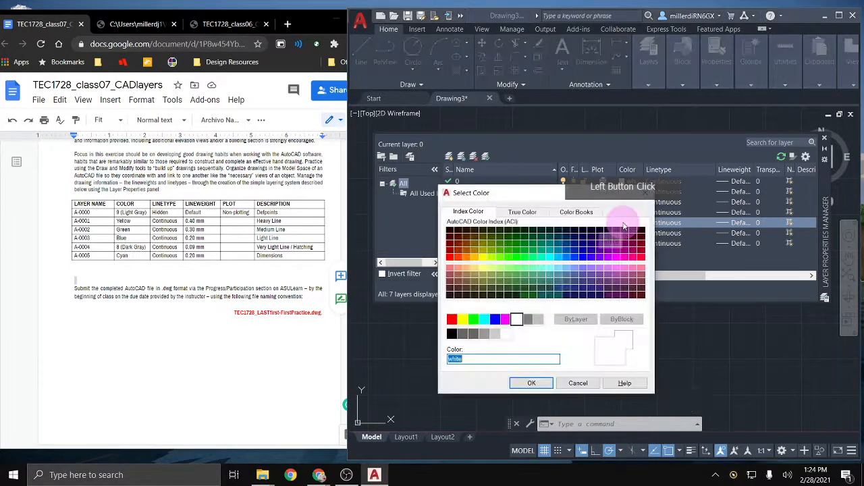
pyautogui.click(495, 319)
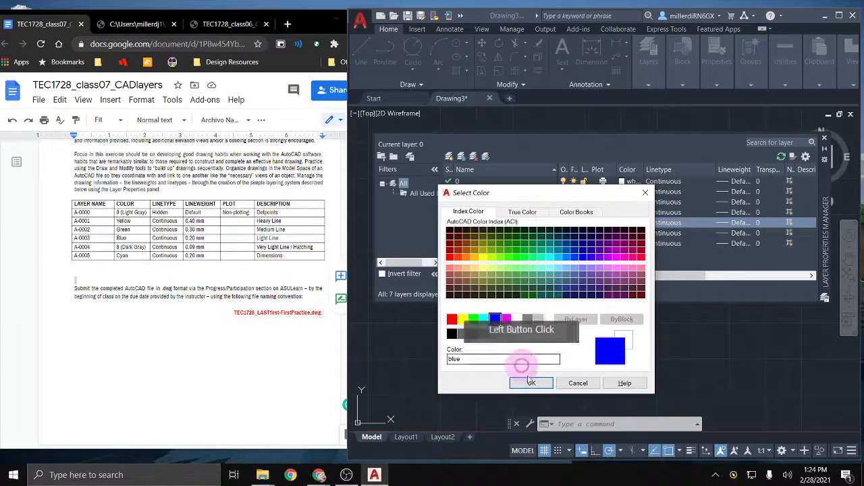
pyautogui.click(531, 380)
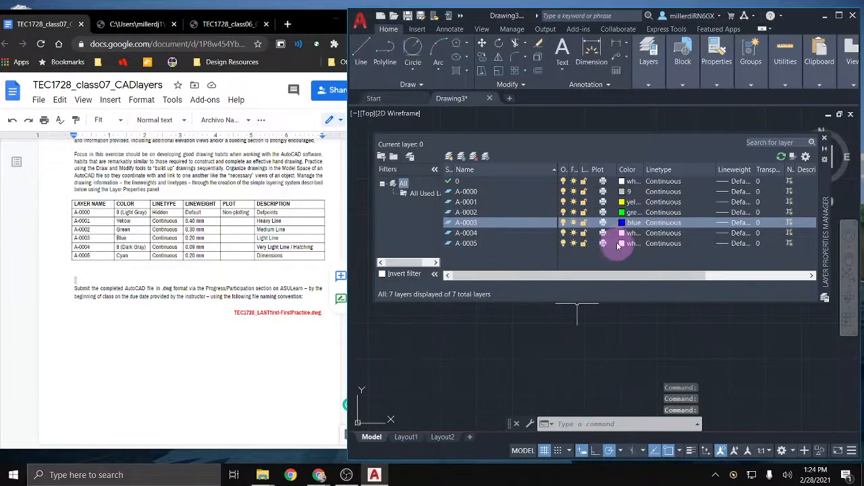
pyautogui.click(623, 233)
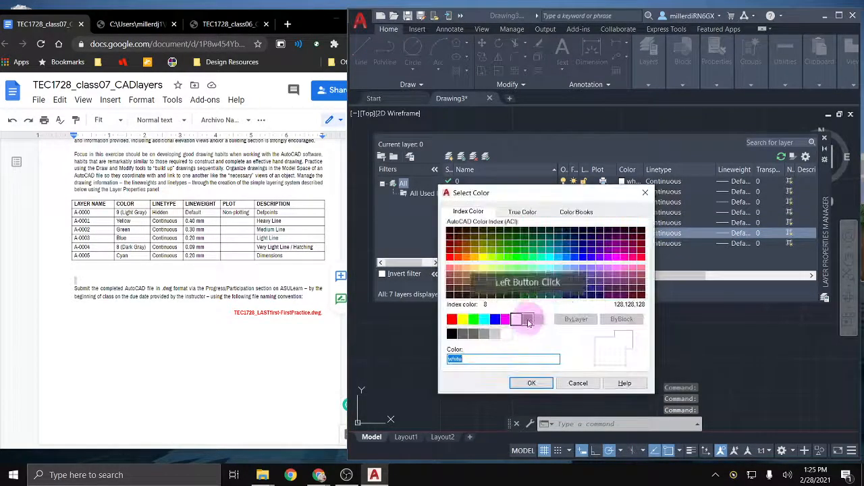
pyautogui.click(527, 320)
pyautogui.click(523, 382)
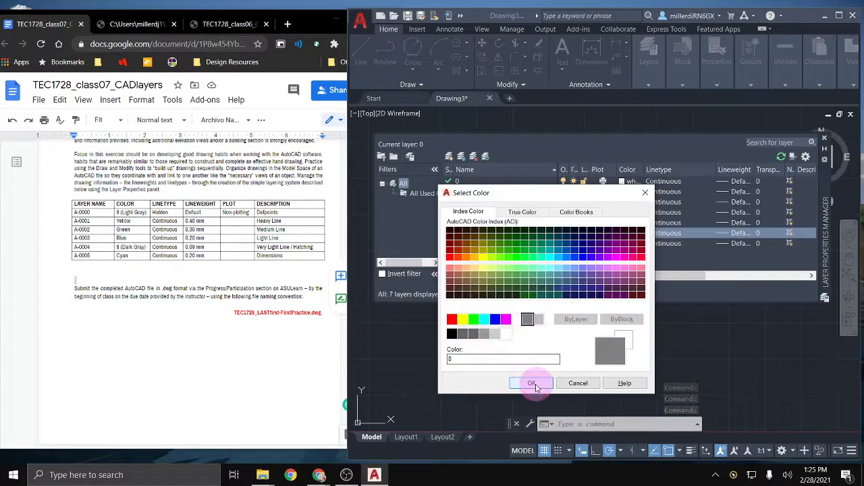
pyautogui.click(622, 243)
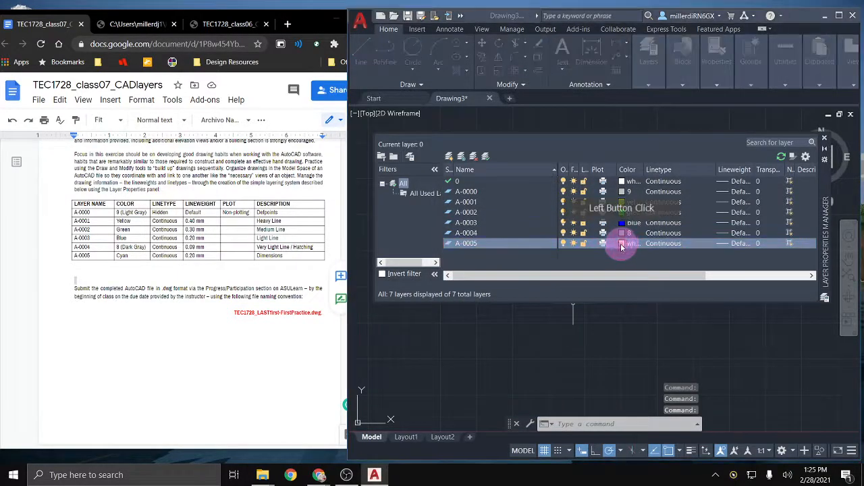
pyautogui.click(484, 319)
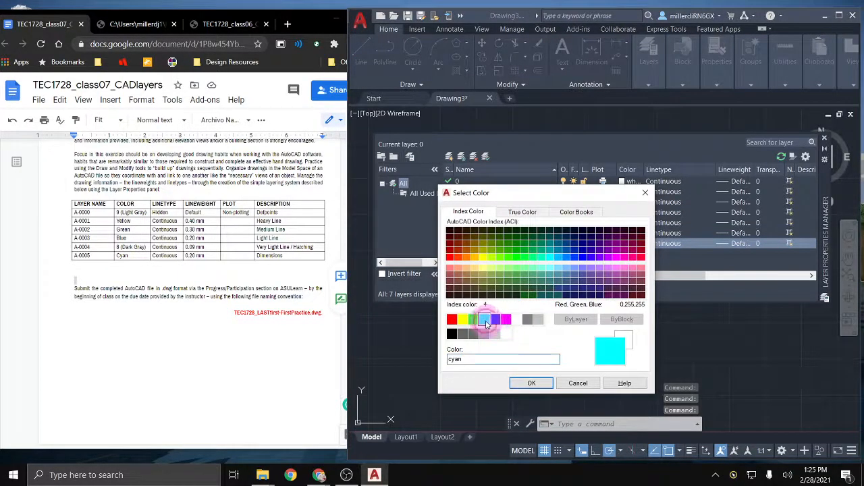
pyautogui.click(524, 385)
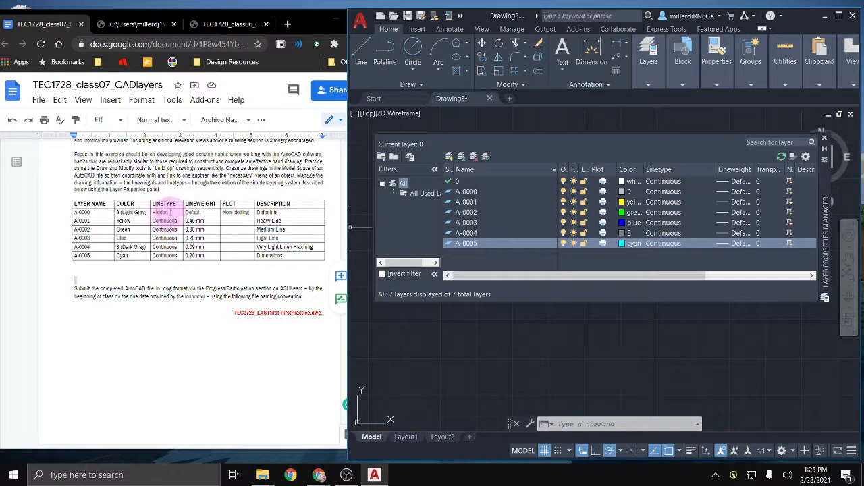
# Step: Load the HIDDEN linetype and assign it to layer A-0000 in place of Continuous
pyautogui.click(456, 192)
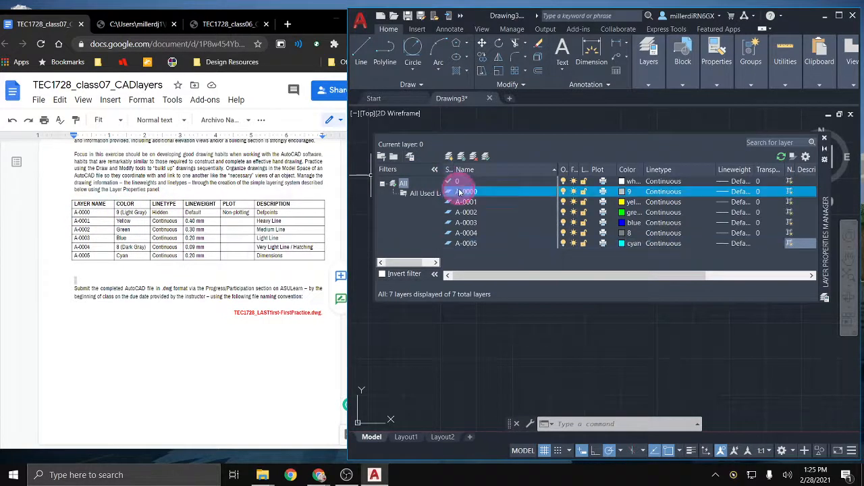
pyautogui.click(655, 192)
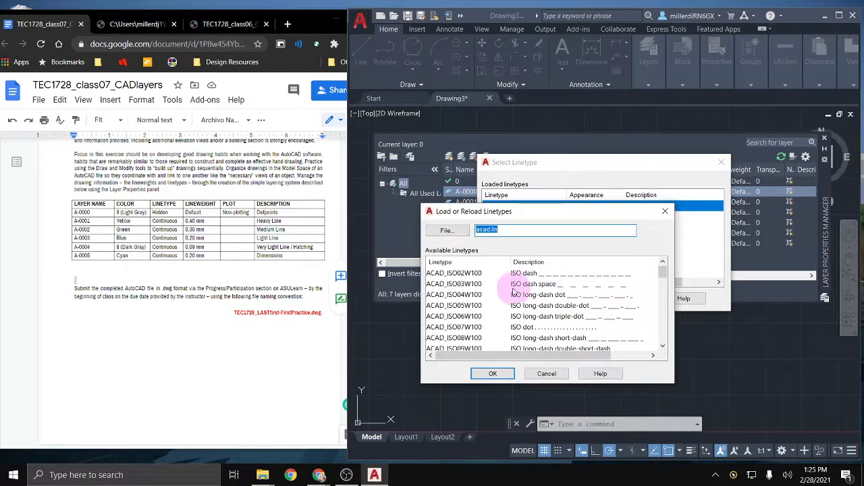
pyautogui.scroll(-6, 512, 289)
pyautogui.scroll(-4, 511, 289)
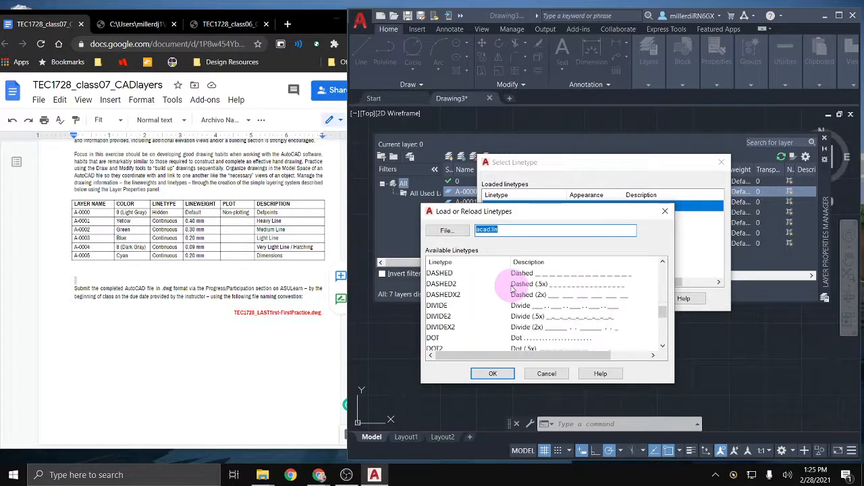
pyautogui.scroll(-1, 511, 289)
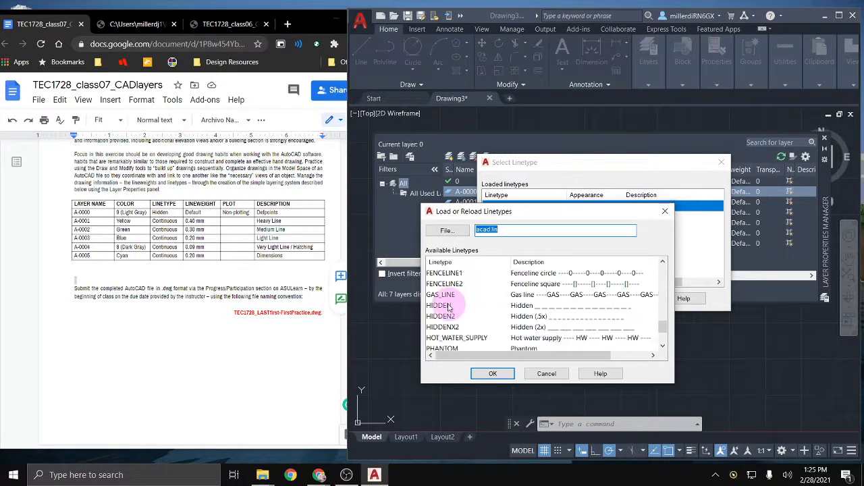
pyautogui.click(447, 306)
pyautogui.click(493, 373)
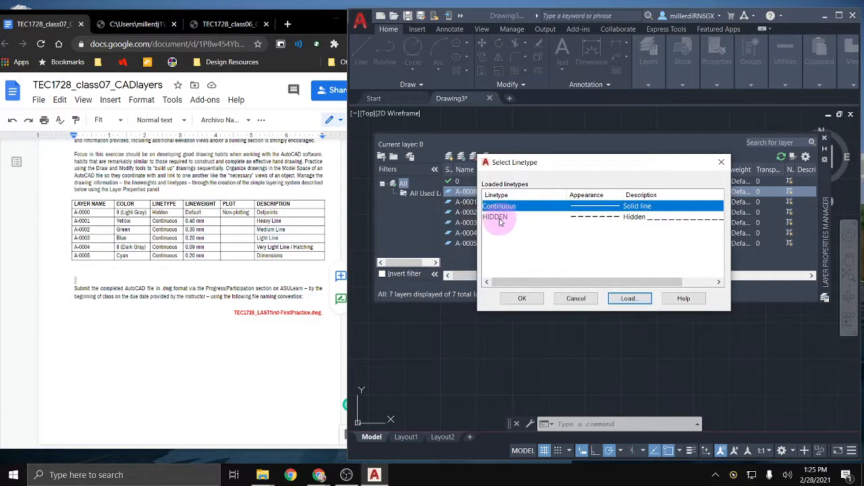
pyautogui.click(507, 216)
pyautogui.click(524, 300)
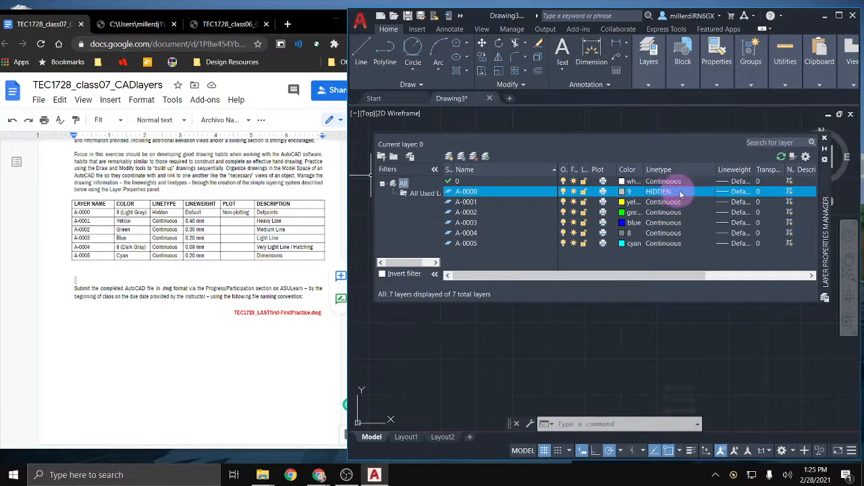
# Step: Set layer A-0001's lineweight to 0.40 mm and A-0002's to 0.30 mm
pyautogui.click(726, 204)
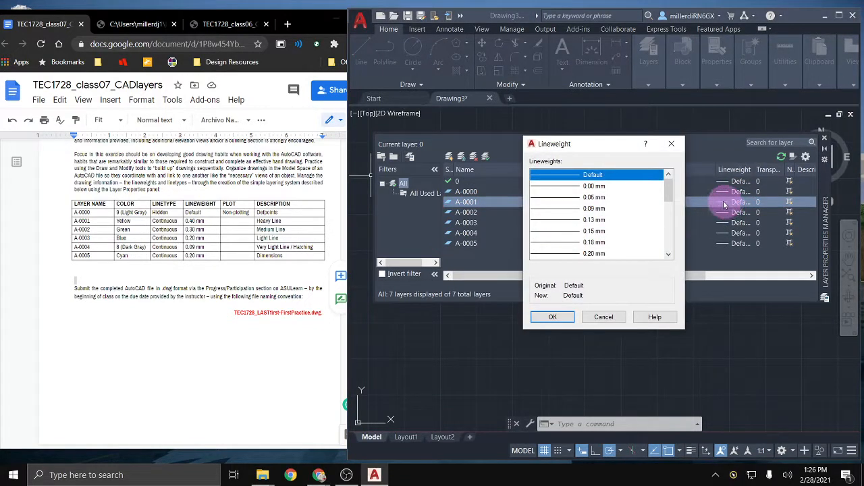
pyautogui.scroll(-1, 586, 220)
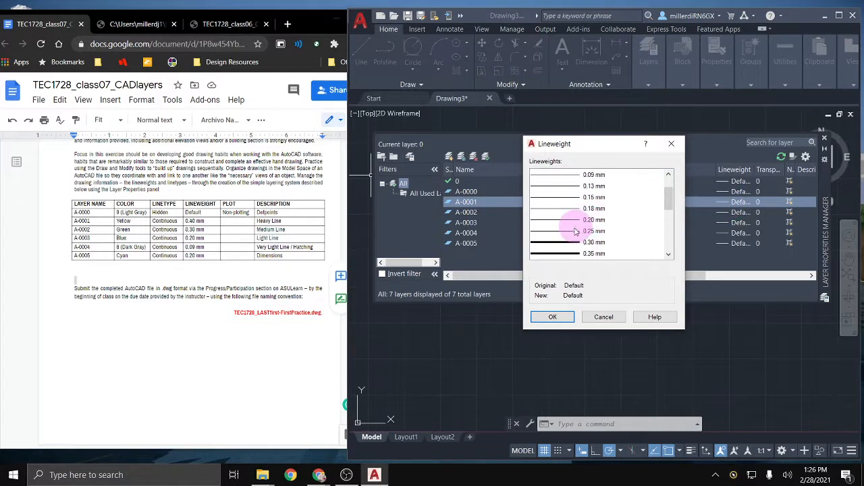
pyautogui.scroll(-1, 575, 231)
pyautogui.click(575, 231)
pyautogui.click(552, 317)
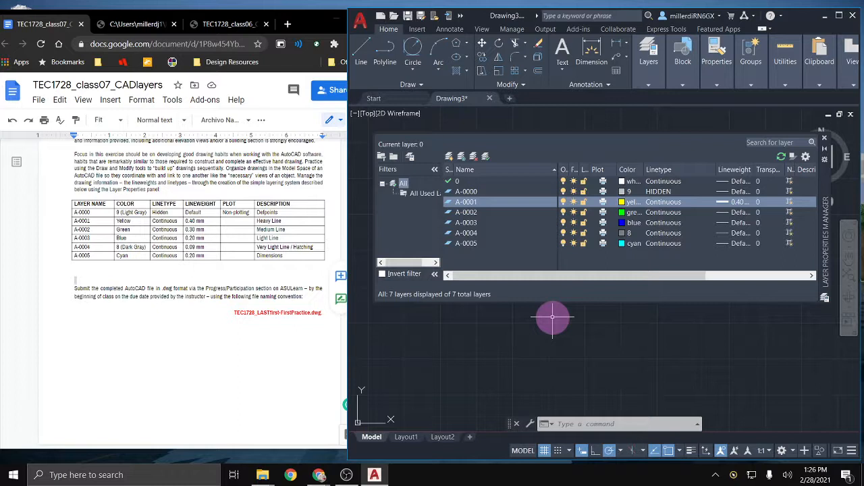
pyautogui.click(724, 215)
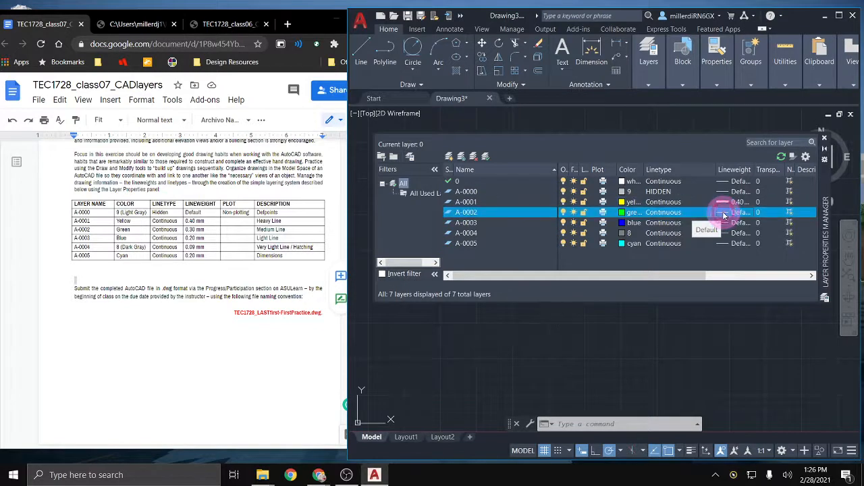
pyautogui.scroll(-1, 590, 245)
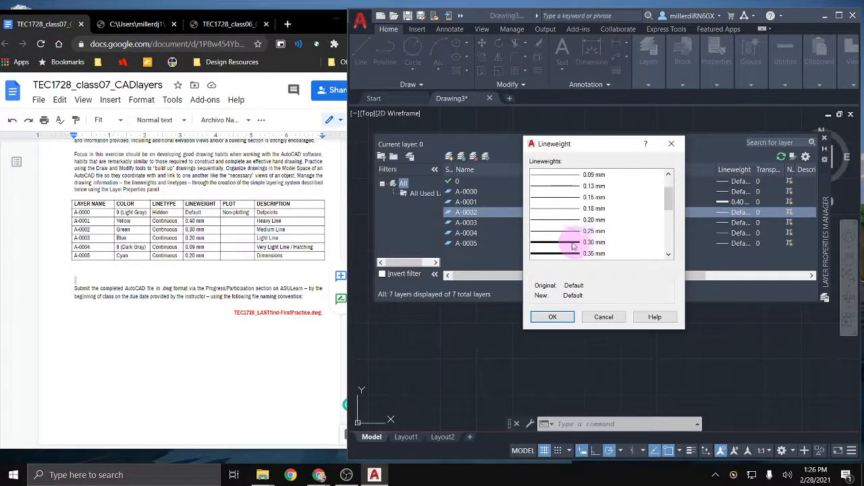
pyautogui.click(587, 242)
pyautogui.click(553, 317)
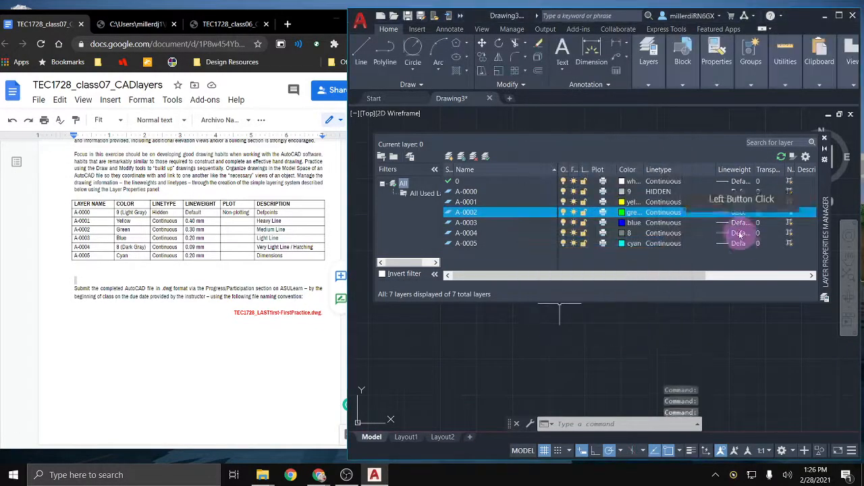
# Step: Set lineweights for A-0003 to 0.20 mm, A-0004 to 0.09 mm, and A-0005 to 0.20 mm
pyautogui.click(724, 225)
pyautogui.click(723, 226)
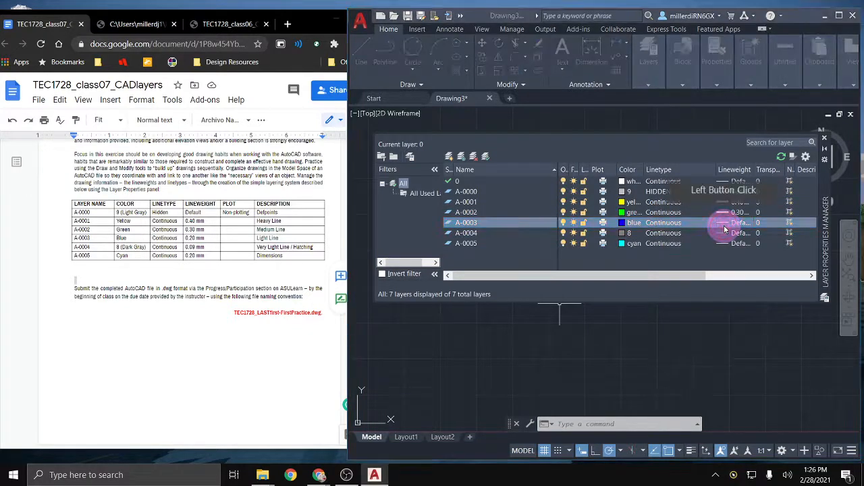
pyautogui.click(588, 253)
pyautogui.click(552, 317)
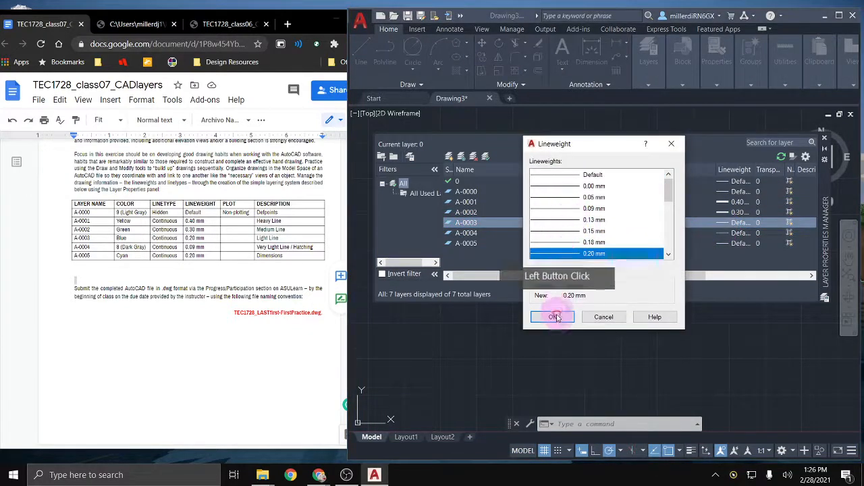
pyautogui.click(722, 234)
pyautogui.click(723, 233)
pyautogui.click(606, 208)
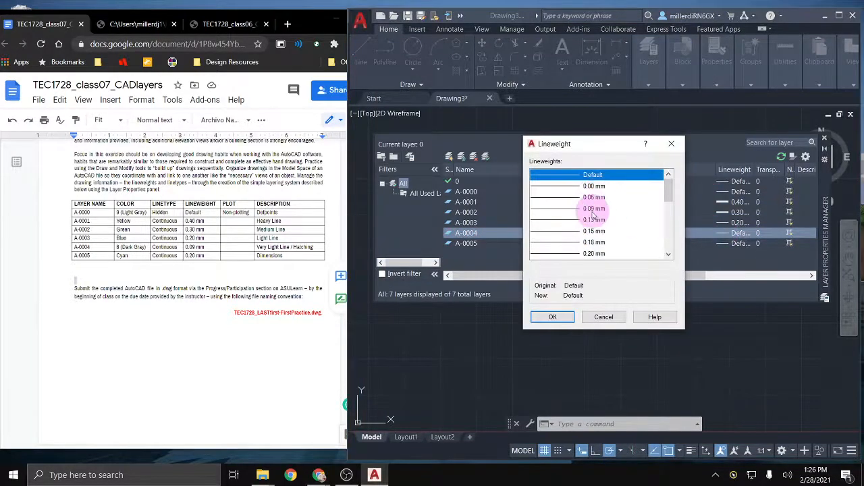
pyautogui.click(552, 317)
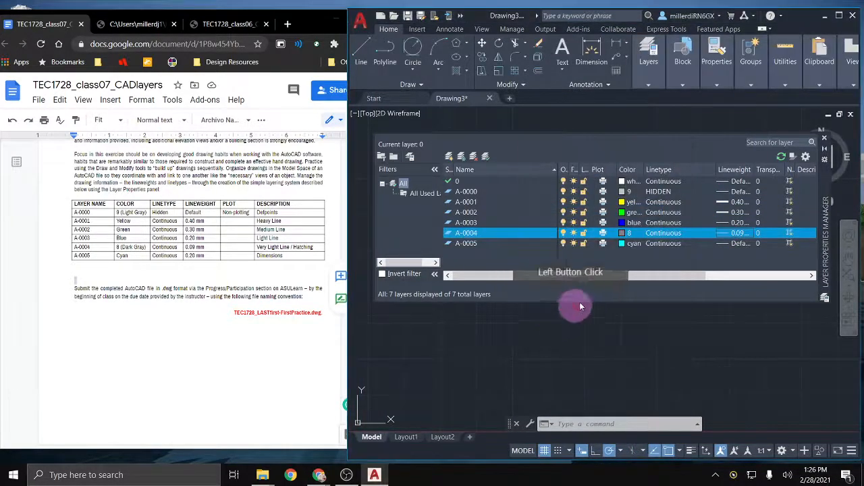
pyautogui.click(724, 243)
pyautogui.click(724, 243)
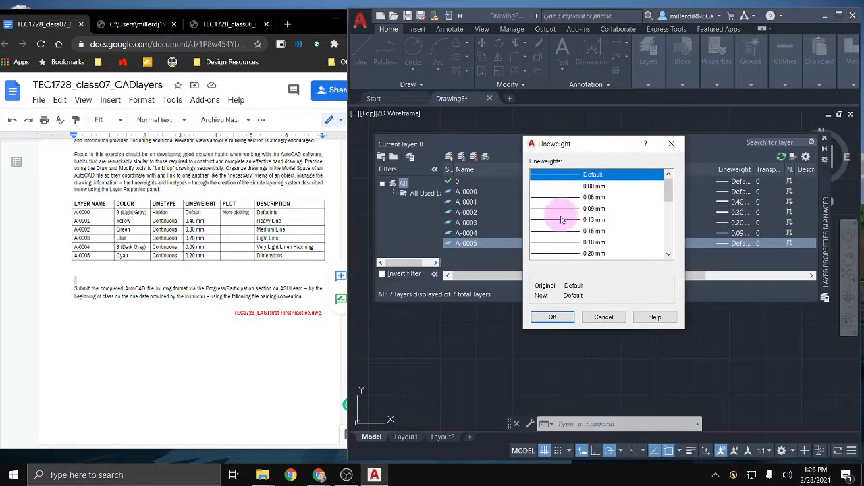
pyautogui.click(561, 253)
pyautogui.click(551, 317)
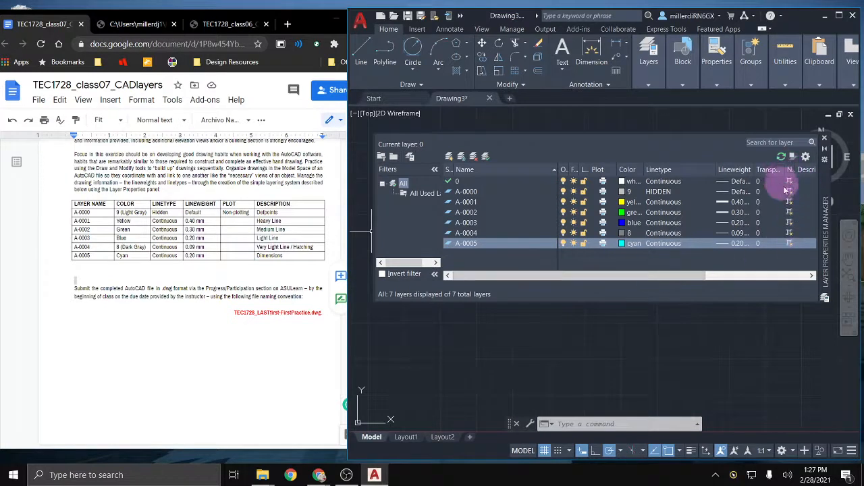
# Step: Turn off the Plot printer icon for layer A-0000 so it won't print
pyautogui.moveTo(705, 277); pyautogui.dragTo(615, 171)
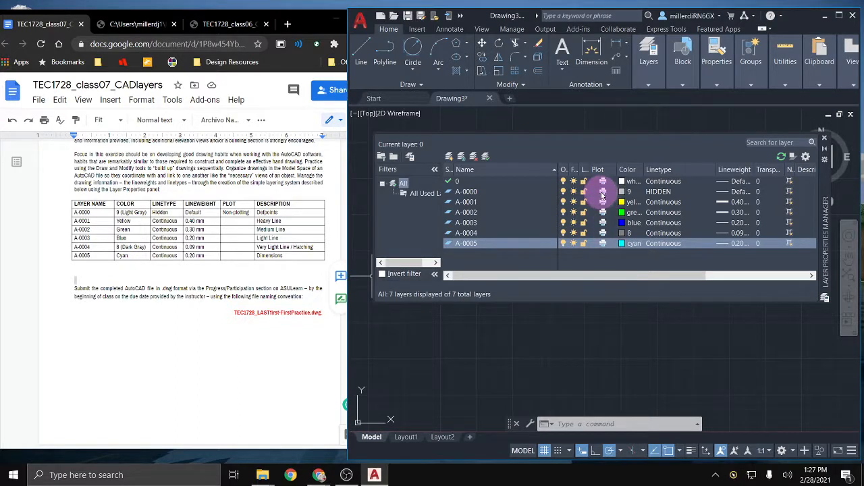
pyautogui.click(603, 193)
pyautogui.click(603, 193)
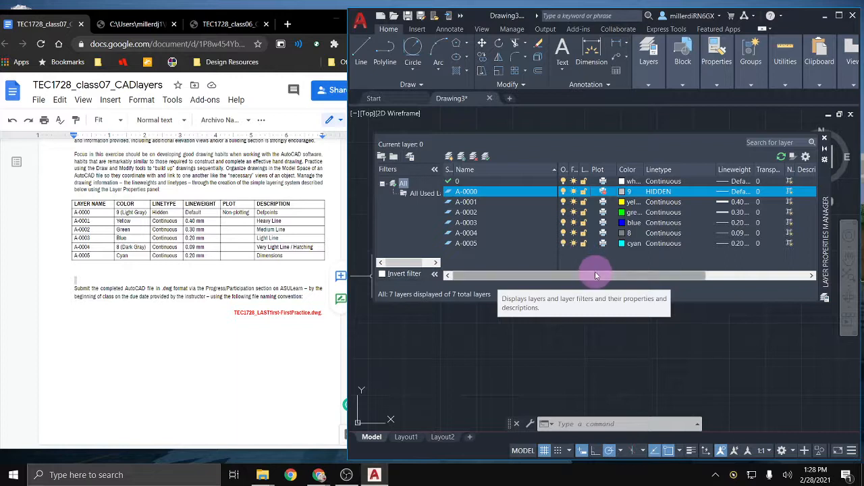
# Step: Give layer A-0000 the description Defpoints
pyautogui.moveTo(598, 276); pyautogui.dragTo(709, 275)
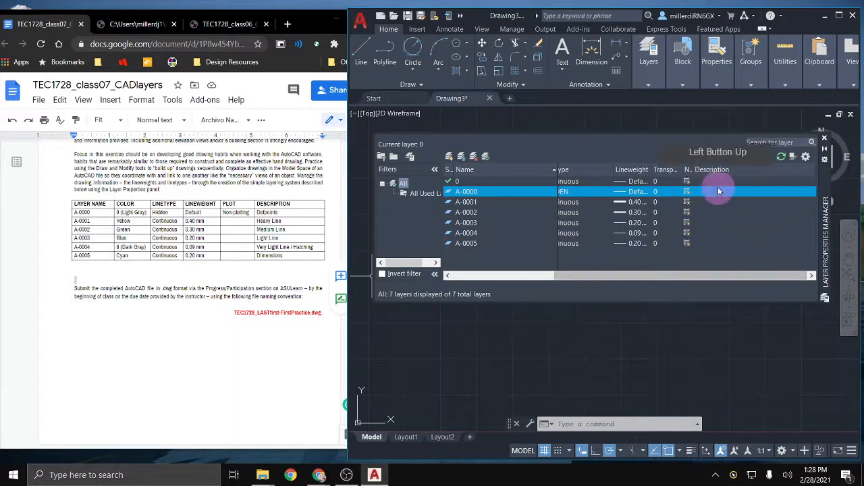
pyautogui.click(706, 194)
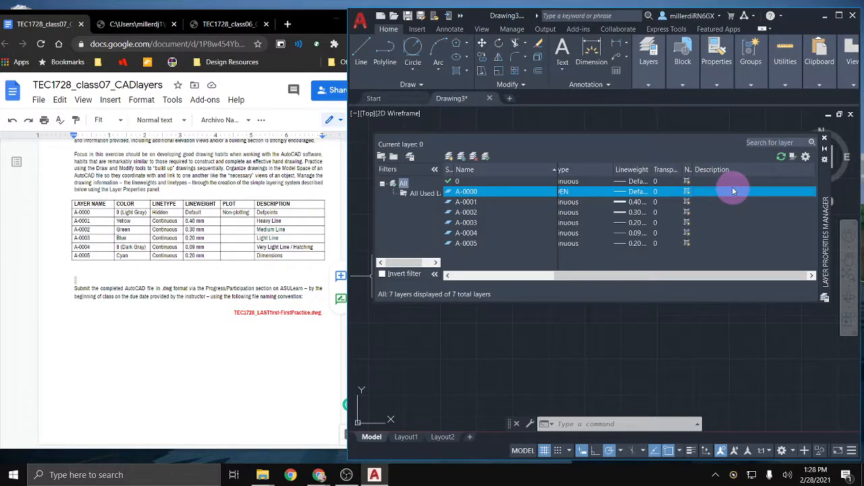
pyautogui.click(733, 193)
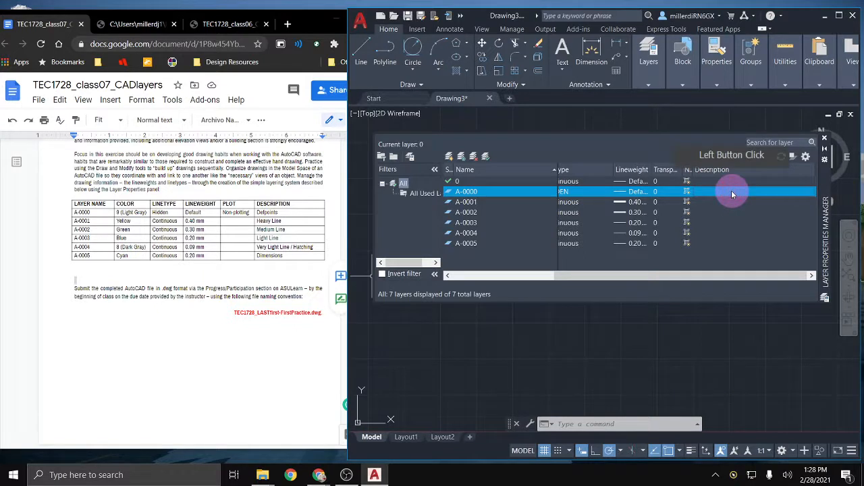
pyautogui.click(732, 194)
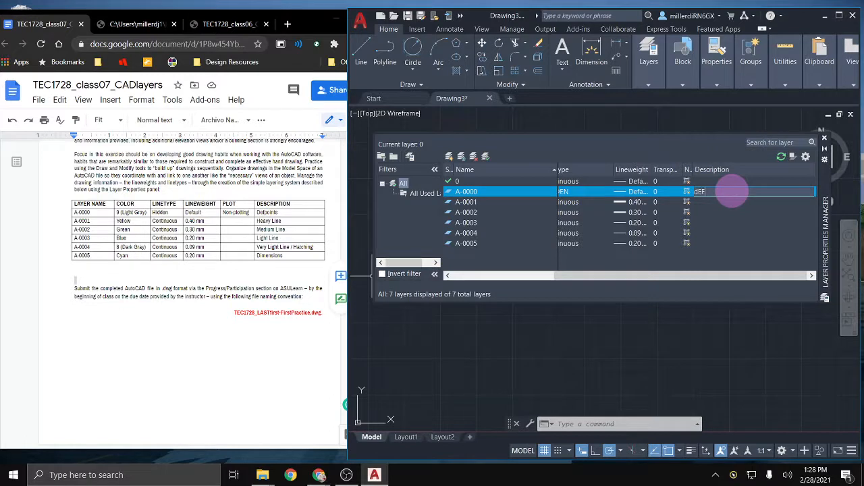
pyautogui.write('d')
pyautogui.press('BackSpace')
pyautogui.write('Defpoints')
pyautogui.click(730, 202)
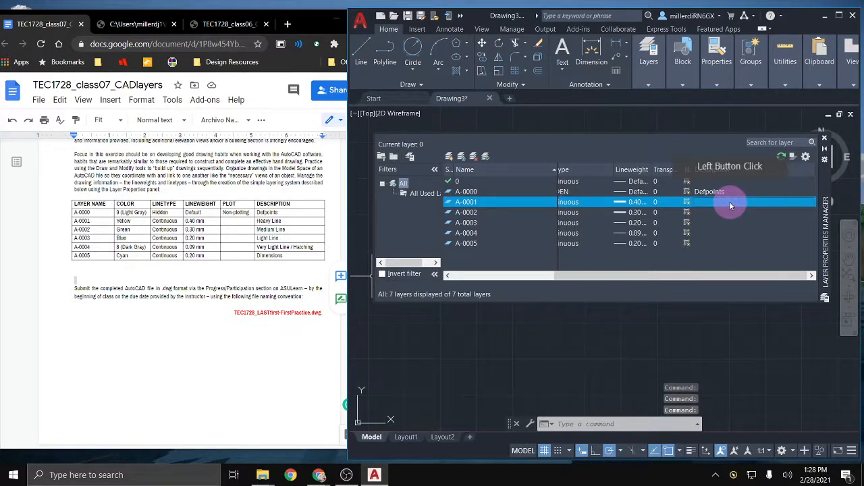
# Step: Describe layer A-0001 as 'Heavy Line' and A-0002 as 'Medium Line'
pyautogui.click(729, 203)
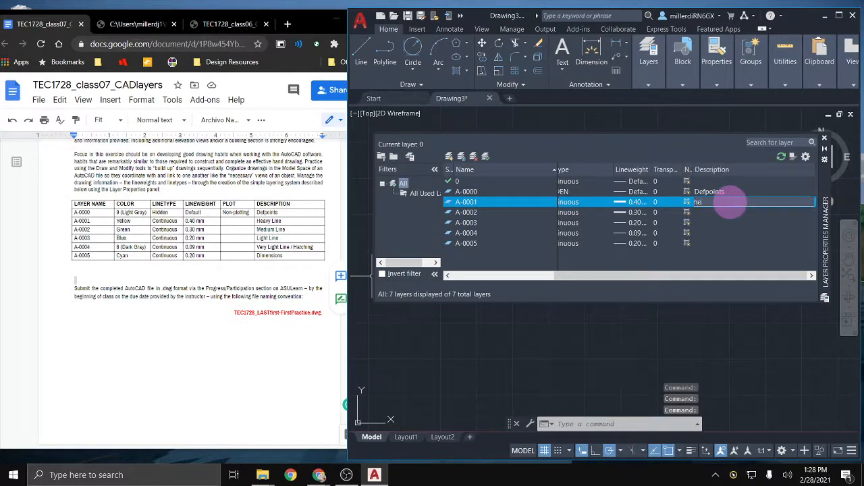
pyautogui.write('heavy Line')
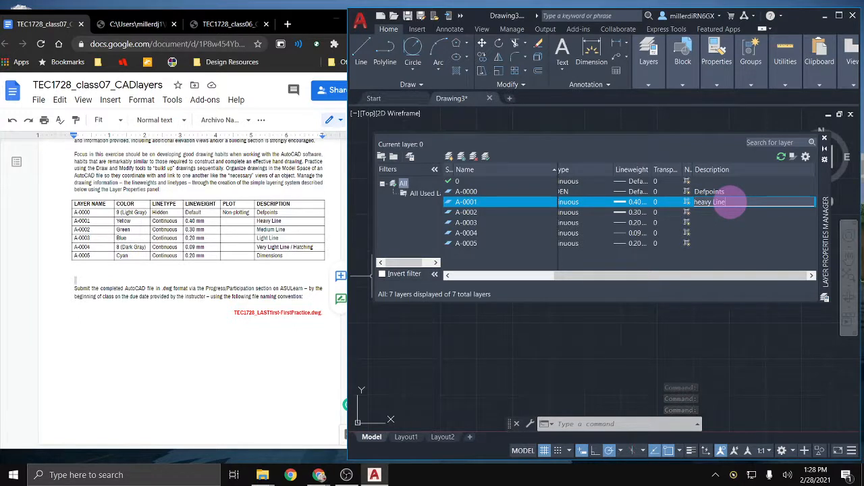
pyautogui.click(695, 201)
pyautogui.press('Delete')
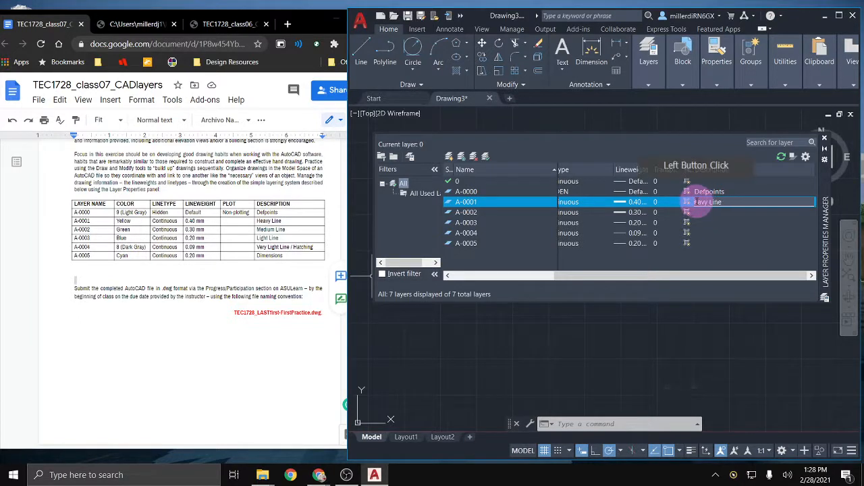
pyautogui.write('H')
pyautogui.click(708, 215)
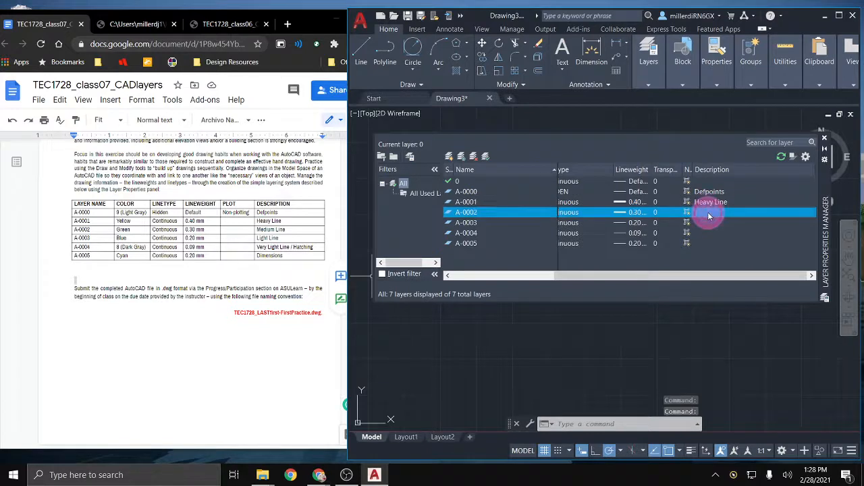
pyautogui.click(706, 211)
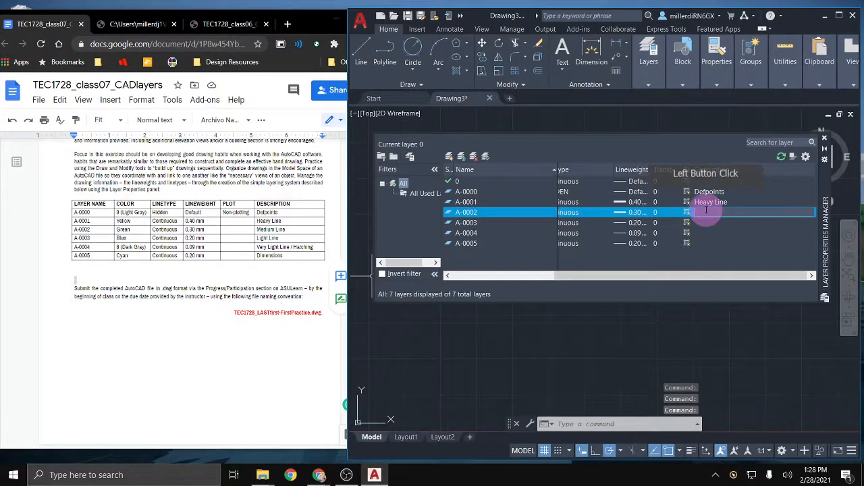
pyautogui.write('Medium')
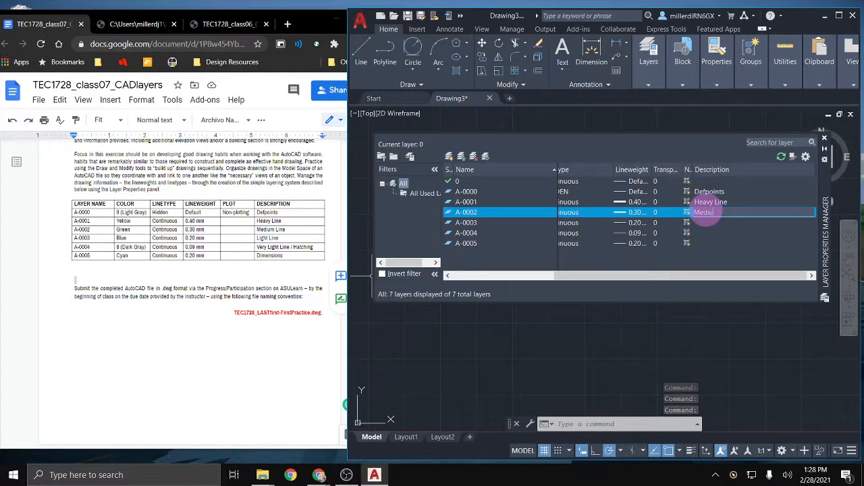
pyautogui.write(' Line')
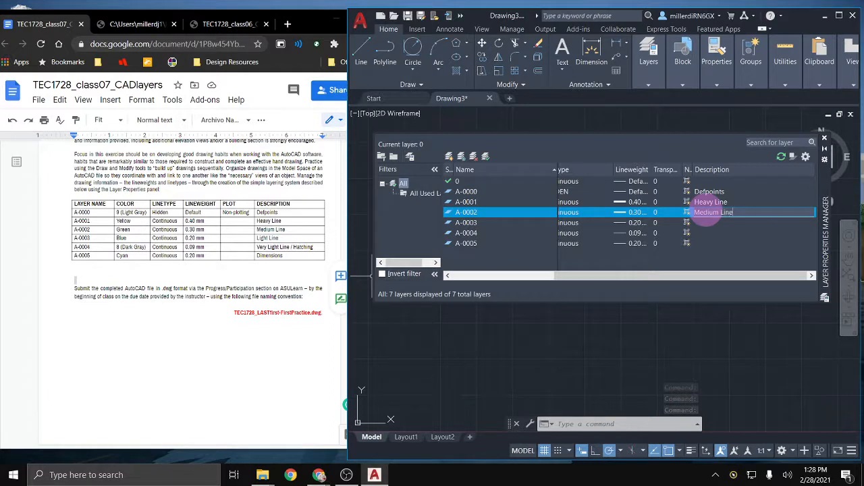
pyautogui.click(705, 225)
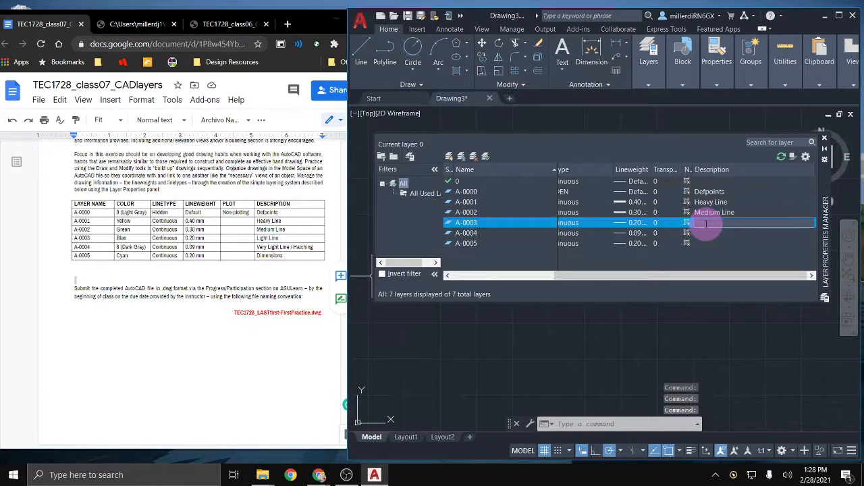
# Step: Describe A-0003 as 'Light Line', A-0004 as 'Very Light Line/ Hatching', and A-0005 as 'Dimensions'
pyautogui.write('Light Line')
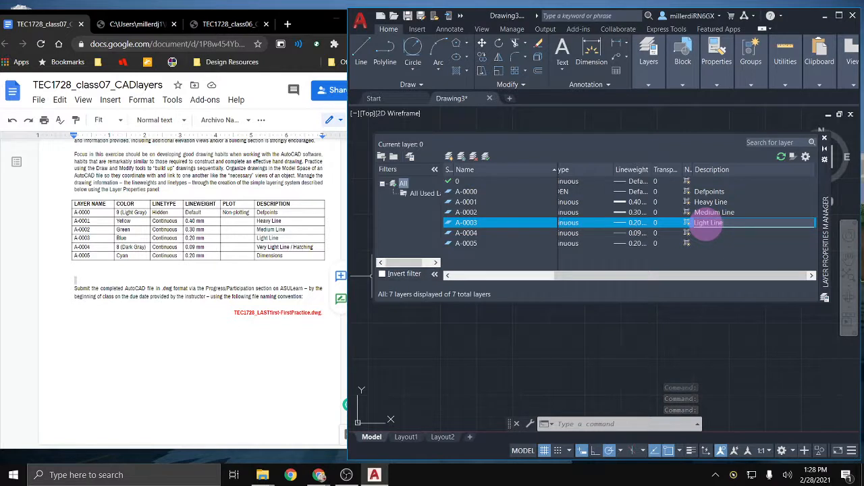
pyautogui.click(707, 234)
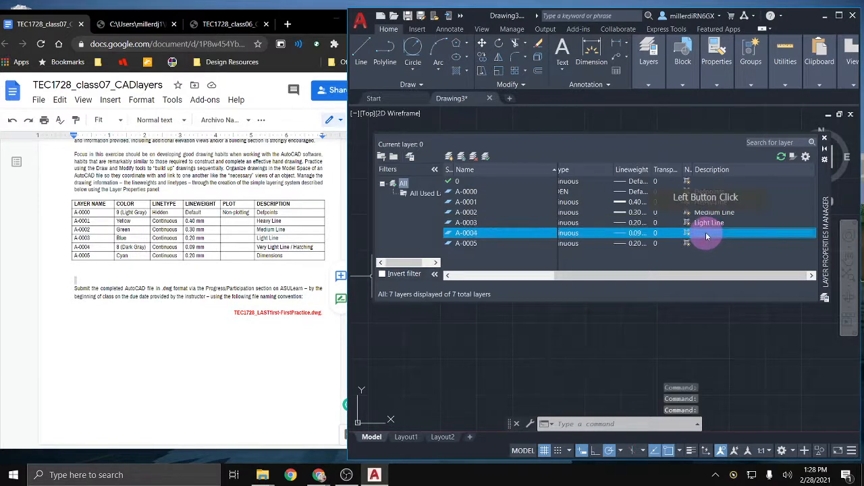
pyautogui.click(707, 236)
pyautogui.write('V')
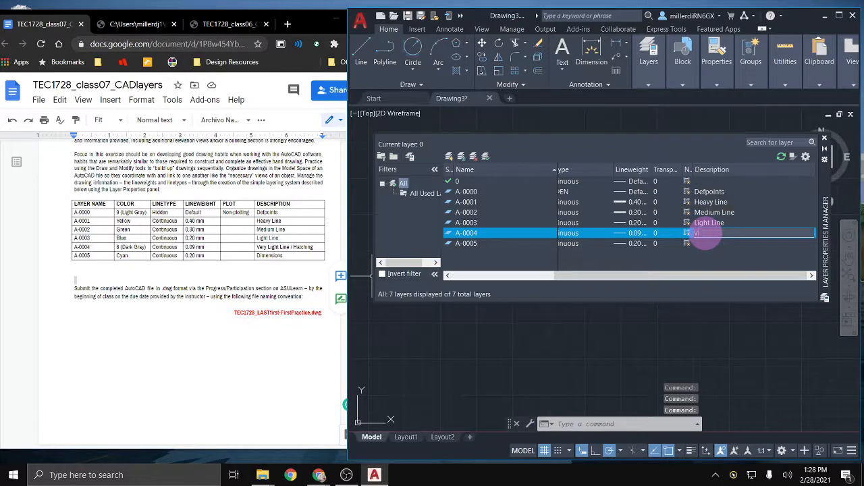
pyautogui.write('ery Light Line')
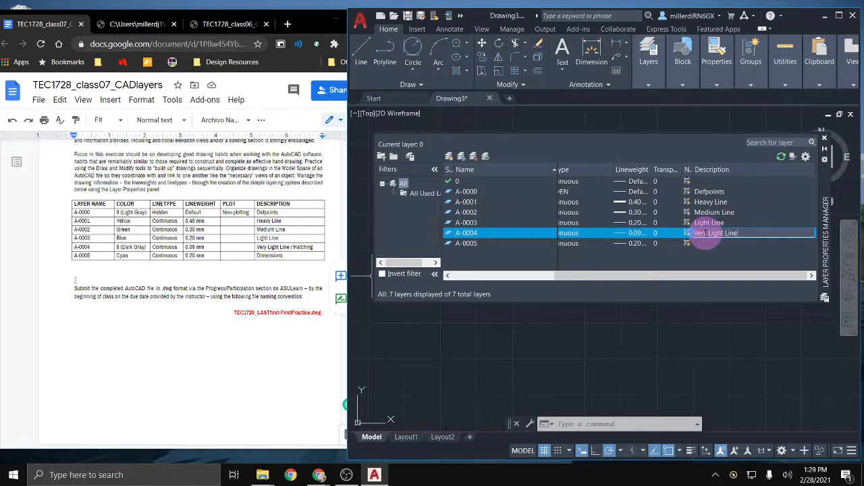
pyautogui.write('/ Hatching')
pyautogui.press('Return')
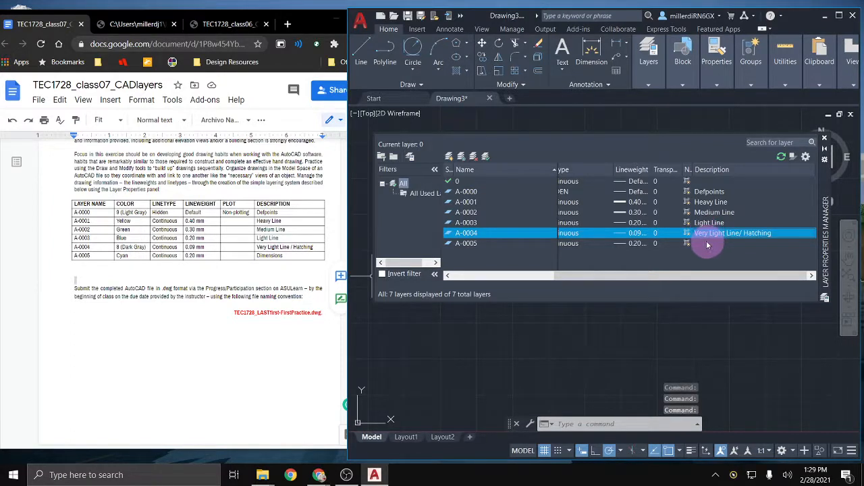
pyautogui.click(705, 244)
pyautogui.click(702, 244)
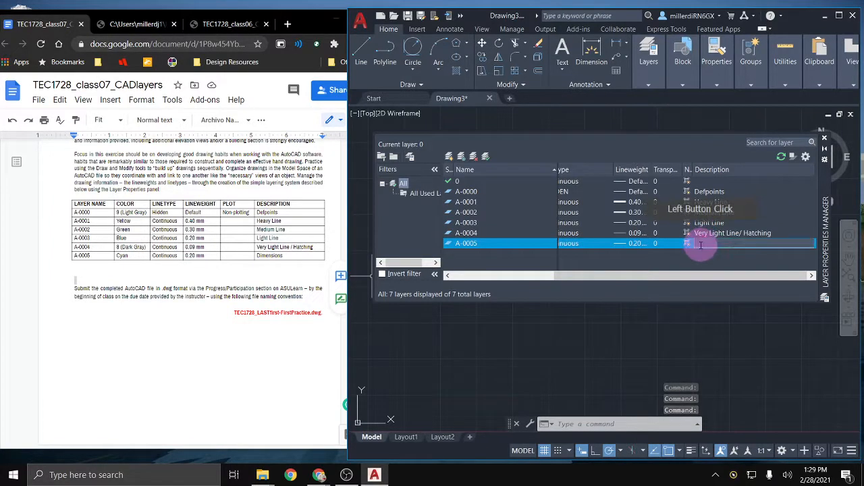
pyautogui.write('Dimensions')
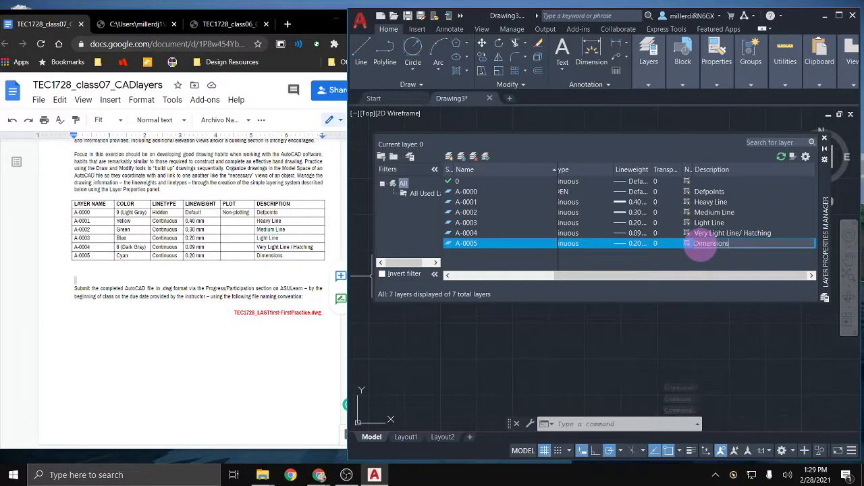
pyautogui.press('Return')
# Step: Finish editing the descriptions and close the Layer Properties Manager
pyautogui.click(688, 305)
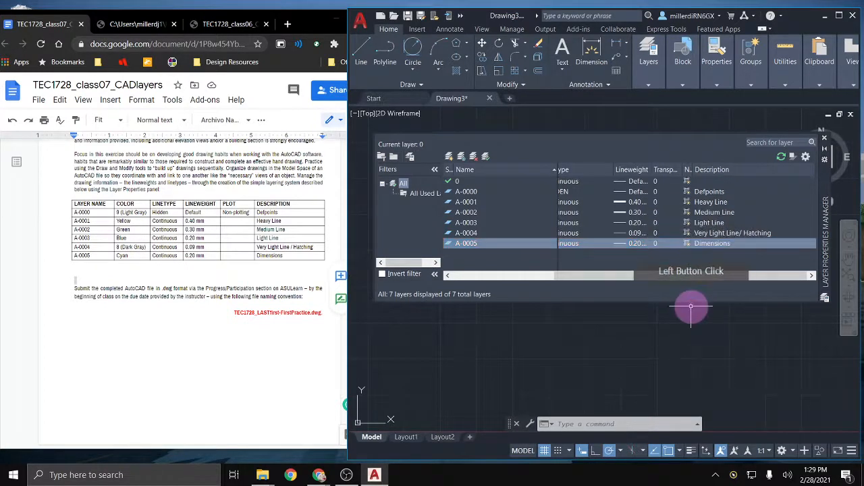
pyautogui.moveTo(576, 277); pyautogui.dragTo(478, 292)
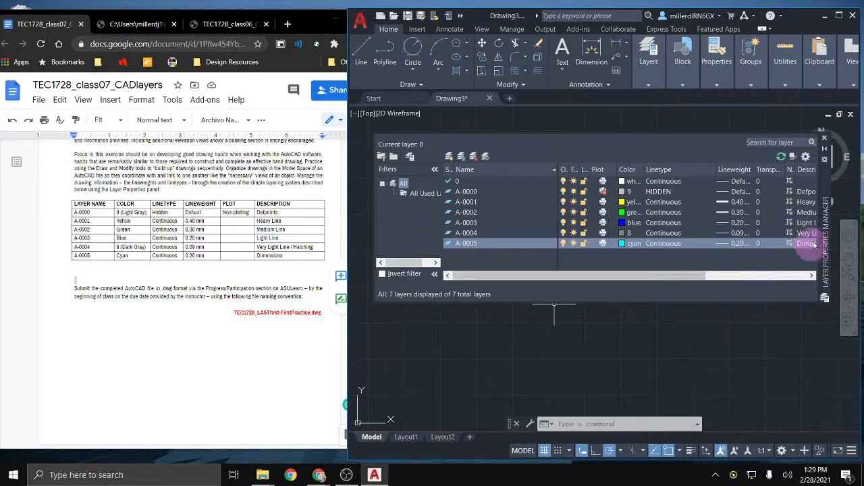
pyautogui.moveTo(825, 225); pyautogui.dragTo(820, 187)
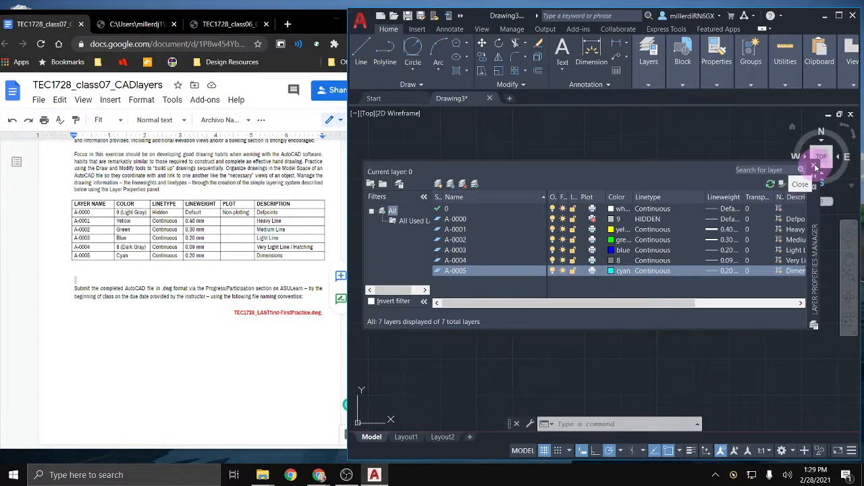
pyautogui.click(815, 167)
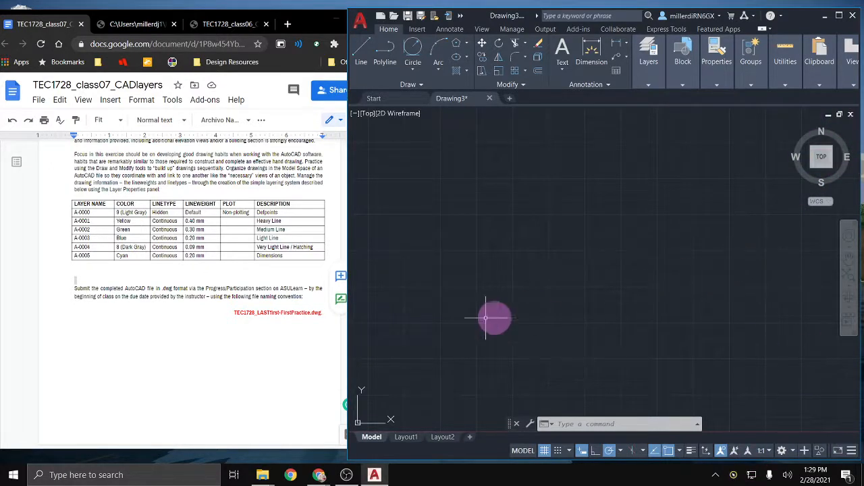
# Step: Maximize AutoCAD and make A-0001 the current layer
pyautogui.moveTo(347, 318); pyautogui.dragTo(231, 322)
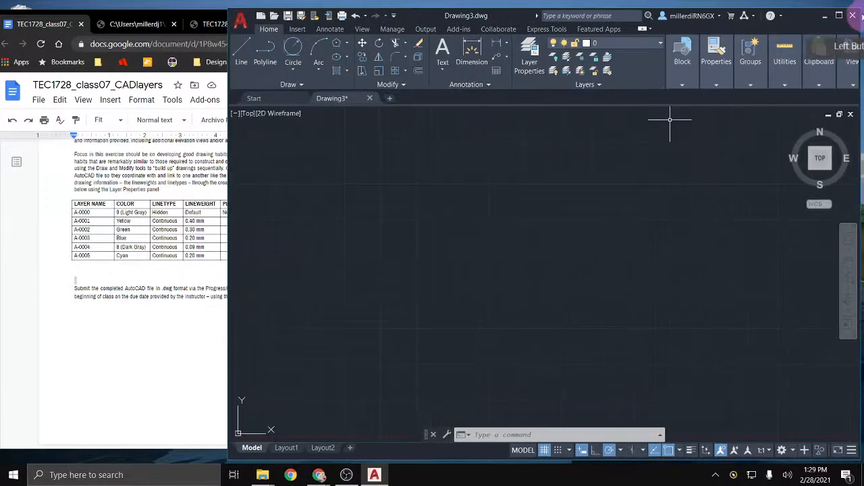
pyautogui.click(837, 15)
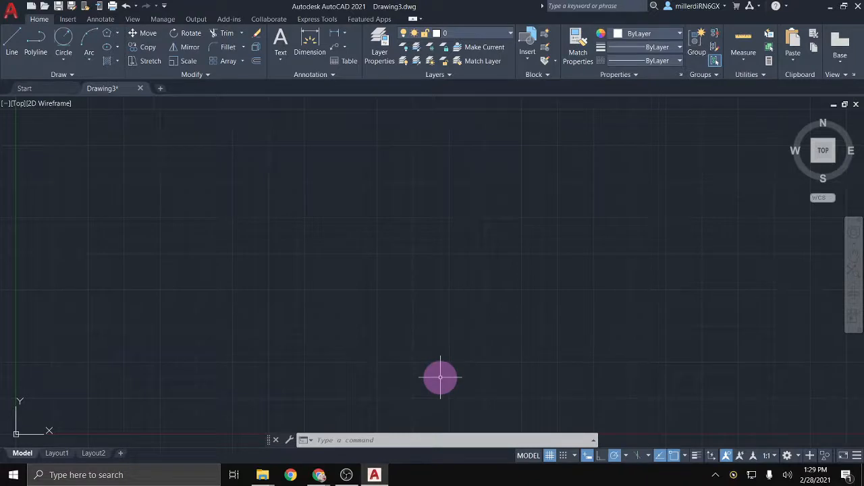
pyautogui.click(486, 34)
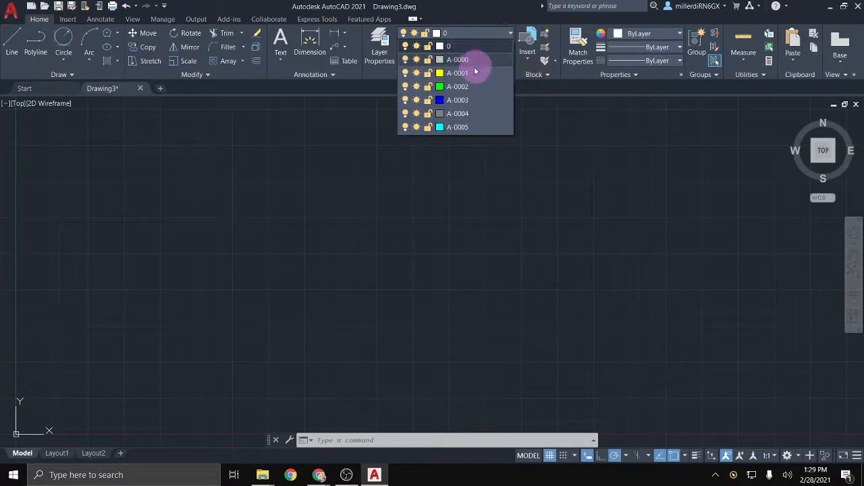
pyautogui.click(465, 74)
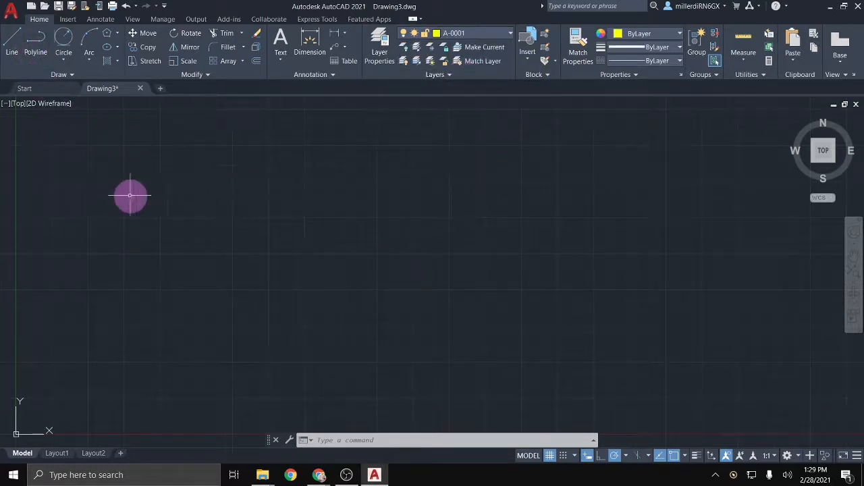
# Step: Draw three connected lines with L: horizontal, straight down, then angled up-right
pyautogui.write('l')
pyautogui.press('Return')
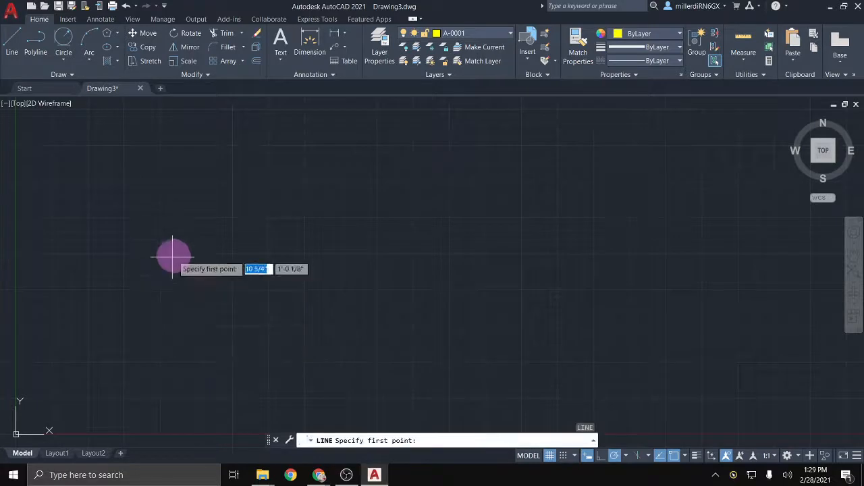
pyautogui.click(176, 235)
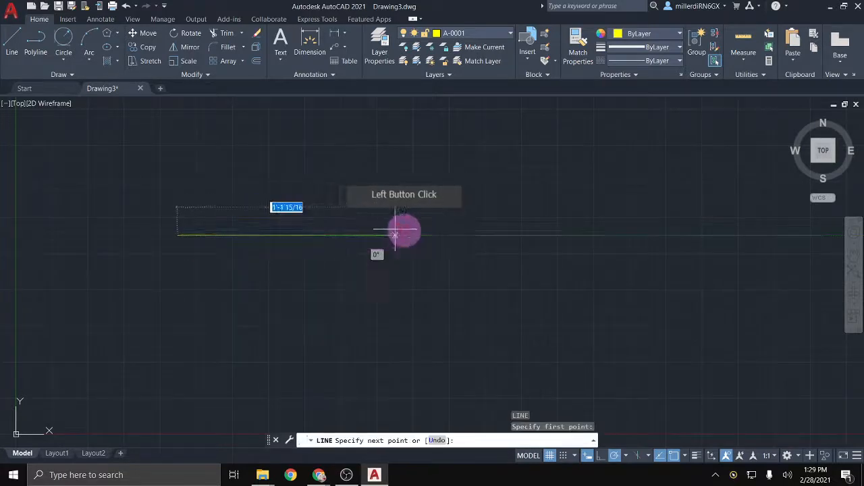
pyautogui.click(498, 236)
pyautogui.click(500, 355)
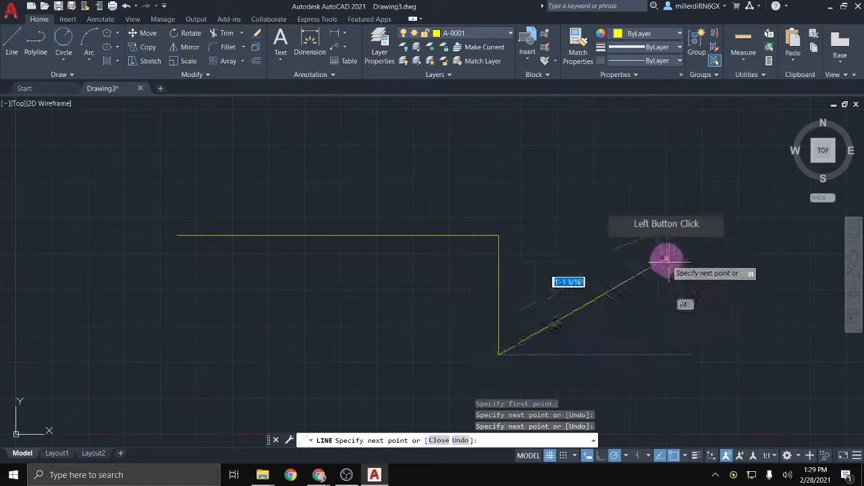
pyautogui.click(586, 202)
pyautogui.press('Escape')
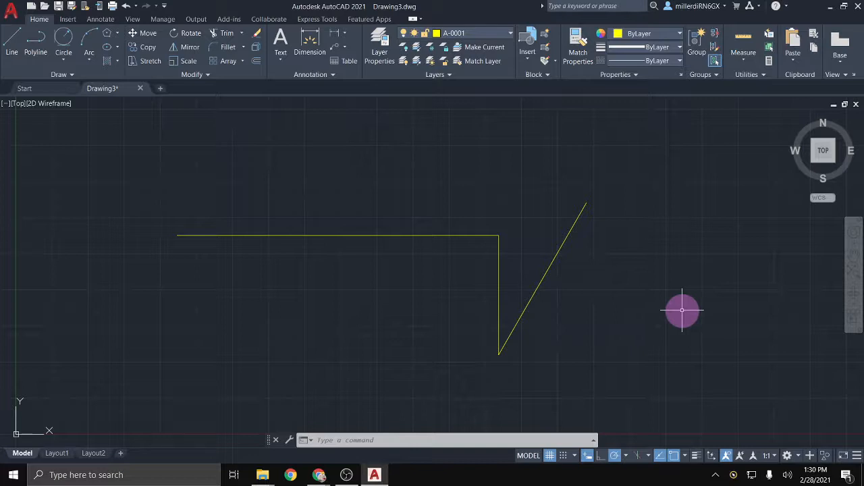
# Step: Switch lineweight display on through the LWDISPLAY setting
pyautogui.write('l')
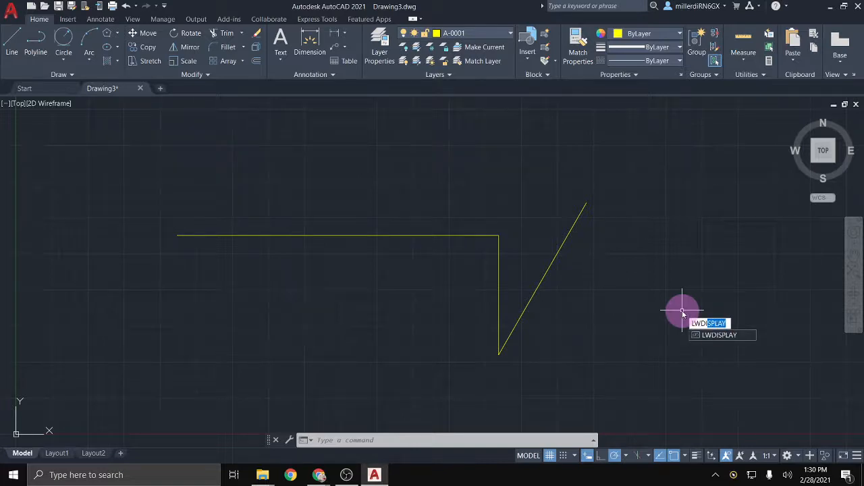
pyautogui.click(712, 334)
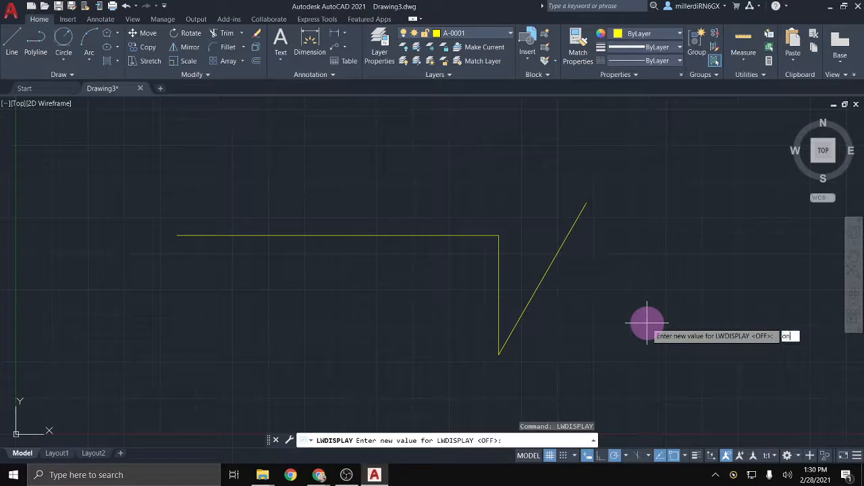
pyautogui.press('Return')
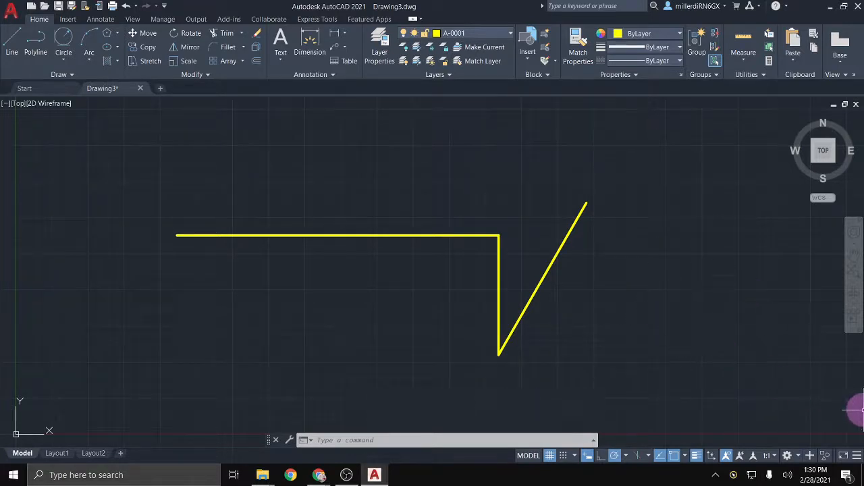
# Step: Add the LineWeight toggle to the status bar and test it off and back on
pyautogui.click(857, 457)
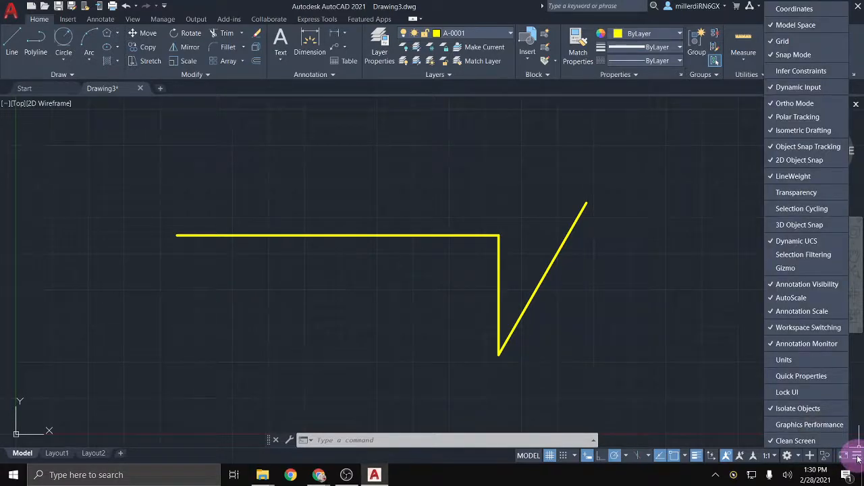
pyautogui.click(785, 178)
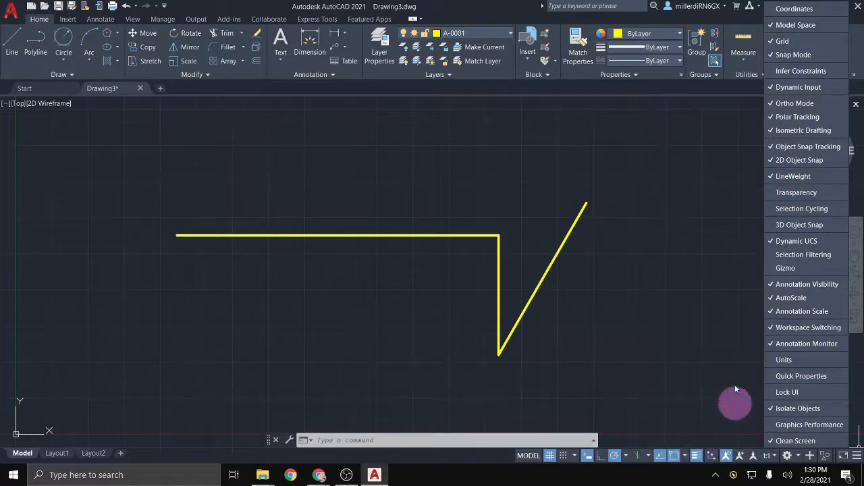
pyautogui.click(784, 177)
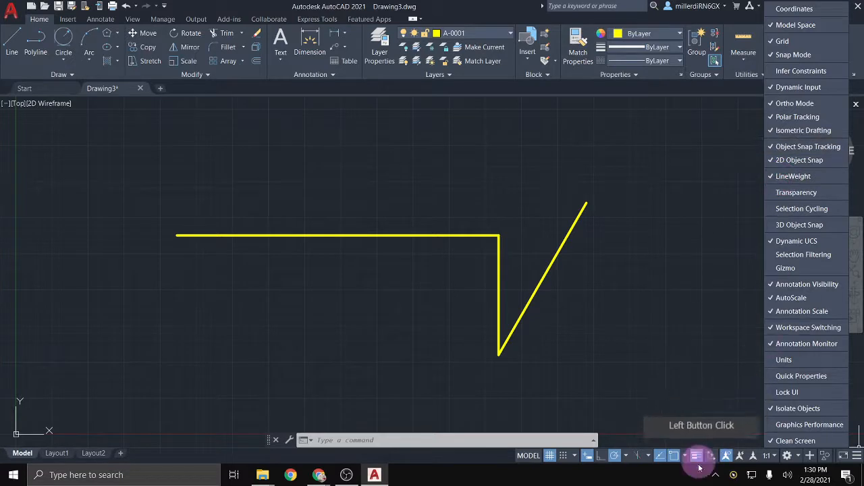
pyautogui.click(696, 461)
pyautogui.click(696, 462)
pyautogui.click(696, 458)
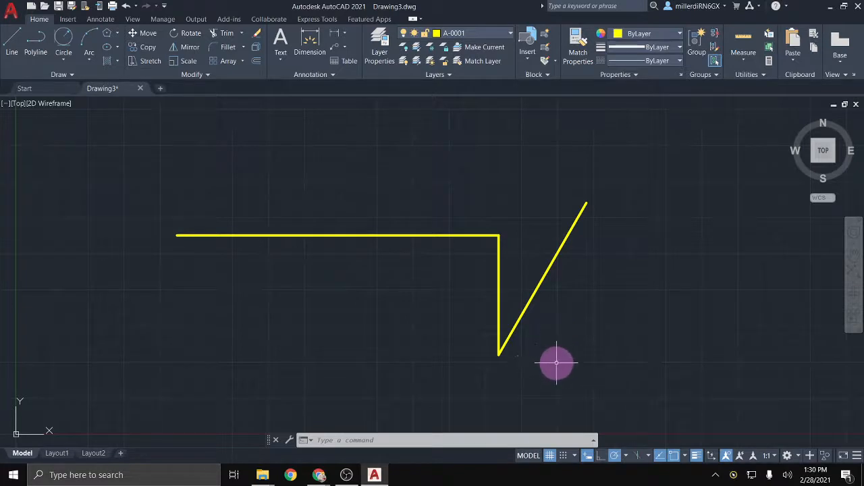
# Step: Select and delete the three yellow test lines
pyautogui.click(594, 372)
pyautogui.click(362, 149)
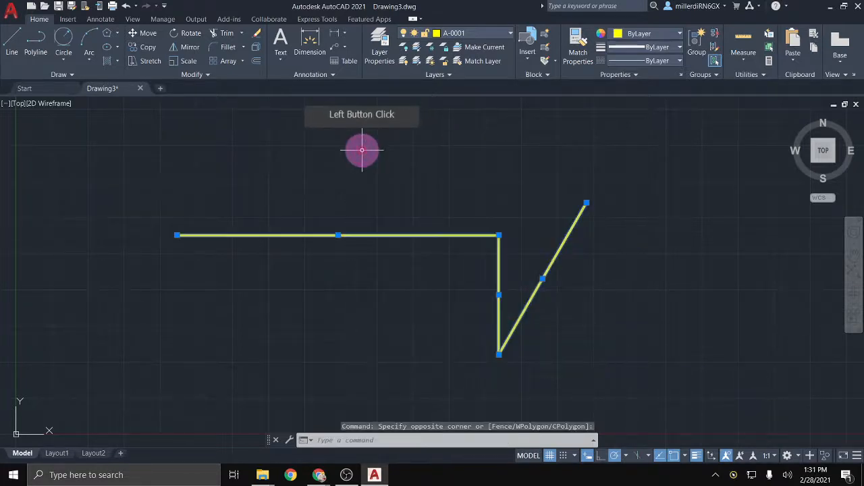
pyautogui.press('Delete')
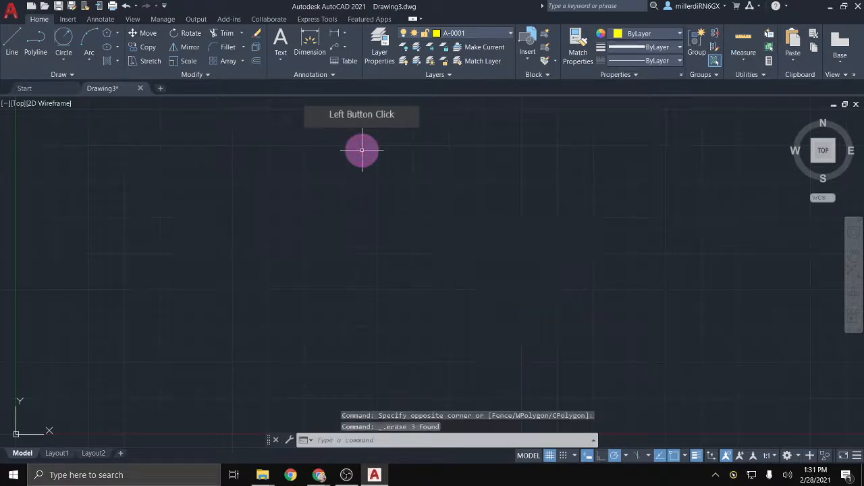
# Step: Maximize the AutoCAD window, then switch back to the browser with Alt+Tab
pyautogui.click(844, 10)
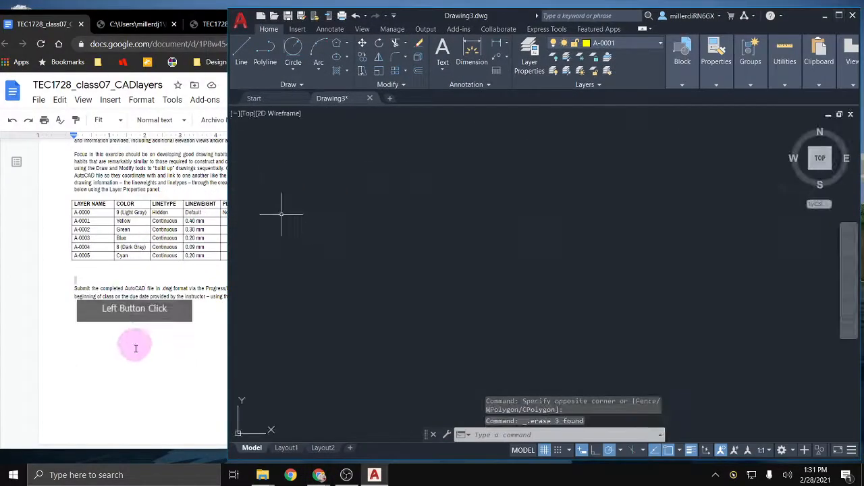
pyautogui.moveTo(421, 14); pyautogui.dragTo(420, 7)
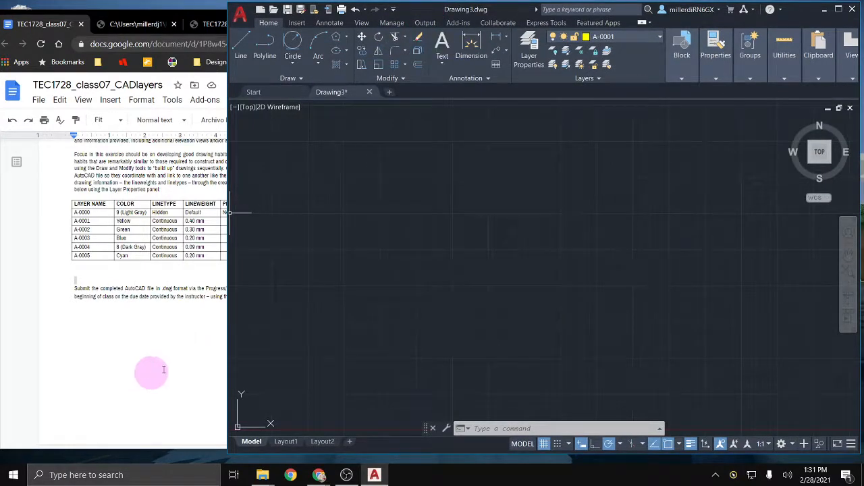
pyautogui.click(838, 9)
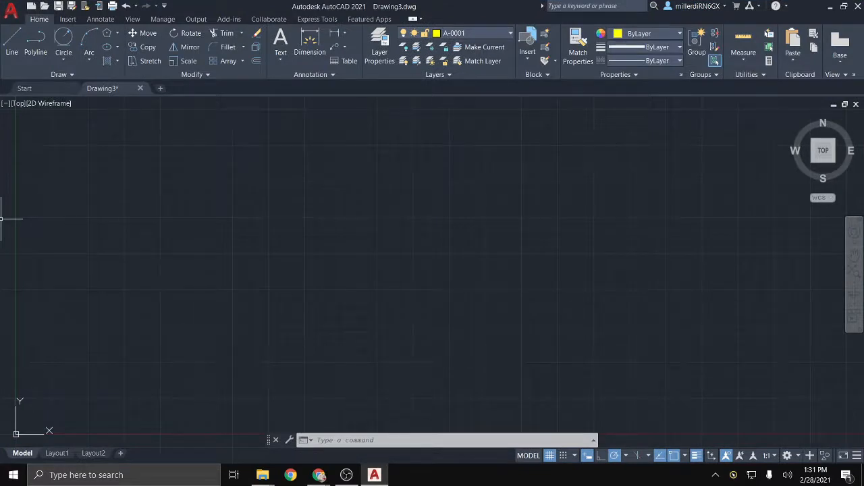
pyautogui.click(166, 309)
pyautogui.hotkey('alt', 'Tab')
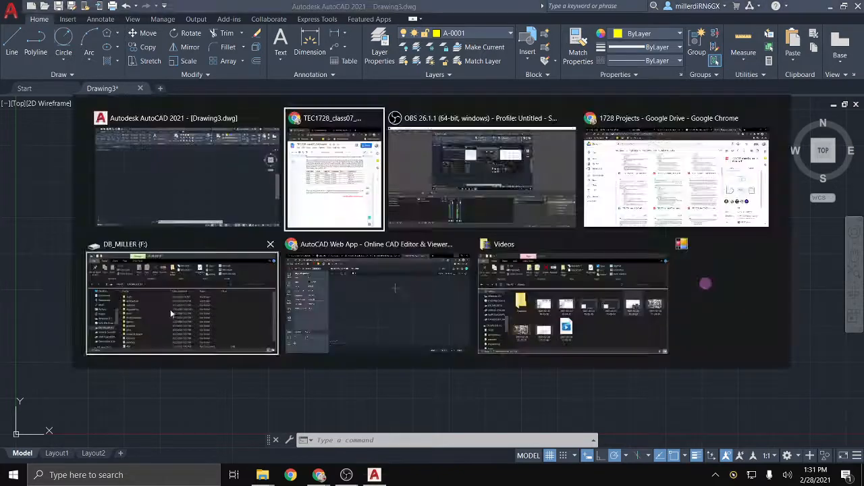
# Step: Capture the reference floor plan from the PDF and save it as Screenshot_32
pyautogui.click(158, 24)
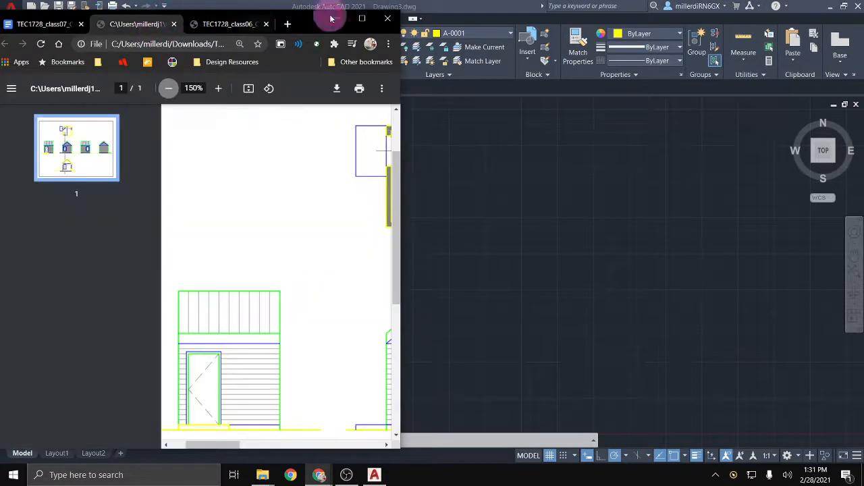
pyautogui.click(362, 19)
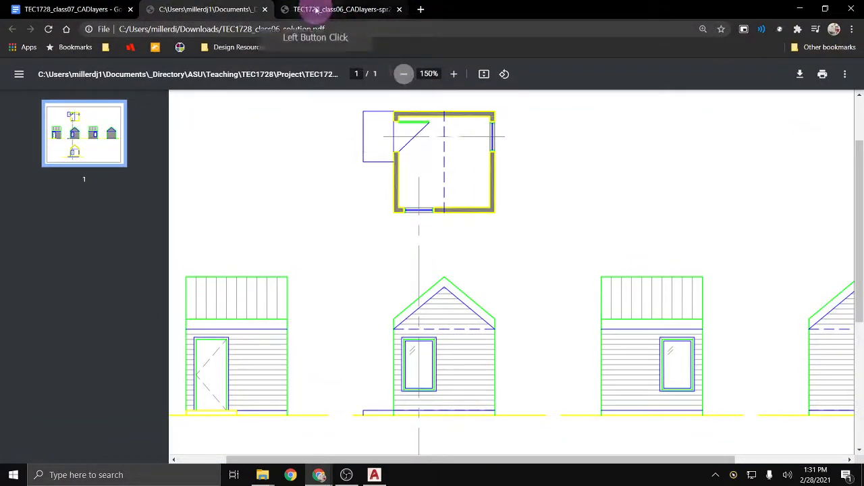
pyautogui.click(300, 8)
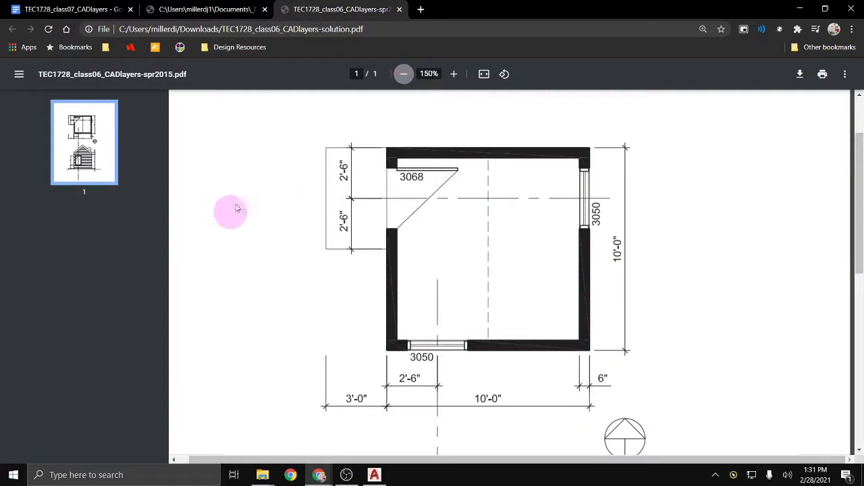
pyautogui.press('super+shift+s')
pyautogui.moveTo(269, 115); pyautogui.dragTo(658, 426)
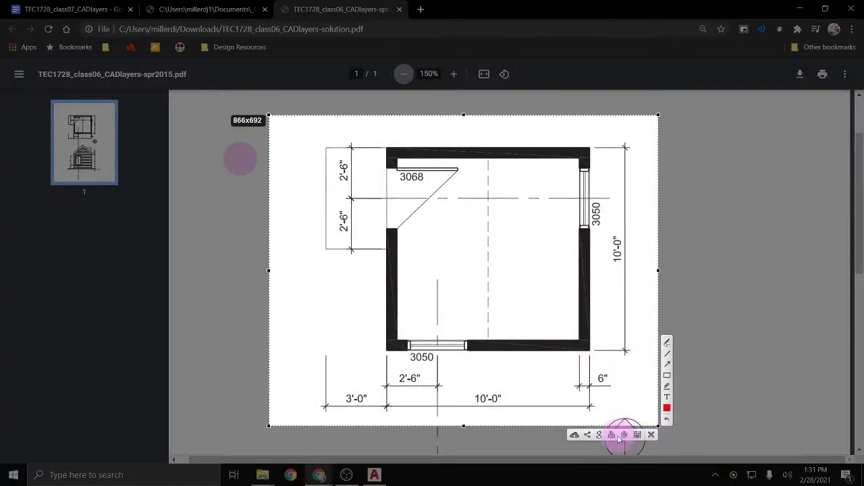
pyautogui.click(624, 435)
pyautogui.hotkey('ctrl', 's')
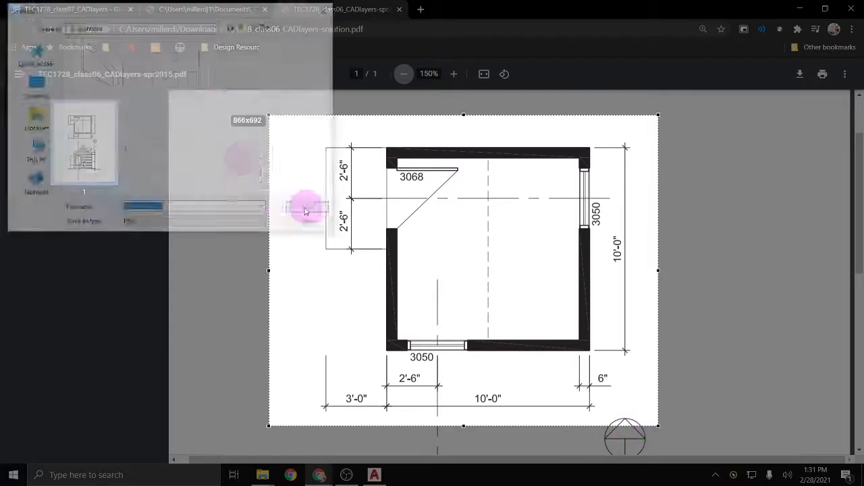
pyautogui.press('Return')
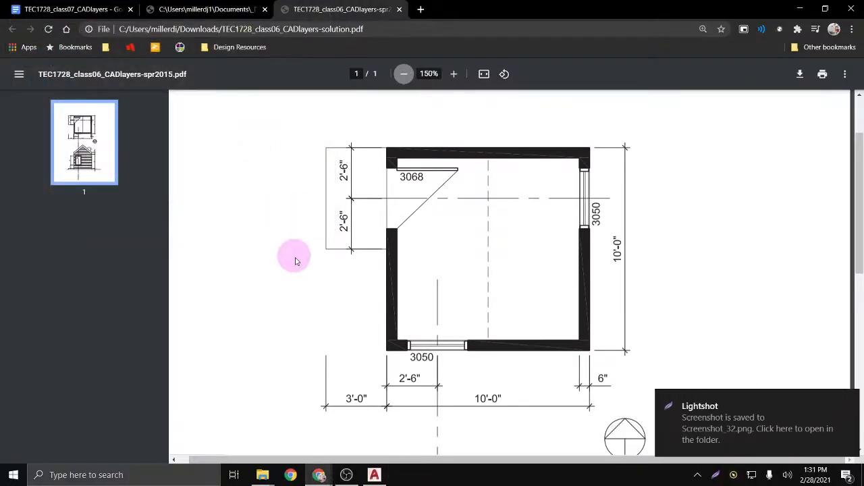
# Step: Capture the elevation drawing as Screenshot_33, then minimize Chrome
pyautogui.scroll(-5, 304, 264)
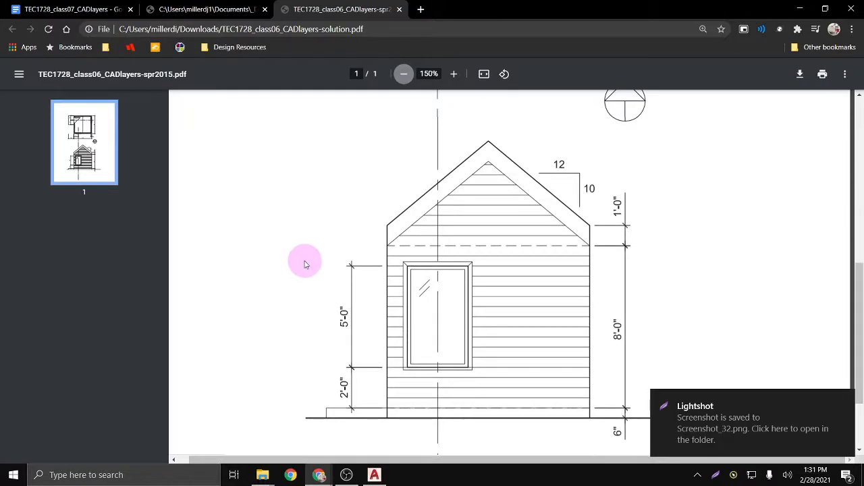
pyautogui.press('Print')
pyautogui.moveTo(295, 121); pyautogui.dragTo(635, 447)
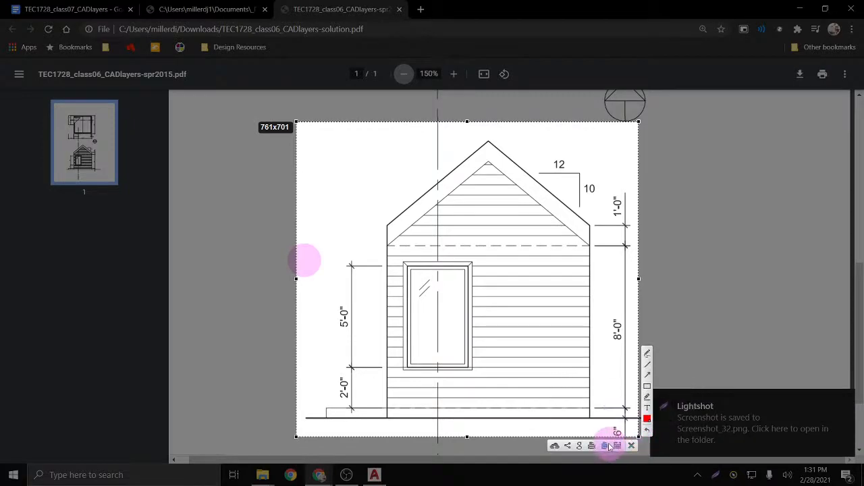
pyautogui.click(617, 445)
pyautogui.click(299, 209)
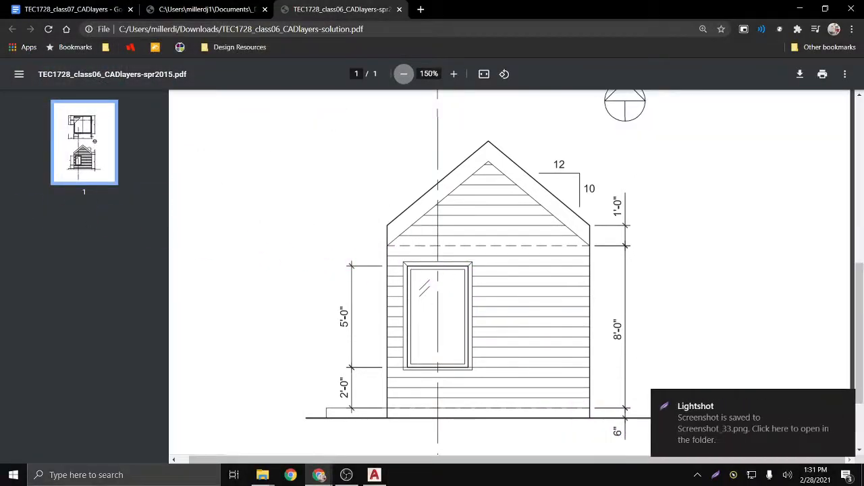
pyautogui.click(800, 10)
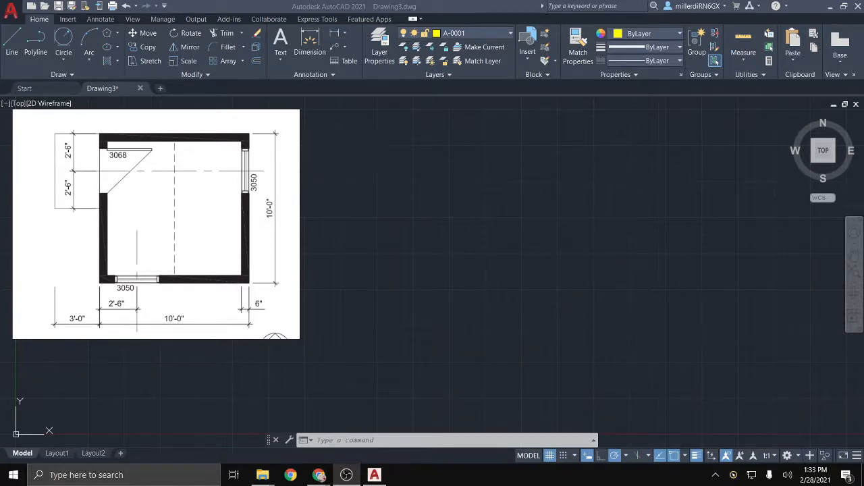
# Step: Make layer 0 the current layer
pyautogui.click(487, 34)
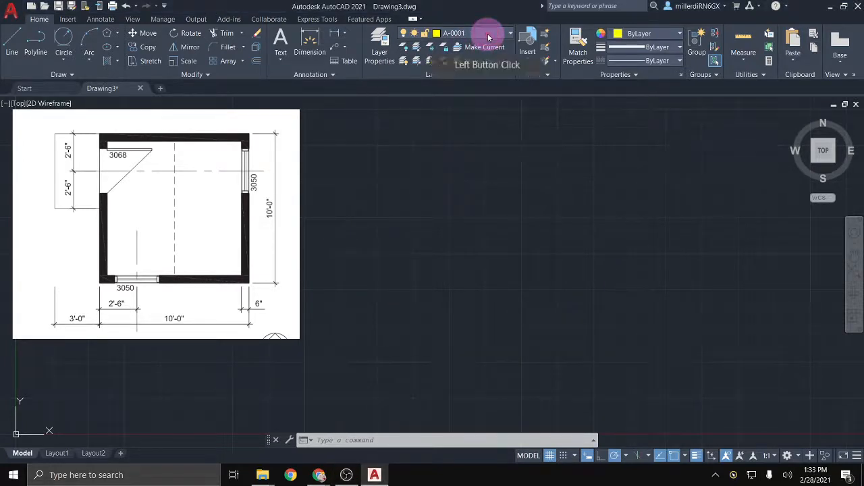
pyautogui.click(493, 30)
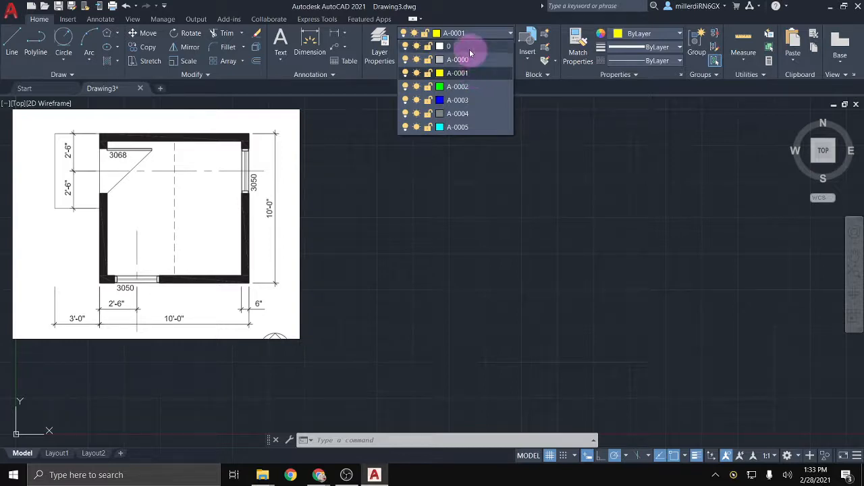
pyautogui.click(470, 47)
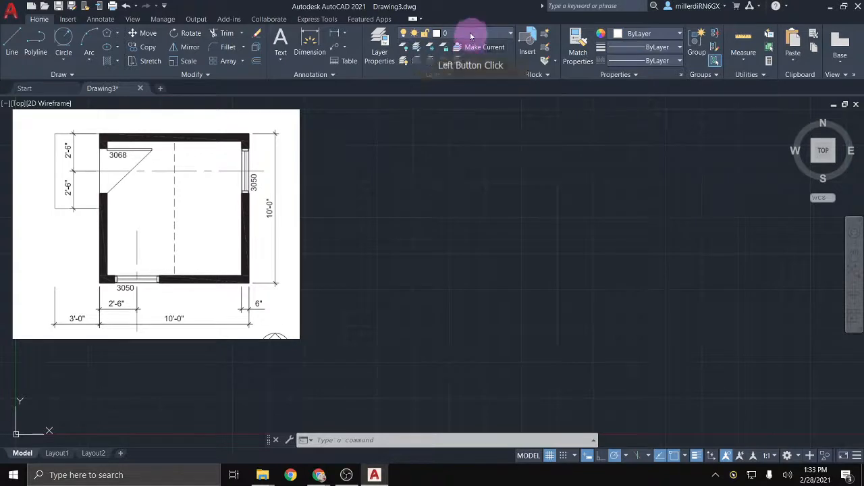
pyautogui.click(538, 279)
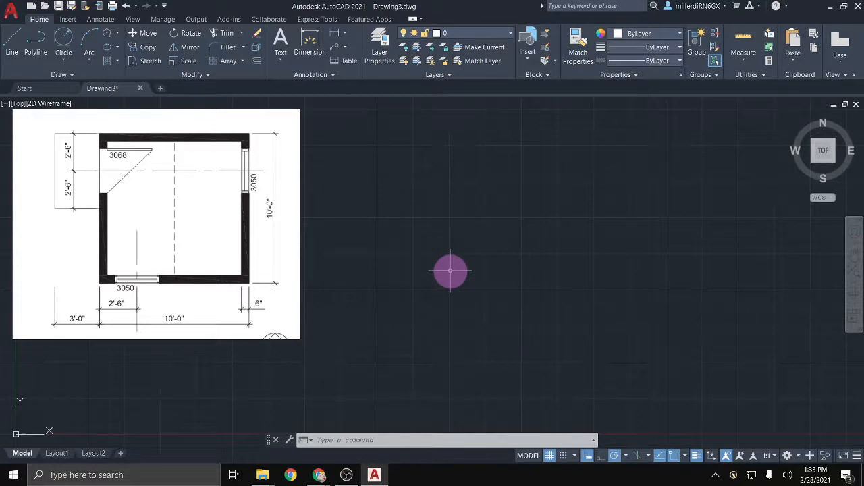
# Step: Start a PL polyline with one 10' segment, cancel it, and delete the test line
pyautogui.write('PL')
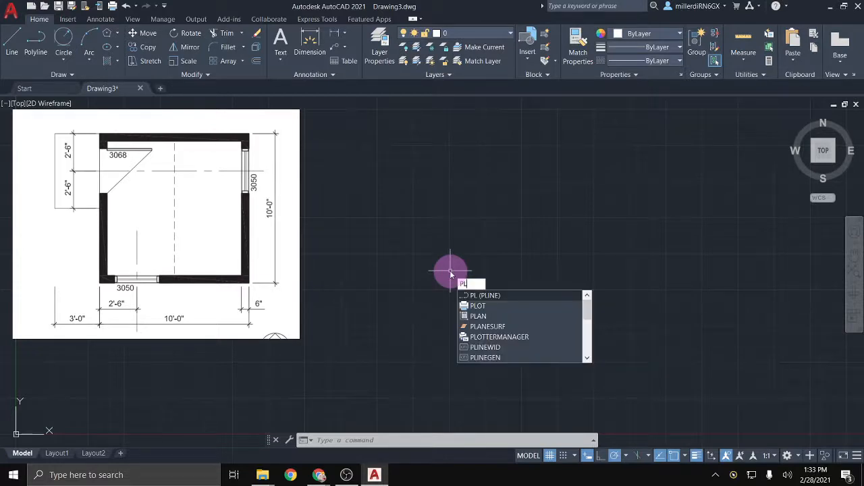
pyautogui.press('Return')
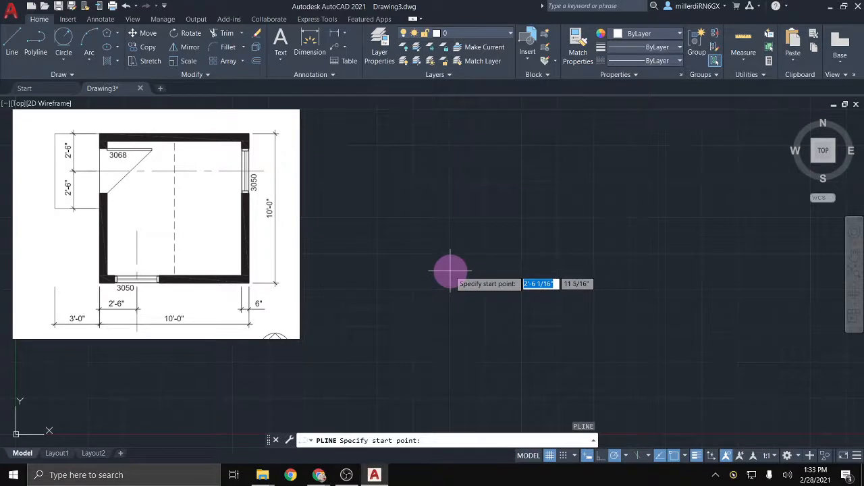
pyautogui.click(401, 144)
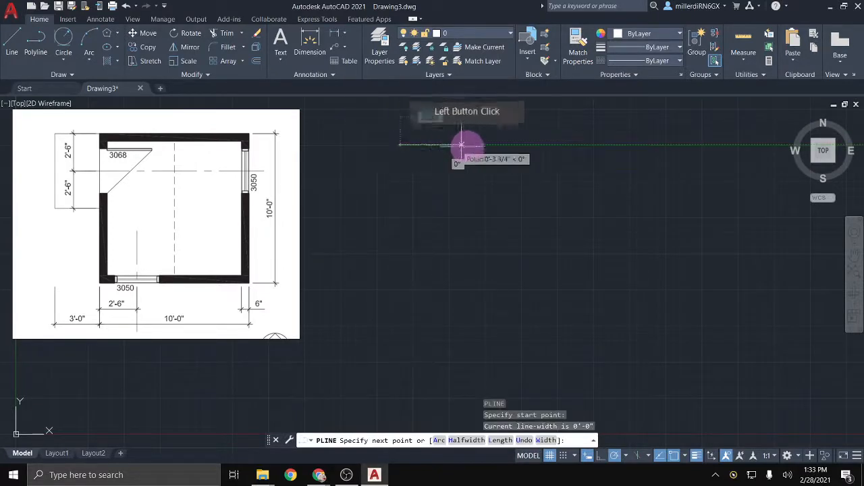
pyautogui.write('10')
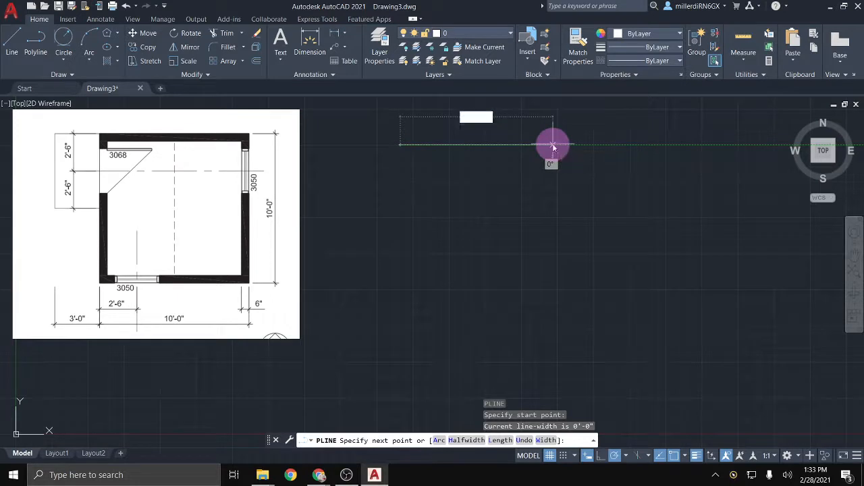
pyautogui.write("'")
pyautogui.press('Return')
pyautogui.scroll(-5, 553, 203)
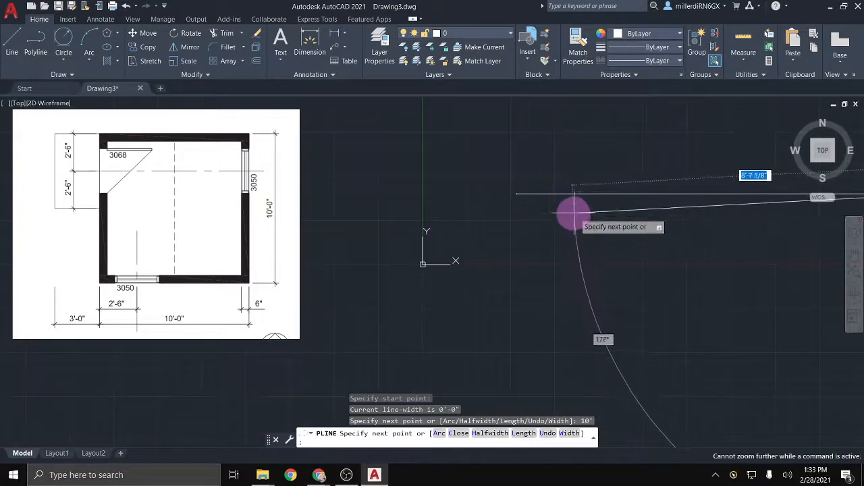
pyautogui.press('Escape')
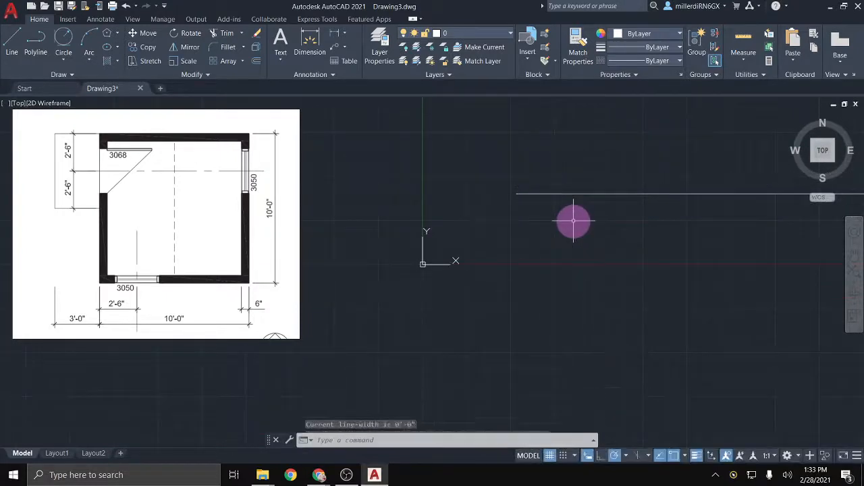
pyautogui.scroll(-4, 573, 218)
pyautogui.moveTo(567, 223); pyautogui.dragTo(473, 158, button='middle')
pyautogui.scroll(4, 480, 158)
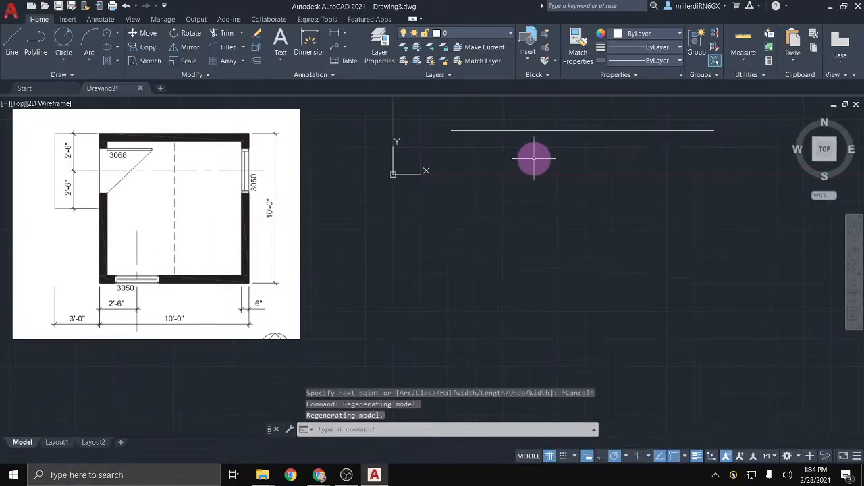
pyautogui.moveTo(534, 156)
pyautogui.mouseDown(button='middle')
pyautogui.moveTo(483, 198)
pyautogui.moveTo(484, 180)
pyautogui.mouseUp(button='middle')
pyautogui.scroll(2, 525, 187)
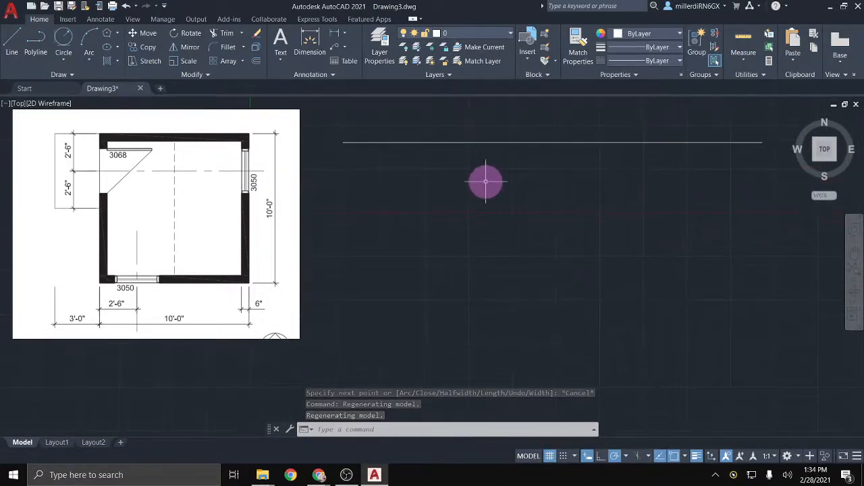
pyautogui.click(502, 143)
pyautogui.press('Delete')
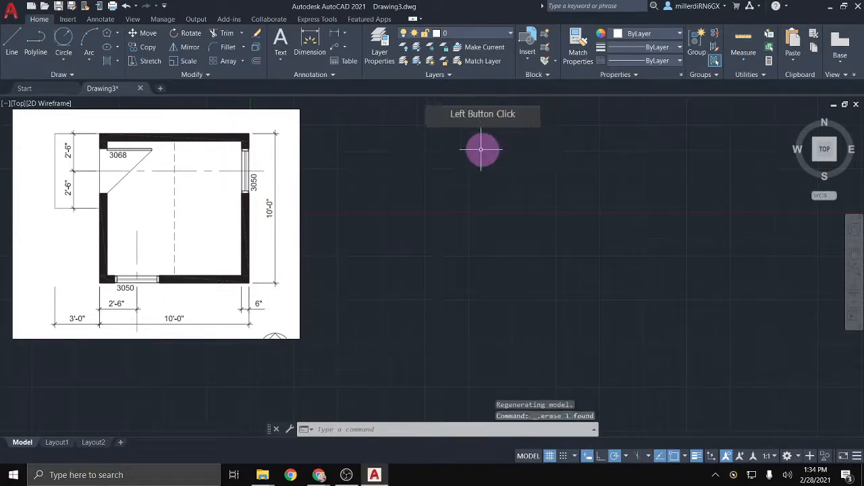
# Step: Draw a closed square polyline with 10' sides, then erase it
pyautogui.click(42, 49)
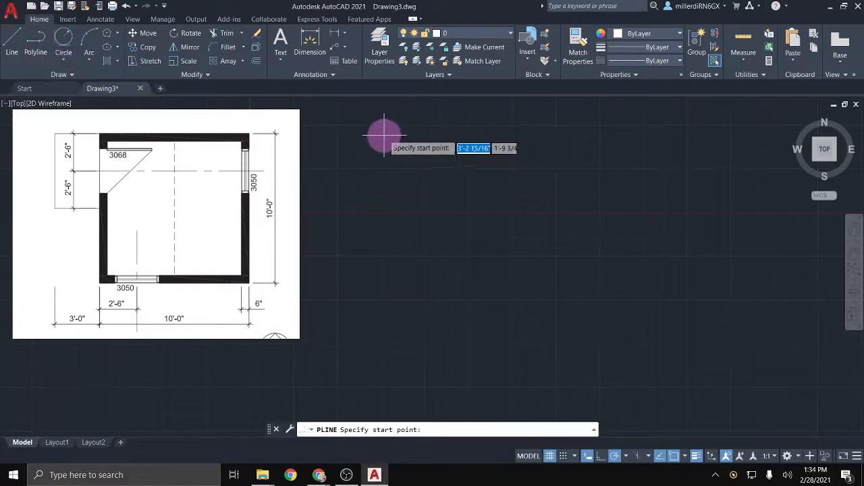
pyautogui.click(374, 137)
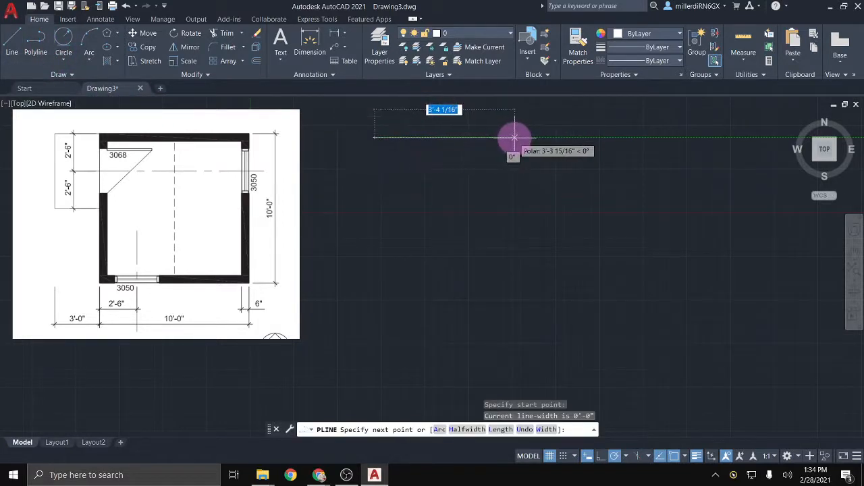
pyautogui.write('10')
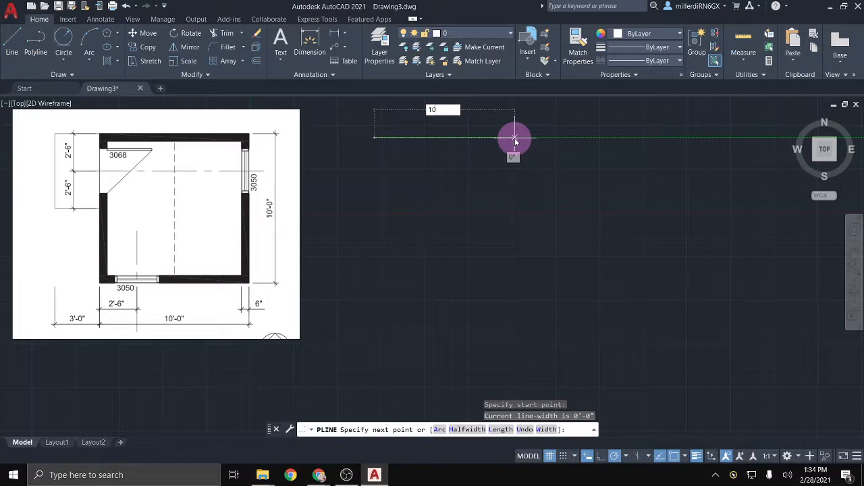
pyautogui.write("'")
pyautogui.press('Return')
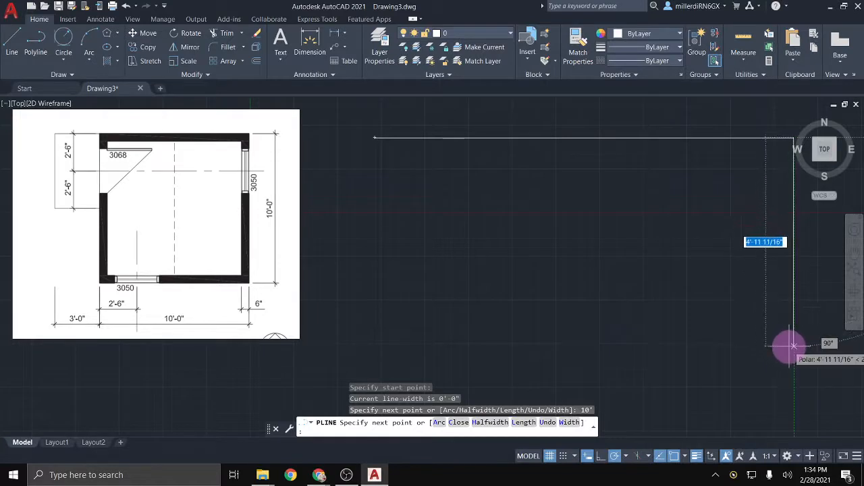
pyautogui.write("10'")
pyautogui.press('Return')
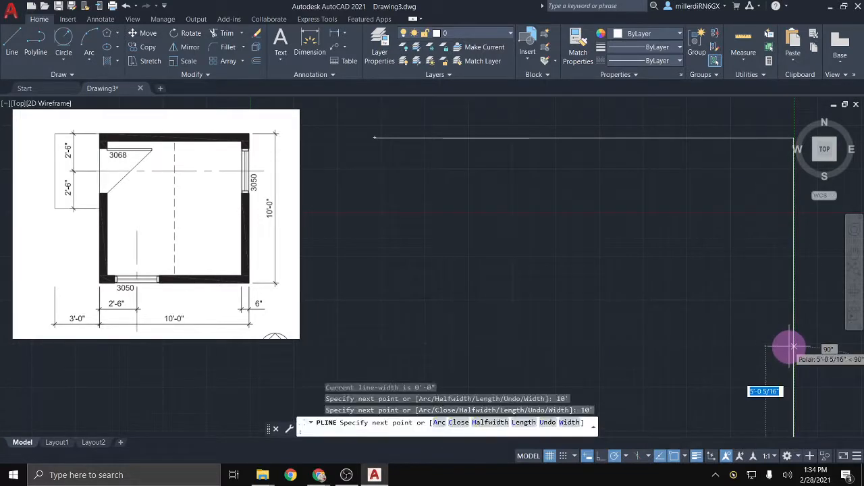
pyautogui.scroll(-4, 574, 355)
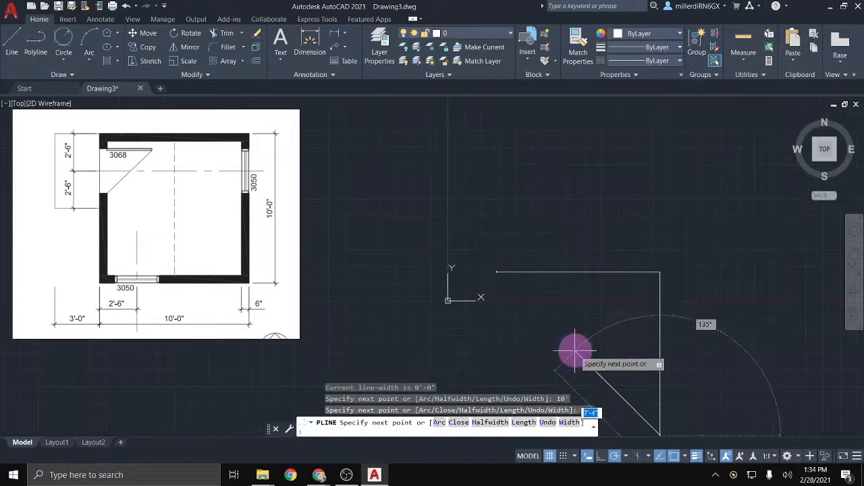
pyautogui.moveTo(573, 355); pyautogui.dragTo(553, 239, button='middle')
pyautogui.scroll(2, 554, 240)
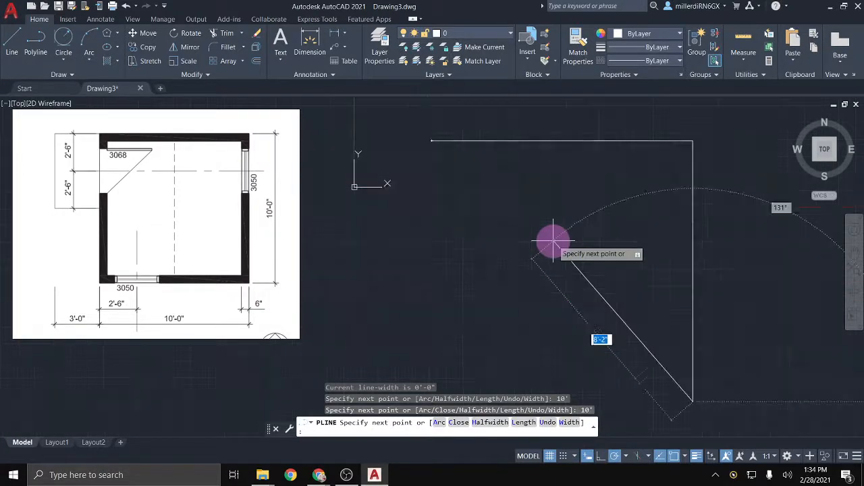
pyautogui.moveTo(473, 381)
pyautogui.mouseDown(button='middle')
pyautogui.moveTo(465, 329)
pyautogui.moveTo(465, 339)
pyautogui.mouseUp(button='middle')
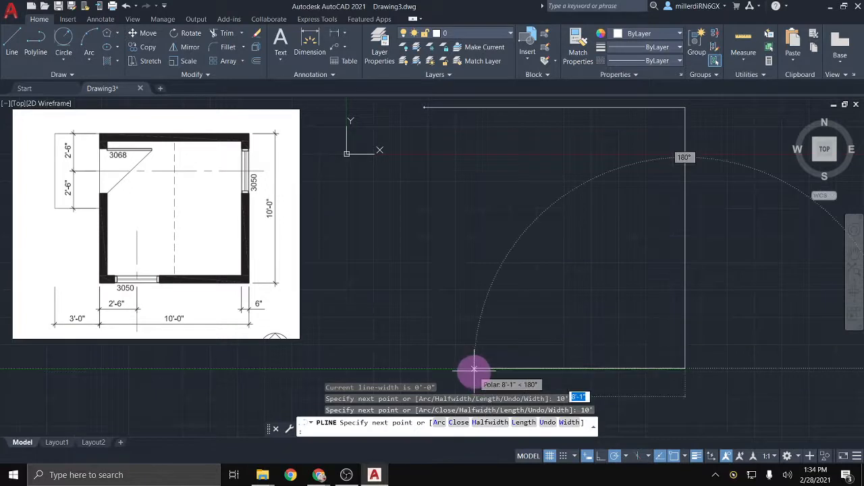
pyautogui.write("10'")
pyautogui.press('Return')
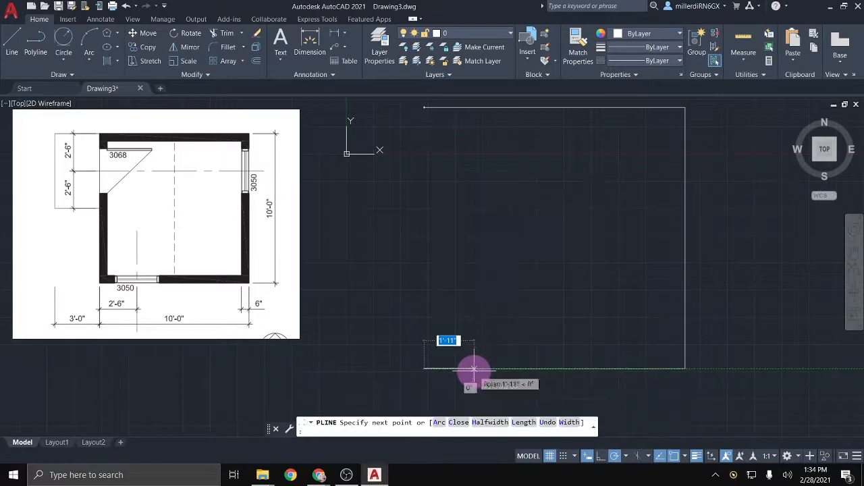
pyautogui.click(424, 111)
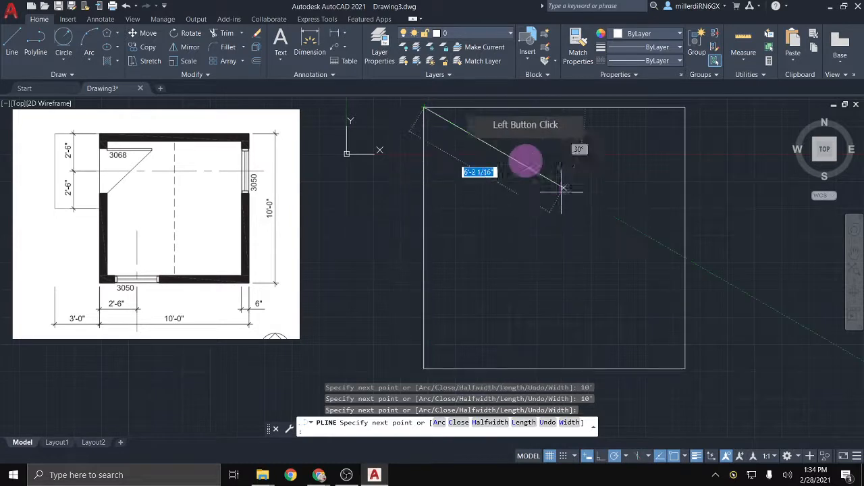
pyautogui.press('Escape')
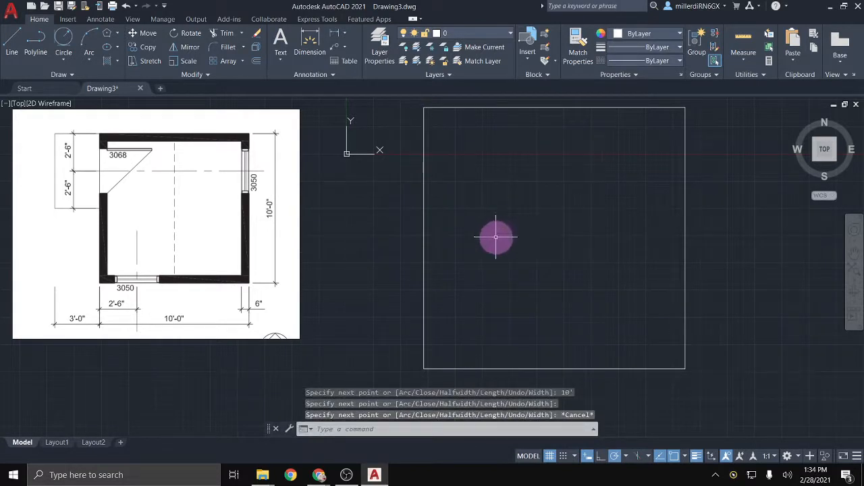
pyautogui.click(424, 247)
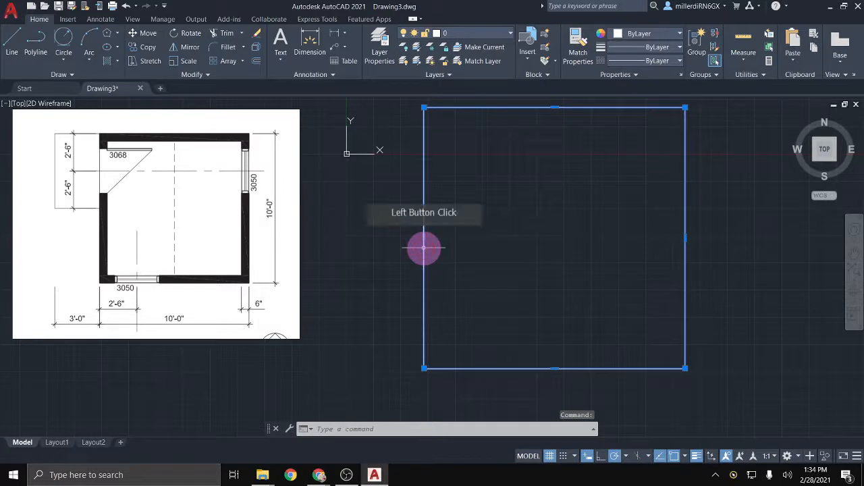
pyautogui.press('Delete')
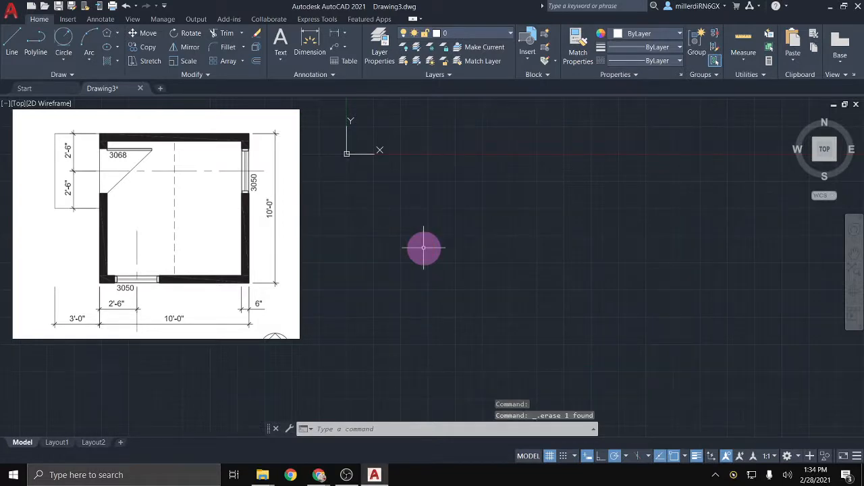
# Step: Draw a 10' by 10' rectangle beside the reference plan and select it
pyautogui.click(117, 34)
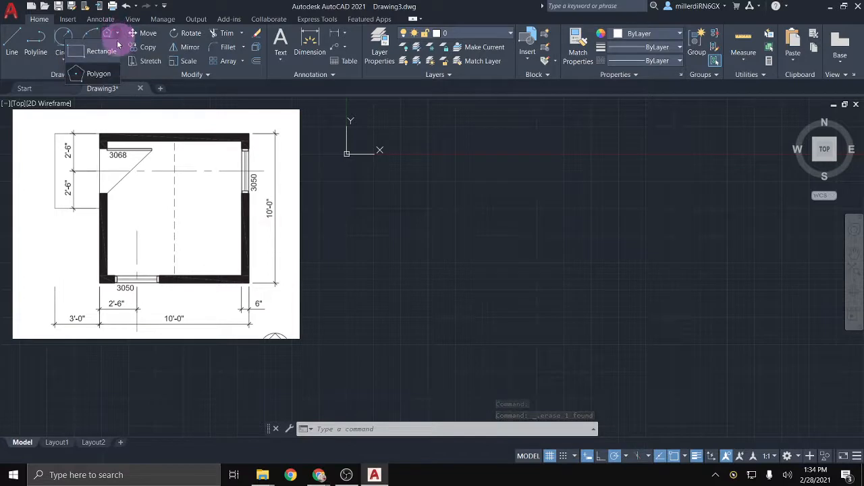
pyautogui.click(112, 50)
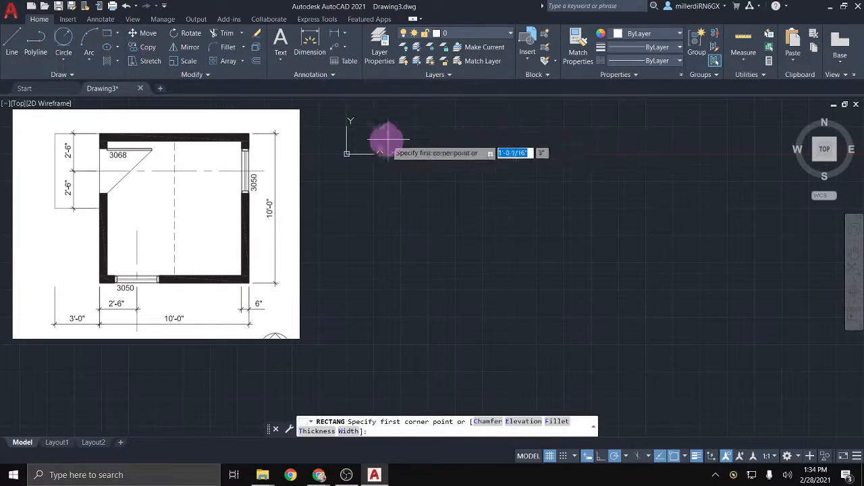
pyautogui.click(373, 128)
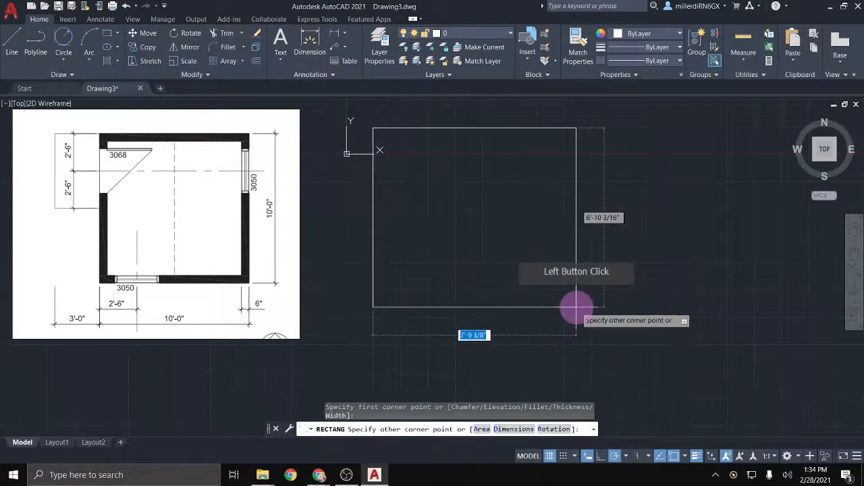
pyautogui.write('10')
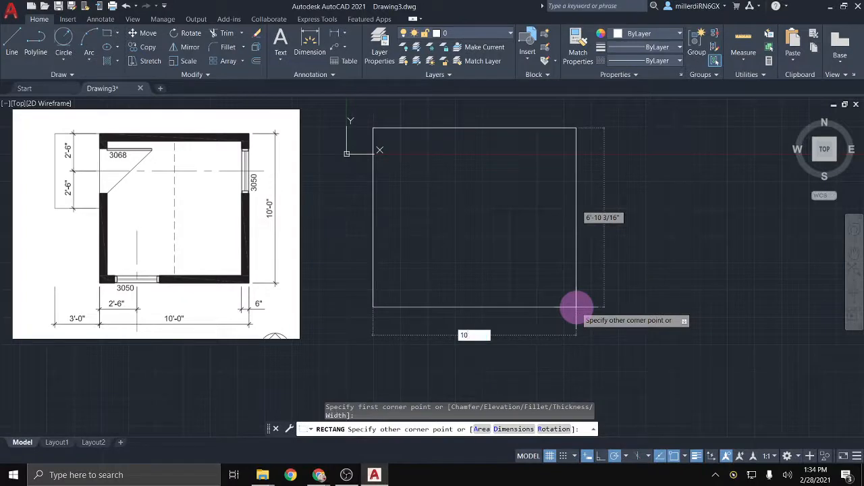
pyautogui.press('Tab')
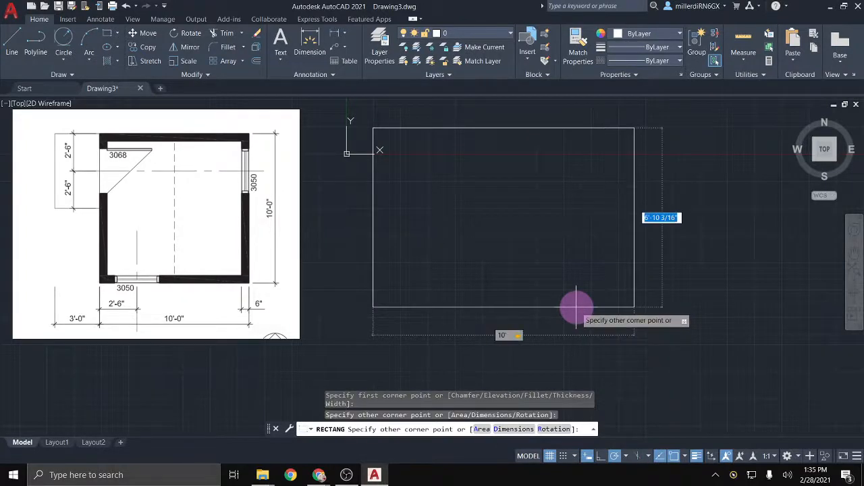
pyautogui.write('10')
pyautogui.press('Return')
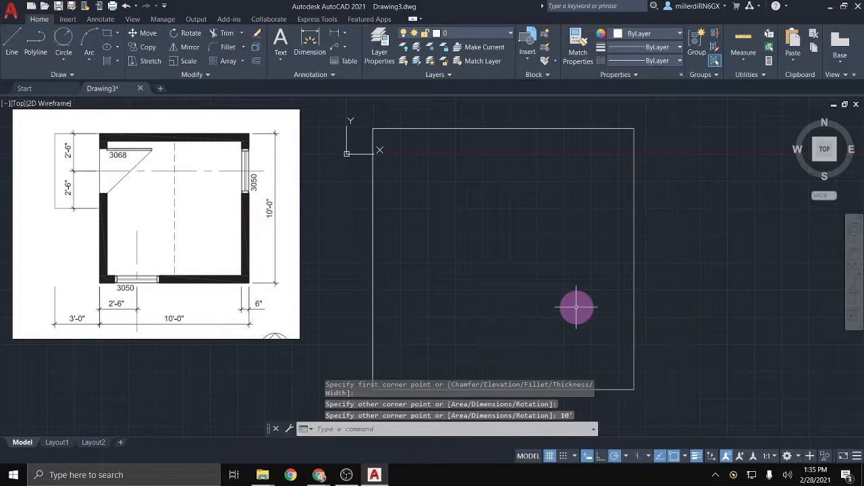
pyautogui.moveTo(609, 298); pyautogui.dragTo(655, 288, button='middle')
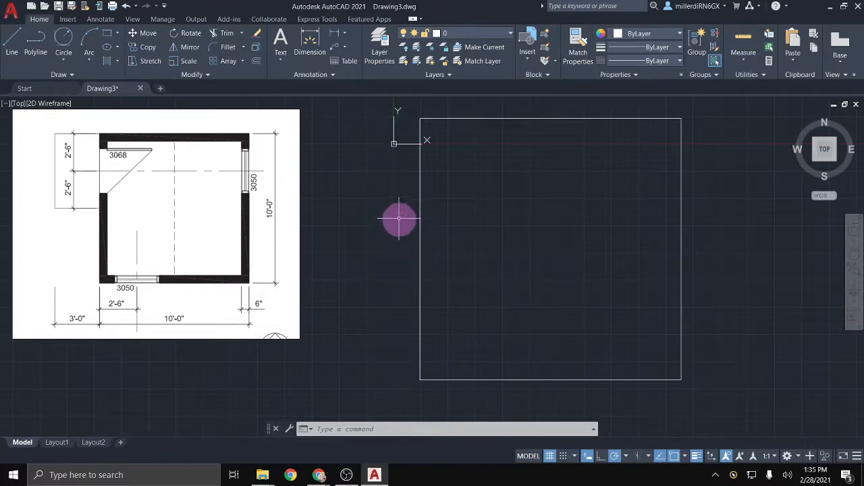
pyautogui.click(419, 260)
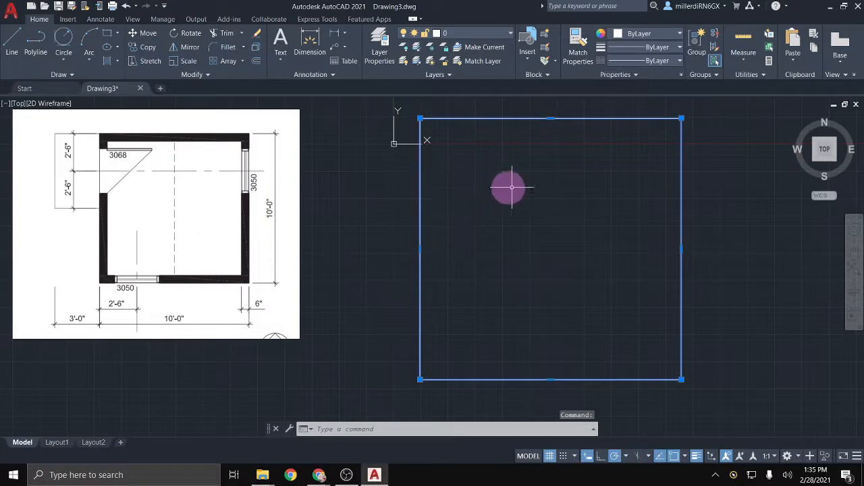
# Step: Move the selected square onto layer A-0001
pyautogui.click(487, 34)
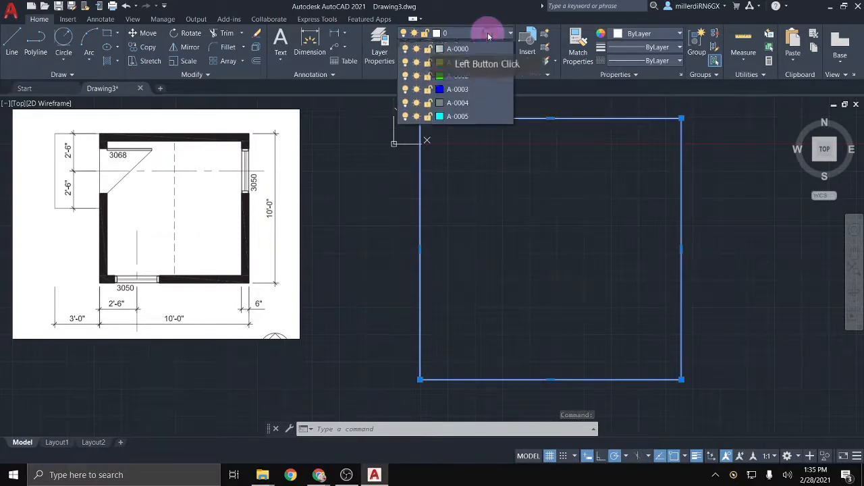
pyautogui.click(477, 71)
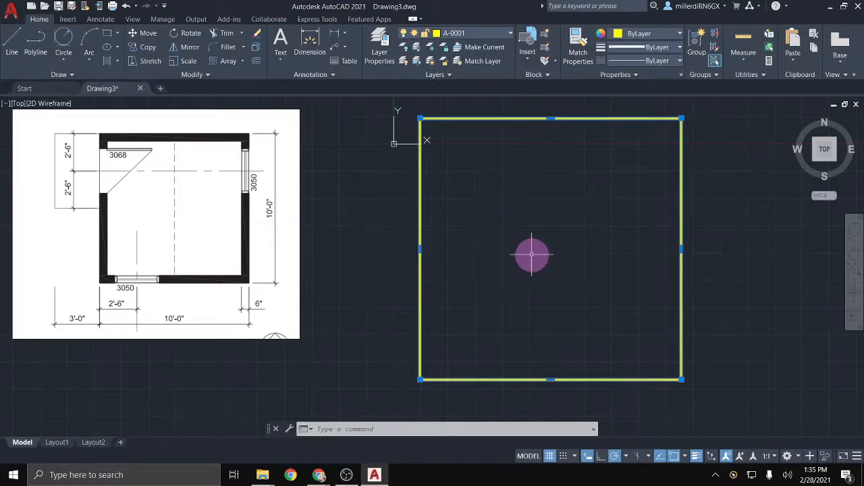
pyautogui.press('Escape')
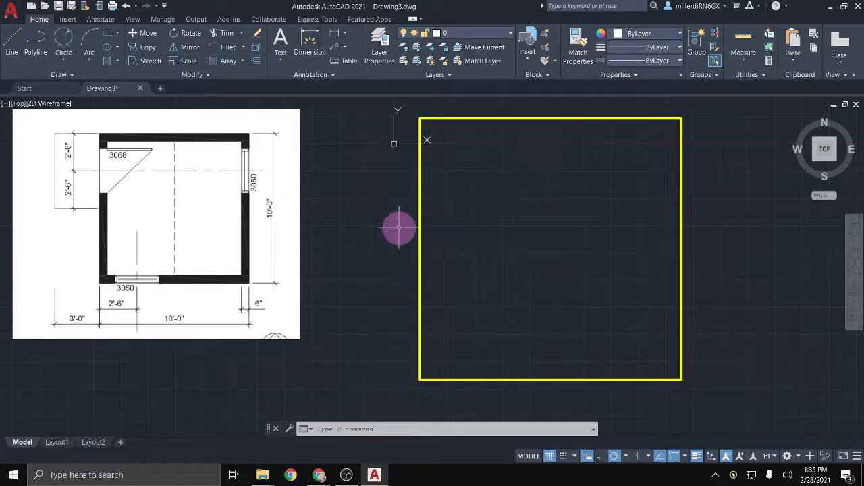
# Step: Make A-0001 the current layer
pyautogui.click(487, 35)
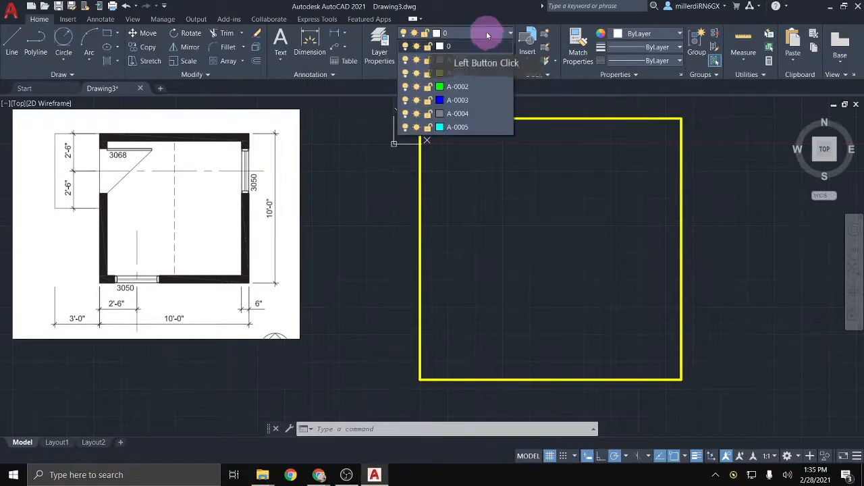
pyautogui.click(470, 72)
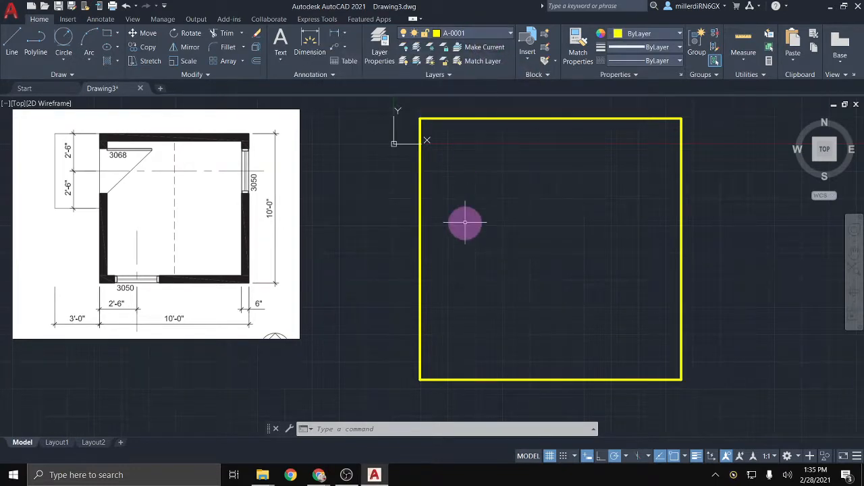
pyautogui.moveTo(477, 221); pyautogui.dragTo(418, 228, button='middle')
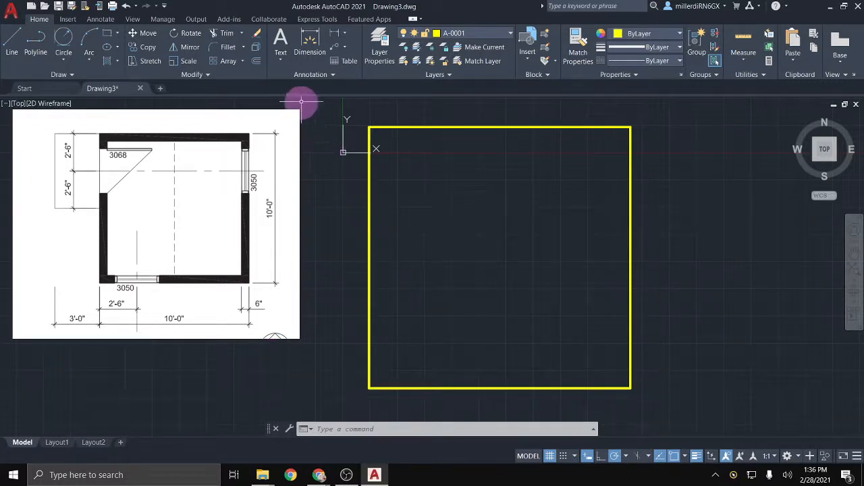
# Step: Offset the yellow square 6 inches inward to form the inner wall line
pyautogui.click(257, 64)
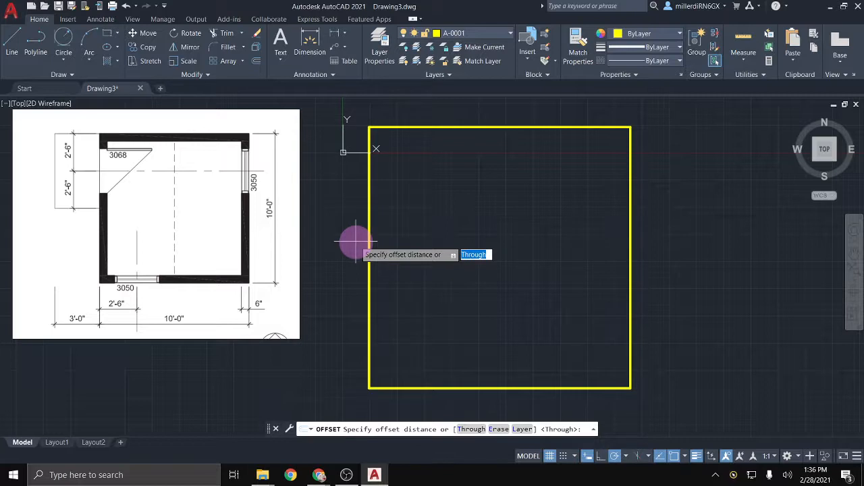
pyautogui.press('Return')
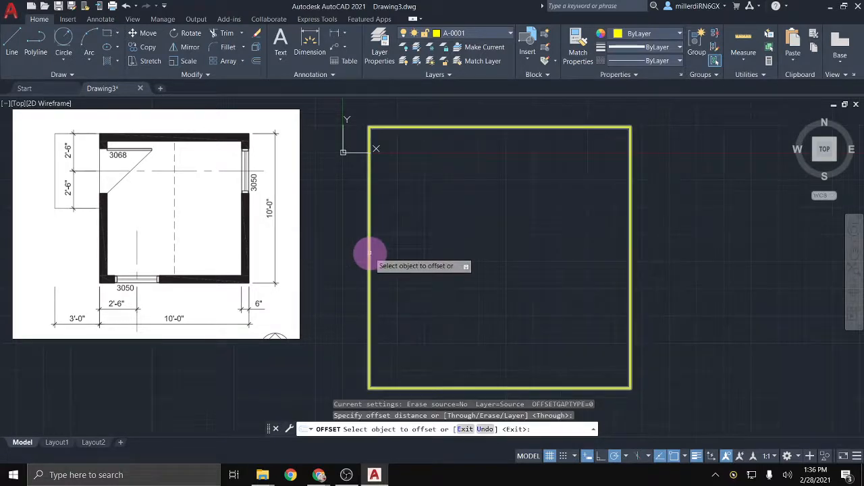
pyautogui.click(370, 253)
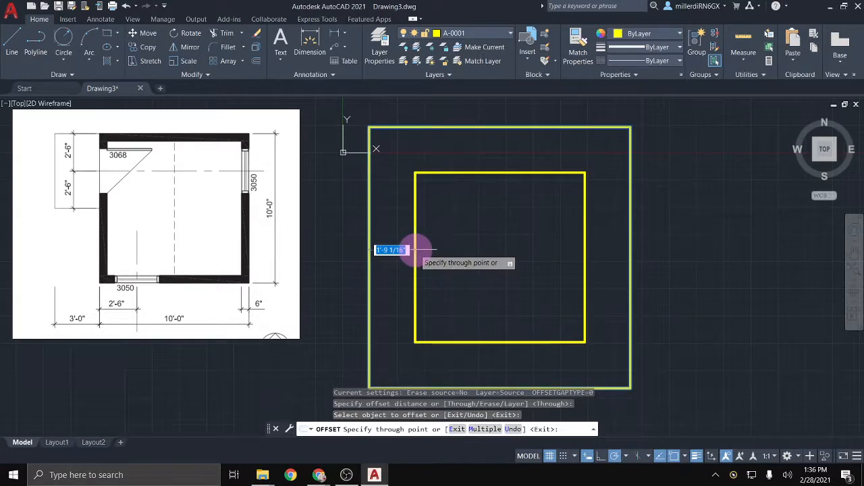
pyautogui.write('6')
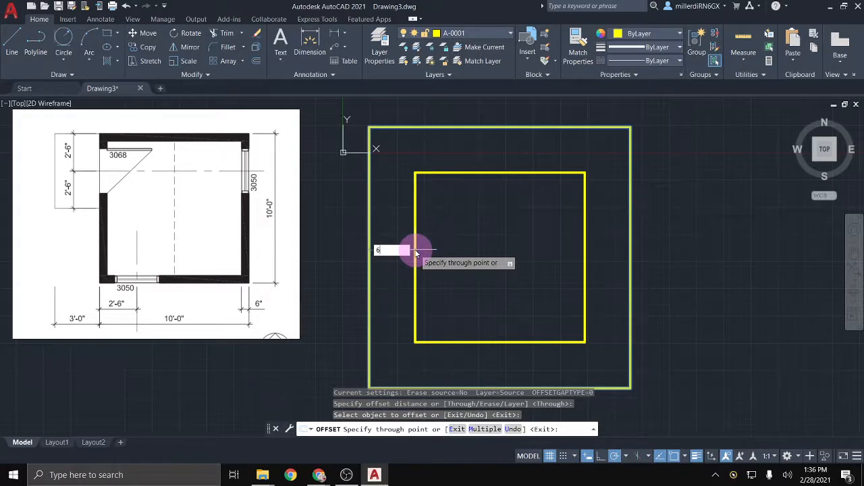
pyautogui.press('Return')
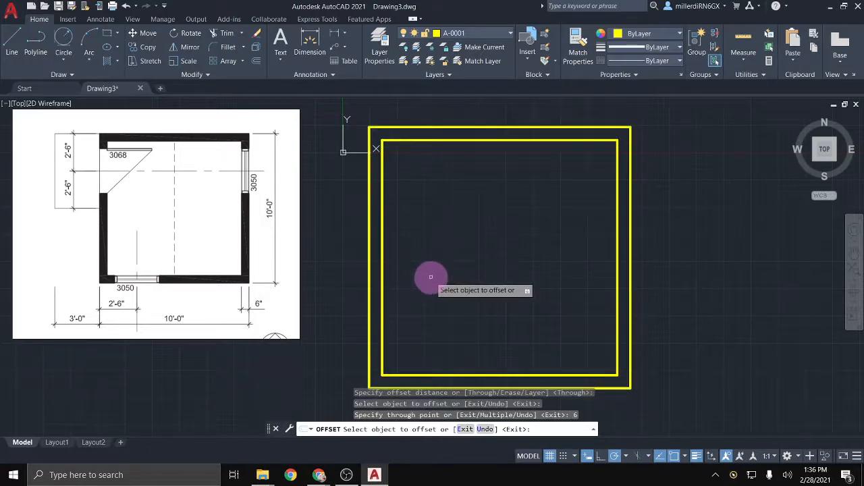
pyautogui.press('Escape')
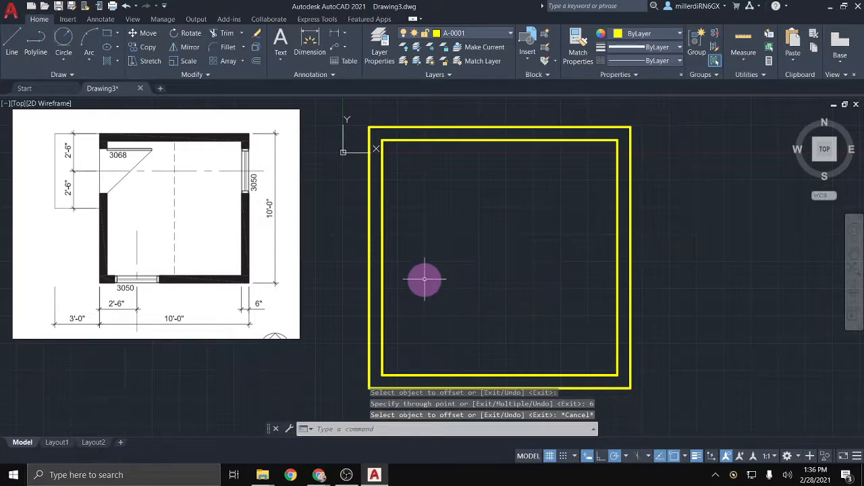
pyautogui.moveTo(446, 310); pyautogui.dragTo(442, 300, button='middle')
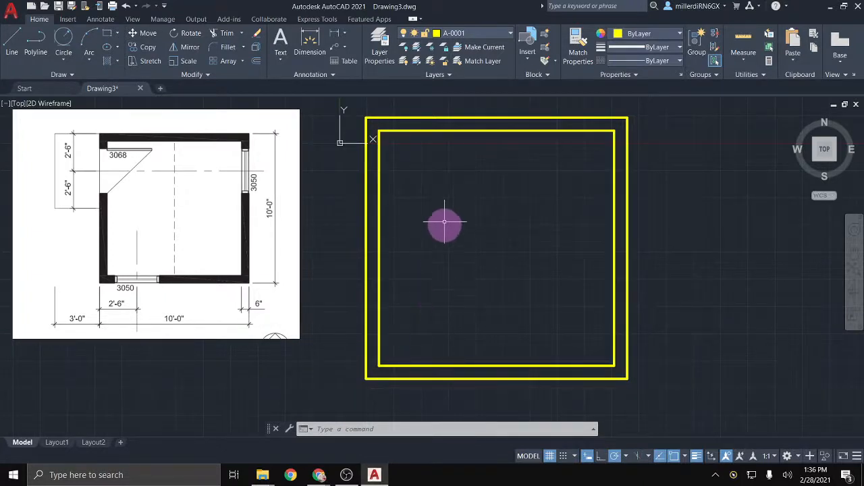
# Step: On layer A-0000, draw a 2'6 guide line along the bottom wall from the lower-left corner, turning upward
pyautogui.click(487, 33)
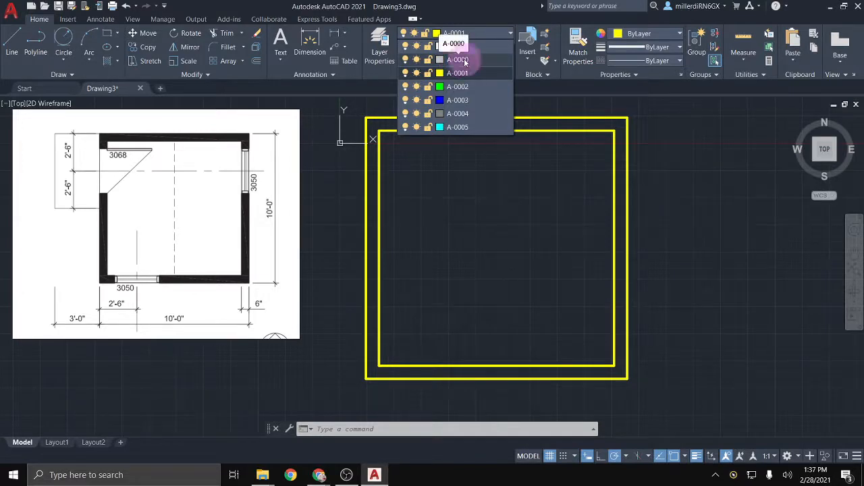
pyautogui.click(465, 61)
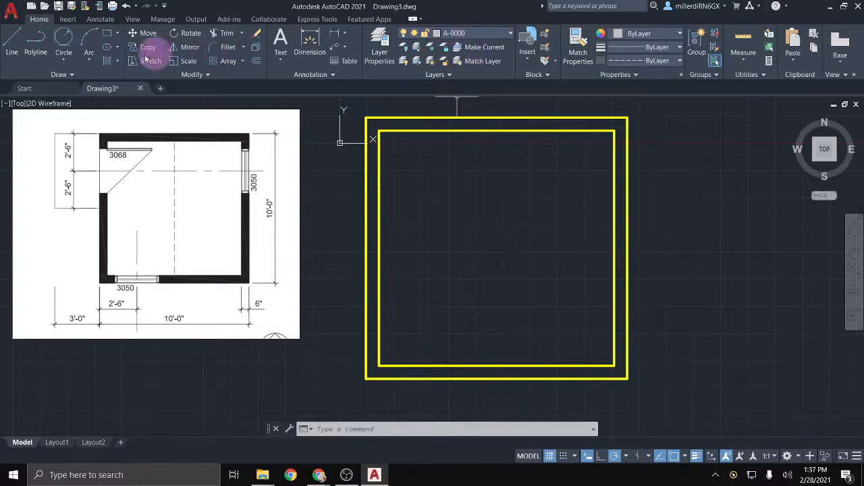
pyautogui.click(12, 45)
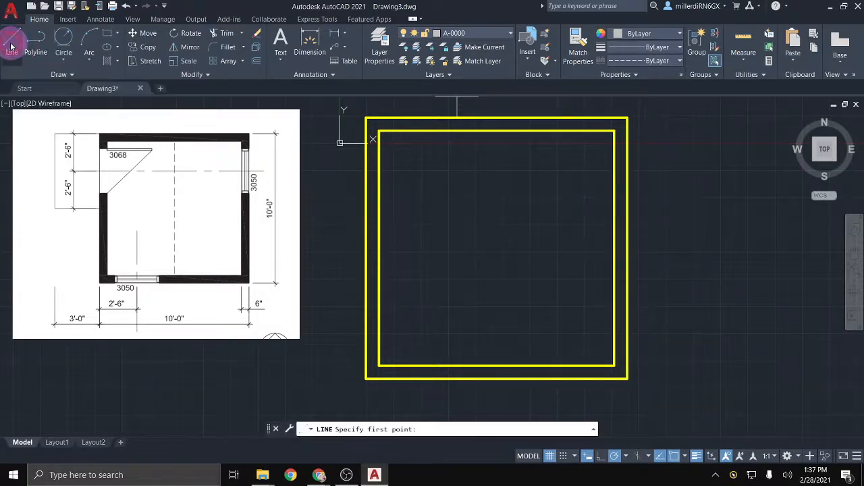
pyautogui.click(369, 376)
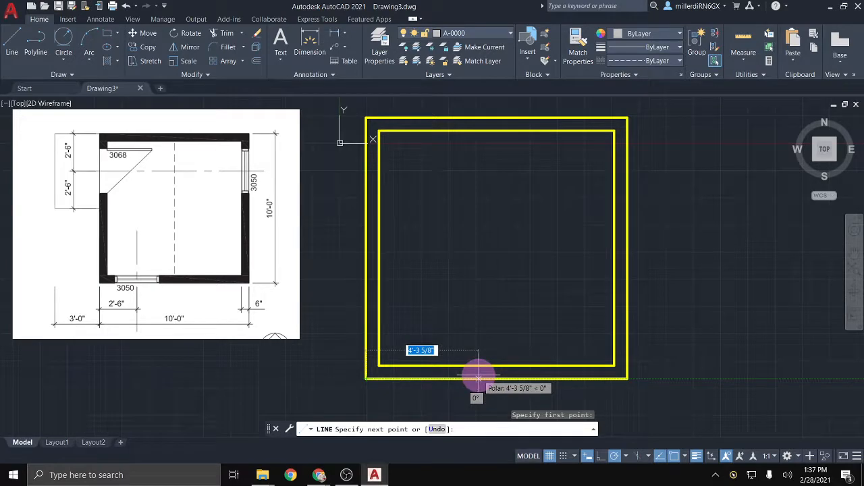
pyautogui.write('2')
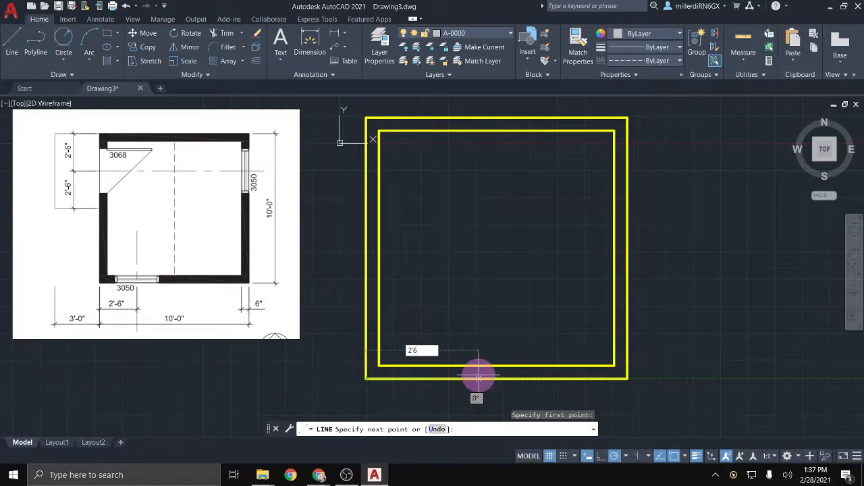
pyautogui.write("'6")
pyautogui.press('Return')
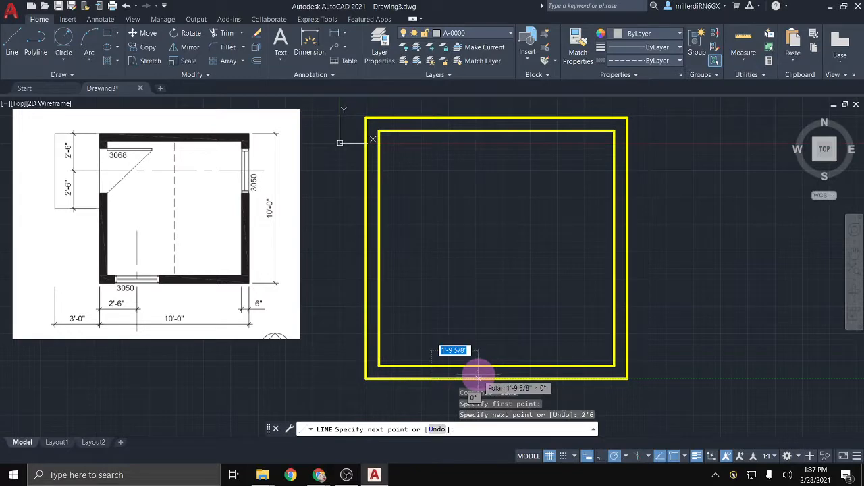
pyautogui.click(430, 342)
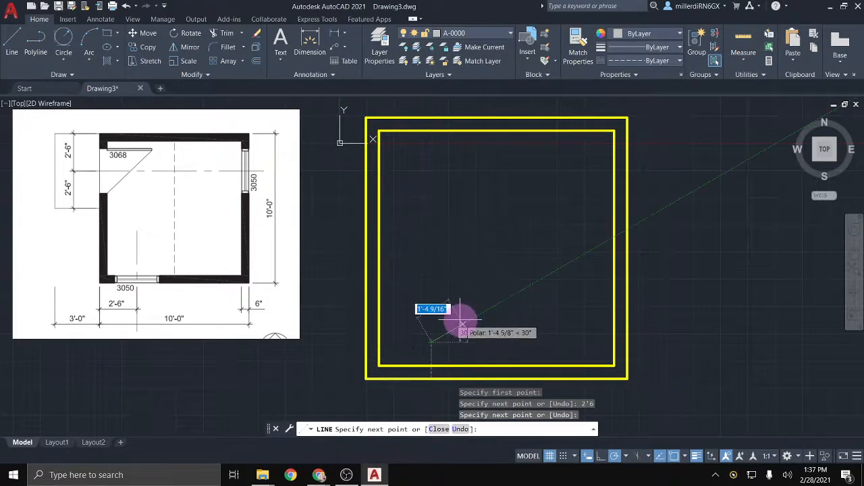
pyautogui.press('Escape')
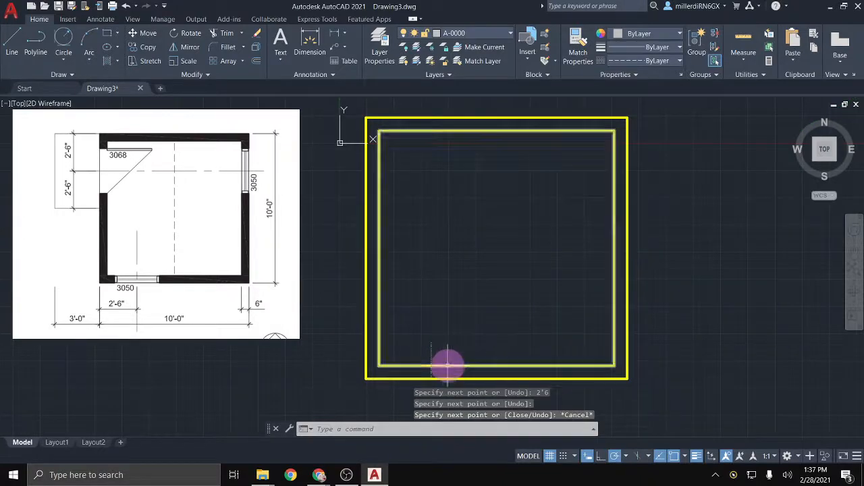
# Step: Offset the vertical guide line 1'6 to the right and 1'6 to the left
pyautogui.scroll(2, 430, 372)
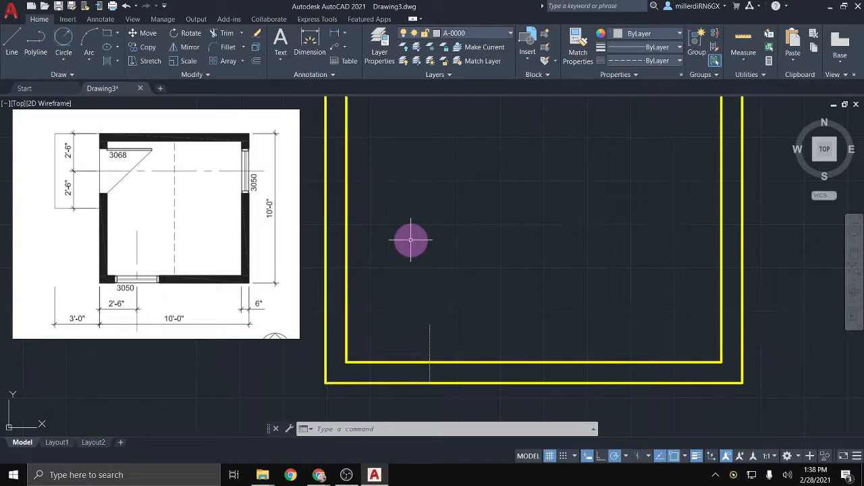
pyautogui.write('o')
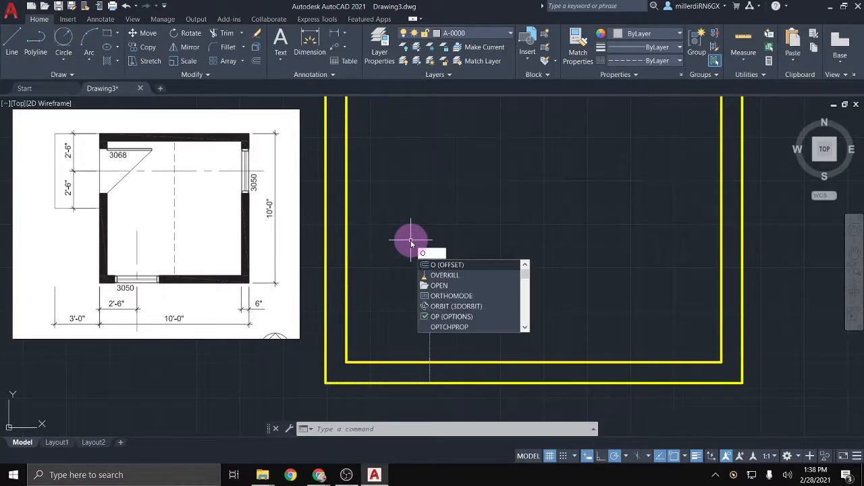
pyautogui.press('Return')
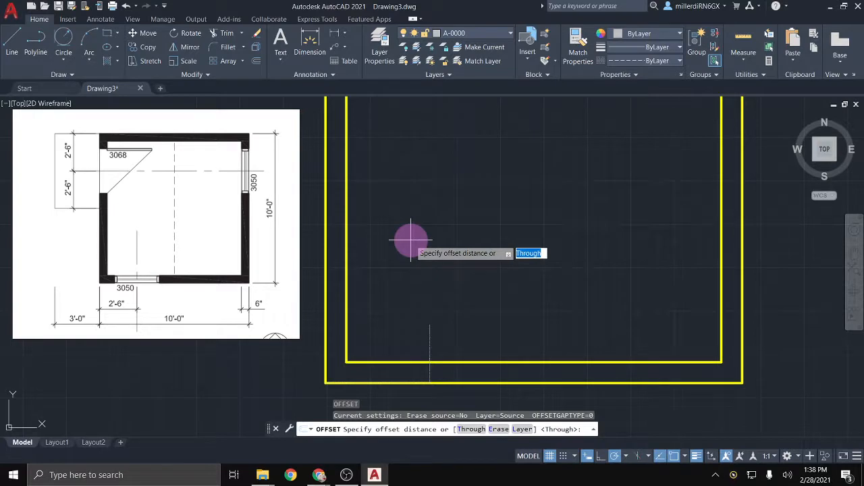
pyautogui.press('Return')
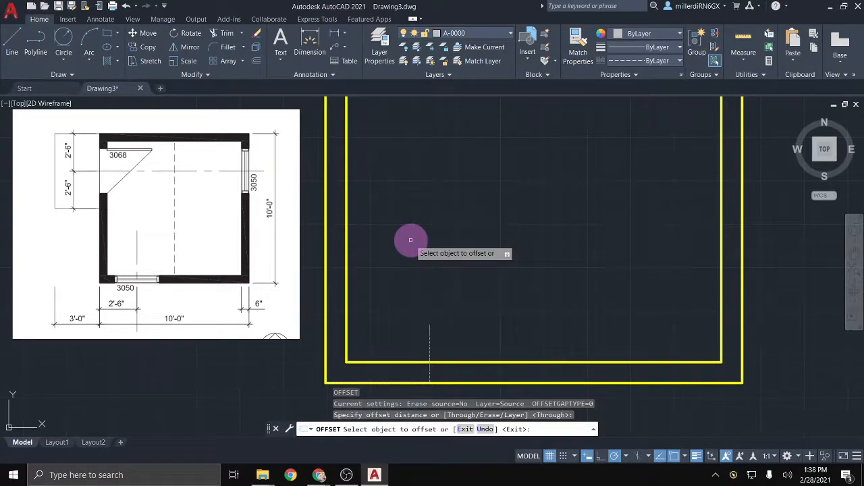
pyautogui.click(430, 377)
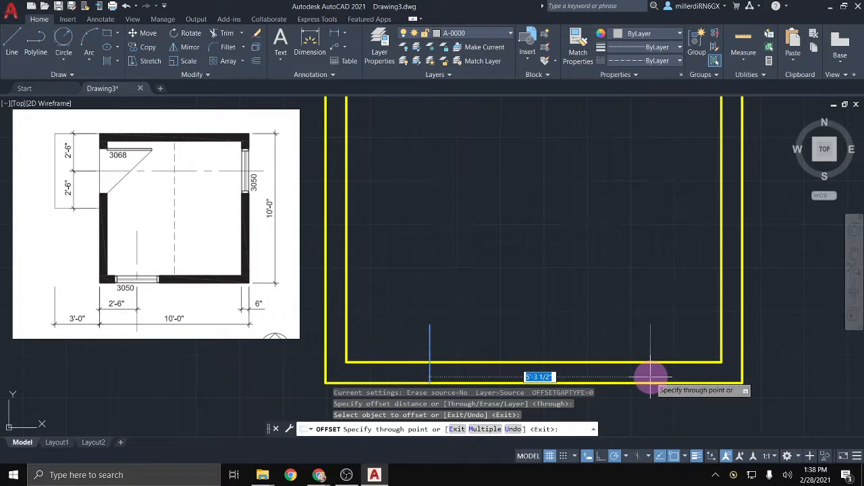
pyautogui.write("1'6")
pyautogui.press('Return')
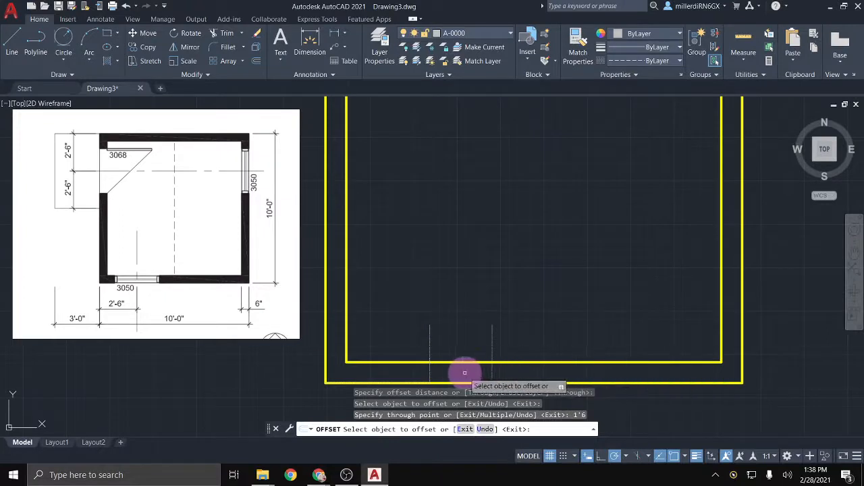
pyautogui.click(429, 370)
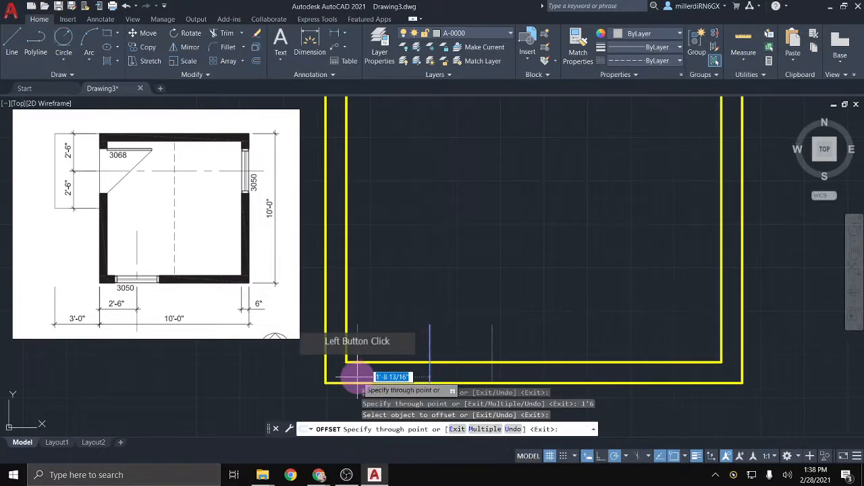
pyautogui.write("1'6")
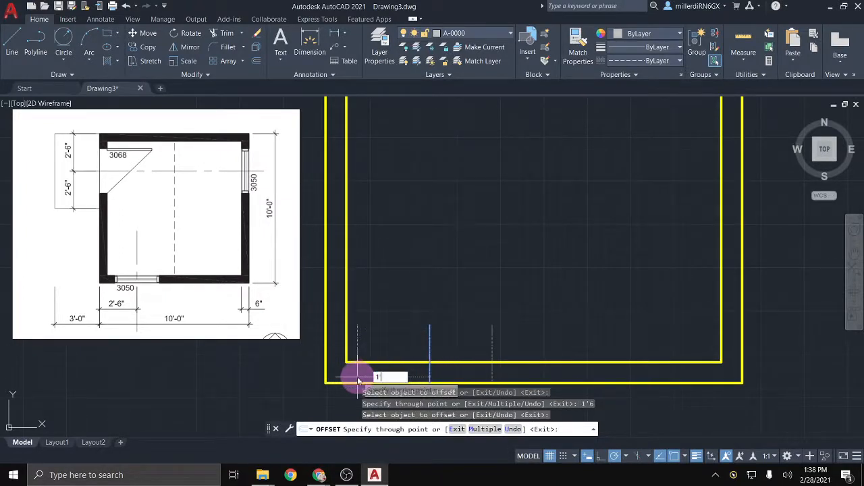
pyautogui.press('Return')
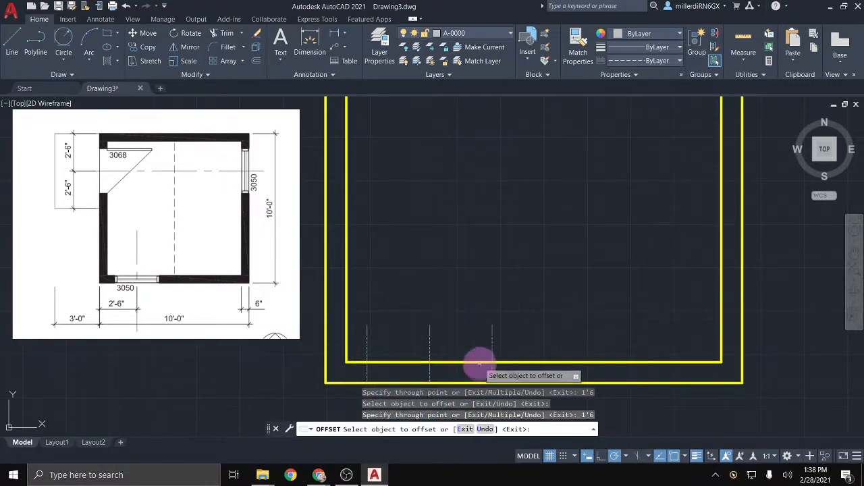
pyautogui.moveTo(478, 361); pyautogui.dragTo(473, 331, button='middle')
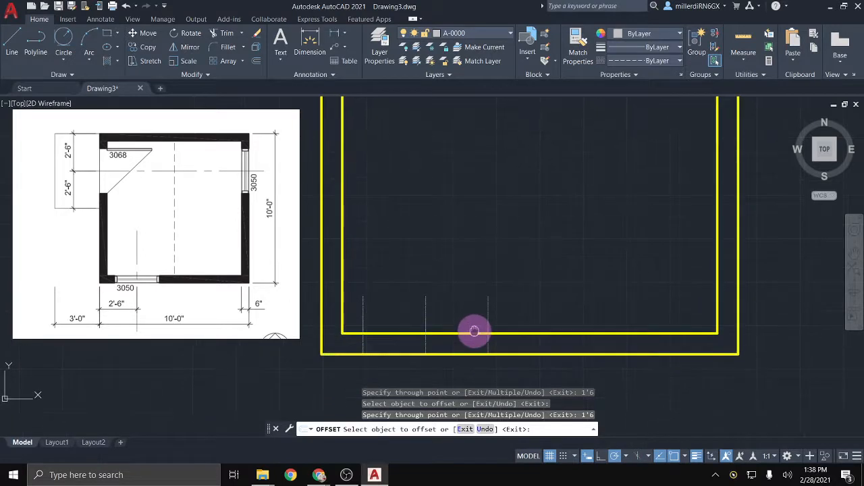
# Step: Trim the guide ends and the inner and outer bottom wall lines between the outer guides
pyautogui.click(223, 40)
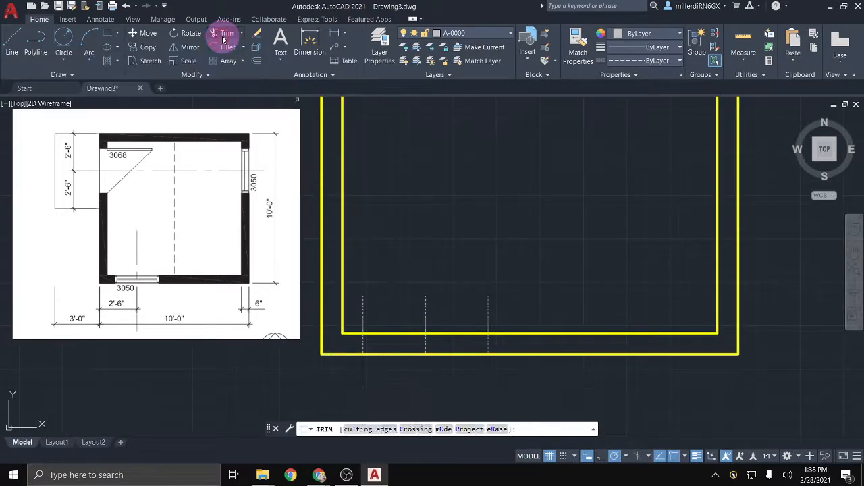
pyautogui.click(488, 314)
pyautogui.click(426, 316)
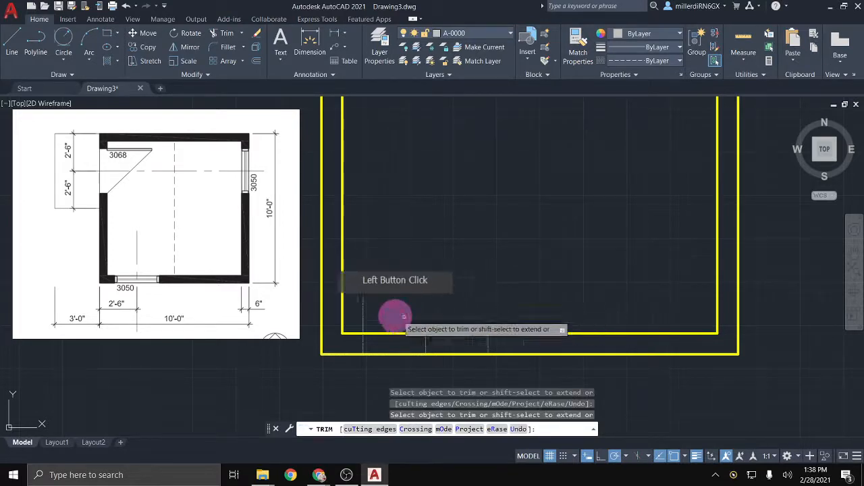
pyautogui.click(366, 315)
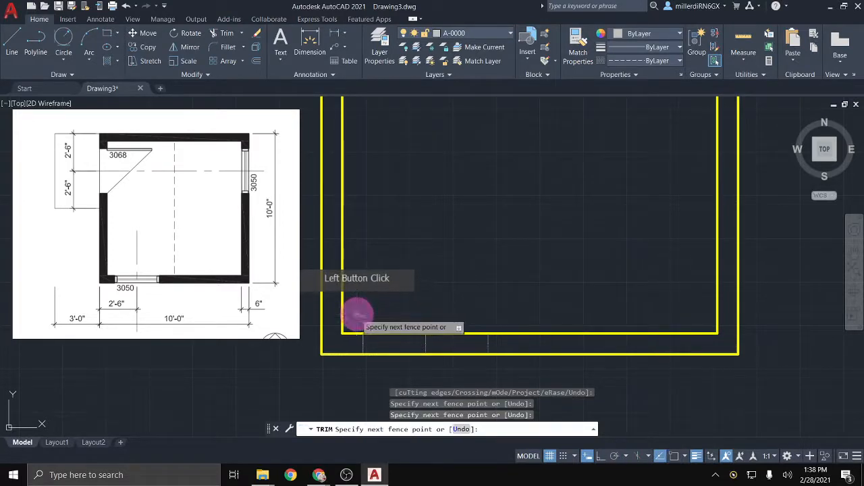
pyautogui.click(357, 315)
pyautogui.click(390, 333)
pyautogui.click(447, 333)
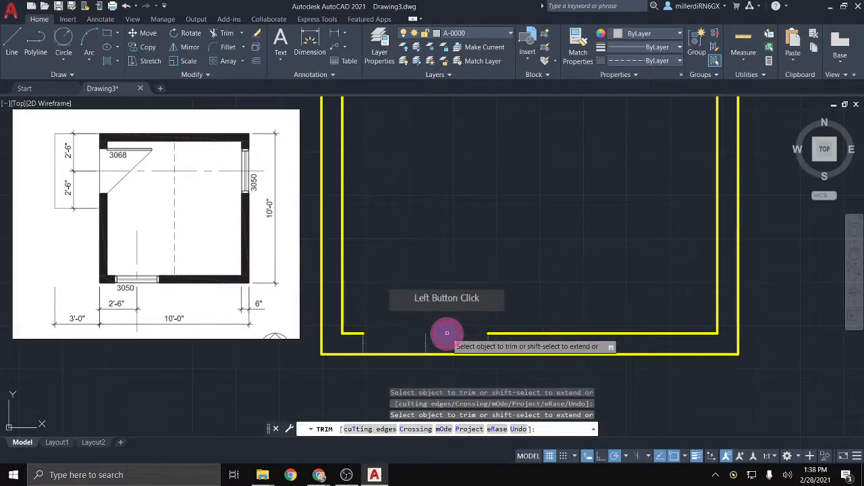
pyautogui.click(449, 353)
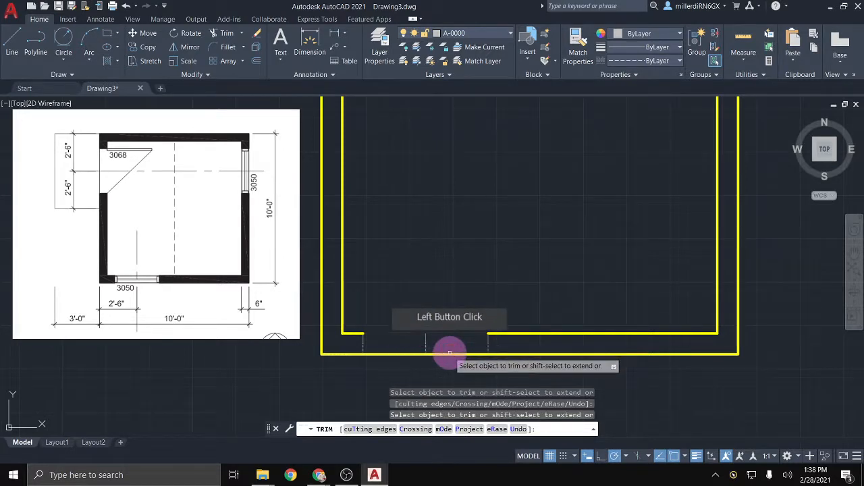
pyautogui.click(401, 353)
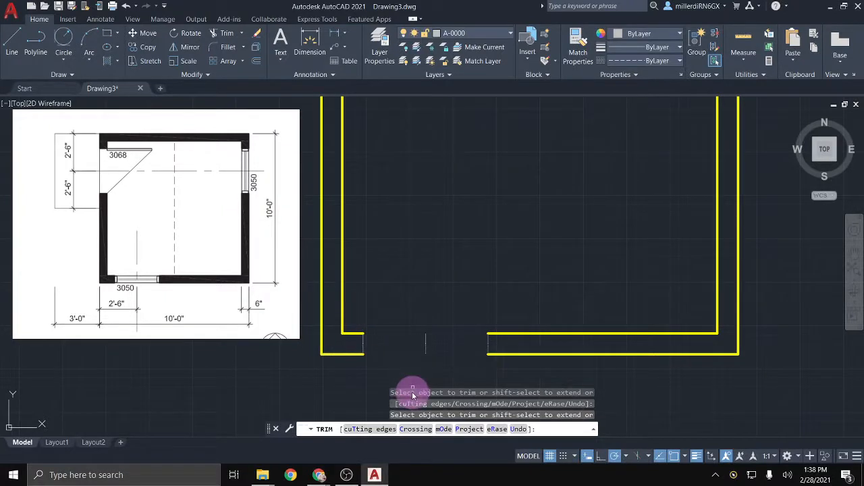
pyautogui.press('Escape')
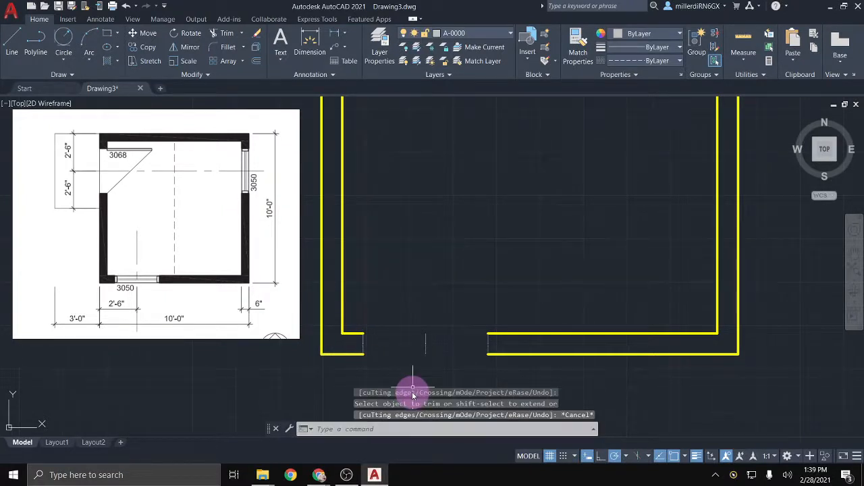
# Step: Delete the leftover middle guide and move both door jamb lines to layer A-0001
pyautogui.click(424, 352)
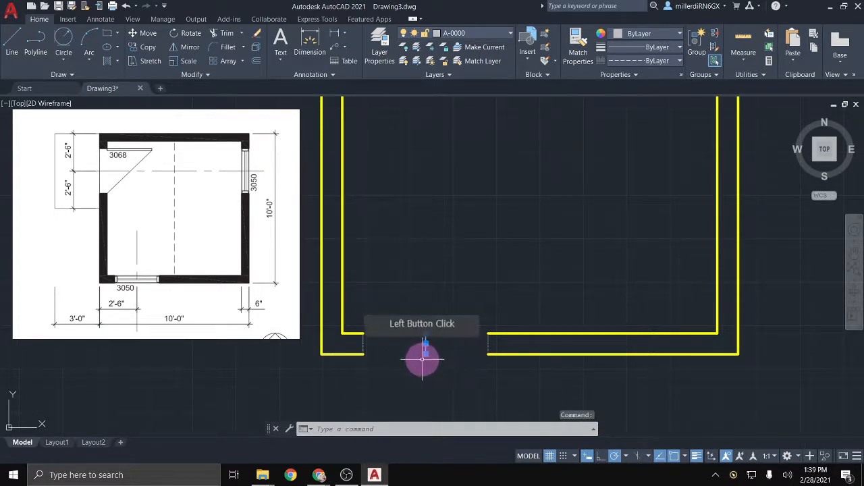
pyautogui.press('Delete')
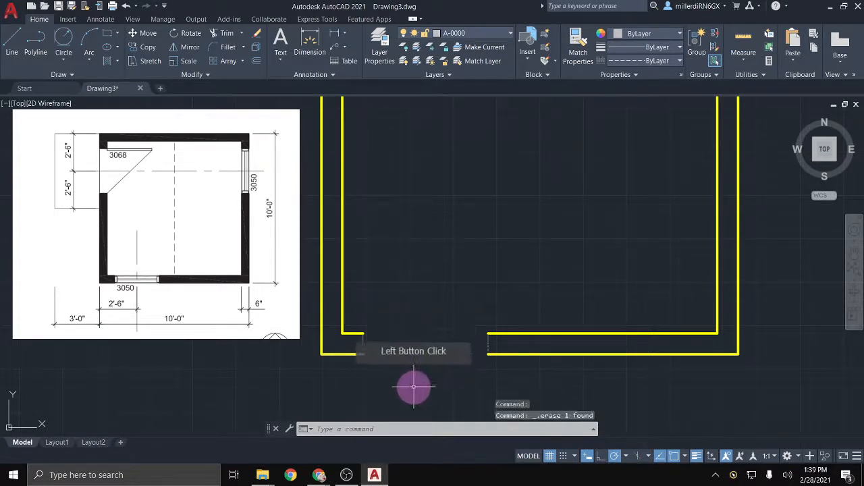
pyautogui.click(363, 345)
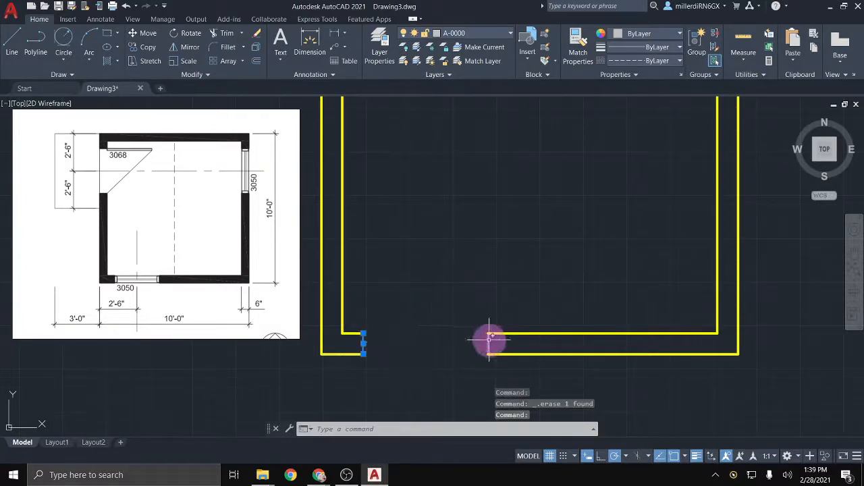
pyautogui.click(488, 343)
pyautogui.click(521, 343)
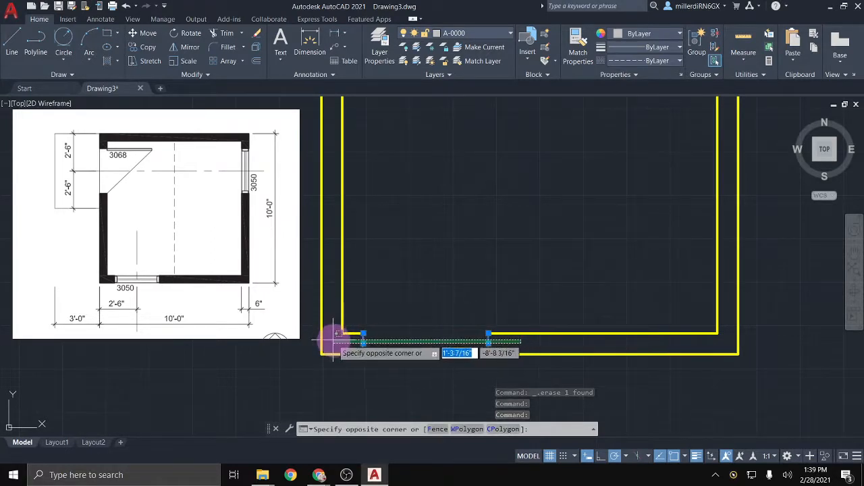
pyautogui.click(354, 368)
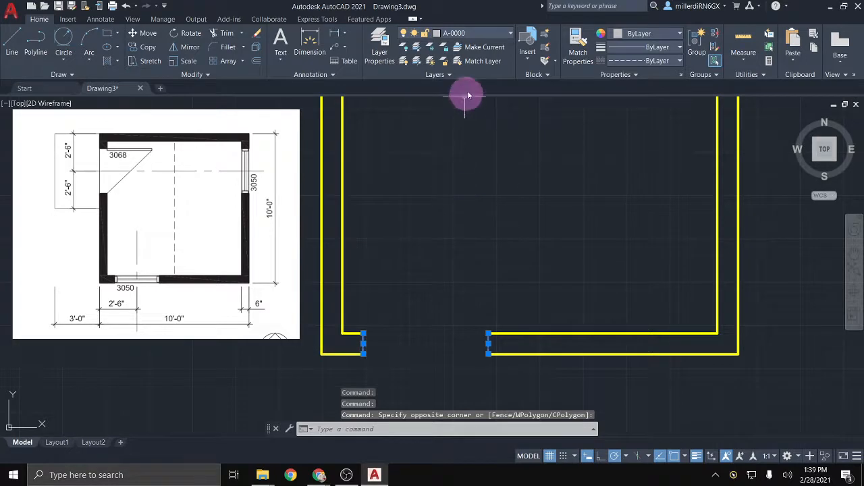
pyautogui.click(501, 33)
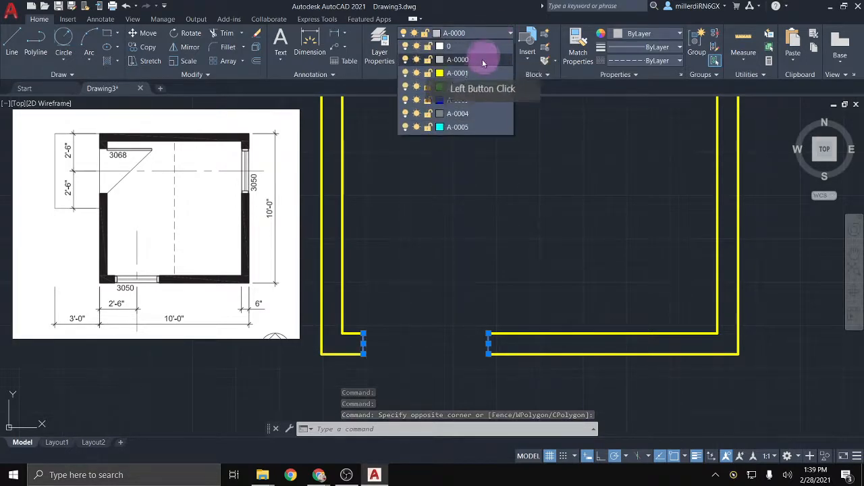
pyautogui.click(481, 73)
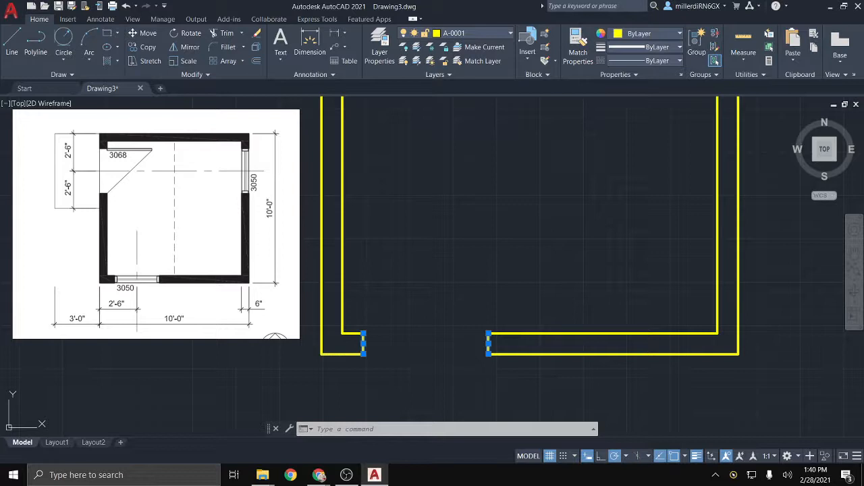
pyautogui.press('Escape')
# Step: Draw a guide line 2'6 down from the top-left outer corner, then across to the right outer wall
pyautogui.scroll(-2, 322, 302)
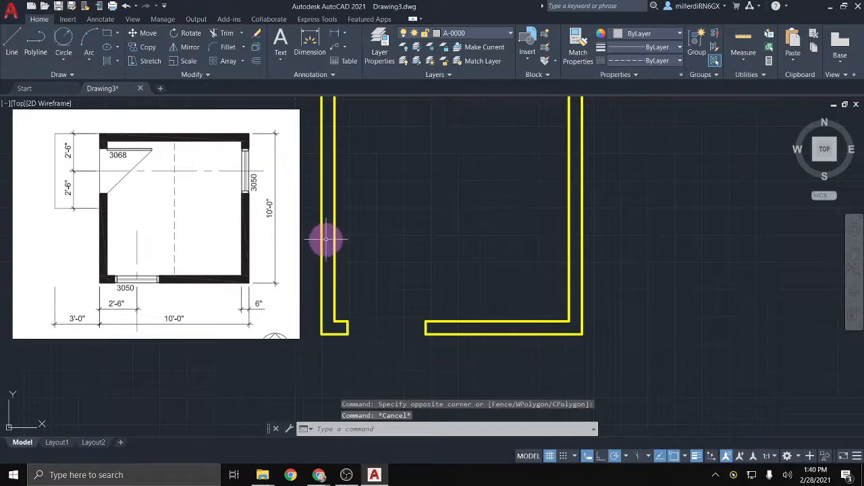
pyautogui.moveTo(326, 240); pyautogui.dragTo(313, 297, button='middle')
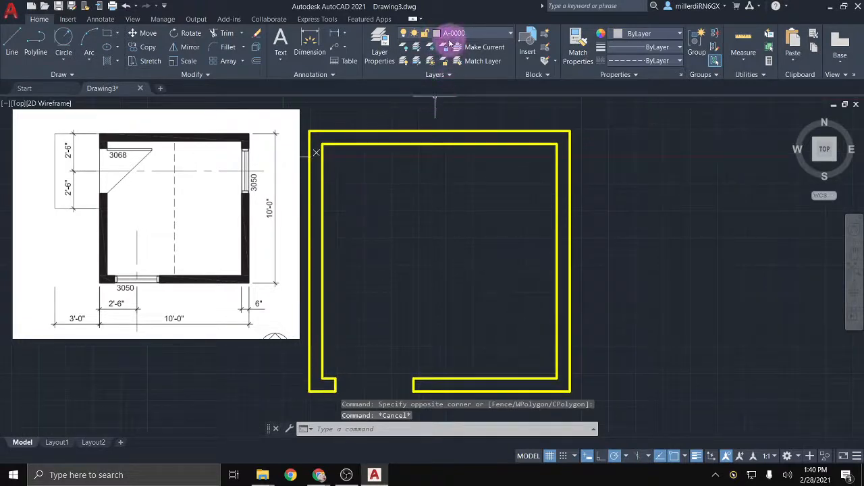
pyautogui.moveTo(434, 172); pyautogui.dragTo(459, 179, button='middle')
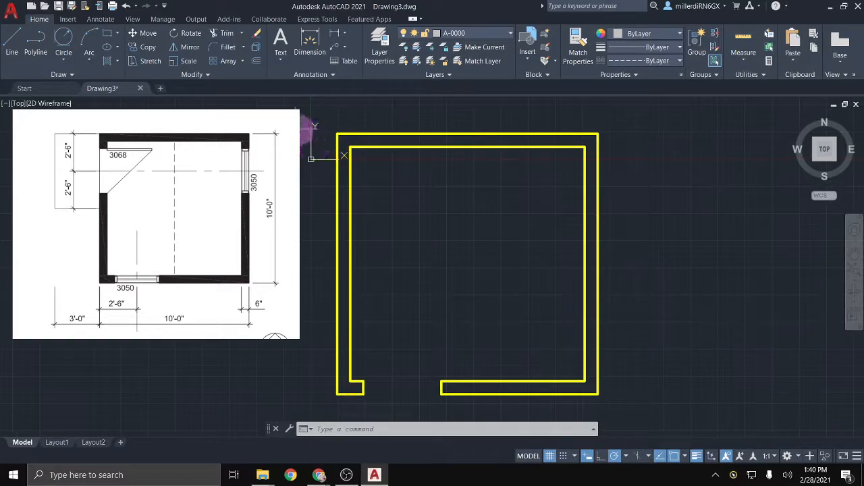
pyautogui.click(14, 43)
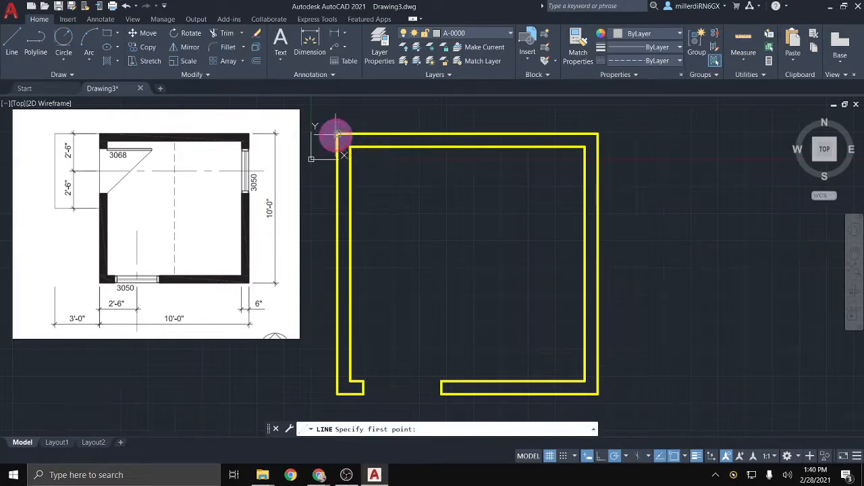
pyautogui.click(337, 134)
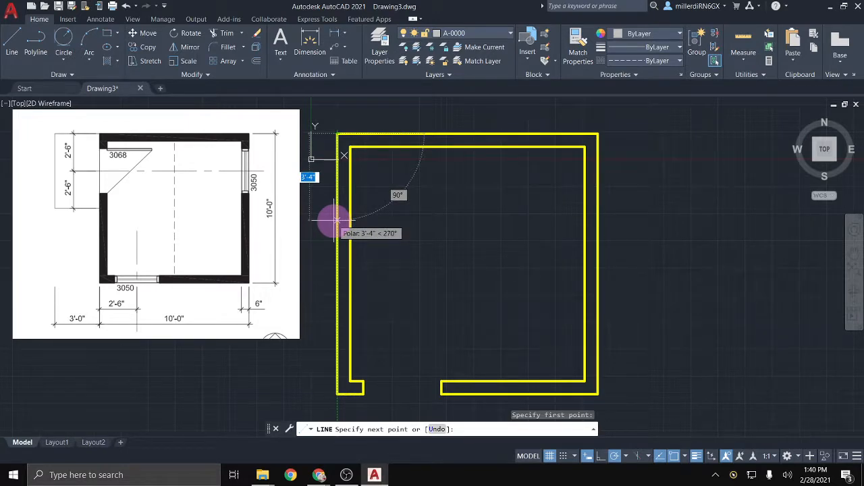
pyautogui.write('2')
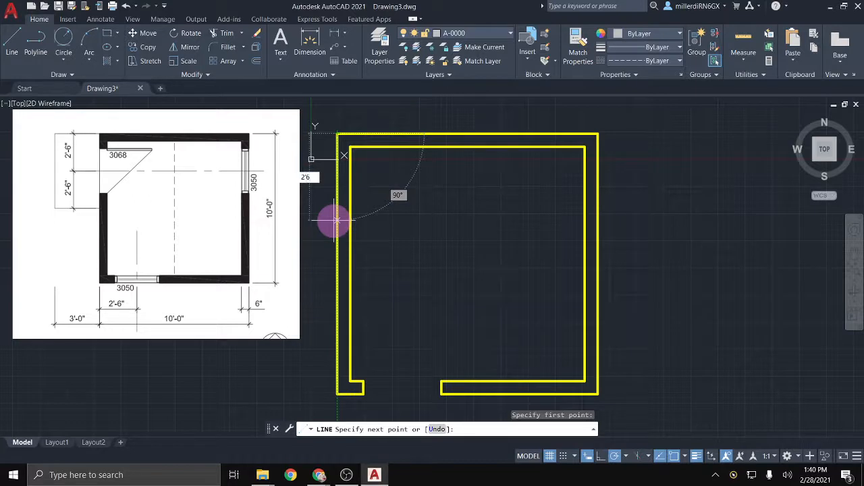
pyautogui.write("'6")
pyautogui.press('Return')
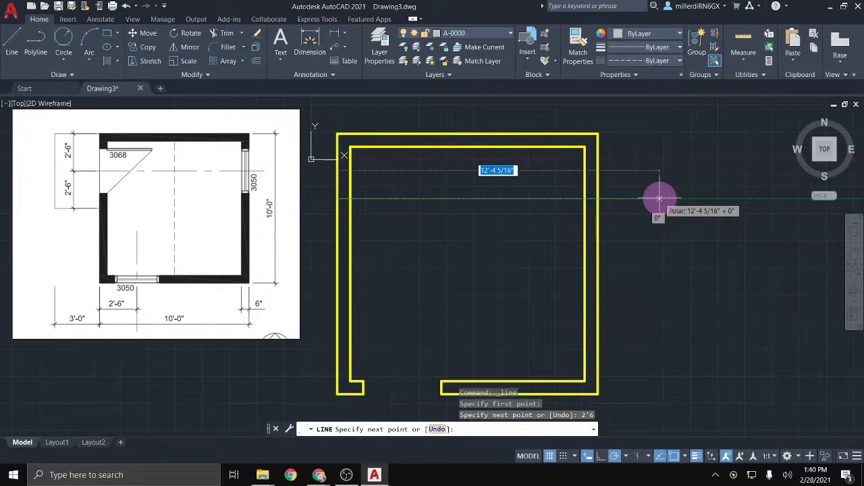
pyautogui.click(598, 198)
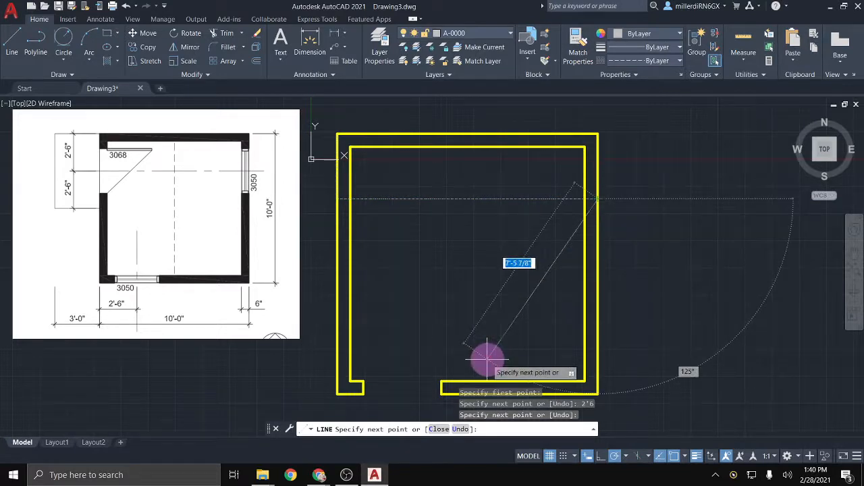
pyautogui.press('Escape')
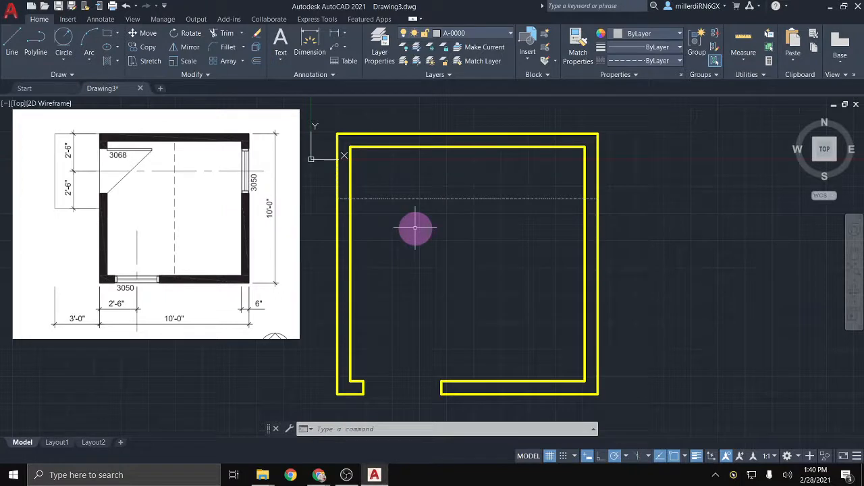
# Step: Offset the horizontal guide line 1'6 above and 1'6 below
pyautogui.press('Return')
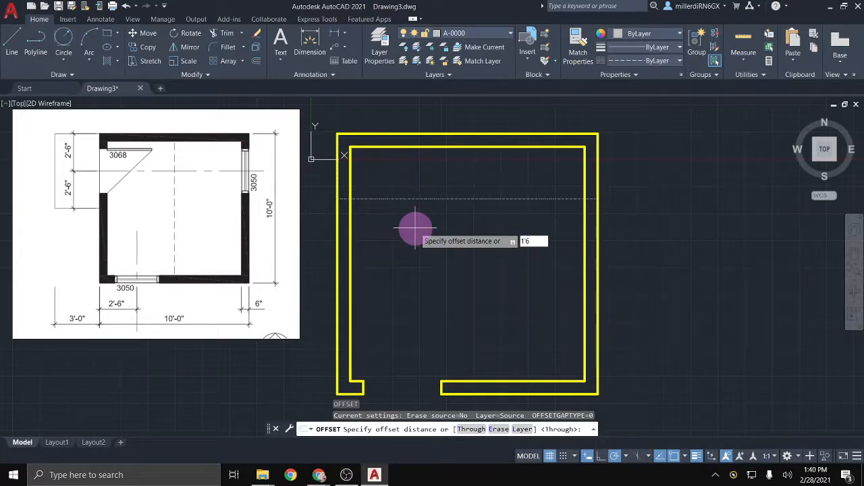
pyautogui.press('Return')
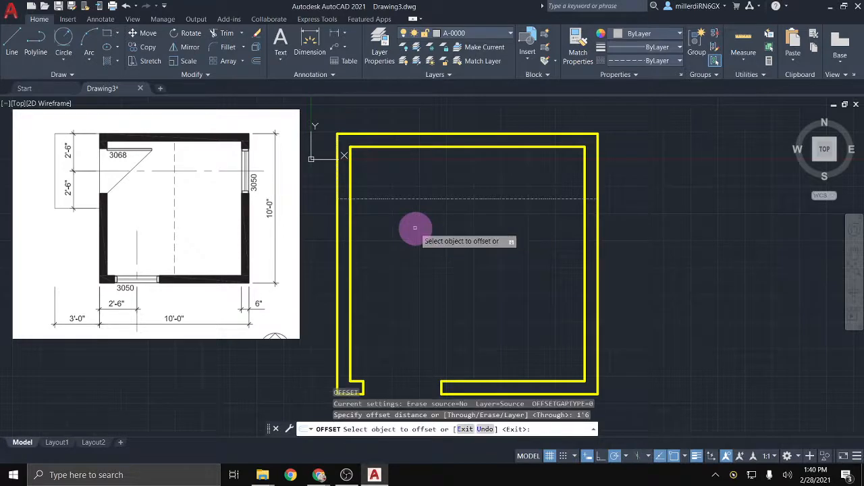
pyautogui.click(398, 199)
pyautogui.click(395, 168)
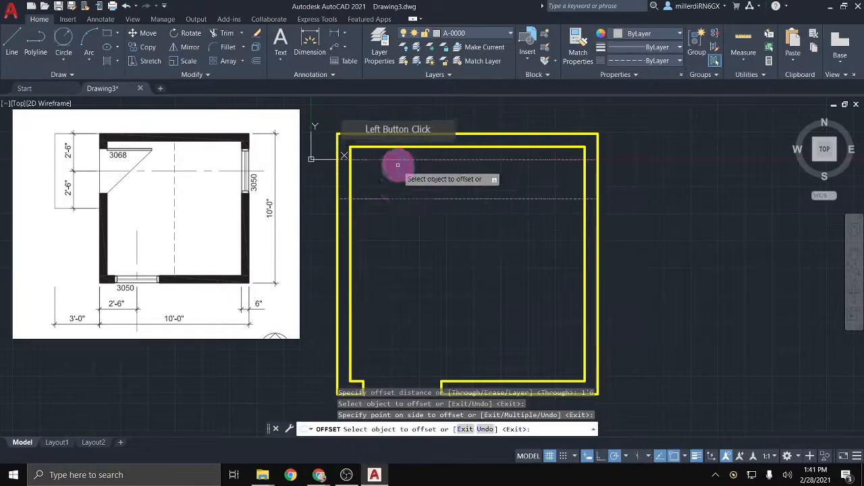
pyautogui.click(395, 198)
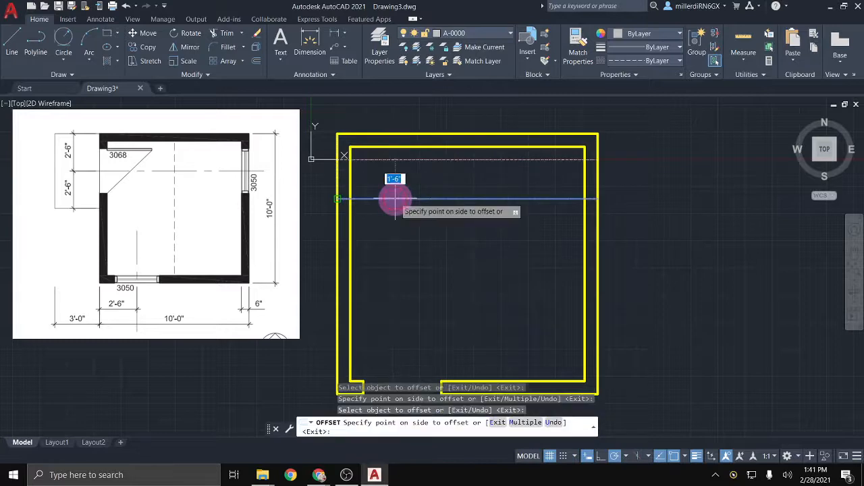
pyautogui.click(392, 308)
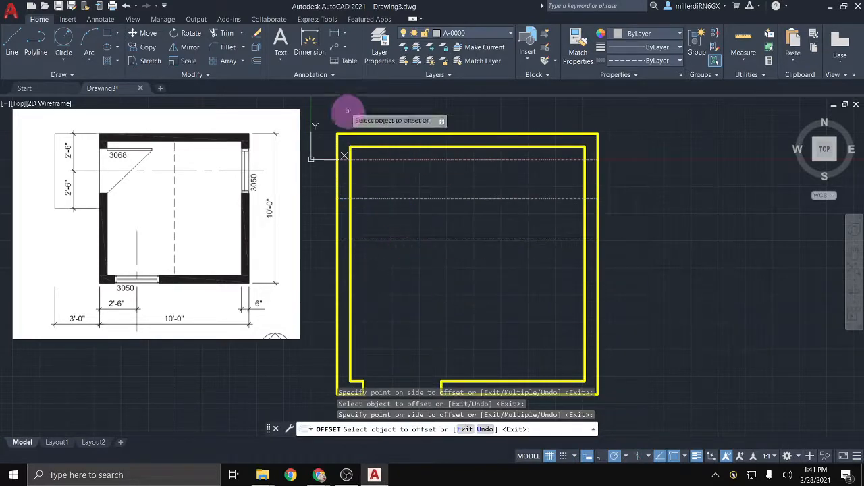
# Step: Trim both side double walls between the offset guides and remove the excess guide segments
pyautogui.click(226, 36)
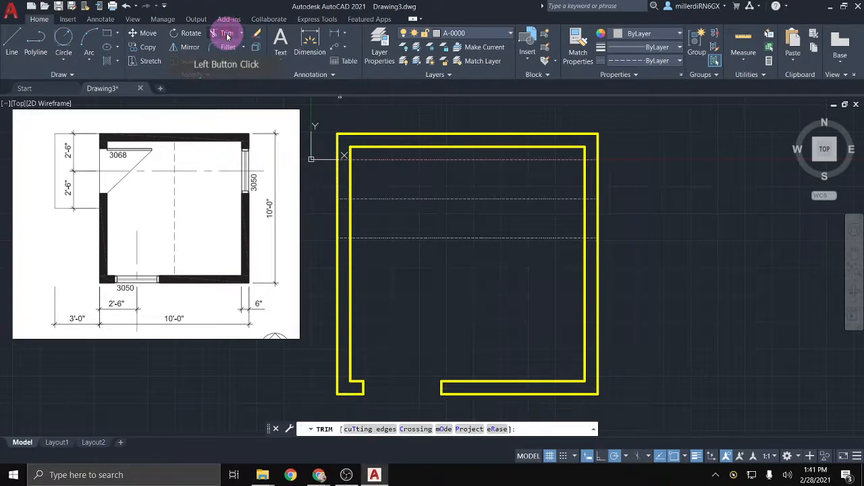
pyautogui.click(336, 173)
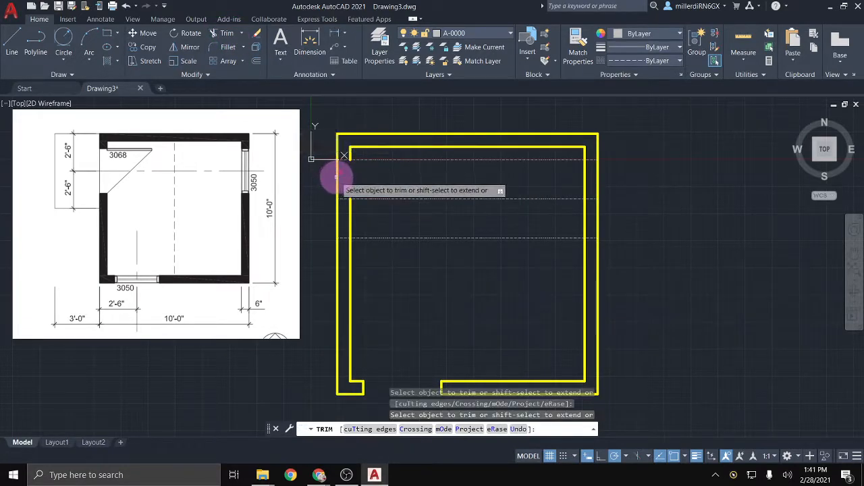
pyautogui.click(336, 178)
pyautogui.click(350, 216)
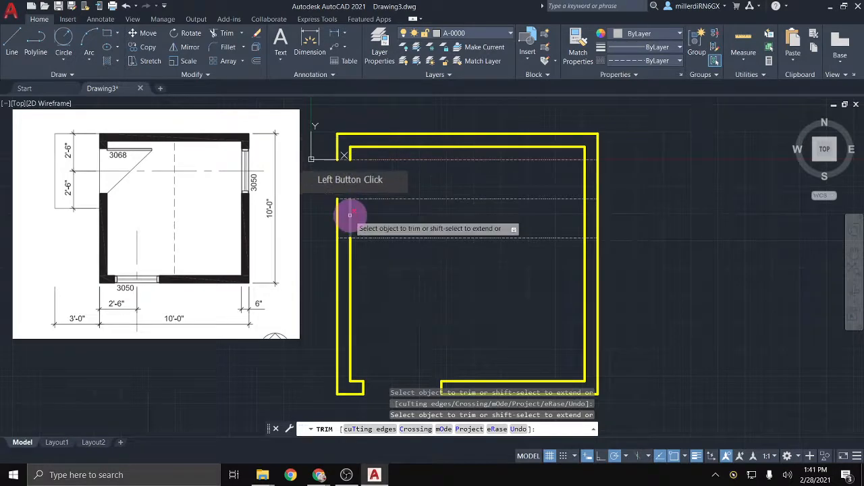
pyautogui.click(337, 216)
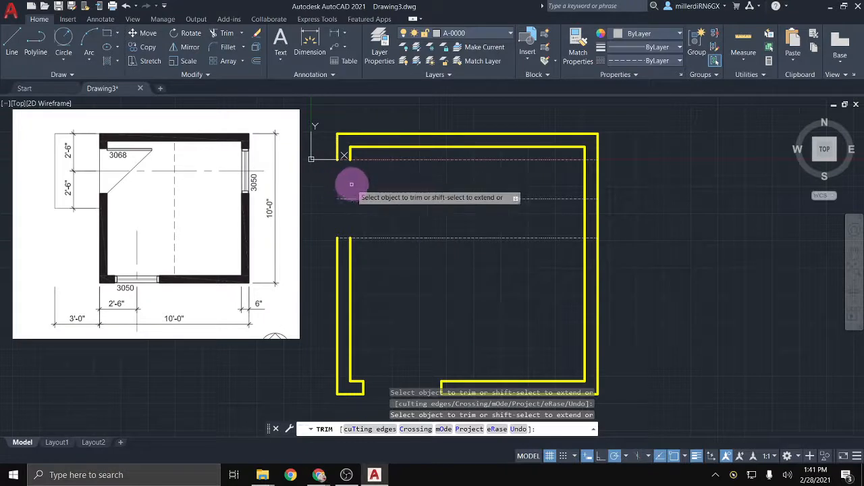
pyautogui.click(584, 183)
pyautogui.click(598, 184)
pyautogui.click(599, 214)
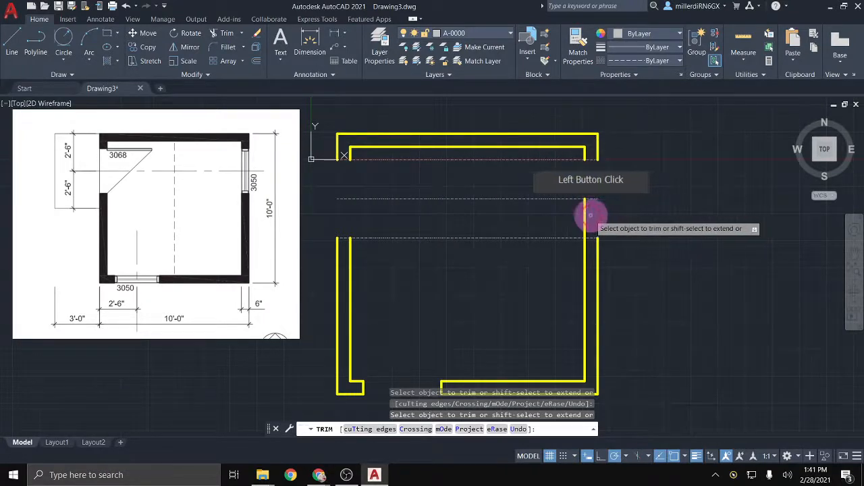
pyautogui.click(581, 217)
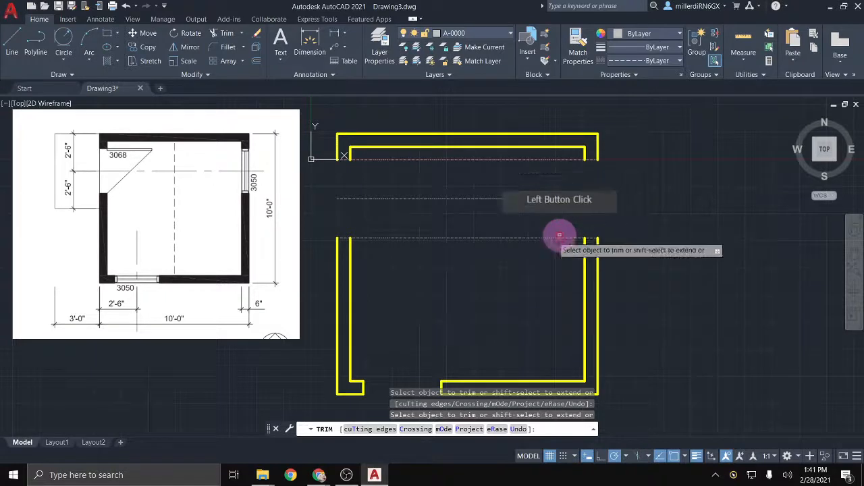
pyautogui.click(445, 238)
pyautogui.click(433, 160)
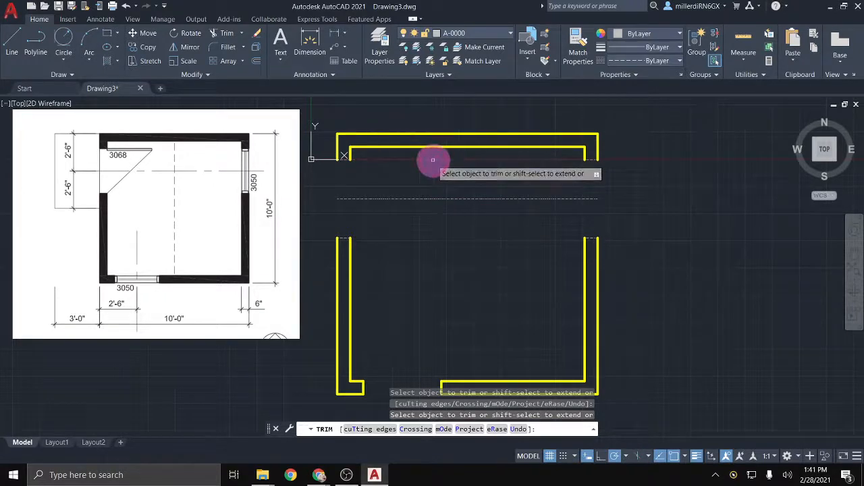
pyautogui.click(331, 333)
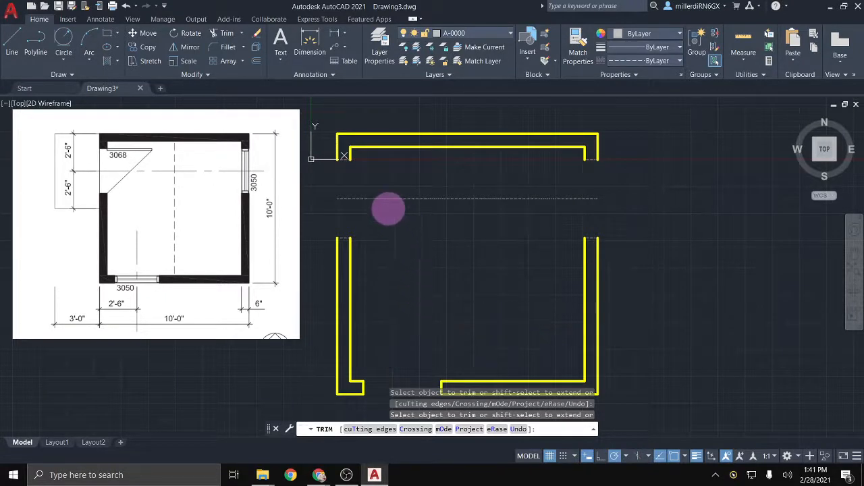
pyautogui.press('Escape')
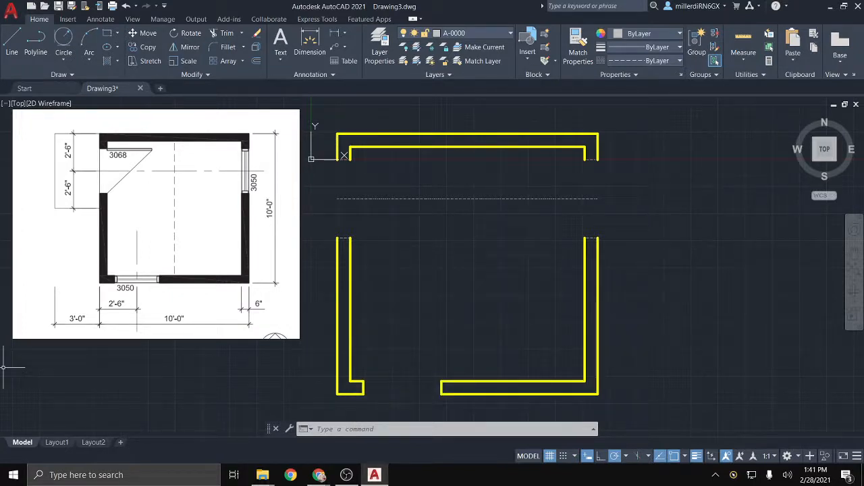
# Step: Move the five selected jamb and top wall lines onto yellow layer A-0001
pyautogui.click(352, 246)
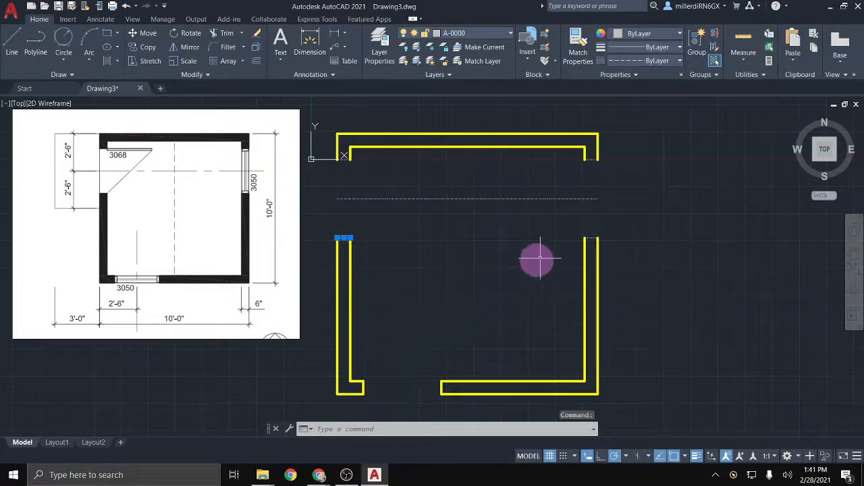
pyautogui.click(589, 240)
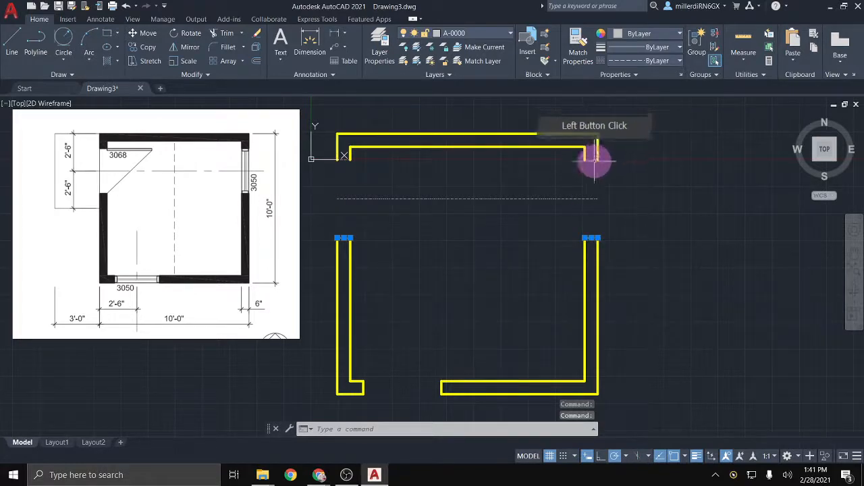
pyautogui.click(591, 156)
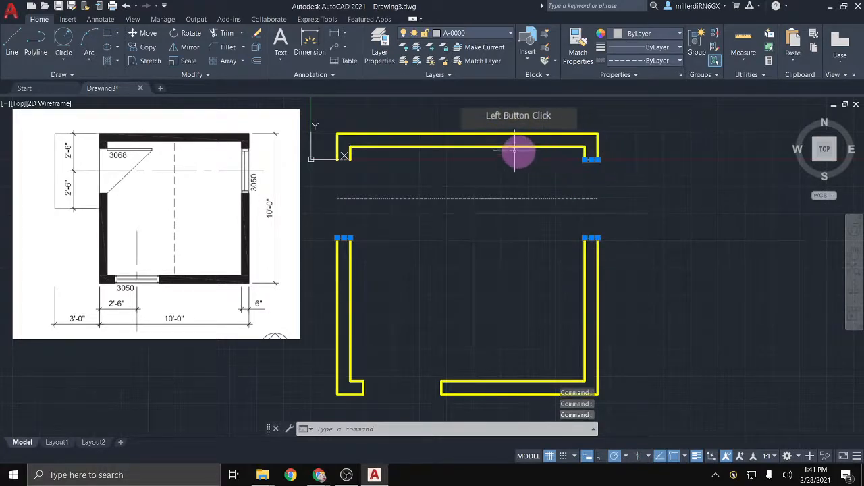
pyautogui.click(336, 160)
pyautogui.click(351, 159)
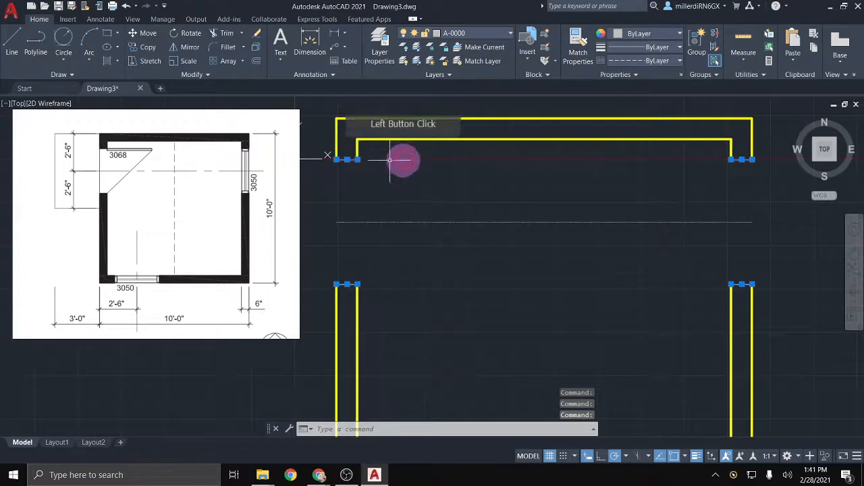
pyautogui.scroll(-1, 560, 158)
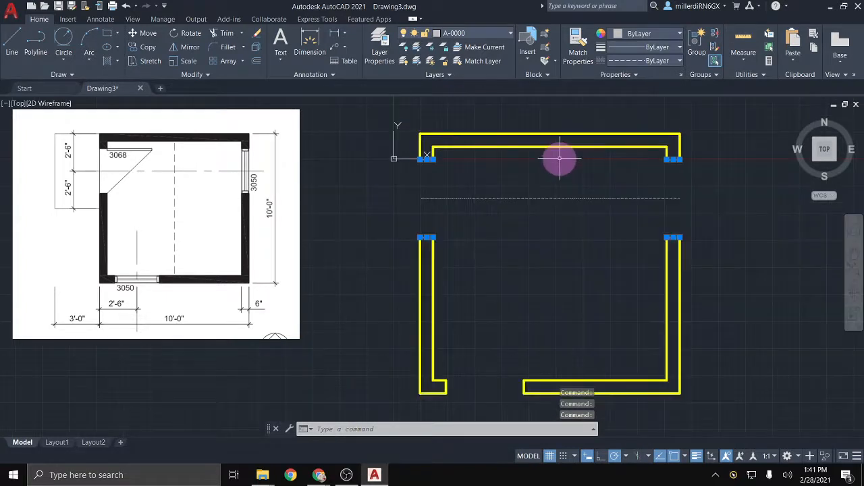
pyautogui.click(492, 33)
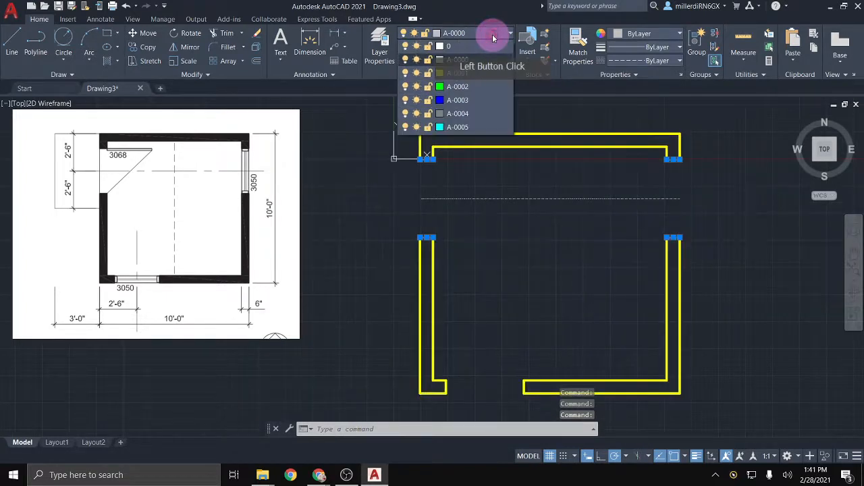
pyautogui.click(493, 77)
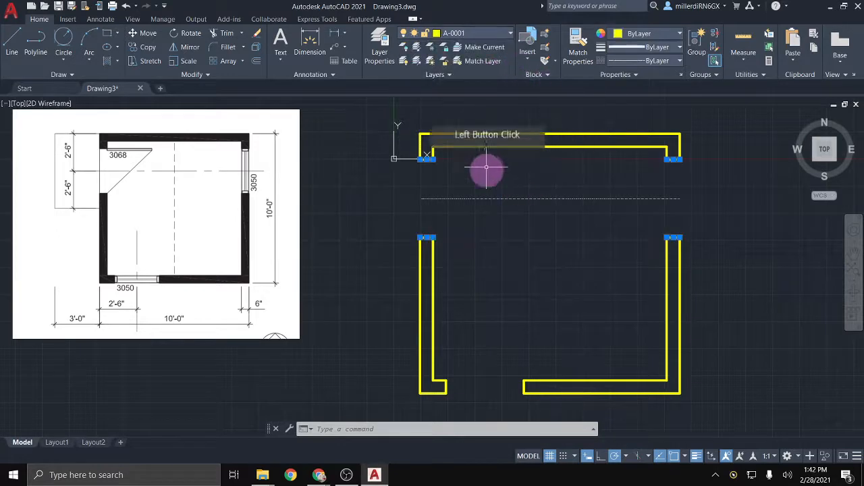
pyautogui.press('Escape')
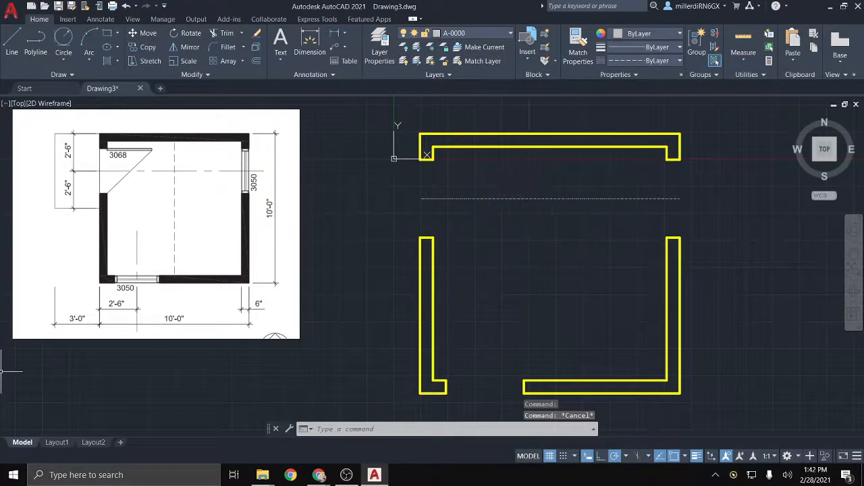
pyautogui.click(319, 474)
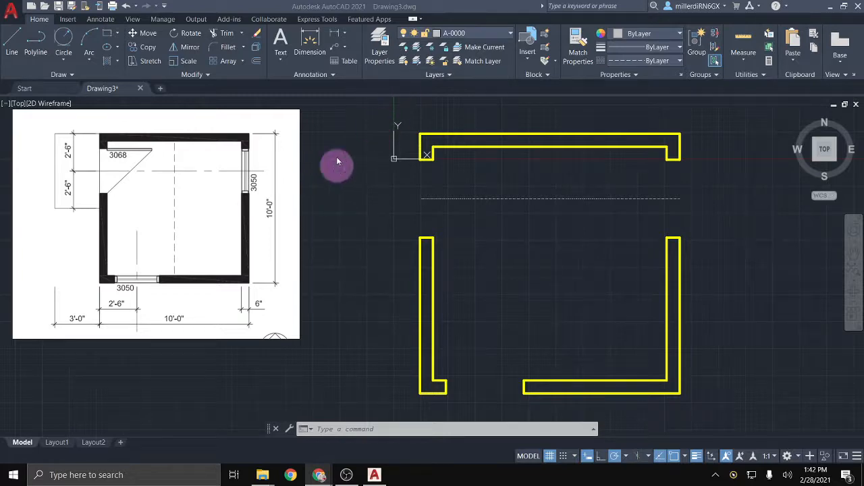
# Step: Make the green A-0002 layer current for the door
pyautogui.click(501, 32)
pyautogui.click(501, 32)
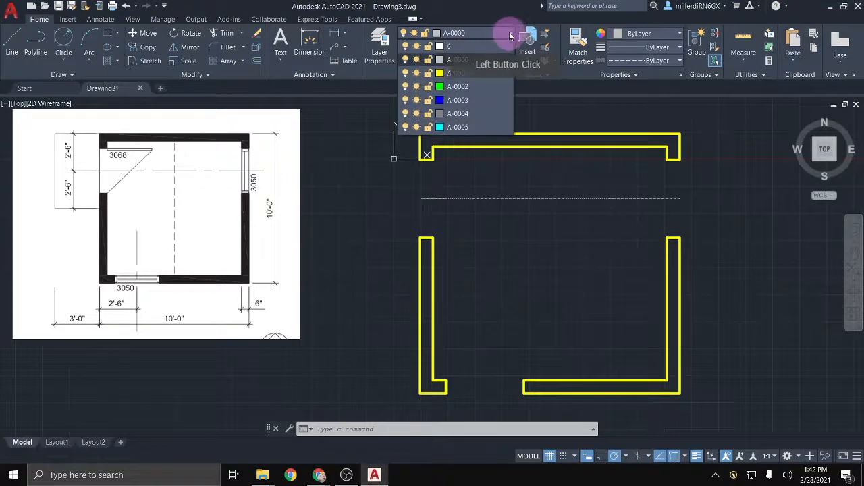
pyautogui.click(486, 87)
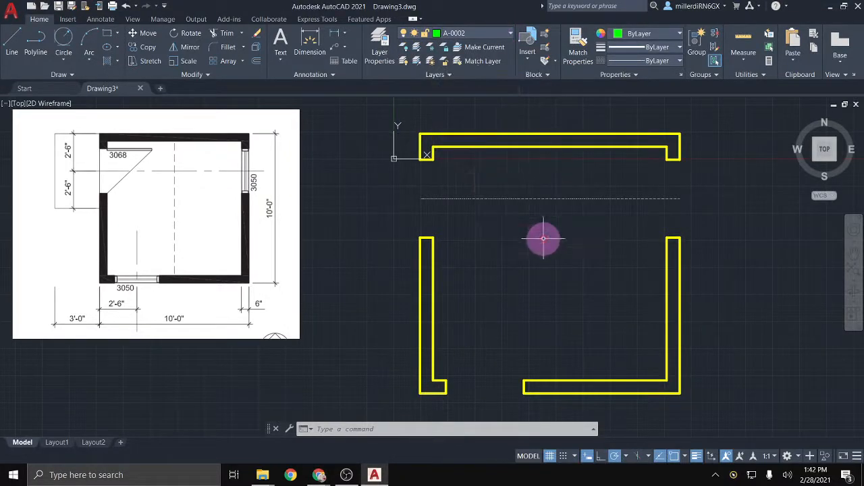
pyautogui.scroll(2, 546, 179)
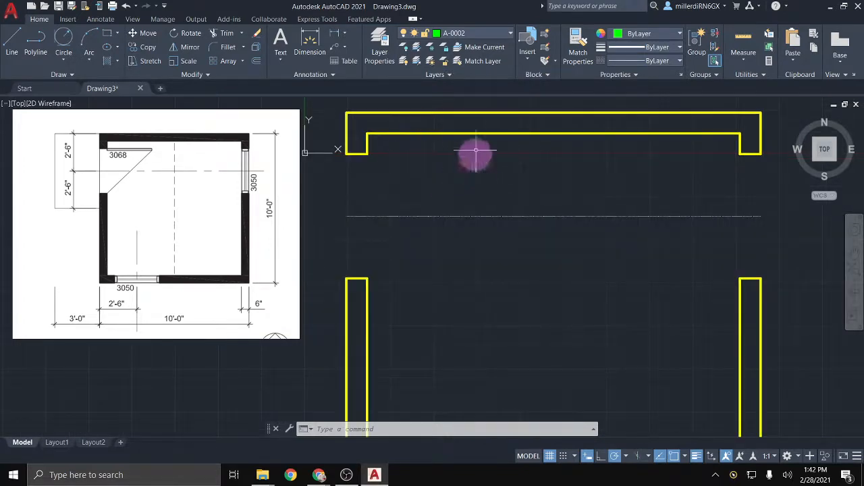
# Step: Draw a 3' by 1.5" polyline door rectangle from the top wall's inner left corner
pyautogui.click(36, 41)
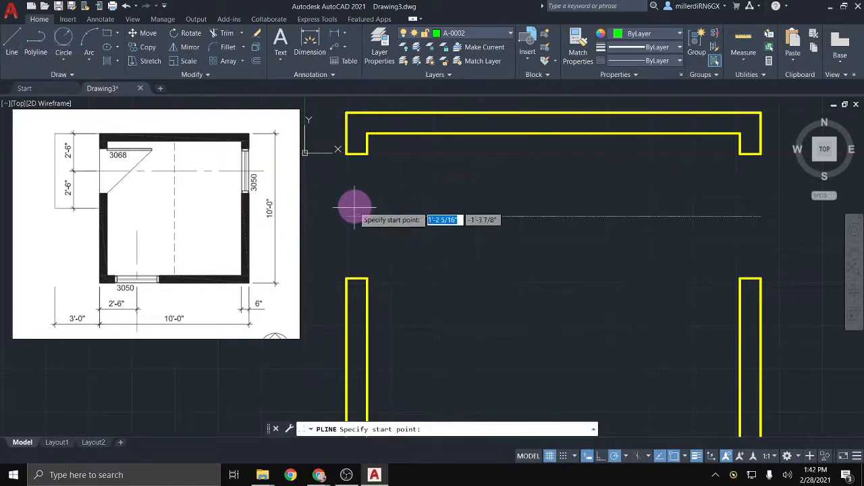
pyautogui.click(367, 154)
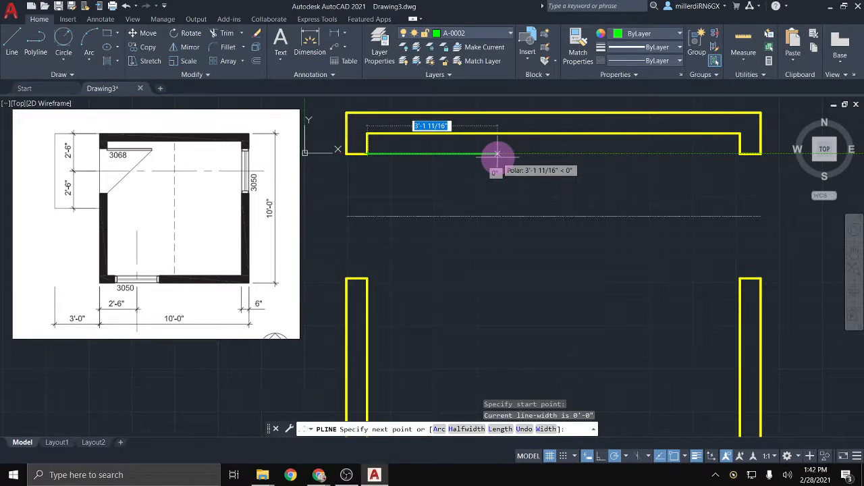
pyautogui.write('3')
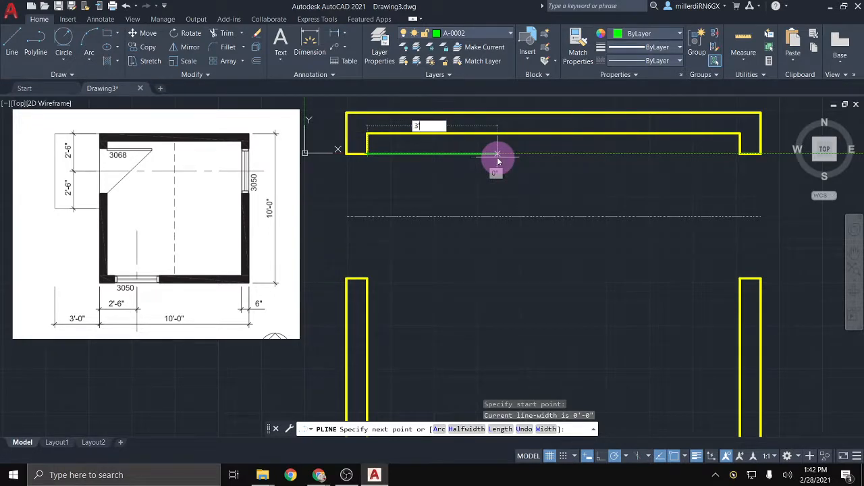
pyautogui.write("'")
pyautogui.press('Return')
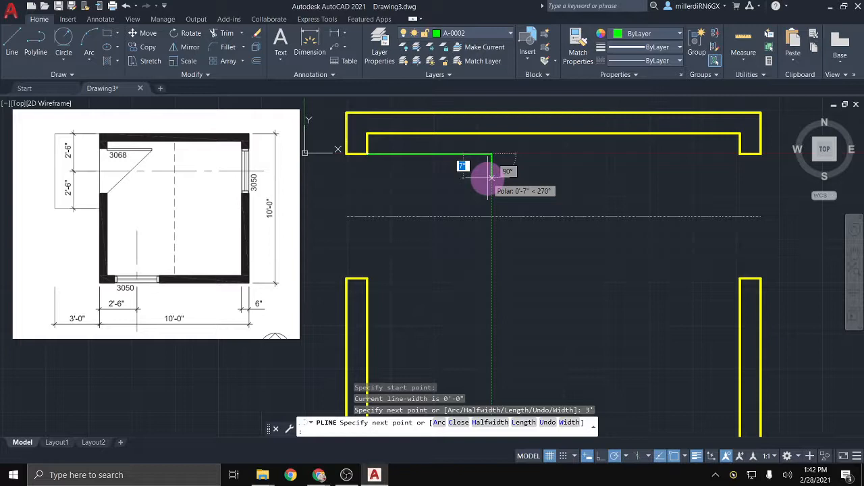
pyautogui.write('1')
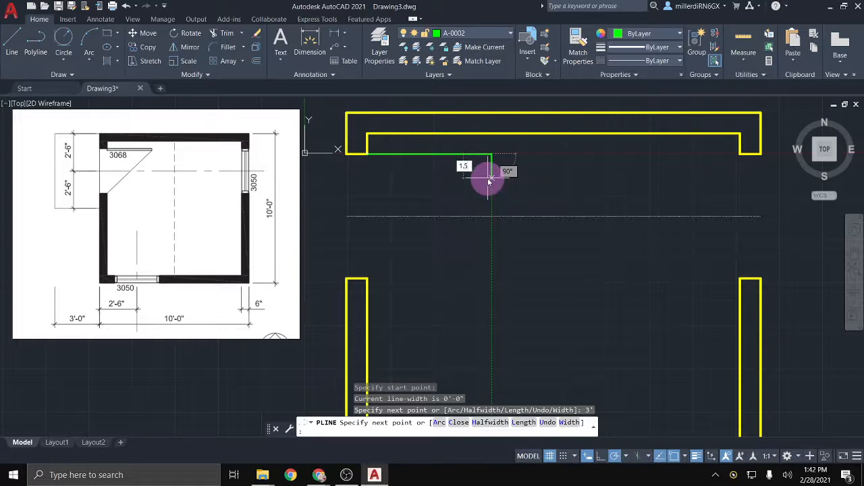
pyautogui.write('.5')
pyautogui.press('Return')
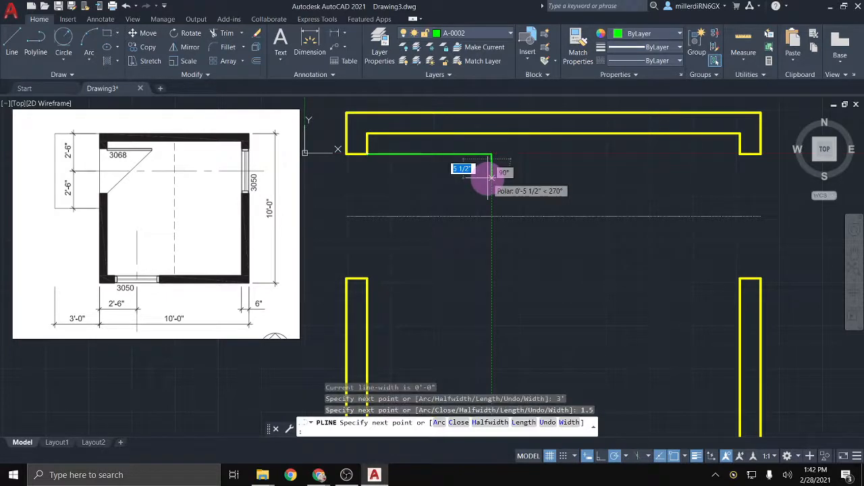
pyautogui.scroll(4, 382, 159)
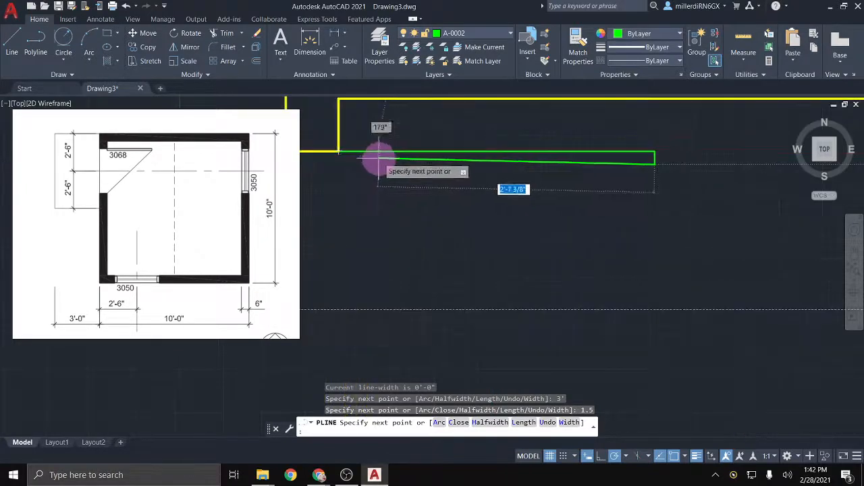
pyautogui.click(338, 164)
pyautogui.click(340, 162)
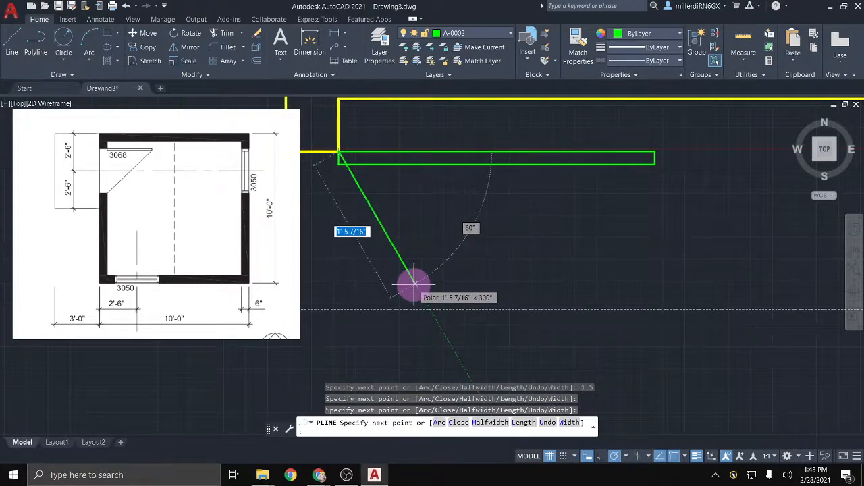
pyautogui.press('Escape')
pyautogui.scroll(-2, 411, 283)
pyautogui.moveTo(419, 284)
pyautogui.mouseDown(button='middle')
pyautogui.moveTo(488, 271)
pyautogui.moveTo(518, 276)
pyautogui.mouseUp(button='middle')
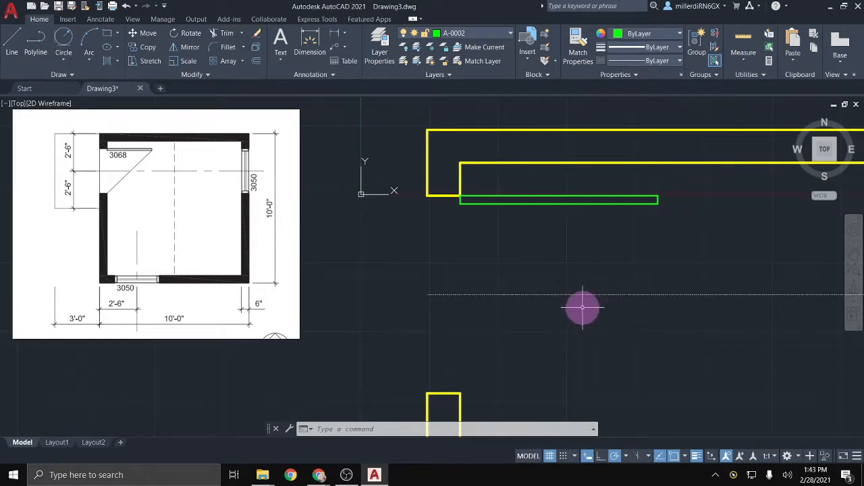
pyautogui.scroll(-2, 583, 308)
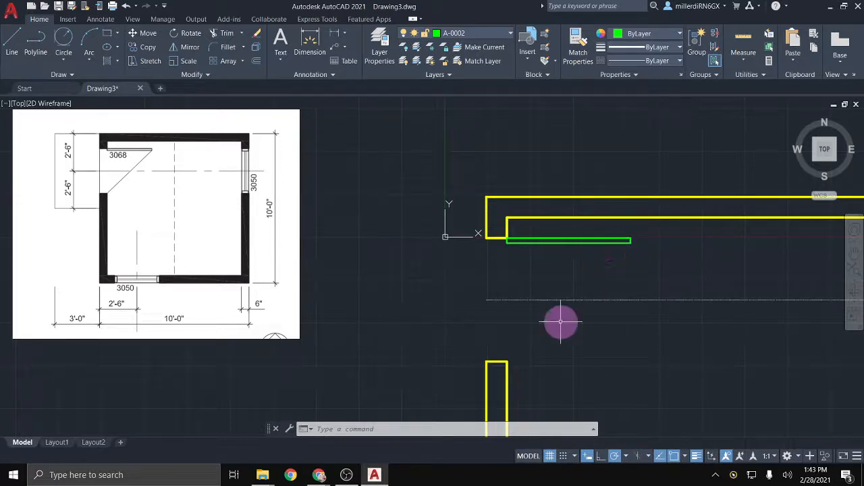
# Step: On blue layer A-0003, draw a swing line from the door's free end to the opening's wall corner
pyautogui.click(488, 34)
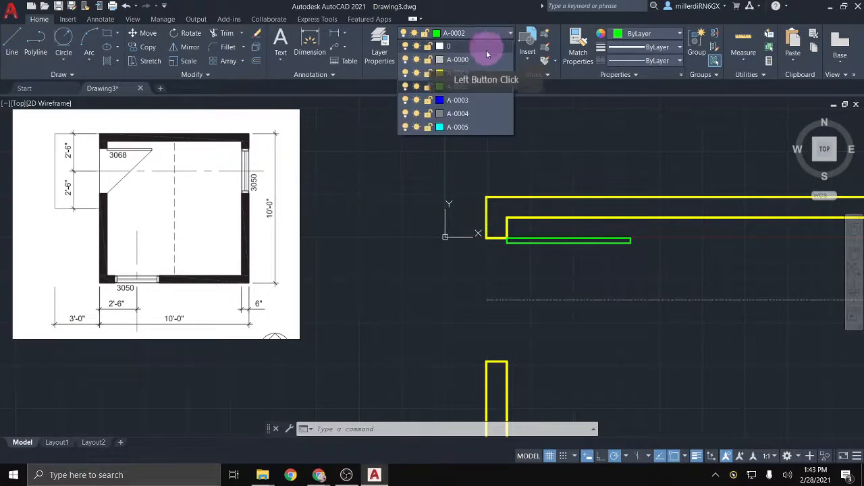
pyautogui.click(465, 101)
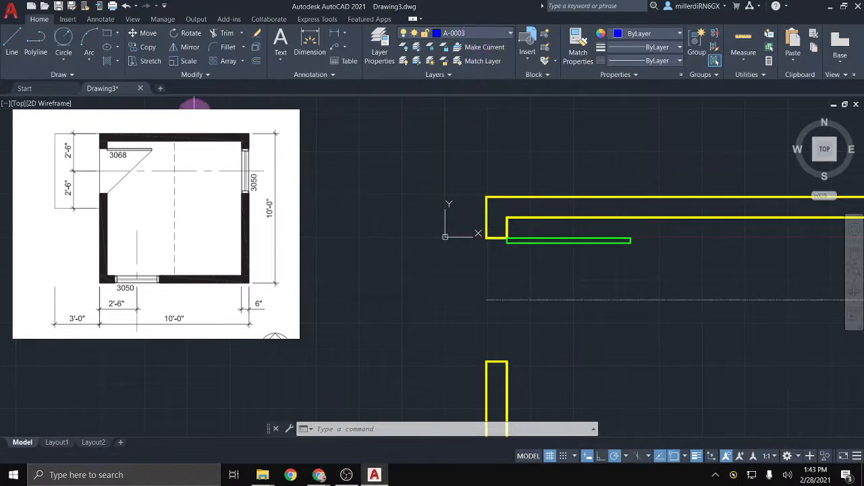
pyautogui.click(14, 42)
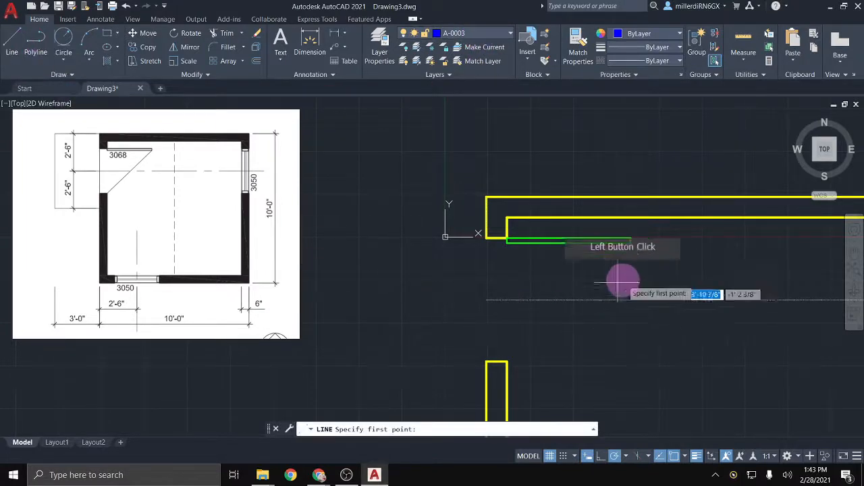
pyautogui.click(630, 241)
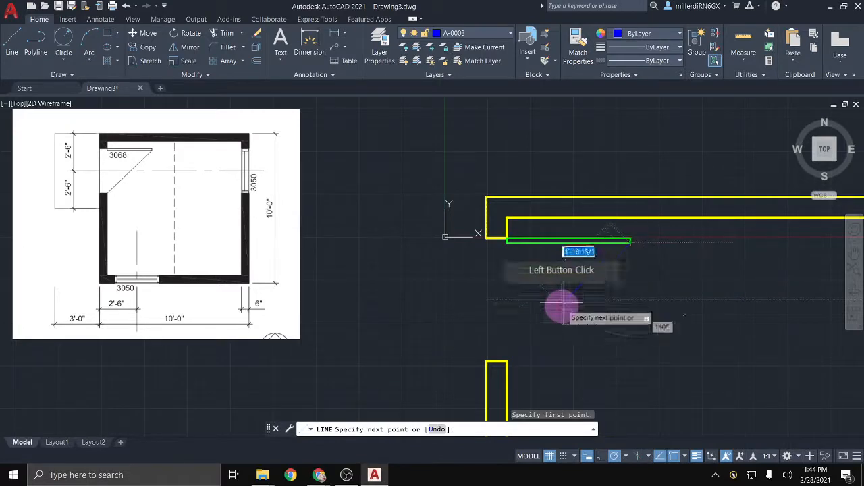
pyautogui.click(506, 362)
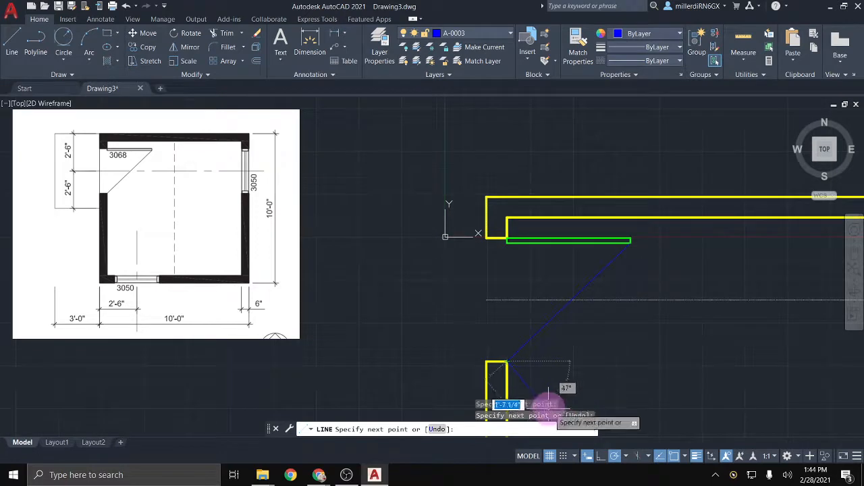
pyautogui.press('Escape')
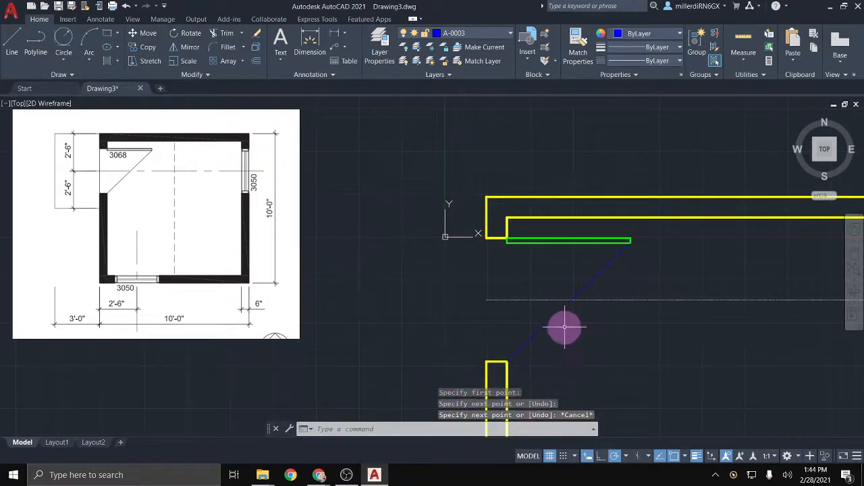
pyautogui.moveTo(550, 329); pyautogui.dragTo(465, 293, button='middle')
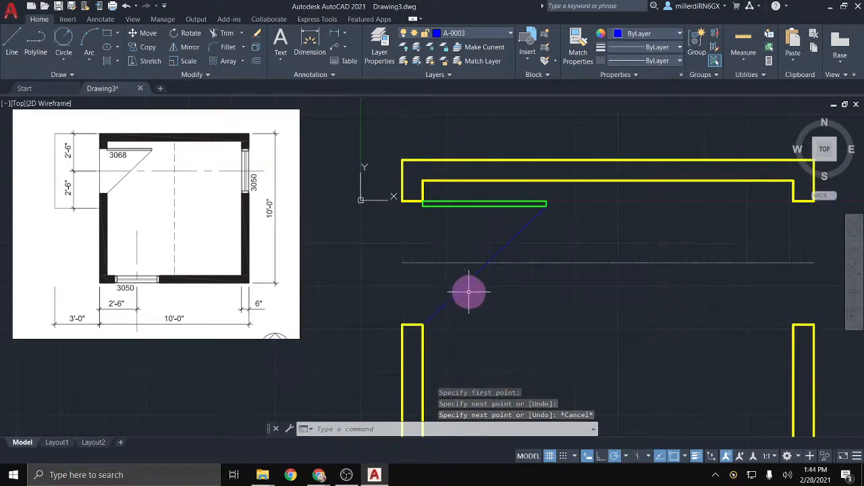
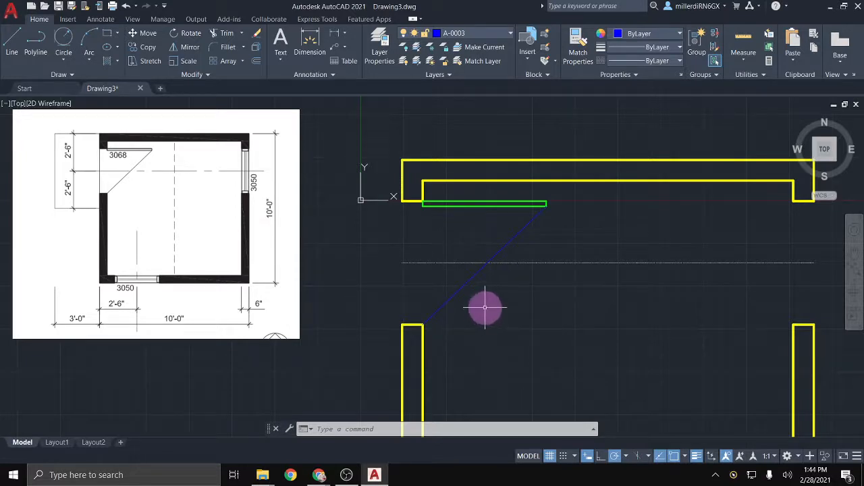
# Step: Erase the diagonal blue line between the green door panel's end and the lower wall
pyautogui.scroll(2, 600, 276)
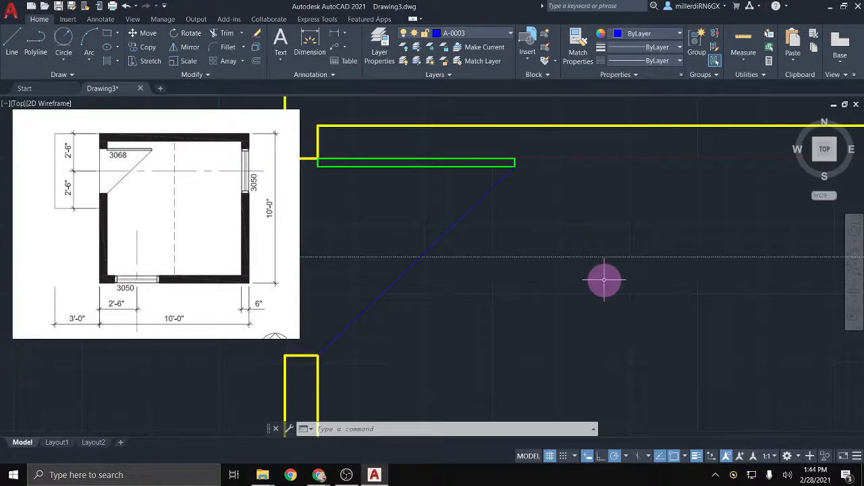
pyautogui.moveTo(604, 279); pyautogui.dragTo(640, 286, button='middle')
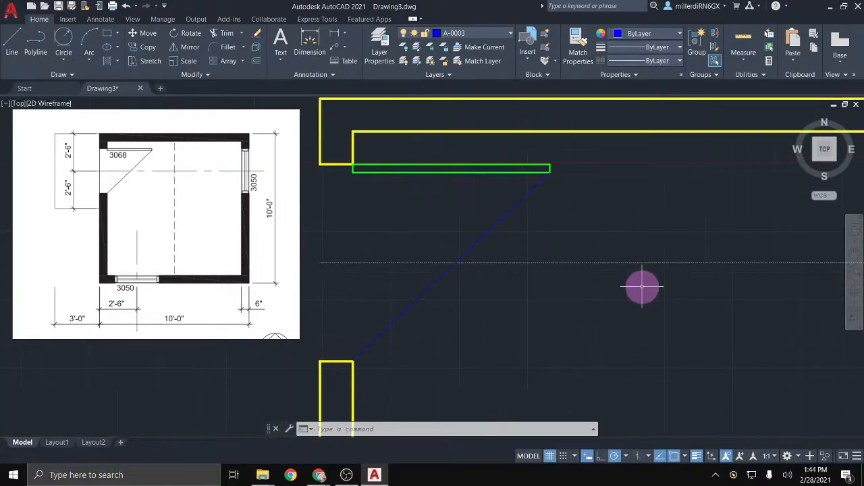
pyautogui.click(507, 213)
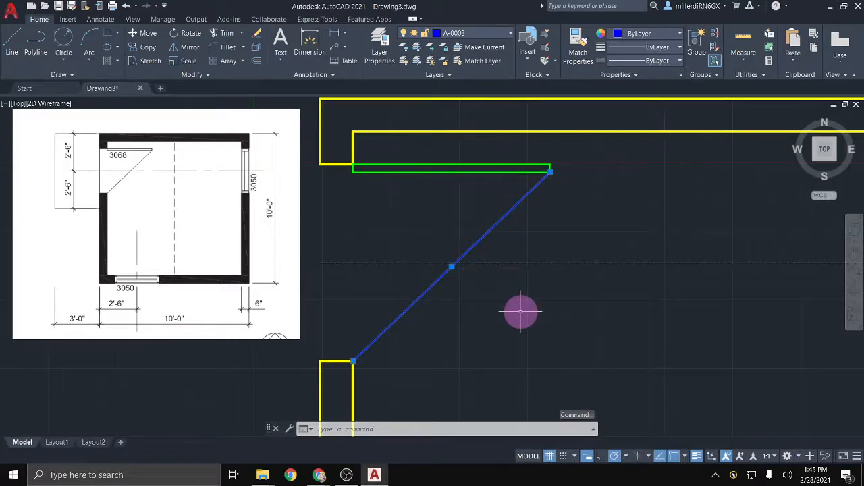
pyautogui.press('Delete')
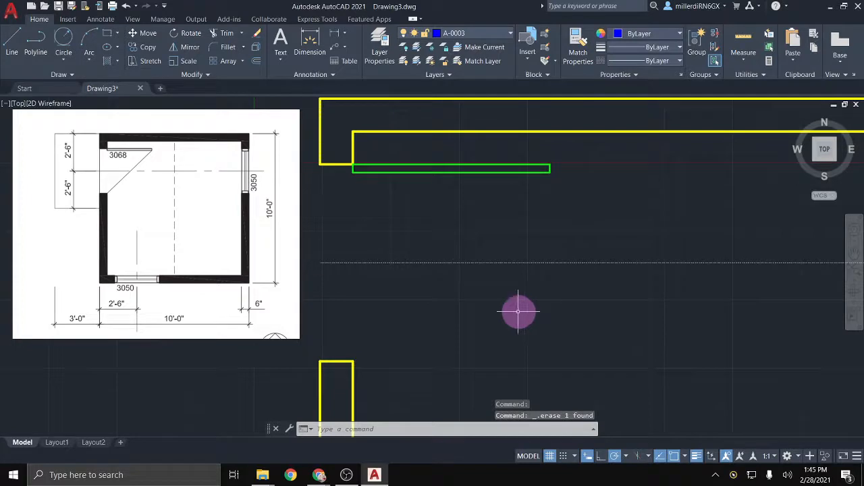
# Step: Draw a trial start-end arc from the door panel's end to the lower wall, then delete it
pyautogui.click(87, 62)
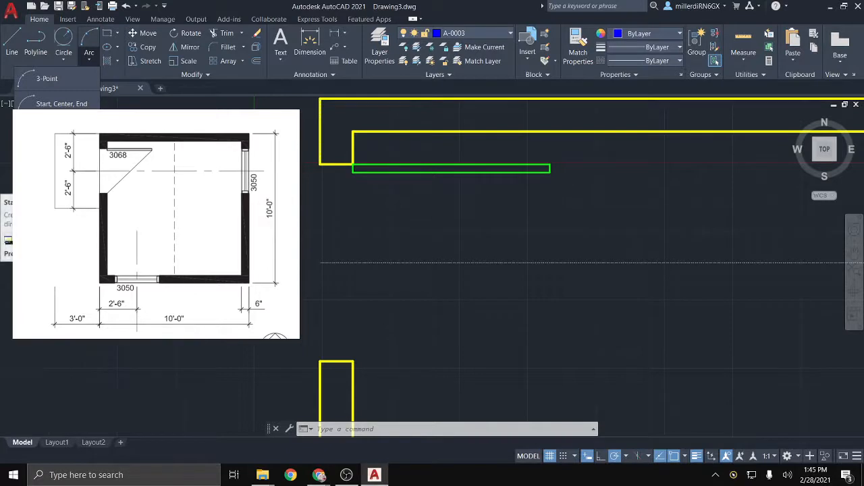
pyautogui.click(59, 180)
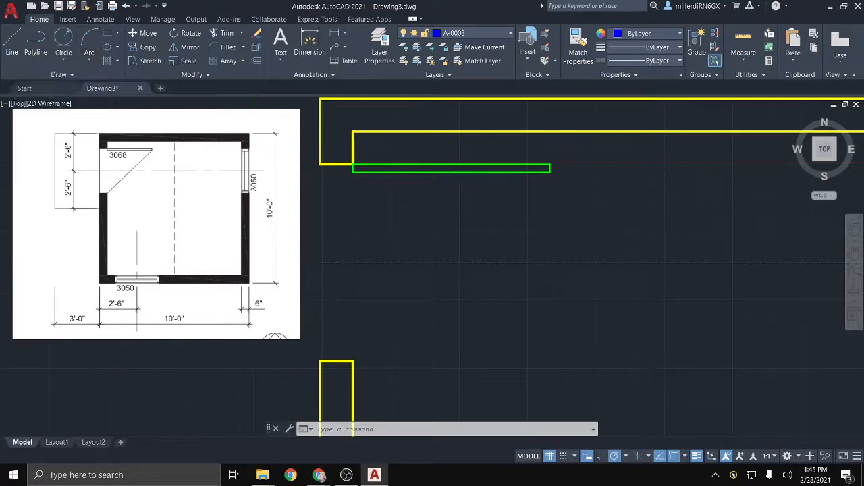
pyautogui.click(549, 170)
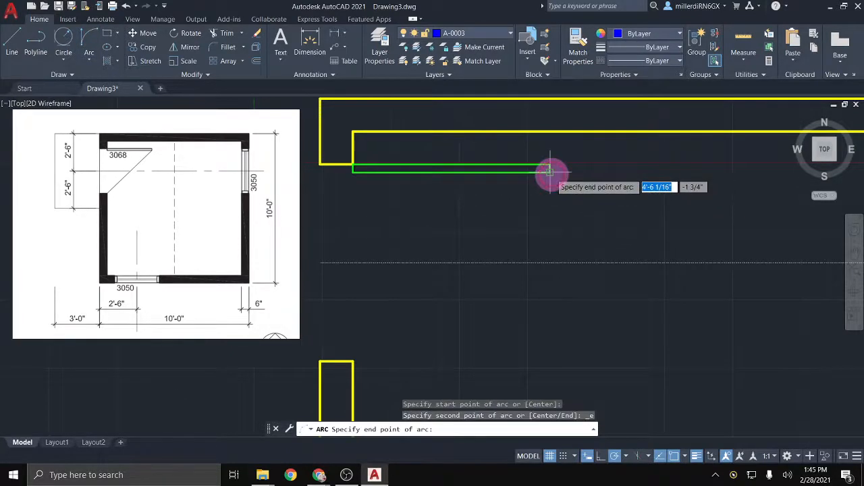
pyautogui.click(360, 347)
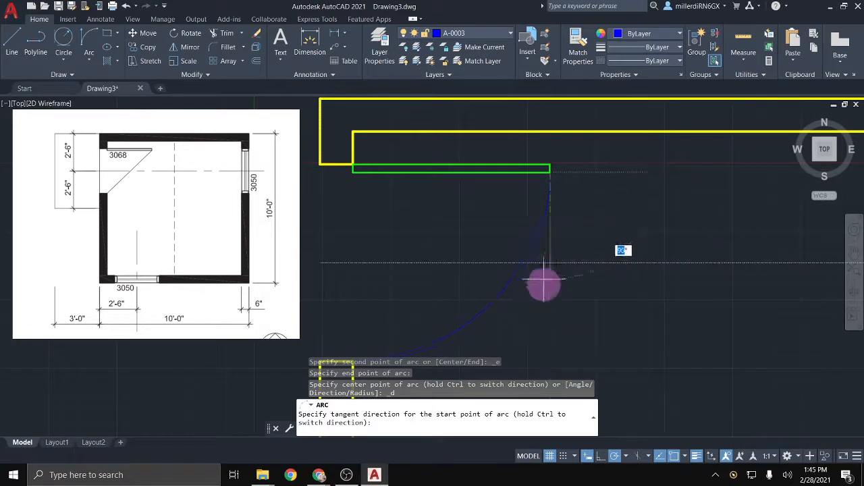
pyautogui.click(550, 332)
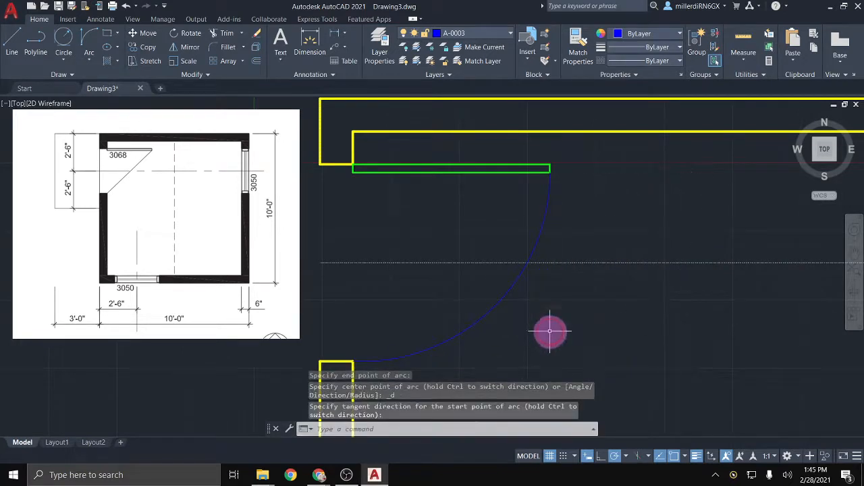
pyautogui.scroll(-2, 543, 322)
pyautogui.moveTo(542, 322); pyautogui.dragTo(472, 278, button='middle')
pyautogui.scroll(2, 468, 276)
pyautogui.click(427, 301)
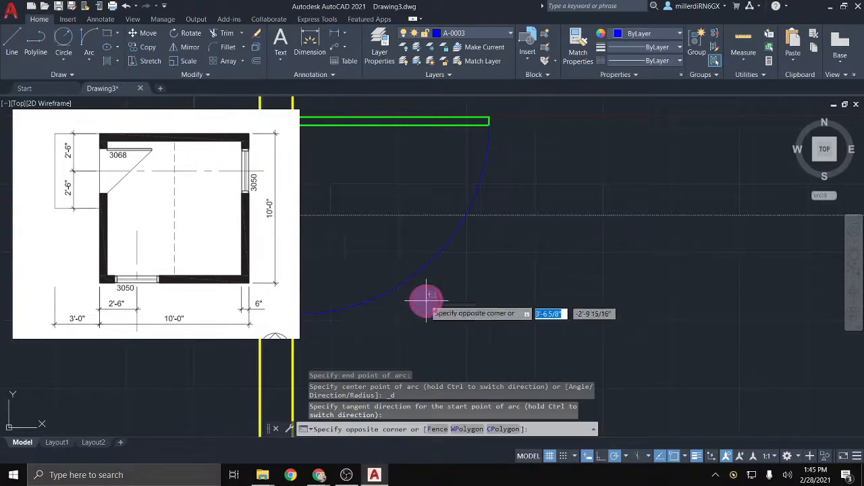
pyautogui.click(403, 270)
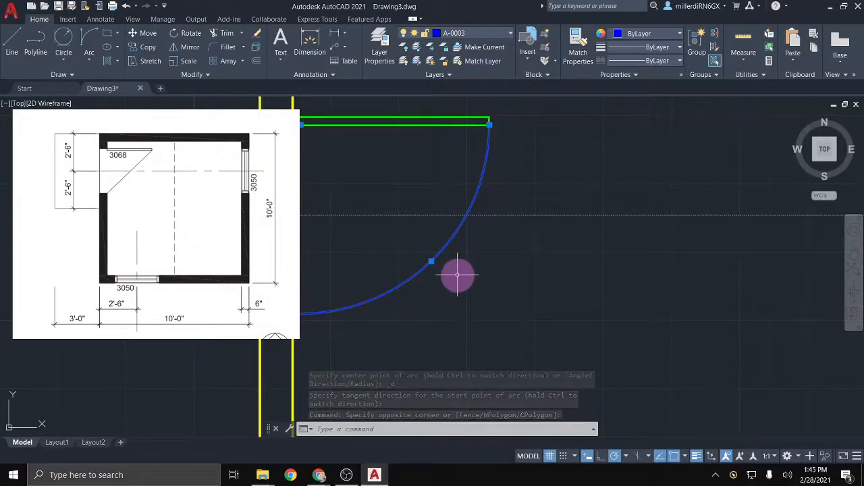
pyautogui.press('Escape')
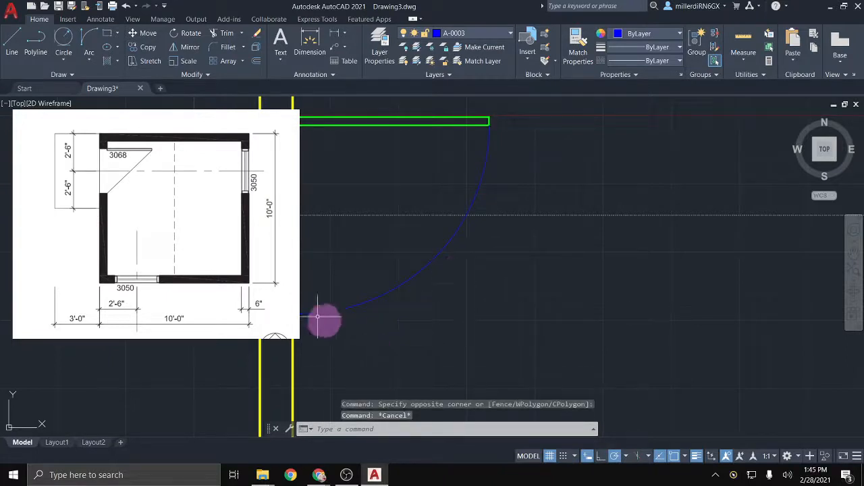
pyautogui.click(341, 311)
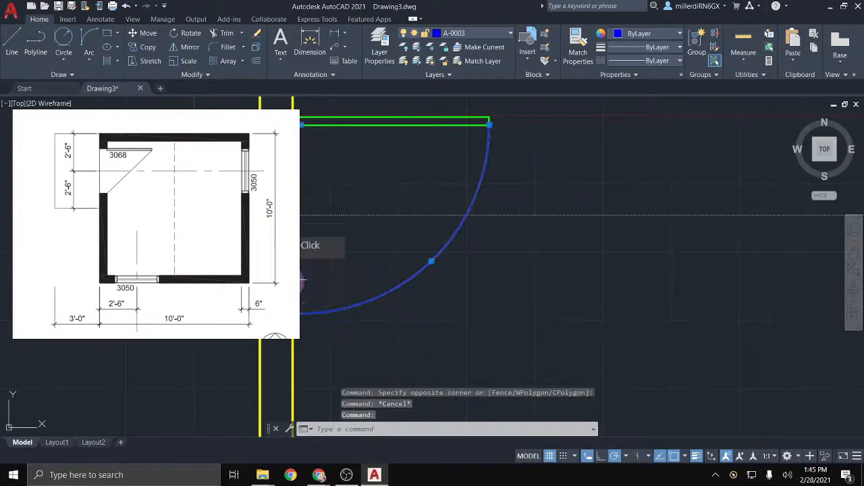
pyautogui.press('Delete')
# Step: Begin a Start, End, Angle arc from the door panel's corner, then cancel it
pyautogui.click(89, 61)
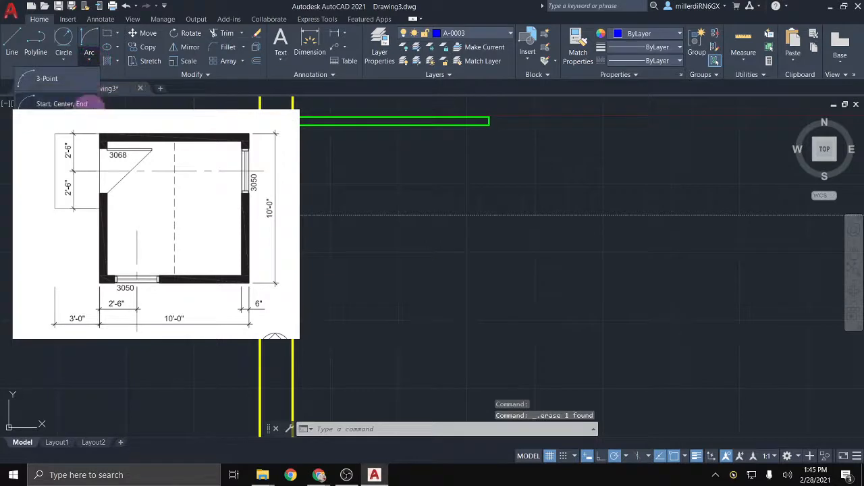
pyautogui.click(62, 204)
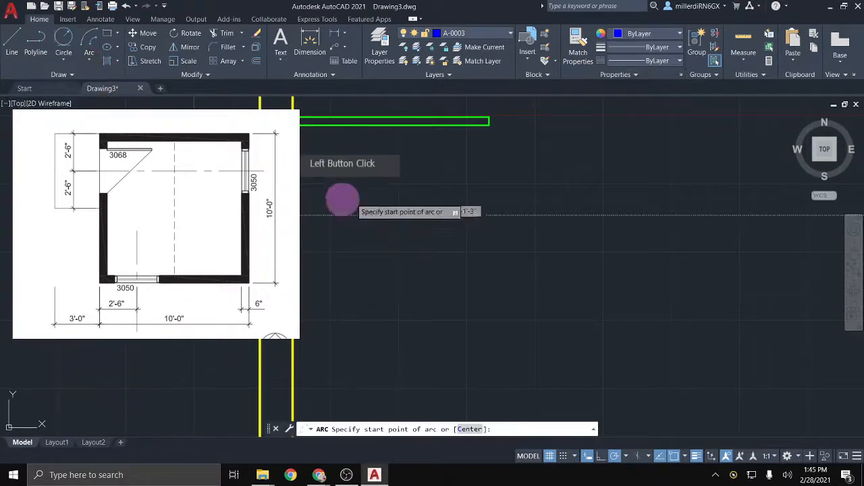
pyautogui.click(489, 125)
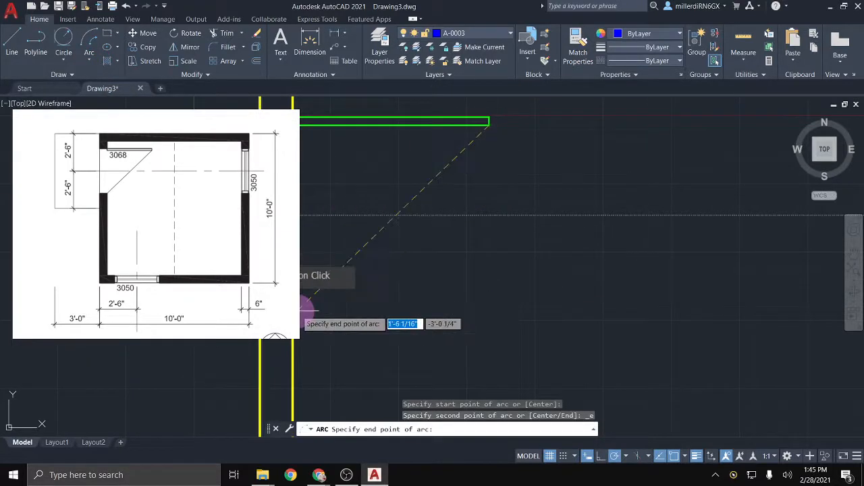
pyautogui.click(316, 305)
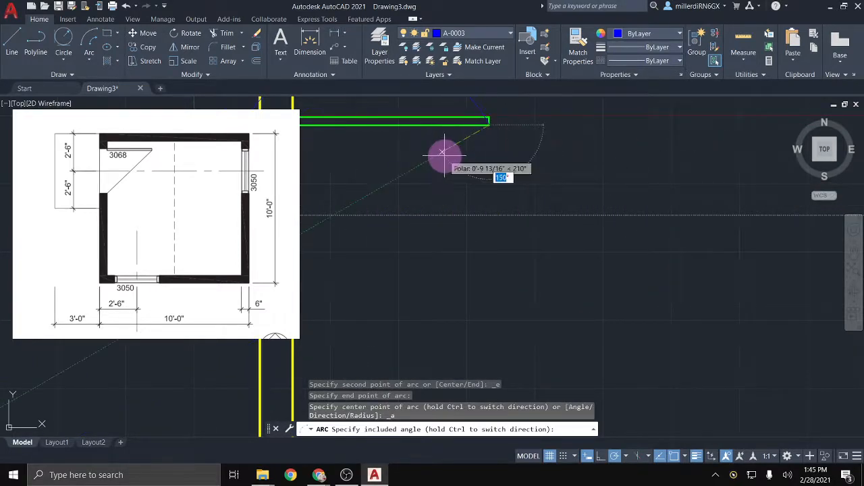
pyautogui.press('Escape')
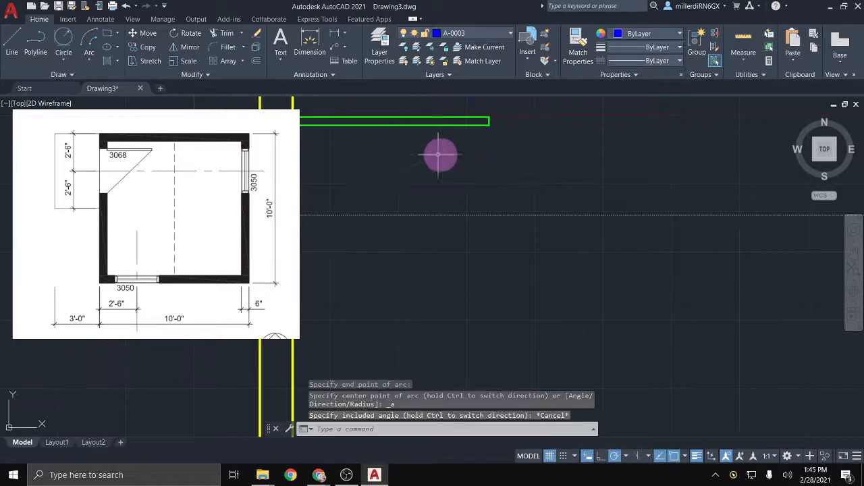
# Step: Draw a 90° Start, End, Angle arc from the lower wall opening to the door panel's end
pyautogui.click(89, 60)
pyautogui.click(60, 101)
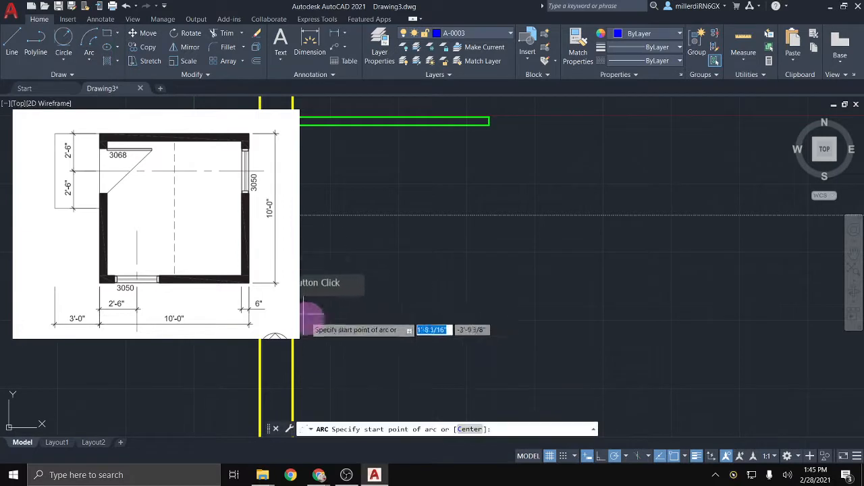
pyautogui.click(295, 314)
pyautogui.click(489, 123)
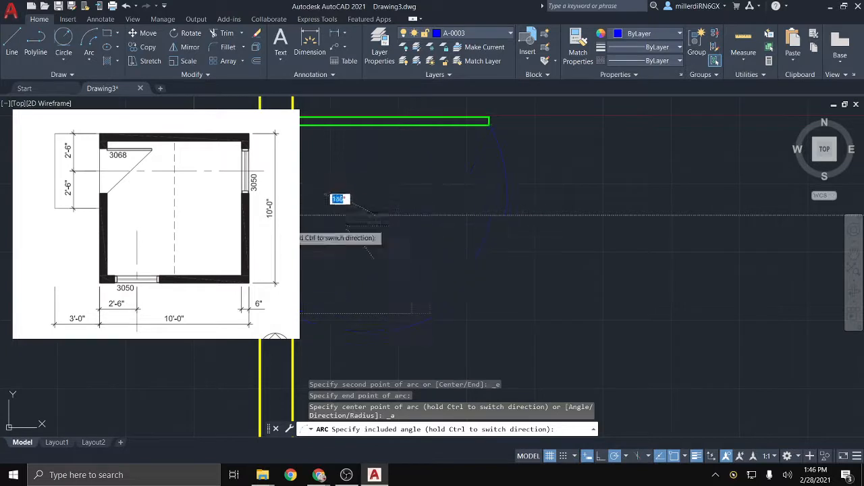
pyautogui.click(296, 207)
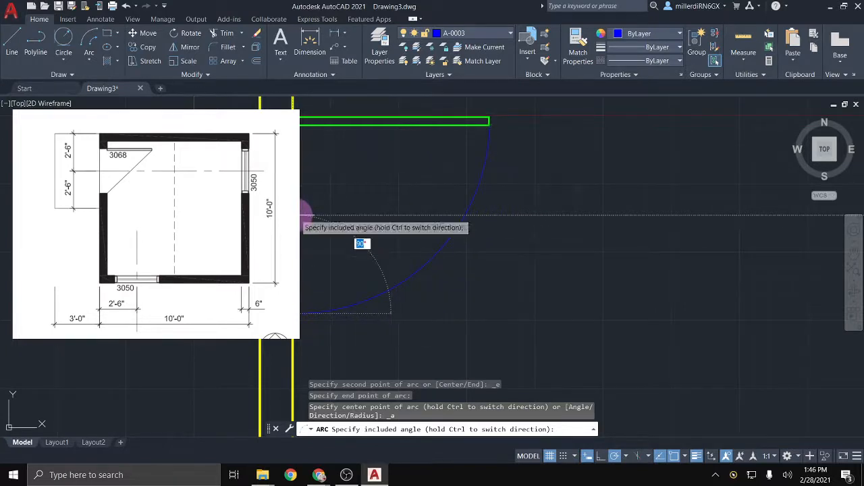
pyautogui.press('Return')
pyautogui.click(365, 284)
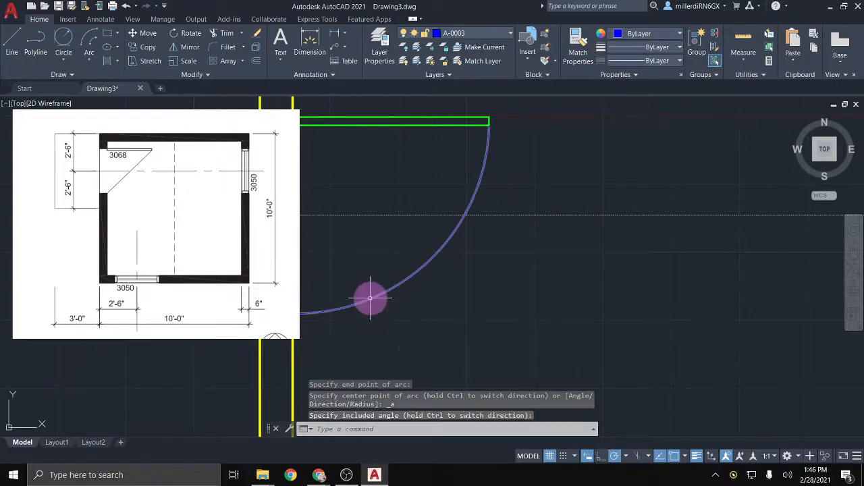
pyautogui.click(375, 297)
pyautogui.scroll(-2, 492, 328)
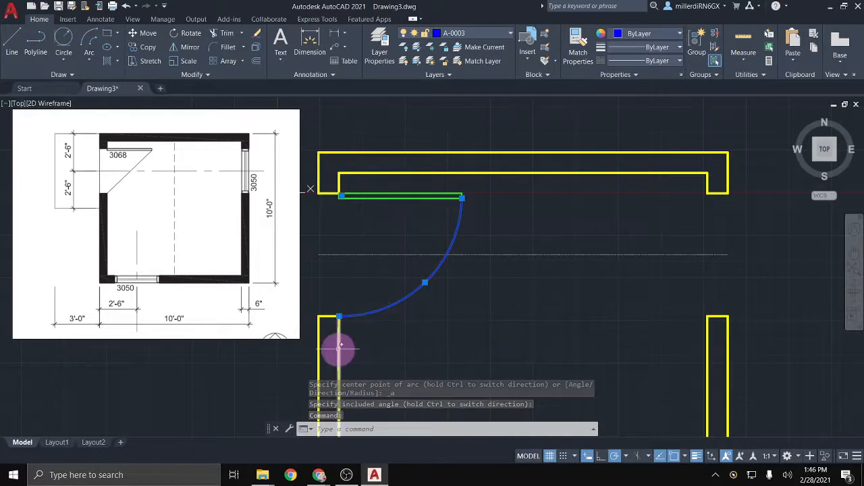
# Step: Draw a vertical line from the upper wall corner down to the lower wall jamb
pyautogui.press('Escape')
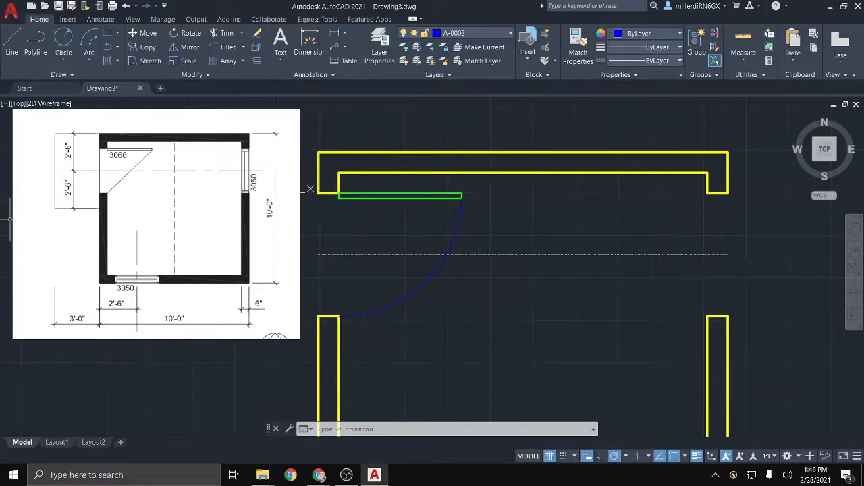
pyautogui.click(319, 475)
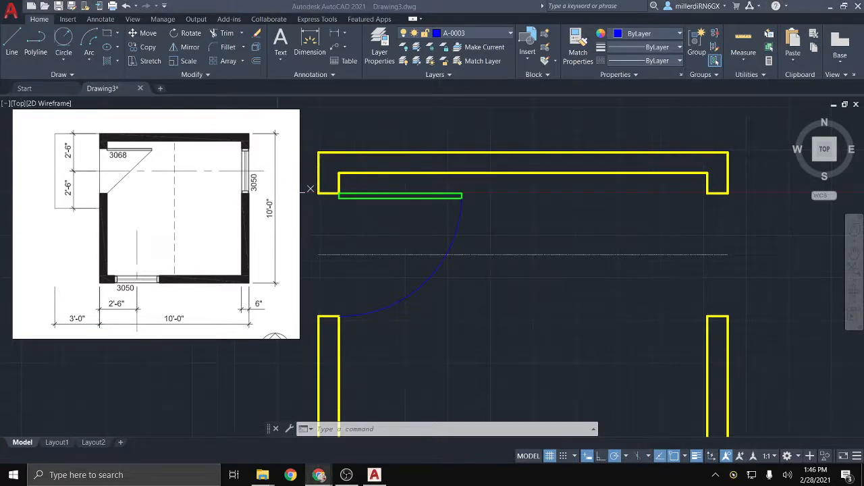
pyautogui.click(10, 45)
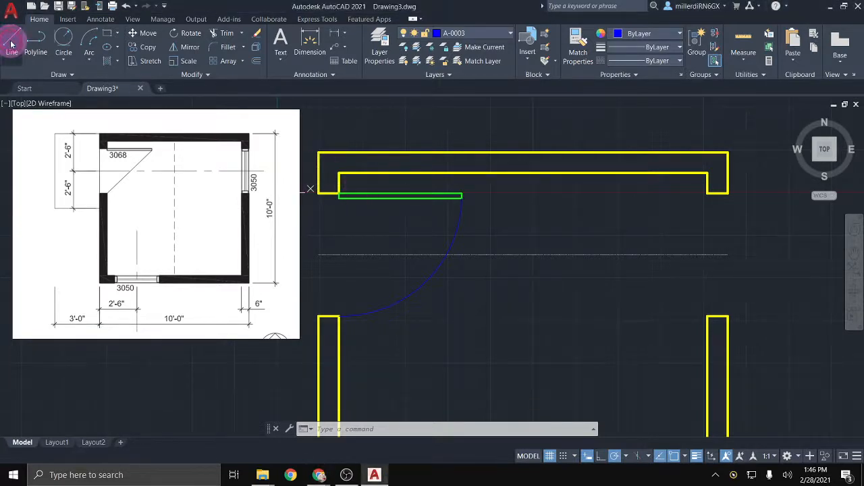
pyautogui.click(11, 44)
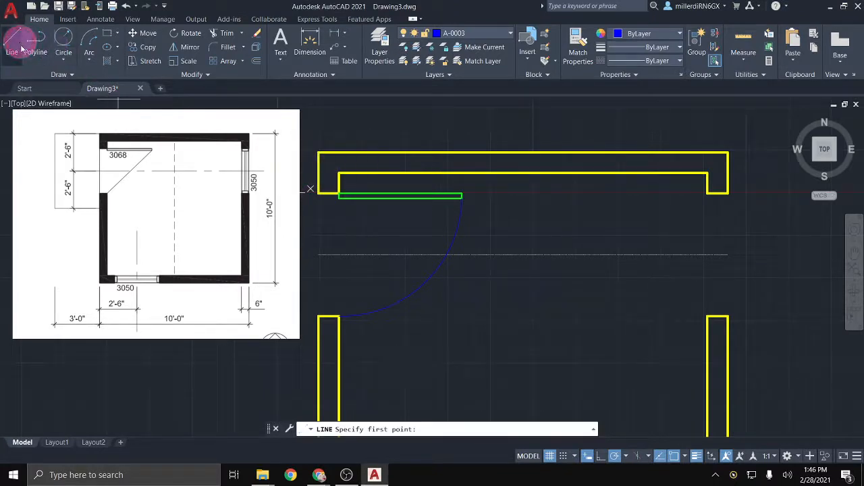
pyautogui.click(316, 194)
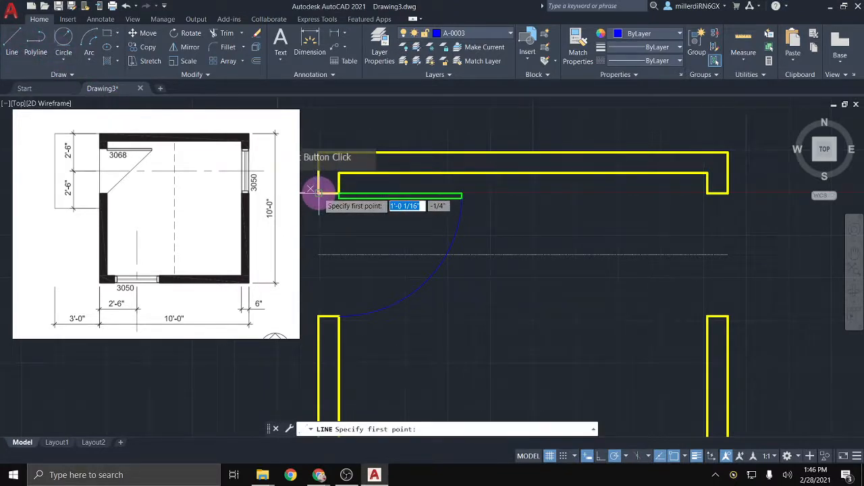
pyautogui.click(317, 315)
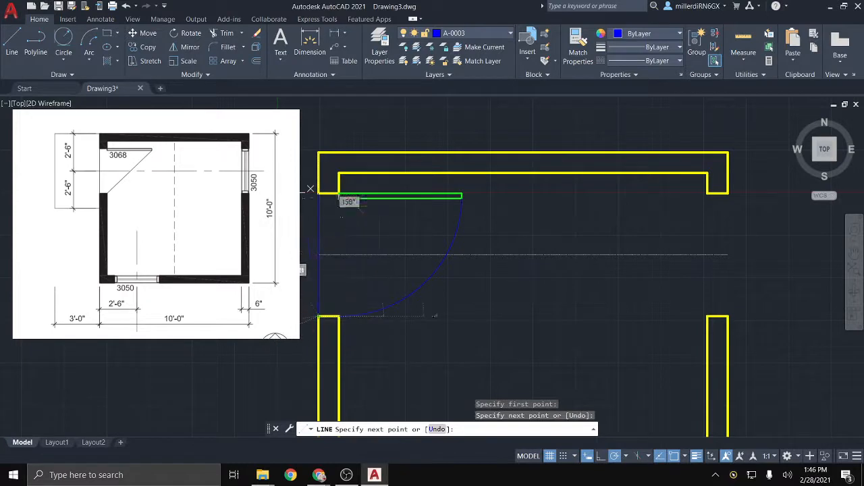
pyautogui.press('Escape')
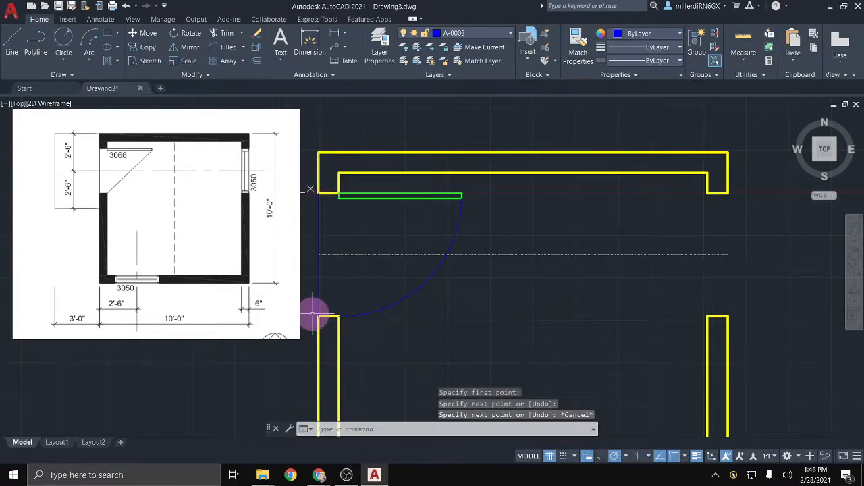
# Step: Pan and zoom in on the notched right-hand end of the upper wall
pyautogui.moveTo(312, 313); pyautogui.dragTo(415, 299, button='middle')
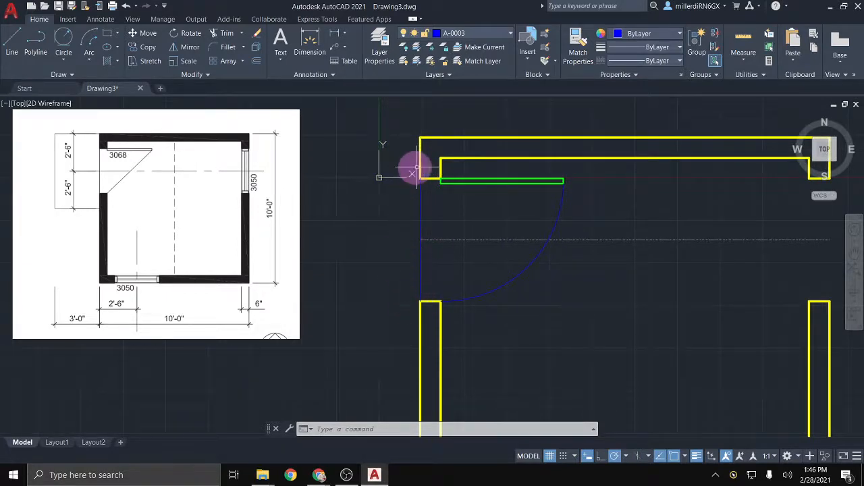
pyautogui.moveTo(434, 267); pyautogui.dragTo(329, 267, button='middle')
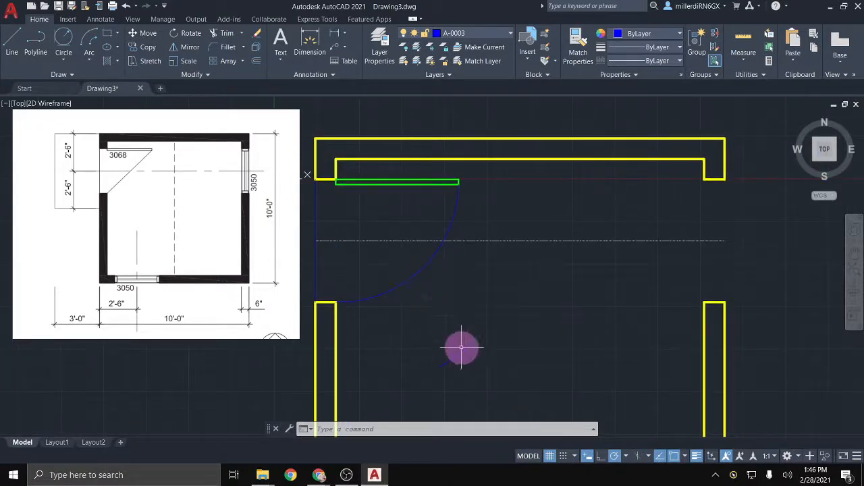
pyautogui.moveTo(459, 344)
pyautogui.mouseDown(button='middle')
pyautogui.moveTo(446, 316)
pyautogui.moveTo(423, 313)
pyautogui.moveTo(293, 342)
pyautogui.moveTo(166, 341)
pyautogui.mouseUp(button='middle')
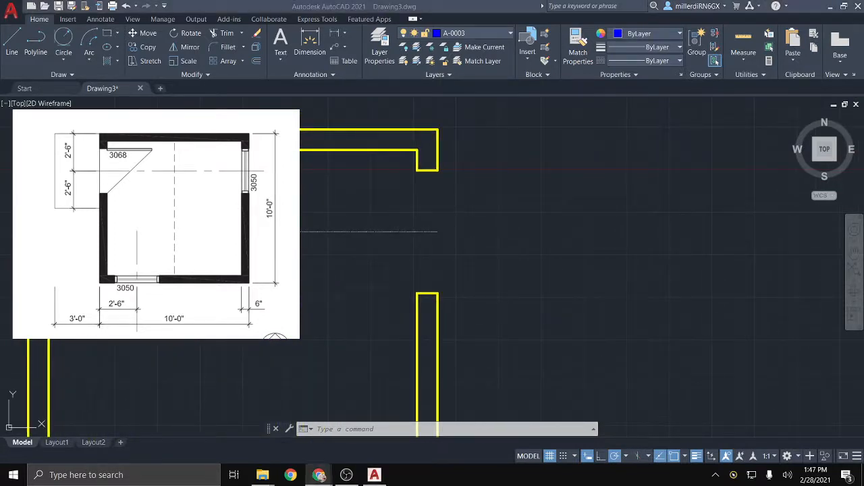
pyautogui.click(357, 276)
pyautogui.scroll(2, 434, 154)
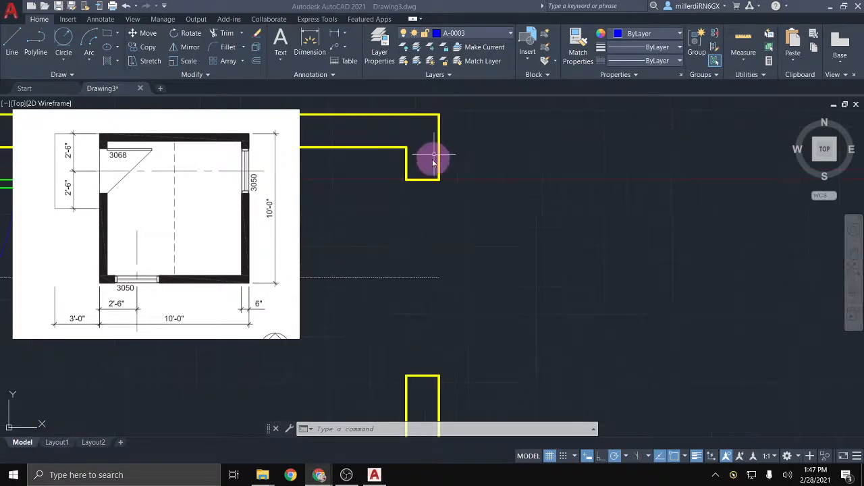
# Step: On layer A-0002, draw a 2-inch-deep outline closing the bottom of the upper wall's notched end
pyautogui.click(496, 33)
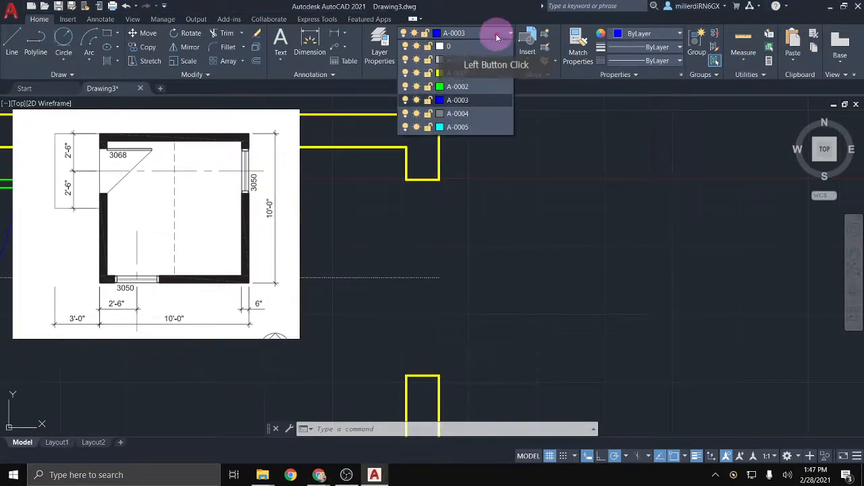
pyautogui.click(478, 86)
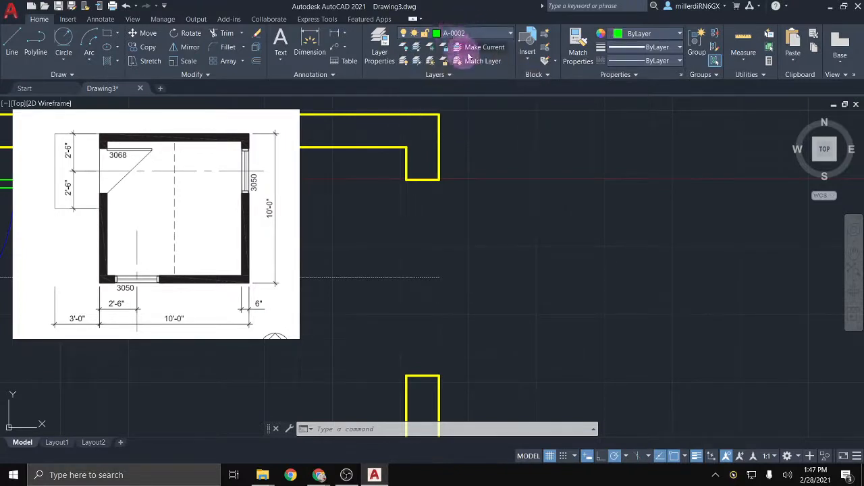
pyautogui.click(12, 49)
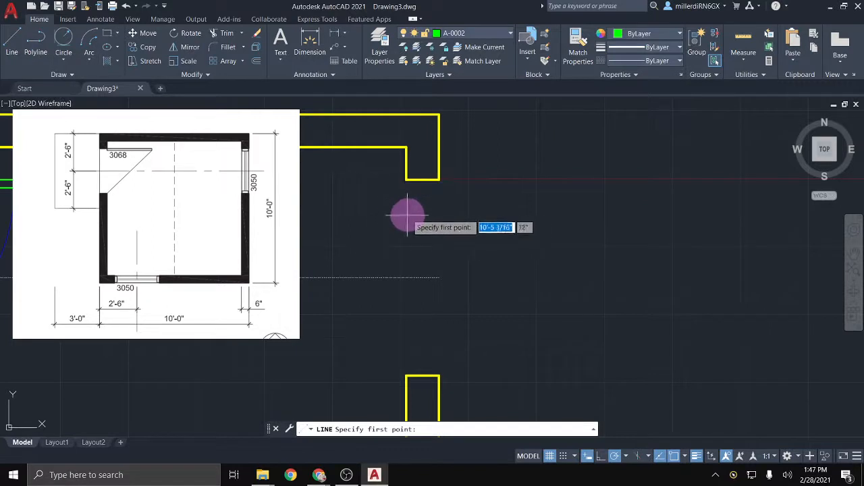
pyautogui.click(406, 179)
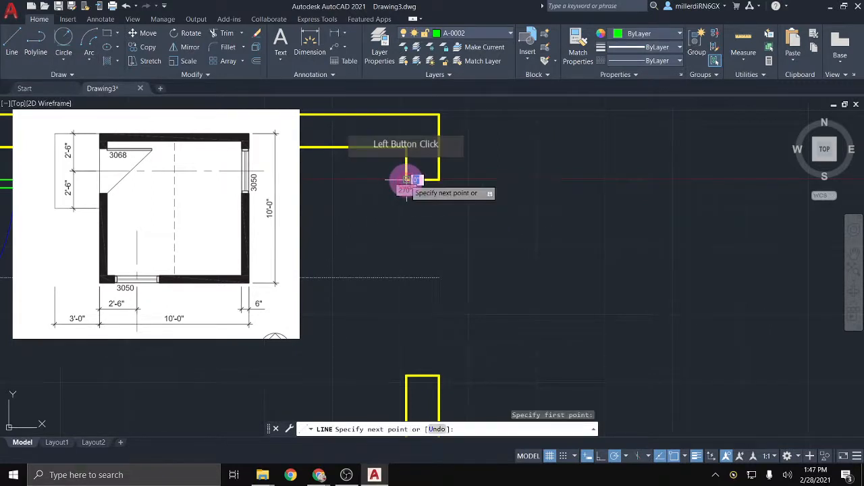
pyautogui.scroll(2, 407, 180)
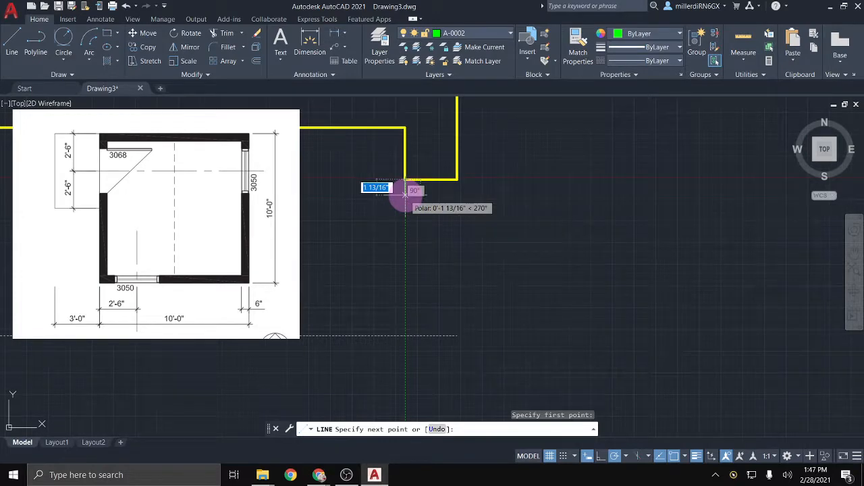
pyautogui.write('2')
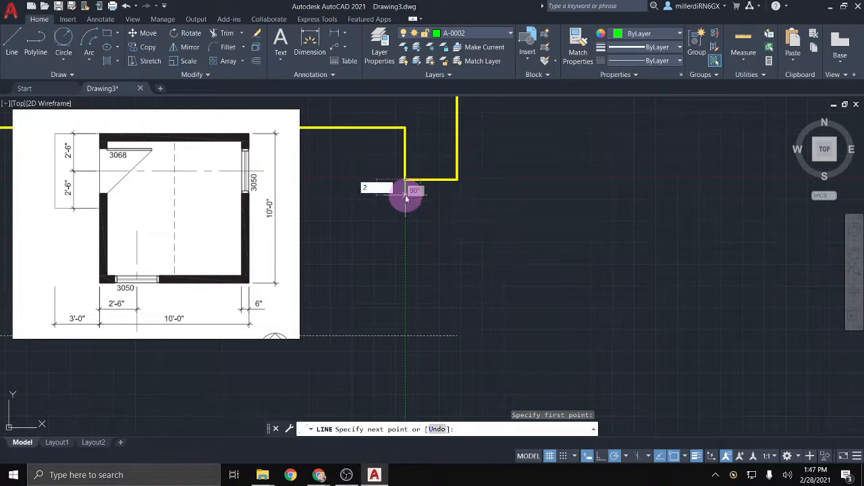
pyautogui.press('Return')
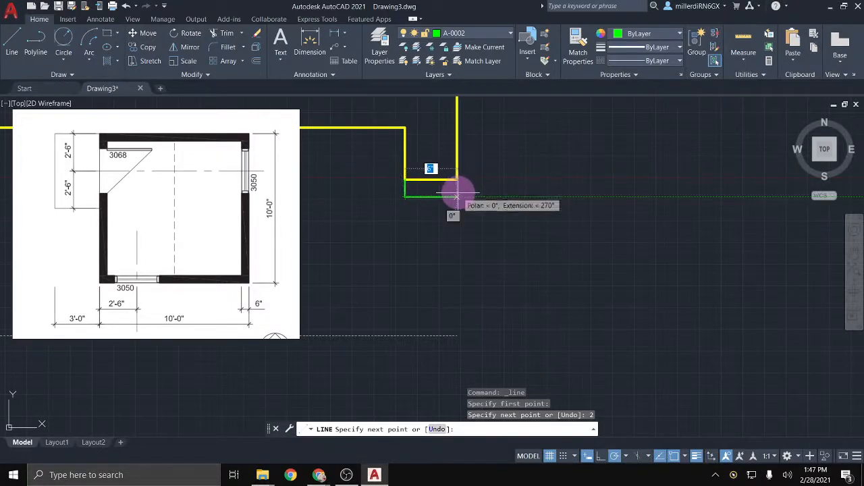
pyautogui.click(457, 197)
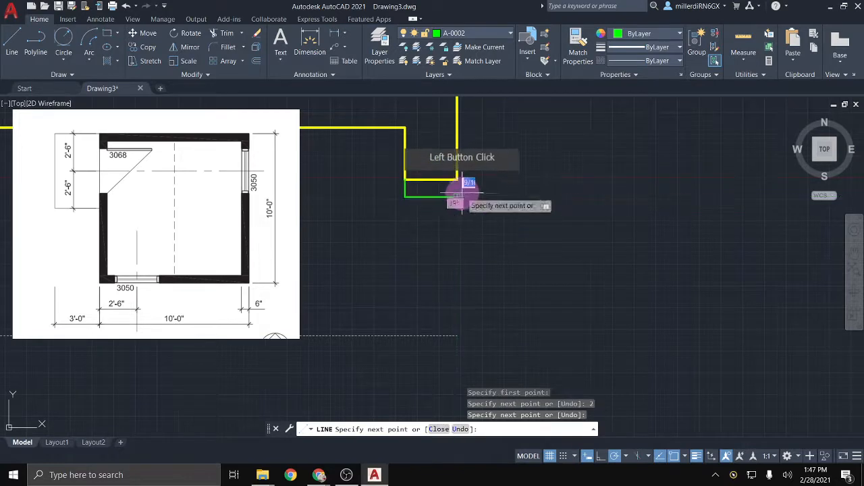
pyautogui.click(457, 181)
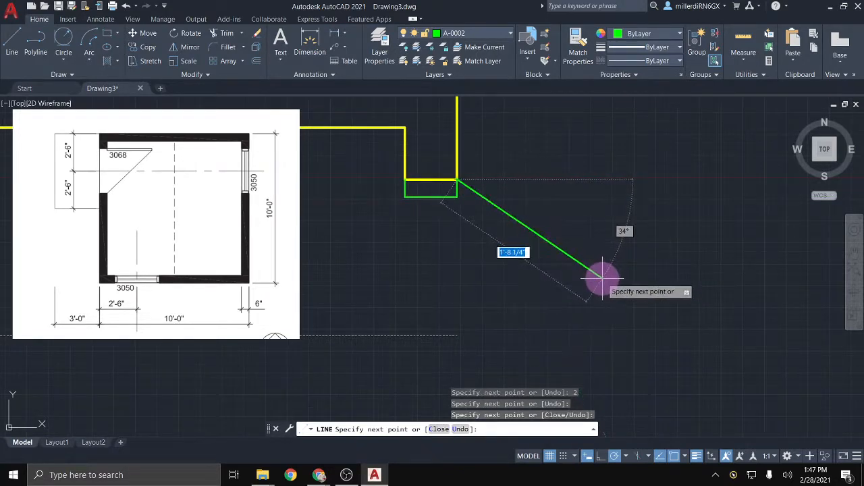
pyautogui.press('Escape')
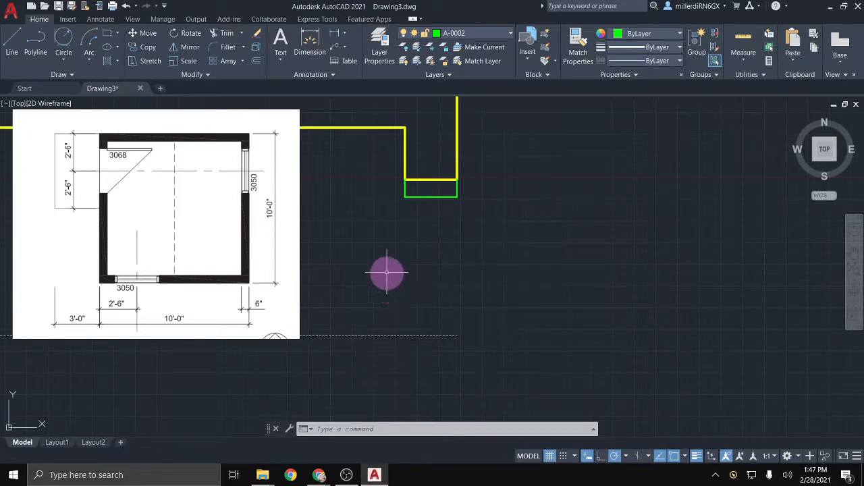
pyautogui.moveTo(428, 304)
pyautogui.mouseDown(button='middle')
pyautogui.moveTo(386, 272)
pyautogui.moveTo(363, 212)
pyautogui.mouseUp(button='middle')
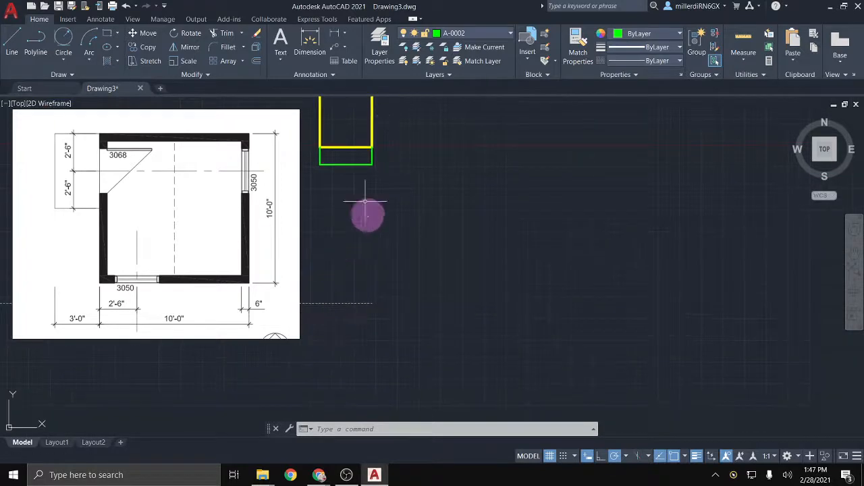
# Step: Switch the current layer to A-0004 and start a new line
pyautogui.click(482, 32)
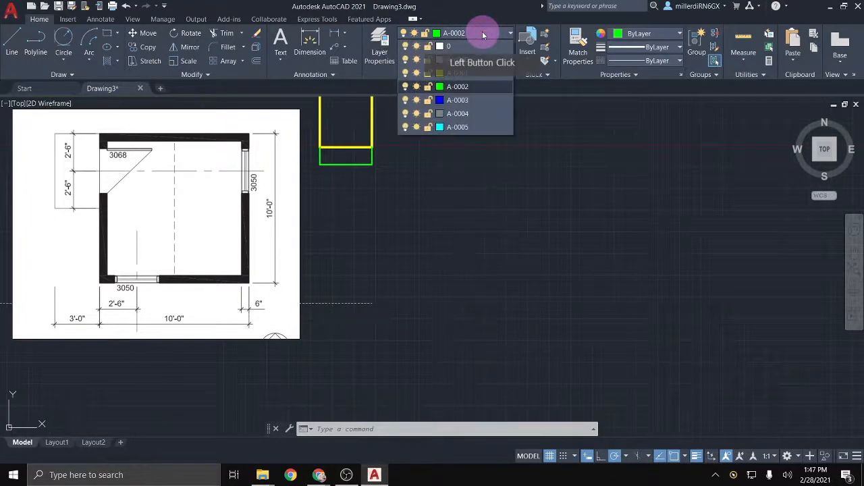
pyautogui.click(463, 114)
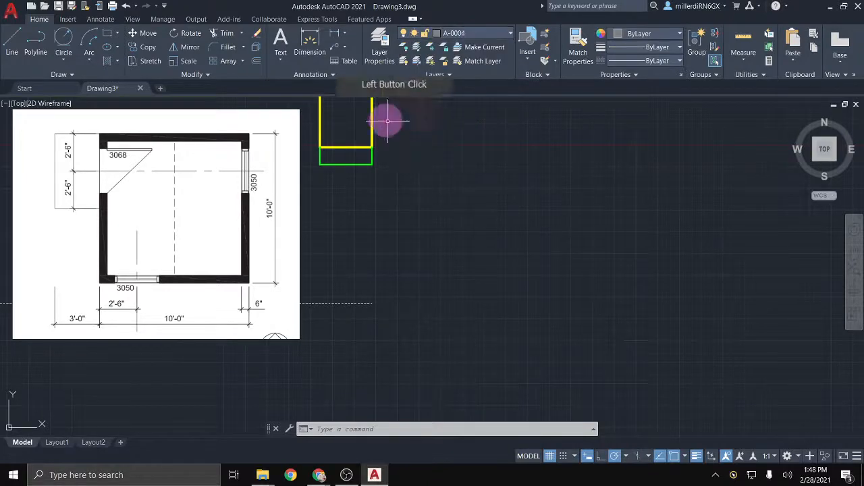
pyautogui.click(10, 42)
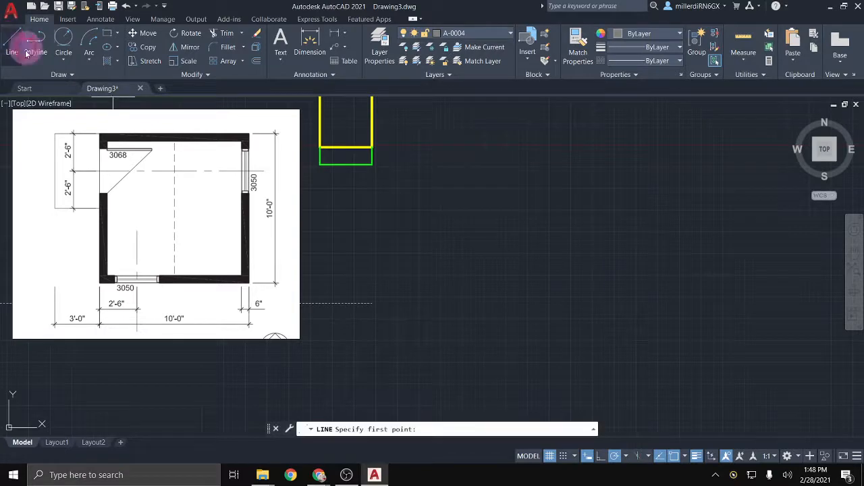
# Step: Draw a vertical line down from the green outline's corner and offset a first parallel copy
pyautogui.click(320, 146)
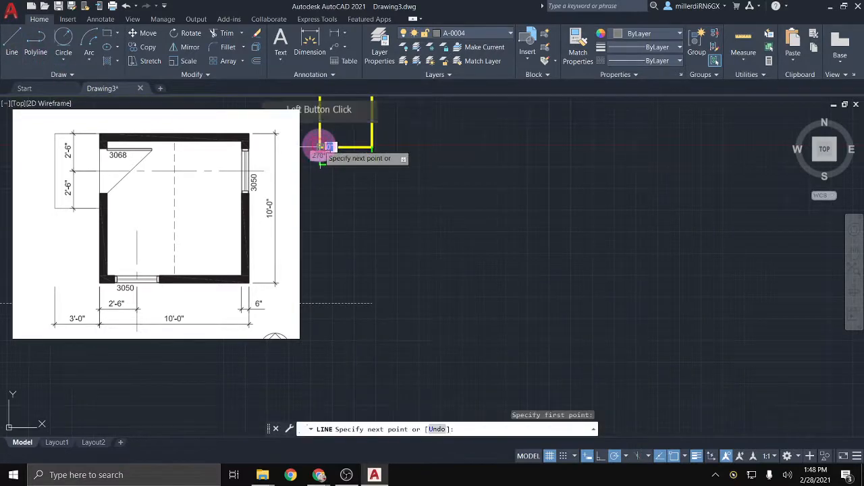
pyautogui.click(320, 303)
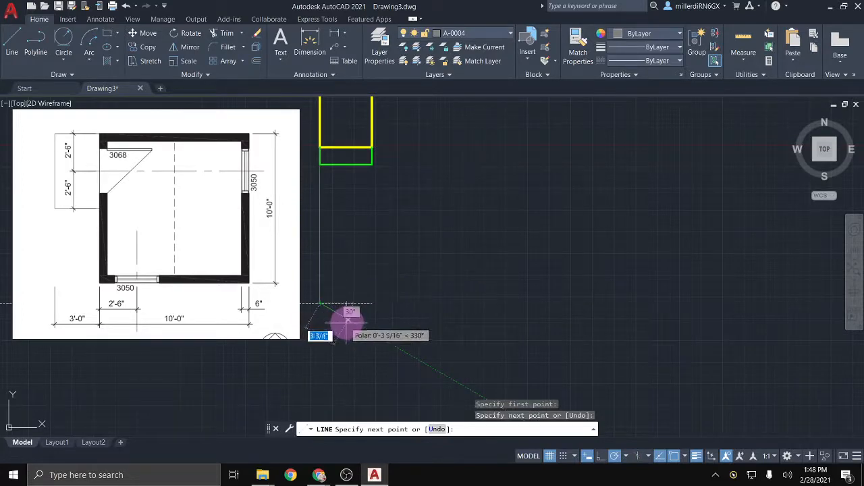
pyautogui.press('Escape')
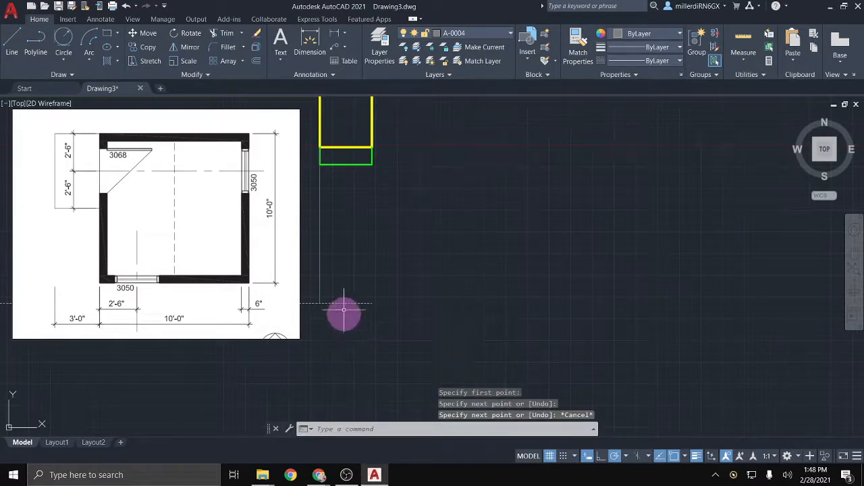
pyautogui.click(257, 61)
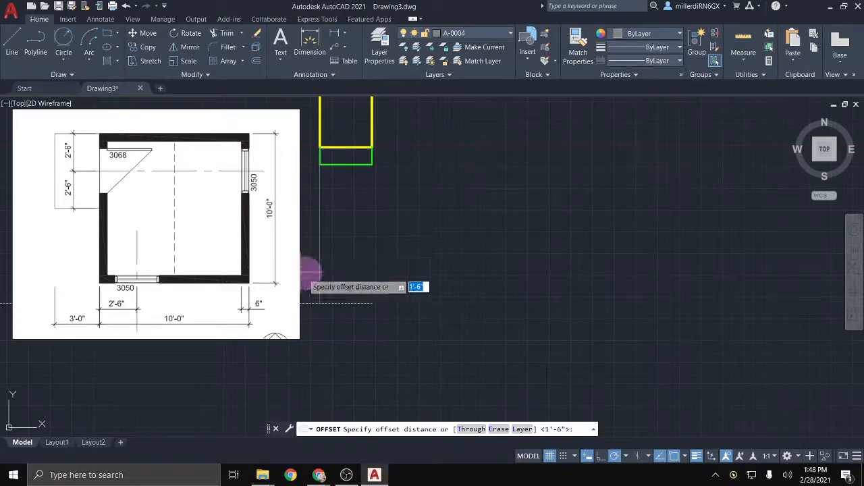
pyautogui.click(471, 428)
pyautogui.moveTo(468, 299)
pyautogui.mouseDown(button='middle')
pyautogui.moveTo(598, 309)
pyautogui.moveTo(628, 322)
pyautogui.mouseUp(button='middle')
pyautogui.scroll(2, 607, 297)
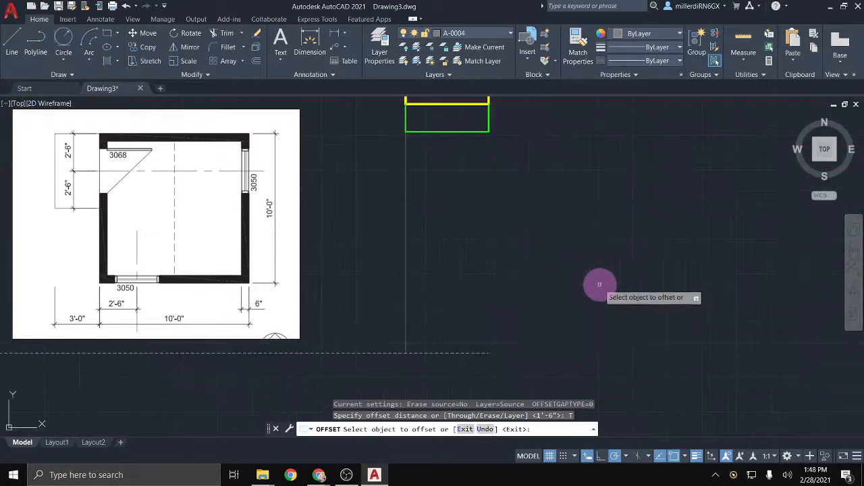
pyautogui.click(405, 249)
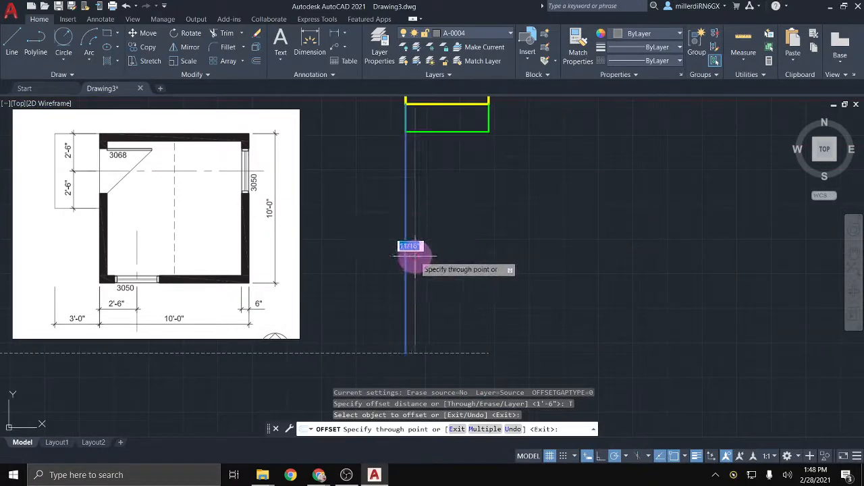
pyautogui.scroll(2, 415, 255)
pyautogui.scroll(-2, 410, 260)
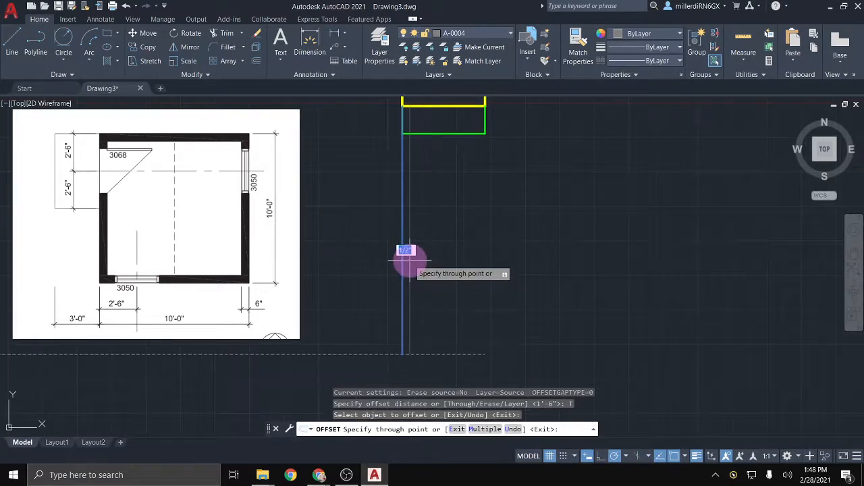
pyautogui.press('Return')
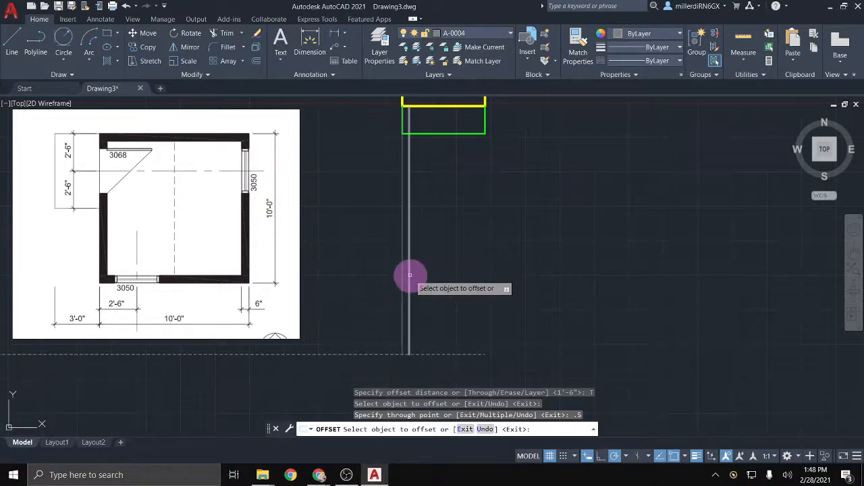
# Step: Offset further parallel vertical lines at 2, 1 and 0.5 inch spacing
pyautogui.click(409, 274)
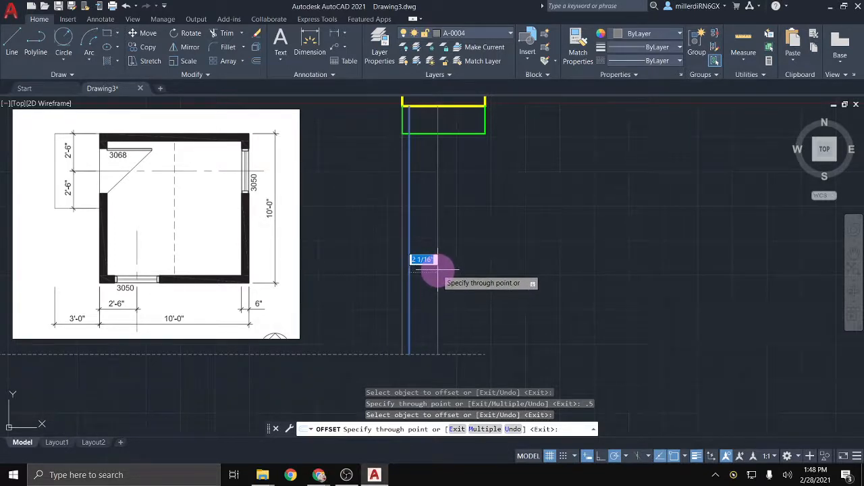
pyautogui.write('2')
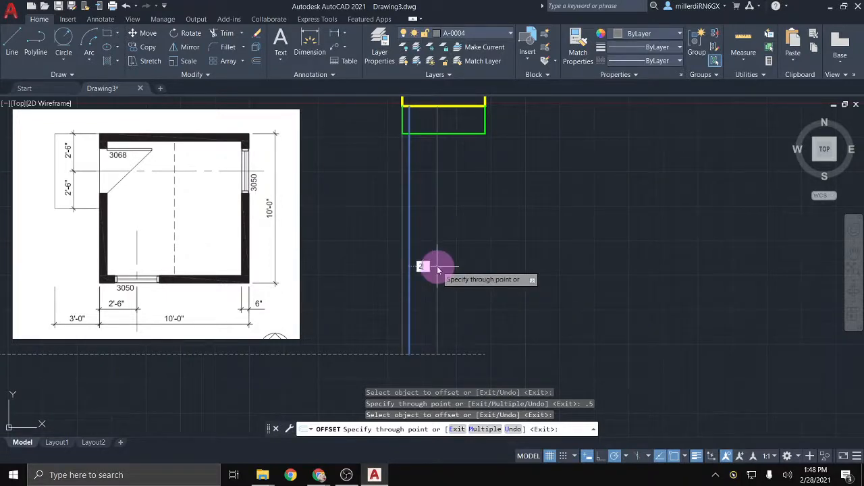
pyautogui.press('Return')
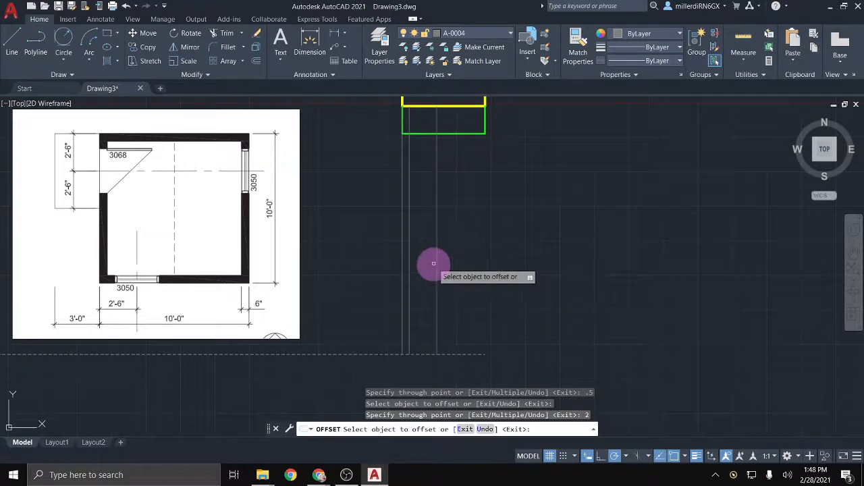
pyautogui.click(439, 262)
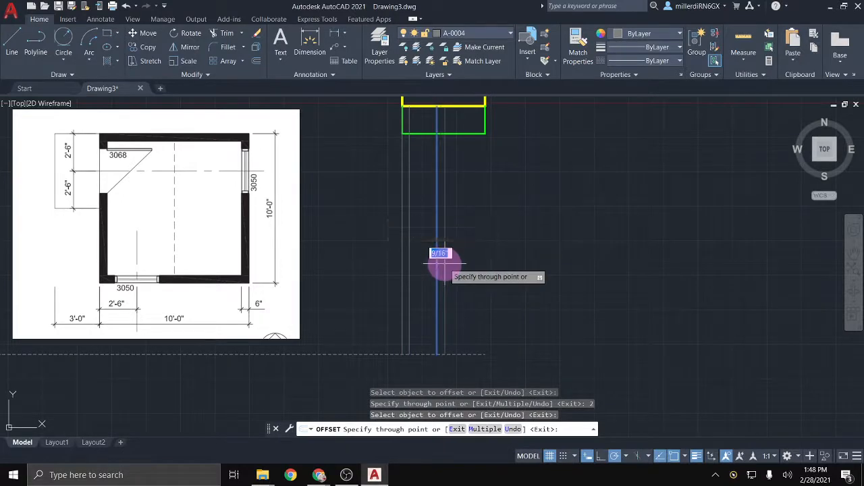
pyautogui.write('1')
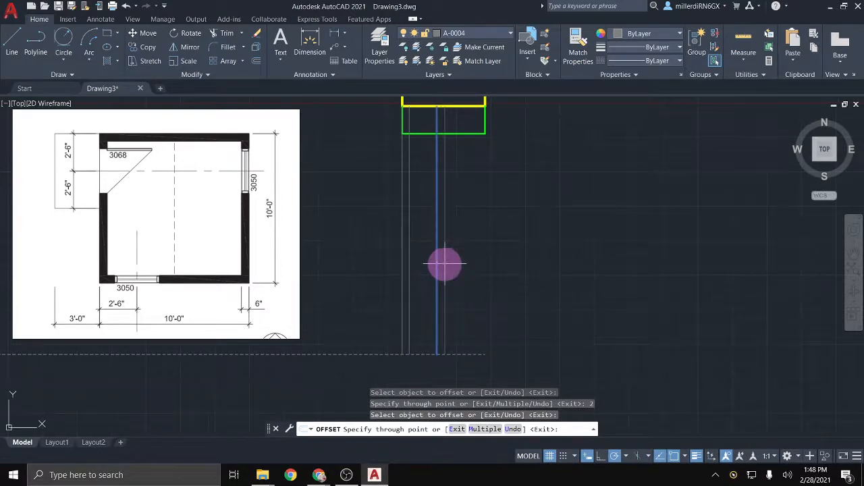
pyautogui.press('Return')
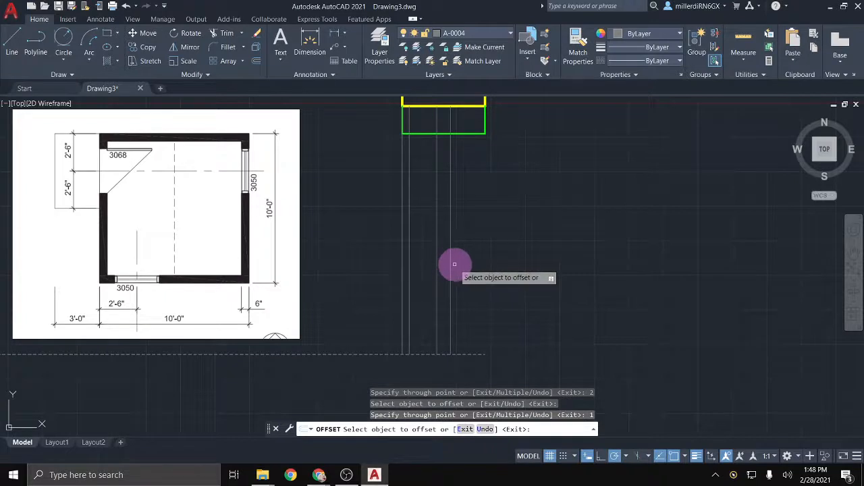
pyautogui.click(449, 153)
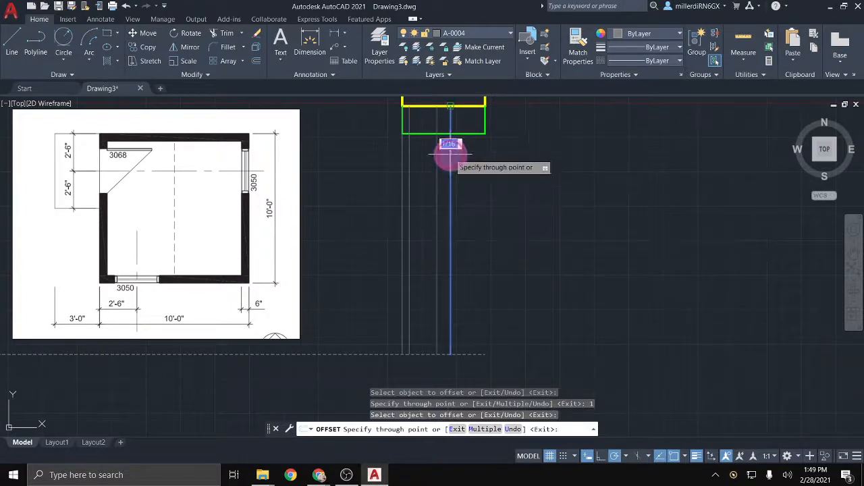
pyautogui.click(485, 134)
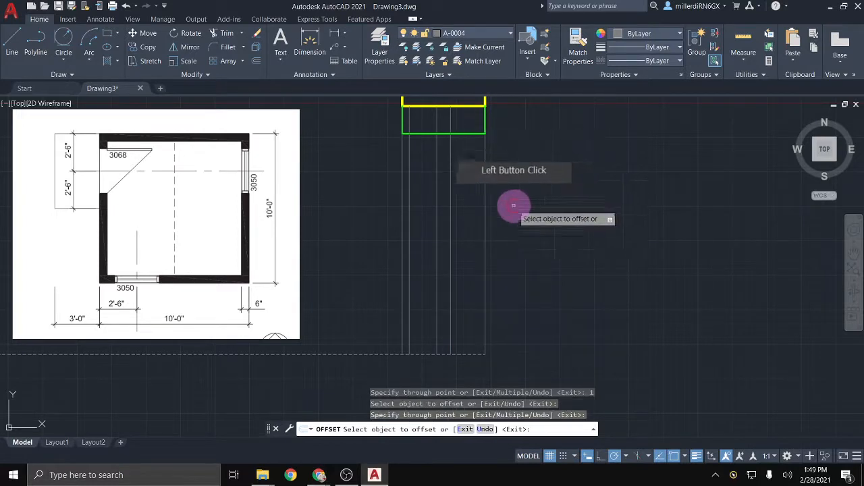
pyautogui.click(485, 202)
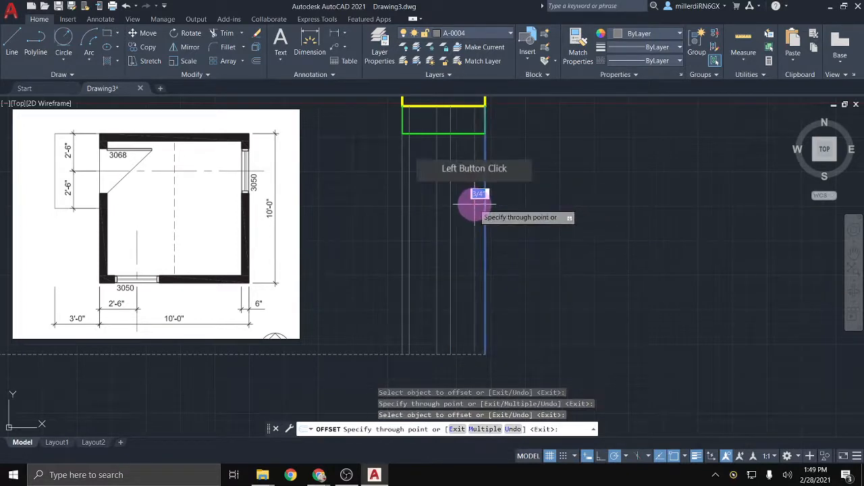
pyautogui.write('.5')
pyautogui.press('Return')
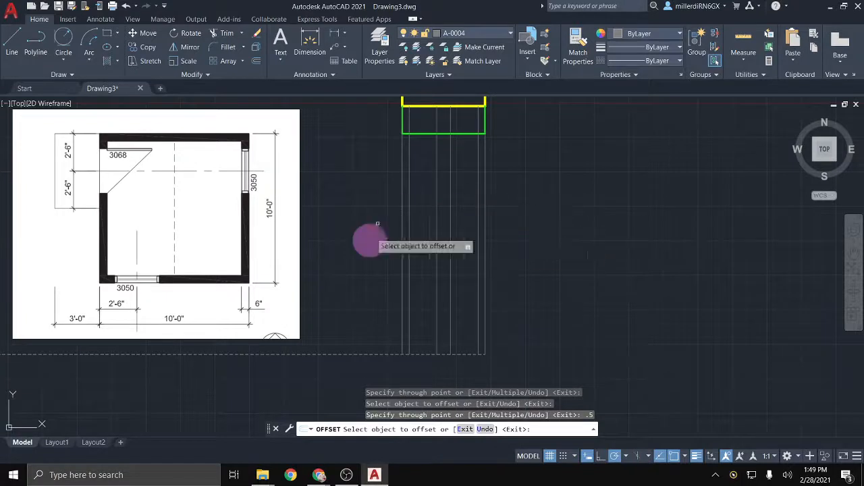
pyautogui.press('Escape')
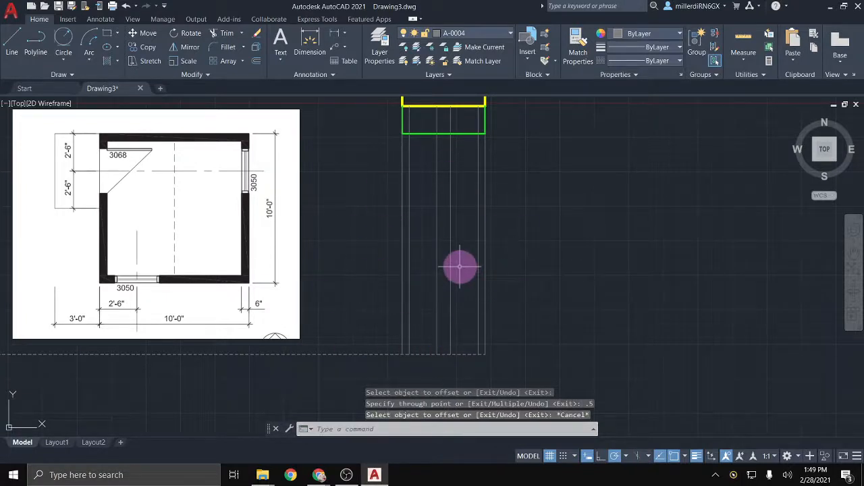
# Step: Move the two middle vertical lines onto layer A-0003
pyautogui.click(458, 267)
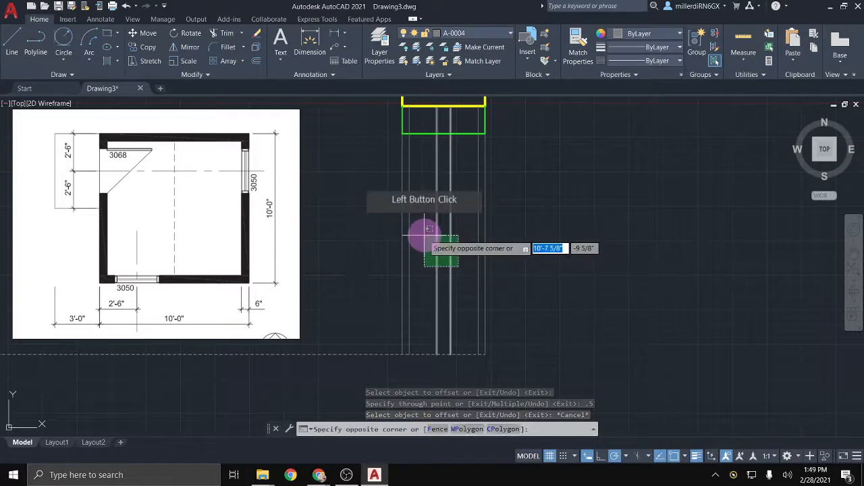
pyautogui.click(437, 231)
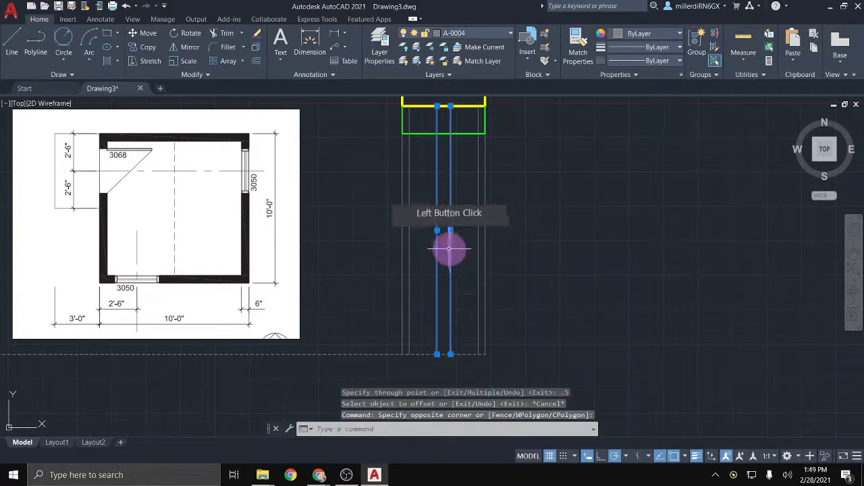
pyautogui.click(498, 38)
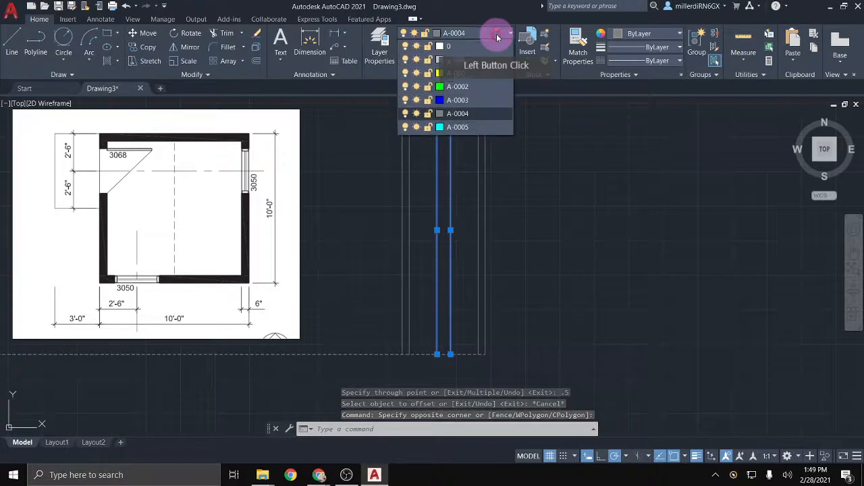
pyautogui.click(475, 96)
pyautogui.click(502, 309)
pyautogui.press('Escape')
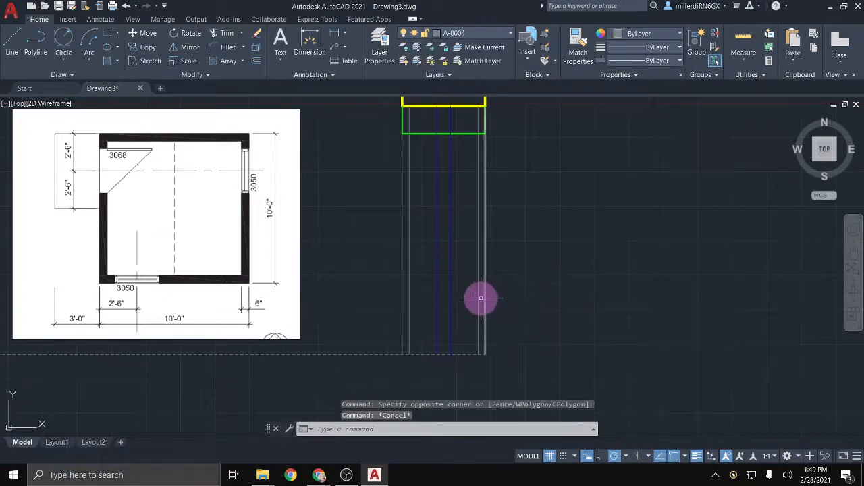
# Step: Trim the middle lines' pieces lying inside the green rectangle
pyautogui.click(220, 35)
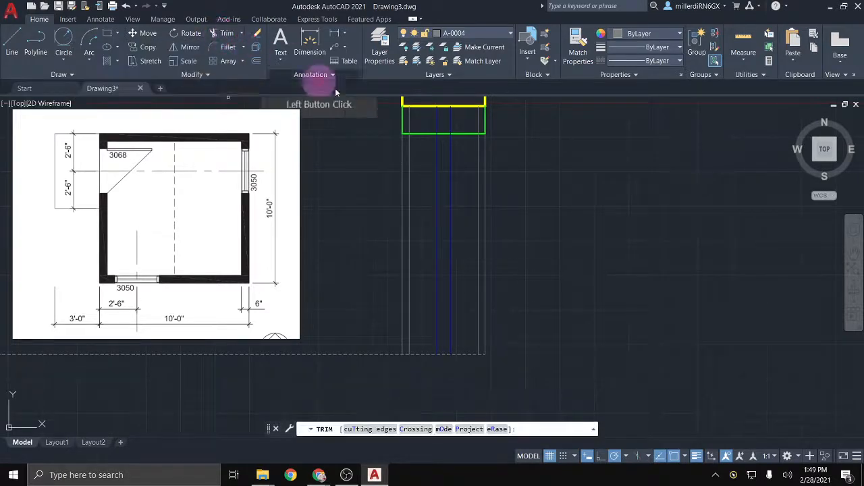
pyautogui.click(437, 122)
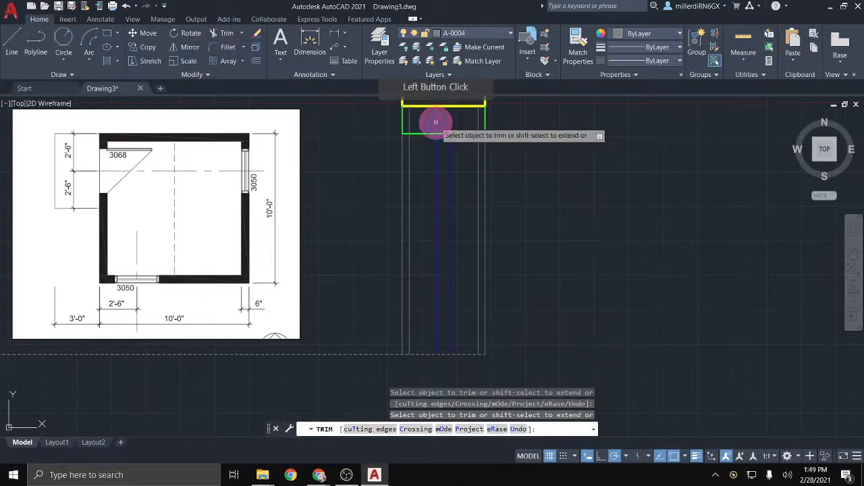
pyautogui.click(409, 122)
pyautogui.click(478, 123)
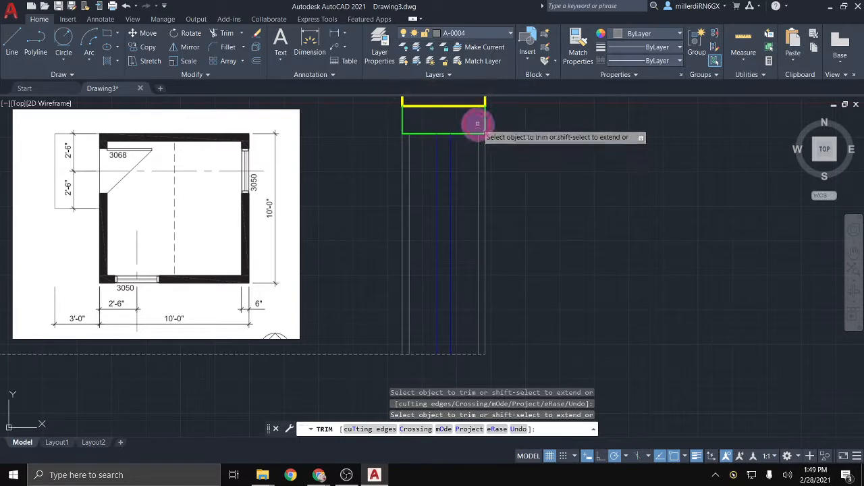
pyautogui.press('Escape')
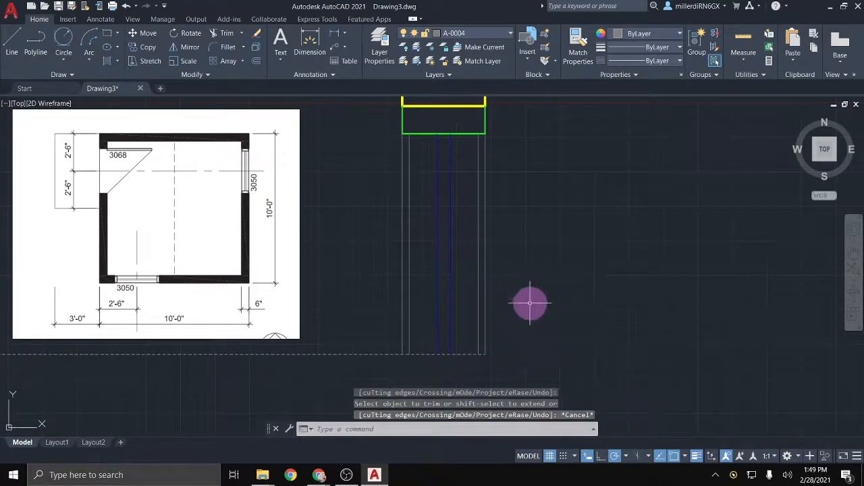
# Step: Crossing-select all the window opening's vertical lines together with its green rectangle
pyautogui.scroll(-2, 520, 290)
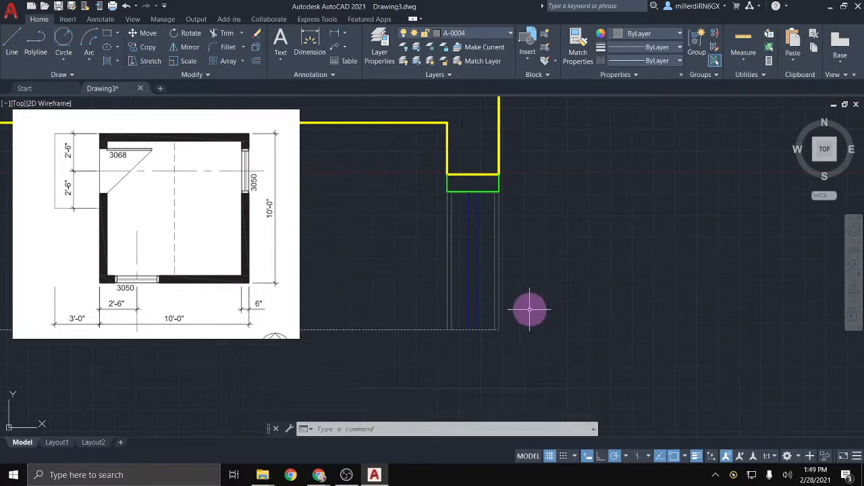
pyautogui.moveTo(530, 308); pyautogui.dragTo(532, 218, button='middle')
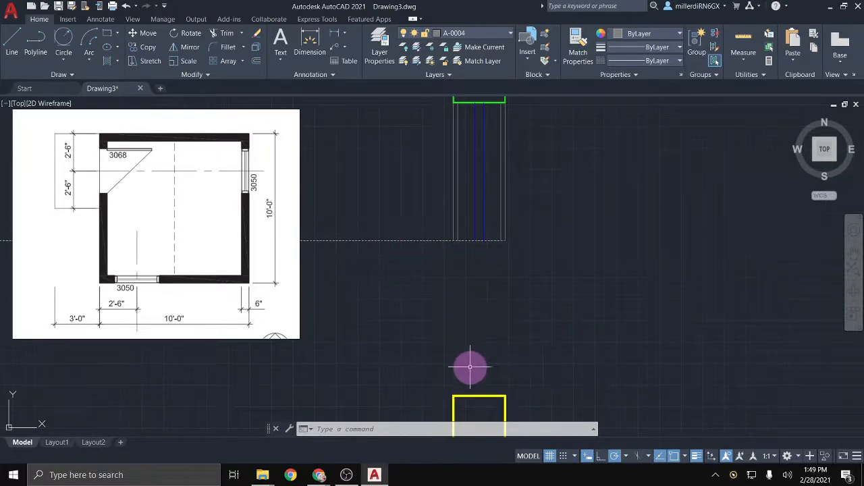
pyautogui.moveTo(571, 233); pyautogui.dragTo(566, 276, button='middle')
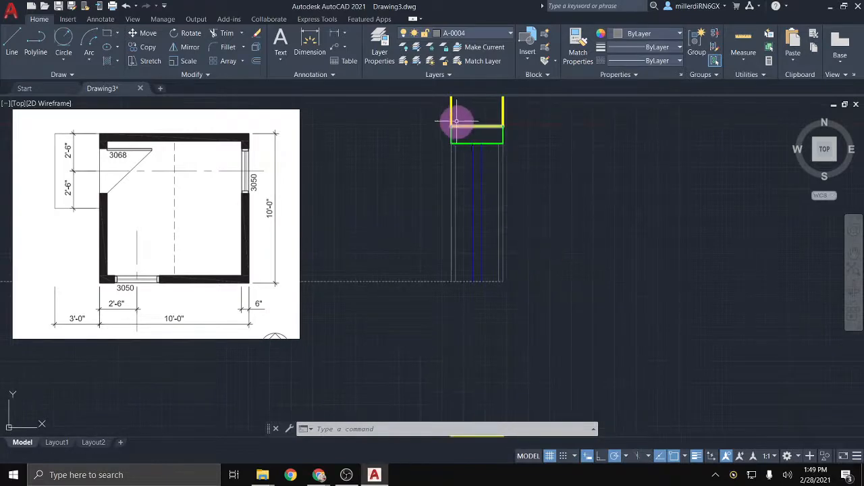
pyautogui.click(523, 241)
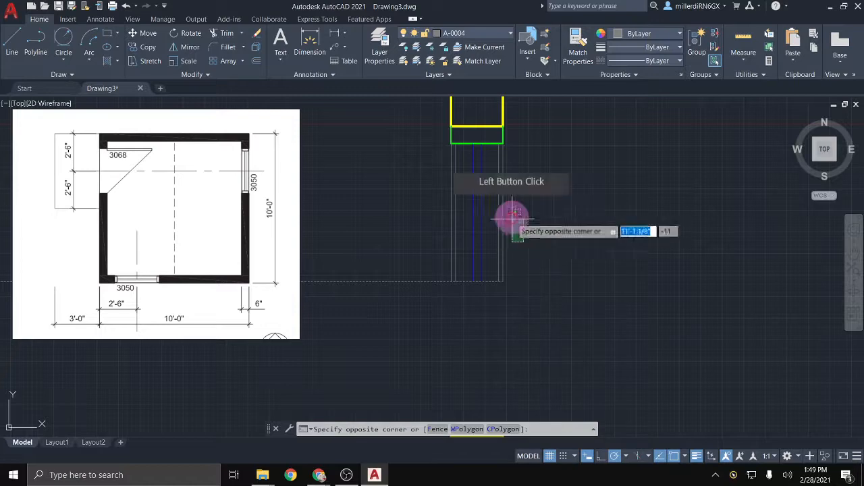
pyautogui.click(422, 138)
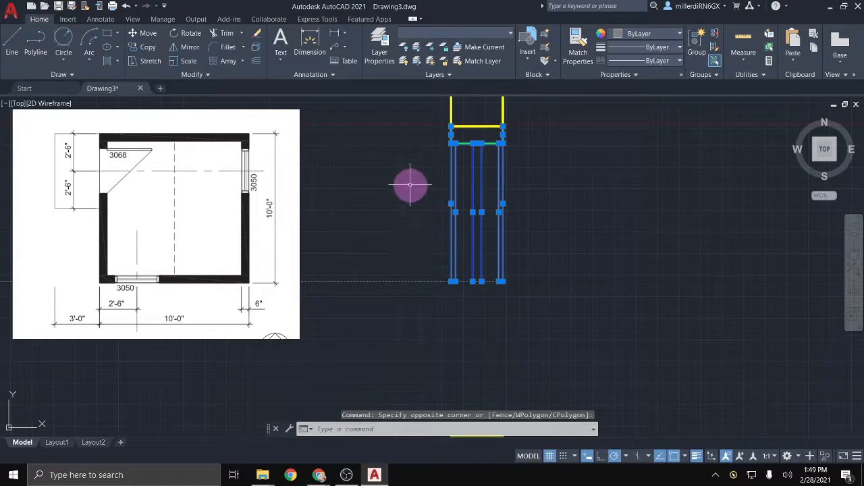
pyautogui.scroll(-2, 411, 257)
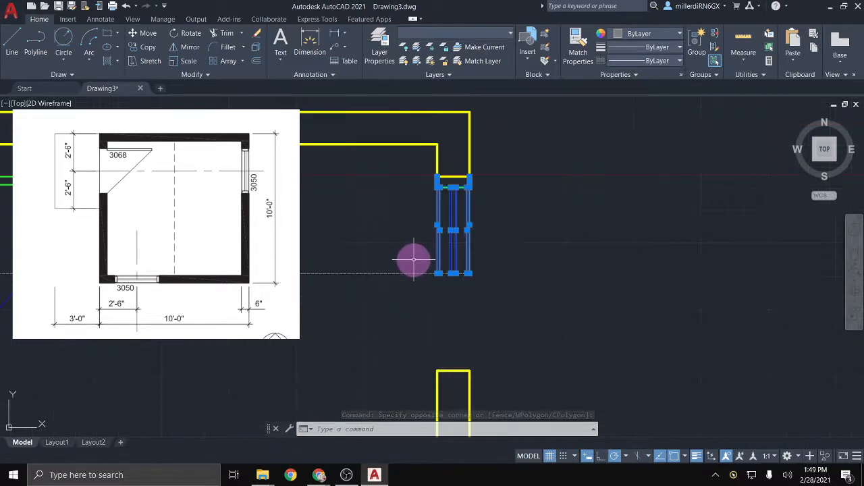
pyautogui.moveTo(410, 257); pyautogui.dragTo(396, 220, button='middle')
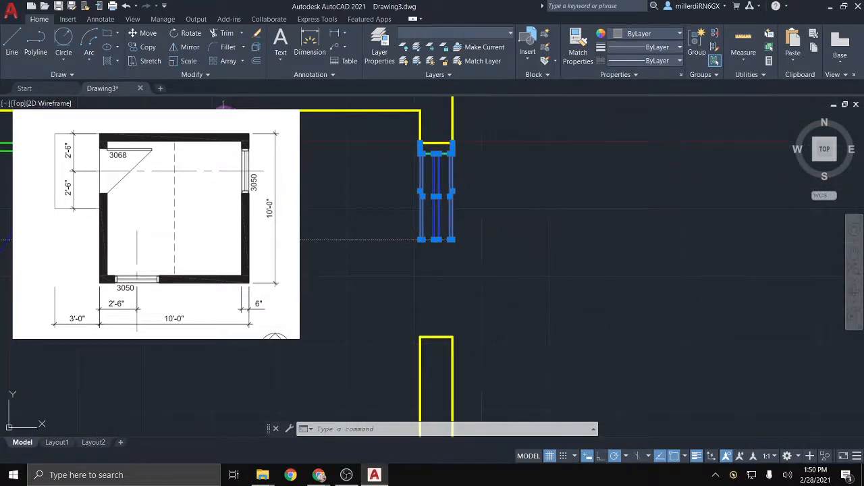
# Step: Mirror the window lines about a horizontal axis at their bottom end, keeping the originals
pyautogui.click(192, 49)
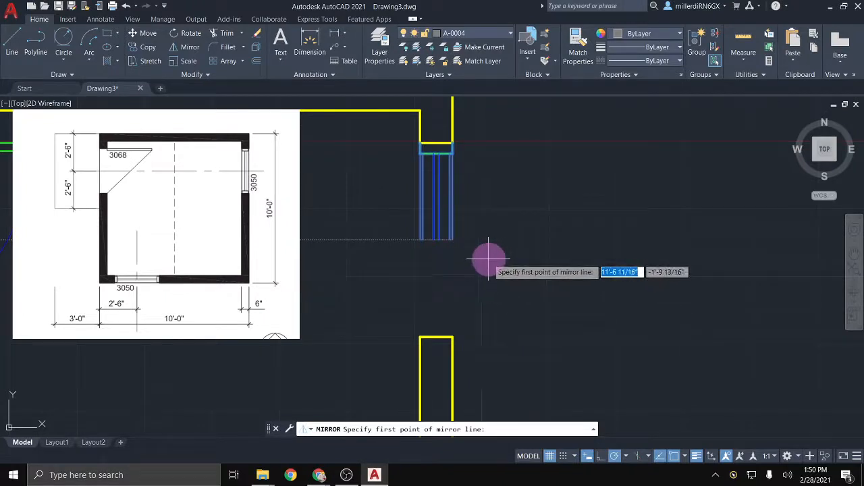
pyautogui.click(452, 239)
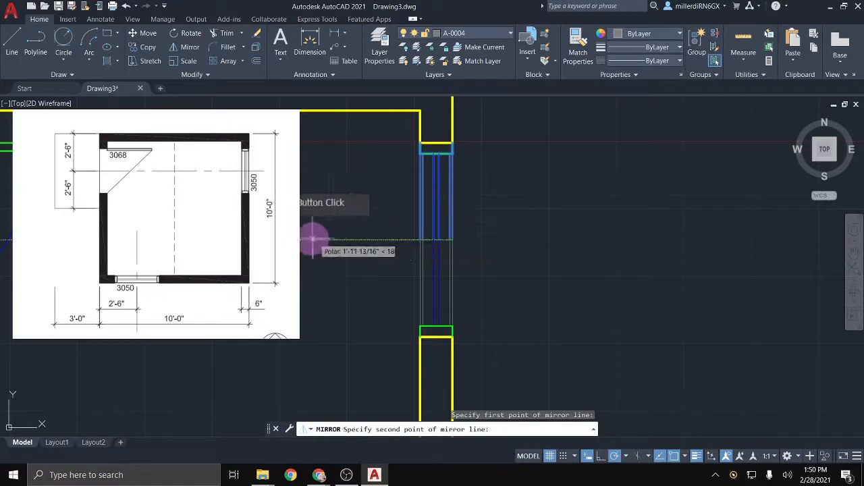
pyautogui.click(312, 239)
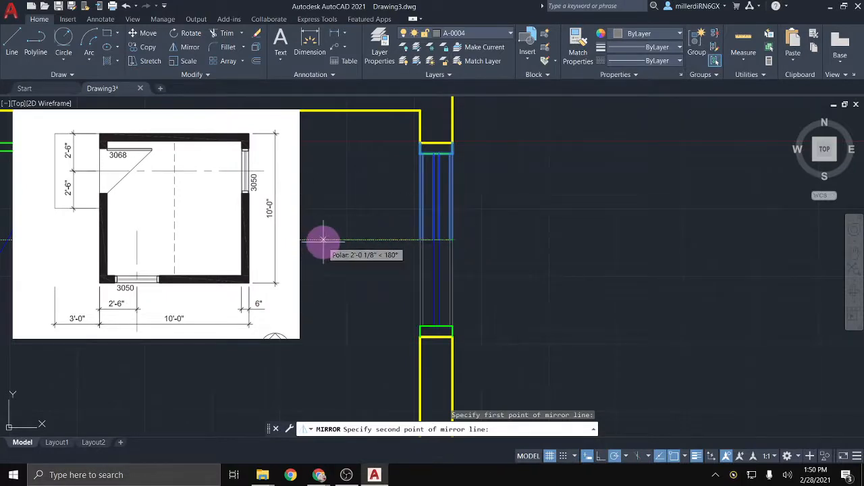
pyautogui.click(678, 240)
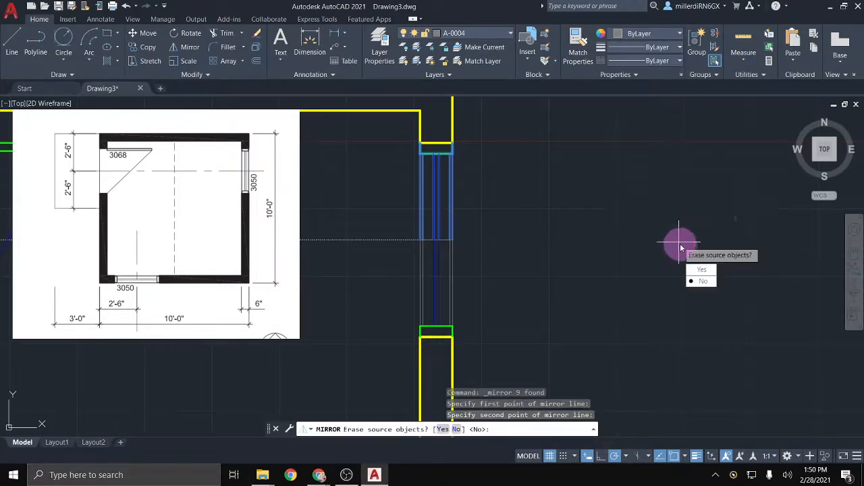
pyautogui.click(702, 286)
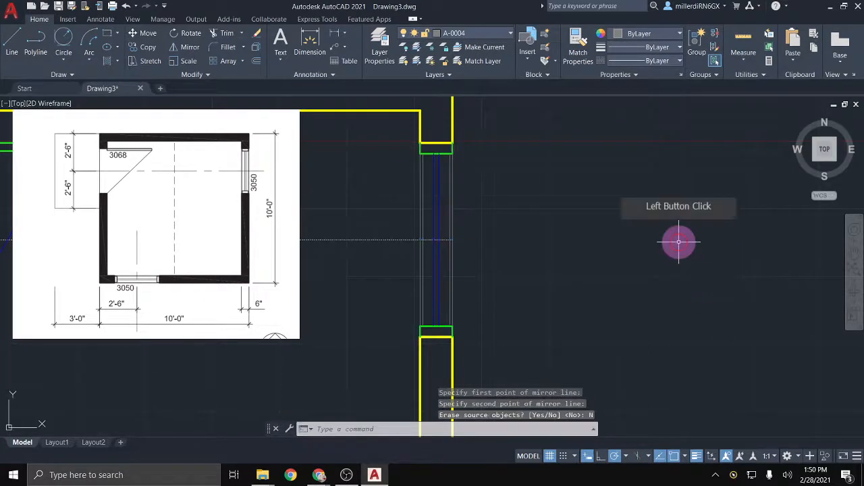
pyautogui.press('Escape')
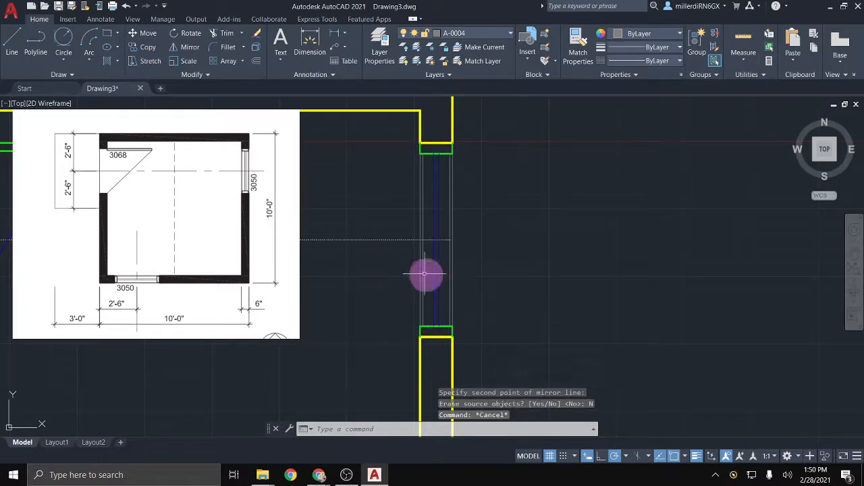
# Step: Crossing-select the right-wall window's lines, including its upper end, and launch Copy
pyautogui.scroll(2, 424, 274)
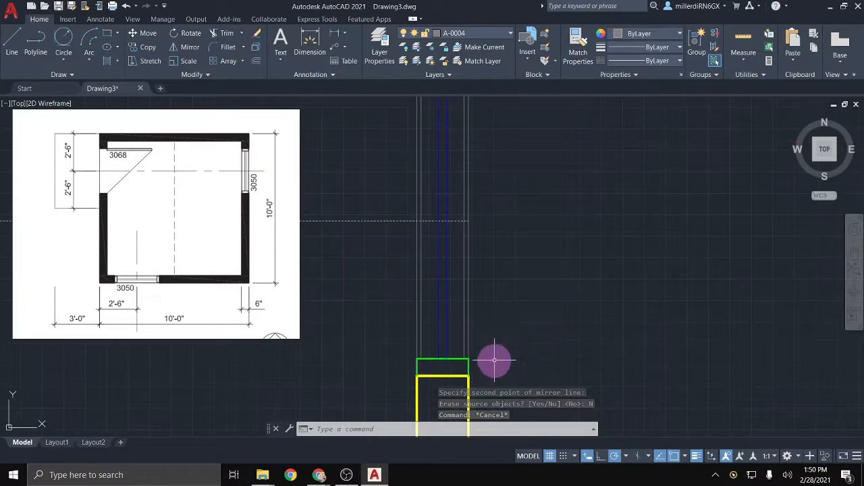
pyautogui.click(493, 362)
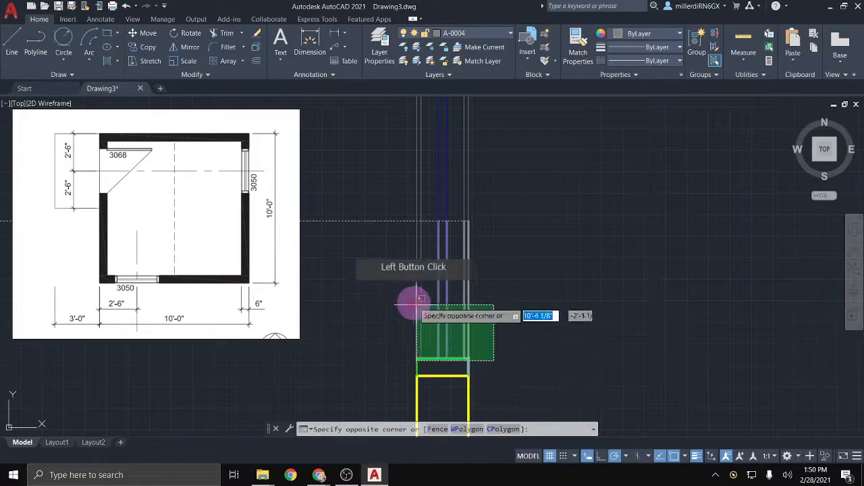
pyautogui.click(407, 247)
pyautogui.scroll(-2, 488, 193)
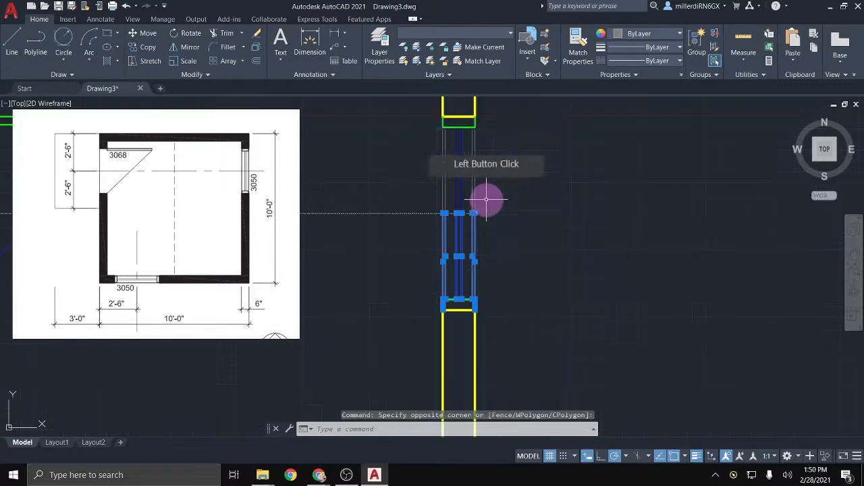
pyautogui.moveTo(489, 193)
pyautogui.mouseDown(button='middle')
pyautogui.moveTo(496, 170)
pyautogui.moveTo(510, 236)
pyautogui.mouseUp(button='middle')
pyautogui.click(509, 238)
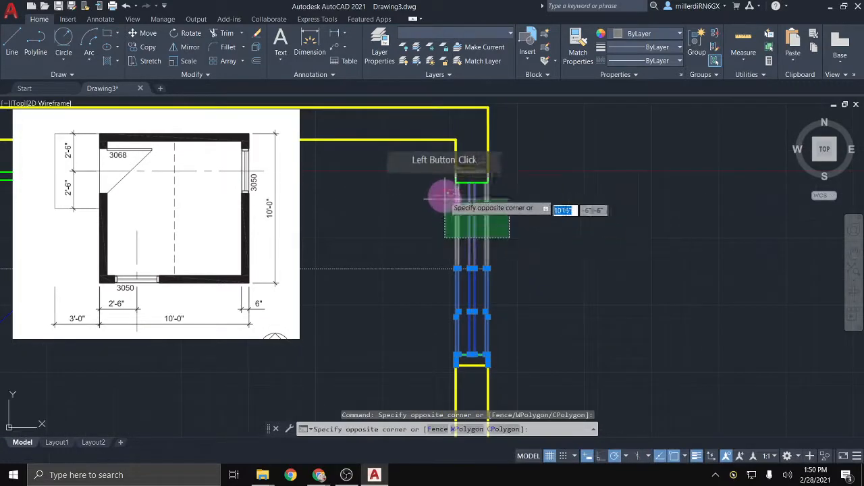
pyautogui.click(440, 178)
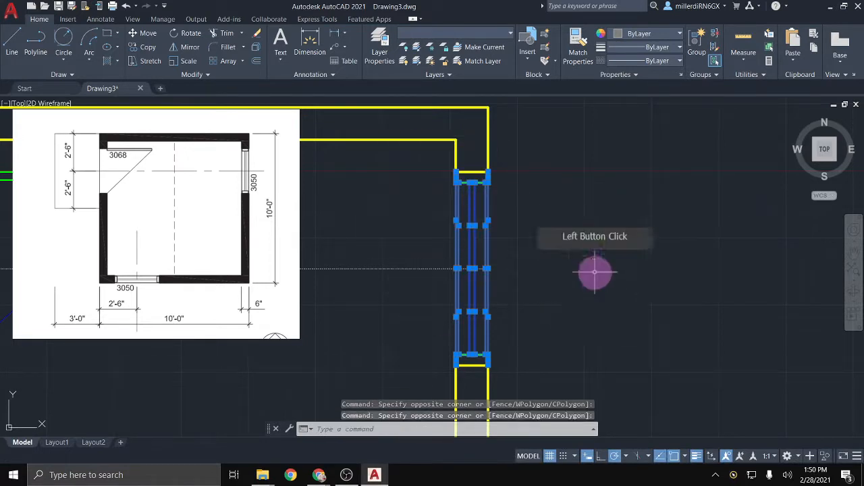
pyautogui.scroll(-5, 483, 272)
pyautogui.moveTo(392, 318); pyautogui.dragTo(403, 195, button='middle')
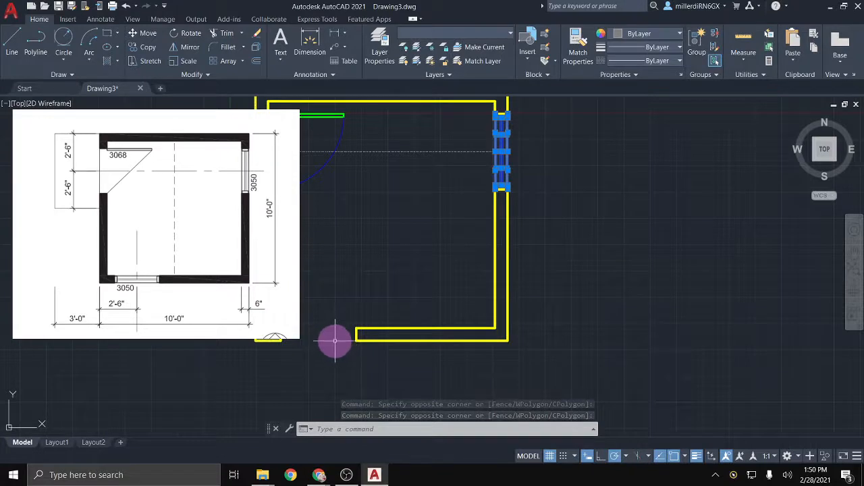
pyautogui.moveTo(347, 308)
pyautogui.mouseDown(button='middle')
pyautogui.moveTo(460, 328)
pyautogui.moveTo(475, 351)
pyautogui.mouseUp(button='middle')
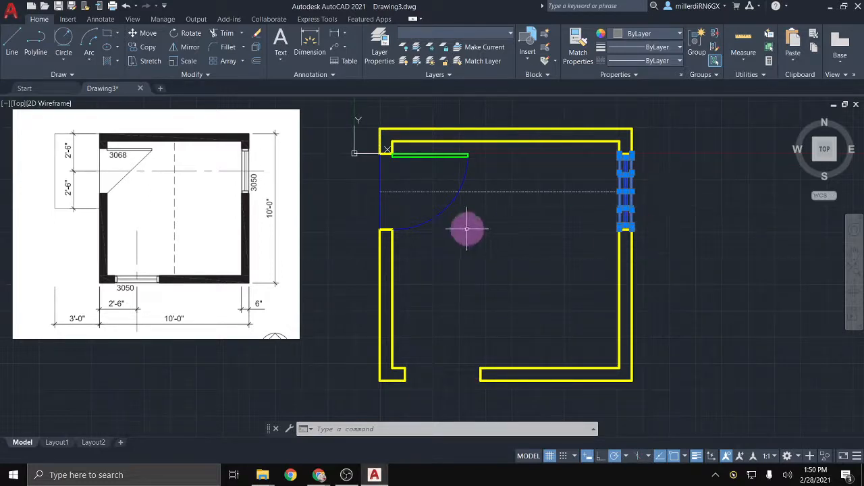
pyautogui.click(145, 48)
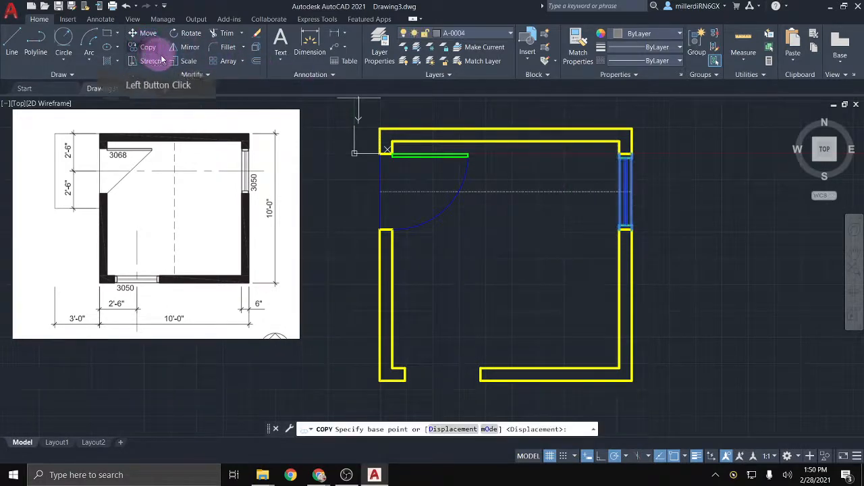
# Step: Copy the right-wall window from its corner to a spot below the bottom wall
pyautogui.click(620, 227)
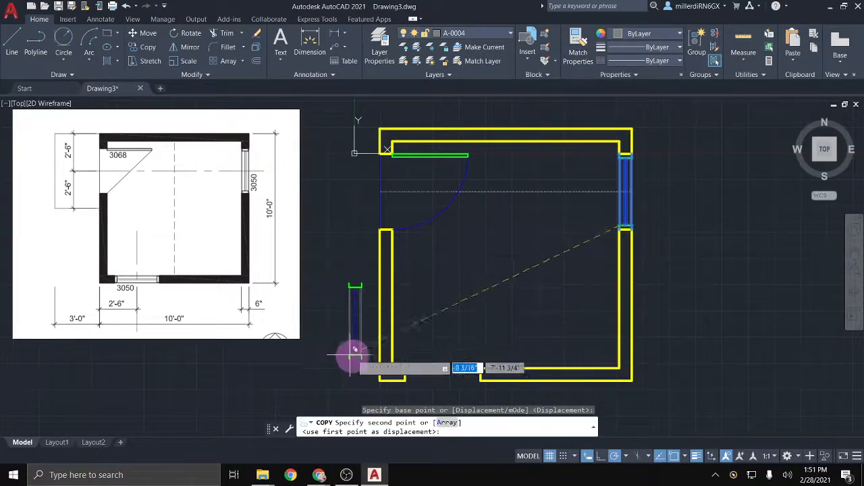
pyautogui.moveTo(338, 356)
pyautogui.mouseDown(button='middle')
pyautogui.moveTo(325, 282)
pyautogui.moveTo(331, 218)
pyautogui.mouseUp(button='middle')
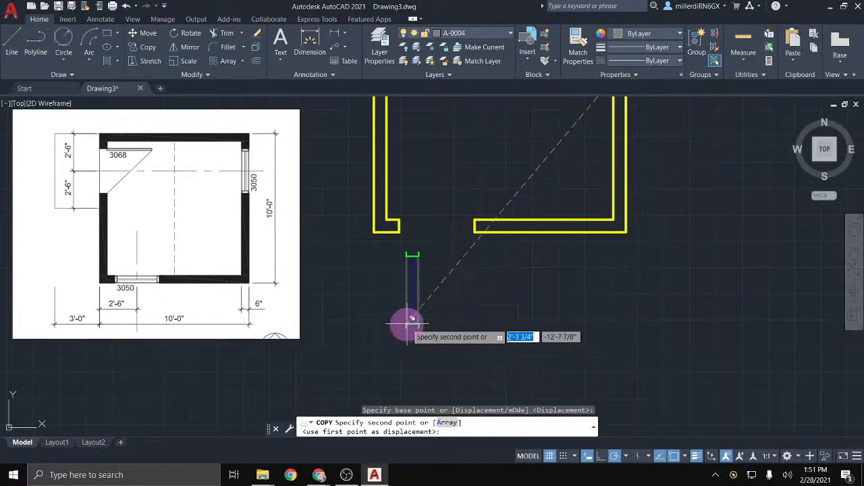
pyautogui.click(412, 319)
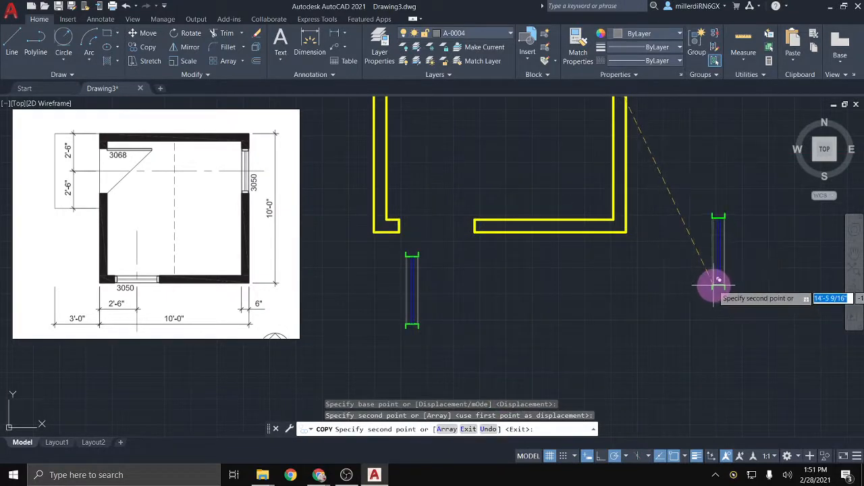
pyautogui.press('Escape')
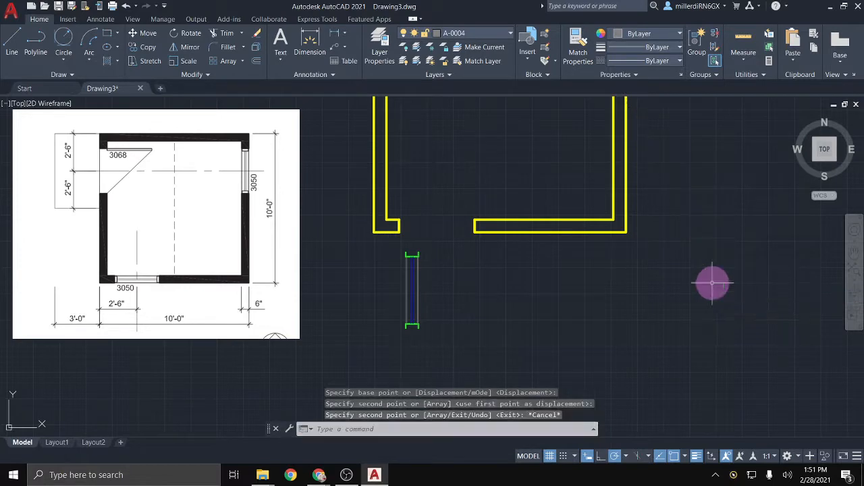
# Step: Rotate the window copy 90° about its top end so it lies horizontal
pyautogui.click(457, 347)
pyautogui.click(383, 241)
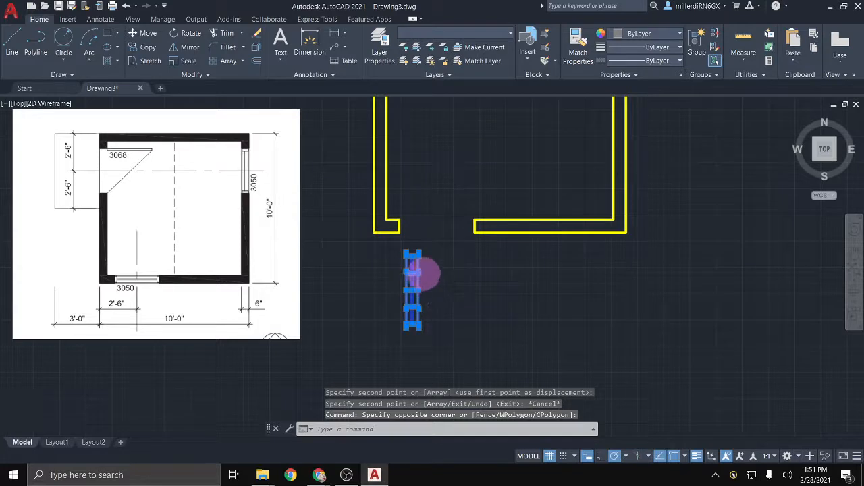
pyautogui.scroll(2, 413, 273)
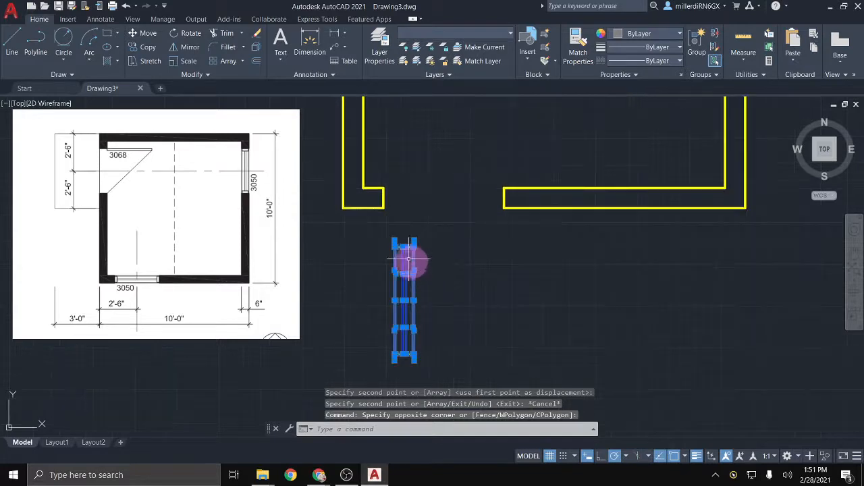
pyautogui.click(185, 36)
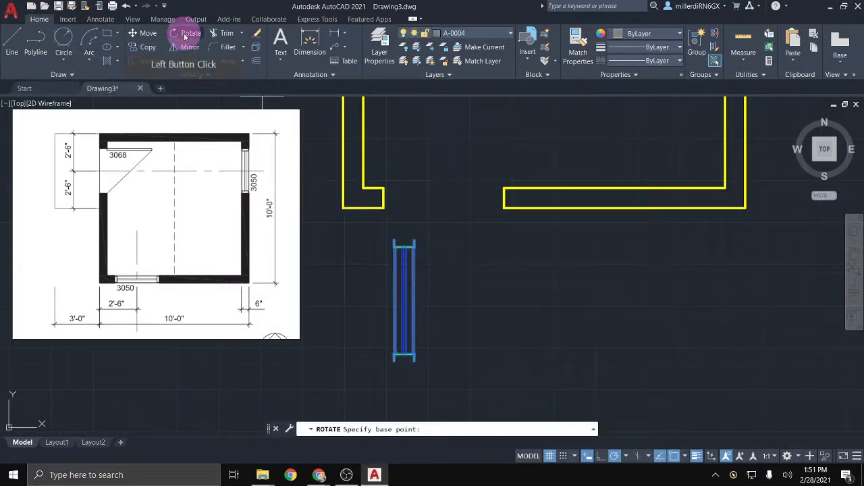
pyautogui.click(394, 239)
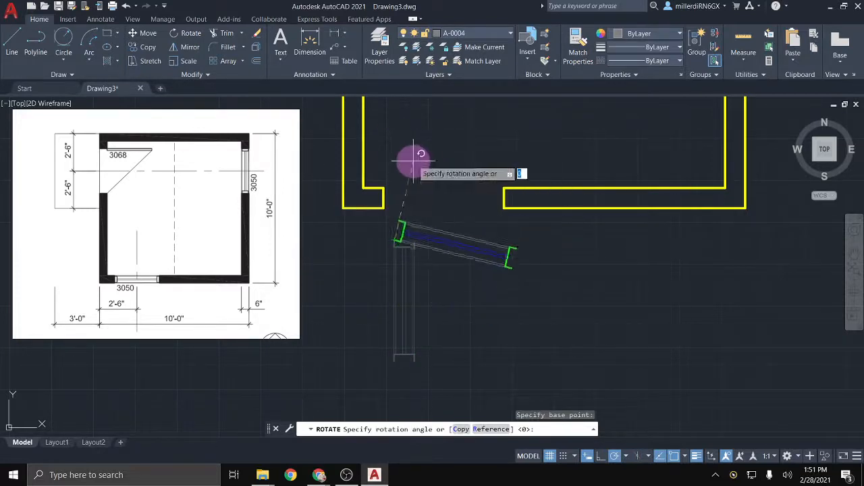
pyautogui.click(395, 157)
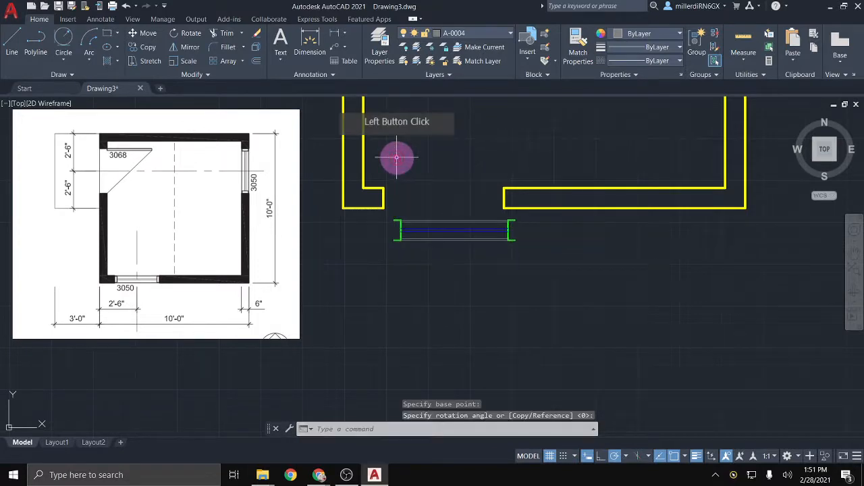
pyautogui.scroll(2, 545, 232)
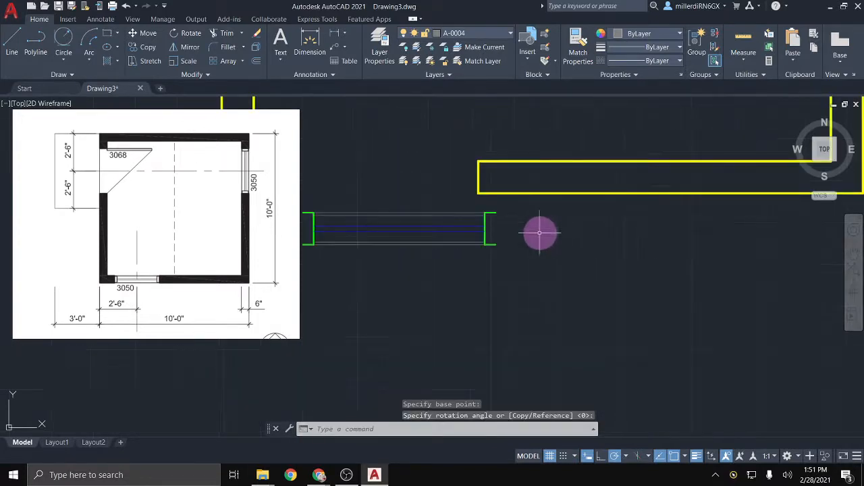
pyautogui.click(521, 276)
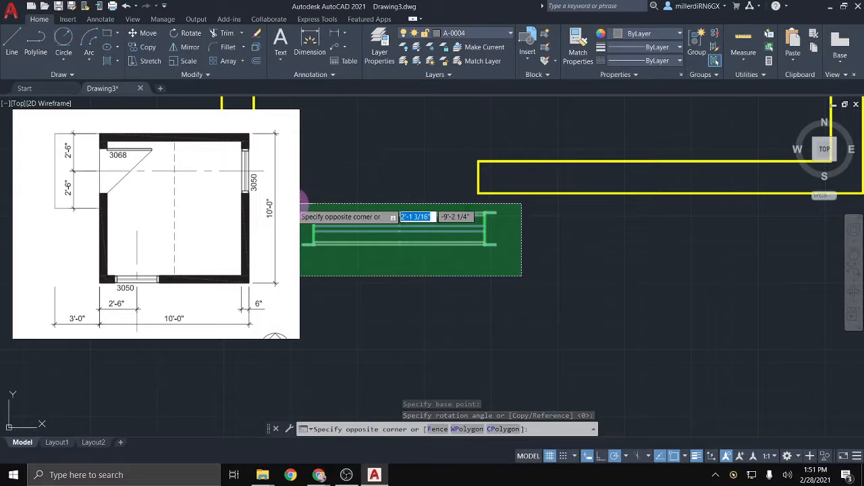
pyautogui.click(301, 183)
pyautogui.moveTo(389, 243); pyautogui.dragTo(524, 291, button='middle')
pyautogui.scroll(2, 551, 276)
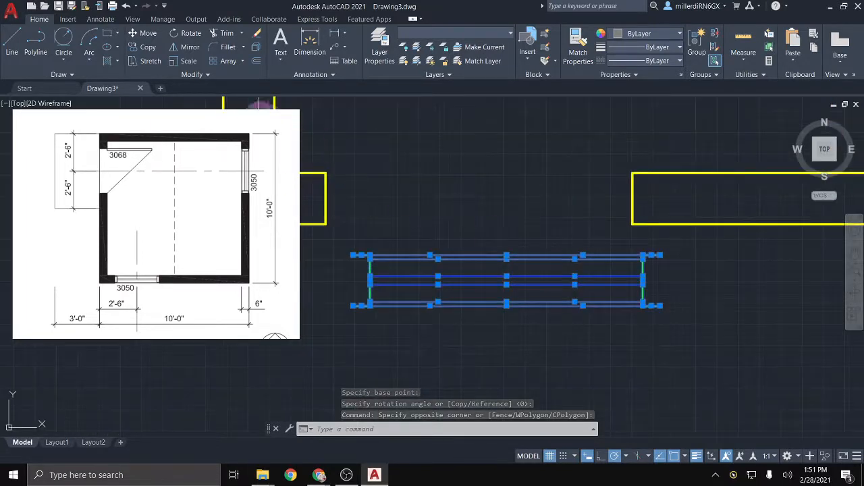
pyautogui.click(189, 67)
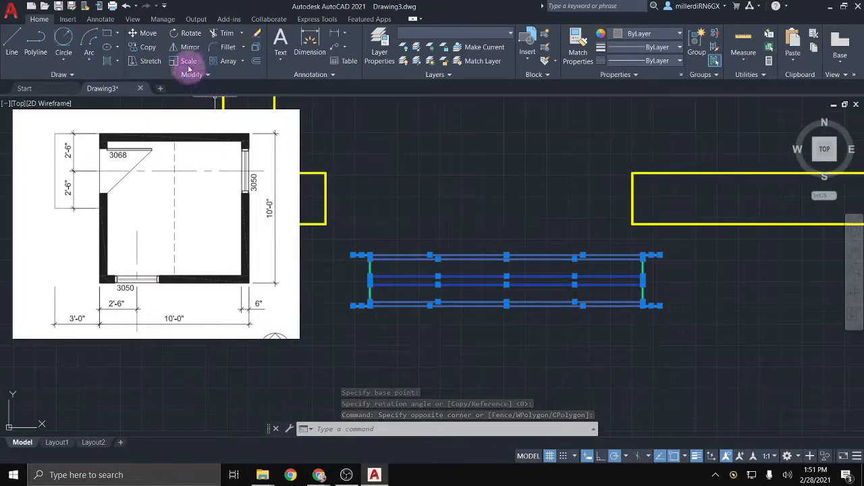
# Step: Move the horizontal window by its left end into the bottom wall opening
pyautogui.click(146, 35)
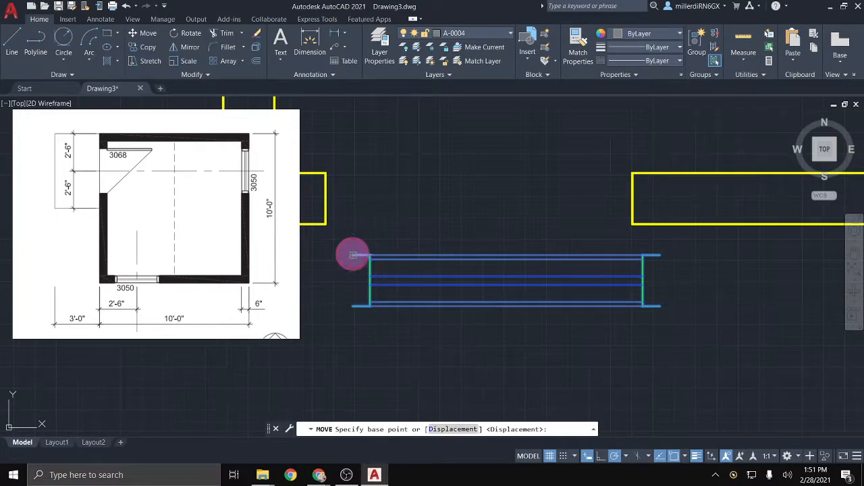
pyautogui.click(351, 254)
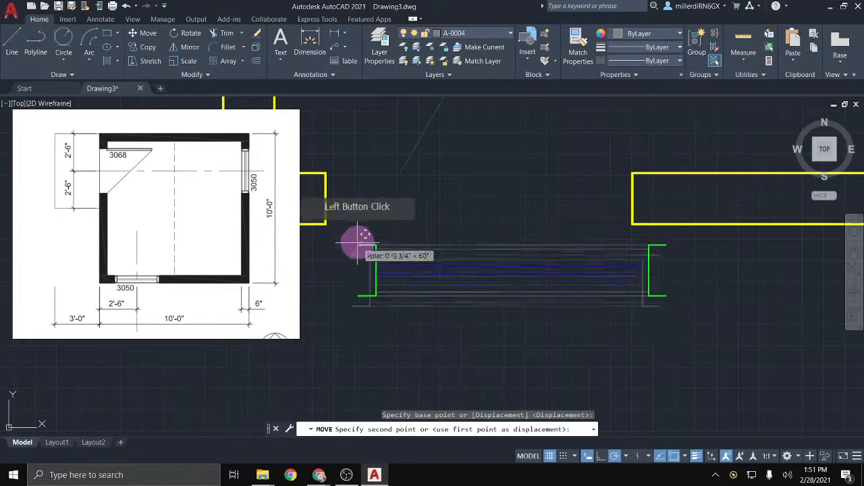
pyautogui.click(333, 165)
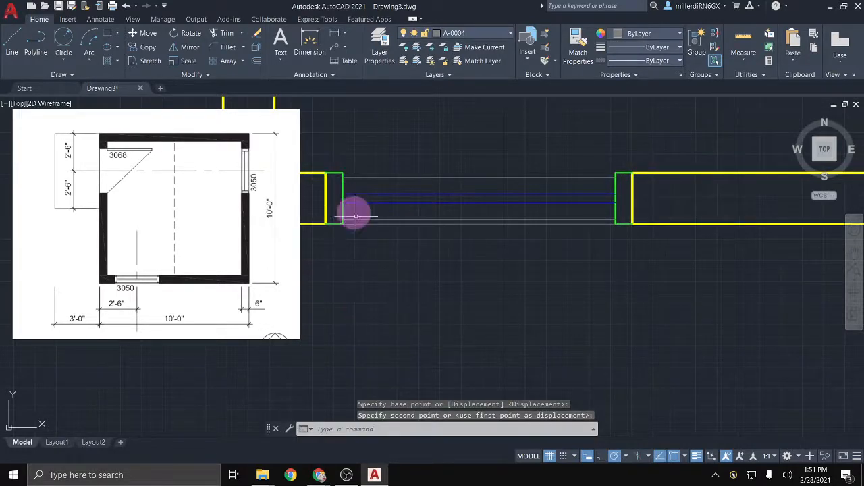
pyautogui.scroll(-1, 440, 280)
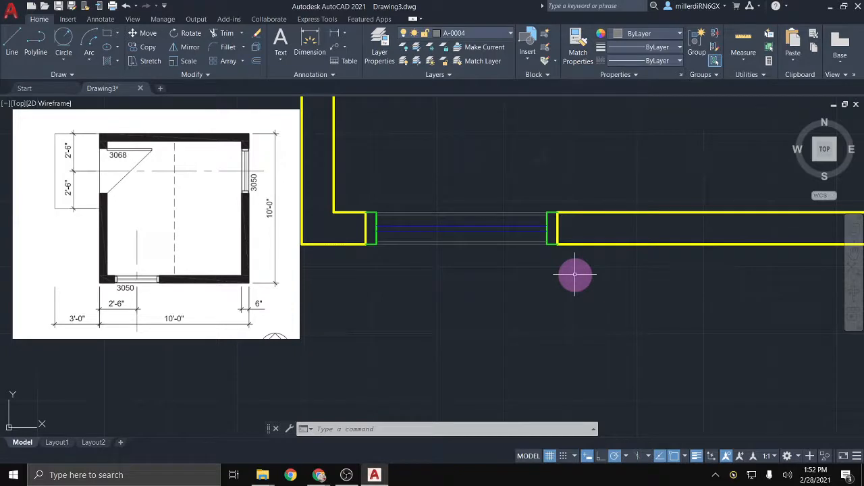
pyautogui.scroll(-5, 601, 201)
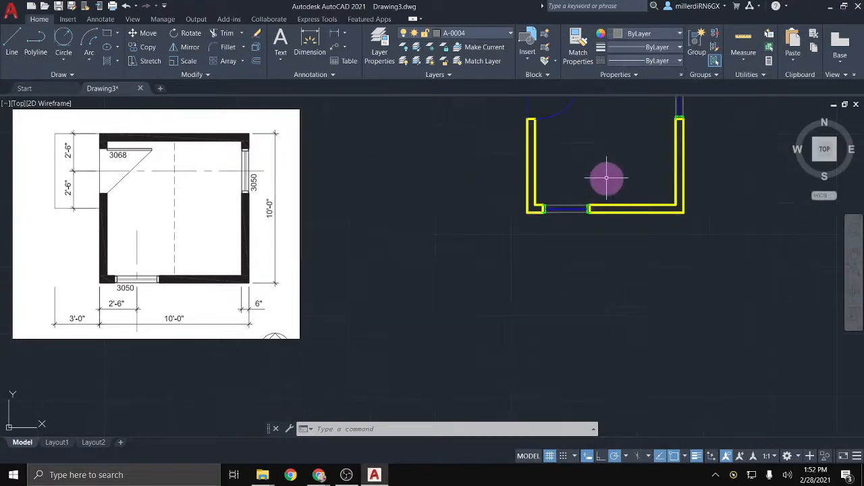
pyautogui.moveTo(607, 178); pyautogui.dragTo(565, 256, button='middle')
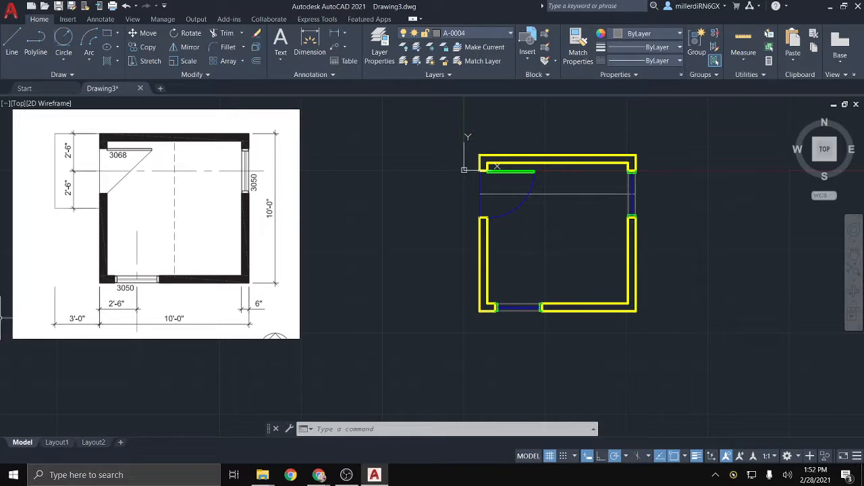
pyautogui.scroll(2, 534, 196)
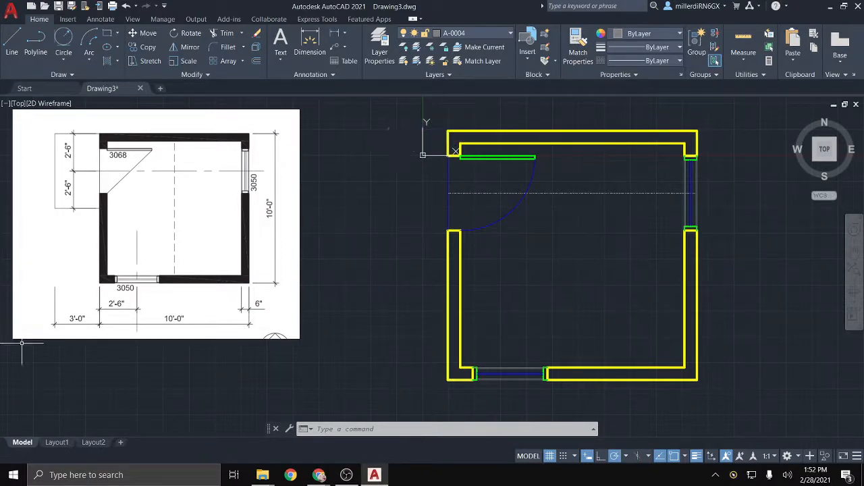
pyautogui.hotkey('alt', 'Tab')
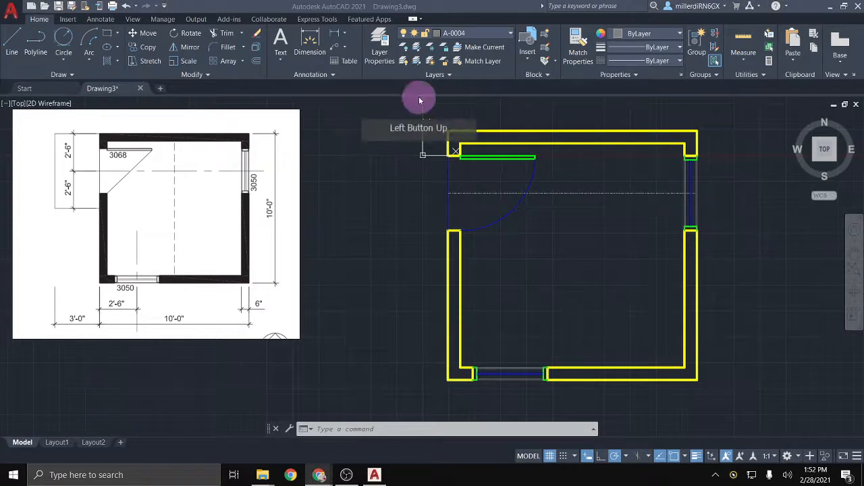
# Step: Make A-0003 the current layer
pyautogui.click(477, 32)
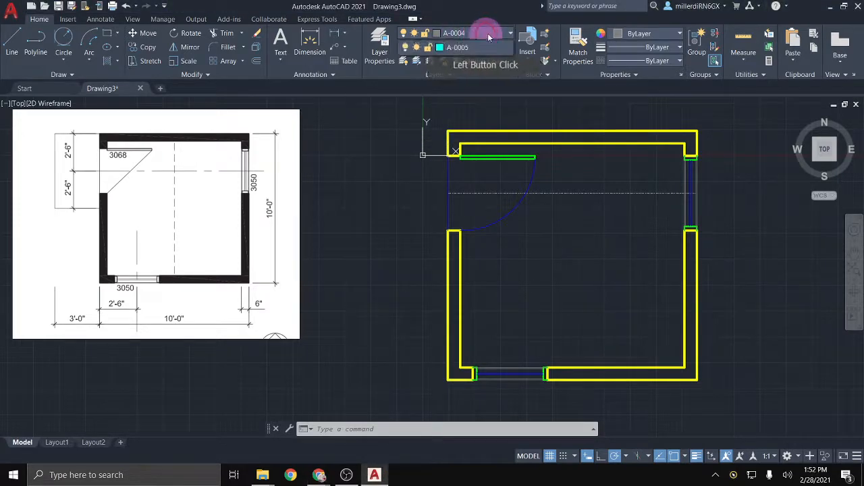
pyautogui.click(487, 34)
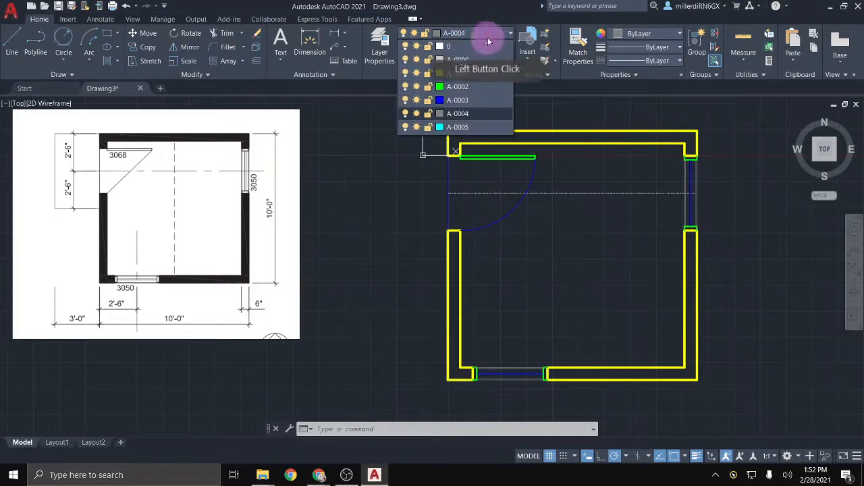
pyautogui.click(465, 101)
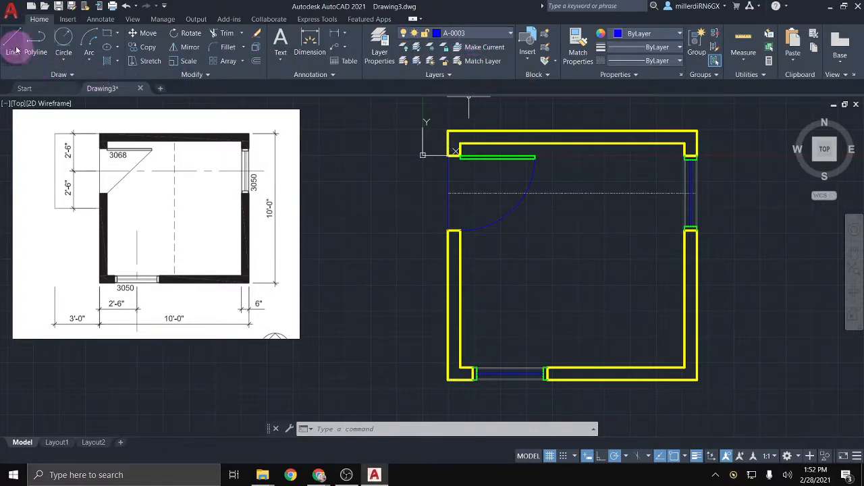
# Step: Draw a 3' by 5' polyline outline outward from the left wall beside the door
pyautogui.click(40, 41)
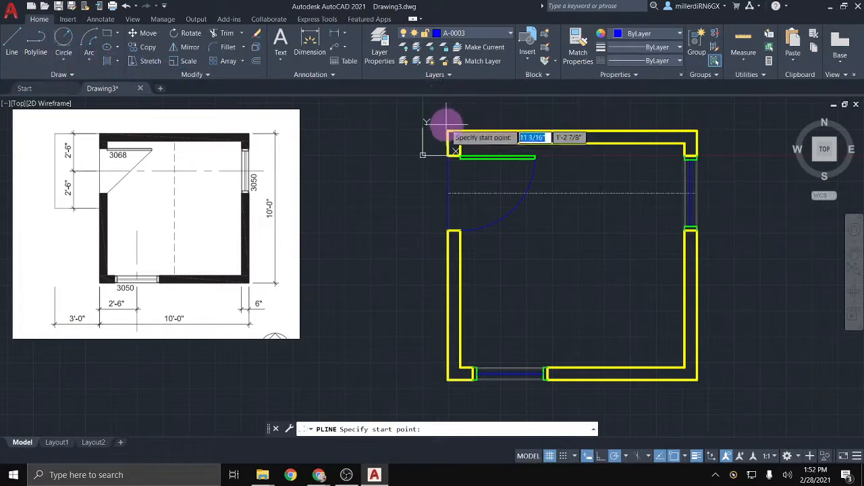
pyautogui.click(448, 132)
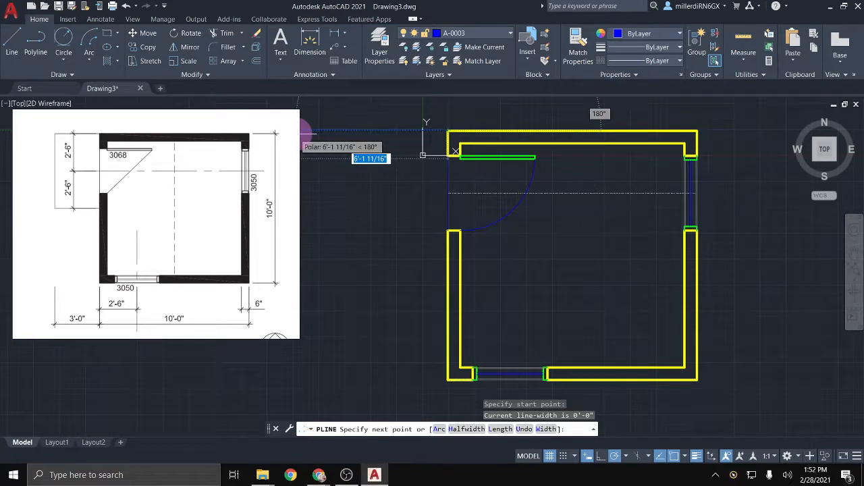
pyautogui.write("3'")
pyautogui.press('Return')
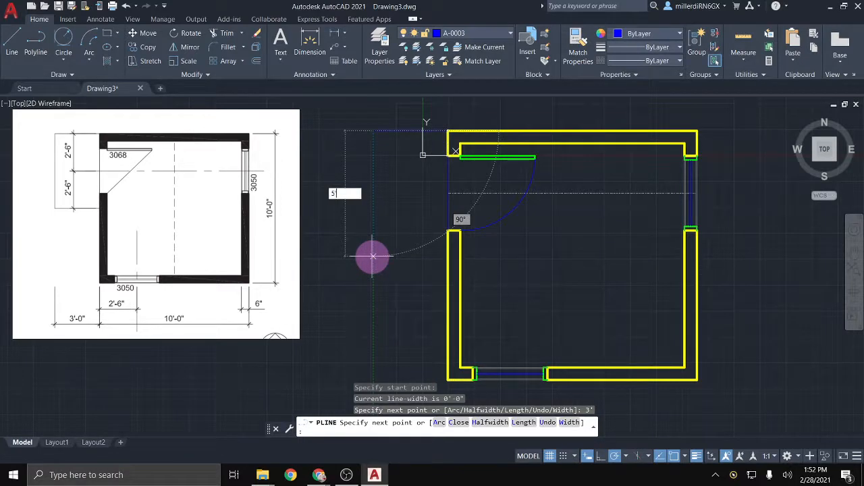
pyautogui.press('Return')
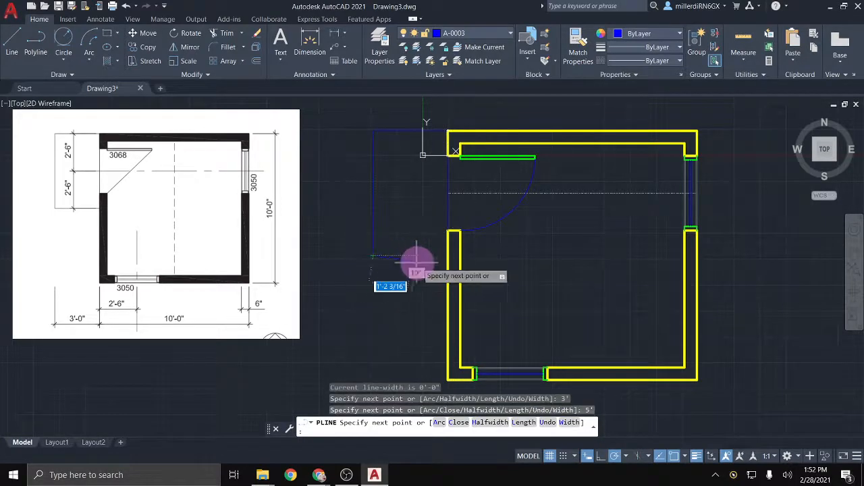
pyautogui.click(446, 254)
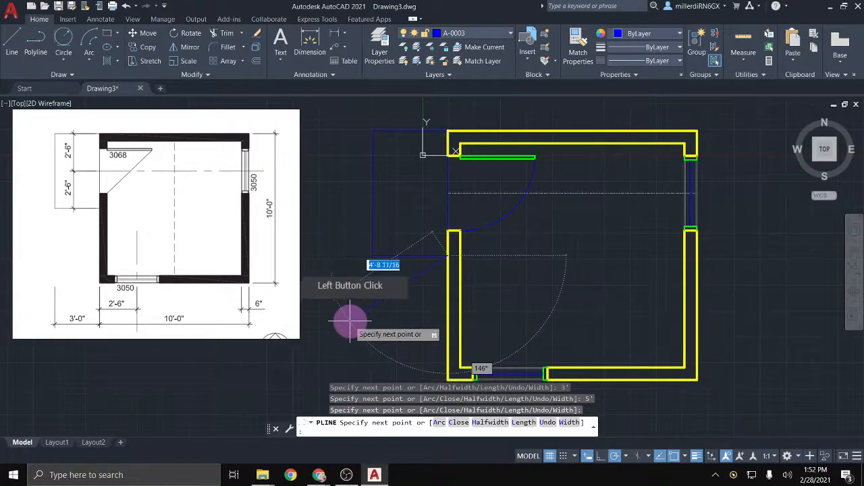
pyautogui.press('Escape')
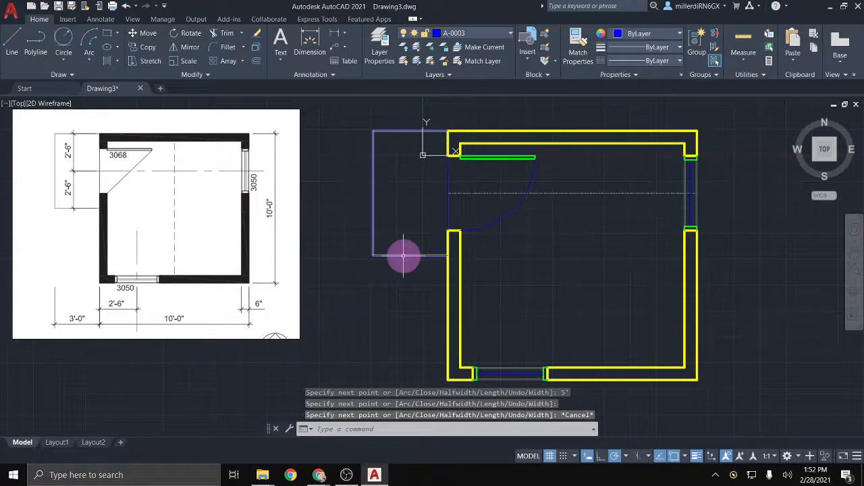
pyautogui.moveTo(404, 256)
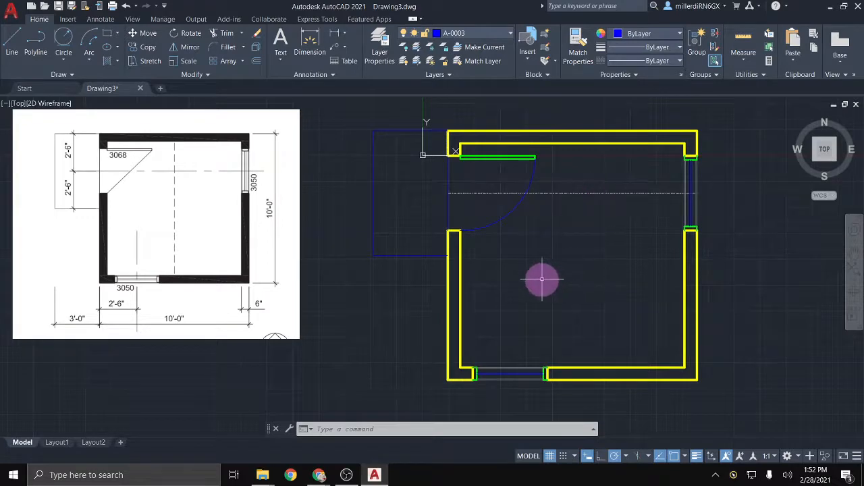
pyautogui.moveTo(571, 256); pyautogui.dragTo(436, 267, button='middle')
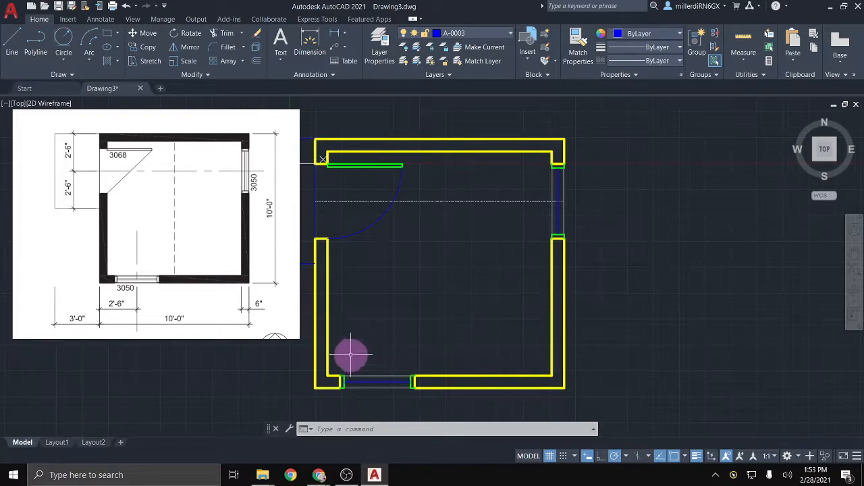
# Step: Make A-0004 the current layer and start a SOLID pattern hatch
pyautogui.click(476, 33)
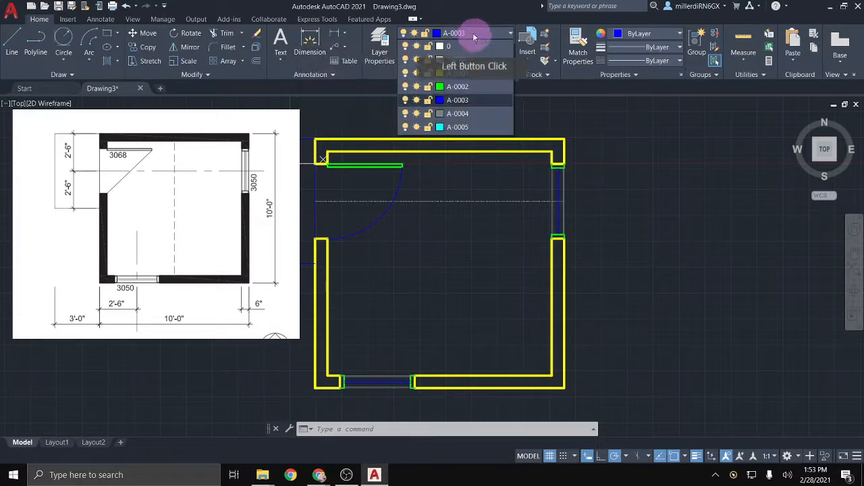
pyautogui.click(466, 113)
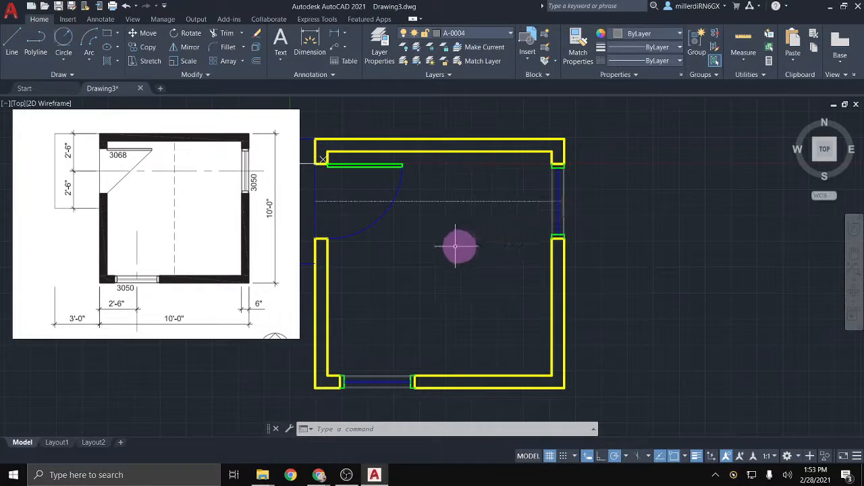
pyautogui.click(108, 61)
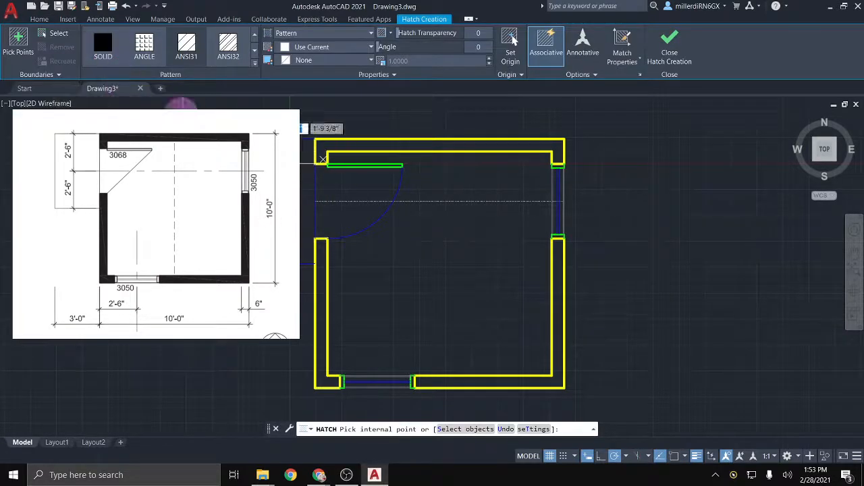
pyautogui.click(104, 52)
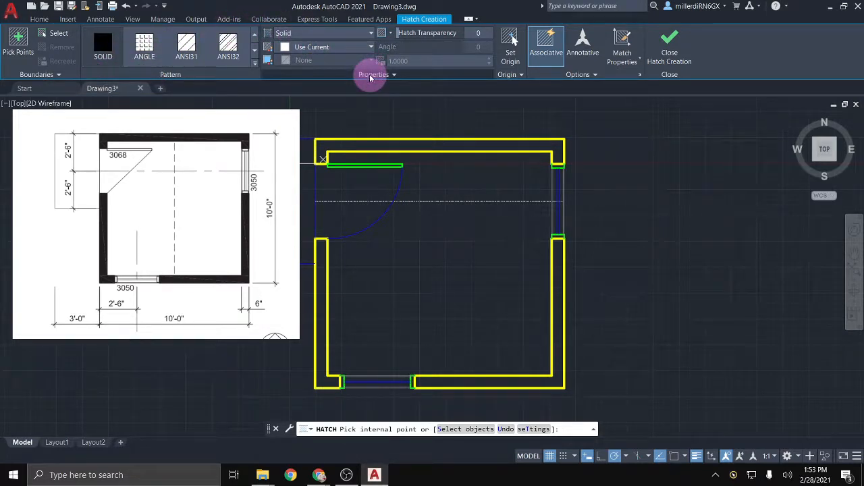
# Step: Leave the hatch colour and hatch layer set to Use Current
pyautogui.click(324, 49)
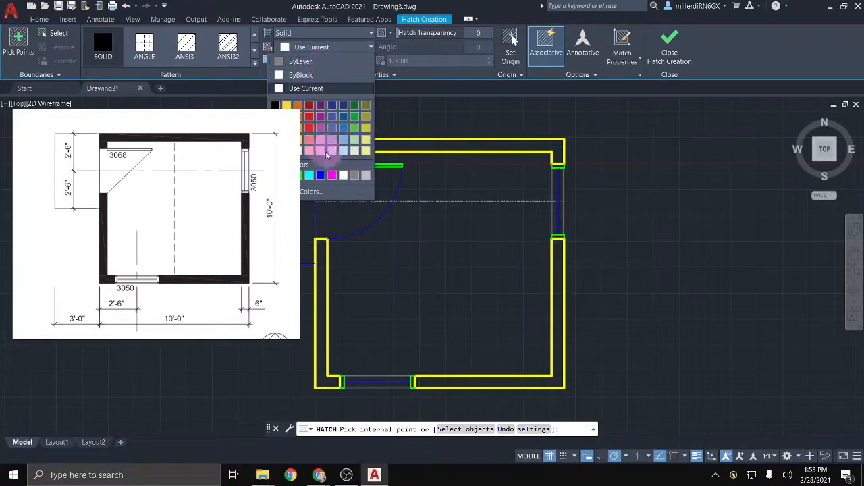
pyautogui.click(319, 49)
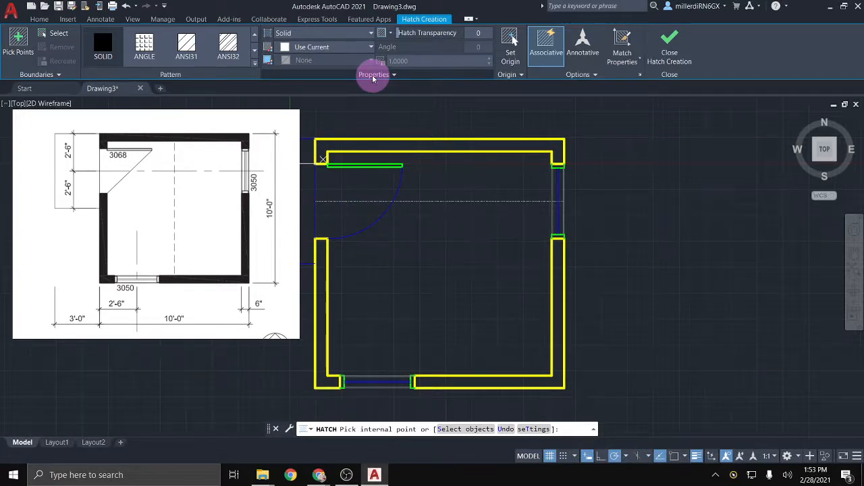
pyautogui.click(373, 76)
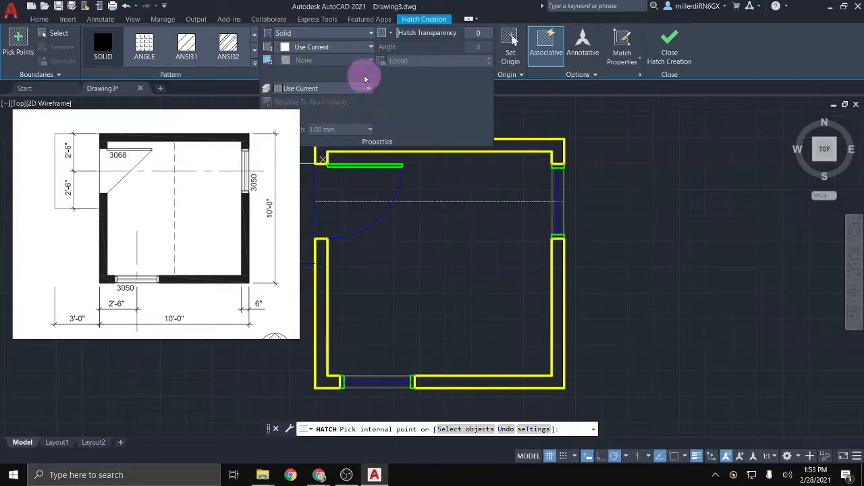
pyautogui.click(365, 89)
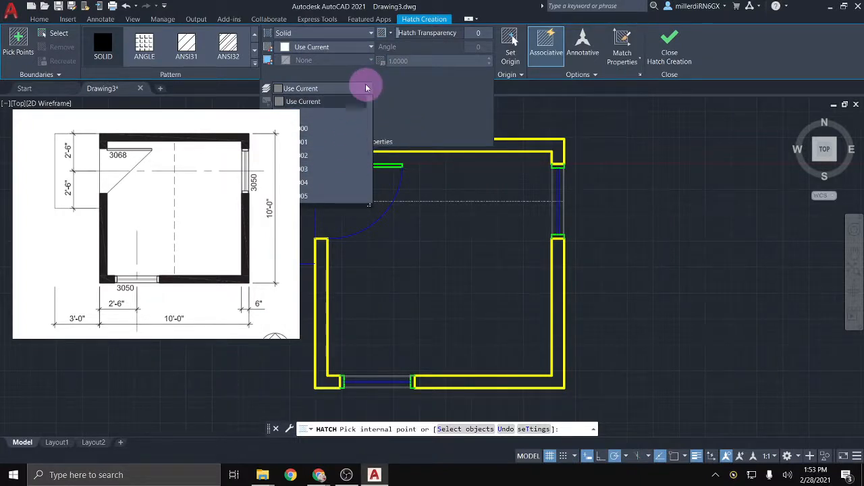
pyautogui.click(326, 183)
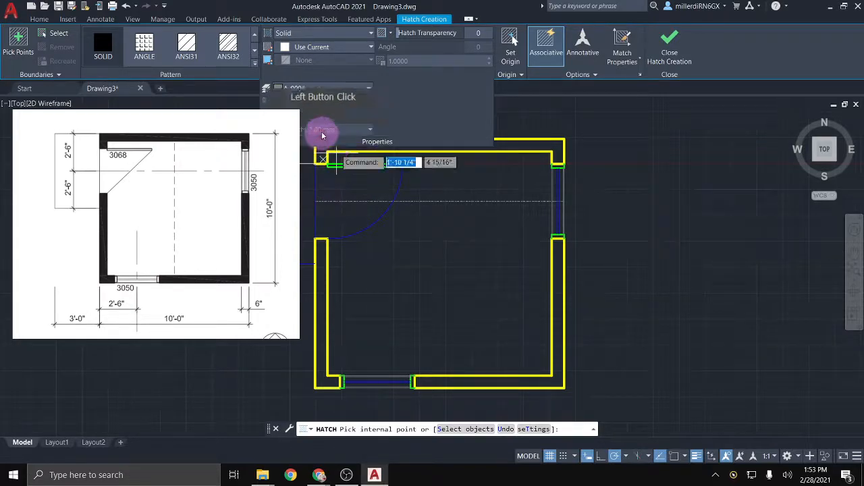
pyautogui.click(355, 91)
pyautogui.click(338, 103)
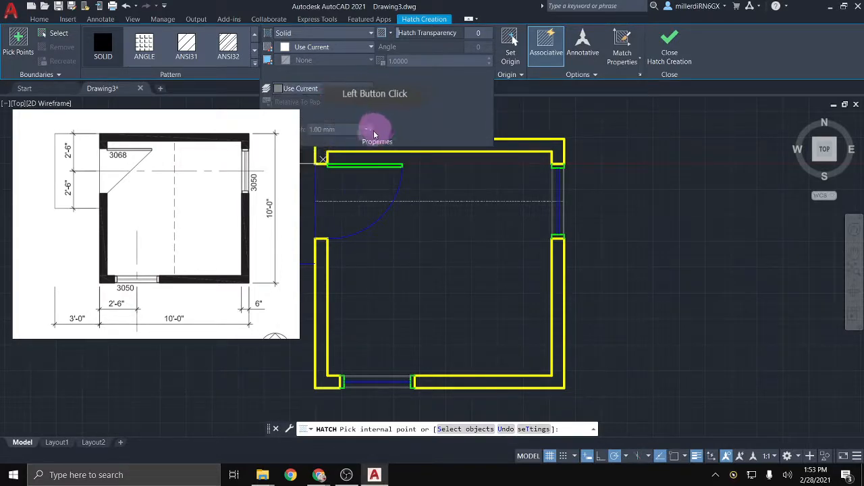
pyautogui.click(377, 143)
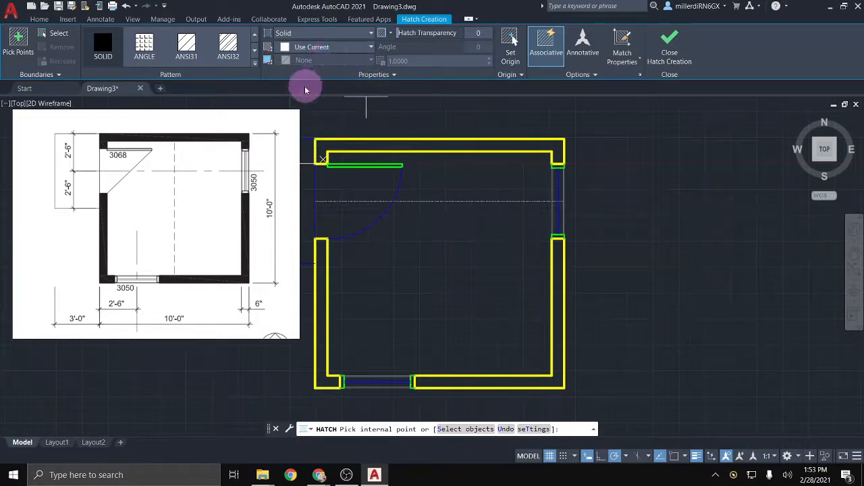
# Step: Fill the top, left, bottom and right walls with the solid hatch
pyautogui.click(321, 144)
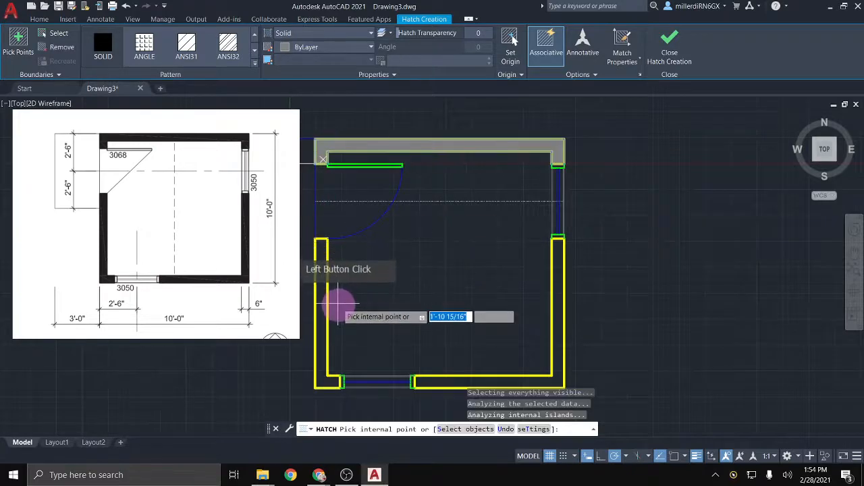
pyautogui.click(324, 291)
pyautogui.click(475, 377)
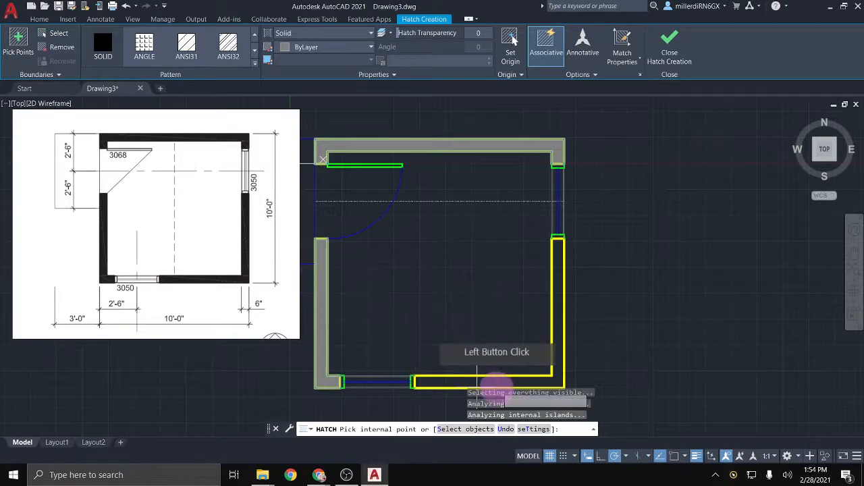
pyautogui.click(559, 347)
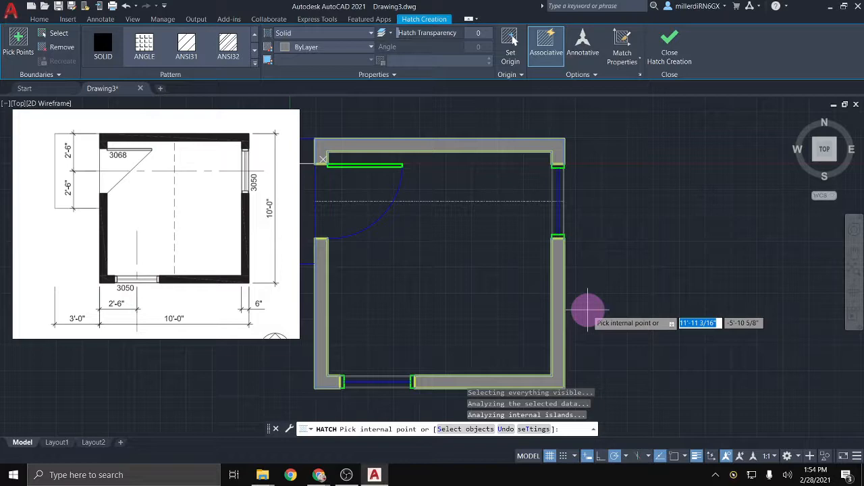
pyautogui.press('Escape')
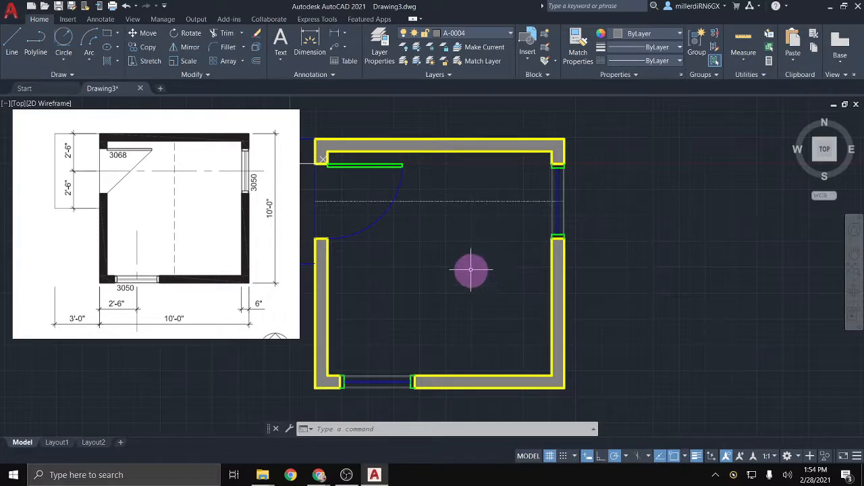
# Step: Pan to the open space below the plan and check the elevation reference in the browser
pyautogui.scroll(-2, 478, 279)
pyautogui.moveTo(482, 305)
pyautogui.mouseDown(button='middle')
pyautogui.moveTo(534, 202)
pyautogui.moveTo(565, 187)
pyautogui.mouseUp(button='middle')
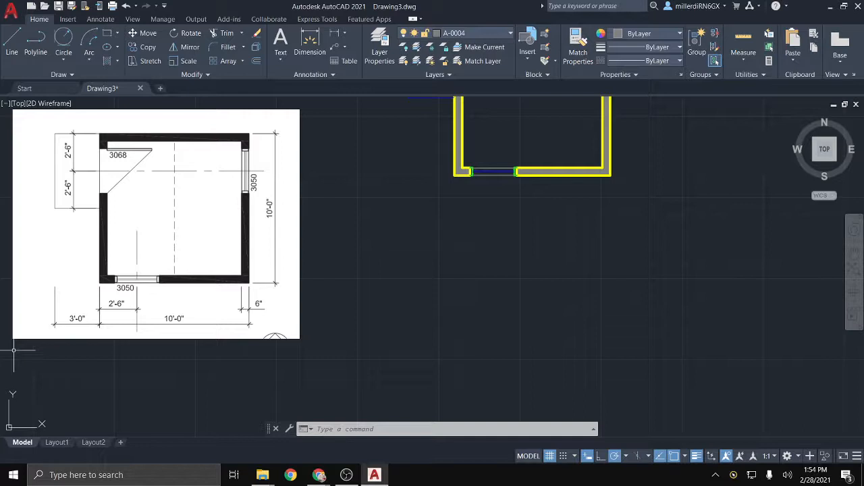
pyautogui.hotkey('alt', 'Tab')
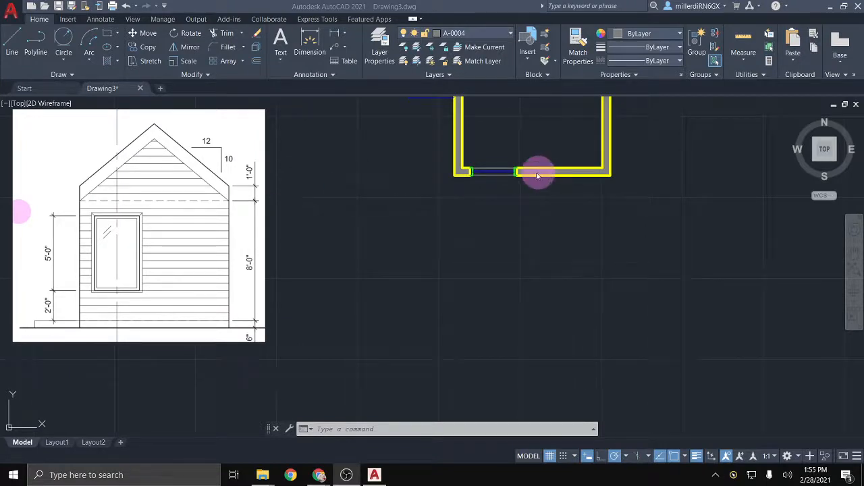
pyautogui.moveTo(500, 210); pyautogui.dragTo(353, 260, button='middle')
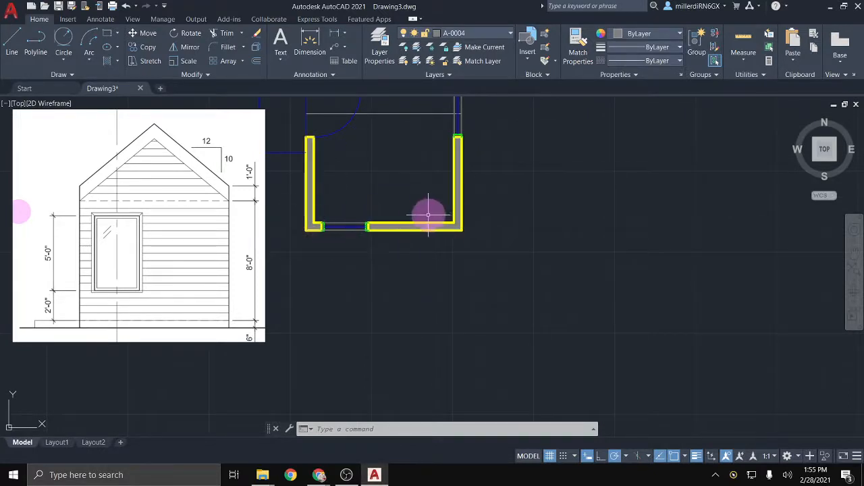
pyautogui.moveTo(428, 218); pyautogui.dragTo(436, 256, button='middle')
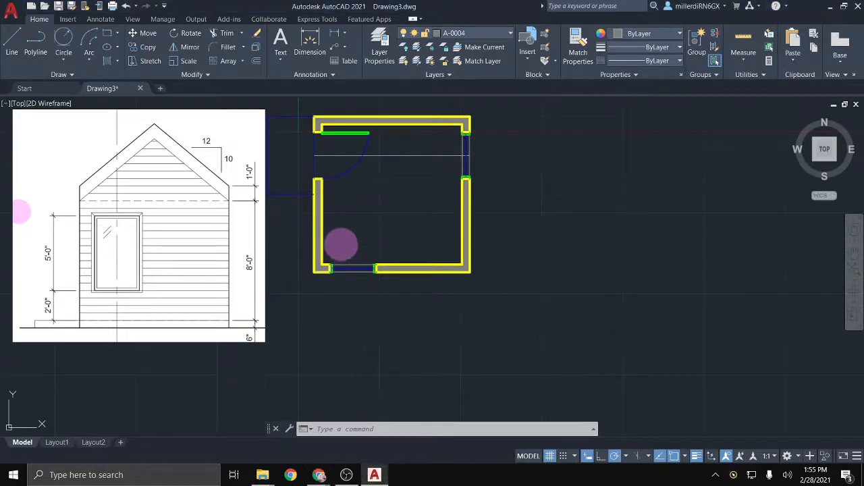
pyautogui.moveTo(337, 294); pyautogui.dragTo(309, 212, button='middle')
pyautogui.scroll(3, 309, 212)
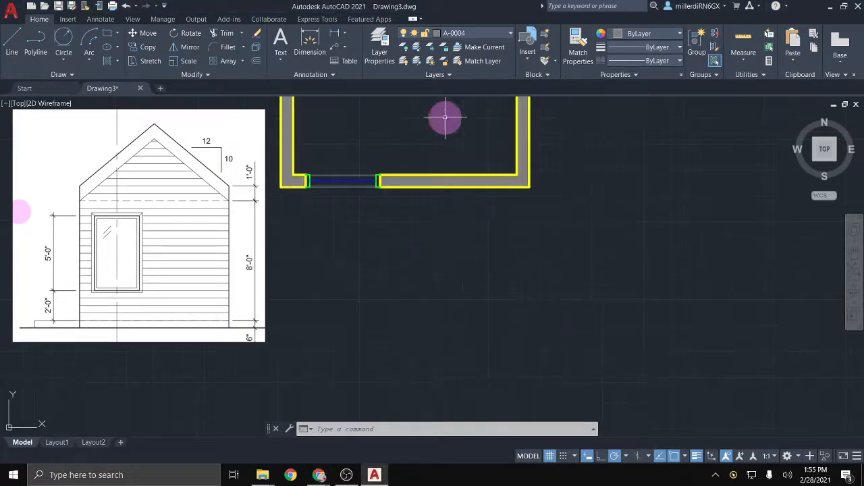
pyautogui.click(474, 33)
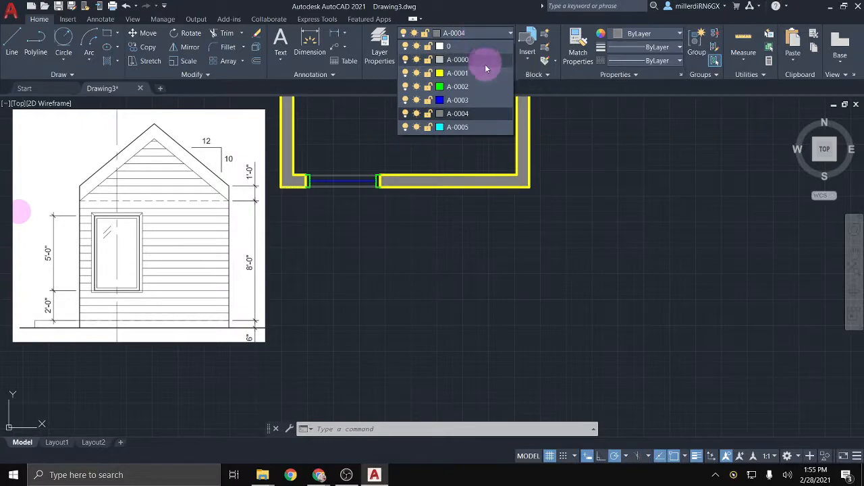
pyautogui.click(459, 61)
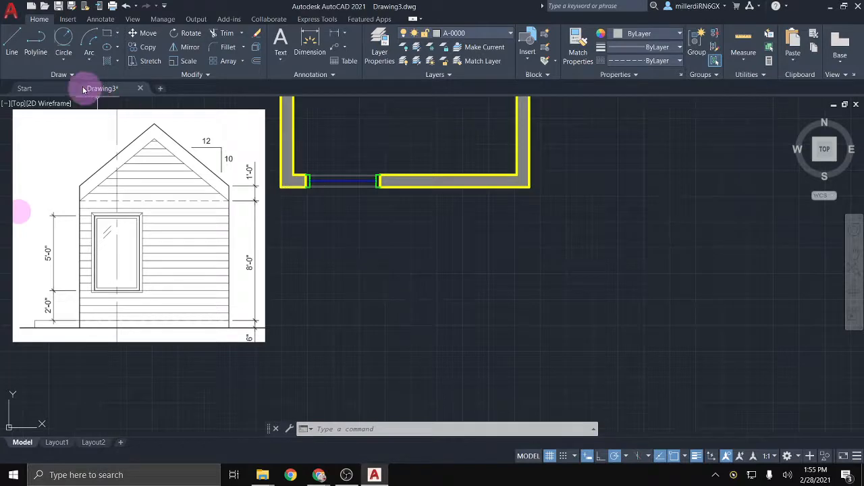
pyautogui.click(64, 75)
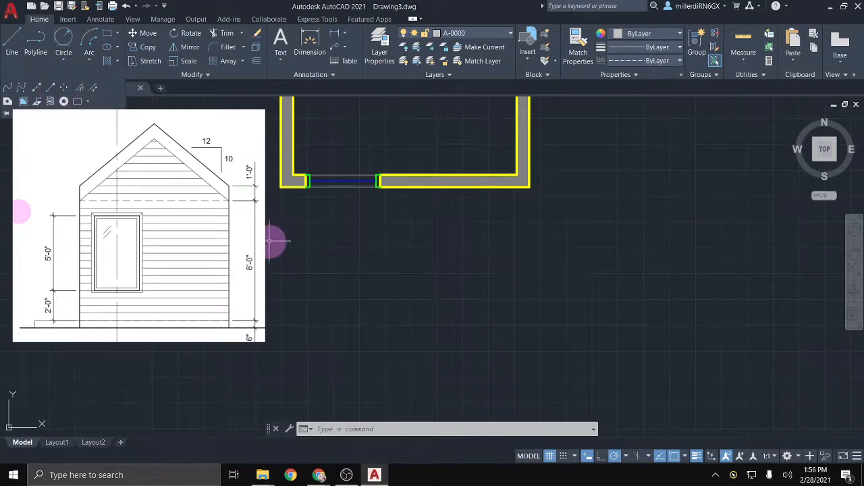
pyautogui.press('Escape')
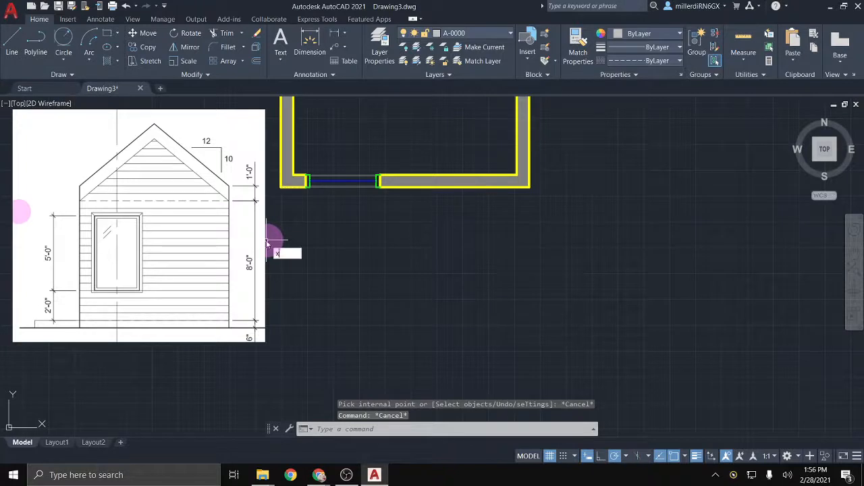
pyautogui.write('L')
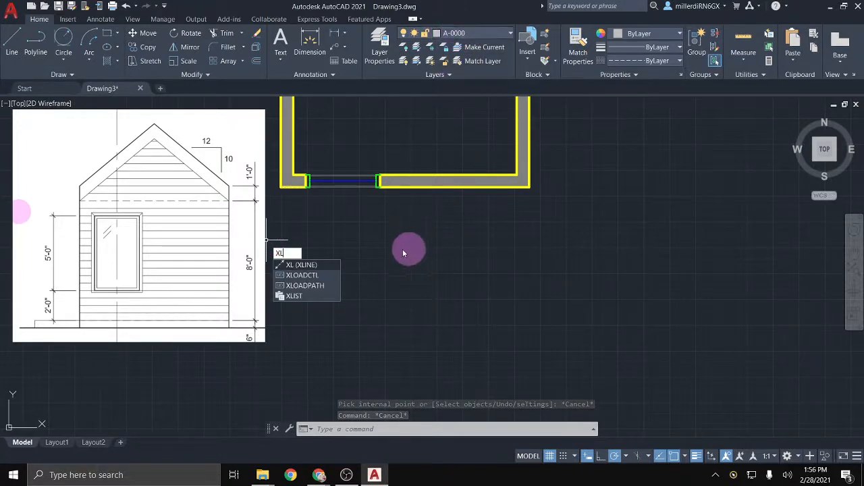
pyautogui.press('Return')
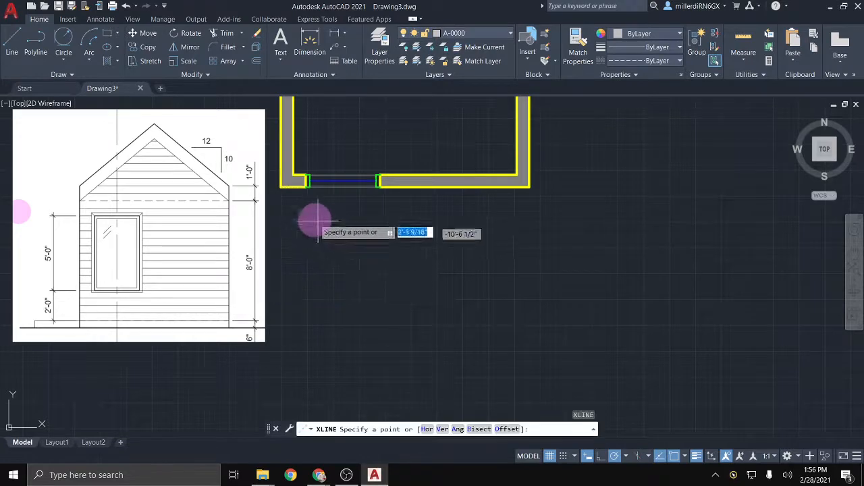
pyautogui.click(281, 185)
pyautogui.click(282, 247)
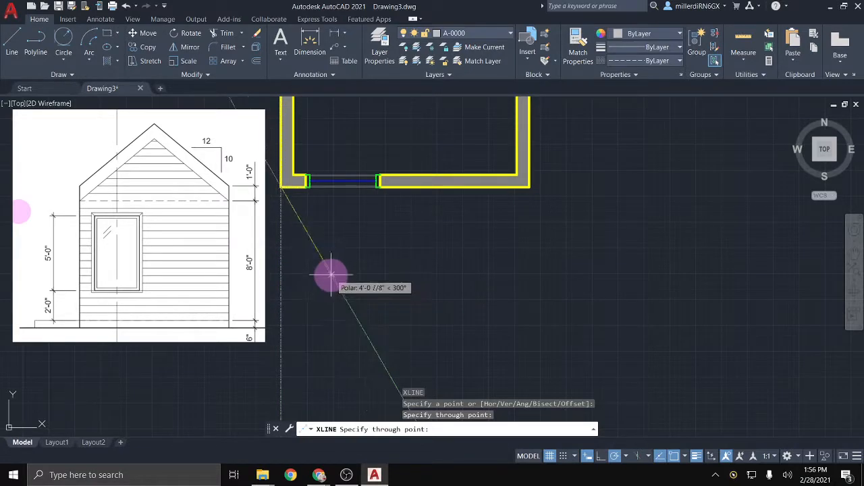
pyautogui.press('Return')
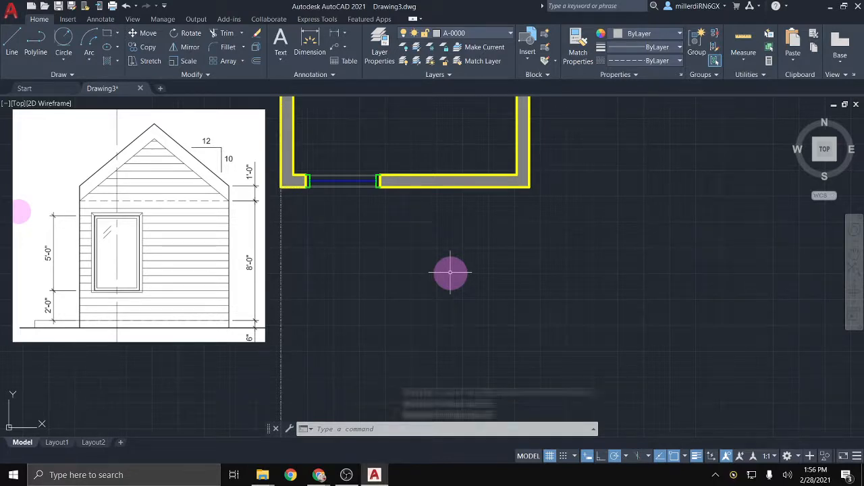
pyautogui.press('Return')
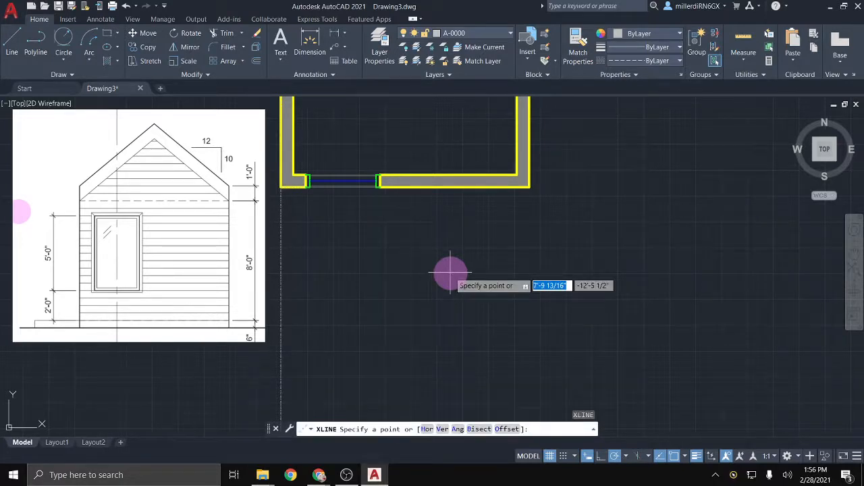
pyautogui.click(305, 182)
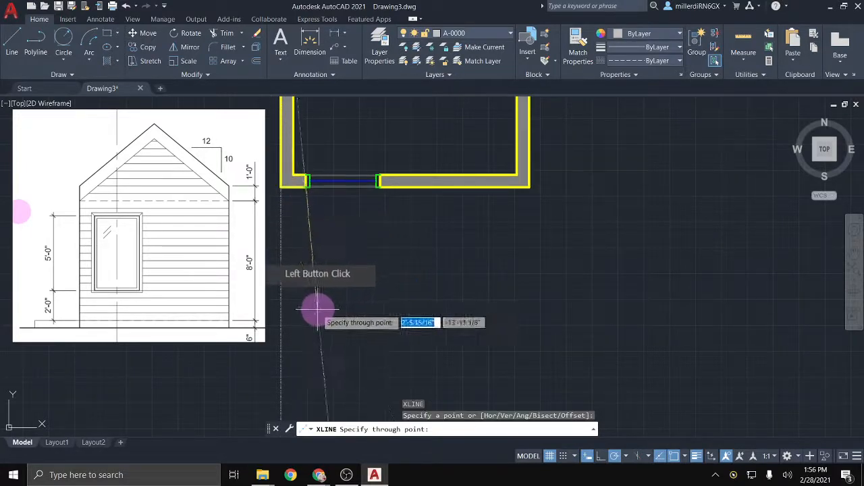
pyautogui.click(304, 332)
pyautogui.press('Return')
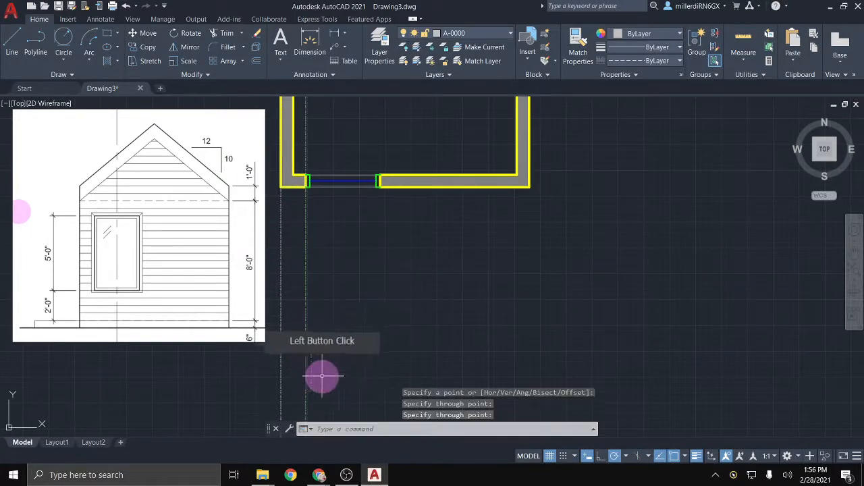
pyautogui.press('Return')
pyautogui.click(380, 183)
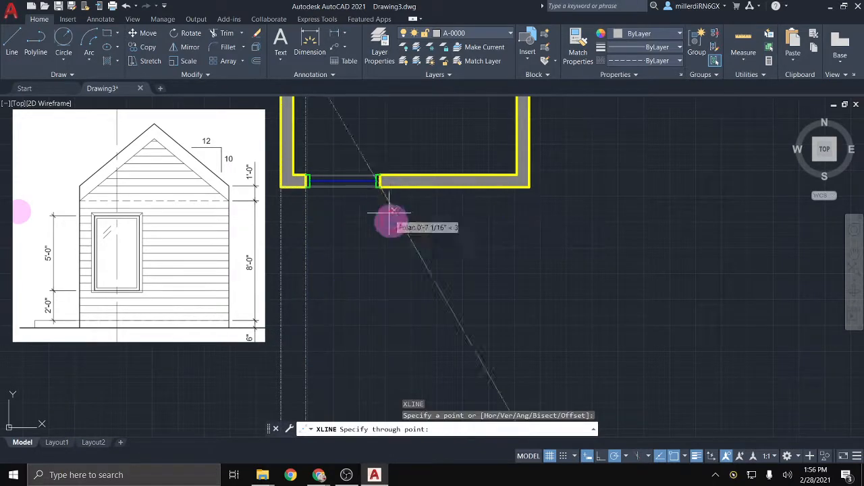
pyautogui.click(382, 293)
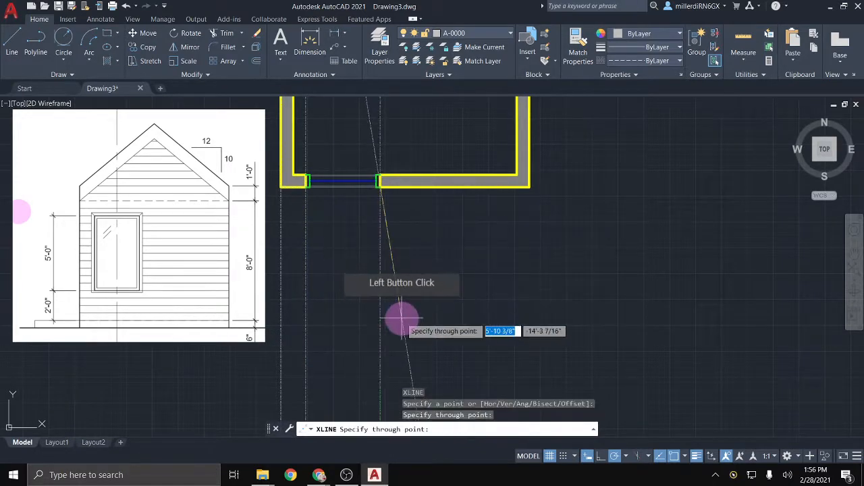
pyautogui.press('Return')
pyautogui.press('Return')
pyautogui.click(525, 186)
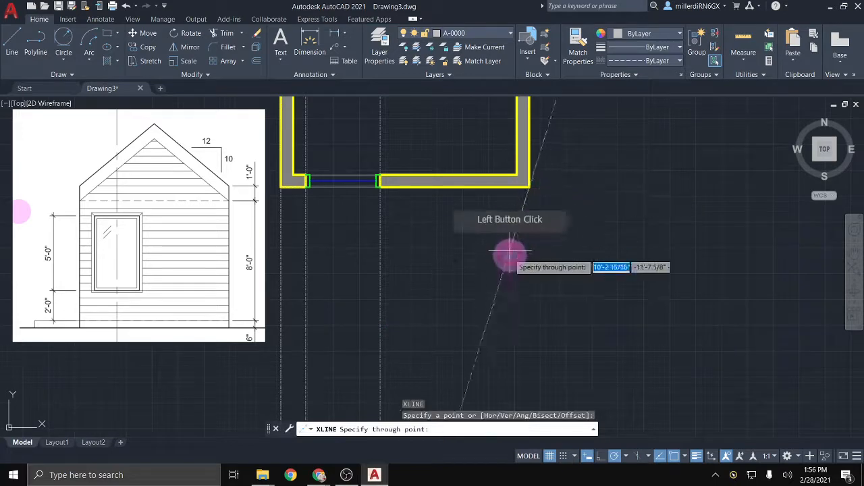
pyautogui.click(527, 303)
pyautogui.press('Return')
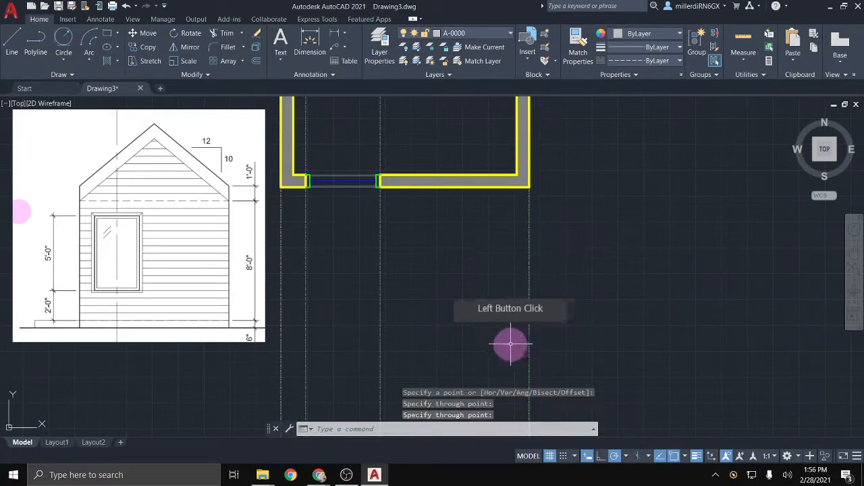
pyautogui.press('Return')
pyautogui.press('Escape')
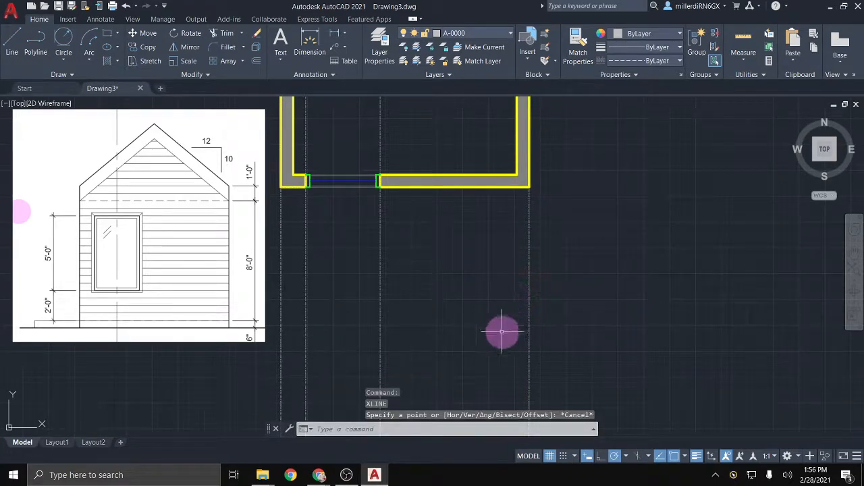
pyautogui.scroll(-2, 319, 349)
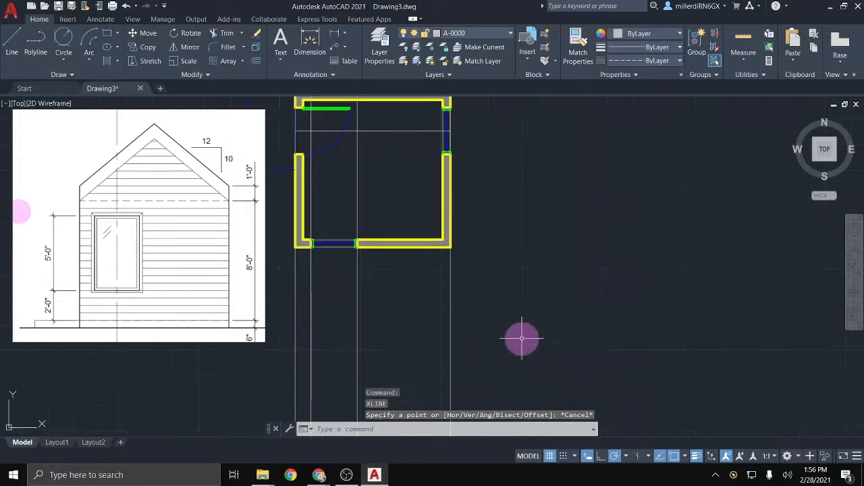
pyautogui.moveTo(503, 368); pyautogui.dragTo(232, 347)
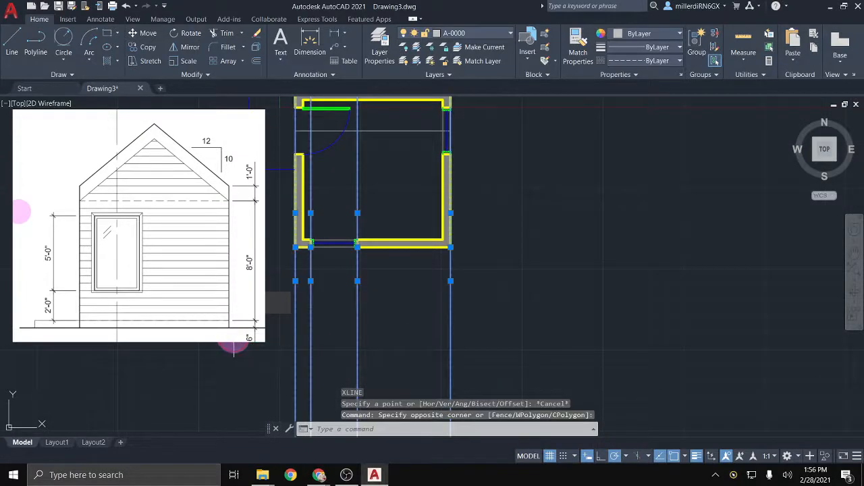
pyautogui.press('Delete')
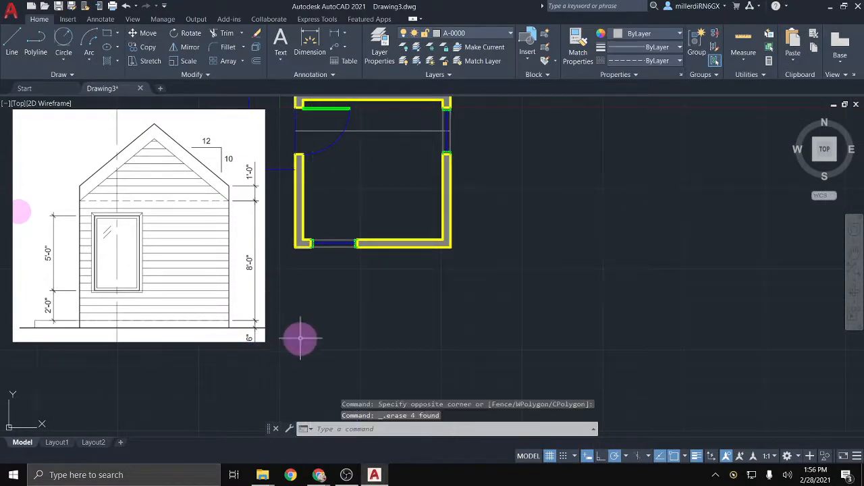
pyautogui.moveTo(301, 339)
pyautogui.mouseDown(button='middle')
pyautogui.moveTo(279, 284)
pyautogui.moveTo(291, 245)
pyautogui.moveTo(322, 208)
pyautogui.moveTo(345, 279)
pyautogui.moveTo(469, 306)
pyautogui.mouseUp(button='middle')
# Step: Begin a line below the wall, then cancel it
pyautogui.scroll(2, 304, 230)
pyautogui.scroll(2, 507, 250)
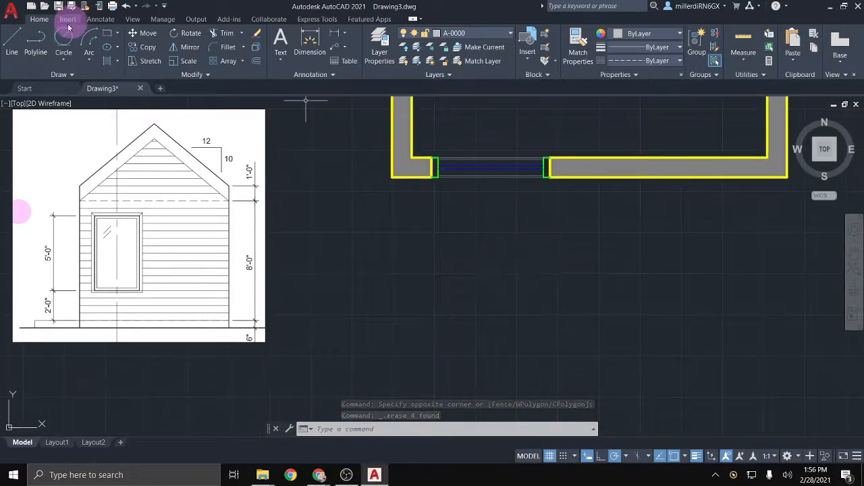
pyautogui.click(11, 40)
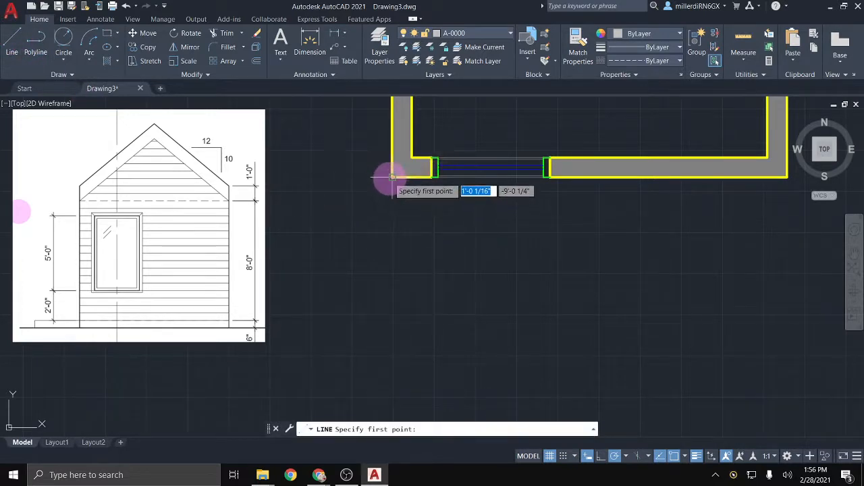
pyautogui.click(392, 350)
pyautogui.scroll(-3, 486, 354)
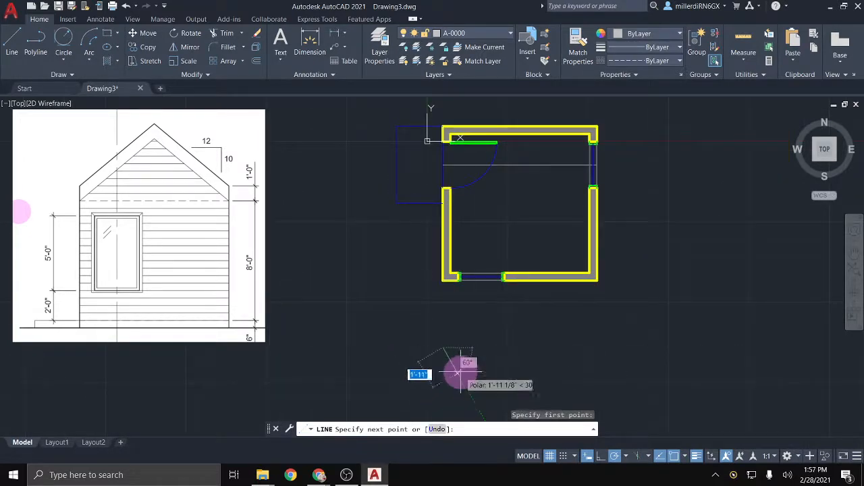
pyautogui.moveTo(451, 362); pyautogui.dragTo(379, 301, button='middle')
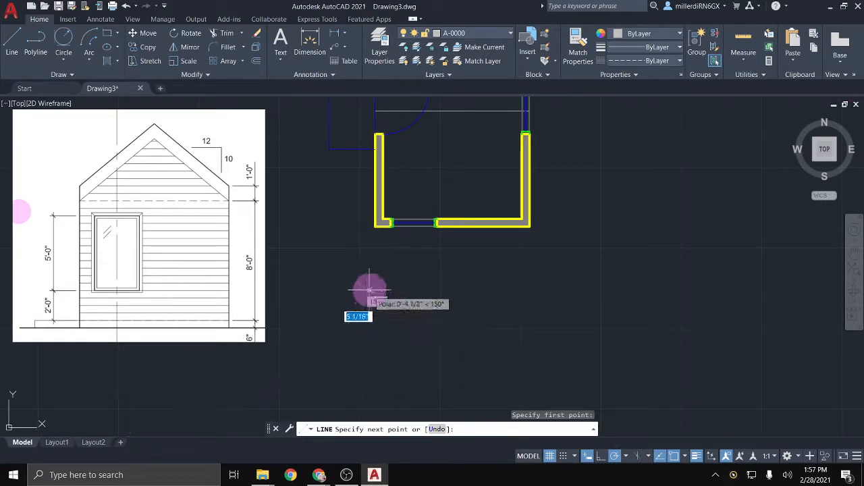
pyautogui.press('Escape')
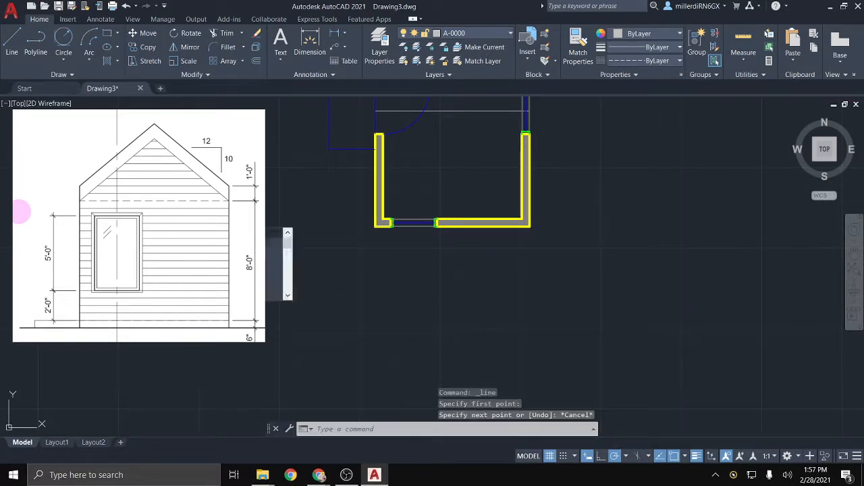
# Step: Draw XLINE verticals down from the lower-left wall corner and the opening's left end
pyautogui.write('xl')
pyautogui.press('Return')
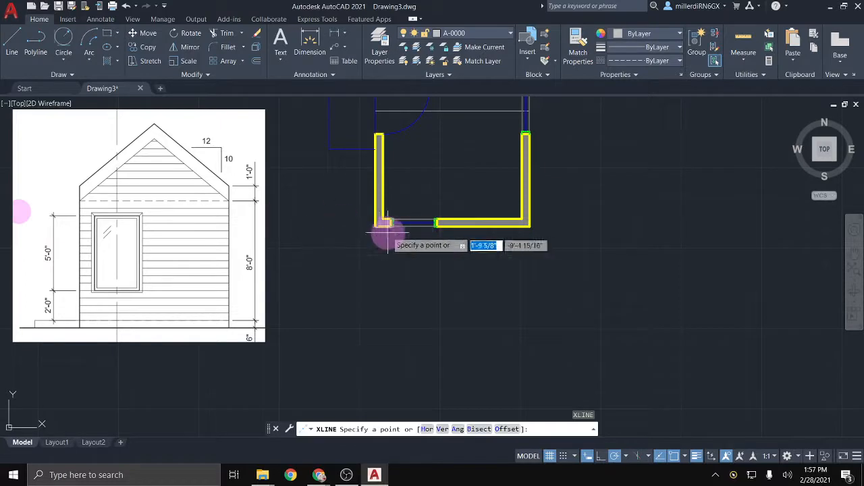
pyautogui.click(373, 226)
pyautogui.click(369, 328)
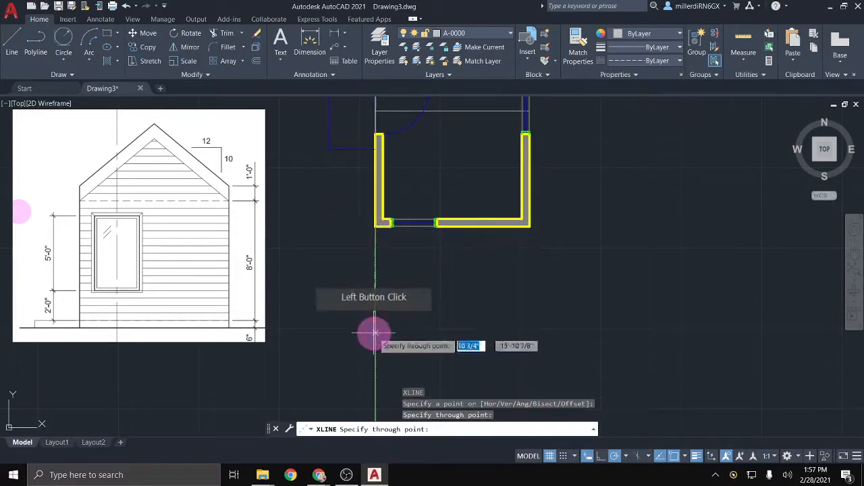
pyautogui.press('Return')
pyautogui.press('Return')
pyautogui.click(390, 225)
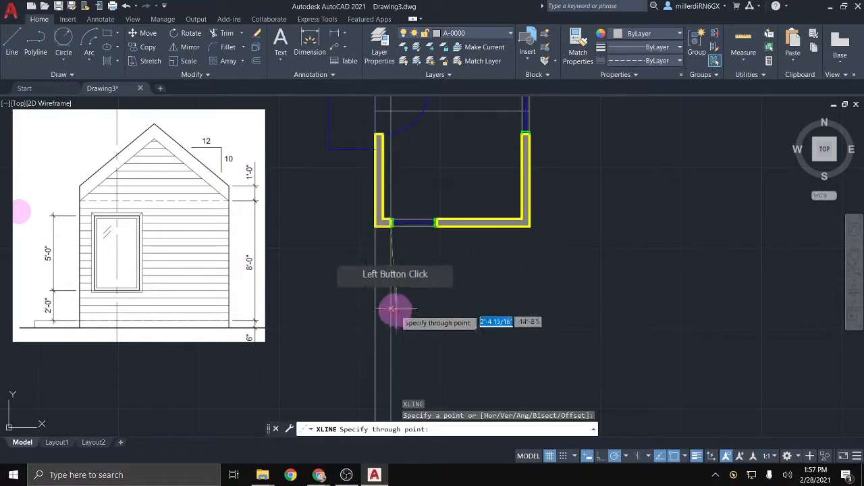
pyautogui.click(390, 341)
pyautogui.press('Return')
pyautogui.press('Return')
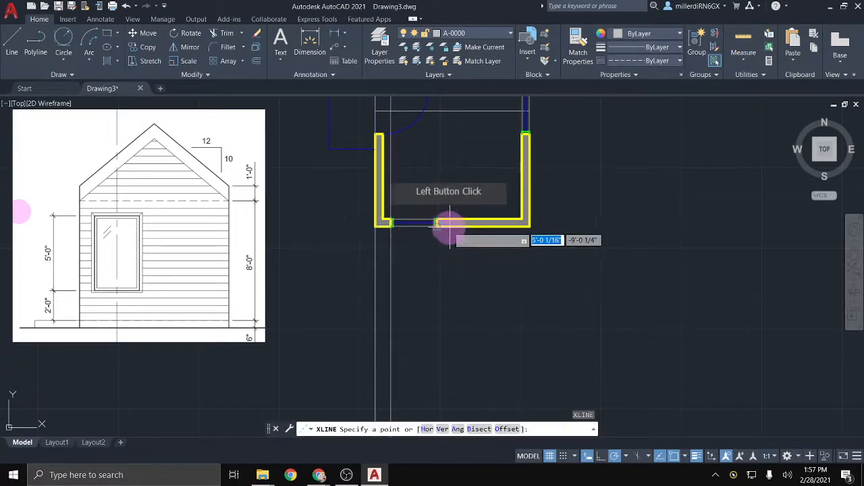
# Step: Add verticals from the opening's right end and the lower-right wall corner
pyautogui.click(438, 225)
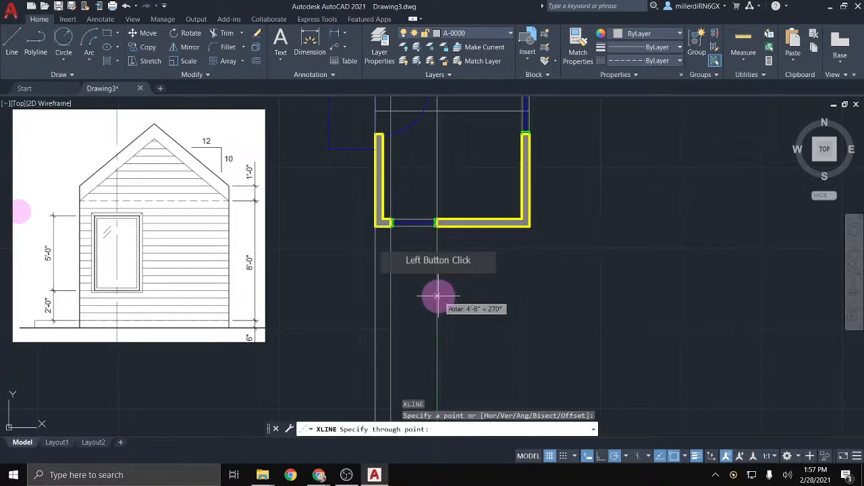
pyautogui.click(438, 297)
pyautogui.press('Return')
pyautogui.press('Return')
pyautogui.click(530, 226)
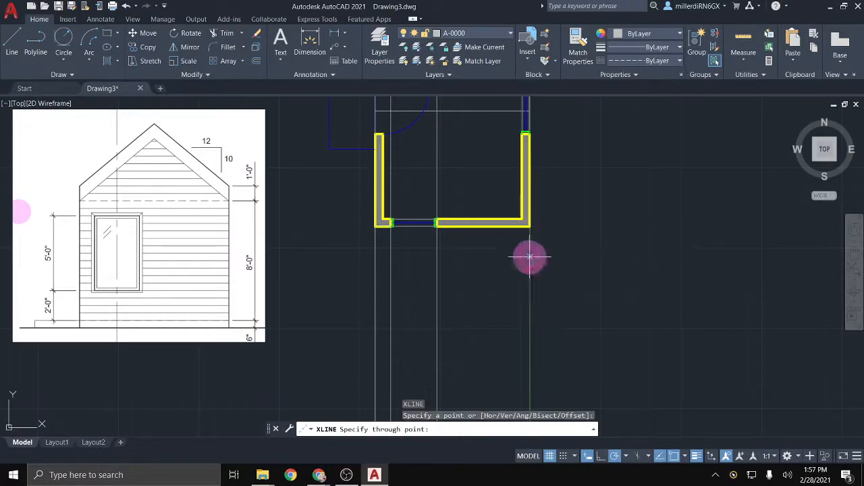
pyautogui.click(529, 289)
pyautogui.press('Return')
pyautogui.press('Return')
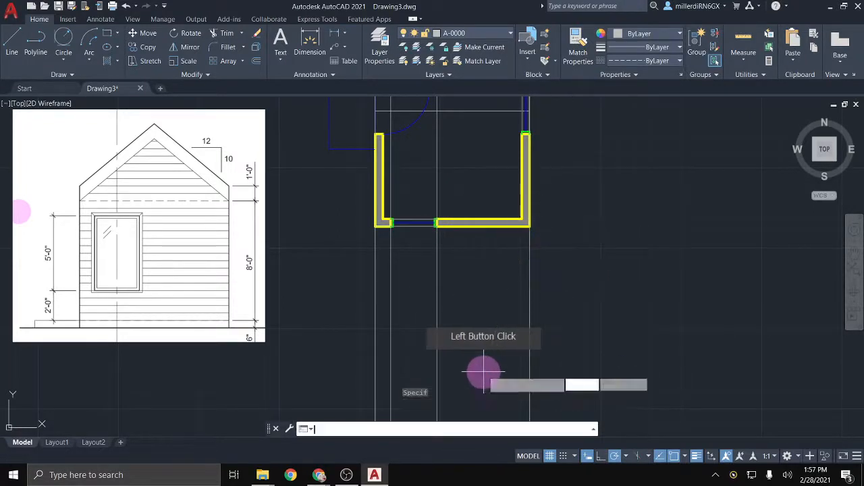
pyautogui.press('Escape')
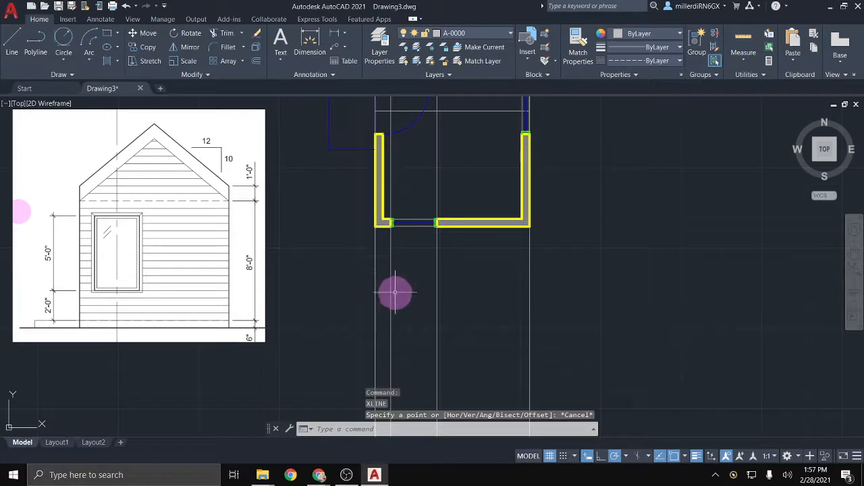
pyautogui.moveTo(408, 295); pyautogui.dragTo(386, 176, button='middle')
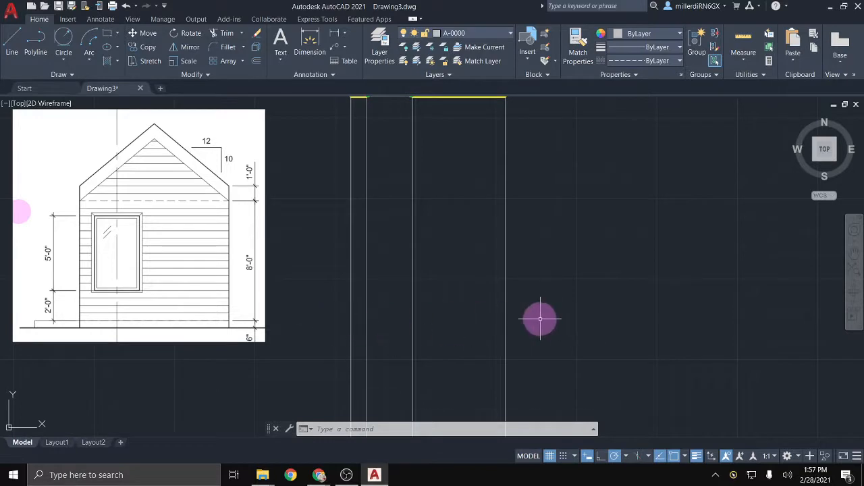
# Step: Draw a horizontal ground line across the vertical projection lines
pyautogui.click(13, 46)
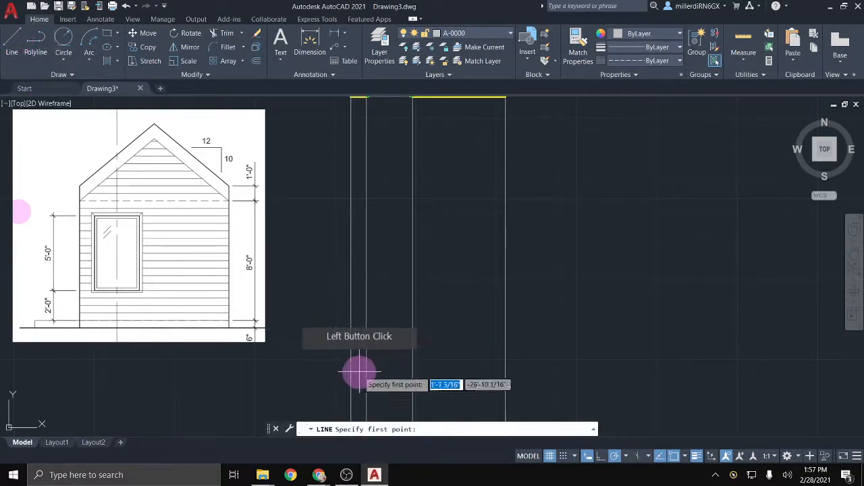
pyautogui.scroll(-1, 349, 102)
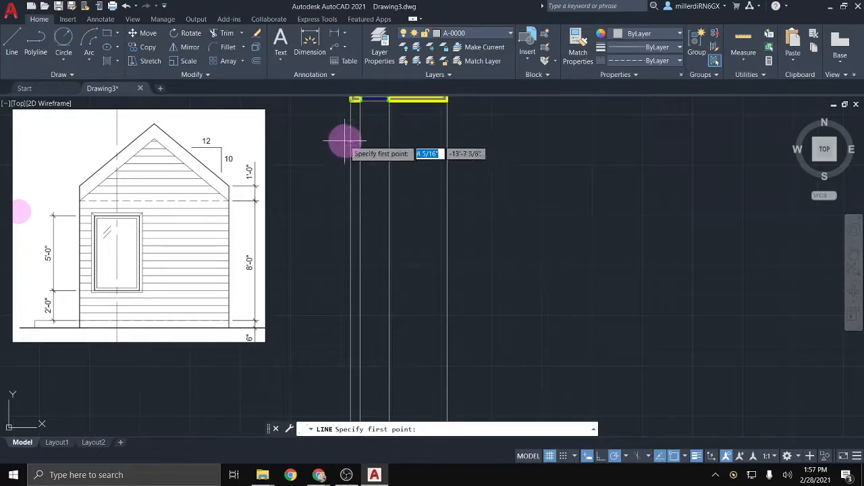
pyautogui.click(350, 264)
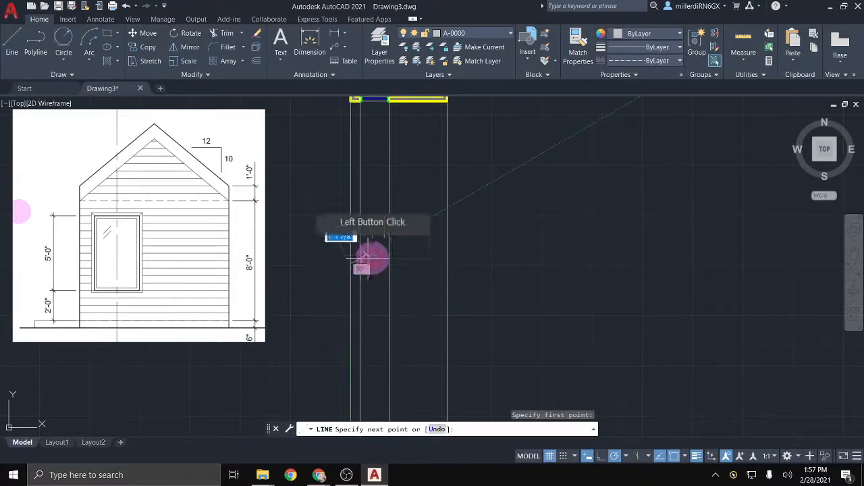
pyautogui.click(446, 264)
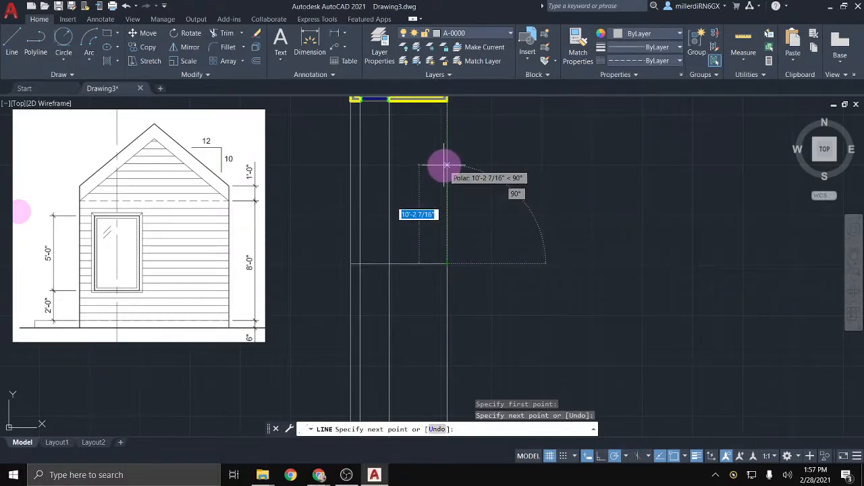
pyautogui.press('Escape')
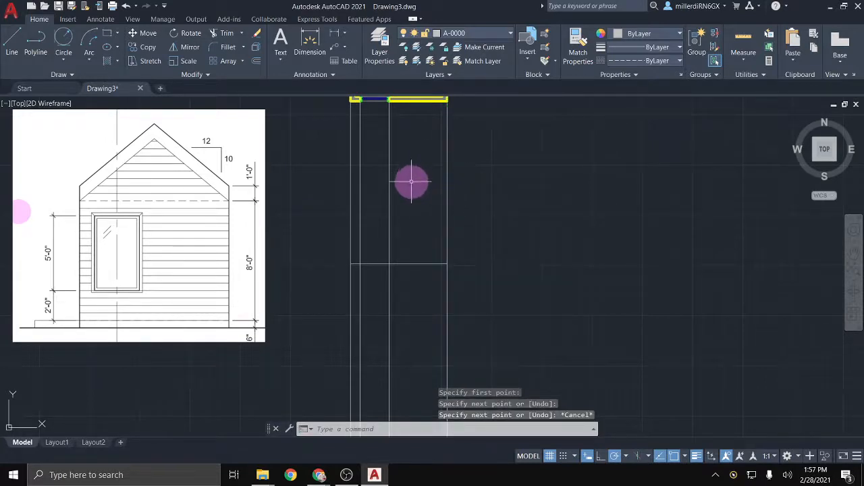
pyautogui.moveTo(412, 181)
pyautogui.mouseDown(button='middle')
pyautogui.moveTo(419, 218)
pyautogui.moveTo(411, 247)
pyautogui.mouseUp(button='middle')
pyautogui.scroll(2, 405, 270)
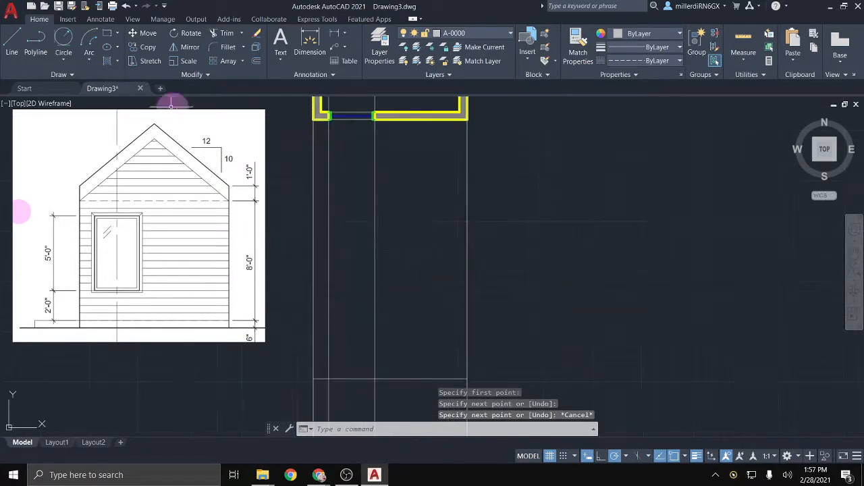
# Step: Offset the ground line upward in a chain at 6", 2' and 5'
pyautogui.click(256, 62)
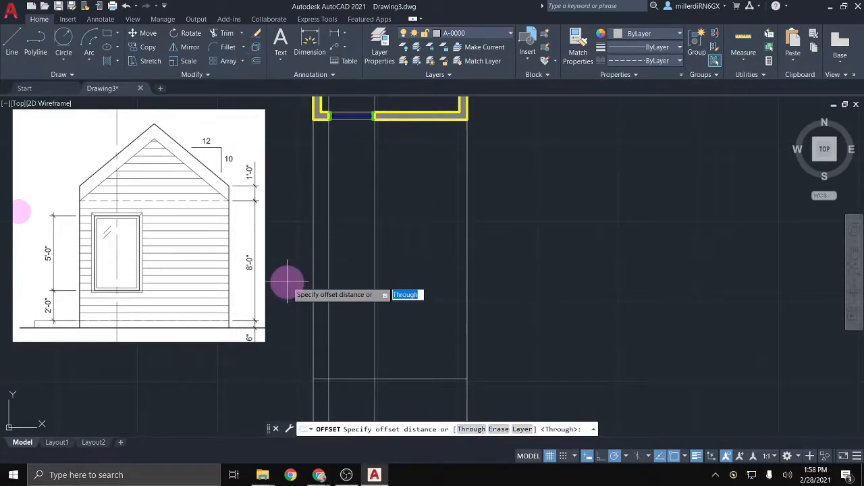
pyautogui.press('Return')
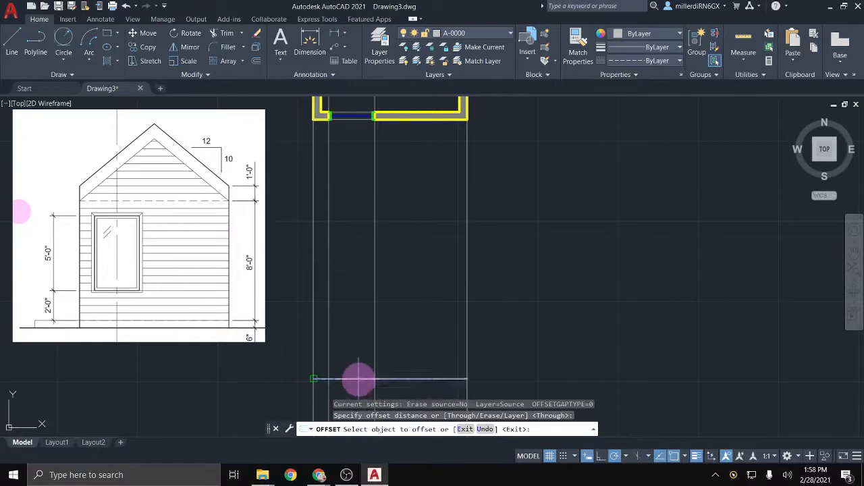
pyautogui.click(358, 380)
pyautogui.write('6')
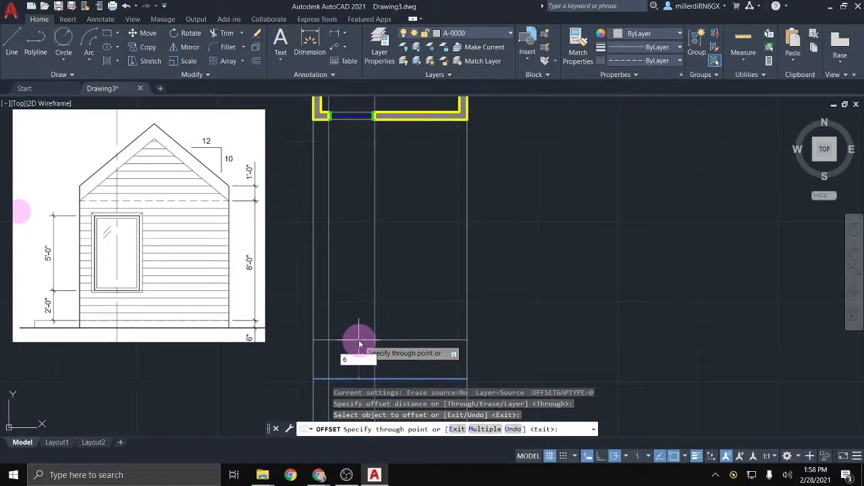
pyautogui.press('Return')
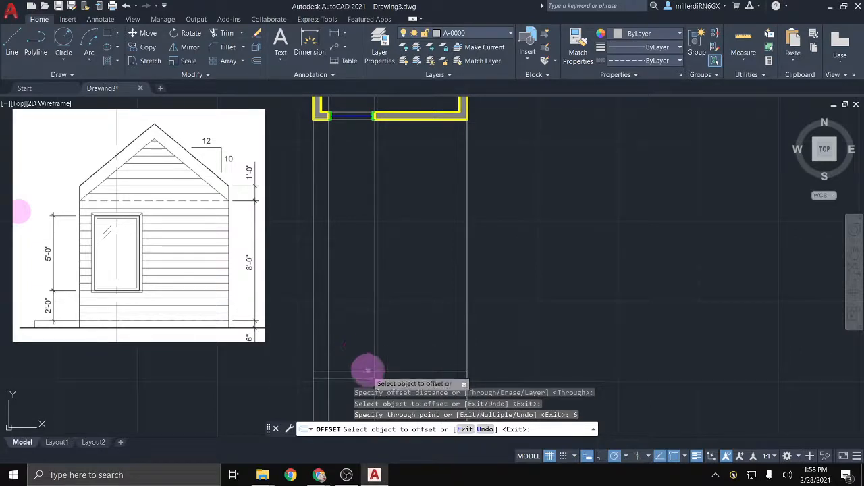
pyautogui.click(358, 371)
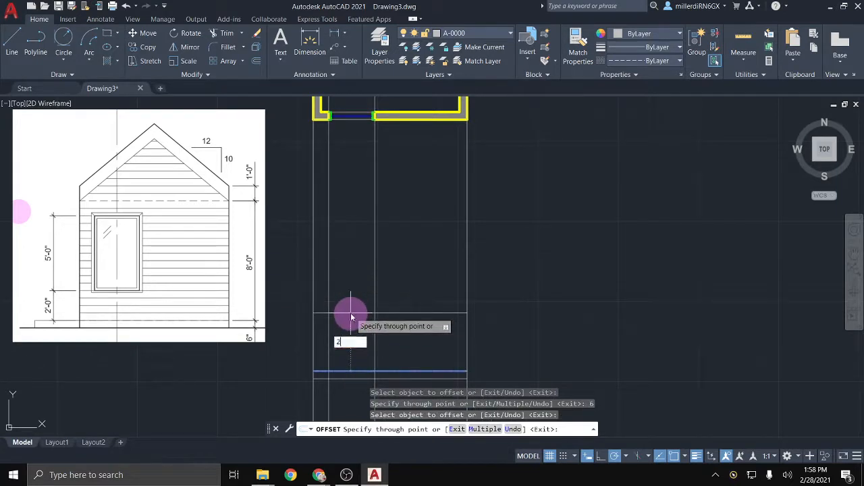
pyautogui.write("2'")
pyautogui.press('Return')
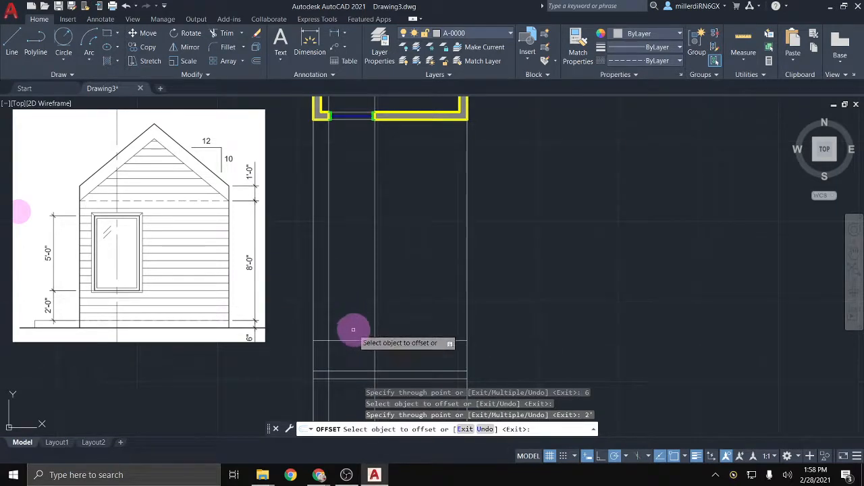
pyautogui.click(357, 340)
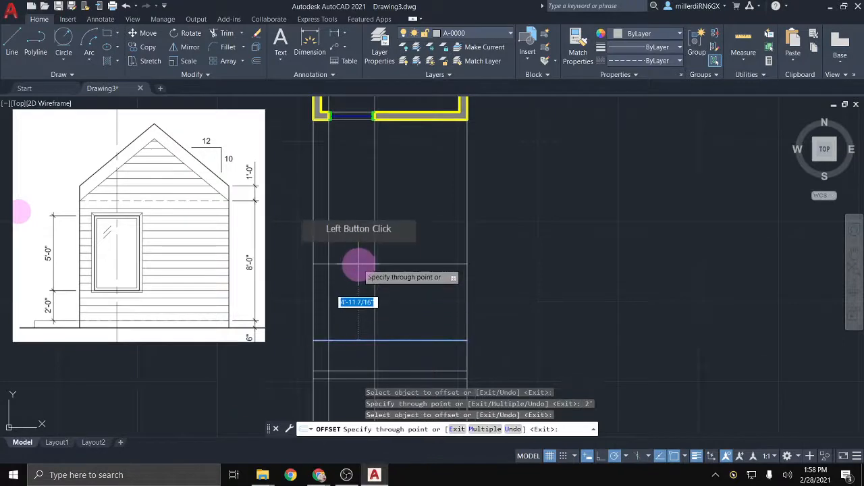
pyautogui.write('5')
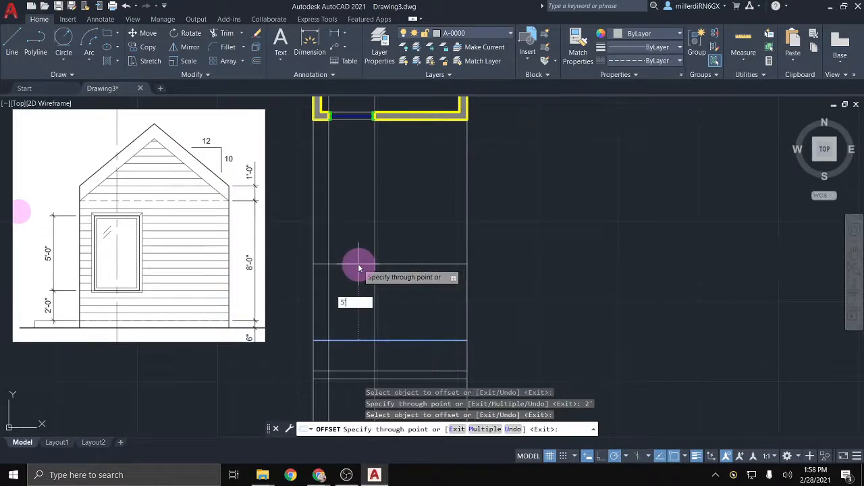
pyautogui.write("'")
pyautogui.press('Return')
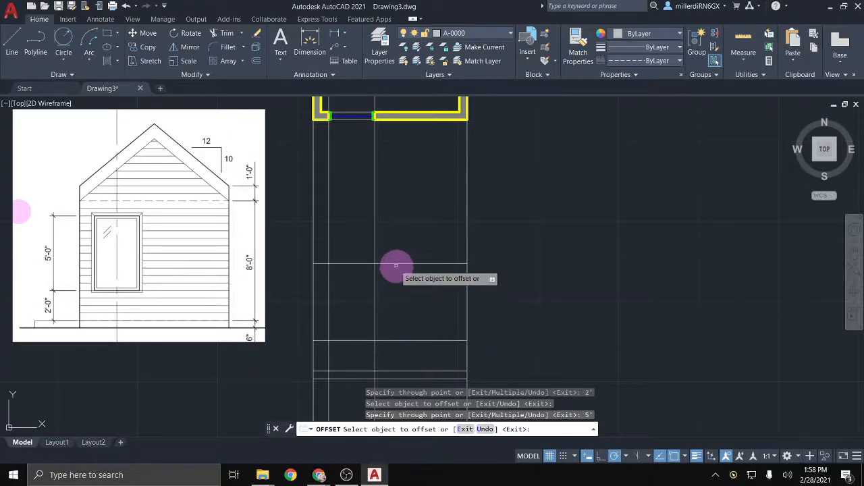
# Step: Offset the 6" line up 8' for the wall height, then that line up 1'
pyautogui.click(430, 372)
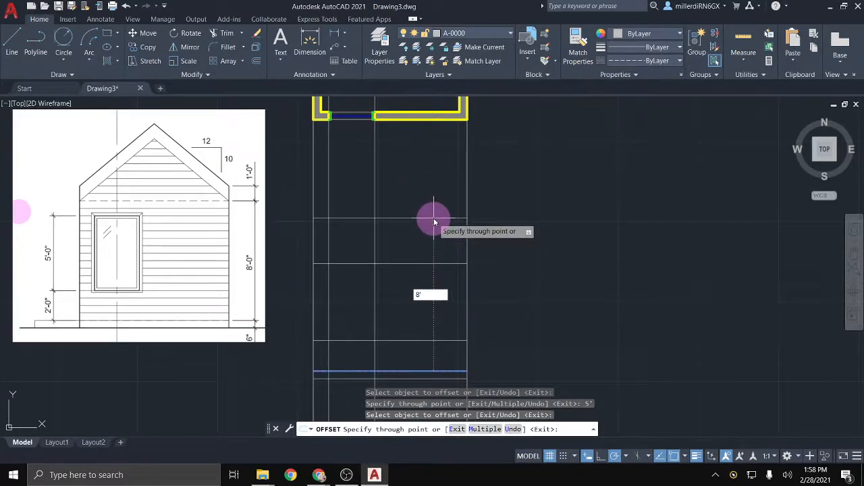
pyautogui.write("8'")
pyautogui.press('Return')
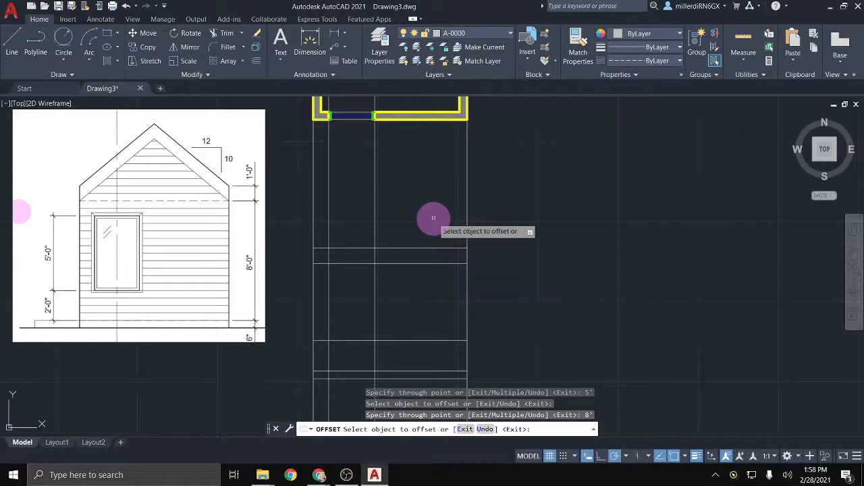
pyautogui.click(421, 247)
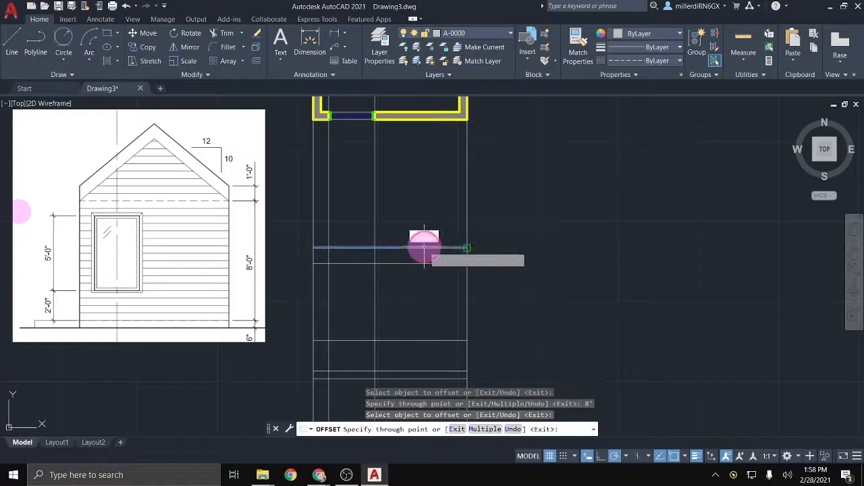
pyautogui.write("1'")
pyautogui.press('Return')
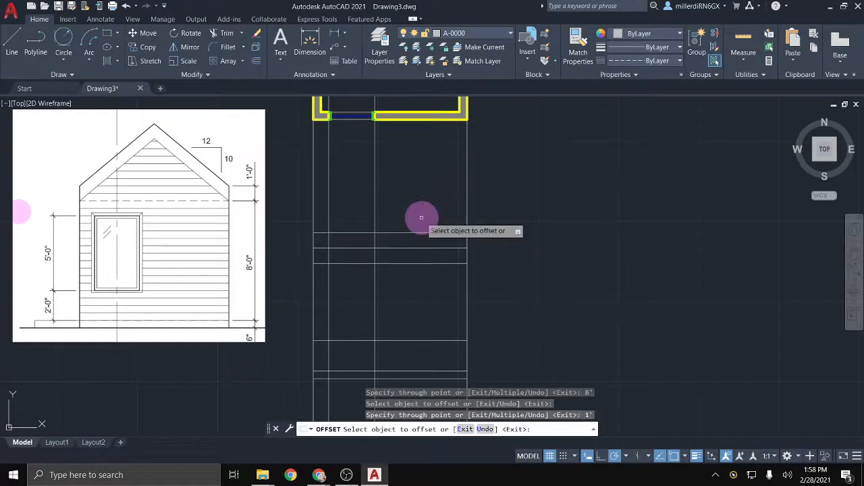
pyautogui.press('Escape')
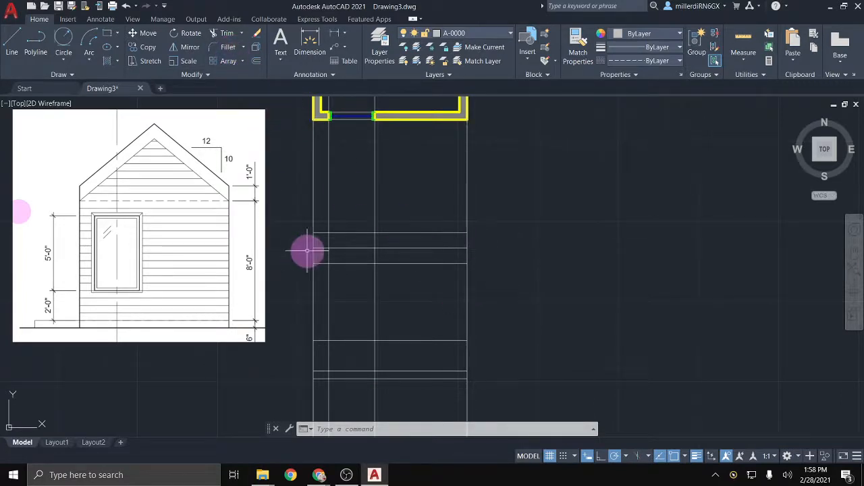
# Step: Trim the projection line ends sticking out above the top line and below the base
pyautogui.write('R')
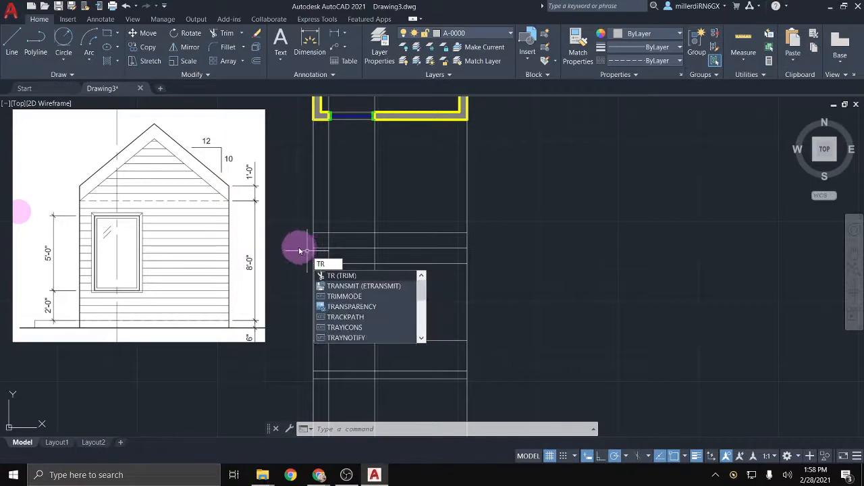
pyautogui.press('Return')
pyautogui.click(494, 210)
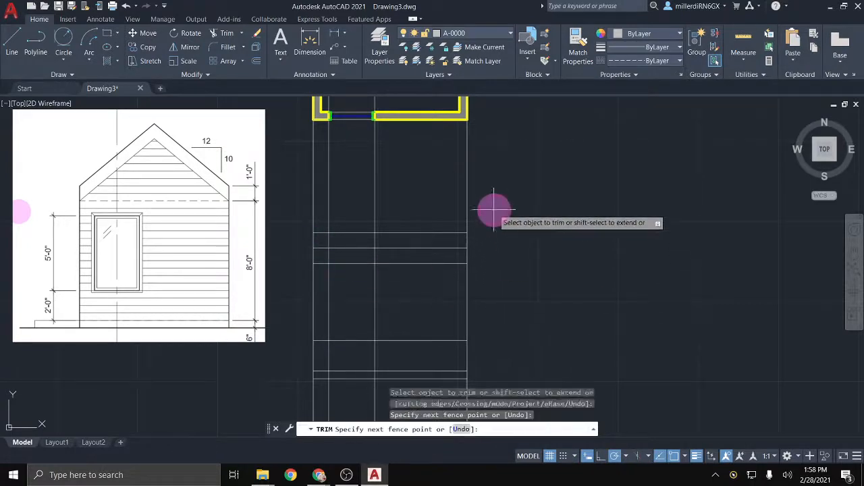
pyautogui.click(270, 194)
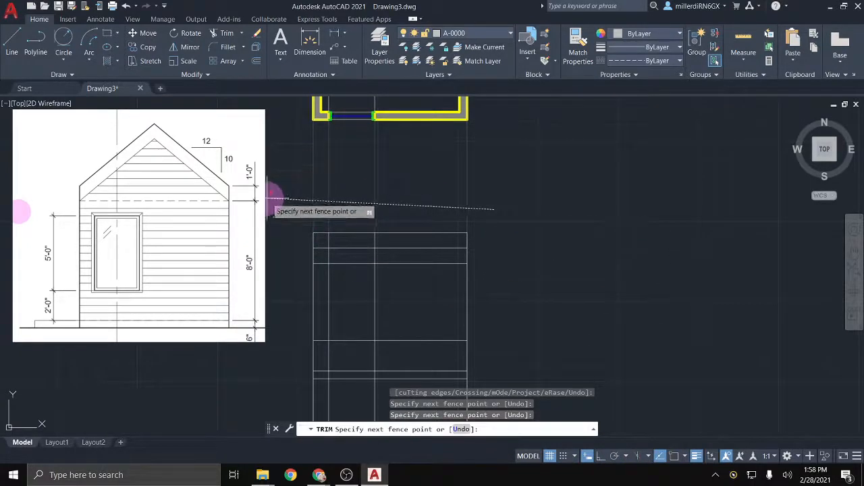
pyautogui.click(271, 194)
pyautogui.click(381, 344)
pyautogui.moveTo(381, 344); pyautogui.dragTo(356, 255, button='middle')
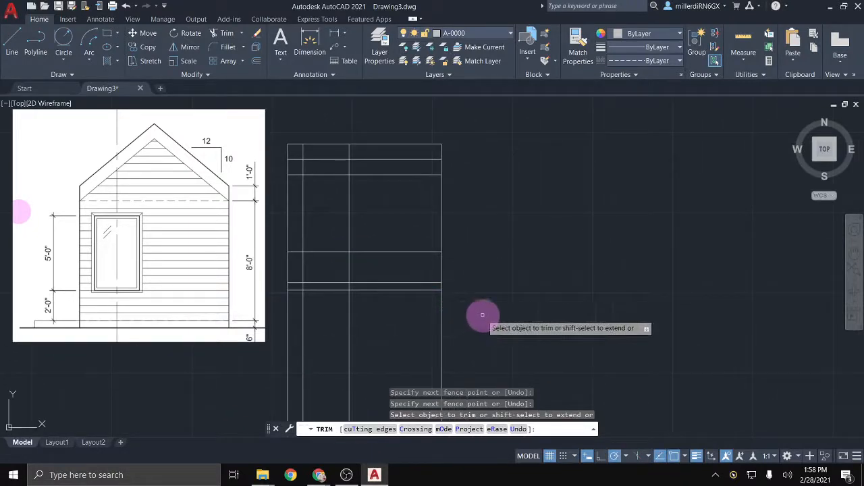
pyautogui.click(442, 322)
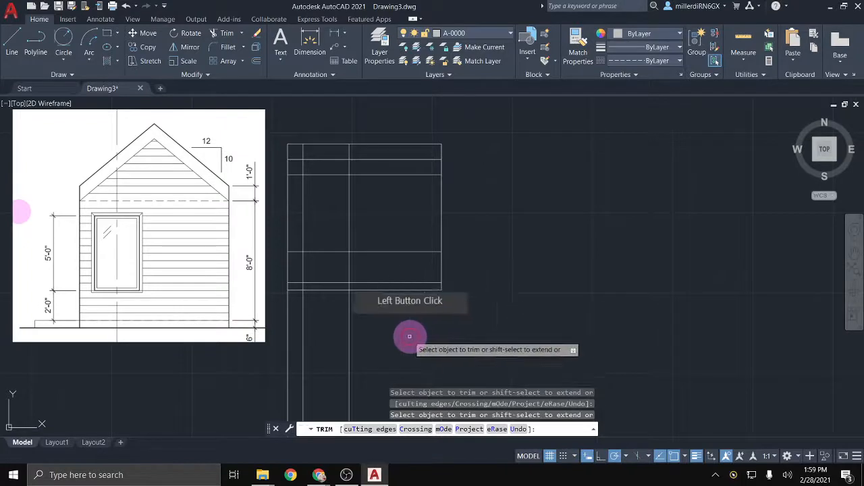
pyautogui.click(432, 323)
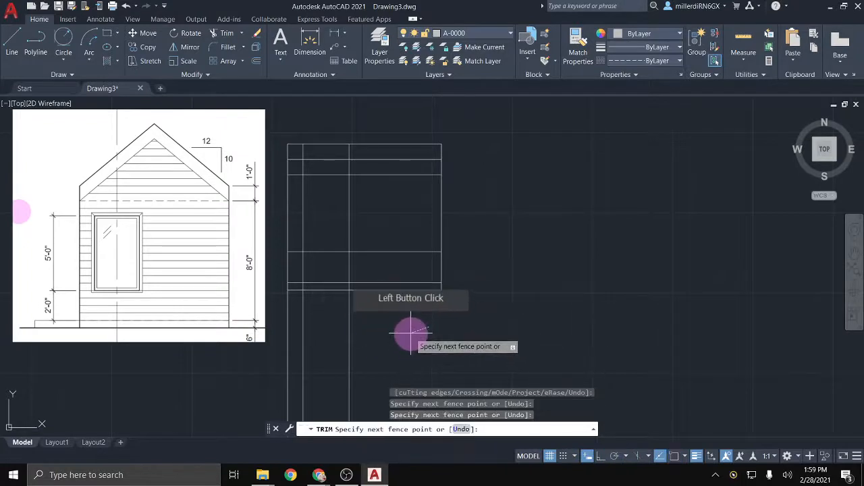
pyautogui.click(264, 346)
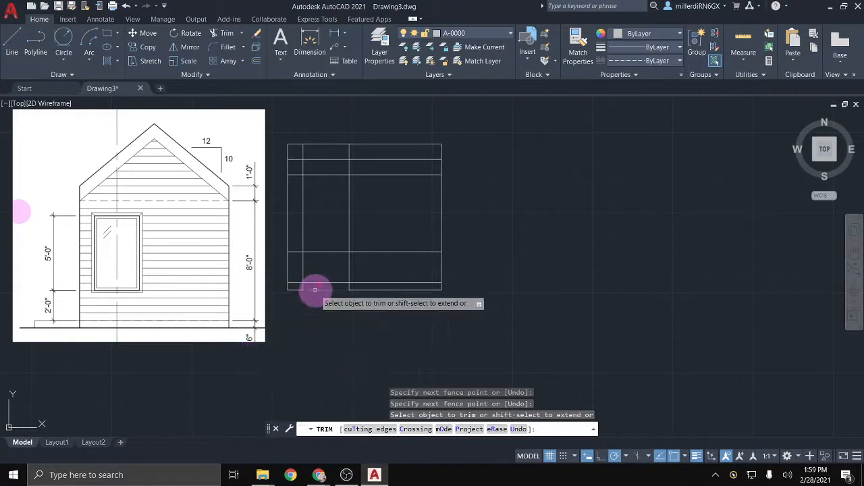
# Step: Trim the leftover vertical and horizontal pieces to leave the wall outline with the window rectangle
pyautogui.scroll(2, 310, 274)
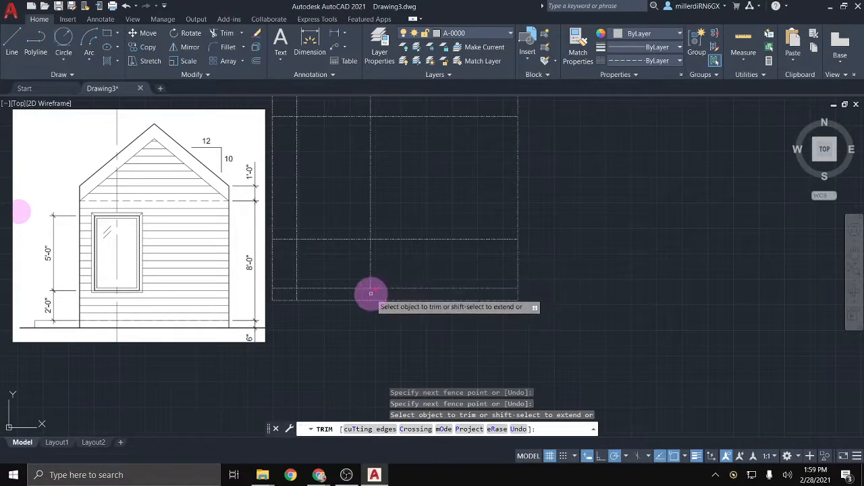
pyautogui.click(372, 293)
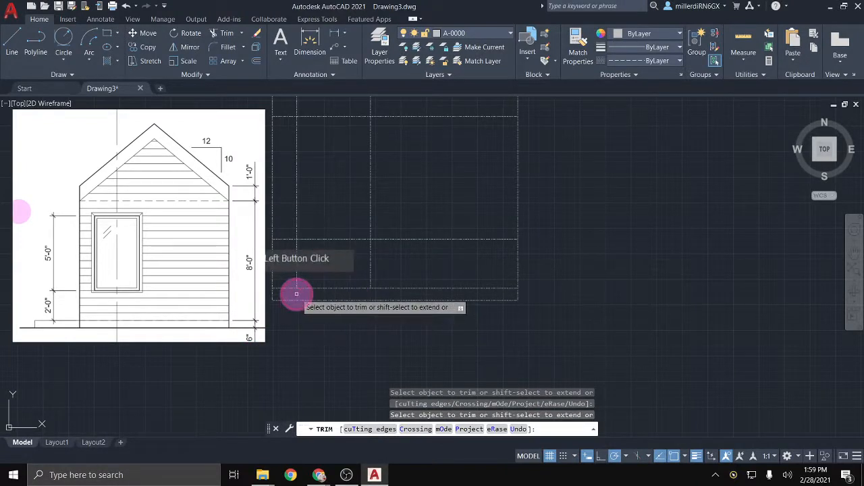
pyautogui.click(367, 266)
pyautogui.click(299, 261)
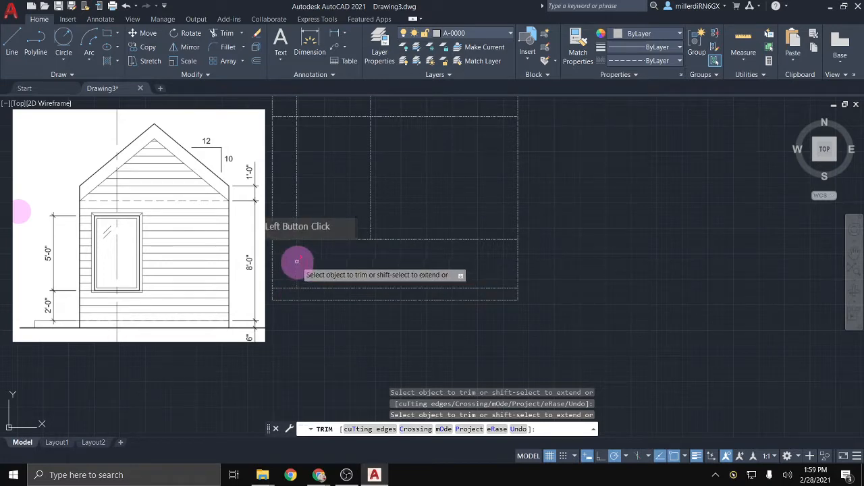
pyautogui.click(387, 237)
pyautogui.moveTo(388, 235)
pyautogui.mouseDown(button='middle')
pyautogui.moveTo(396, 217)
pyautogui.moveTo(438, 277)
pyautogui.moveTo(442, 265)
pyautogui.mouseUp(button='middle')
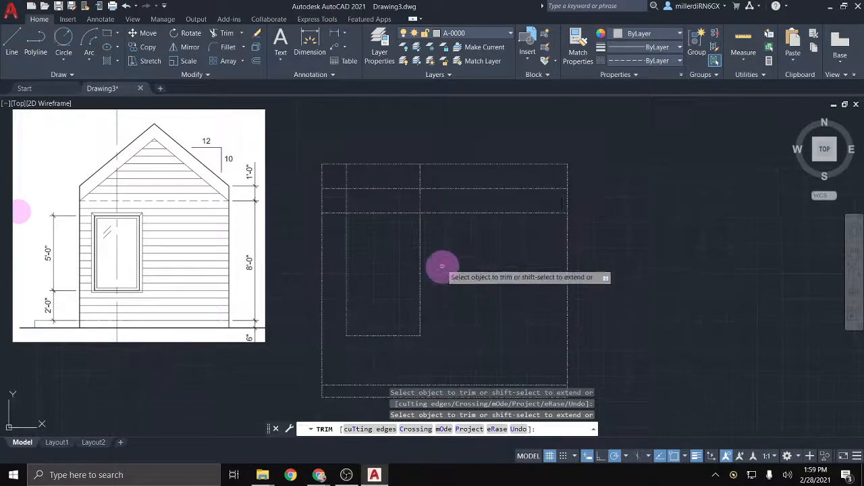
pyautogui.click(421, 201)
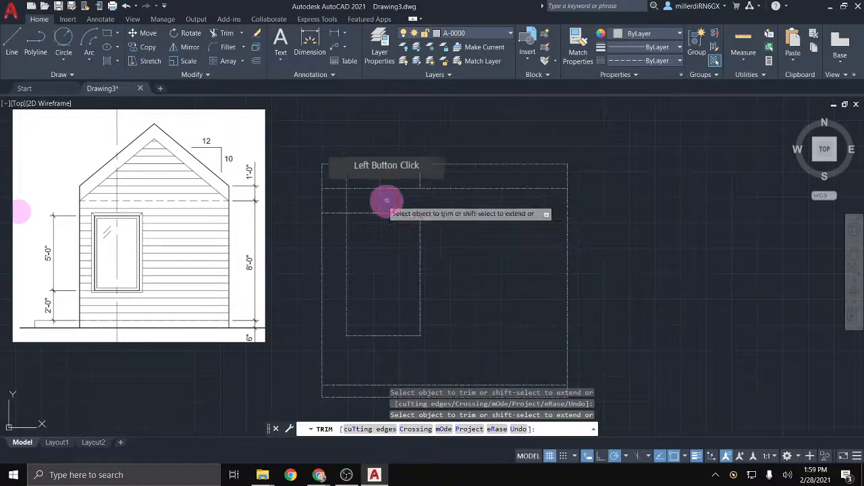
pyautogui.click(346, 202)
pyautogui.click(333, 210)
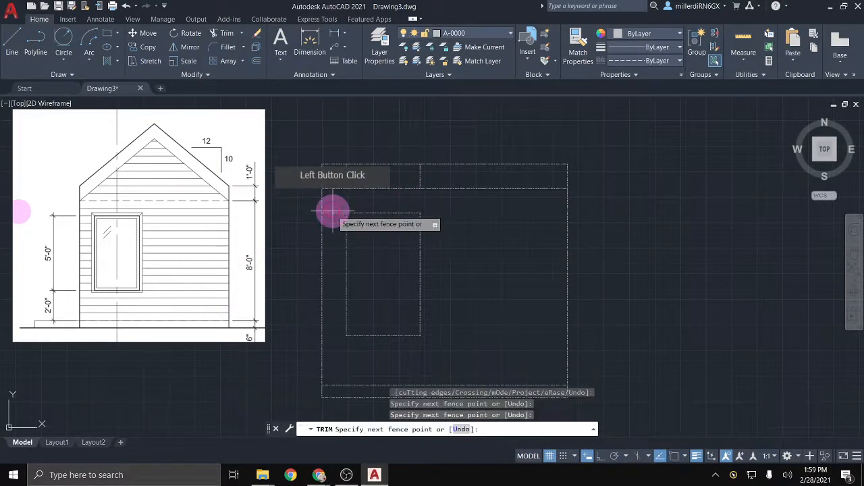
pyautogui.click(332, 215)
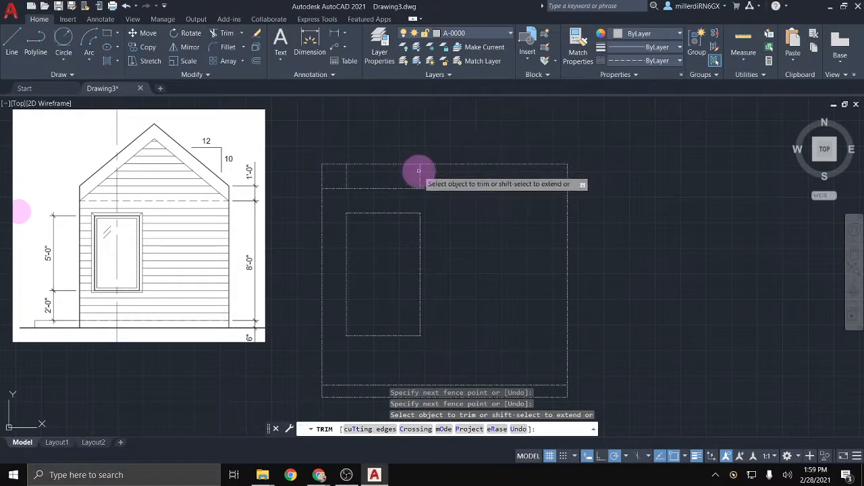
pyautogui.click(344, 173)
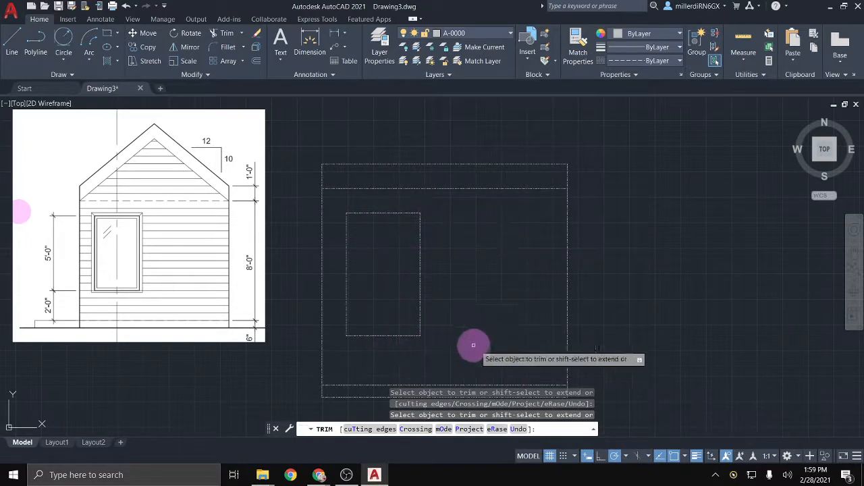
pyautogui.scroll(-1, 492, 290)
pyautogui.moveTo(478, 230); pyautogui.dragTo(422, 268, button='middle')
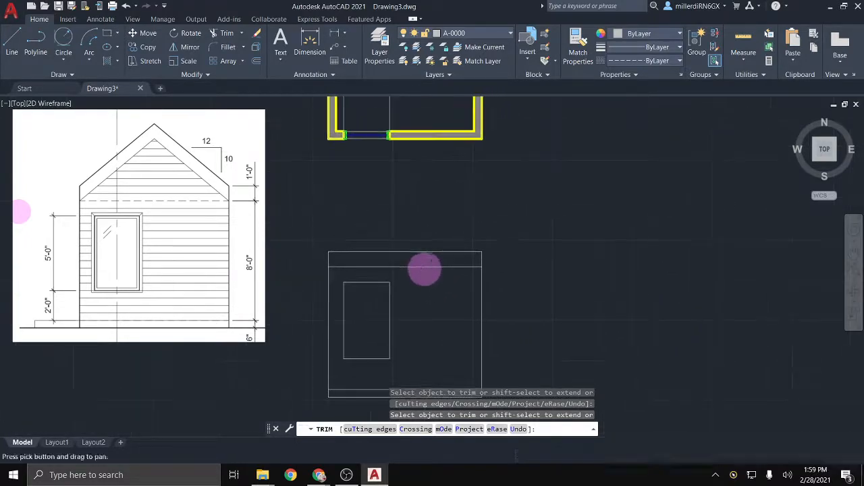
# Step: Erase the four vertical projection lines crossing the floor plan with a crossing selection
pyautogui.press('Escape')
pyautogui.moveTo(436, 195)
pyautogui.mouseDown(button='middle')
pyautogui.moveTo(446, 319)
pyautogui.moveTo(436, 430)
pyautogui.mouseUp(button='middle')
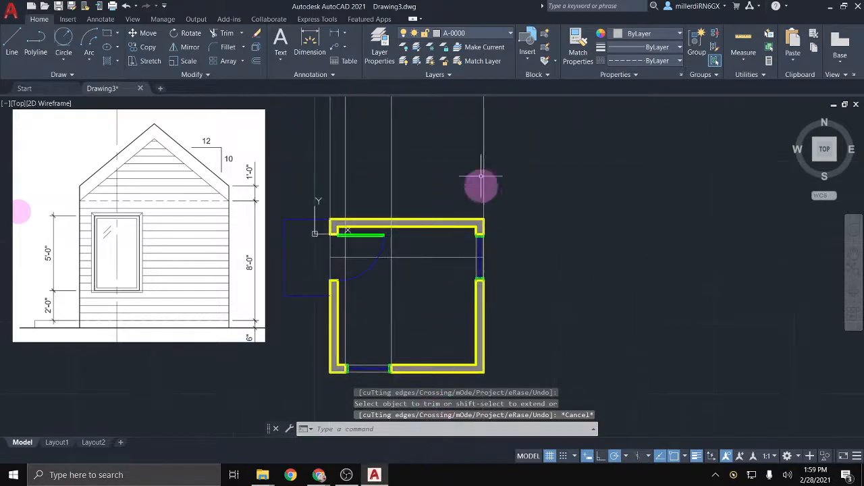
pyautogui.click(529, 146)
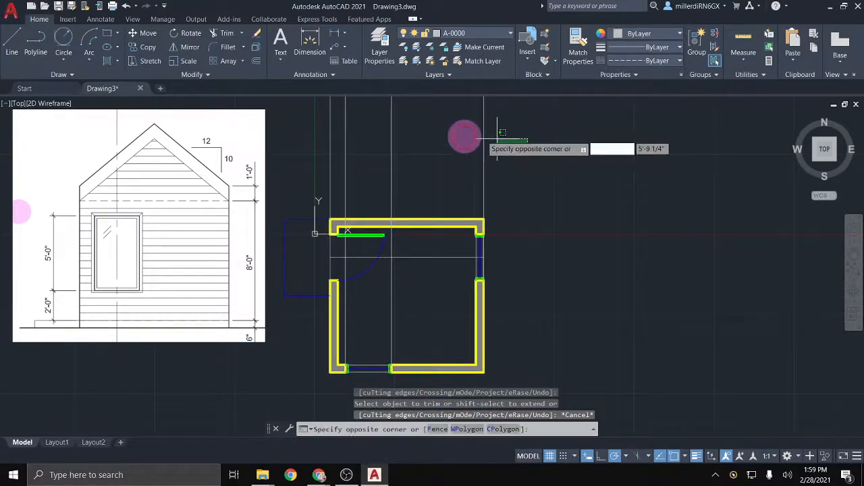
pyautogui.click(297, 105)
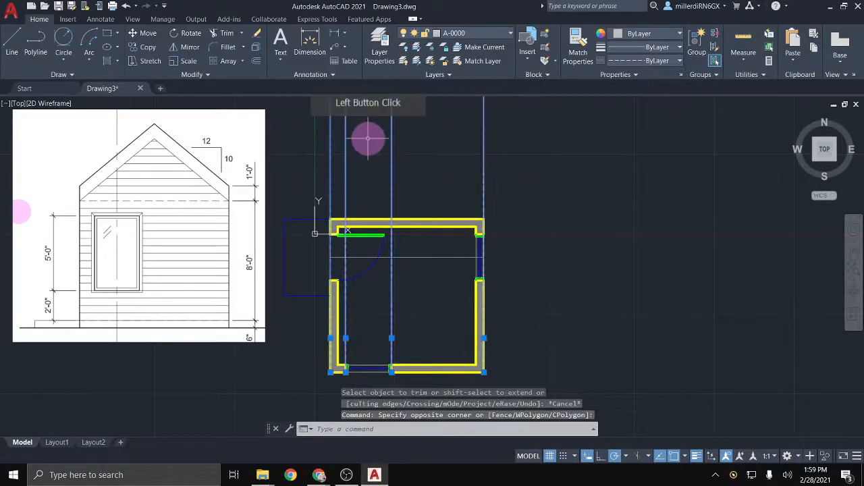
pyautogui.press('Delete')
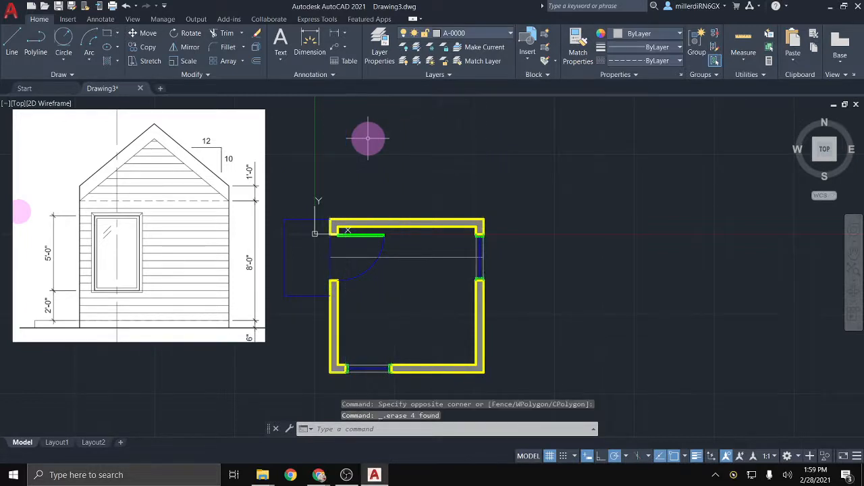
# Step: Select the elevation's left and right side wall lines, centering the enlarged elevation
pyautogui.moveTo(393, 299)
pyautogui.mouseDown(button='middle')
pyautogui.moveTo(393, 239)
pyautogui.moveTo(402, 201)
pyautogui.moveTo(409, 228)
pyautogui.moveTo(428, 87)
pyautogui.mouseUp(button='middle')
pyautogui.moveTo(428, 229); pyautogui.dragTo(428, 200, button='middle')
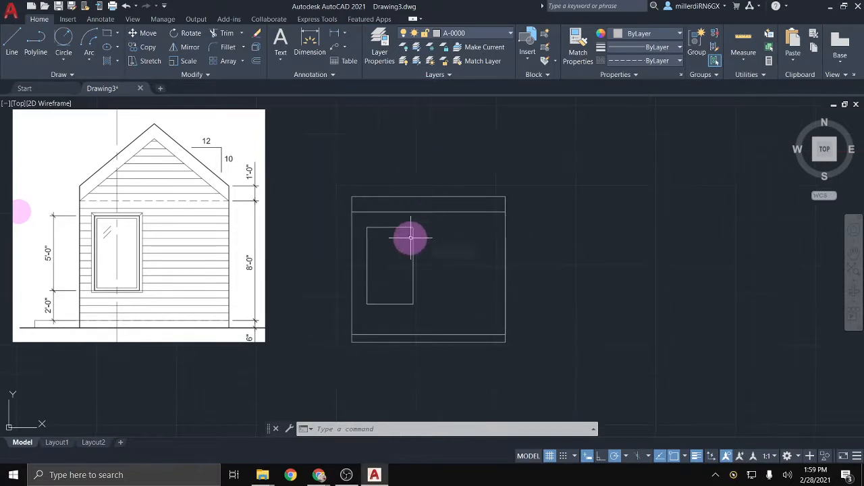
pyautogui.moveTo(352, 218)
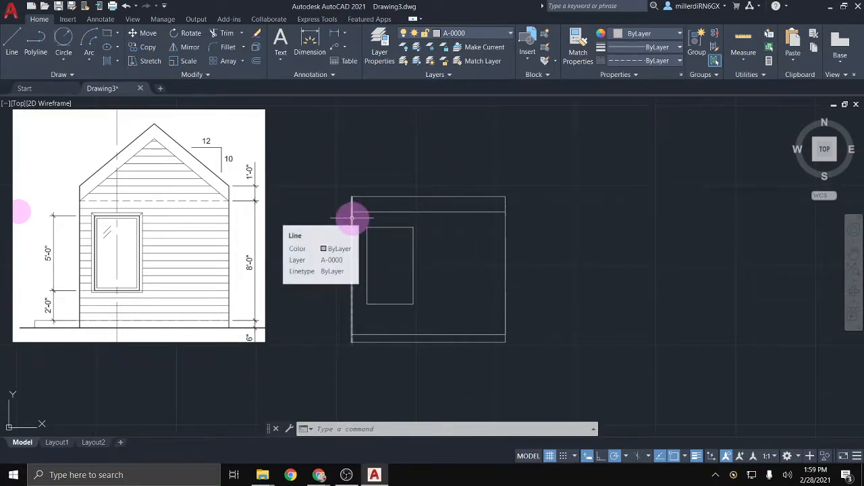
pyautogui.click(352, 293)
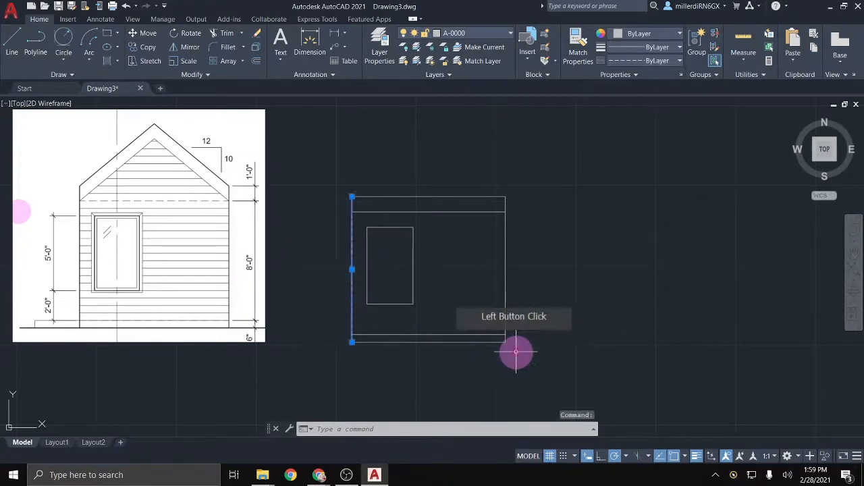
pyautogui.click(505, 300)
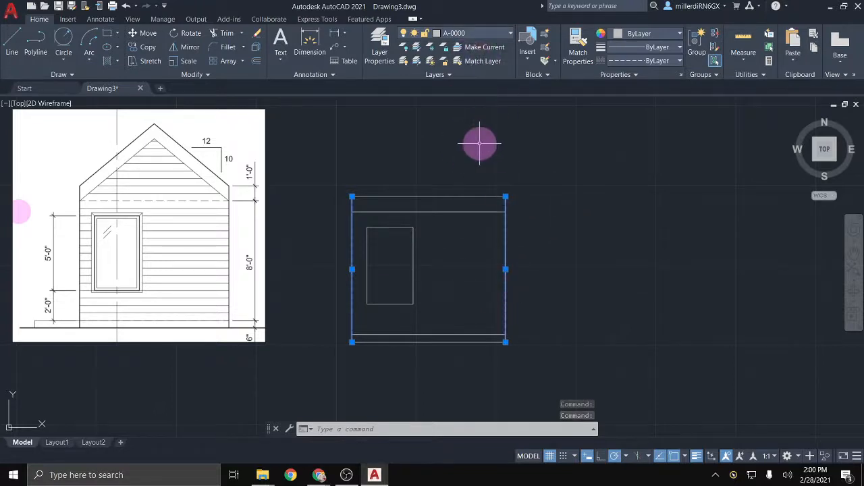
pyautogui.scroll(2, 421, 205)
pyautogui.moveTo(420, 204)
pyautogui.mouseDown(button='middle')
pyautogui.moveTo(442, 214)
pyautogui.moveTo(505, 189)
pyautogui.mouseUp(button='middle')
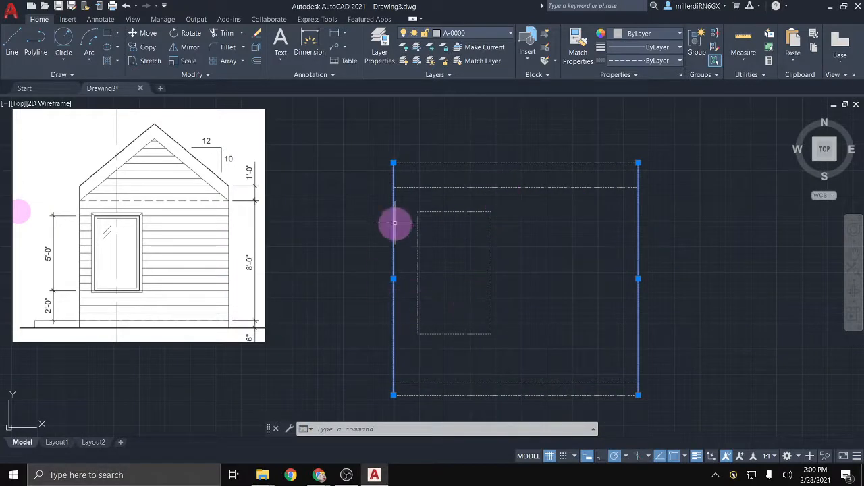
pyautogui.moveTo(395, 223)
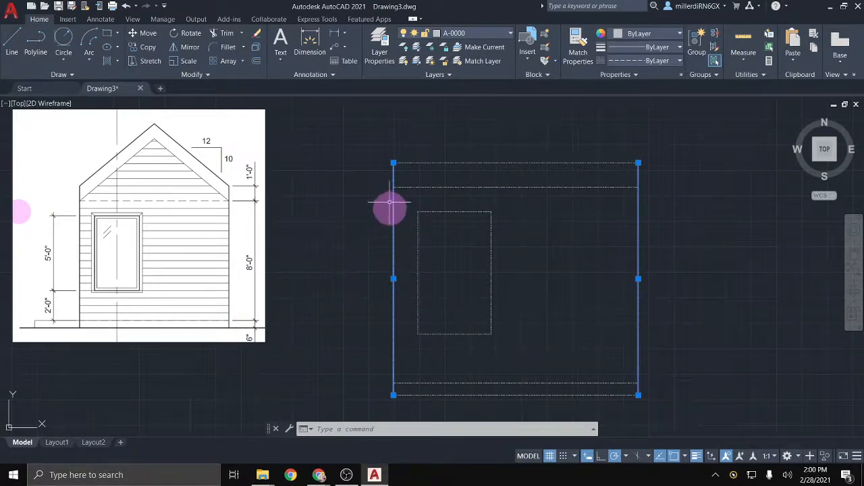
# Step: Move the selected side wall lines to layer A-0002
pyautogui.click(488, 32)
pyautogui.click(474, 88)
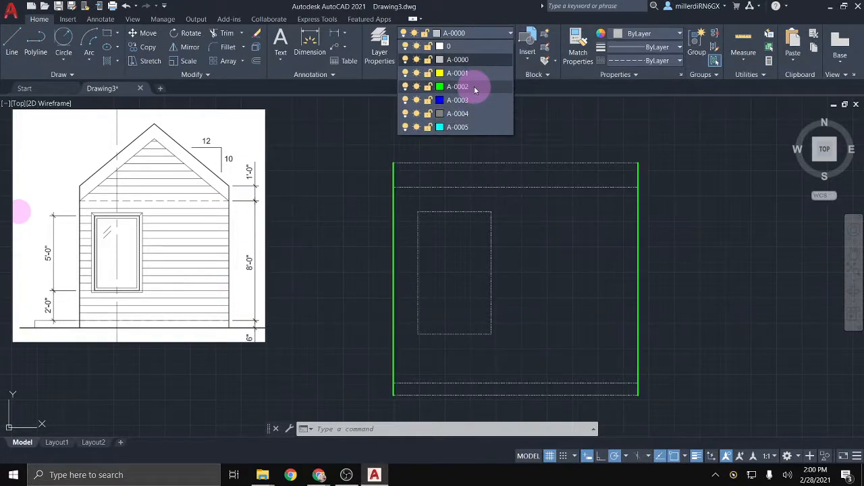
pyautogui.click(475, 88)
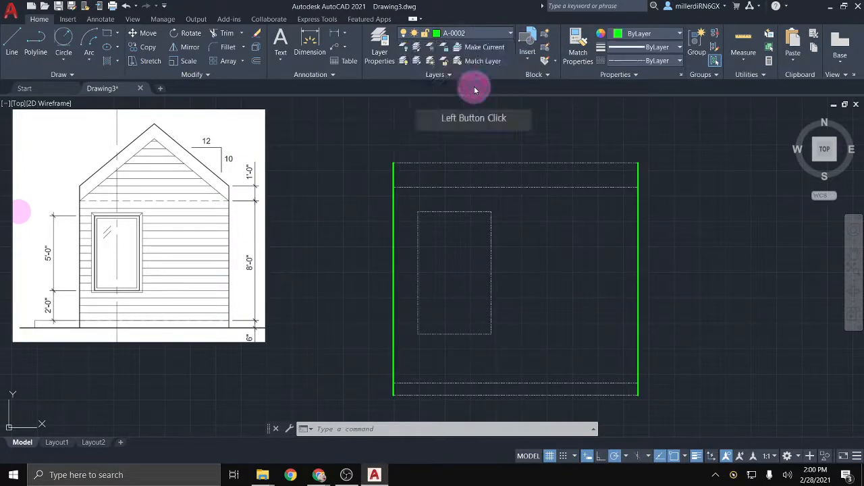
pyautogui.press('Escape')
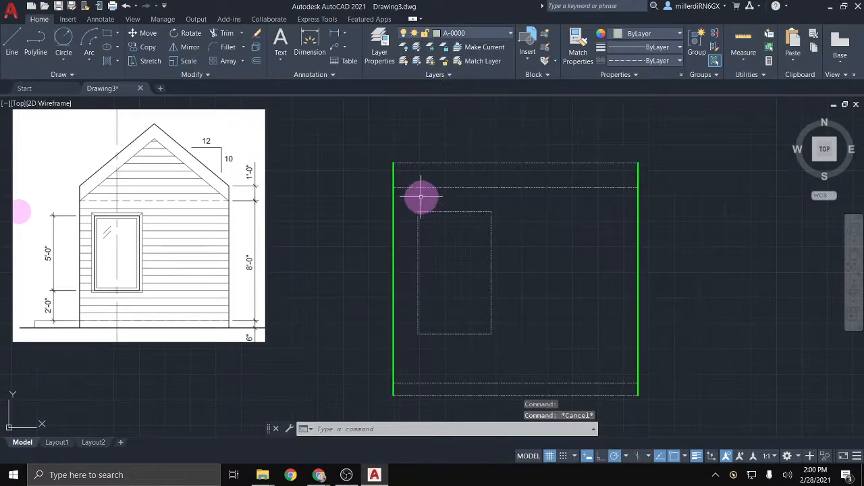
# Step: Put the elevation's upper horizontal line on layer A-0003
pyautogui.click(418, 188)
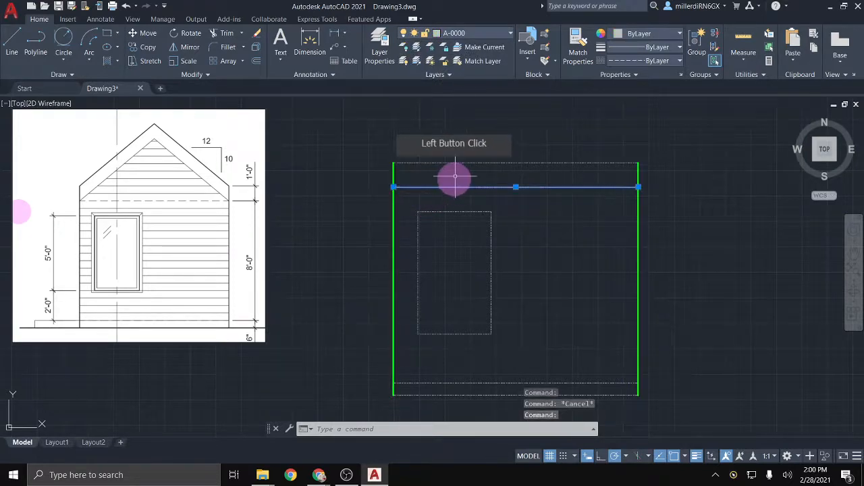
pyautogui.click(496, 39)
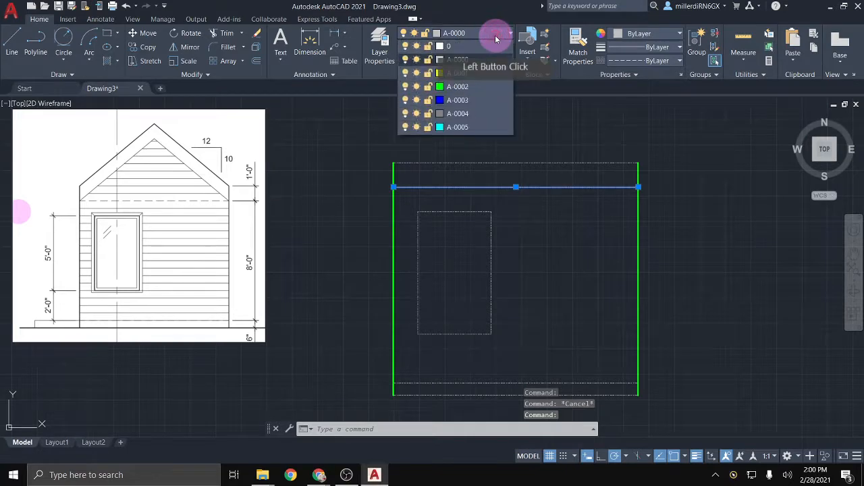
pyautogui.click(479, 100)
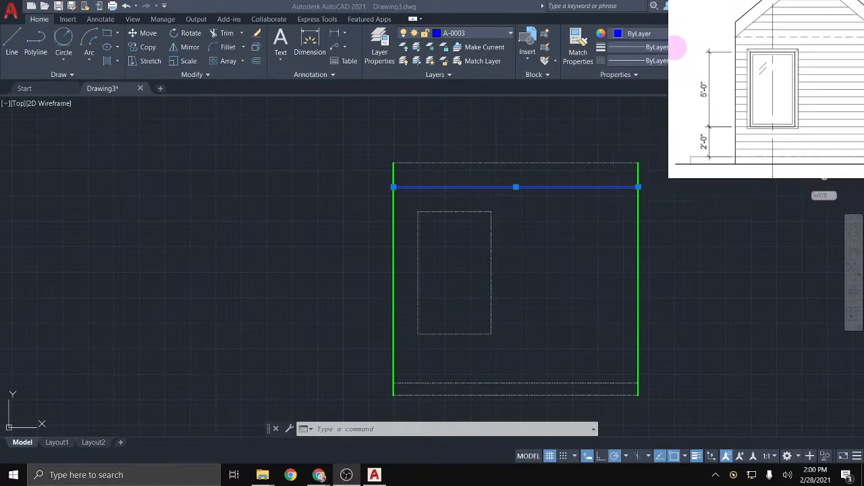
# Step: Display the 10' upper line's Properties palette, docked along the left edge
pyautogui.rightClick(463, 191)
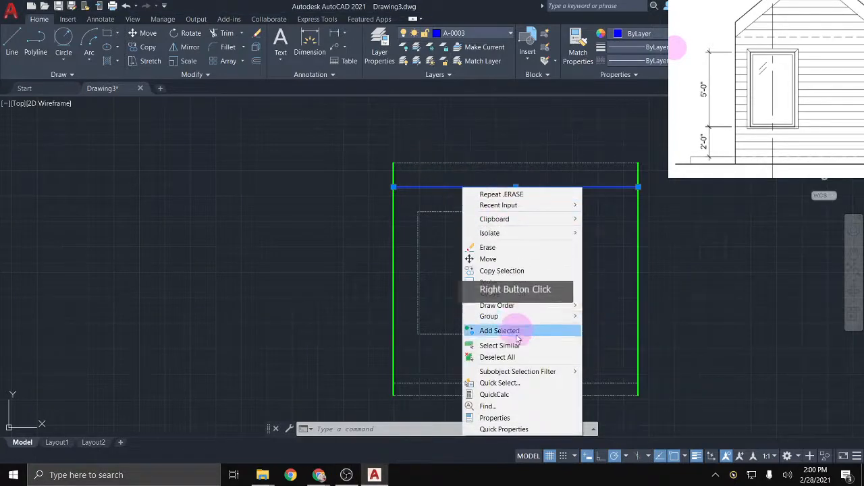
pyautogui.click(506, 417)
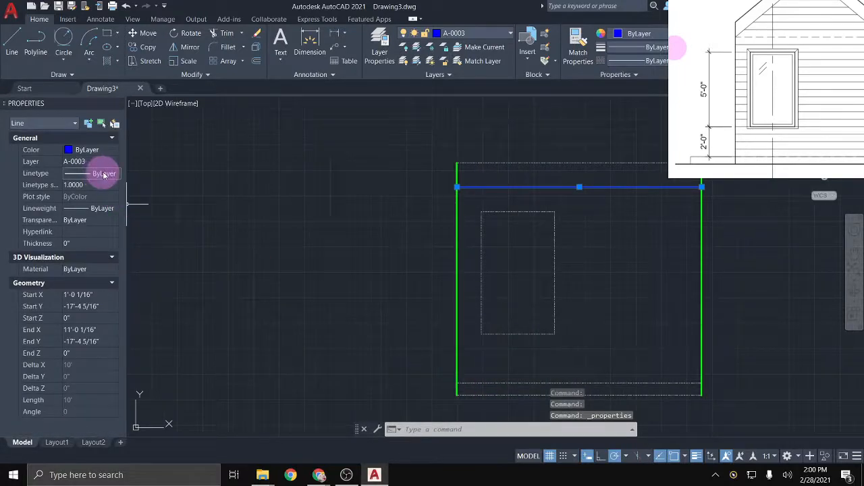
pyautogui.moveTo(41, 105)
pyautogui.mouseDown()
pyautogui.moveTo(85, 142)
pyautogui.moveTo(99, 246)
pyautogui.moveTo(150, 276)
pyautogui.moveTo(165, 196)
pyautogui.moveTo(132, 202)
pyautogui.mouseUp()
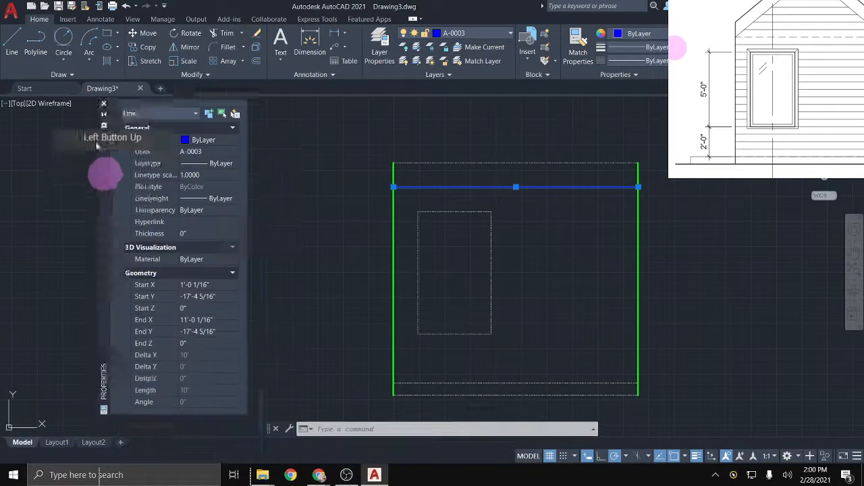
pyautogui.moveTo(98, 145); pyautogui.dragTo(16, 81)
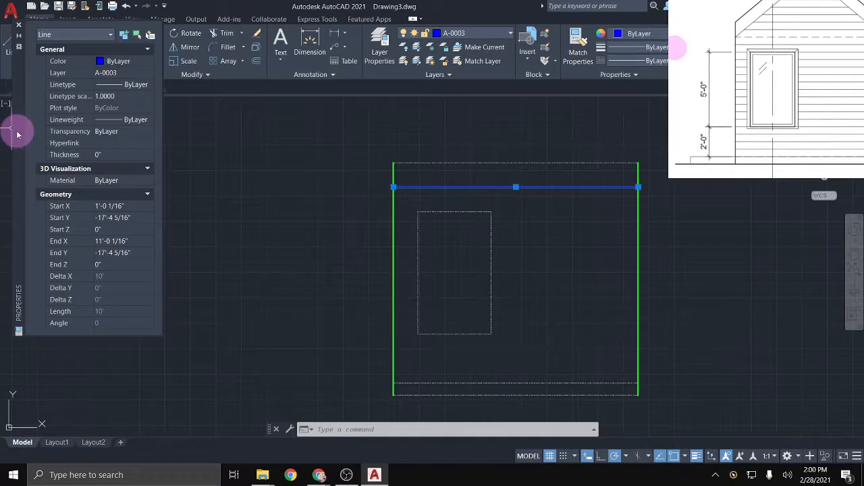
pyautogui.moveTo(18, 135)
pyautogui.mouseDown()
pyautogui.moveTo(16, 185)
pyautogui.moveTo(34, 179)
pyautogui.moveTo(9, 198)
pyautogui.moveTo(15, 221)
pyautogui.mouseUp()
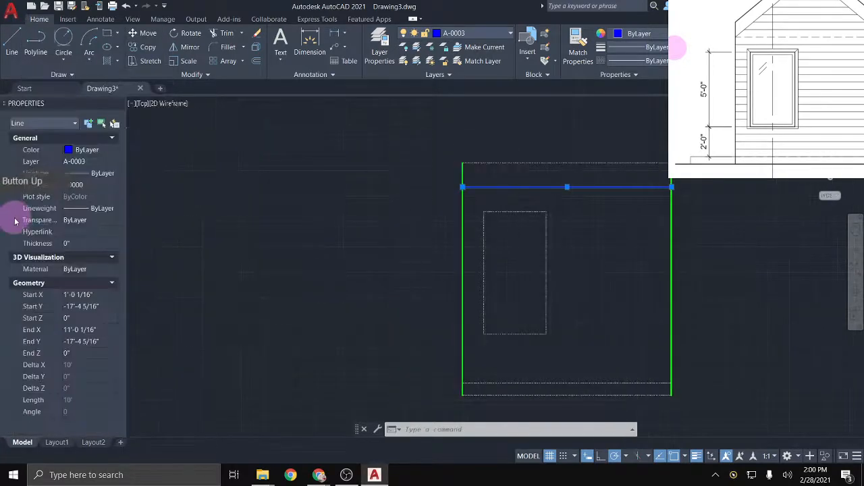
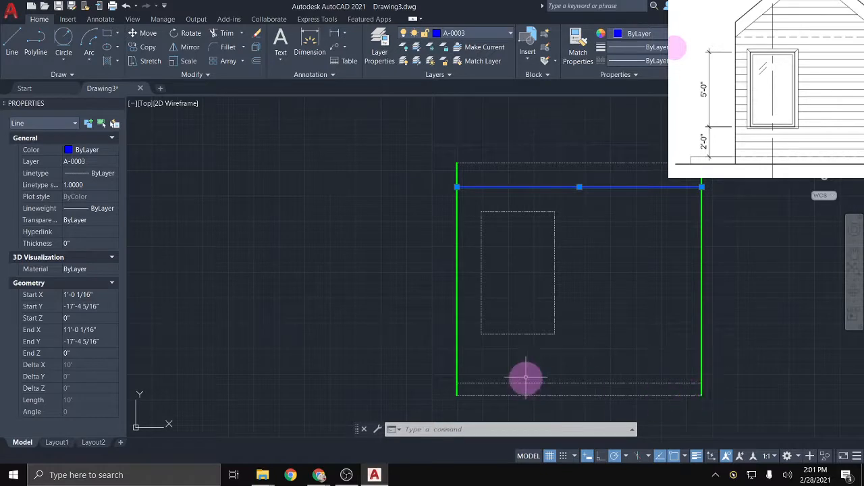
# Step: Give the blue top line the HIDDEN linetype with a linetype scale of 48
pyautogui.click(104, 175)
pyautogui.click(115, 174)
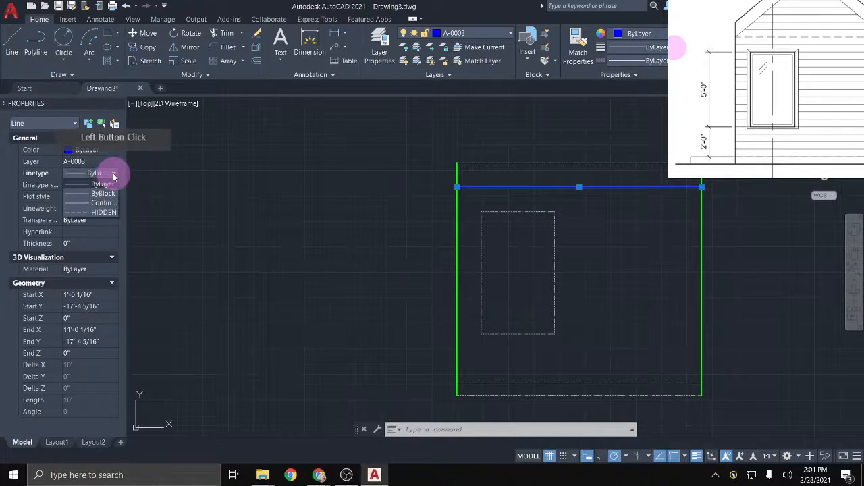
pyautogui.click(108, 214)
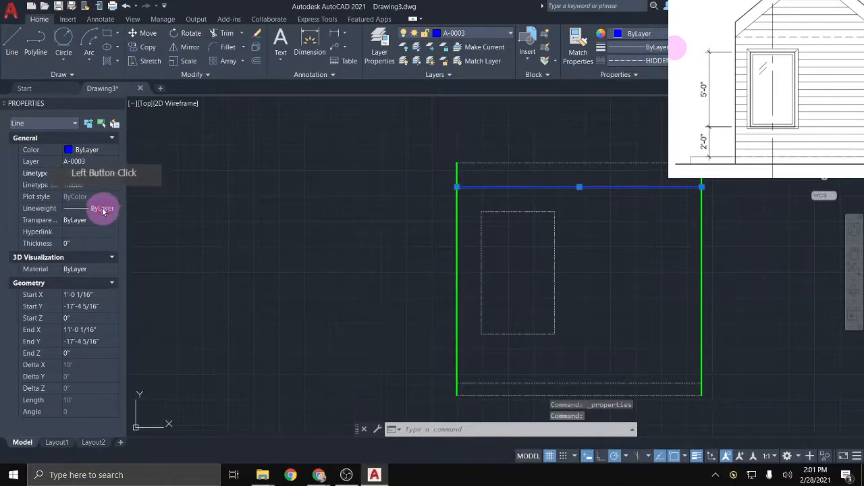
pyautogui.click(91, 184)
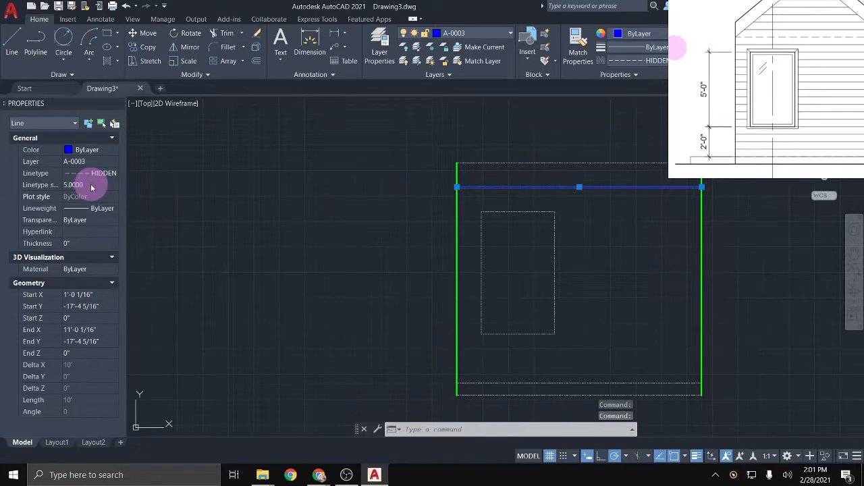
pyautogui.click(91, 184)
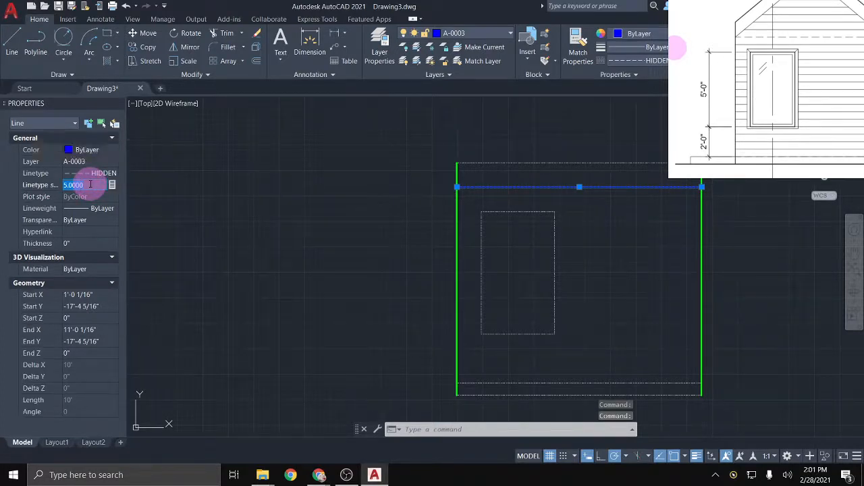
pyautogui.write('48')
pyautogui.press('Return')
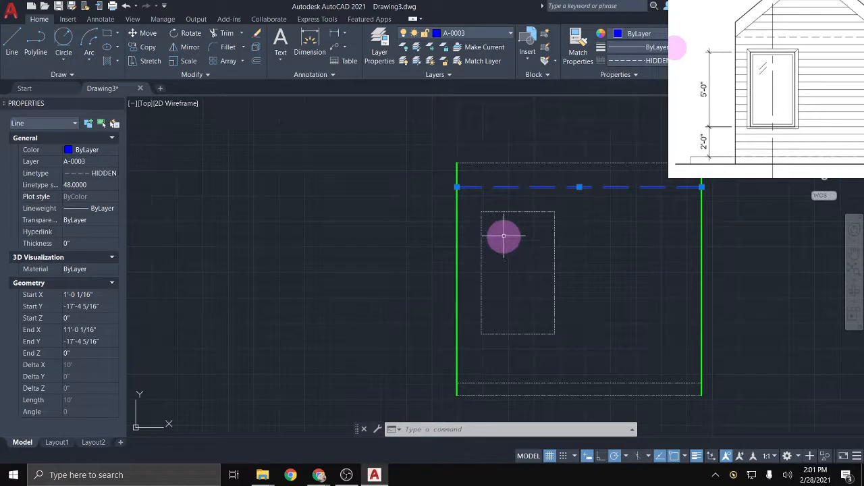
# Step: Reduce the dashed blue line's linetype scale from 48 to 12
pyautogui.press('Escape')
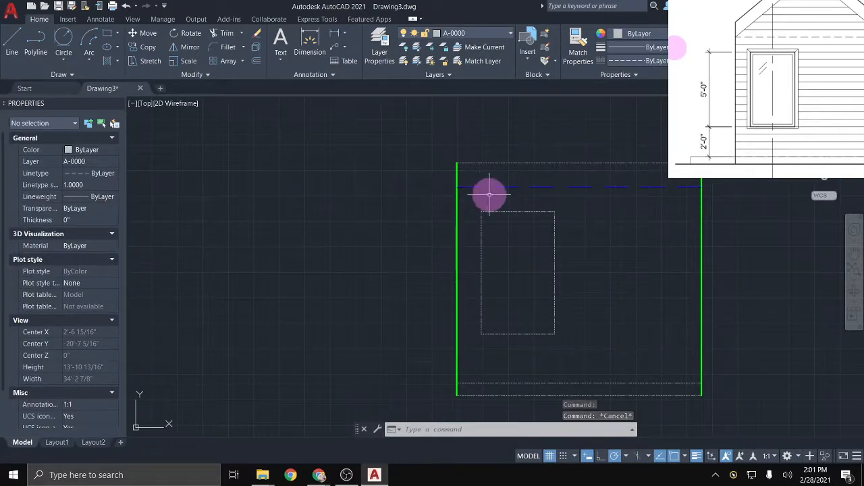
pyautogui.click(498, 187)
pyautogui.click(74, 185)
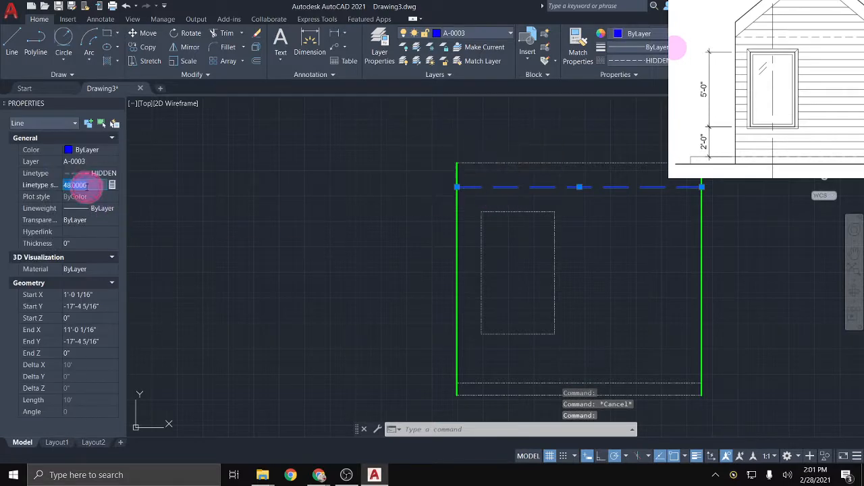
pyautogui.write('12')
pyautogui.press('Return')
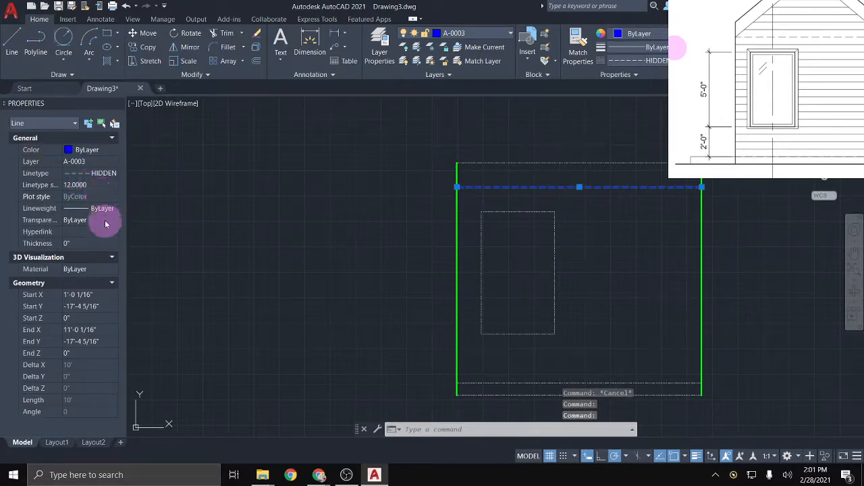
pyautogui.press('Escape')
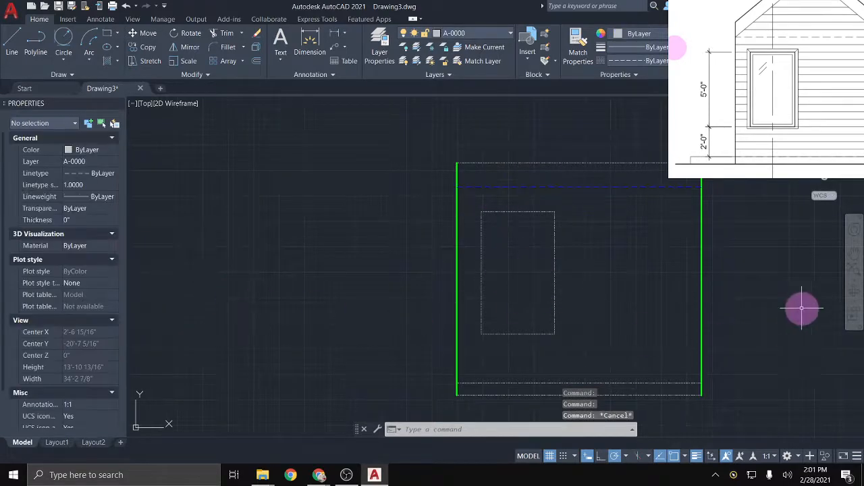
# Step: Set the annotation scale to 1/4" = 1'-0" and regenerate the drawing
pyautogui.click(776, 459)
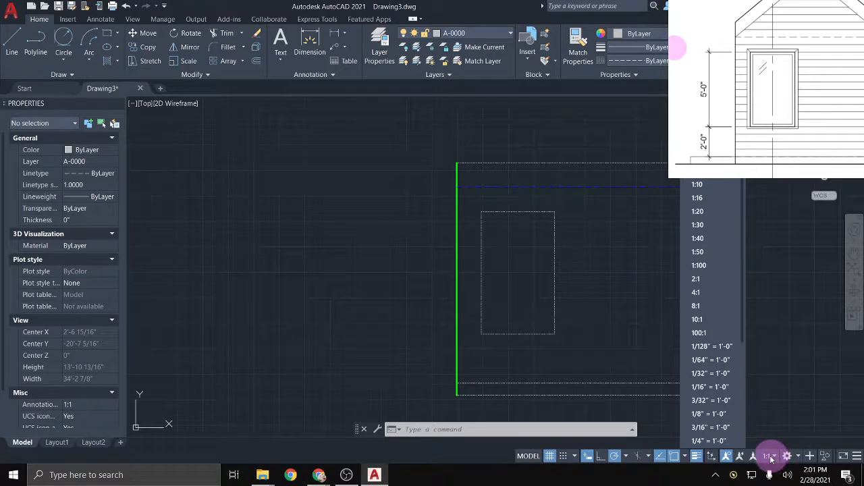
pyautogui.click(716, 440)
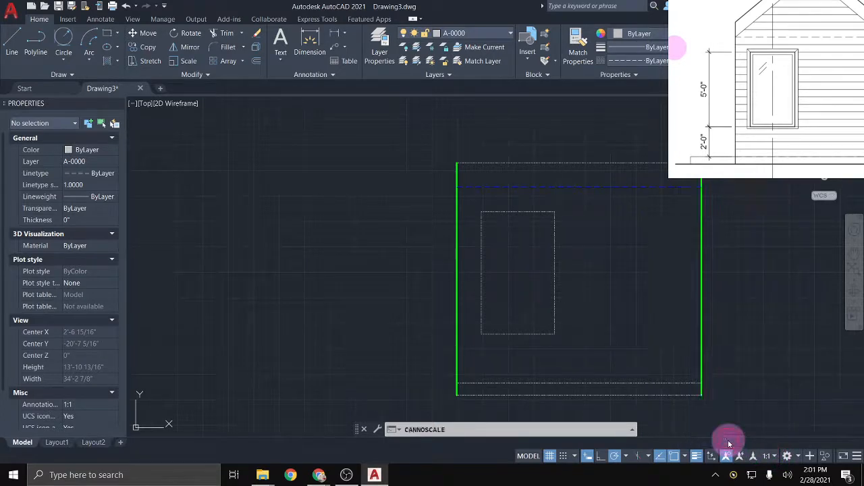
pyautogui.scroll(-2, 728, 350)
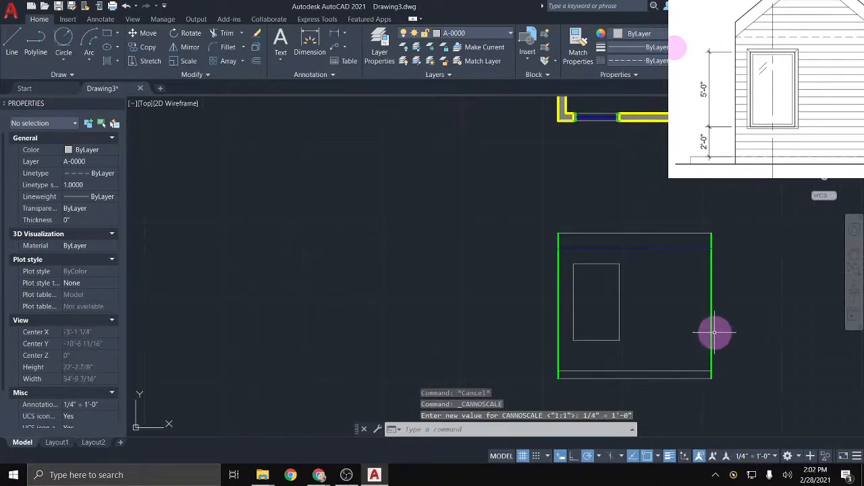
pyautogui.moveTo(714, 331); pyautogui.dragTo(607, 342, button='middle')
pyautogui.scroll(2, 604, 337)
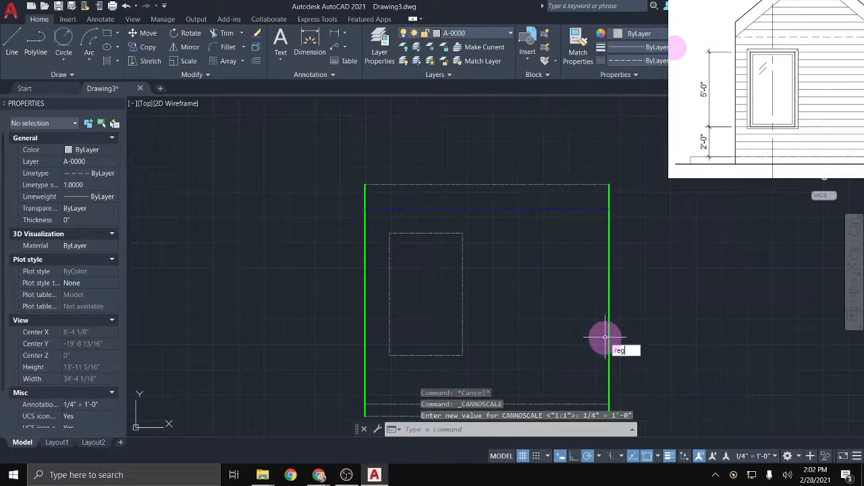
pyautogui.write('n')
pyautogui.press('Return')
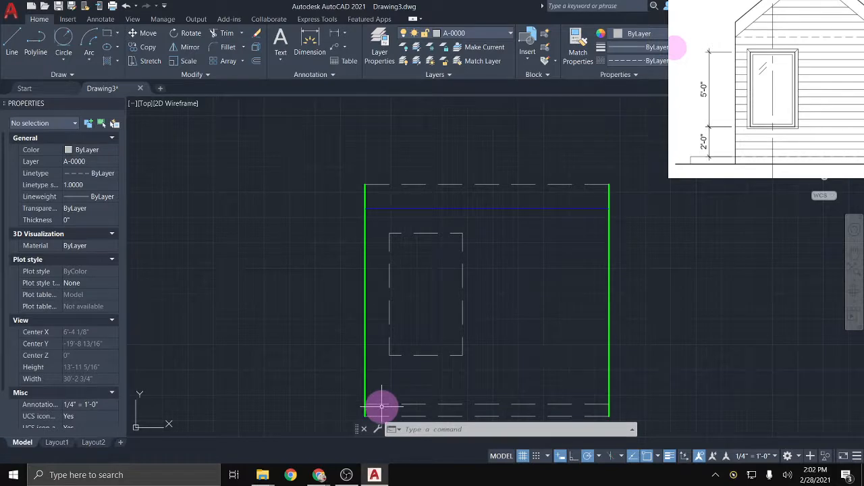
# Step: Change the blue dashed line's linetype scale from 12 to 1
pyautogui.click(384, 404)
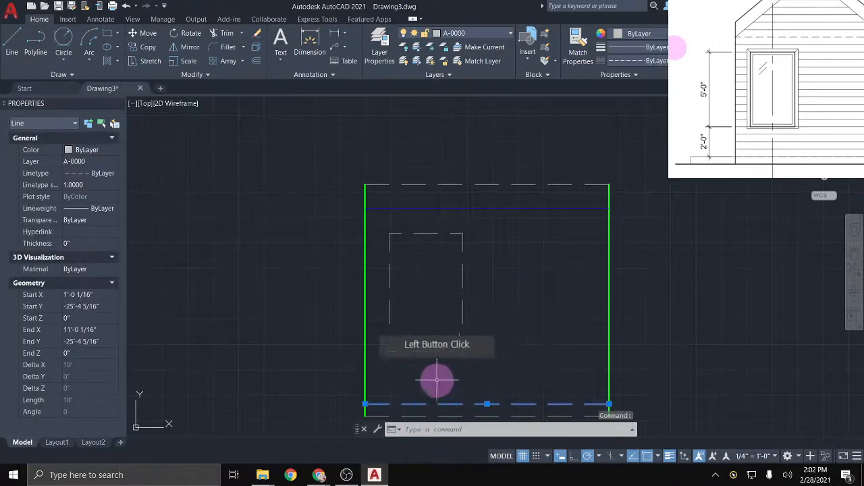
pyautogui.press('Escape')
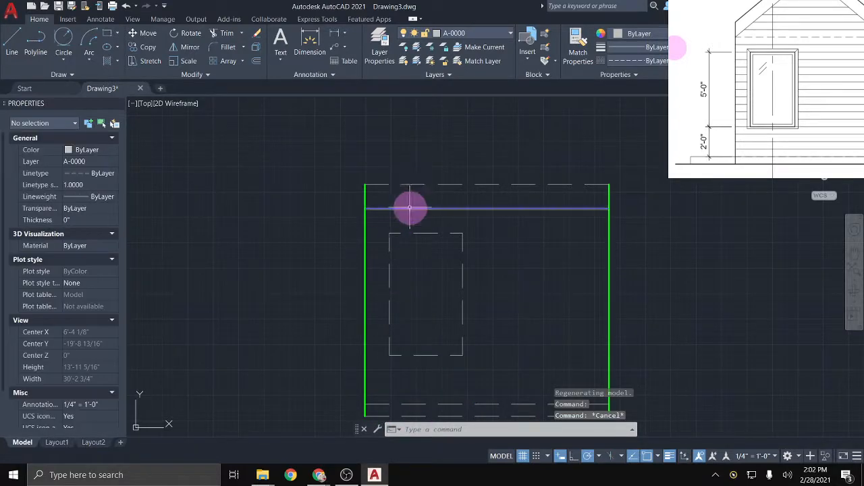
pyautogui.click(409, 208)
pyautogui.click(87, 185)
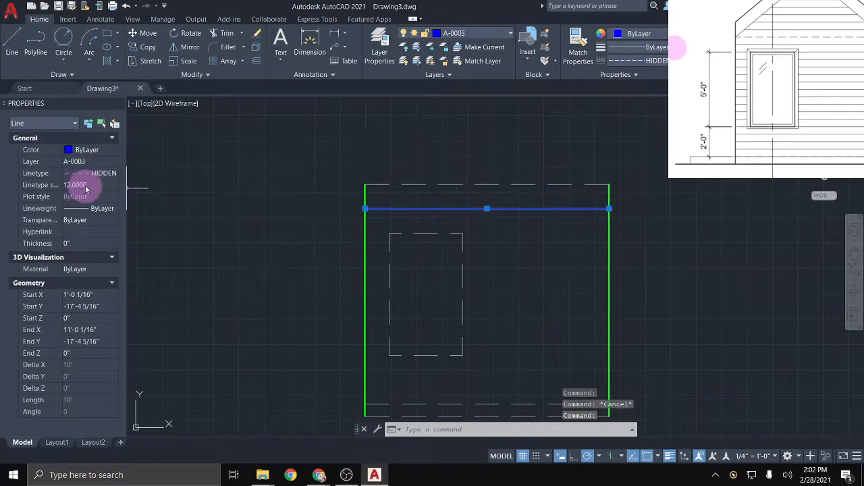
pyautogui.write('0')
pyautogui.press('Return')
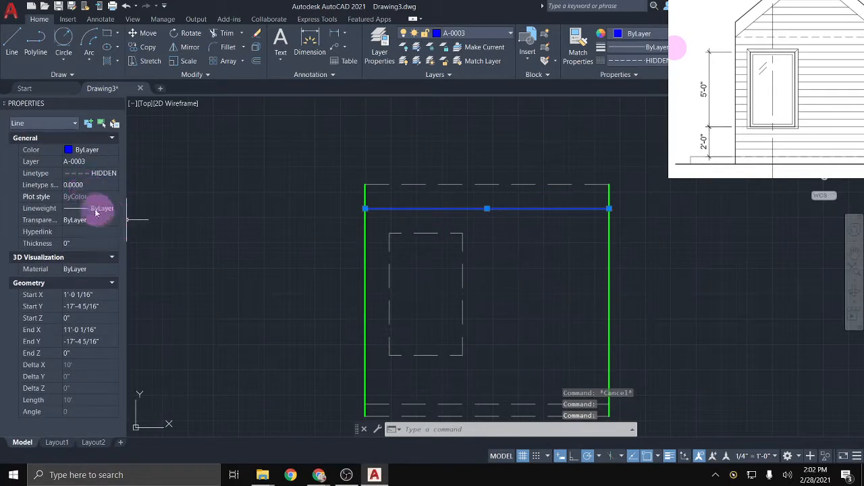
pyautogui.click(98, 185)
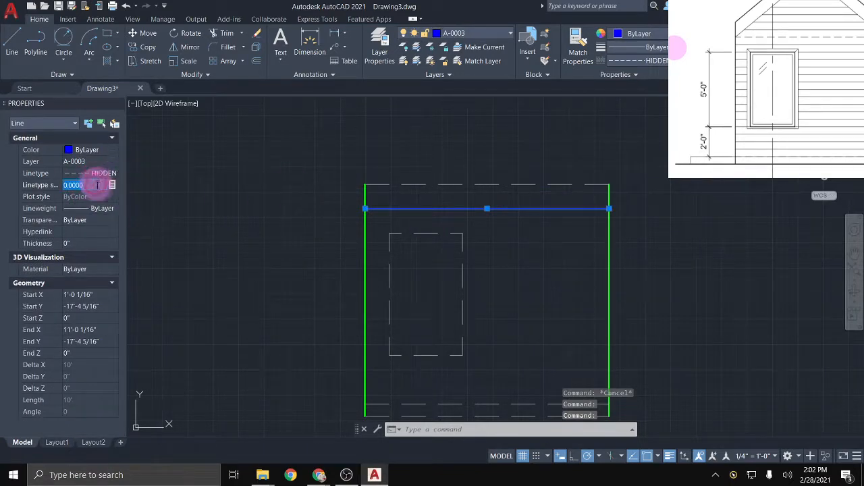
pyautogui.write('1')
pyautogui.press('Return')
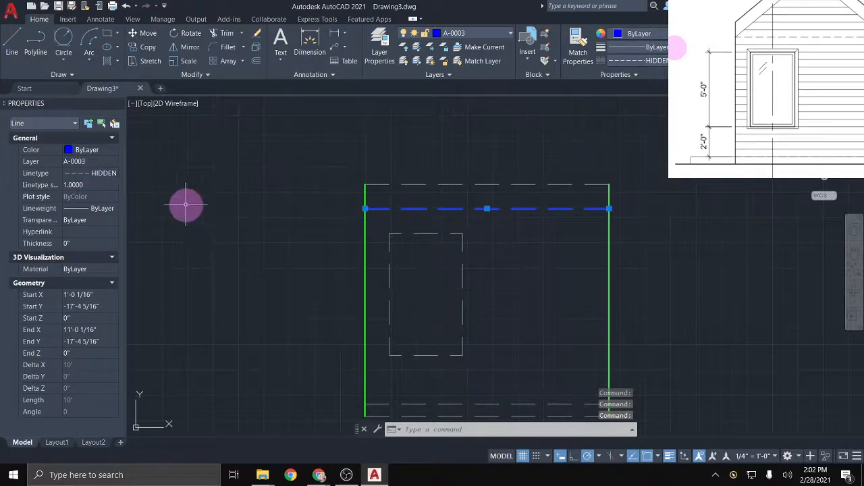
pyautogui.press('Escape')
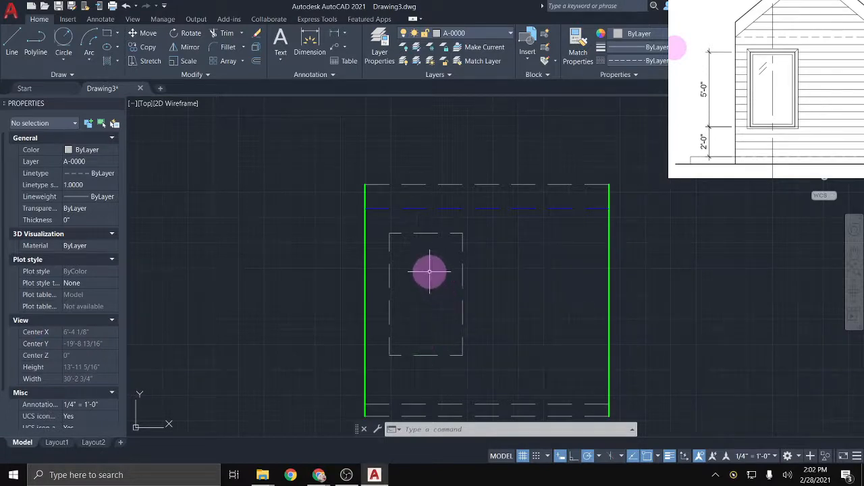
# Step: Move the window rectangle's four lines onto layer A-0003
pyautogui.click(468, 363)
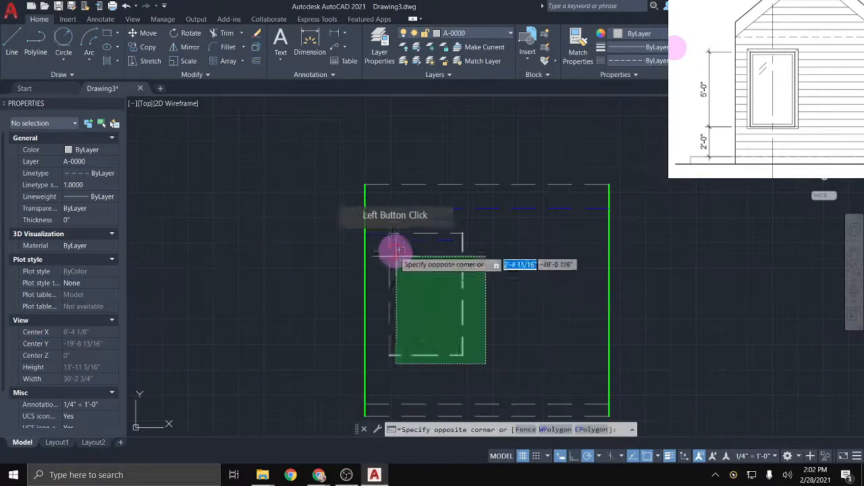
pyautogui.click(384, 233)
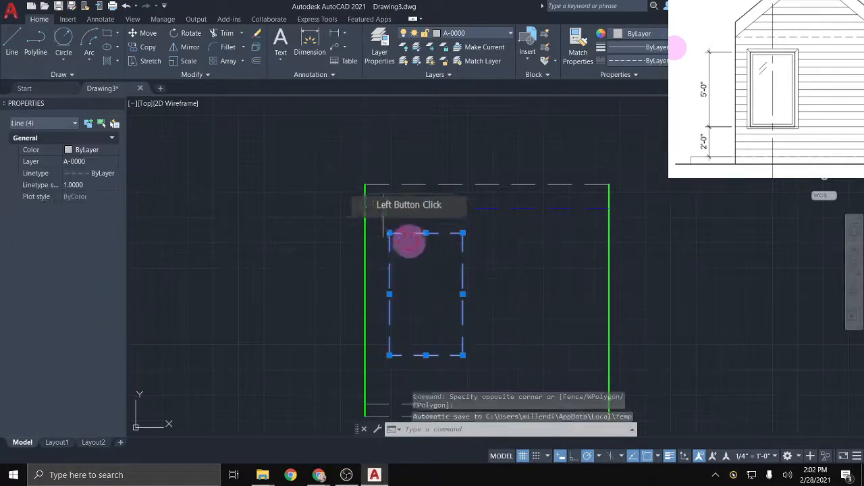
pyautogui.click(492, 31)
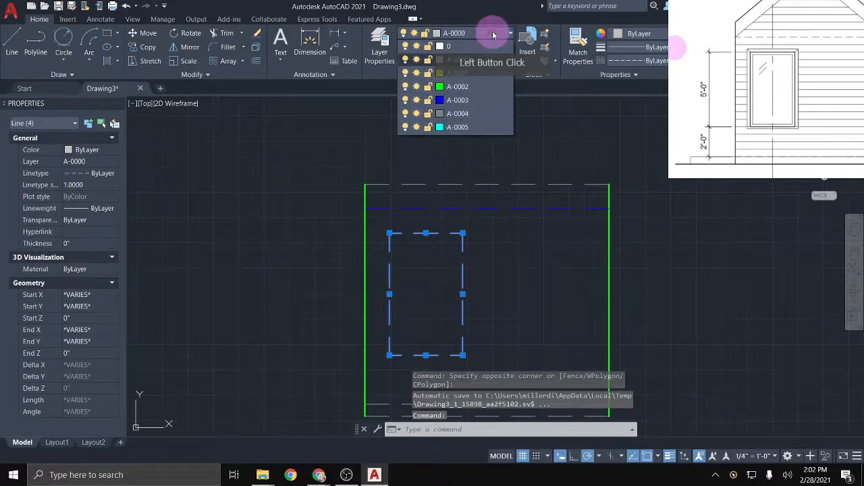
pyautogui.click(482, 101)
pyautogui.click(426, 318)
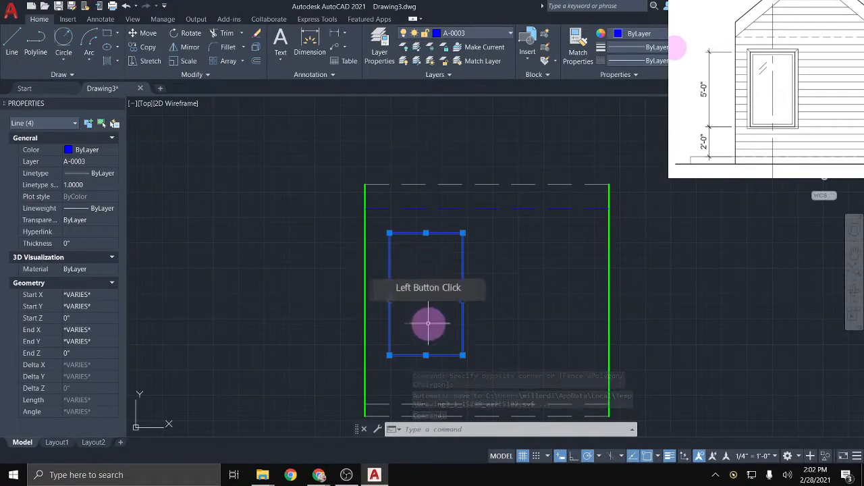
# Step: Select the outline's top dashed line and move the reference house picture aside
pyautogui.scroll(-2, 480, 288)
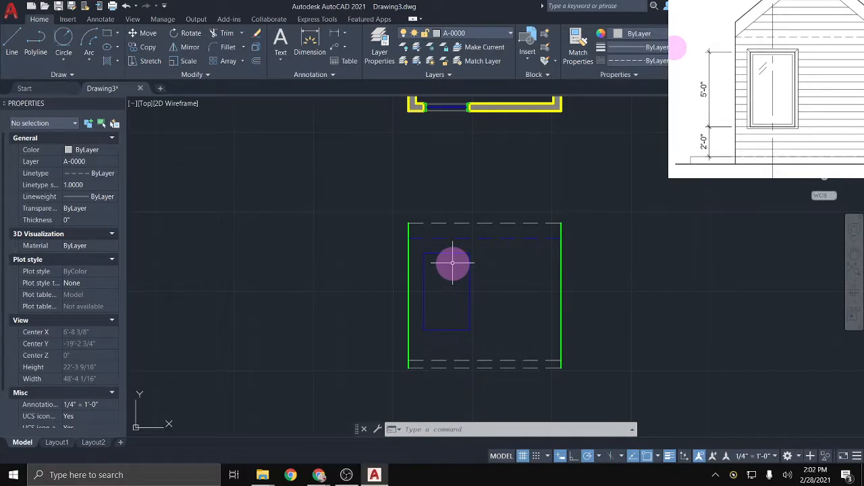
pyautogui.scroll(2, 453, 263)
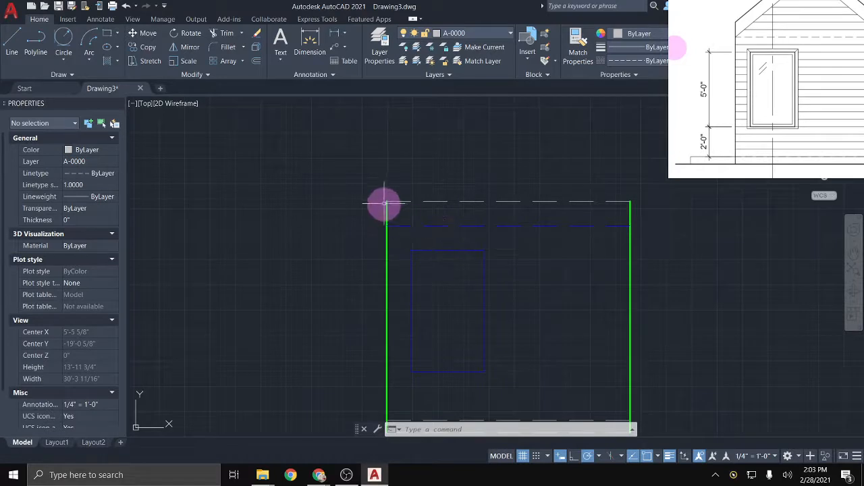
pyautogui.scroll(-2, 446, 201)
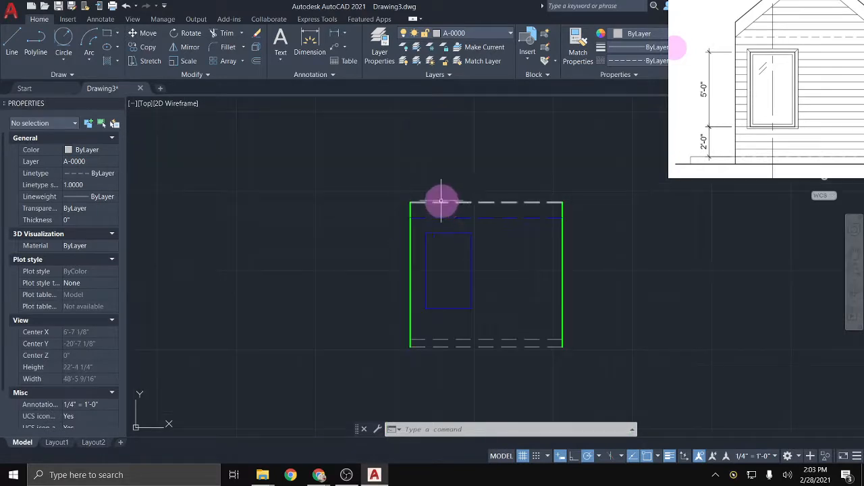
pyautogui.click(446, 202)
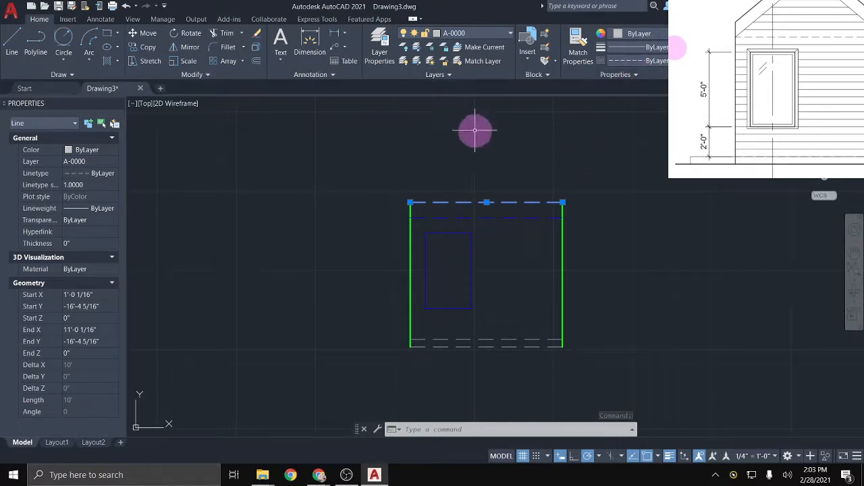
pyautogui.moveTo(679, 48)
pyautogui.mouseDown()
pyautogui.moveTo(338, 164)
pyautogui.moveTo(131, 168)
pyautogui.moveTo(154, 214)
pyautogui.moveTo(144, 214)
pyautogui.mouseUp()
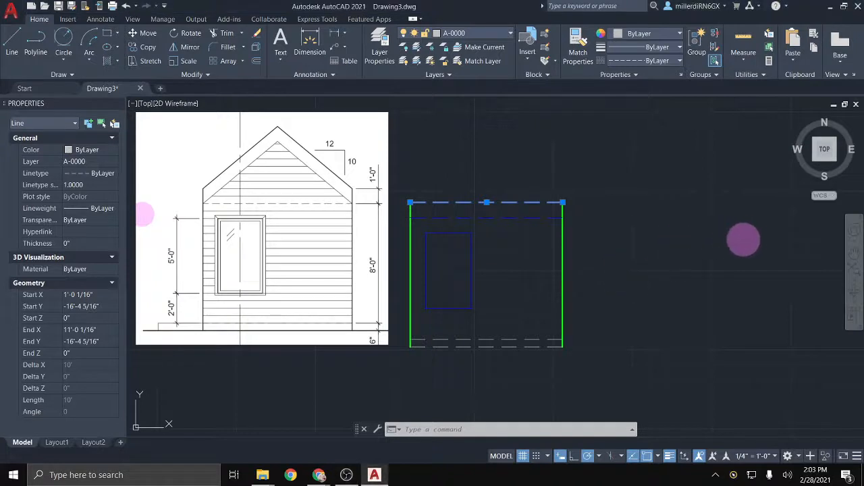
# Step: Put the bottom dashed line on layer A-0001 so it becomes solid yellow
pyautogui.moveTo(634, 258); pyautogui.dragTo(737, 241, button='middle')
pyautogui.scroll(2, 686, 238)
pyautogui.moveTo(684, 238); pyautogui.dragTo(708, 241, button='middle')
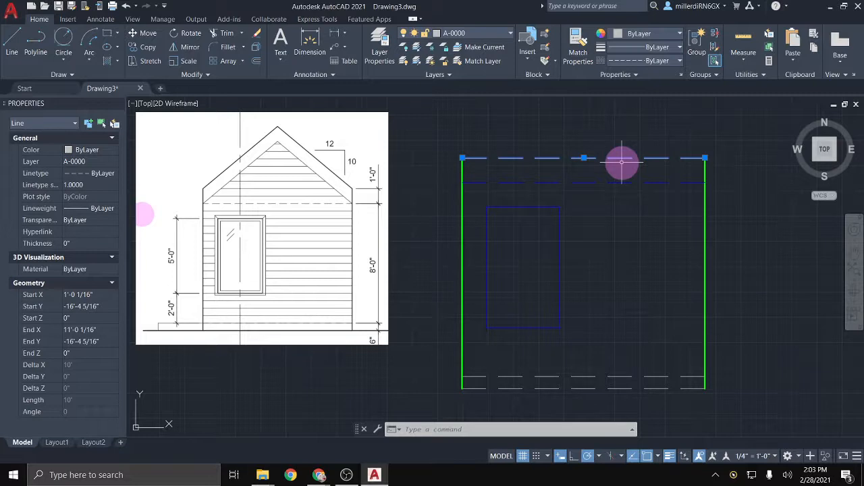
pyautogui.moveTo(574, 223); pyautogui.dragTo(548, 311, button='middle')
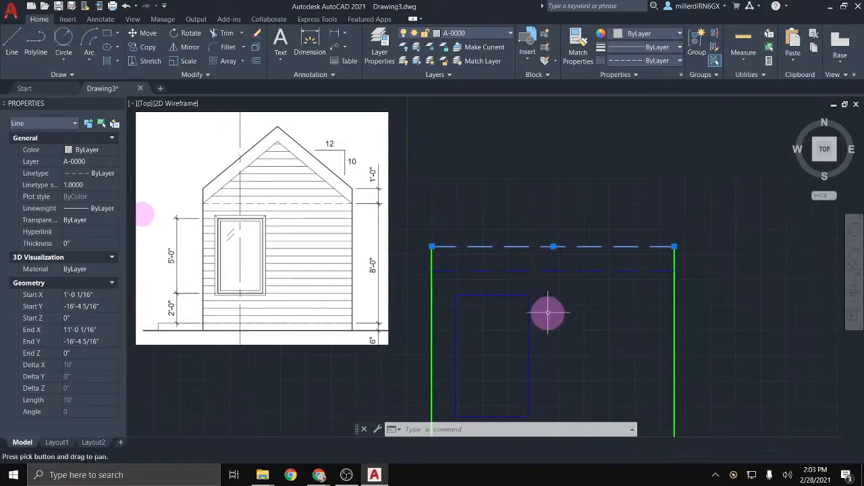
pyautogui.press('Escape')
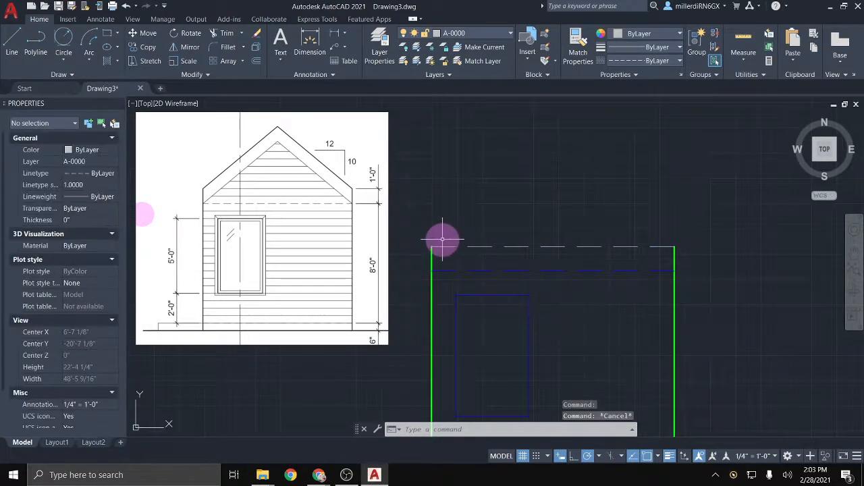
pyautogui.scroll(-2, 434, 252)
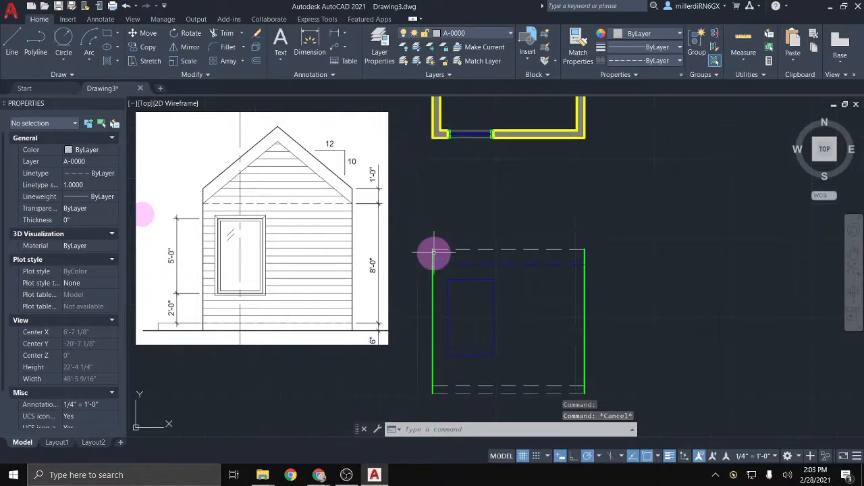
pyautogui.click(567, 388)
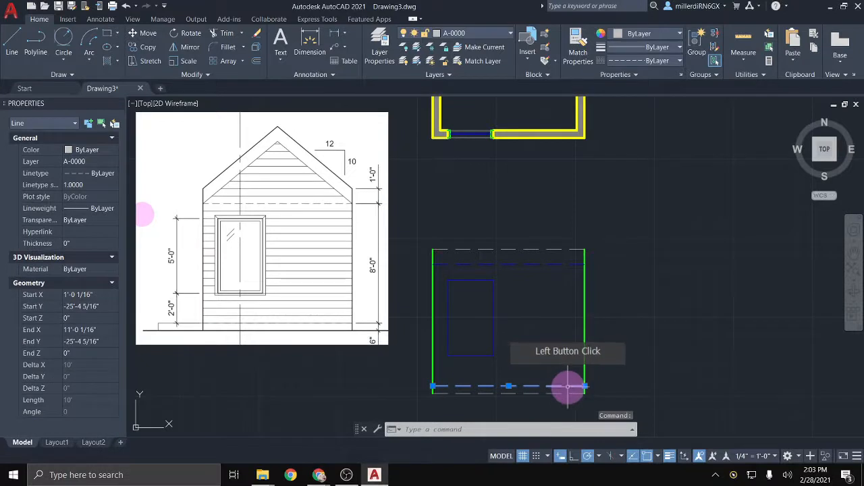
pyautogui.click(496, 34)
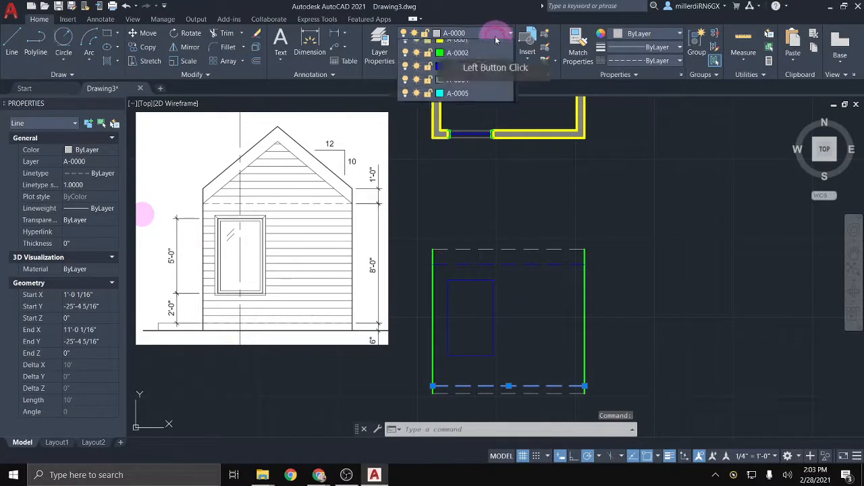
pyautogui.click(483, 101)
pyautogui.moveTo(464, 312); pyautogui.dragTo(446, 275, button='middle')
pyautogui.press('Escape')
pyautogui.press('Escape')
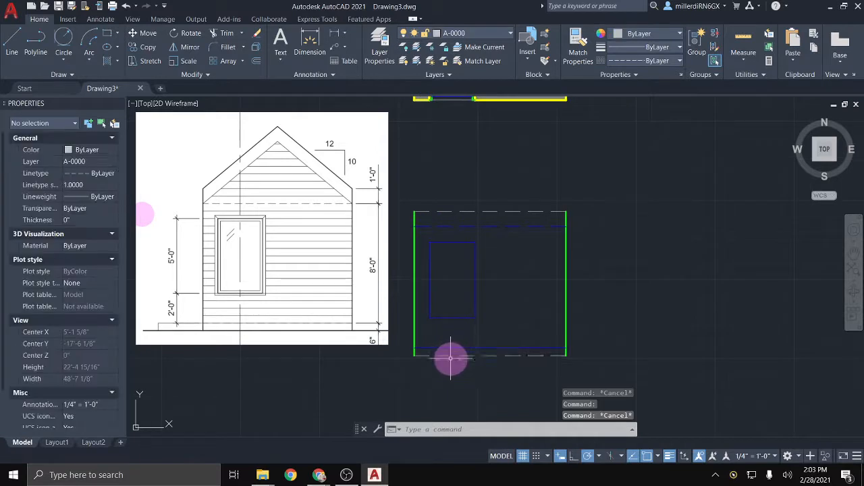
pyautogui.click(447, 356)
pyautogui.click(497, 32)
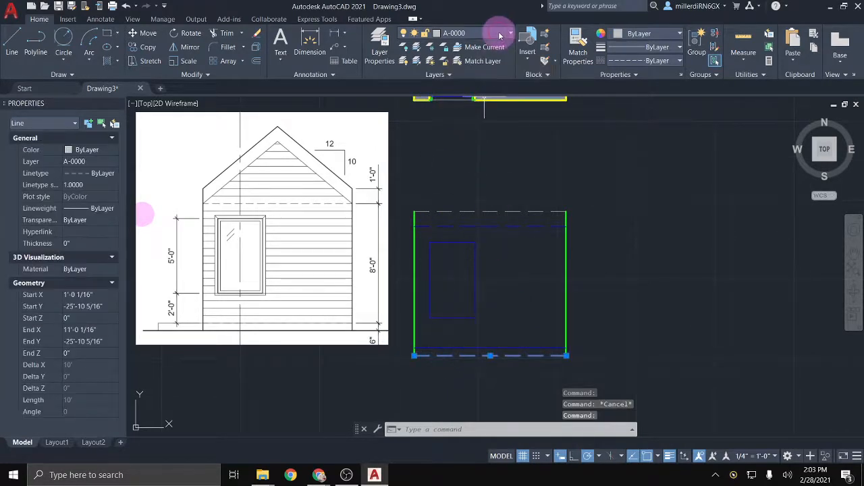
pyautogui.click(478, 73)
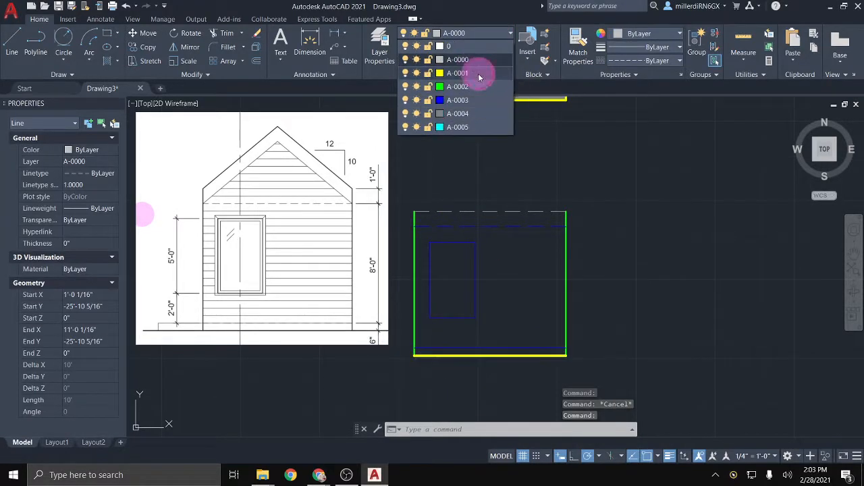
# Step: Stretch the ground line's ends just past the left and right walls
pyautogui.click(417, 356)
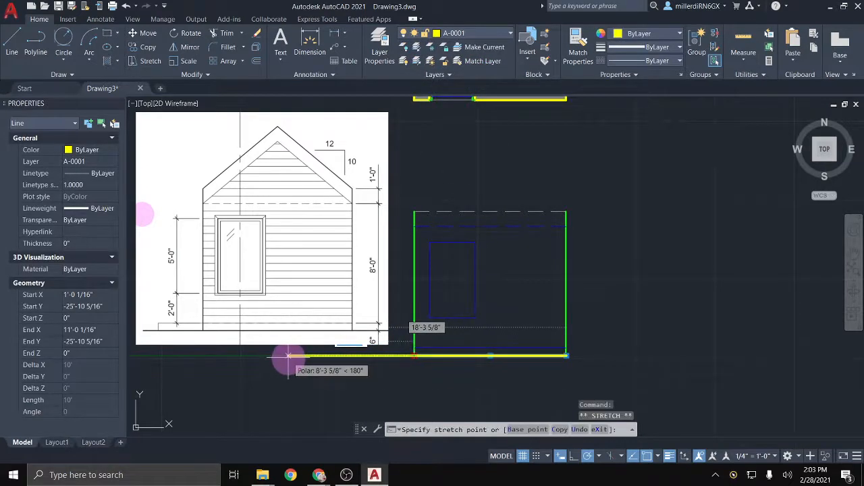
pyautogui.click(294, 356)
pyautogui.click(568, 356)
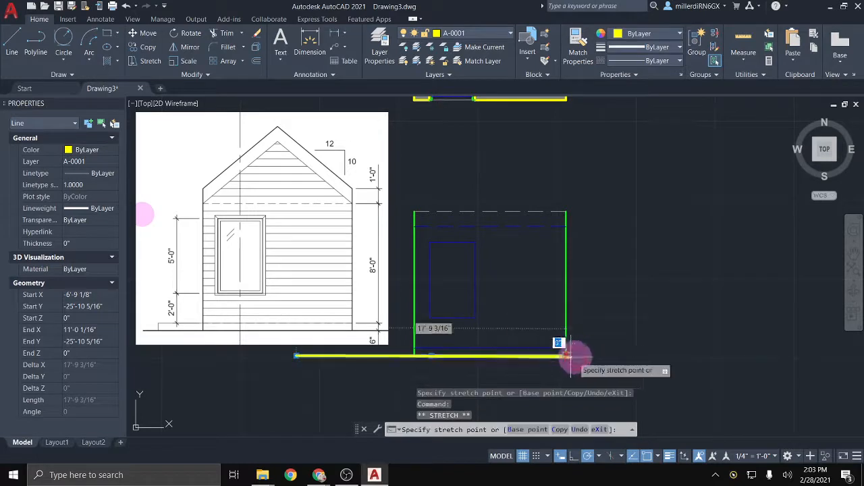
pyautogui.click(668, 356)
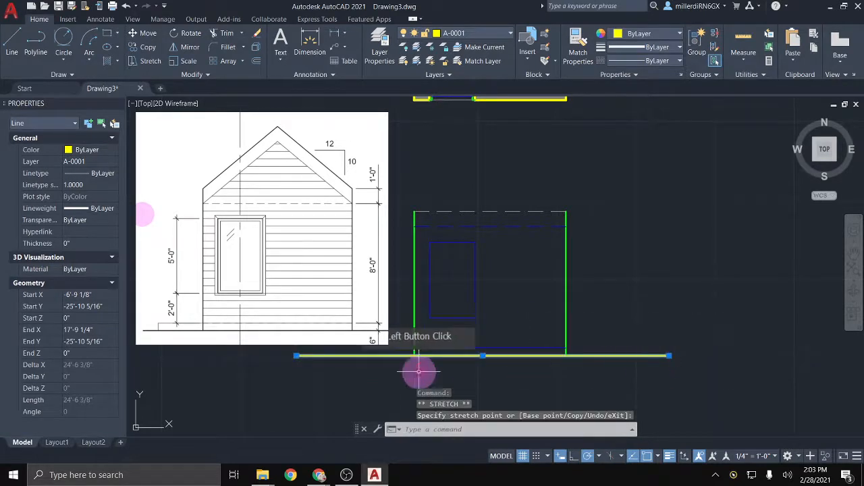
pyautogui.click(295, 356)
pyautogui.click(346, 356)
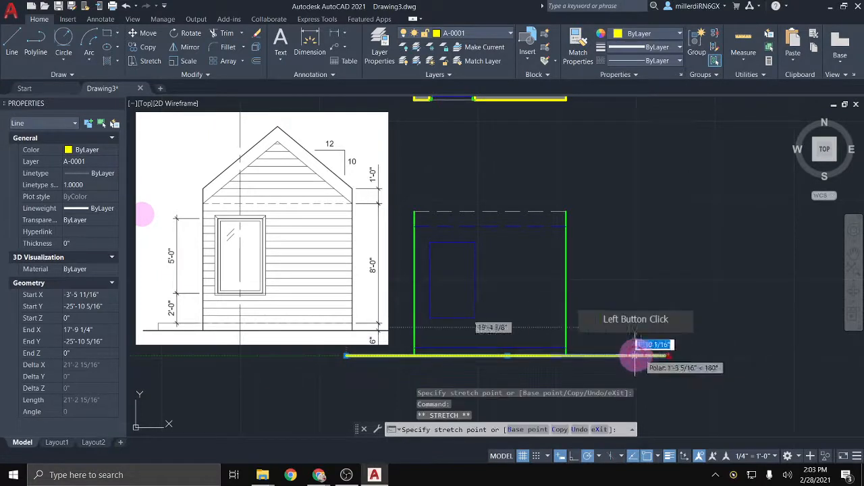
pyautogui.click(594, 356)
# Step: Deselect the ground line and reframe the view around the elevation
pyautogui.moveTo(507, 312); pyautogui.dragTo(629, 286, button='middle')
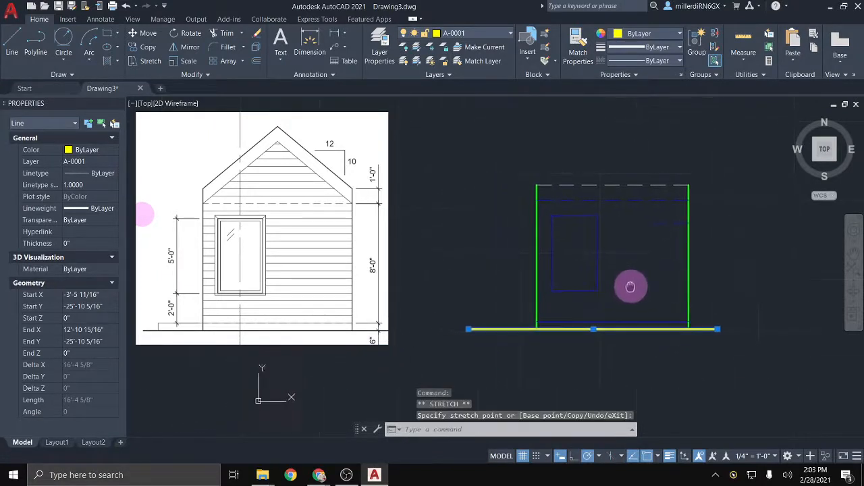
pyautogui.scroll(2, 708, 283)
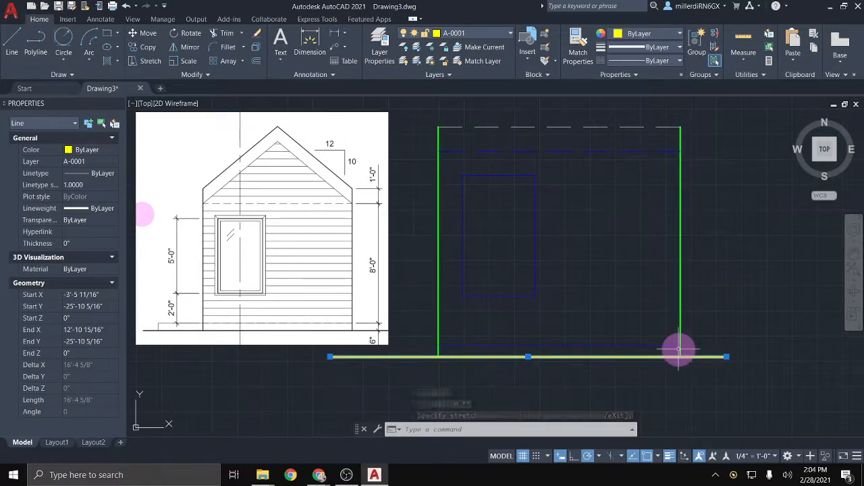
pyautogui.scroll(-2, 661, 230)
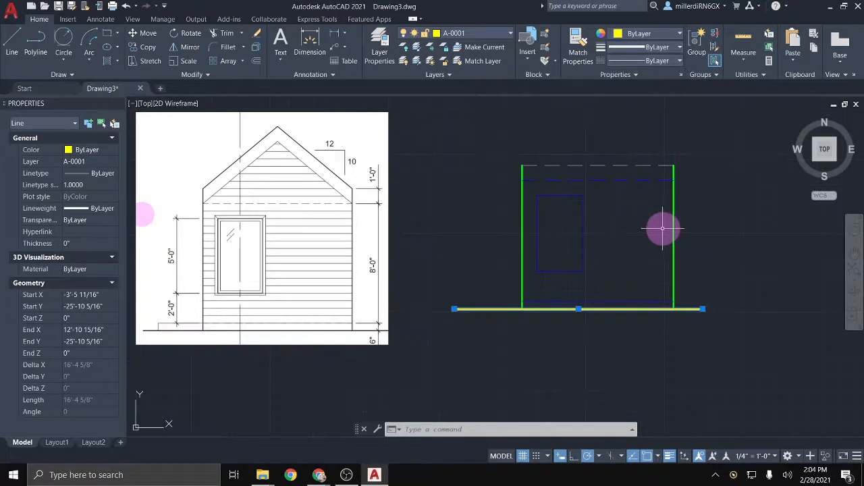
pyautogui.moveTo(662, 227); pyautogui.dragTo(655, 266, button='middle')
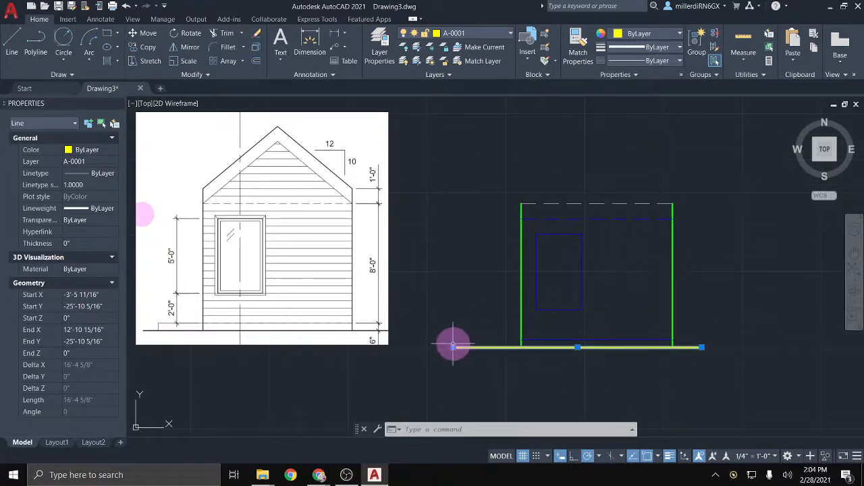
pyautogui.click(453, 346)
pyautogui.press('Escape')
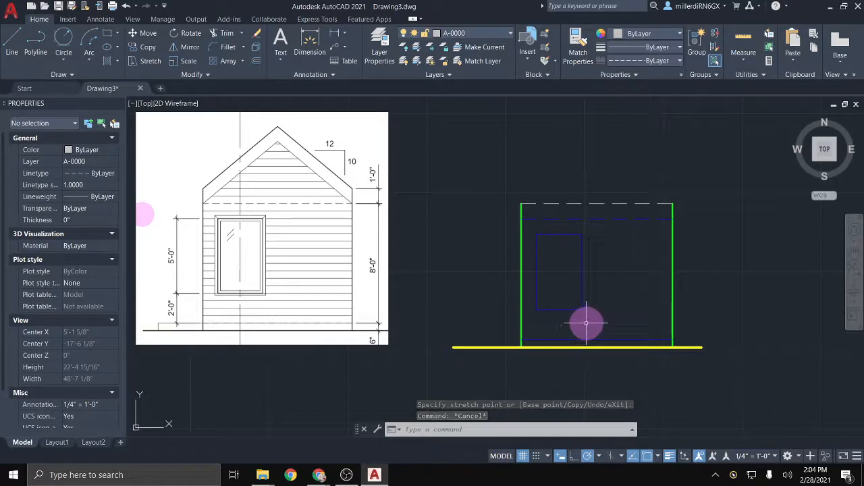
pyautogui.scroll(2, 586, 324)
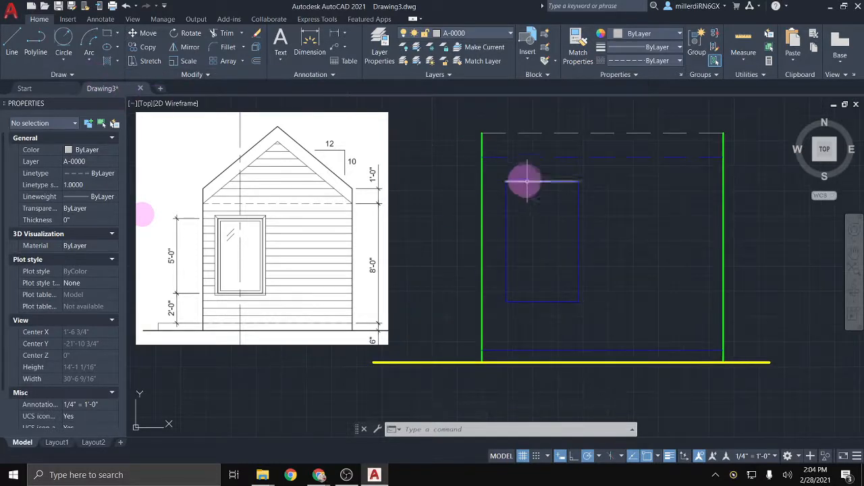
pyautogui.moveTo(525, 180); pyautogui.dragTo(397, 240, button='middle')
pyautogui.moveTo(517, 217)
pyautogui.mouseDown(button='middle')
pyautogui.moveTo(652, 227)
pyautogui.moveTo(669, 240)
pyautogui.mouseUp(button='middle')
pyautogui.scroll(-2, 669, 240)
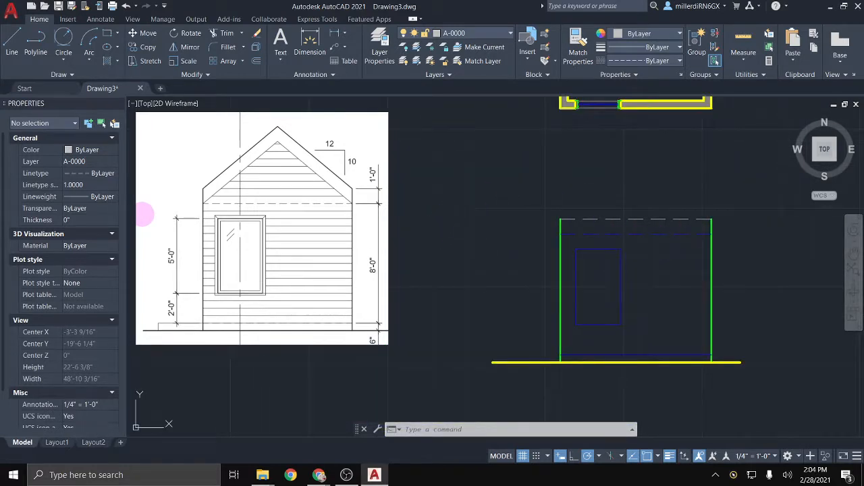
# Step: On layer A-0002, start the stepped roof from the wall's top-left corner with 10" rises and 12" runs
pyautogui.click(494, 32)
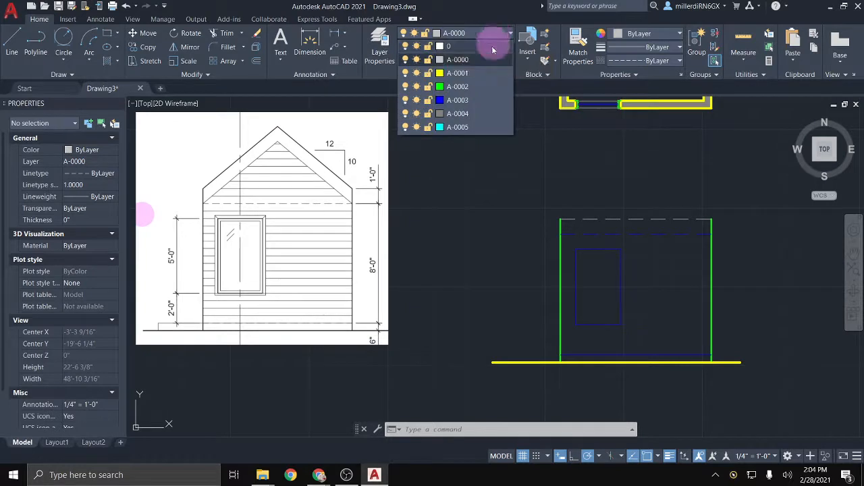
pyautogui.click(477, 86)
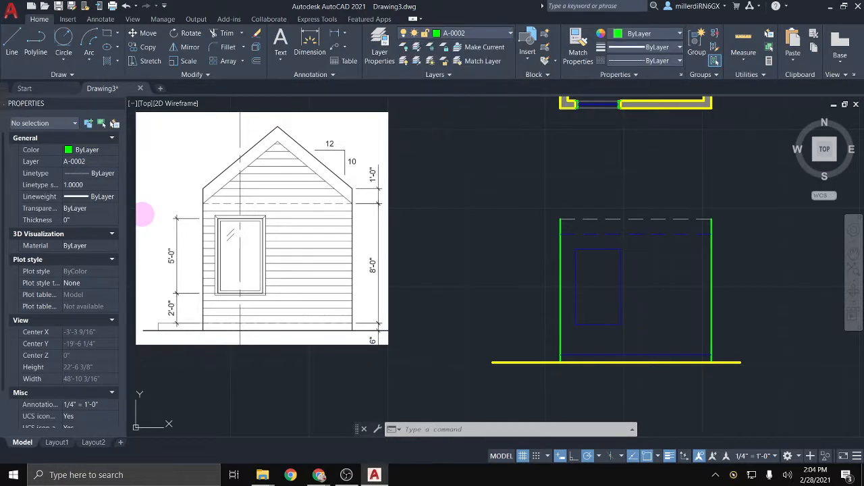
pyautogui.click(13, 46)
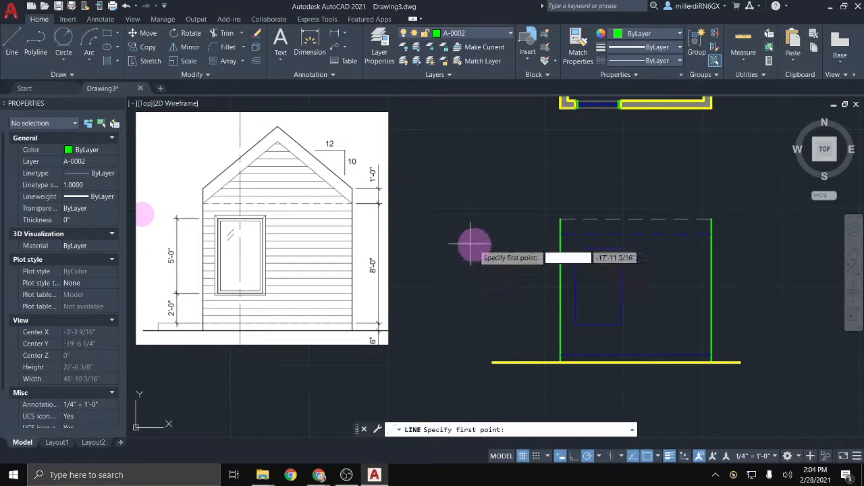
pyautogui.moveTo(507, 246); pyautogui.dragTo(472, 260, button='middle')
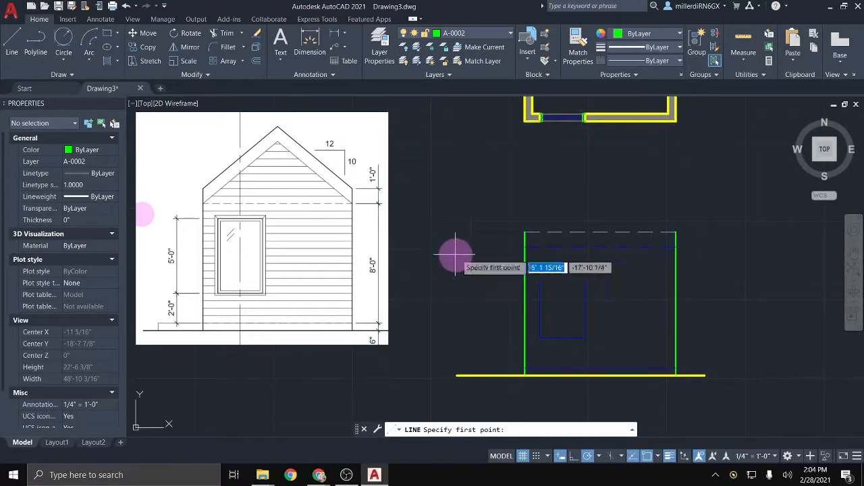
pyautogui.click(525, 232)
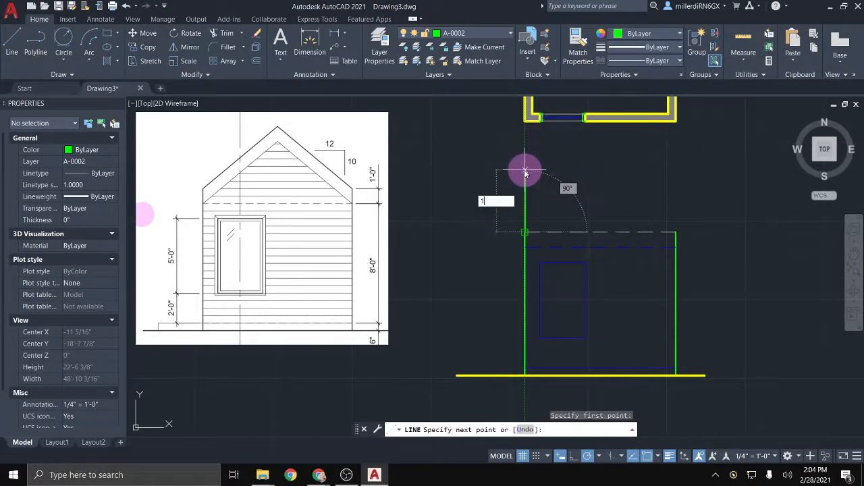
pyautogui.press('Return')
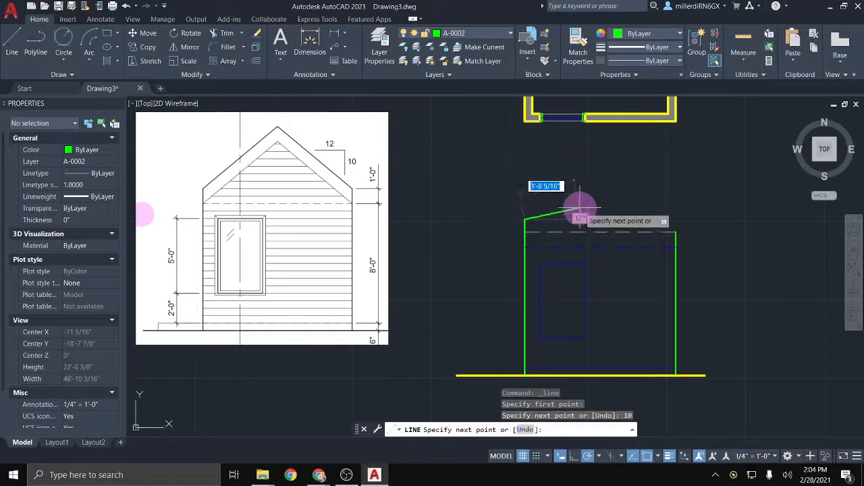
pyautogui.write('12')
pyautogui.press('Return')
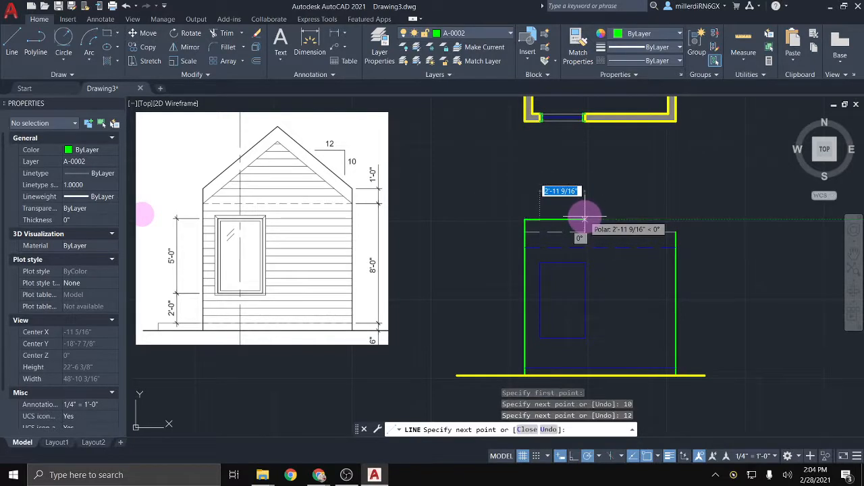
pyautogui.write('10')
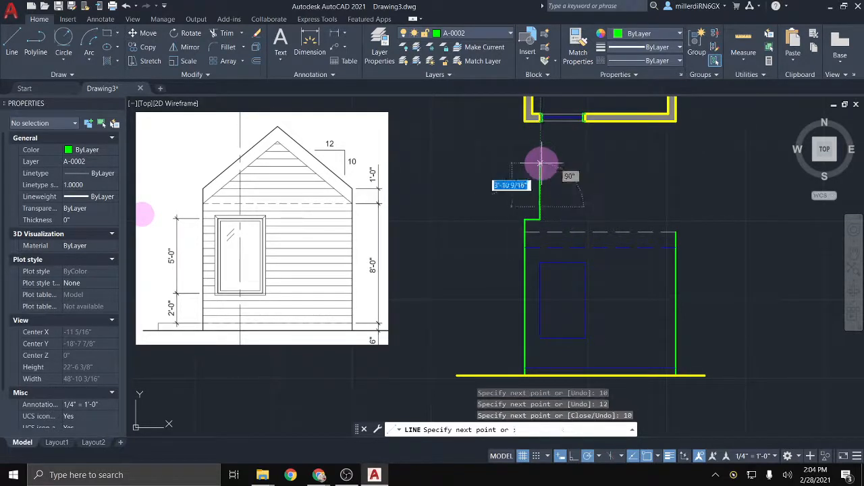
pyautogui.press('Return')
pyautogui.write('12')
pyautogui.press('Return')
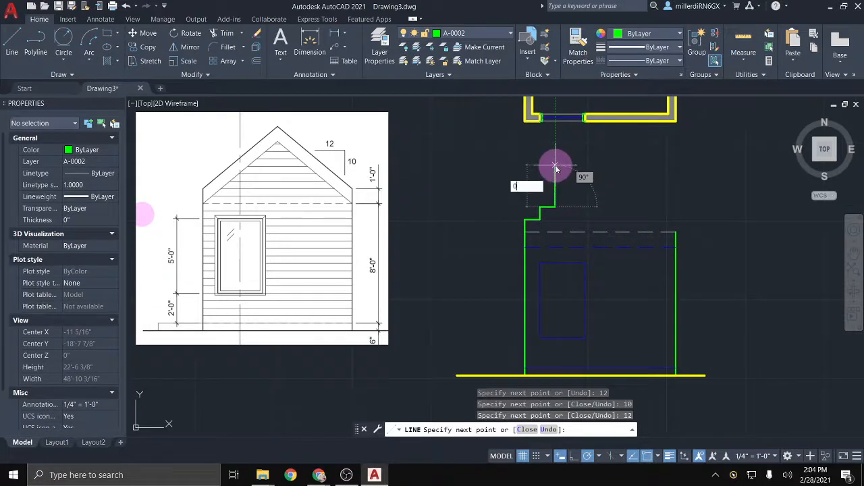
pyautogui.write('0')
pyautogui.press('Return')
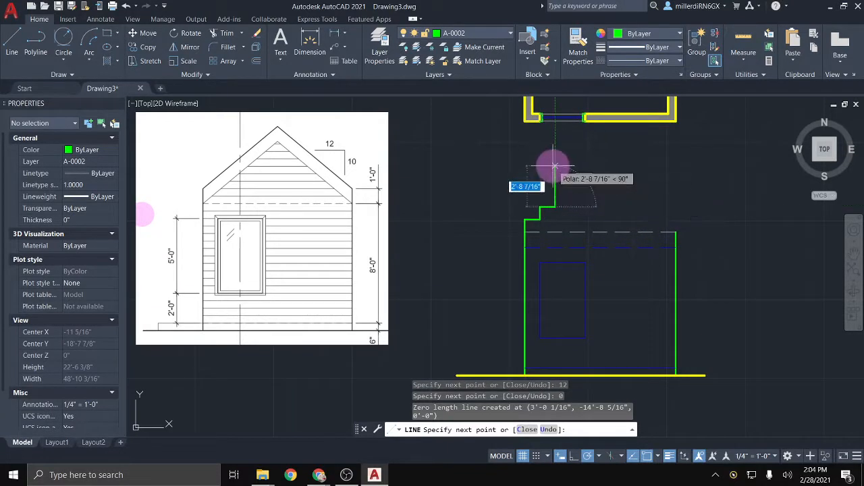
# Step: Continue the staircase of 10" rises and 12" runs up to the final top run
pyautogui.hotkey('ctrl', 'z')
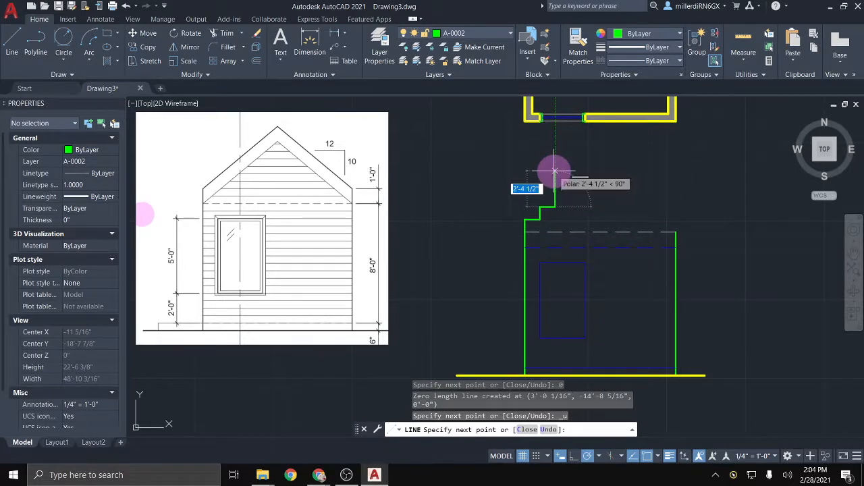
pyautogui.write('10')
pyautogui.press('Return')
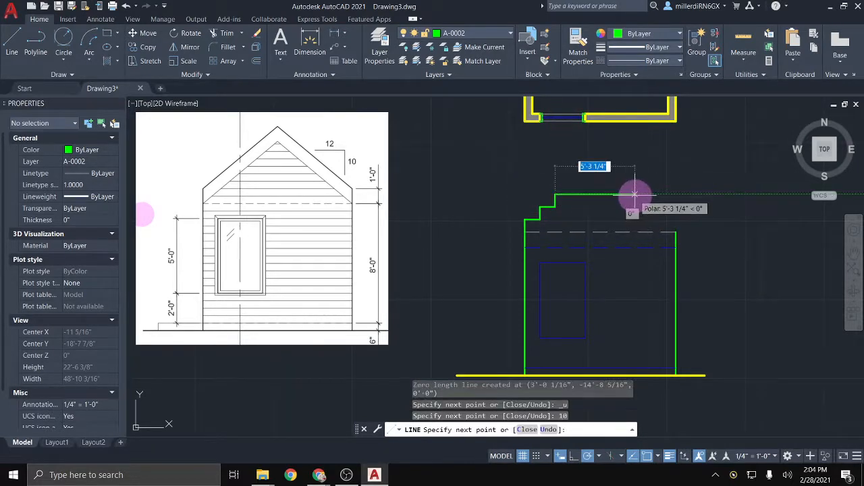
pyautogui.press('Return')
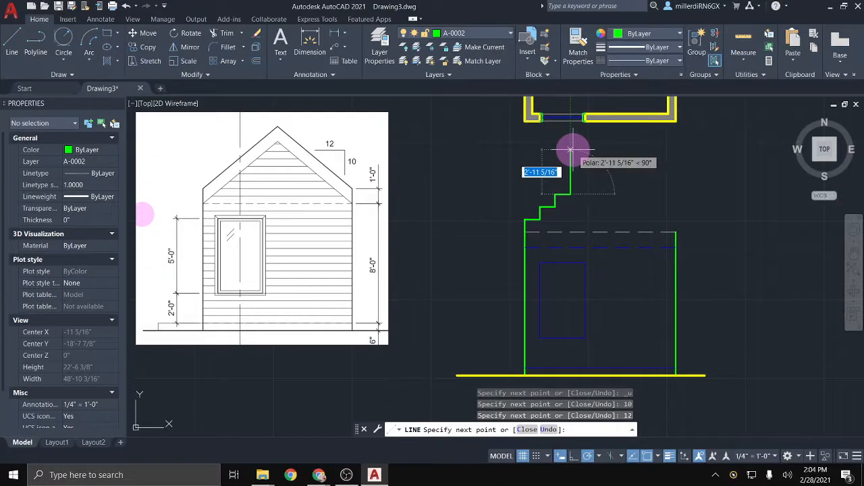
pyautogui.write('10')
pyautogui.press('Return')
pyautogui.write('1')
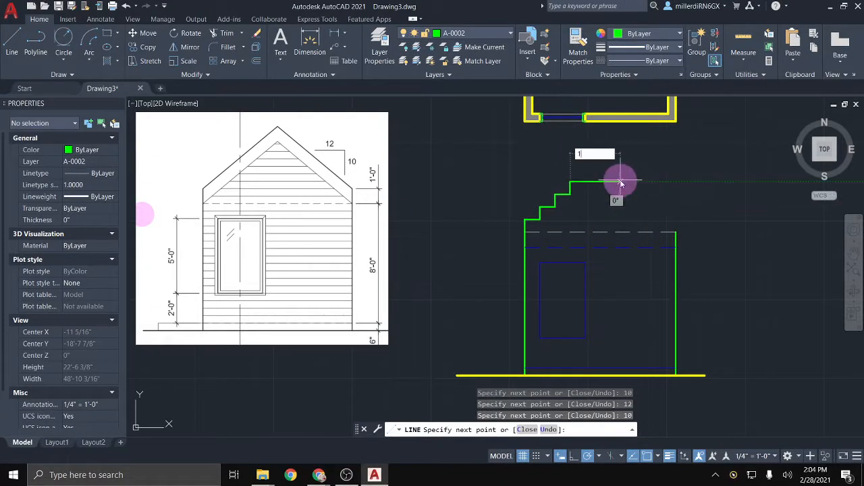
pyautogui.write('2')
pyautogui.press('Return')
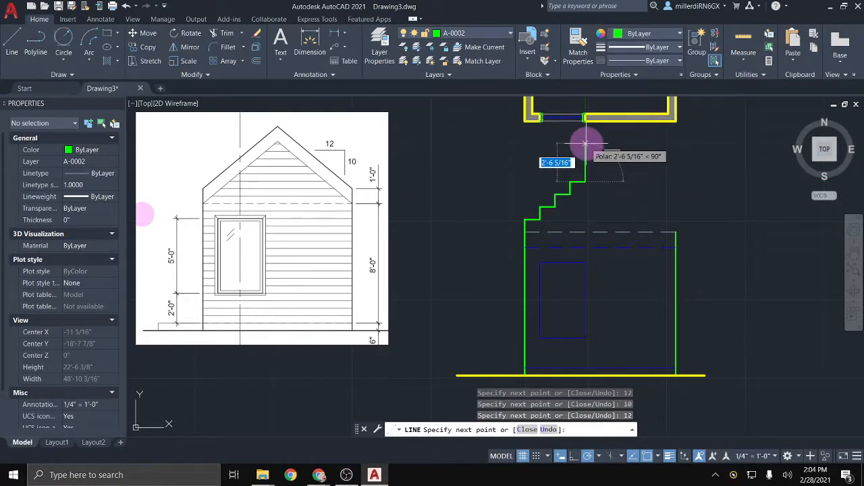
pyautogui.write('12')
pyautogui.press('Return')
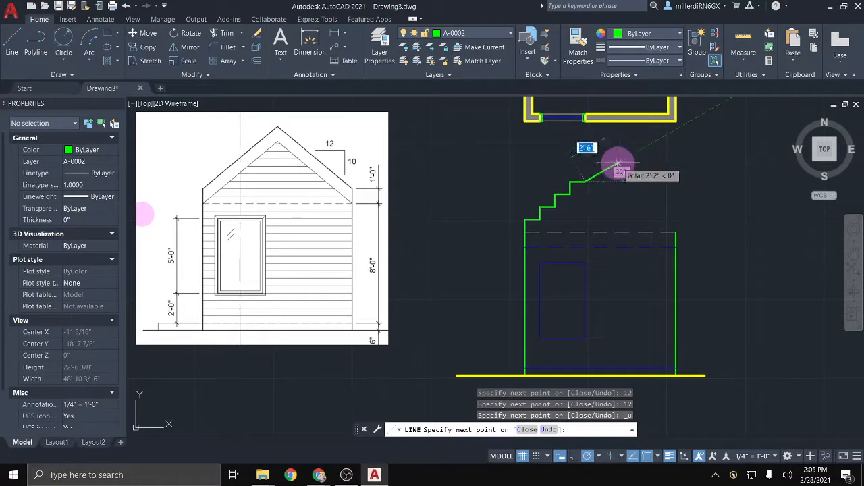
pyautogui.hotkey('ctrl', 'z')
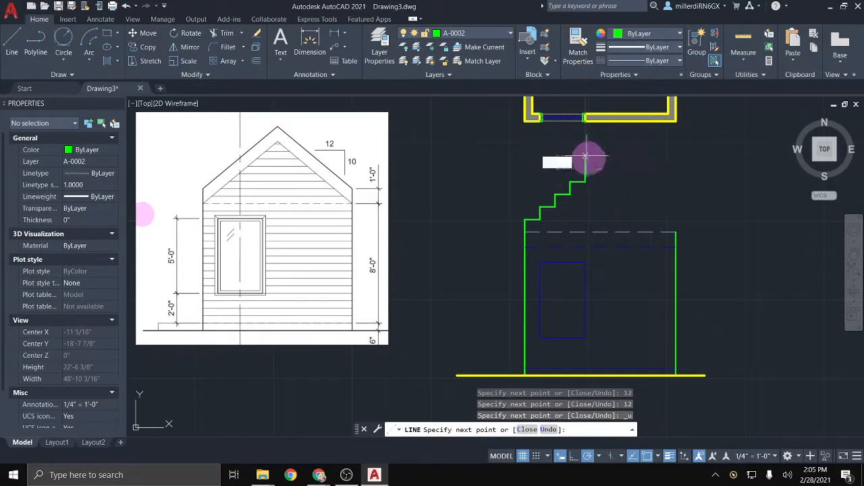
pyautogui.write('10')
pyautogui.press('Return')
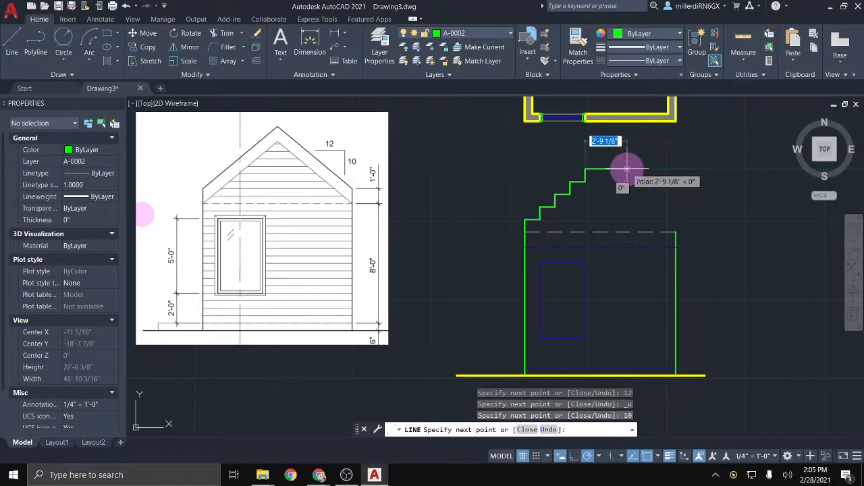
pyautogui.press('Return')
pyautogui.press('Escape')
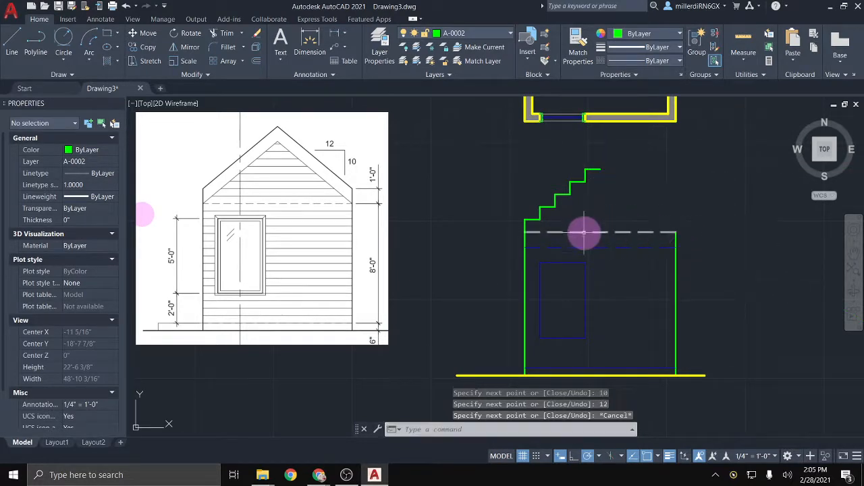
pyautogui.click(12, 51)
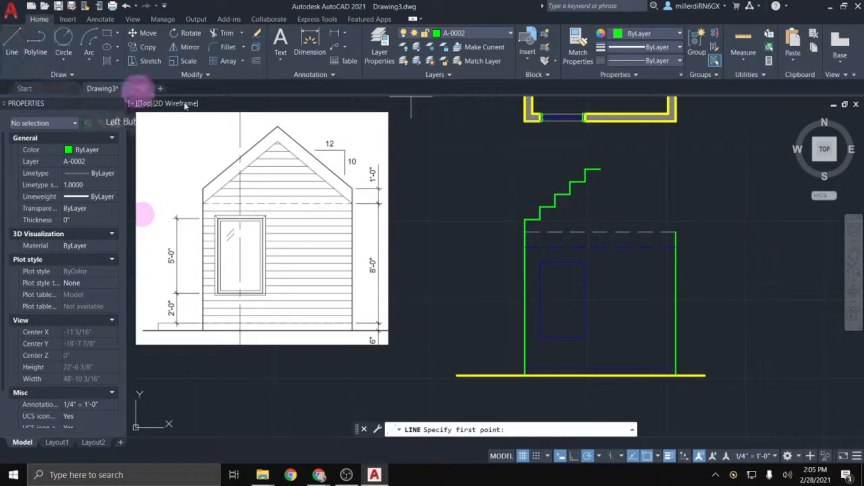
pyautogui.click(675, 218)
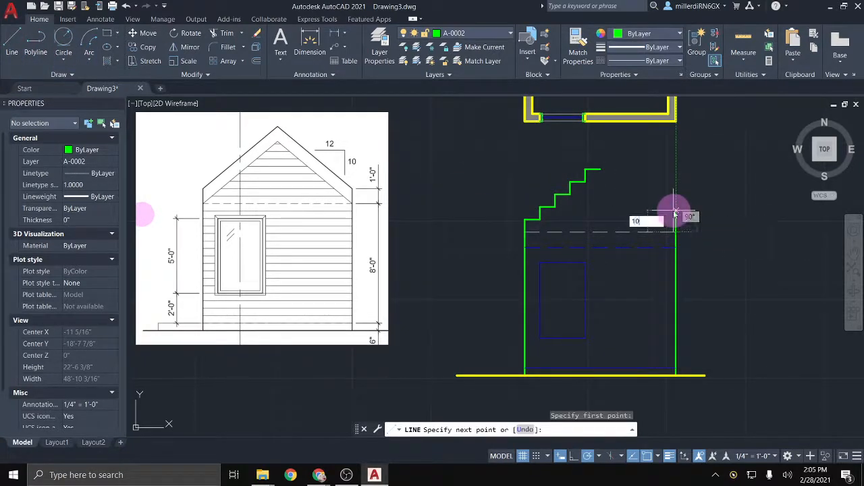
pyautogui.write('10')
pyautogui.press('Return')
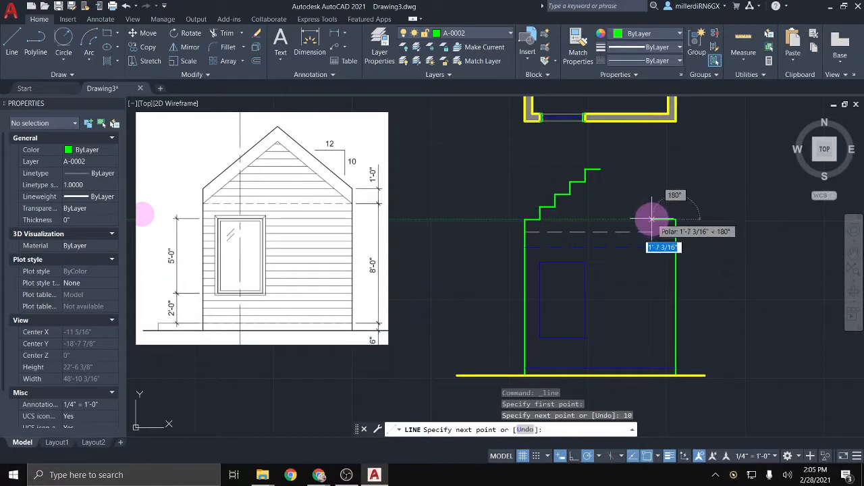
pyautogui.write('12')
pyautogui.press('Return')
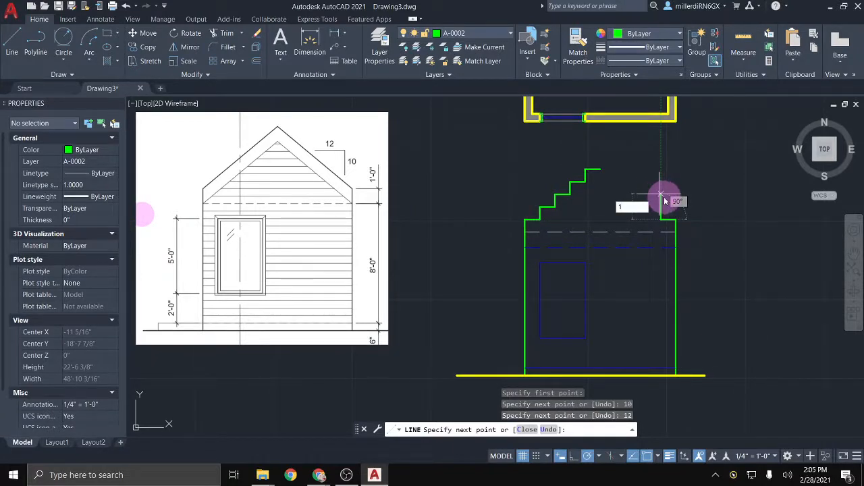
pyautogui.hotkey('ctrl', 'z')
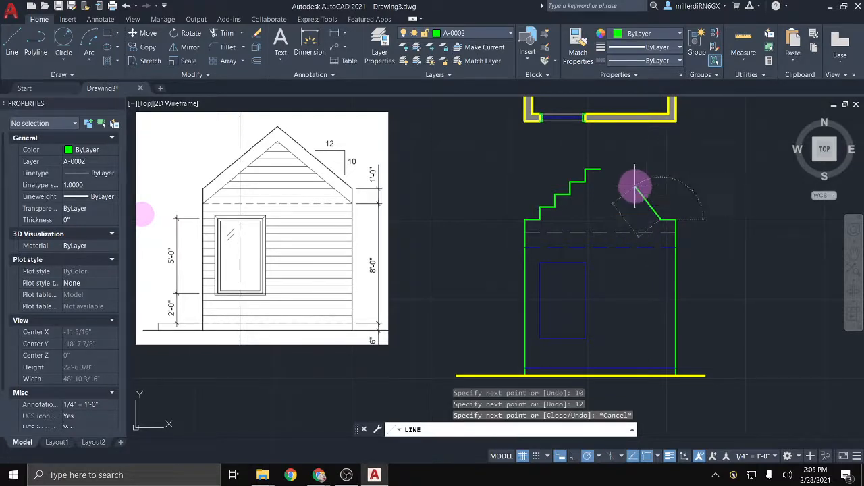
pyautogui.write('12')
pyautogui.press('Return')
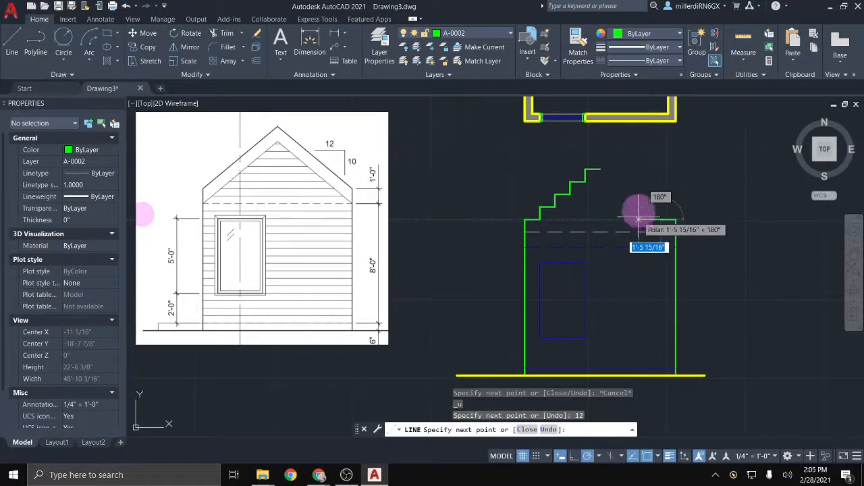
pyautogui.write('10')
pyautogui.press('Return')
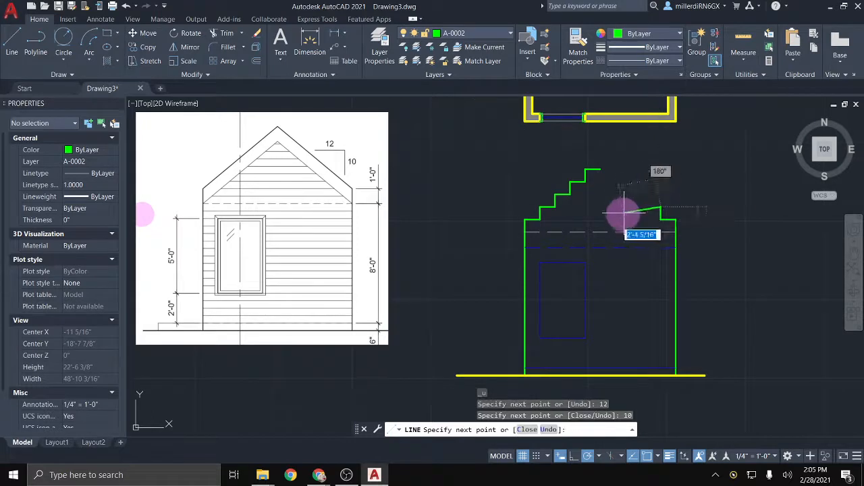
pyautogui.write('12')
pyautogui.press('Return')
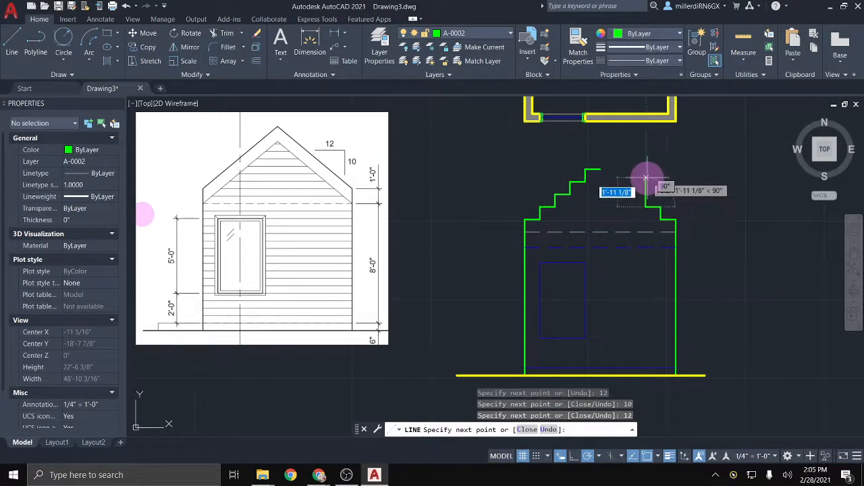
pyautogui.press('Return')
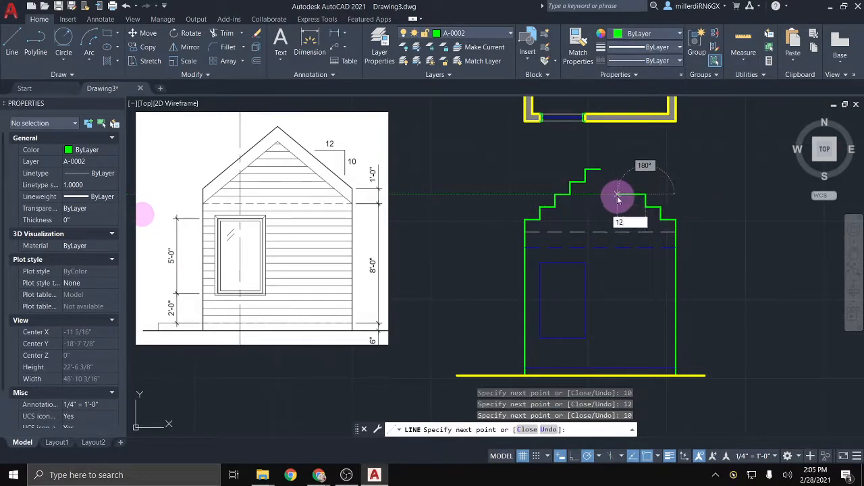
pyautogui.press('Return')
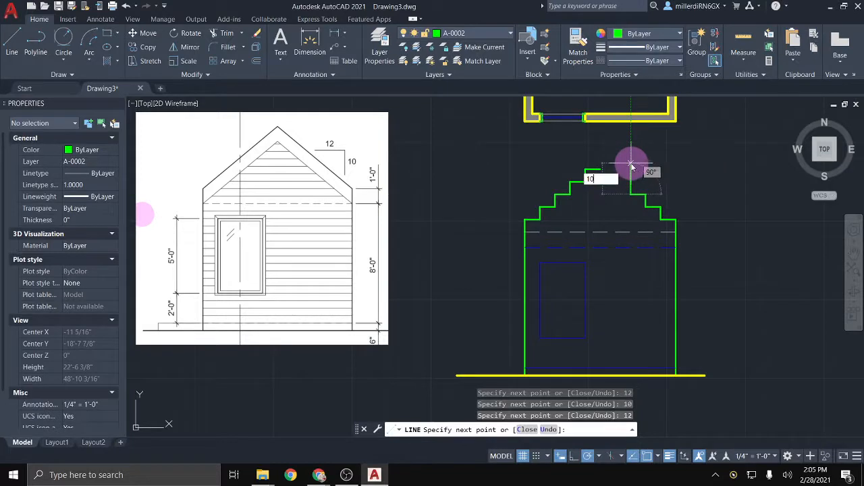
pyautogui.press('Return')
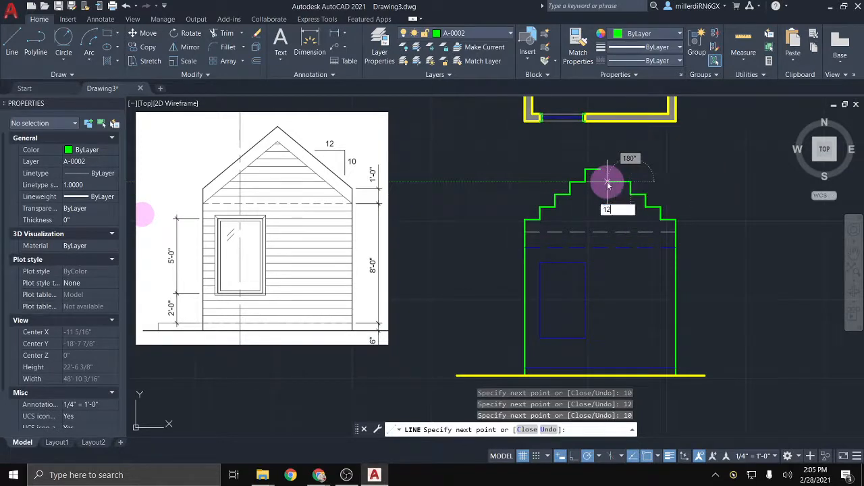
pyautogui.press('Return')
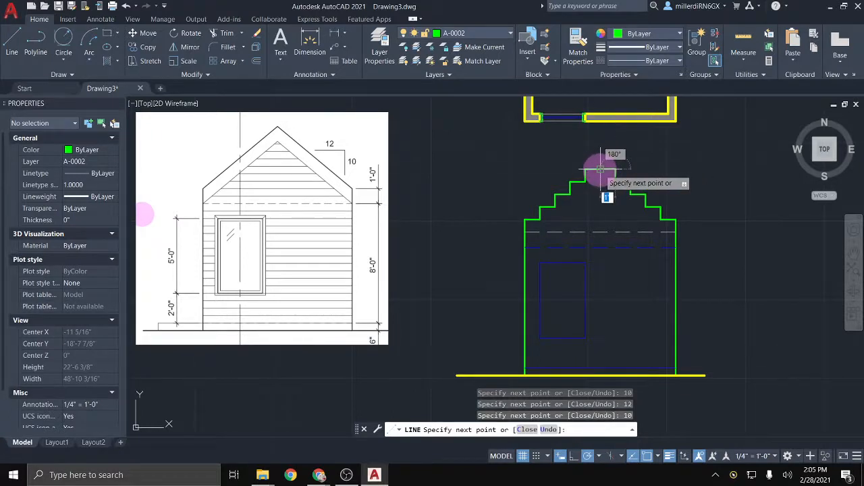
pyautogui.click(600, 169)
pyautogui.click(525, 232)
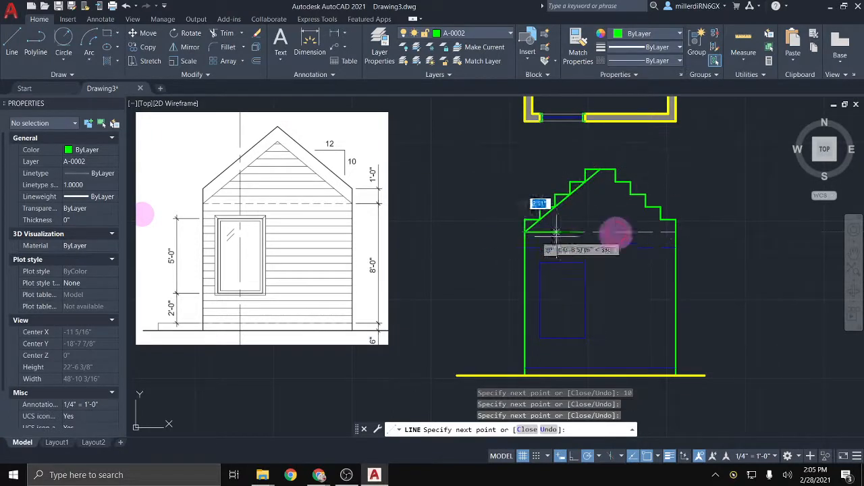
pyautogui.press('Escape')
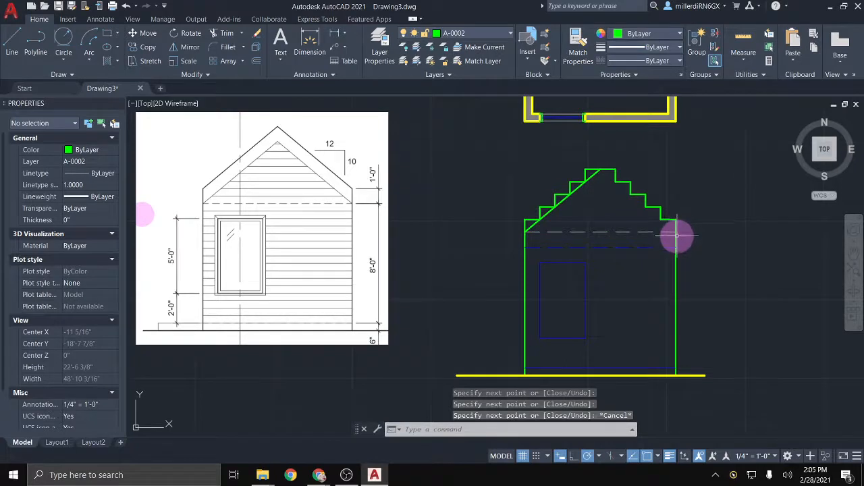
pyautogui.press('Return')
pyautogui.click(600, 169)
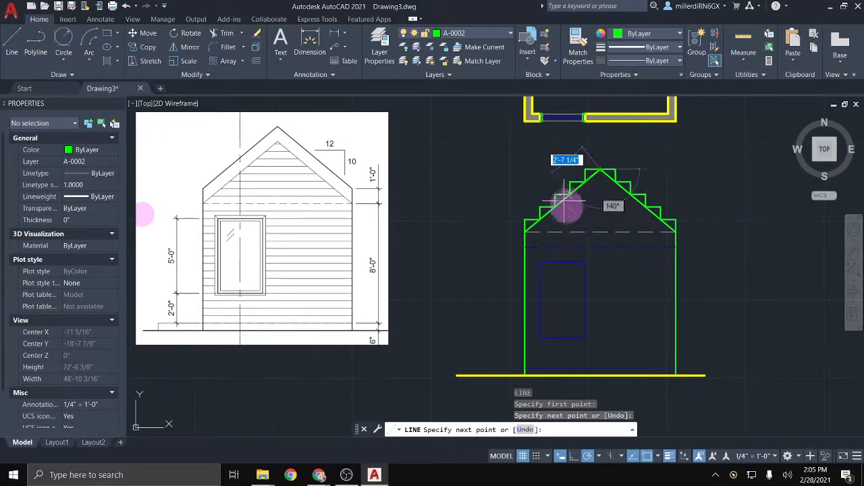
pyautogui.press('Escape')
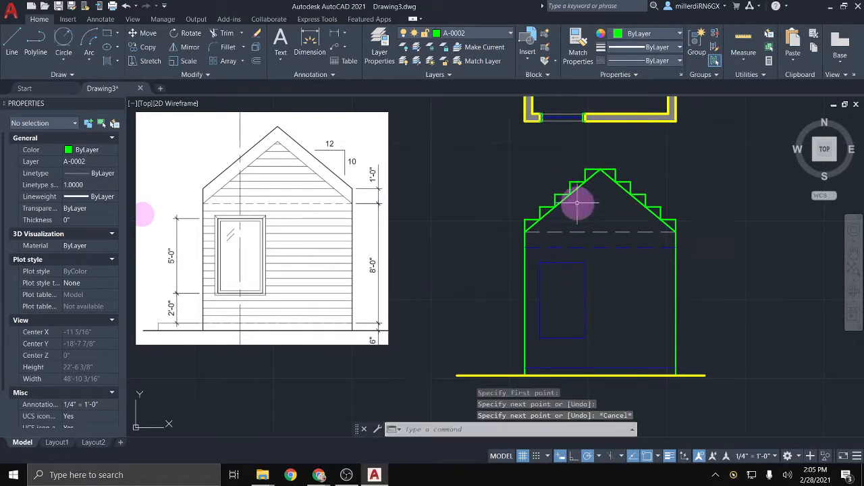
pyautogui.hotkey('ctrl', 'z')
pyautogui.hotkey('ctrl', 'z')
pyautogui.hotkey('ctrl', 'z')
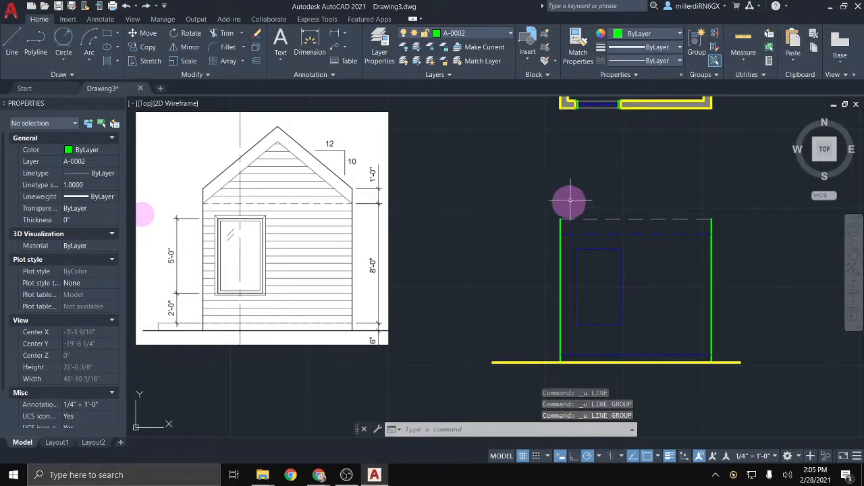
pyautogui.click(147, 6)
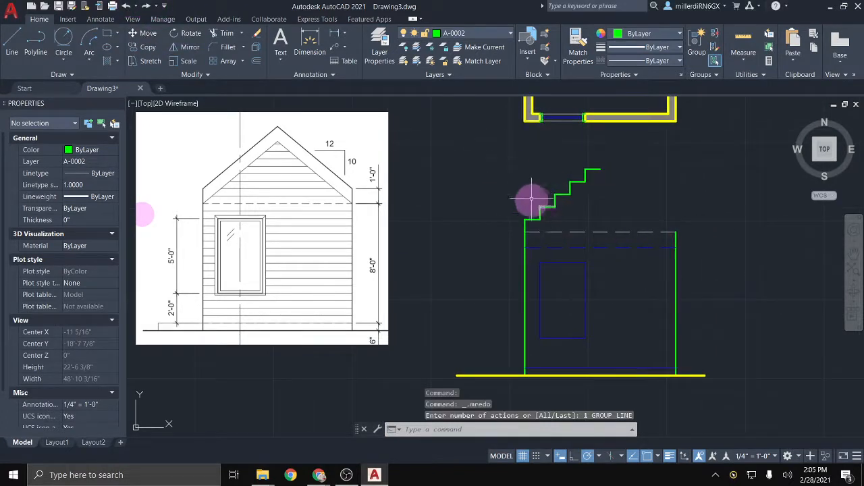
pyautogui.click(605, 219)
pyautogui.click(518, 152)
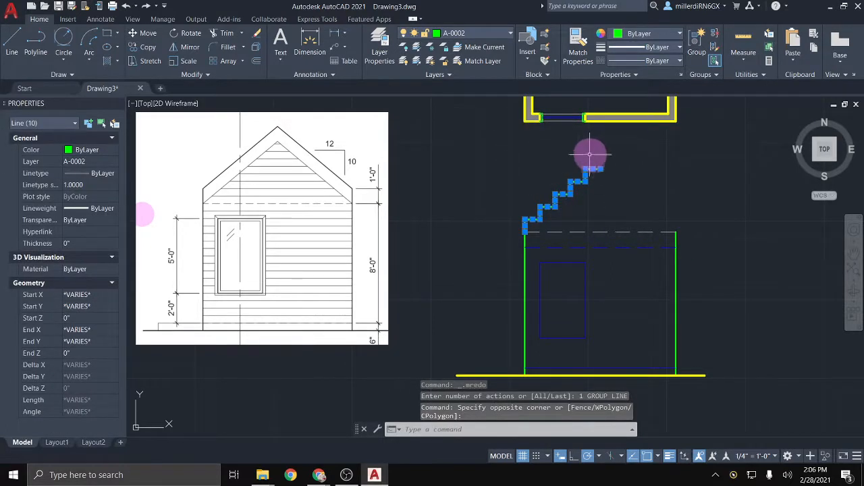
pyautogui.click(184, 46)
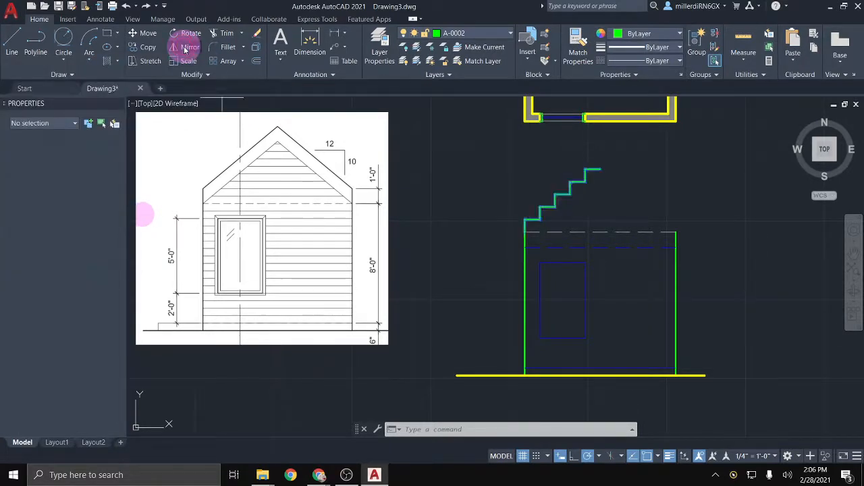
pyautogui.click(599, 179)
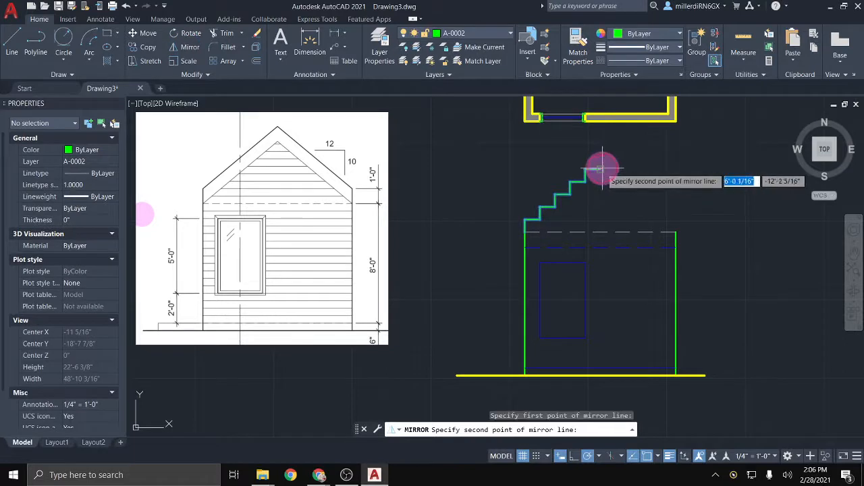
pyautogui.click(600, 317)
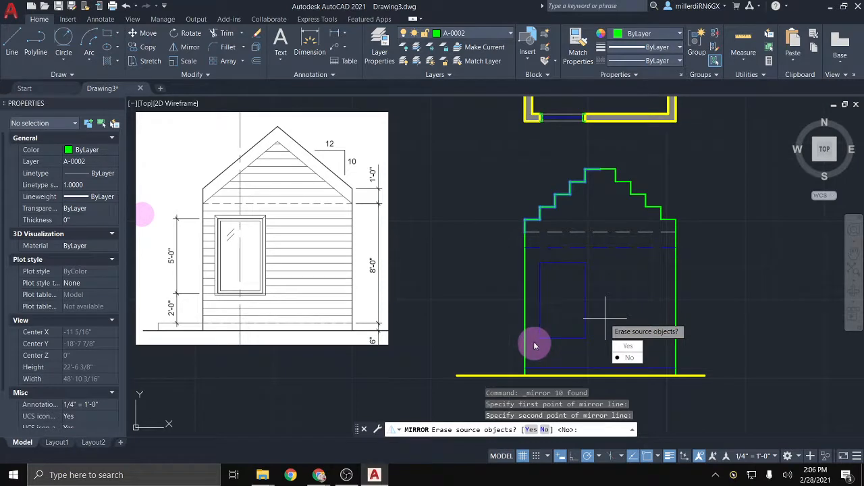
pyautogui.click(627, 362)
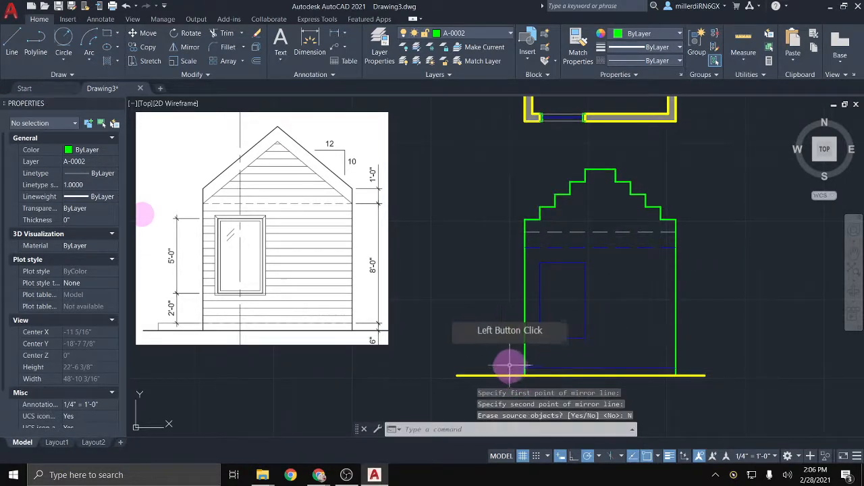
pyautogui.hotkey('ctrl', 'z')
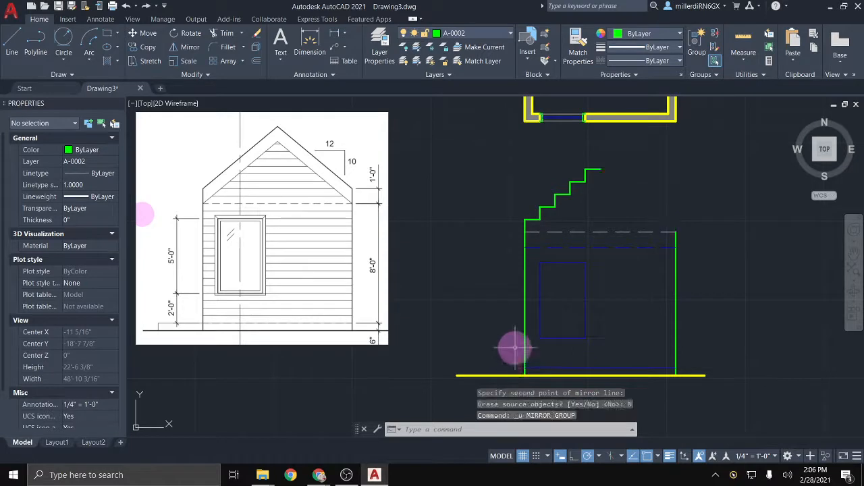
# Step: Undo the stepped roof and draw a 10' line up from the top-left corner, then 12' across
pyautogui.hotkey('ctrl', 'z')
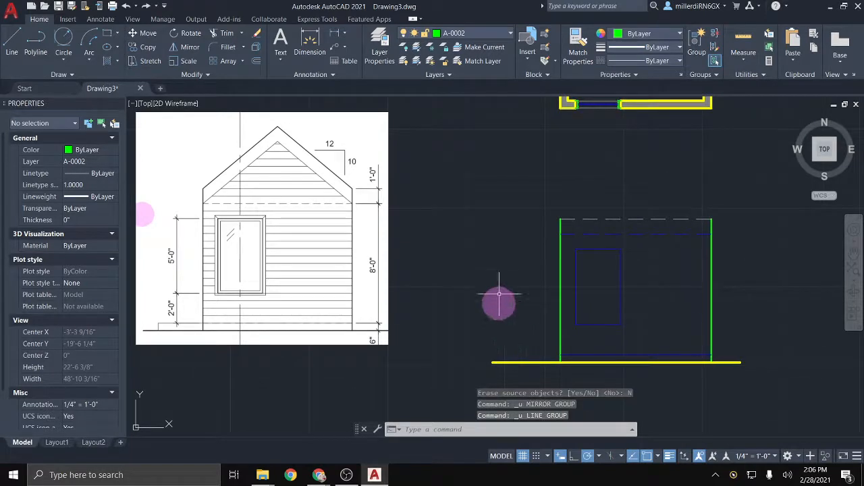
pyautogui.click(14, 45)
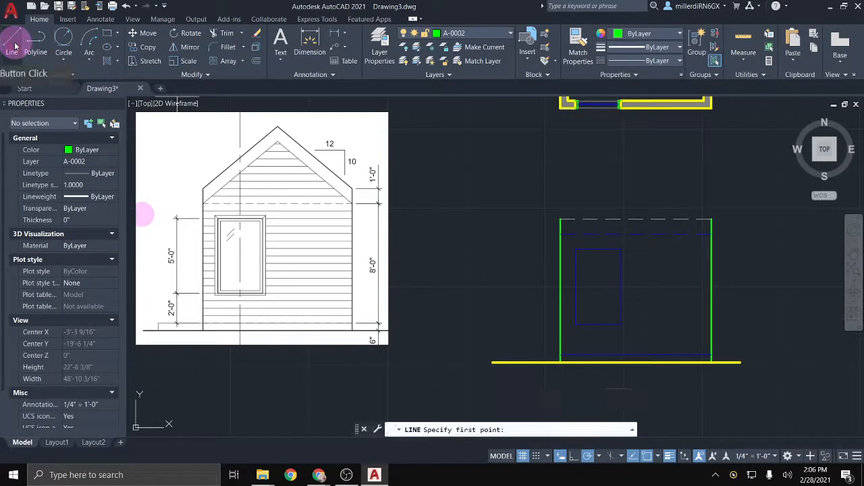
pyautogui.click(561, 219)
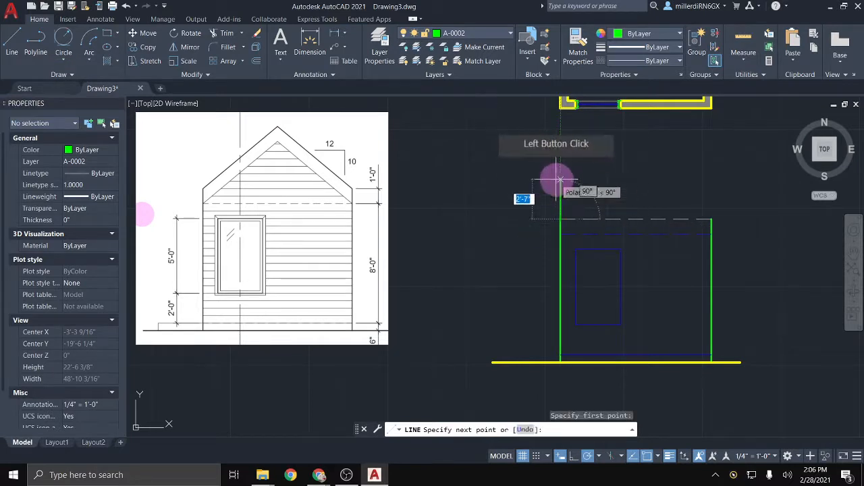
pyautogui.write('10')
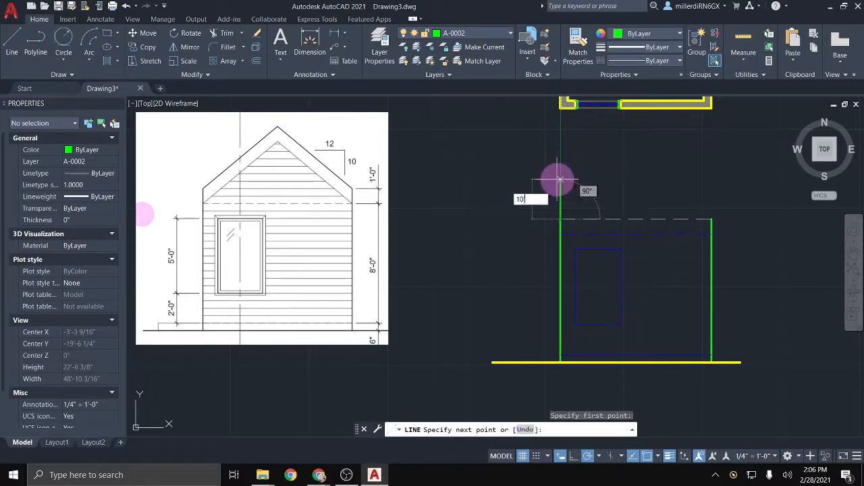
pyautogui.write("'")
pyautogui.press('Return')
pyautogui.scroll(-4, 562, 178)
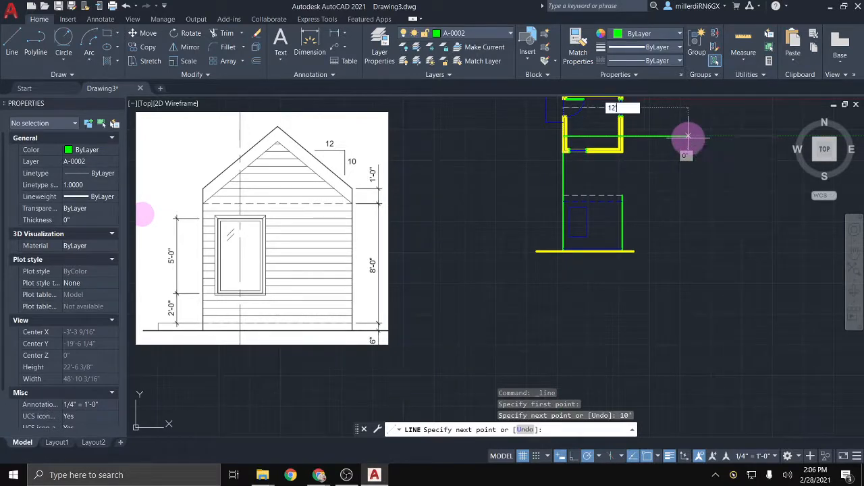
pyautogui.press('Return')
pyautogui.press('Escape')
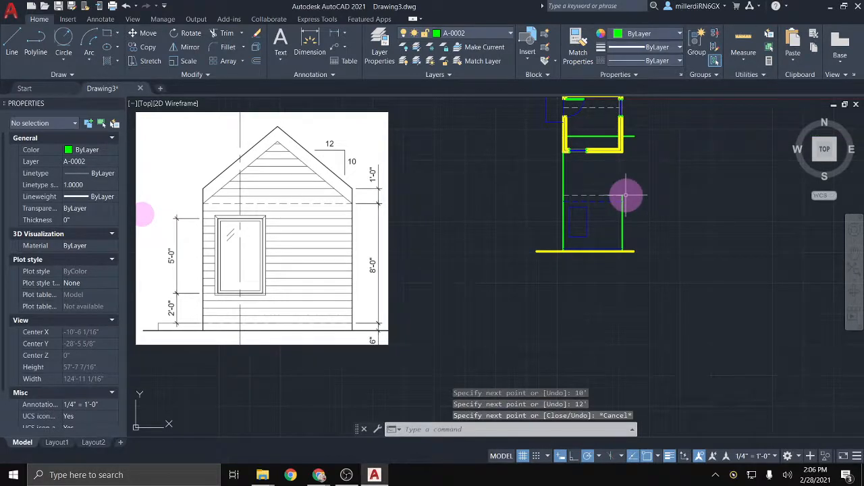
# Step: Abandon a new line from an existing endpoint and reframe the plan and elevation
pyautogui.press('Return')
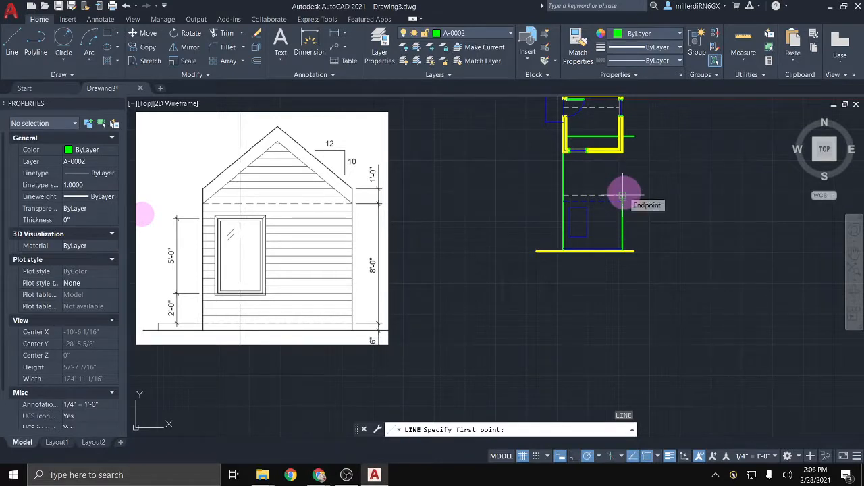
pyautogui.click(622, 196)
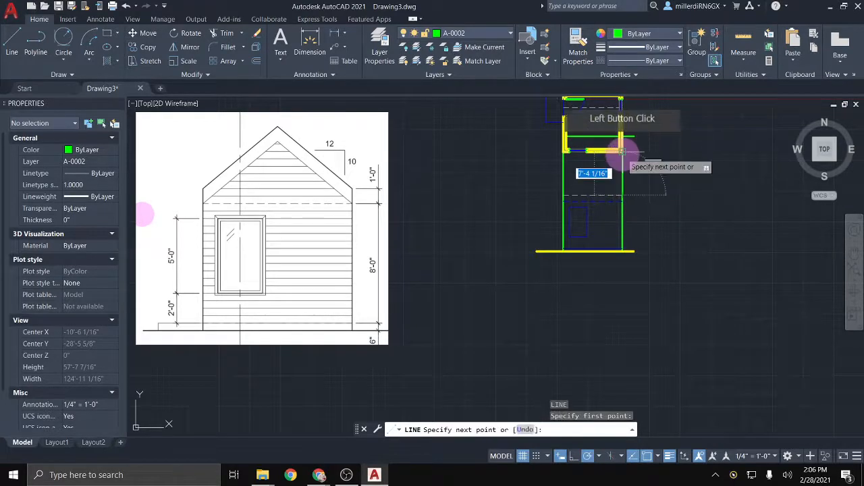
pyautogui.press('Escape')
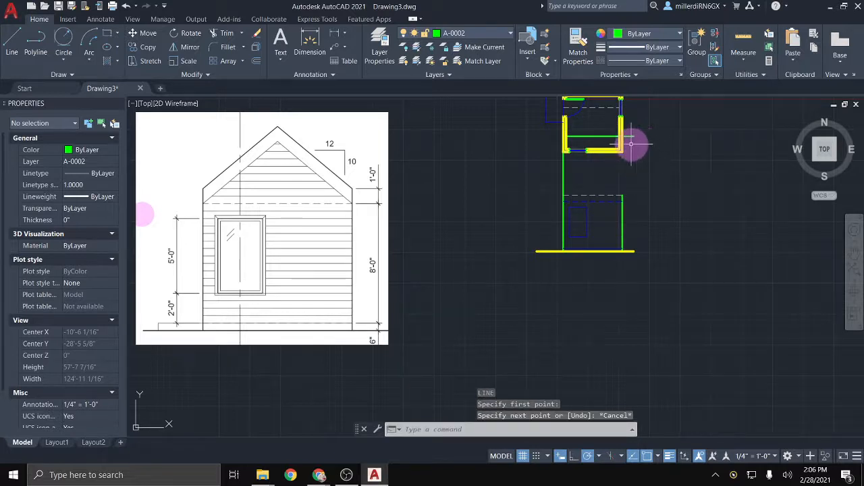
pyautogui.moveTo(627, 171); pyautogui.dragTo(626, 232, button='middle')
pyautogui.scroll(2, 605, 201)
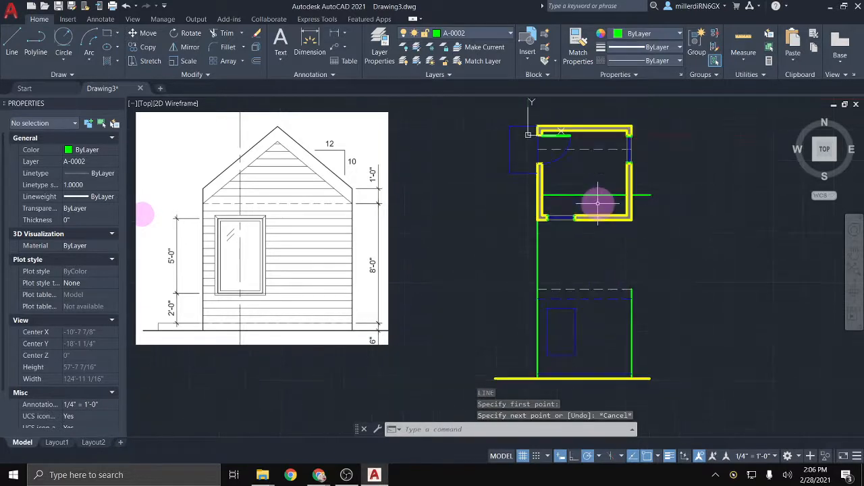
# Step: Erase the 10' vertical and 12' horizontal construction lines
pyautogui.click(556, 253)
pyautogui.click(512, 243)
pyautogui.press('Delete')
pyautogui.click(589, 199)
pyautogui.click(583, 188)
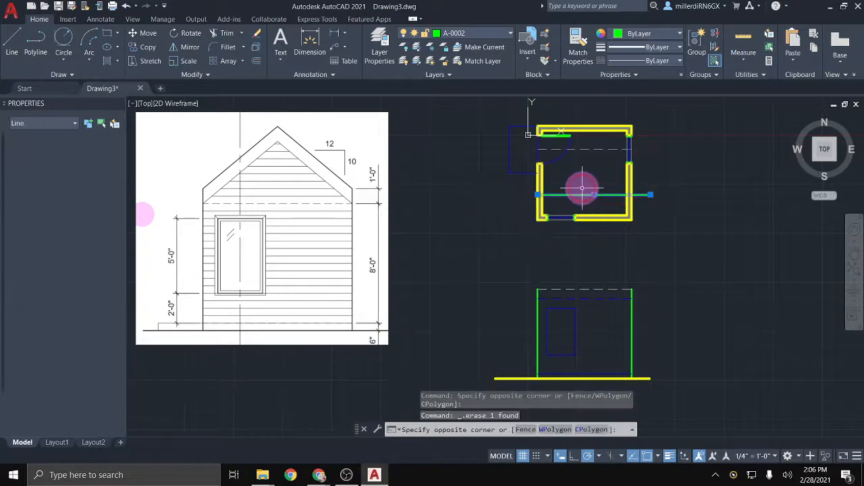
pyautogui.press('Delete')
# Step: Draw a triangle from the top-left corner: 10' up, 12' across, and a diagonal back down
pyautogui.doubleClick(11, 46)
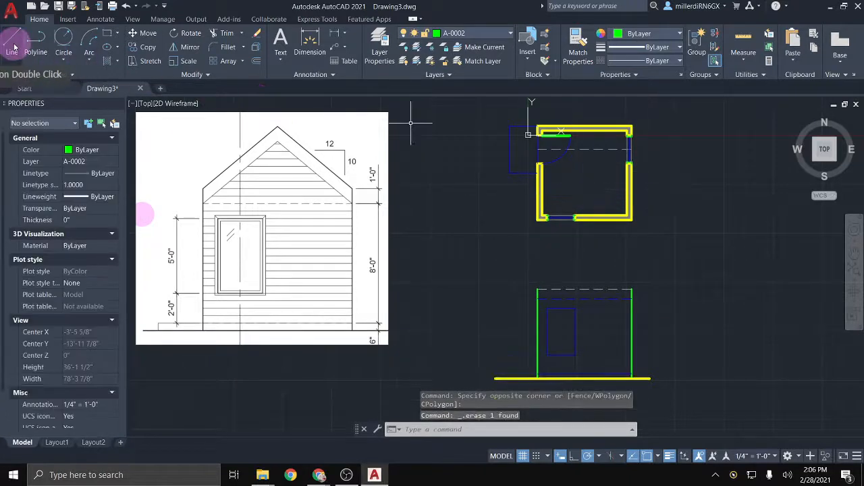
pyautogui.click(537, 288)
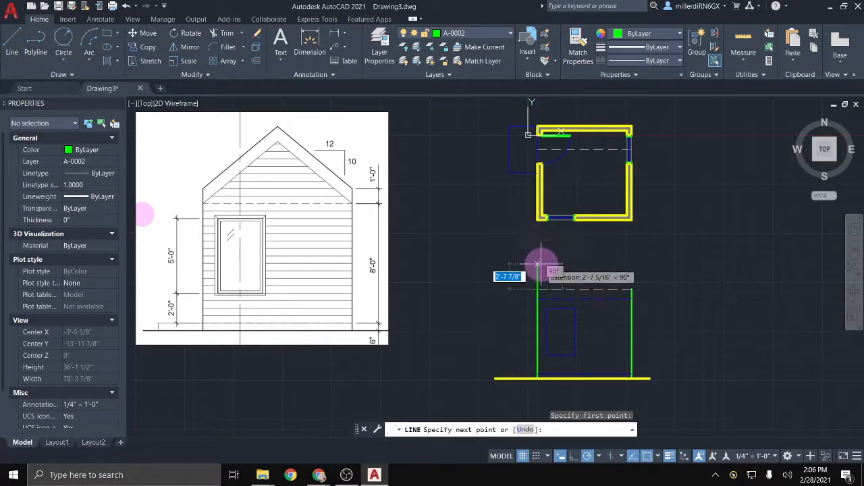
pyautogui.write("10'")
pyautogui.press('Return')
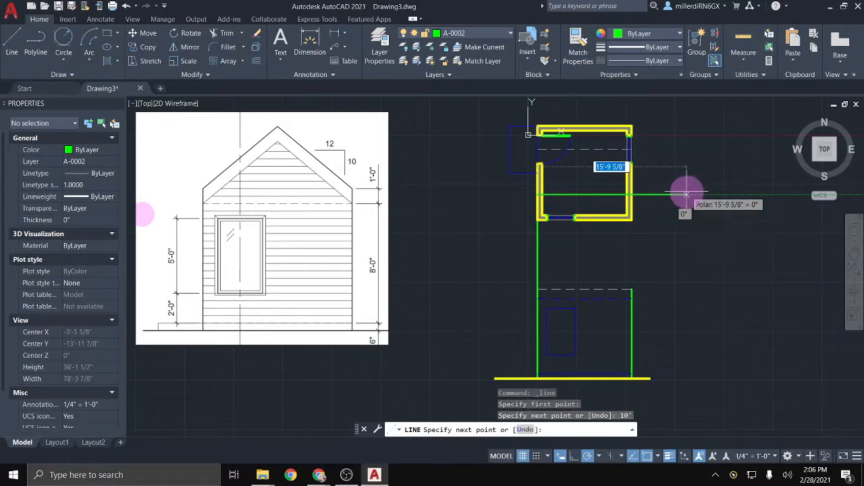
pyautogui.write("12'")
pyautogui.press('Return')
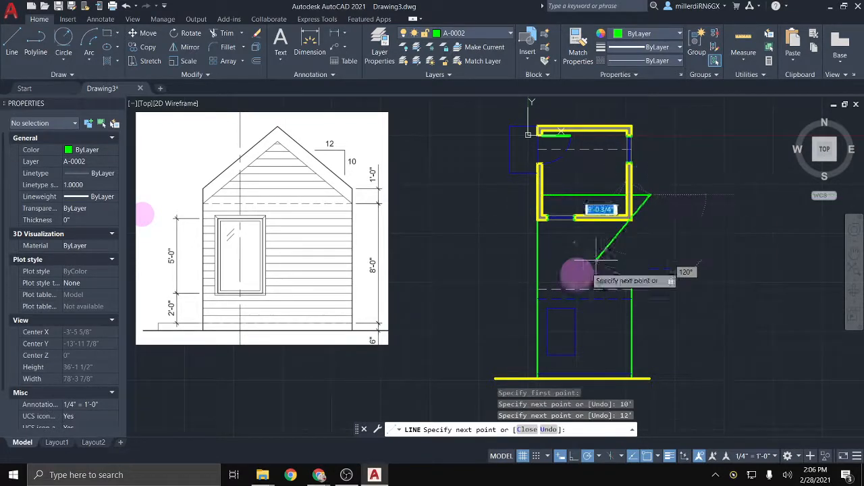
pyautogui.click(538, 290)
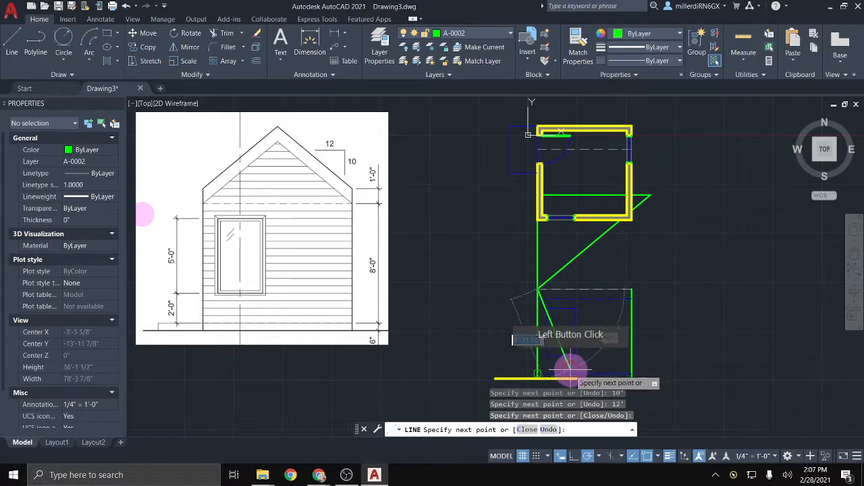
pyautogui.press('Escape')
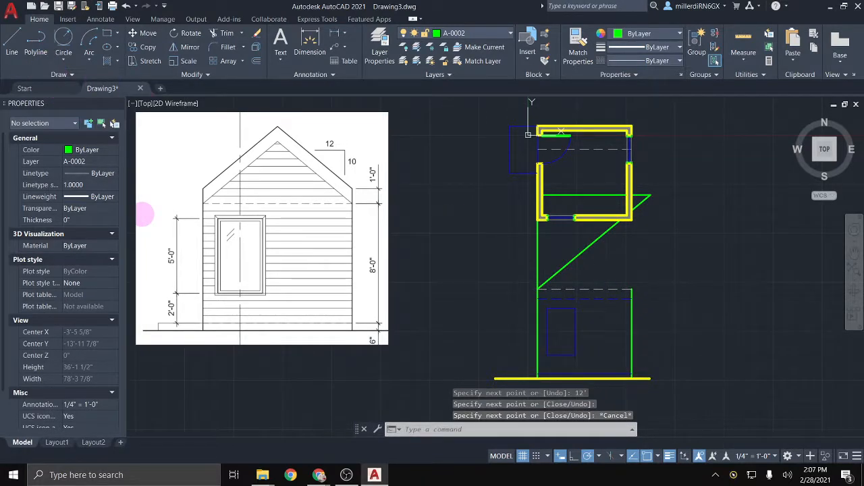
pyautogui.press('Return')
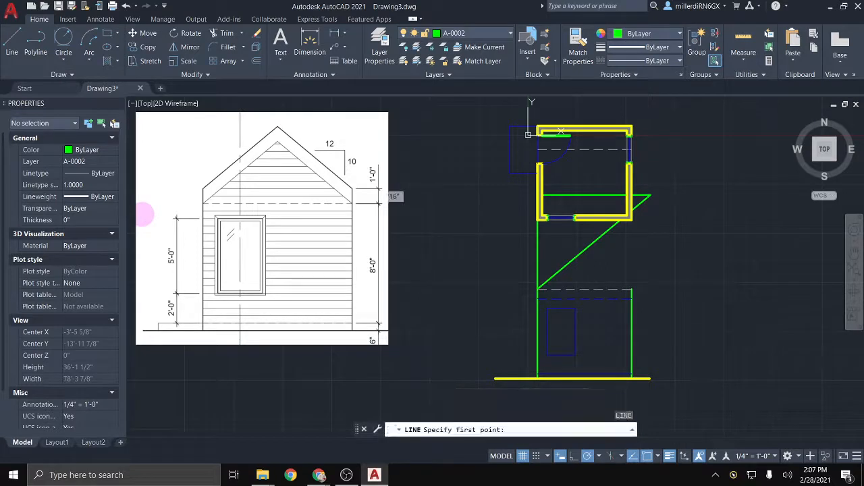
# Step: Draw the mirrored triangle from the top-right corner: 10' up, 12' left, diagonal back down
pyautogui.click(632, 289)
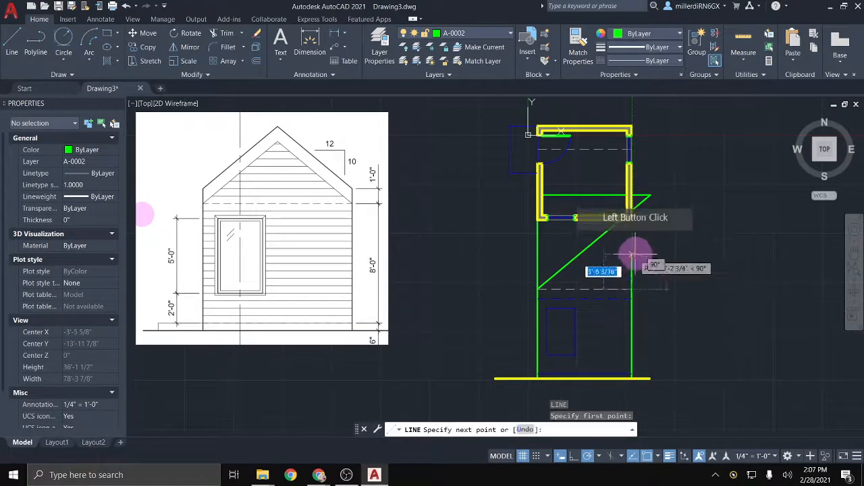
pyautogui.write('10')
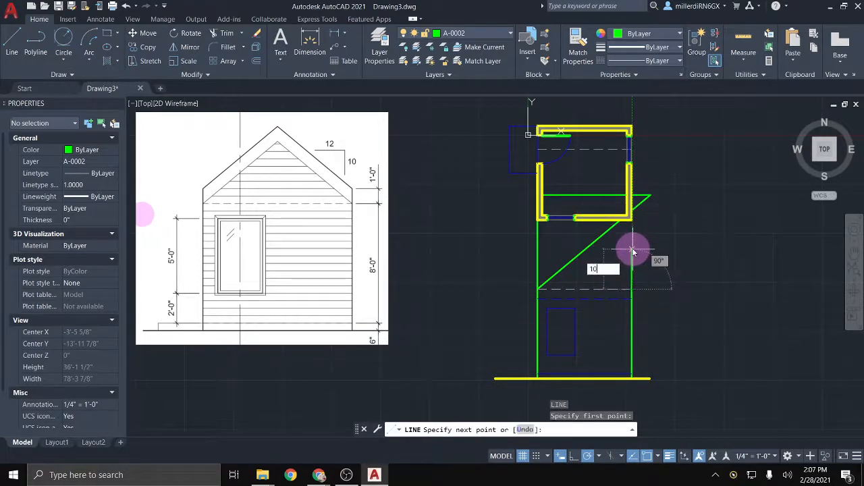
pyautogui.write("'")
pyautogui.press('Return')
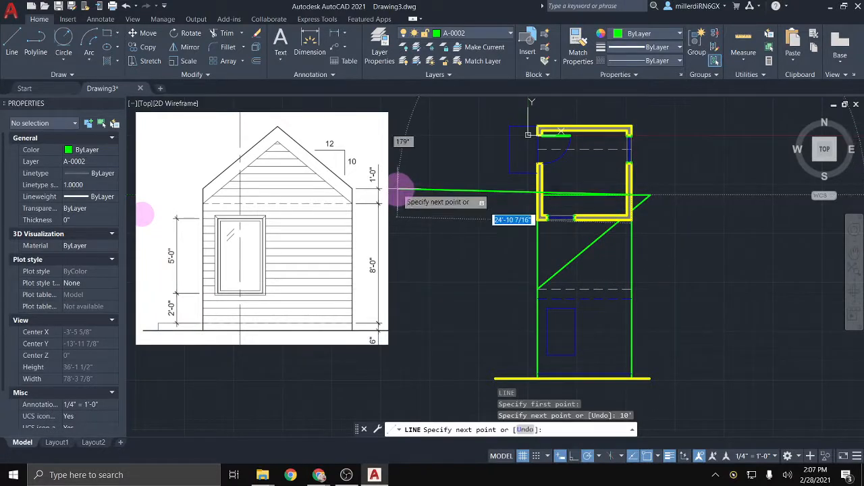
pyautogui.write('12')
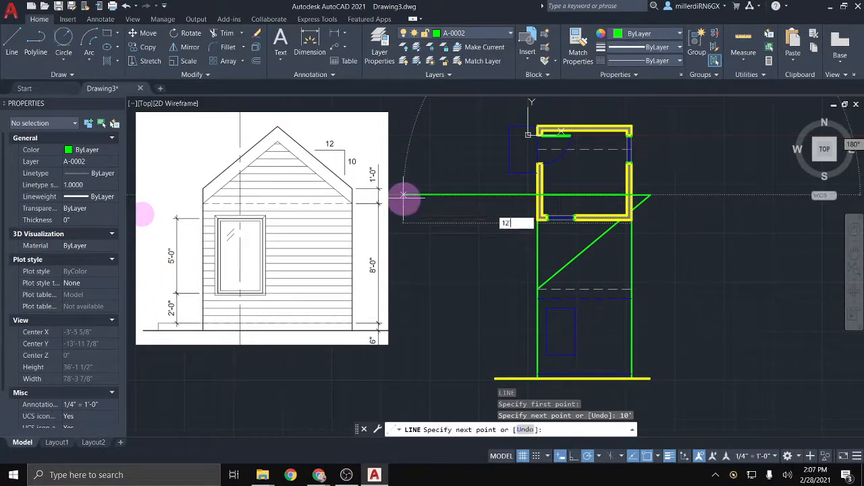
pyautogui.write("'")
pyautogui.press('Return')
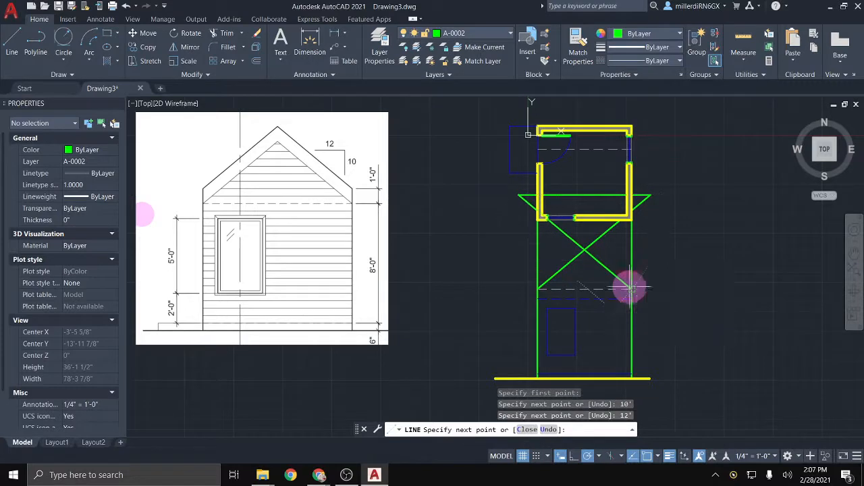
pyautogui.click(630, 288)
pyautogui.press('Escape')
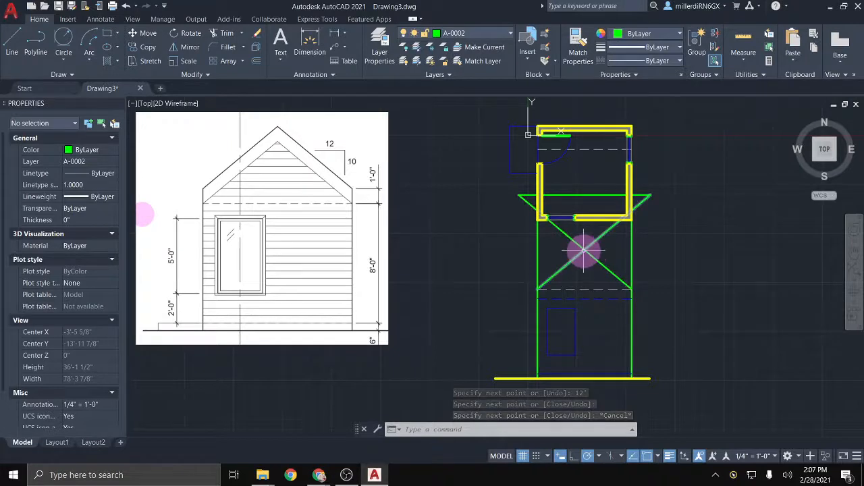
pyautogui.scroll(2, 585, 252)
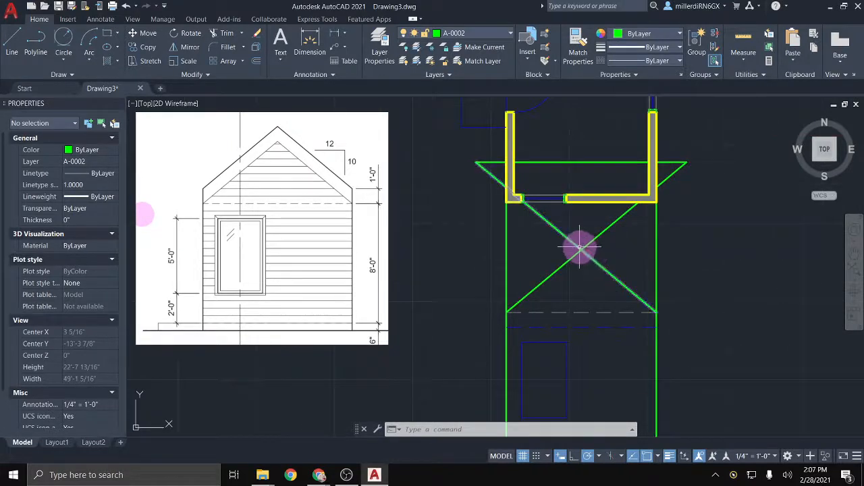
# Step: Trim the vertical segments and crossing diagonal above the walls at their intersections
pyautogui.click(226, 35)
pyautogui.click(463, 174)
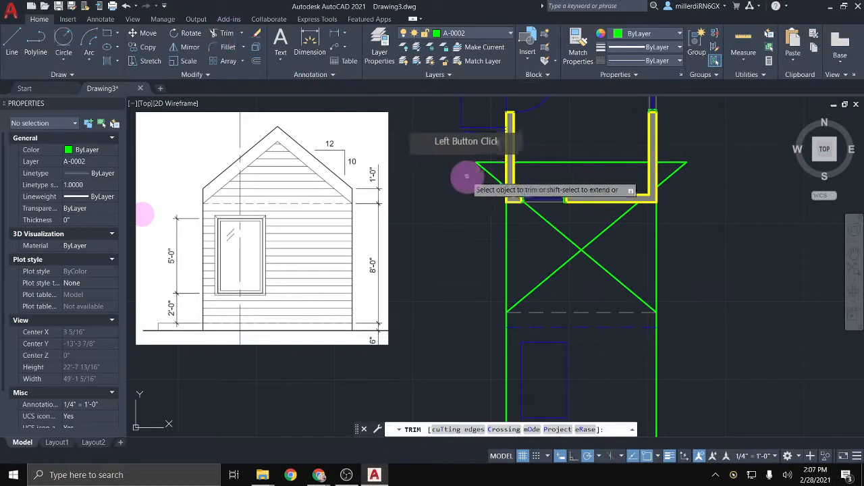
pyautogui.click(507, 272)
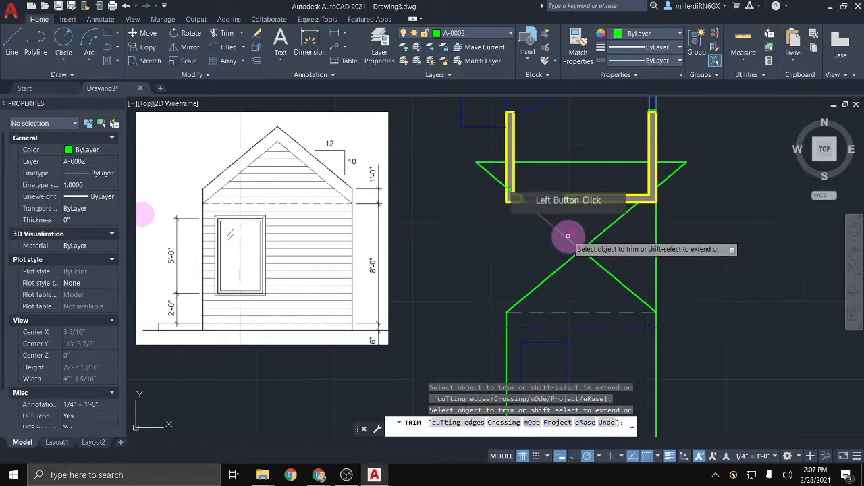
pyautogui.click(567, 238)
pyautogui.click(591, 243)
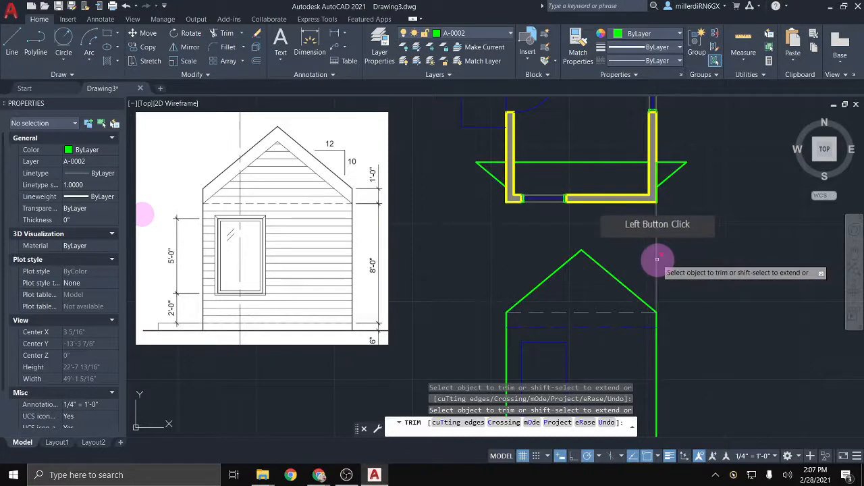
pyautogui.click(657, 259)
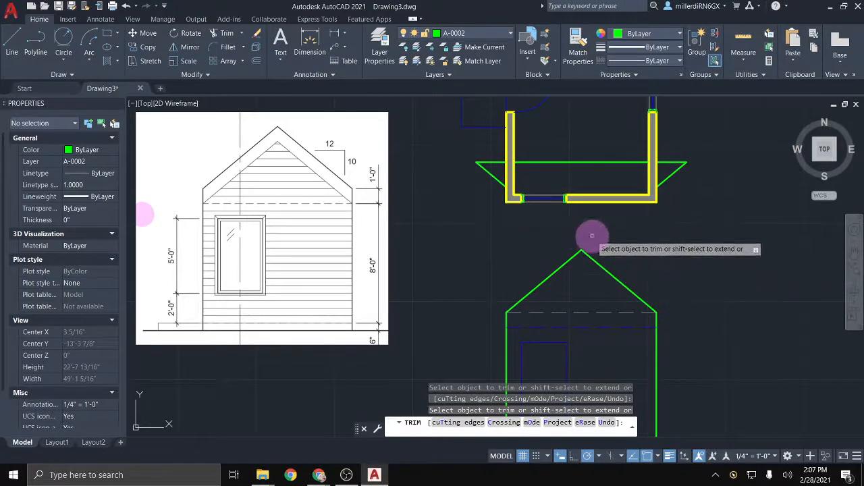
pyautogui.press('Escape')
# Step: Erase the two leftover overhang lines on the left of the roof
pyautogui.click(474, 161)
pyautogui.click(473, 157)
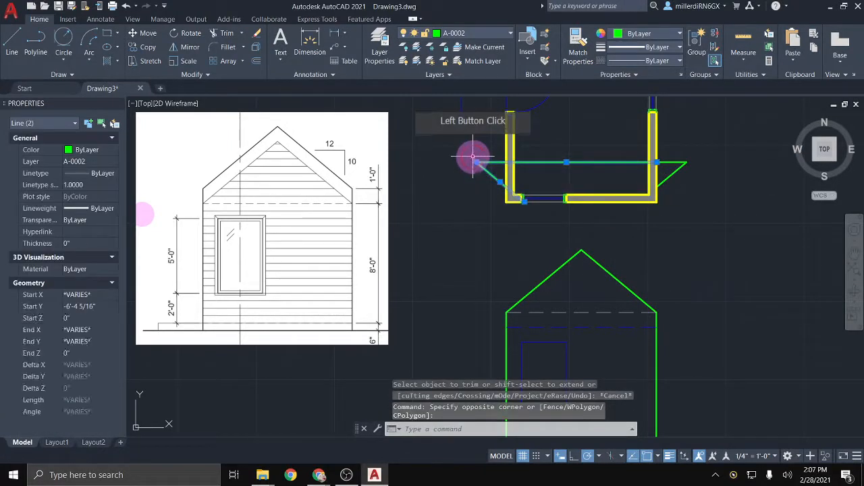
pyautogui.press('Delete')
# Step: Delete the two stray green lines right of the outline and recentre the house elevation
pyautogui.click(685, 172)
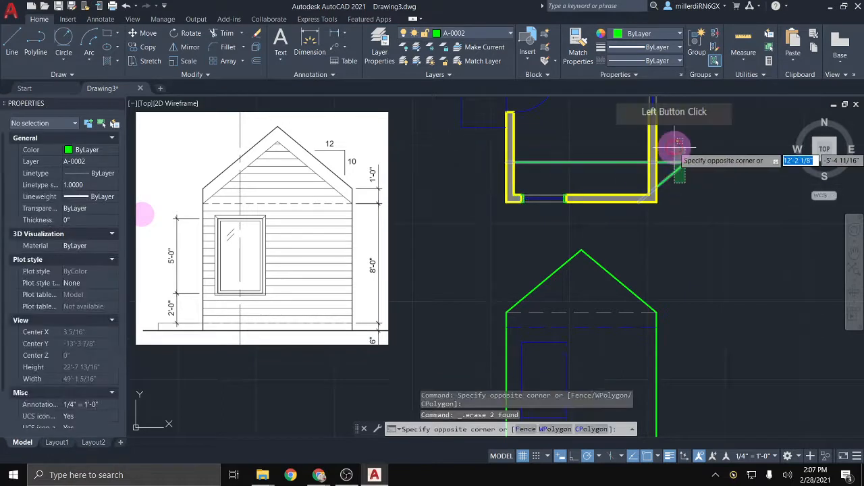
pyautogui.click(675, 148)
pyautogui.press('Delete')
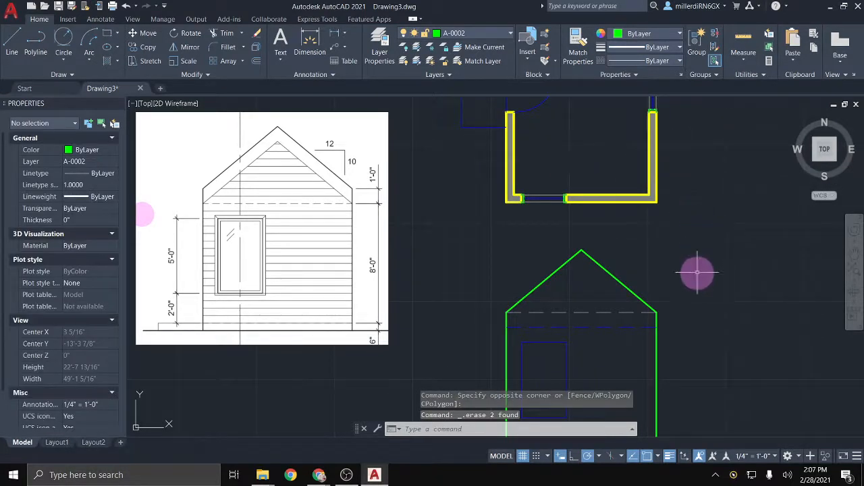
pyautogui.scroll(2, 614, 302)
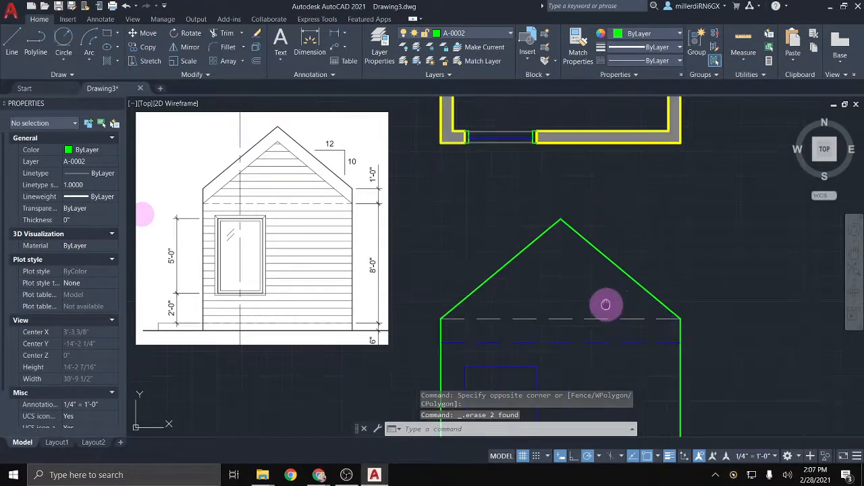
pyautogui.moveTo(606, 305); pyautogui.dragTo(522, 227, button='middle')
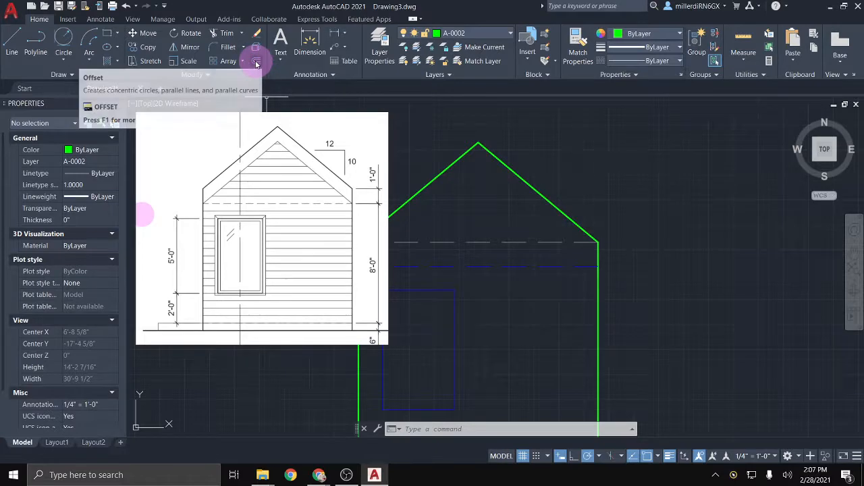
# Step: Offset the left and right green roof slopes inward through picked points, one parallel line under each
pyautogui.click(256, 62)
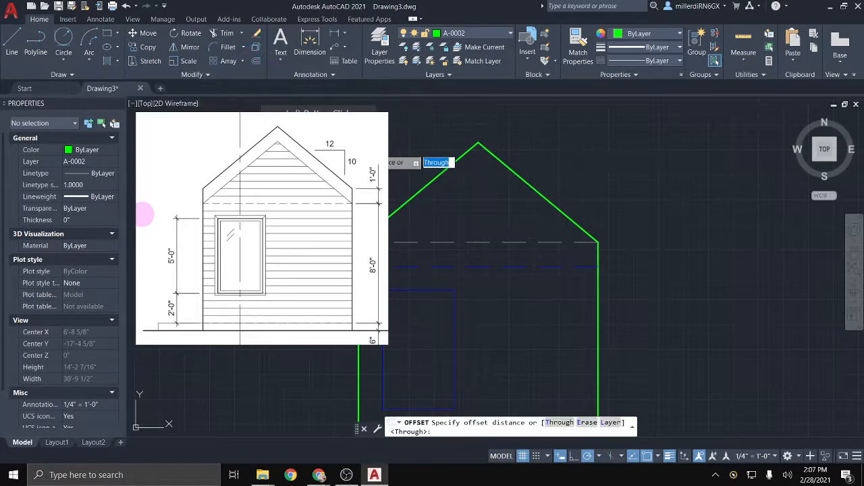
pyautogui.press('Return')
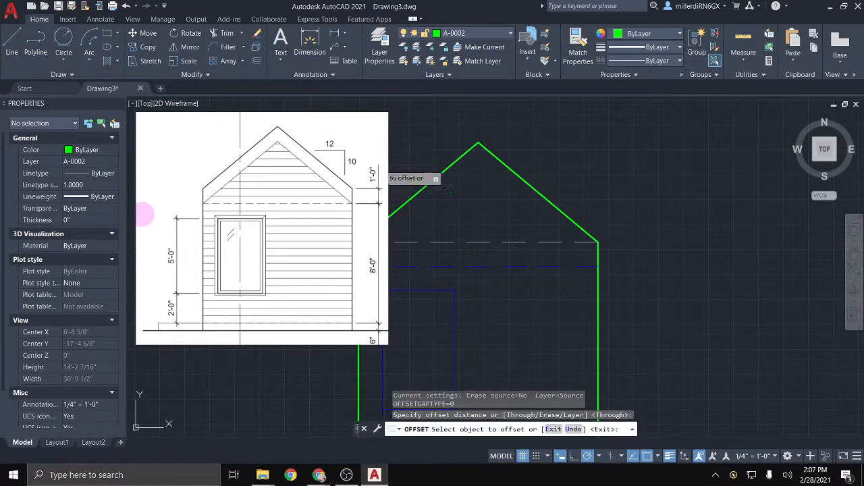
pyautogui.click(390, 221)
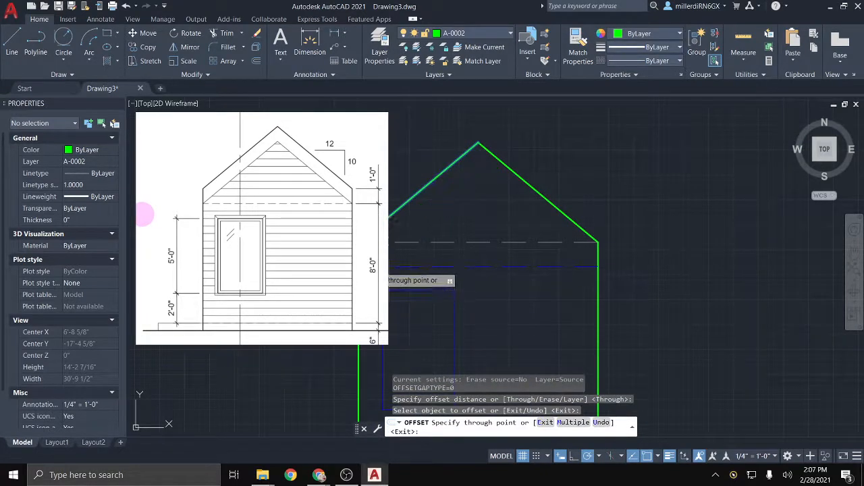
pyautogui.click(383, 270)
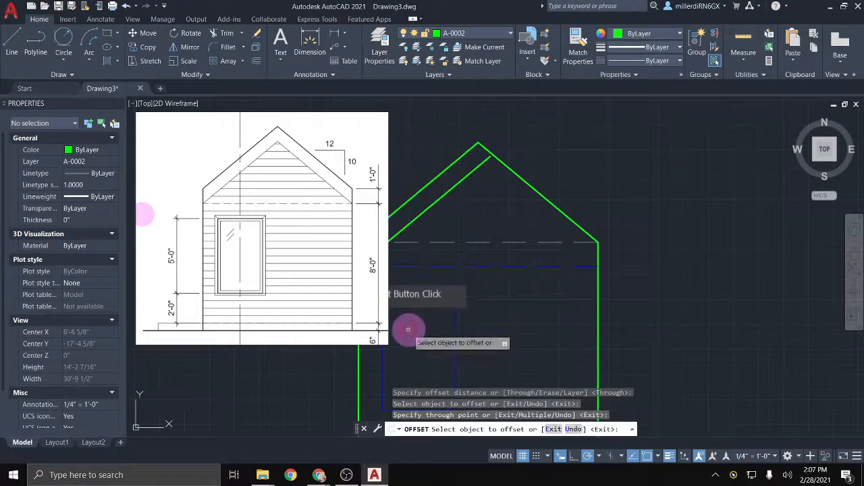
pyautogui.click(575, 223)
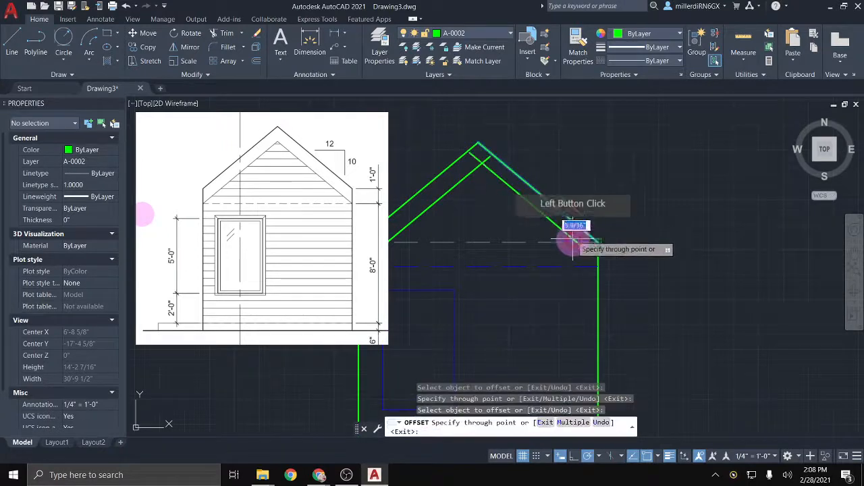
pyautogui.click(597, 267)
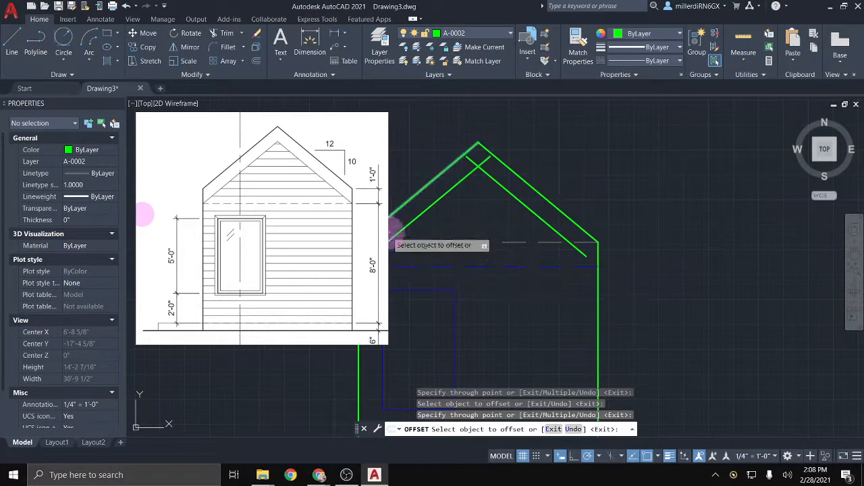
pyautogui.moveTo(521, 247); pyautogui.dragTo(571, 247, button='middle')
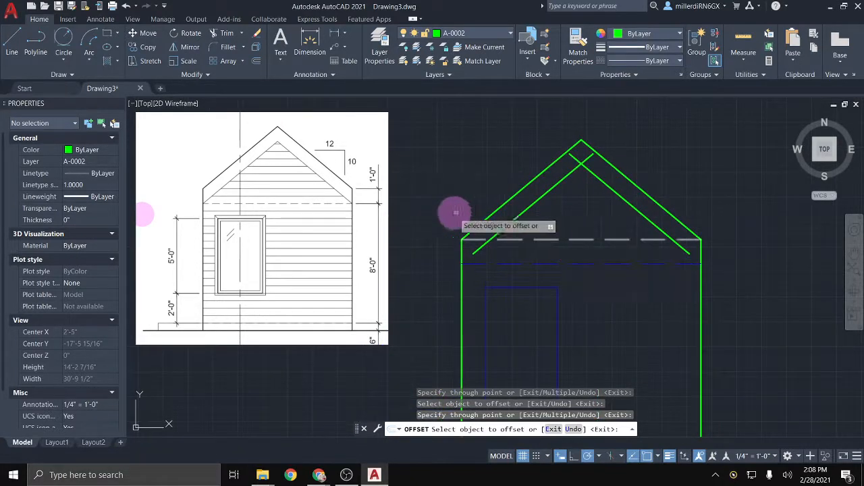
# Step: Extend both inner roof lines down to the left and right walls
pyautogui.click(243, 34)
pyautogui.click(230, 63)
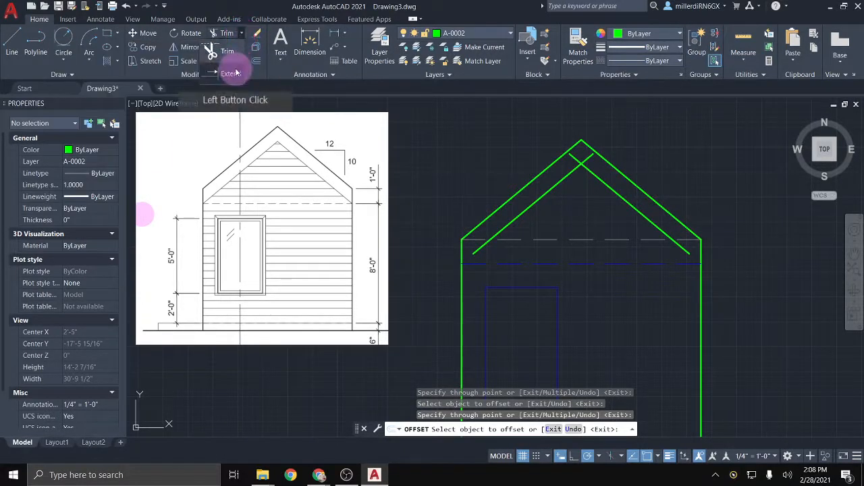
pyautogui.click(475, 249)
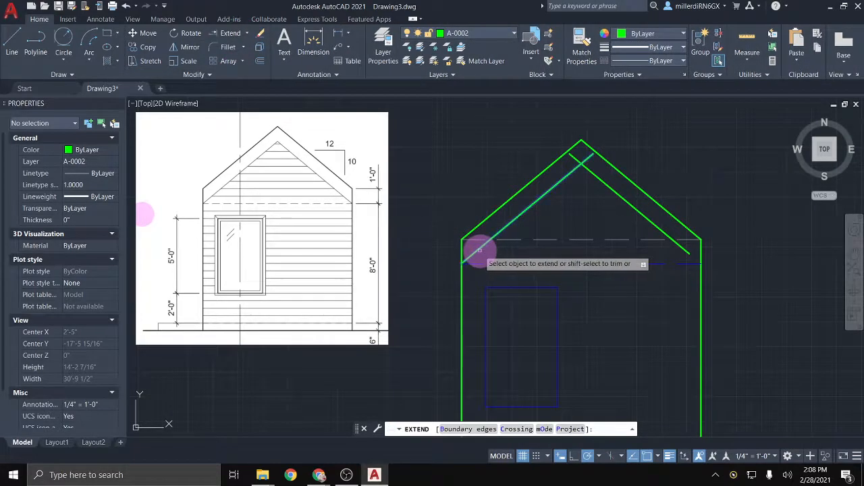
pyautogui.click(511, 286)
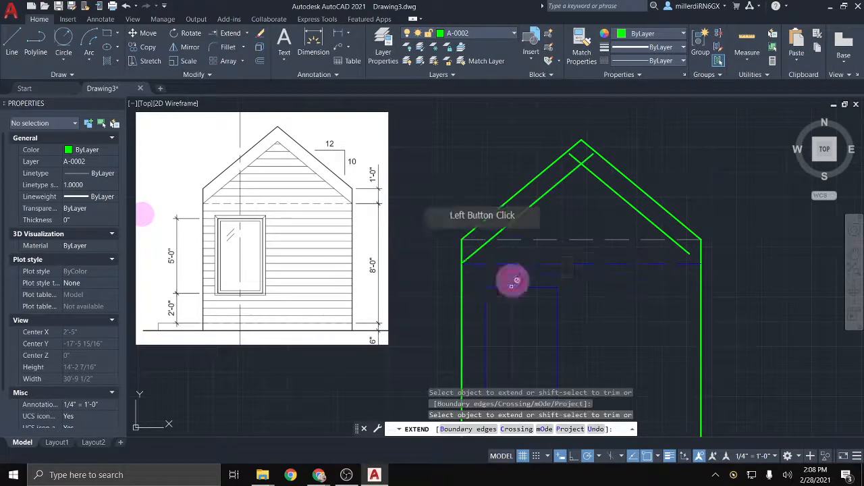
pyautogui.click(683, 248)
pyautogui.scroll(2, 718, 270)
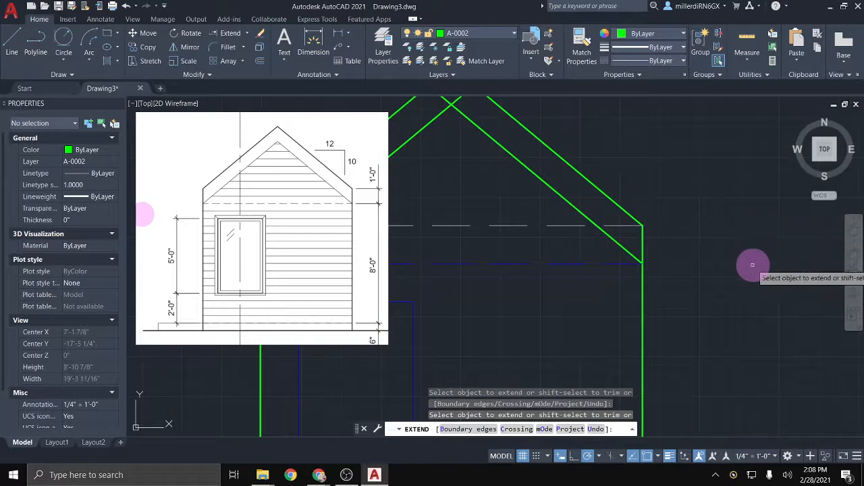
pyautogui.press('Escape')
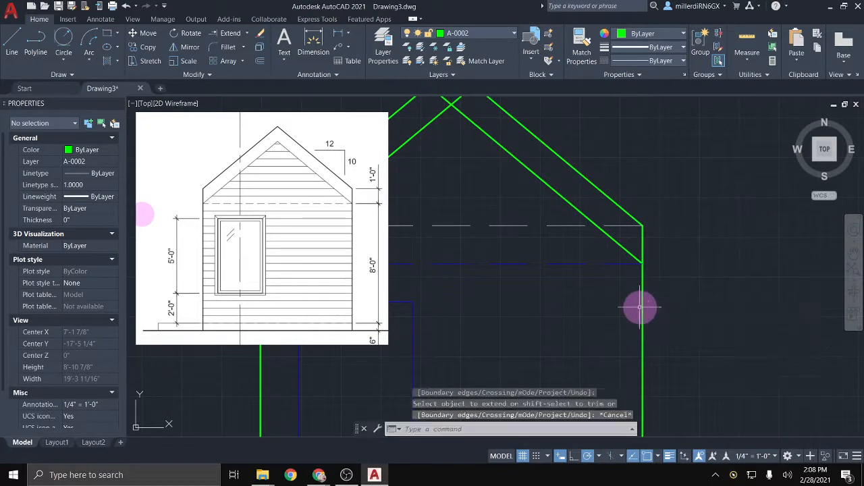
pyautogui.scroll(-2, 640, 308)
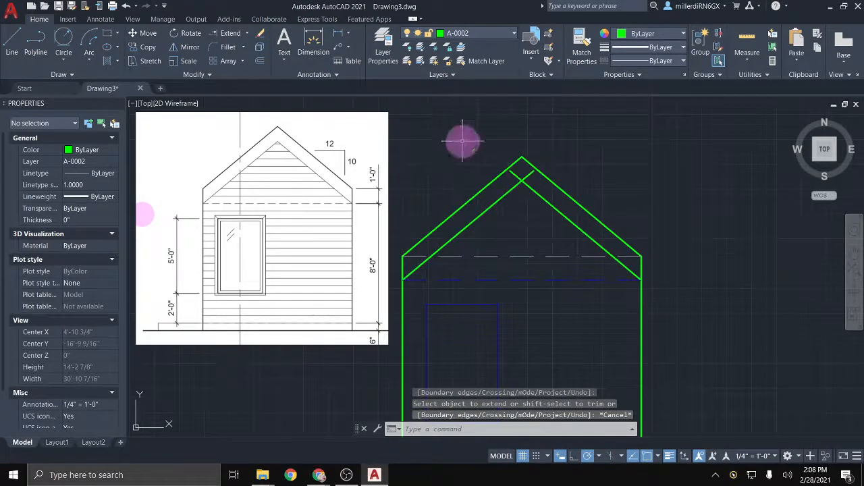
# Step: Trim the inner roof line overhangs past the apex so they meet cleanly
pyautogui.click(247, 34)
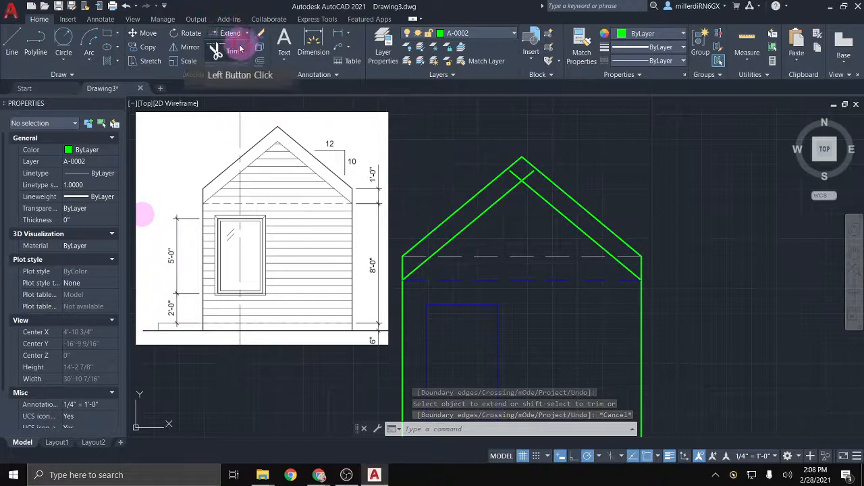
pyautogui.click(232, 48)
pyautogui.click(540, 157)
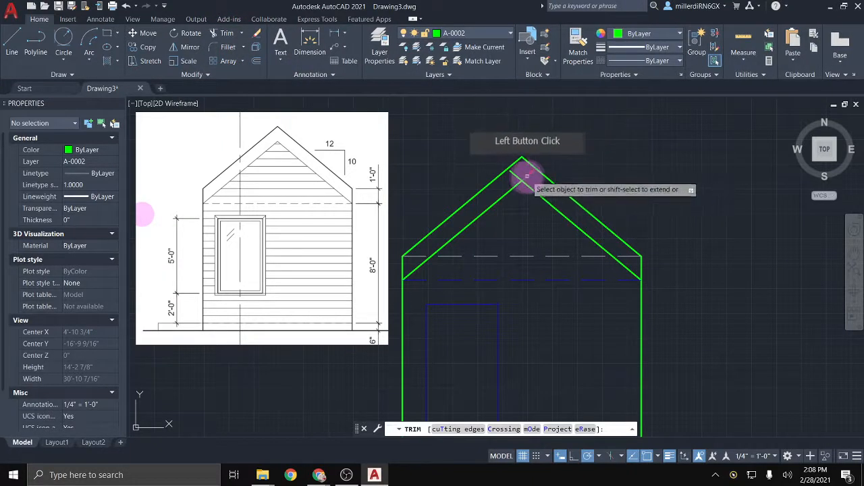
pyautogui.click(526, 177)
pyautogui.click(513, 173)
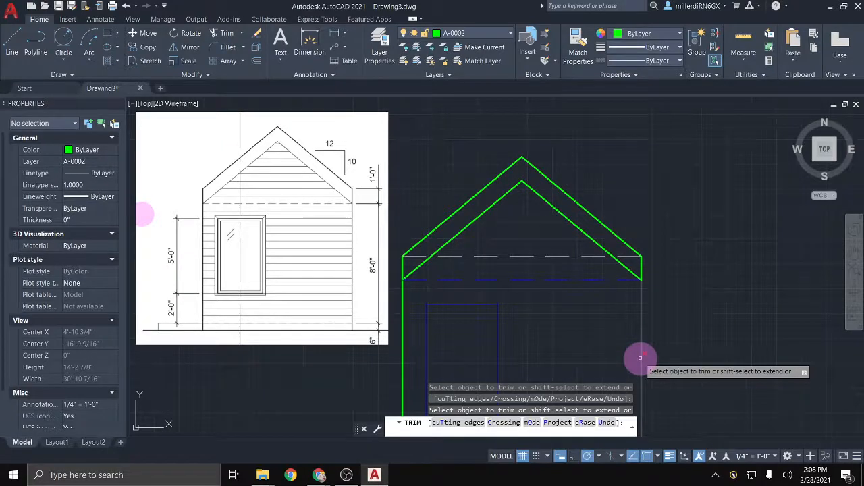
pyautogui.press('Escape')
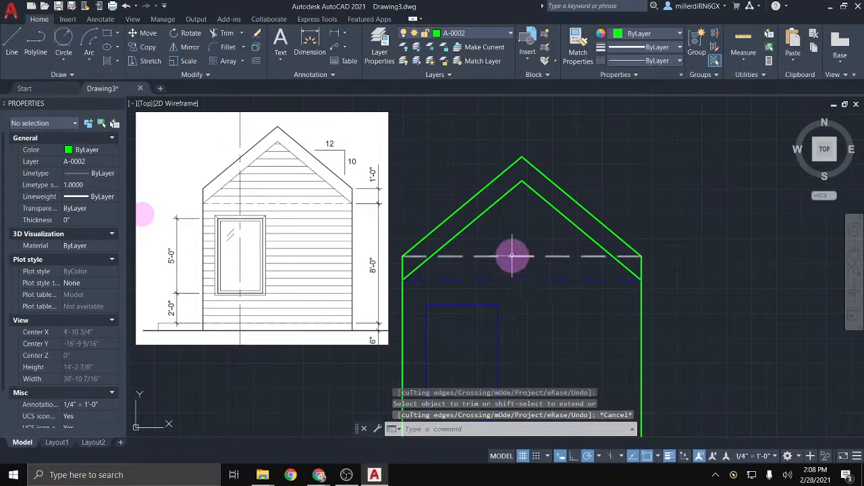
# Step: Erase the dashed horizontal line and move the two inner roof lines onto layer A-0003
pyautogui.click(513, 256)
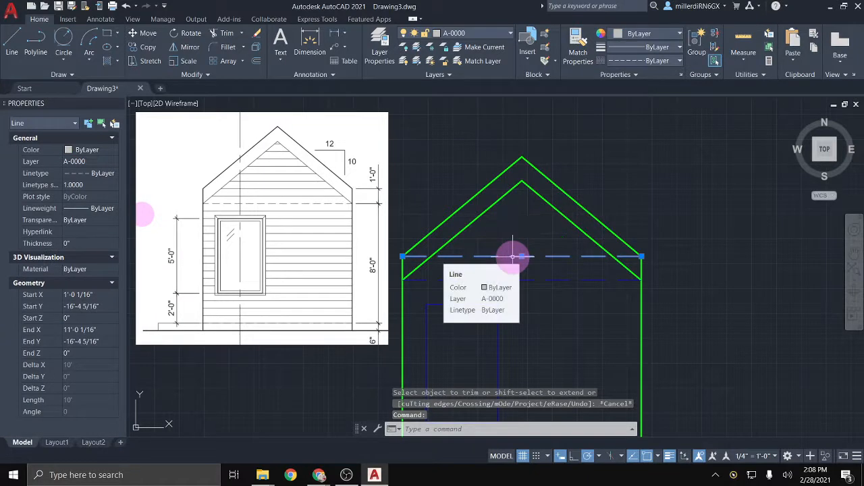
pyautogui.press('Delete')
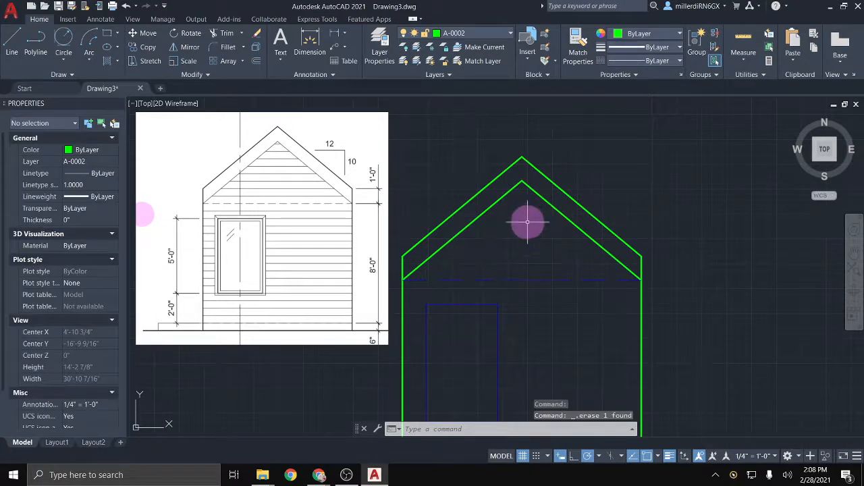
pyautogui.click(532, 213)
pyautogui.click(511, 180)
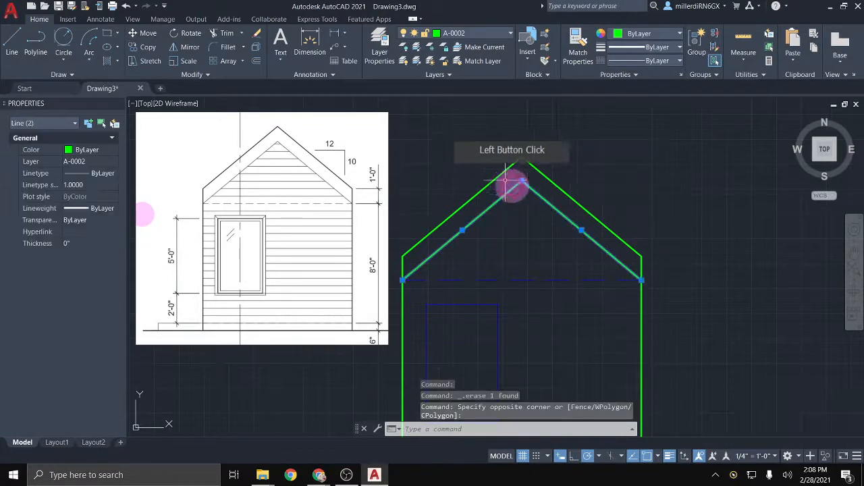
pyautogui.click(473, 33)
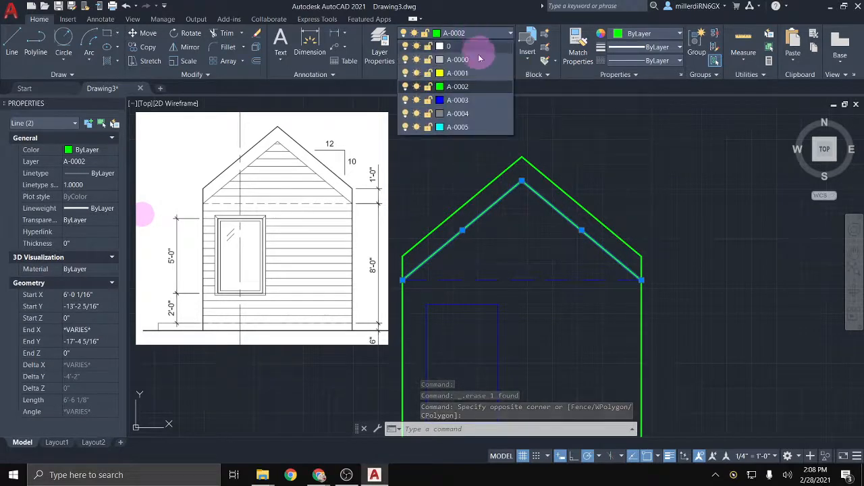
pyautogui.click(466, 100)
pyautogui.click(537, 214)
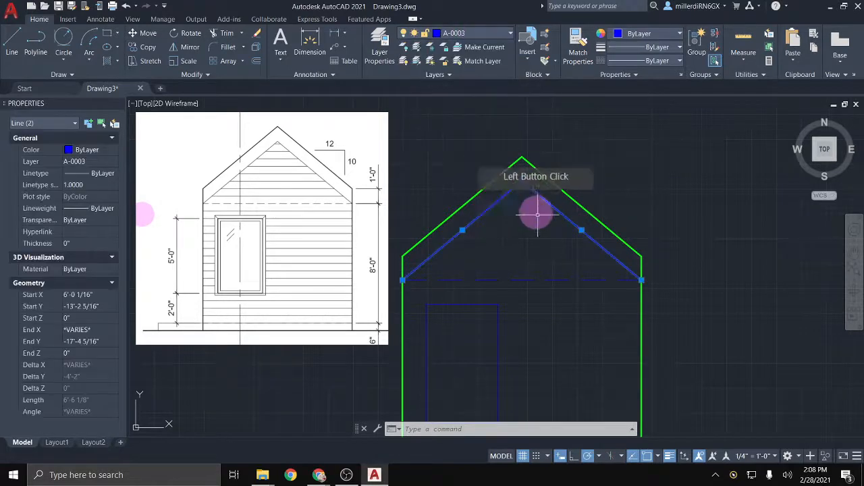
pyautogui.press('Escape')
# Step: Make A-0003 the current layer with the whole house in view
pyautogui.moveTo(585, 272)
pyautogui.mouseDown(button='middle')
pyautogui.moveTo(676, 201)
pyautogui.moveTo(675, 183)
pyautogui.moveTo(685, 196)
pyautogui.moveTo(662, 187)
pyautogui.mouseUp(button='middle')
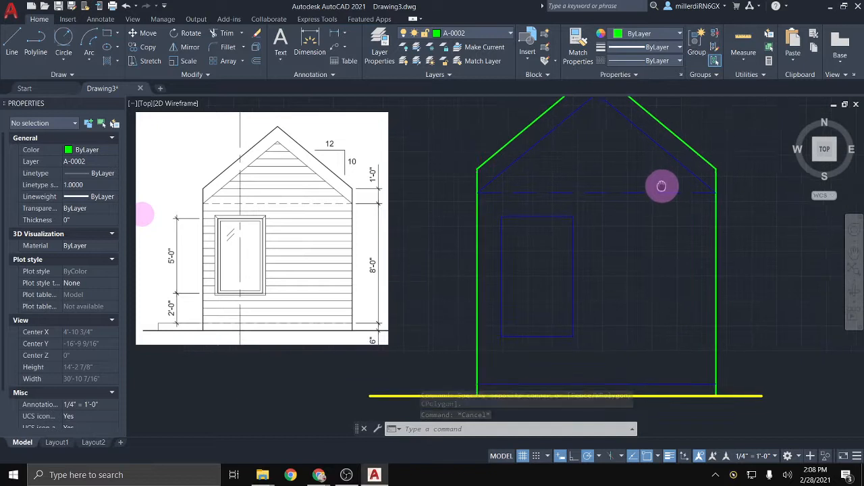
pyautogui.click(500, 33)
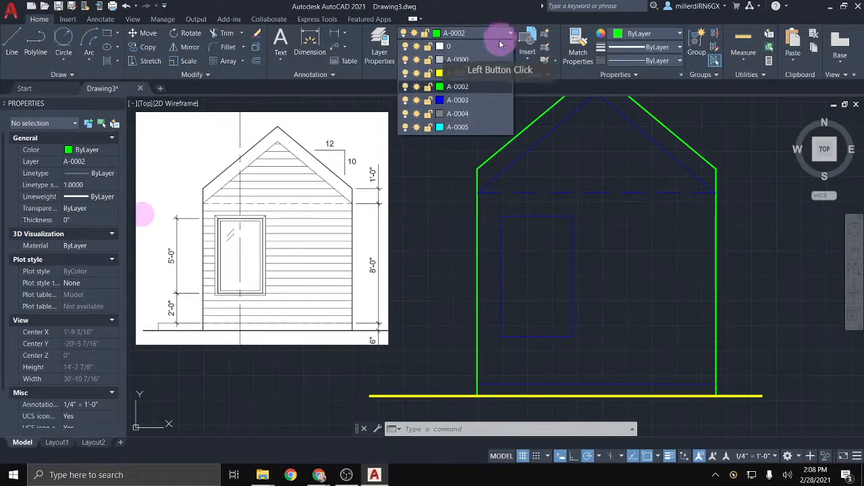
pyautogui.click(481, 100)
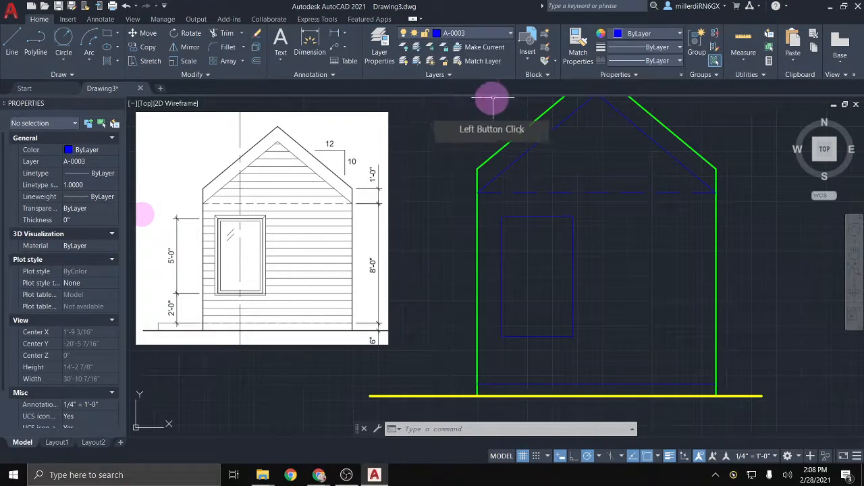
# Step: Draw the blue base polyline along the bottom of the house from the left wall's base
pyautogui.click(37, 44)
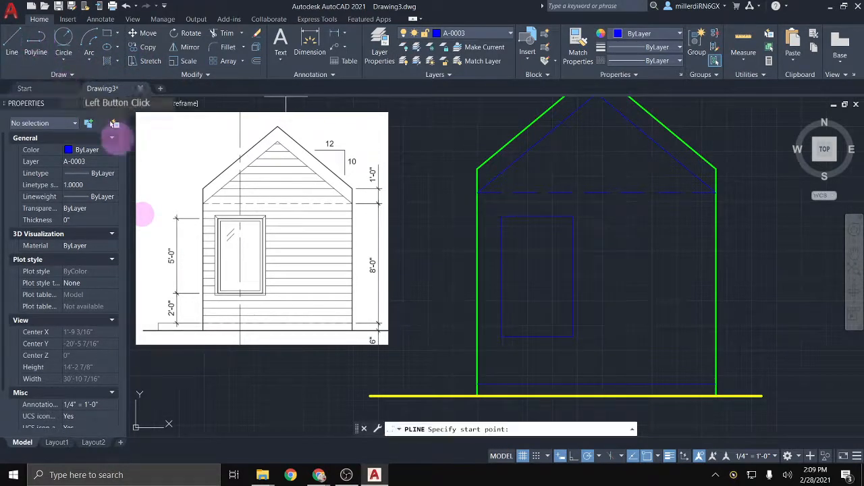
pyautogui.click(477, 385)
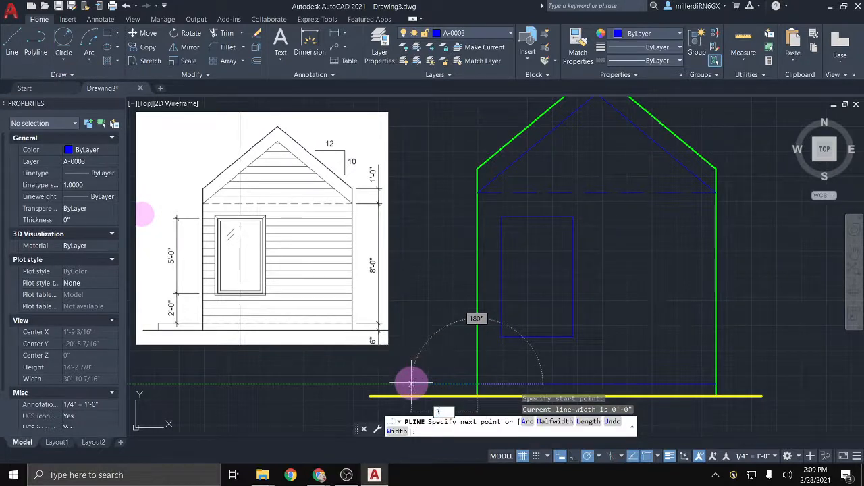
pyautogui.click(411, 382)
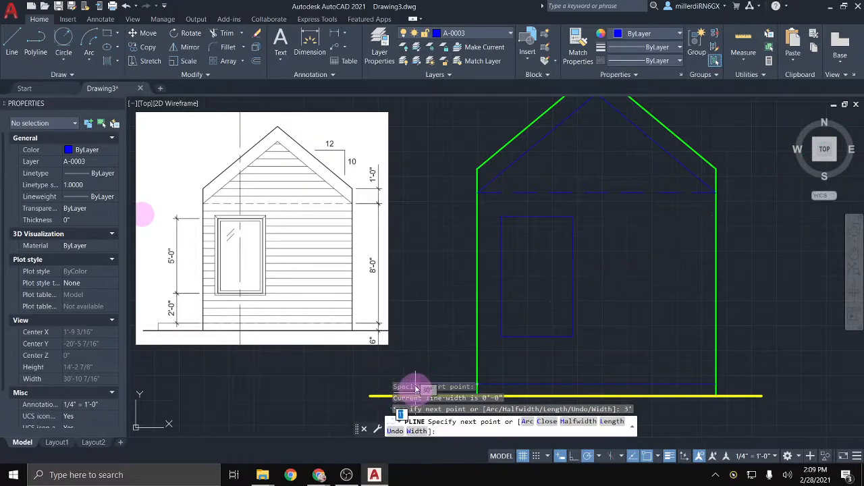
pyautogui.moveTo(408, 355); pyautogui.dragTo(400, 301, button='middle')
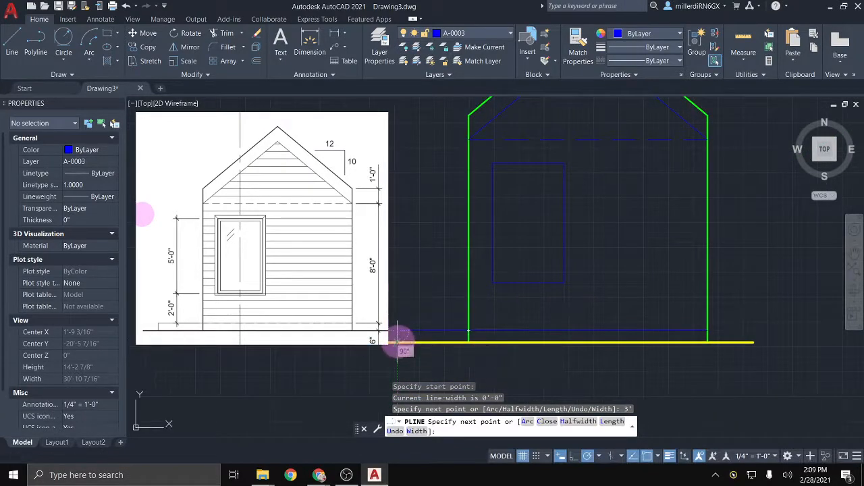
pyautogui.click(470, 340)
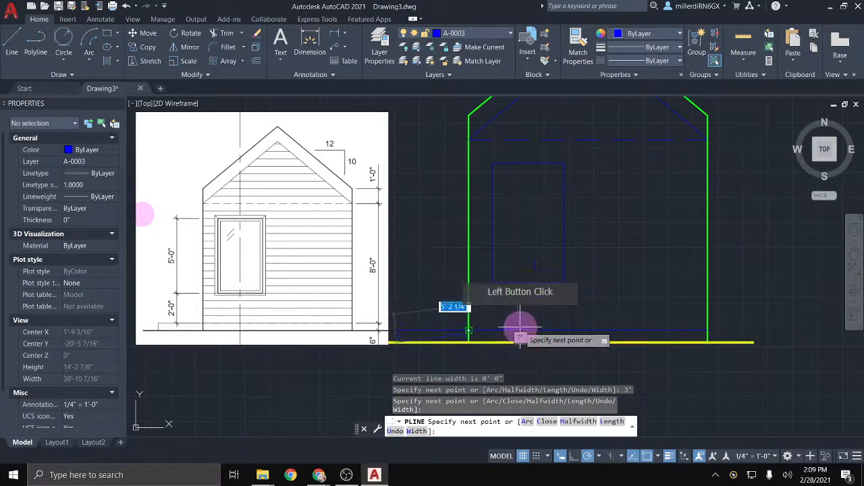
pyautogui.moveTo(517, 329); pyautogui.dragTo(558, 336, button='middle')
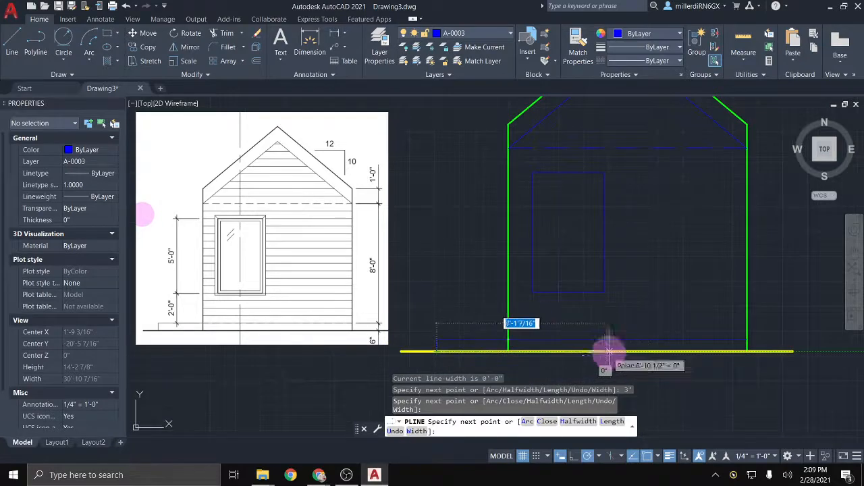
pyautogui.press('Escape')
# Step: Recentre the house elevation and begin a selection window around the window lines
pyautogui.moveTo(669, 284)
pyautogui.mouseDown(button='middle')
pyautogui.moveTo(600, 315)
pyautogui.moveTo(576, 315)
pyautogui.mouseUp(button='middle')
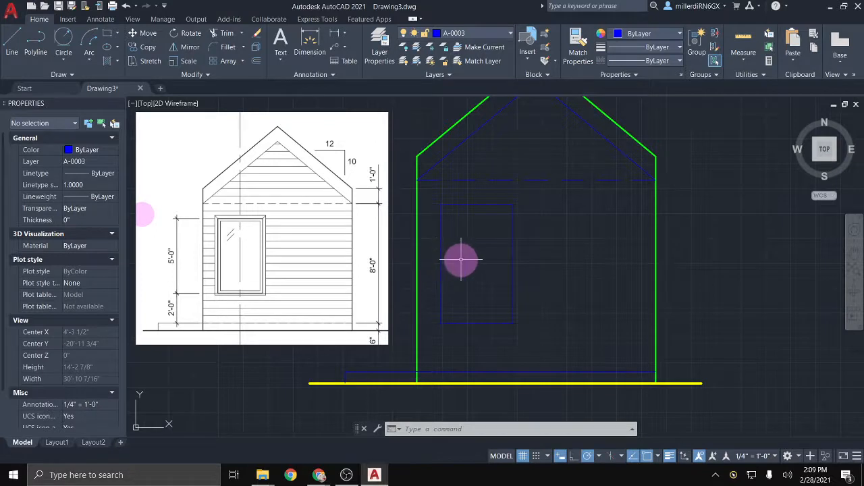
pyautogui.moveTo(459, 259); pyautogui.dragTo(507, 282, button='middle')
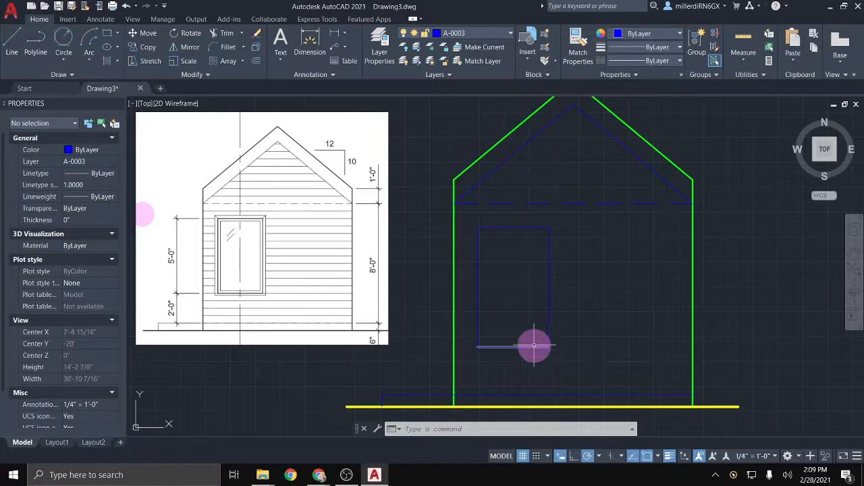
pyautogui.click(468, 219)
# Step: Join the four blue window lines with J into one closed polyline and verify it
pyautogui.click(585, 368)
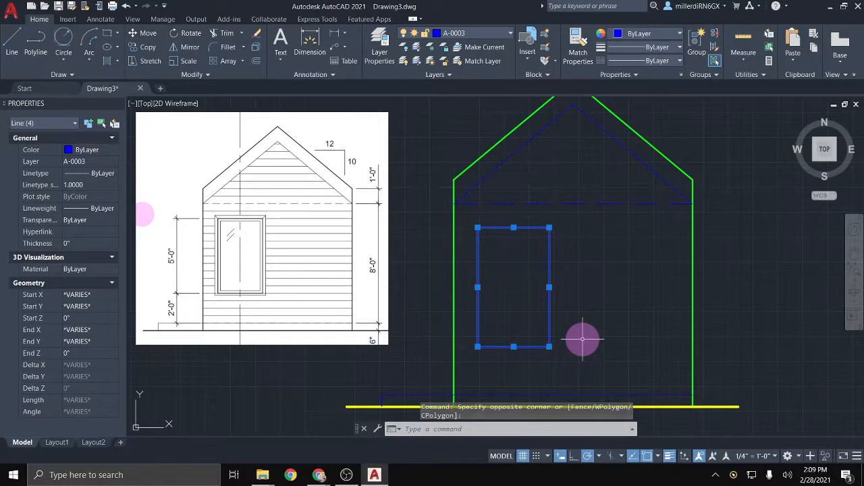
pyautogui.write('j')
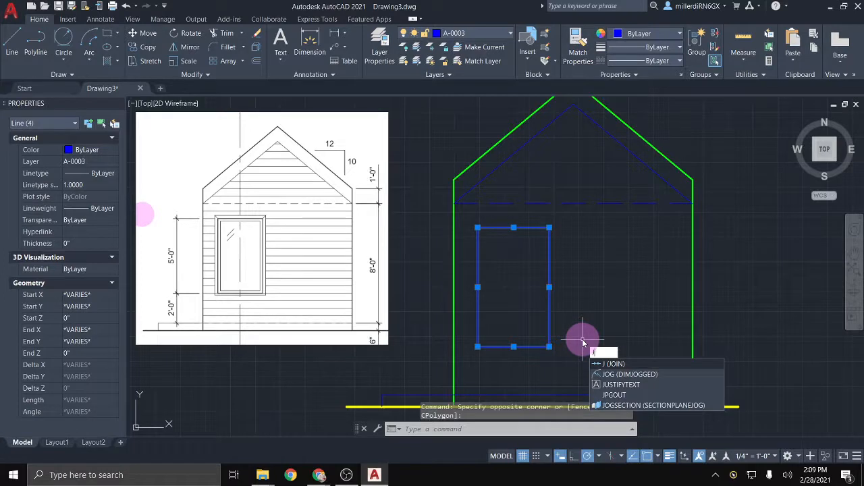
pyautogui.press('Return')
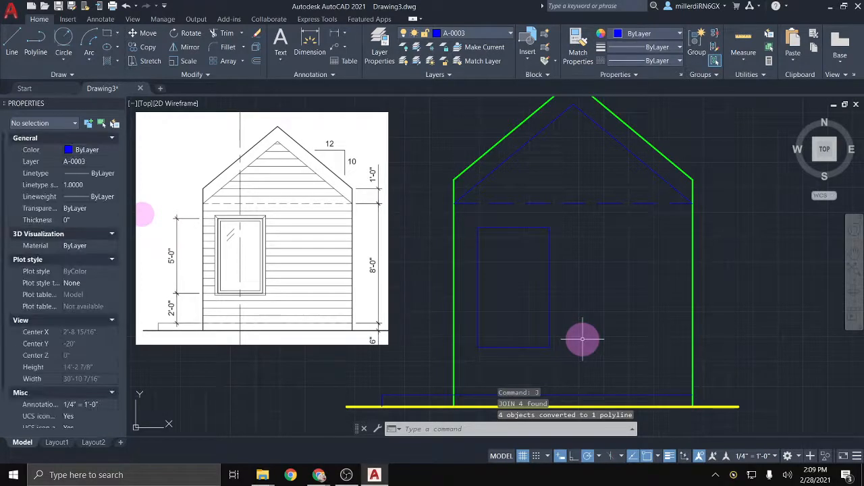
pyautogui.click(550, 324)
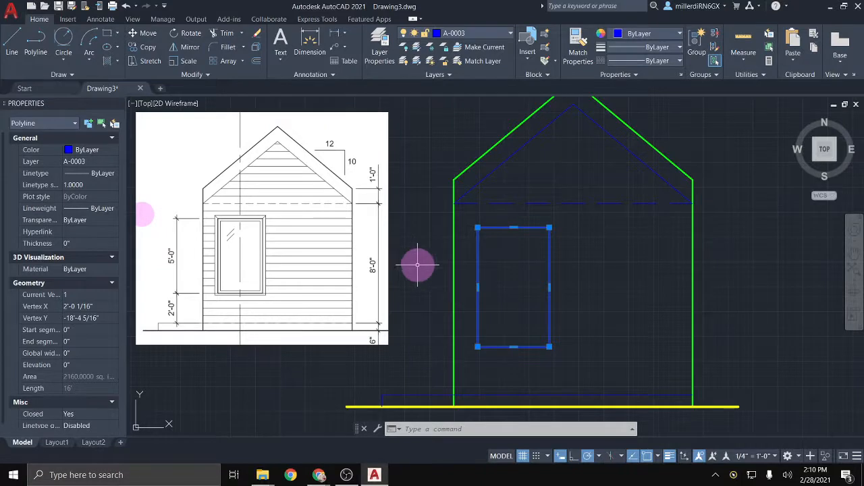
# Step: Offset the window polyline inward by 2", then offset that copy by another 1"
pyautogui.press('Escape')
pyautogui.click(259, 64)
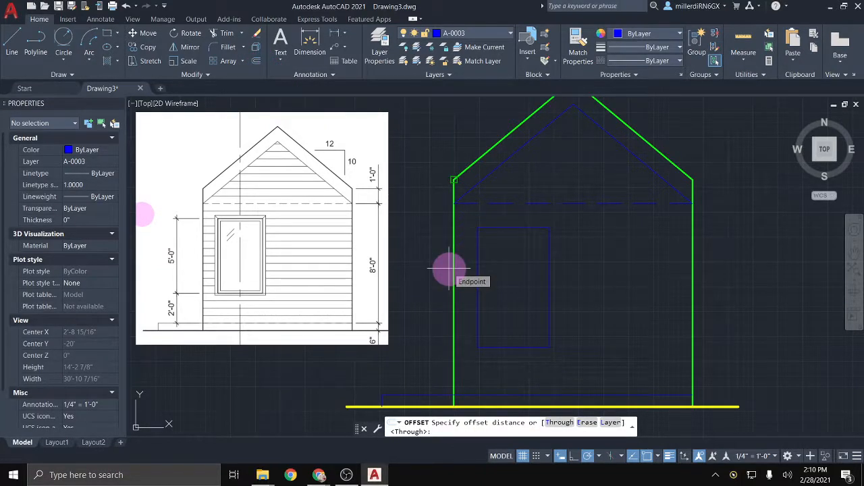
pyautogui.press('Return')
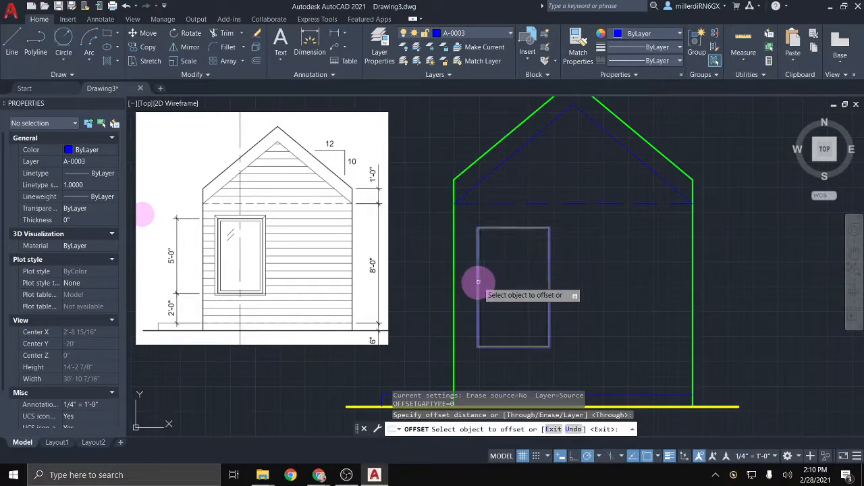
pyautogui.click(478, 281)
pyautogui.scroll(2, 478, 274)
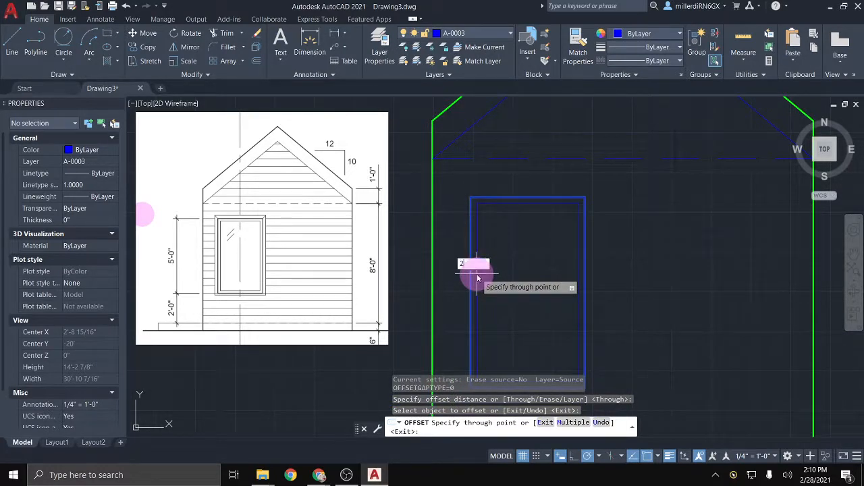
pyautogui.write('2')
pyautogui.press('Return')
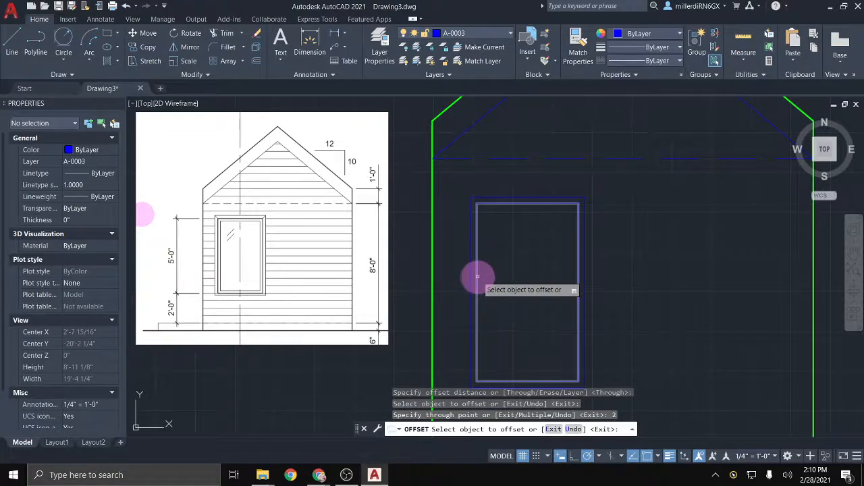
pyautogui.click(477, 276)
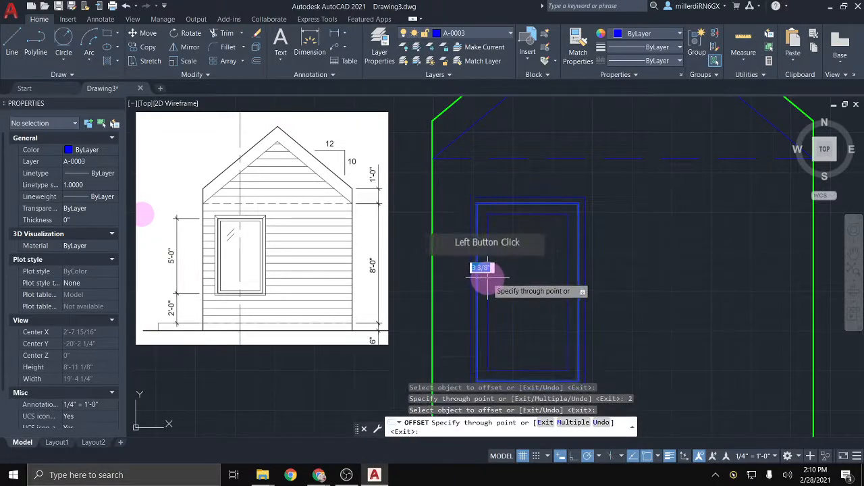
pyautogui.press('Return')
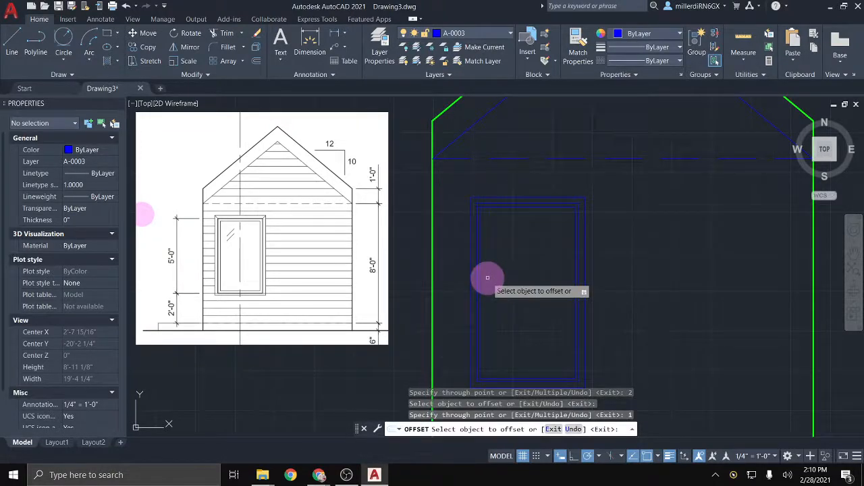
pyautogui.press('Escape')
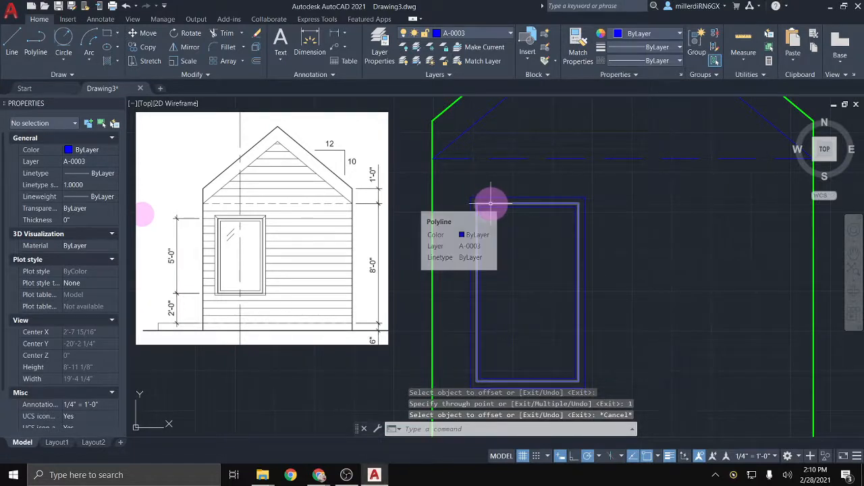
# Step: Move the innermost window outline onto green layer A-0002 and set A-0004 current
pyautogui.click(491, 204)
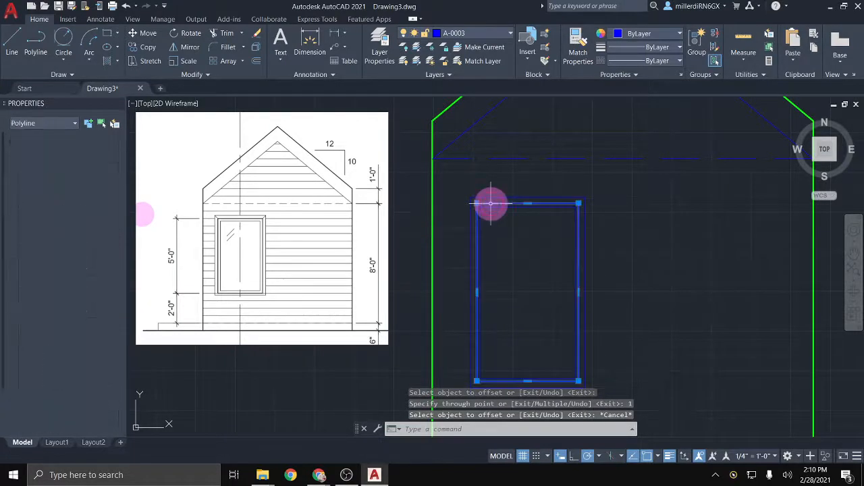
pyautogui.click(510, 34)
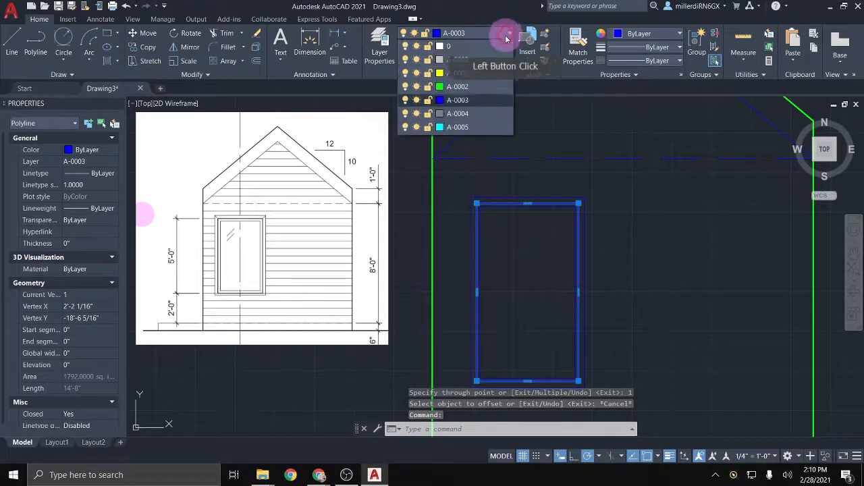
pyautogui.click(482, 87)
pyautogui.press('Escape')
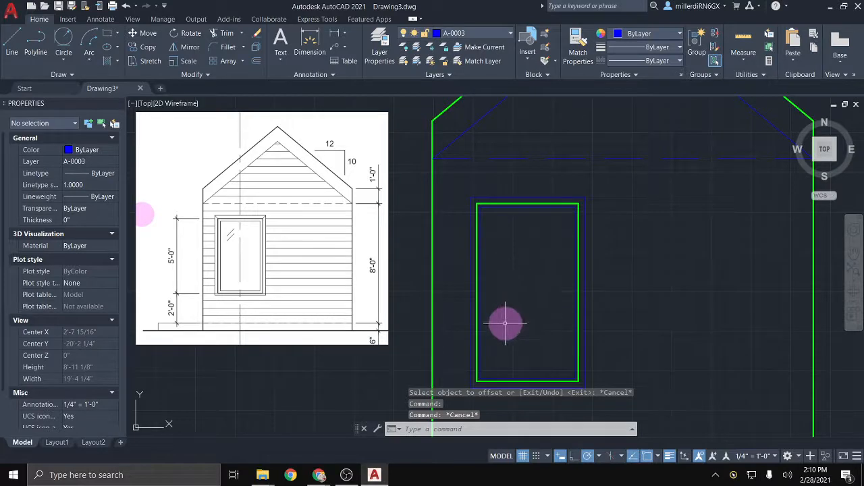
pyautogui.click(478, 33)
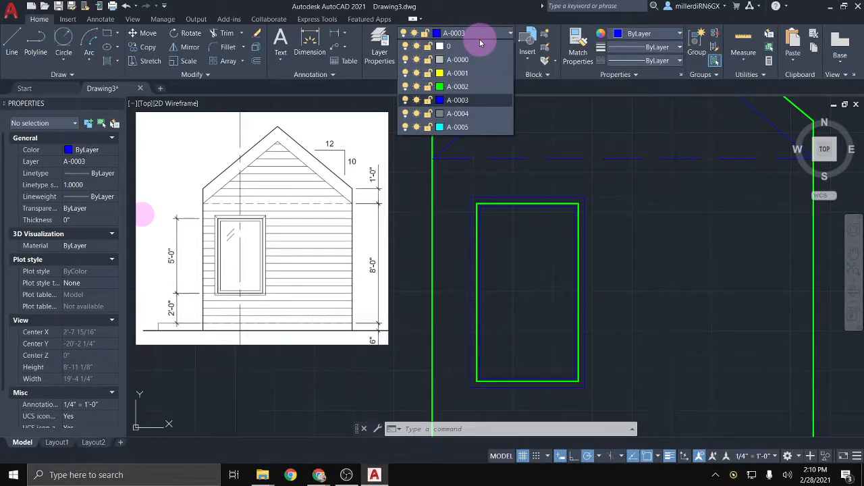
pyautogui.click(457, 115)
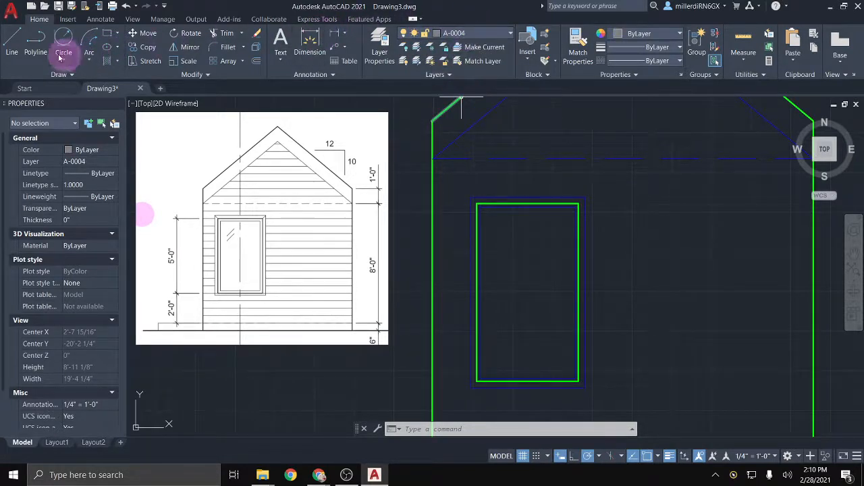
# Step: Draw a short diagonal glint line inside the window glass
pyautogui.click(15, 51)
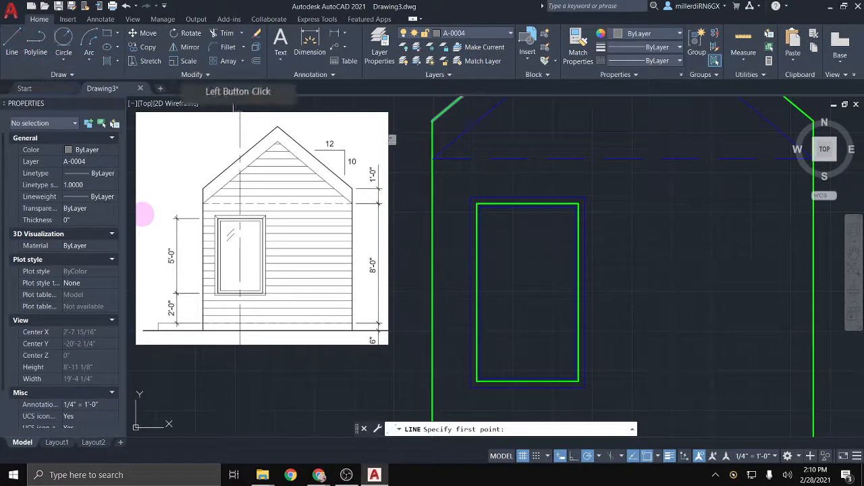
pyautogui.scroll(2, 436, 208)
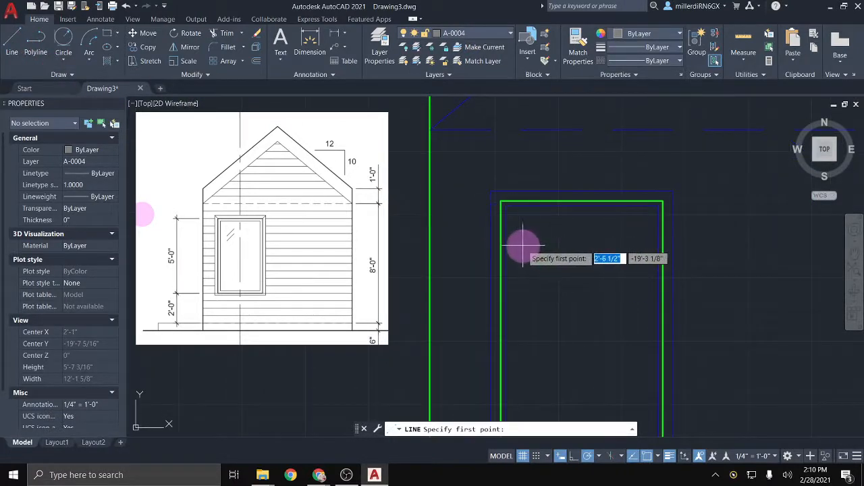
pyautogui.click(548, 227)
pyautogui.scroll(2, 538, 218)
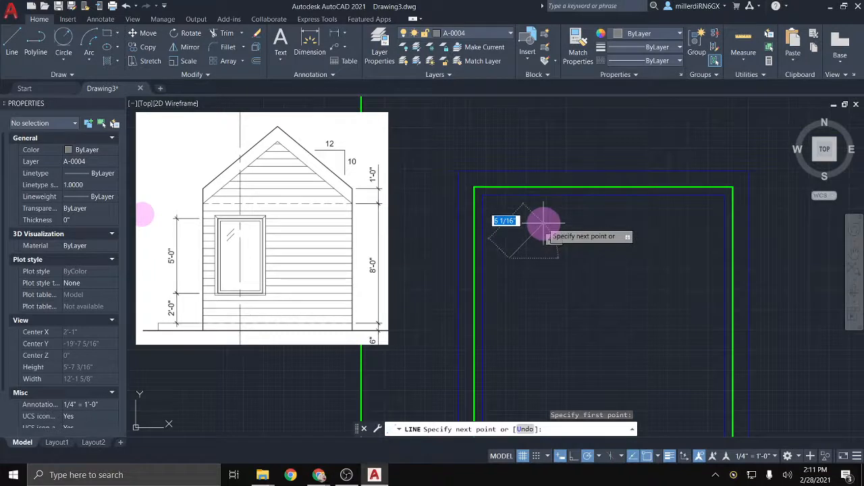
pyautogui.click(546, 223)
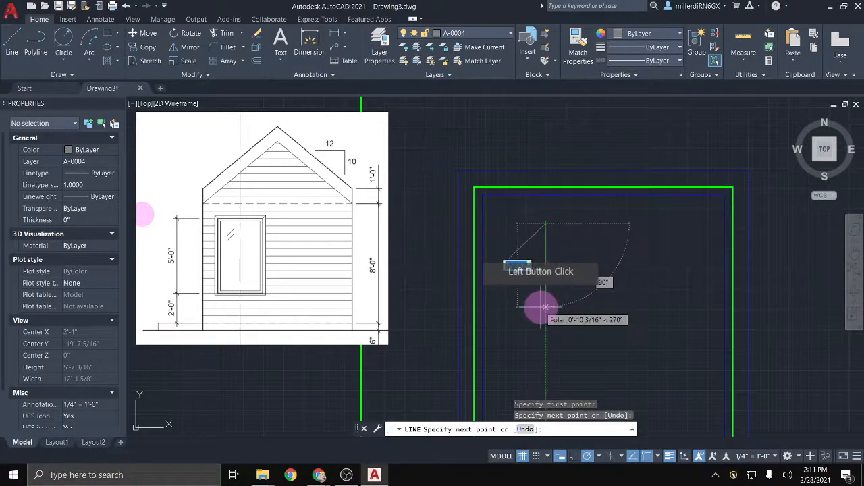
pyautogui.press('Return')
pyautogui.press('Return')
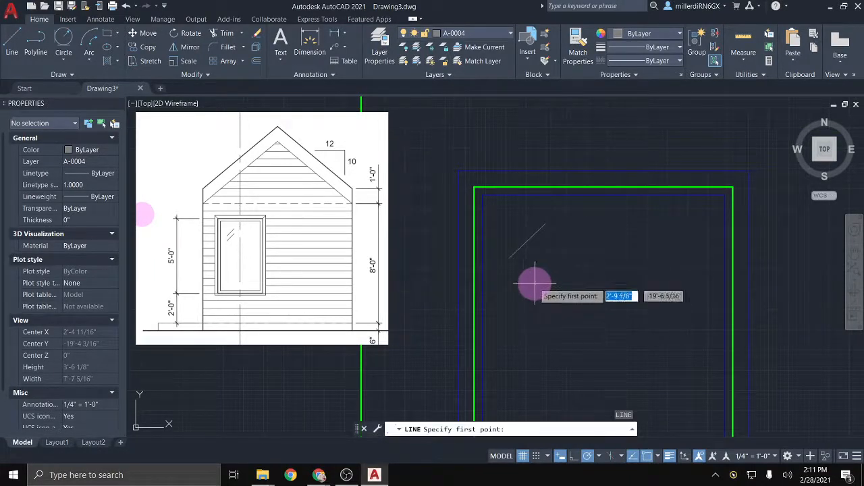
pyautogui.click(526, 265)
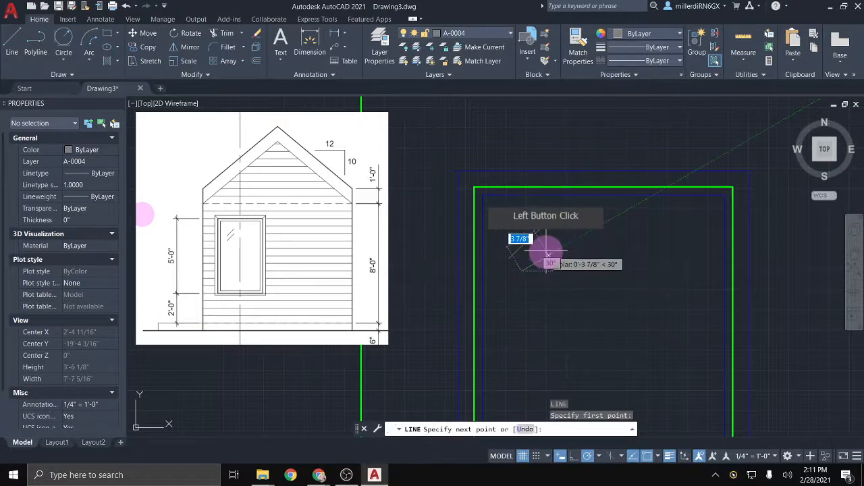
pyautogui.press('Escape')
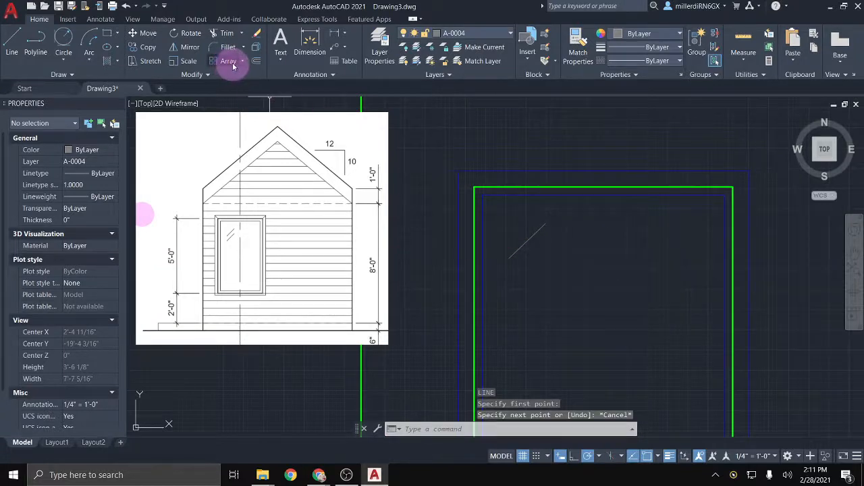
# Step: Offset the glint line to create a parallel copy beside it
pyautogui.click(255, 63)
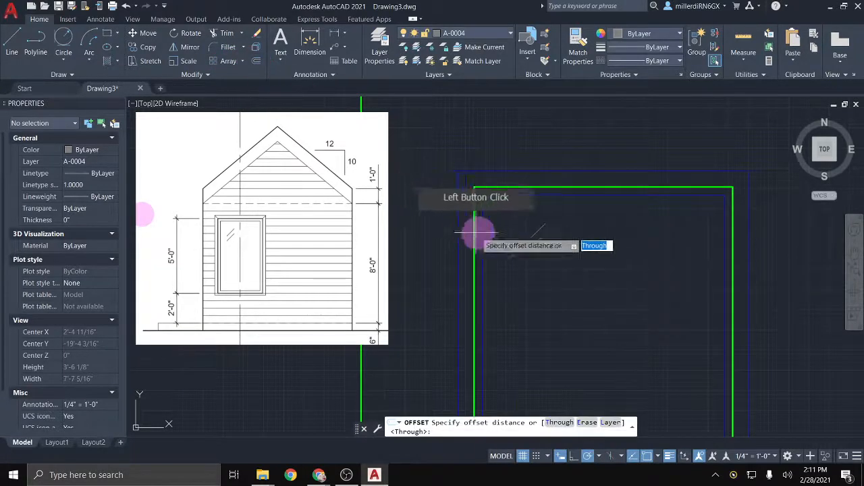
pyautogui.press('Return')
pyautogui.click(523, 251)
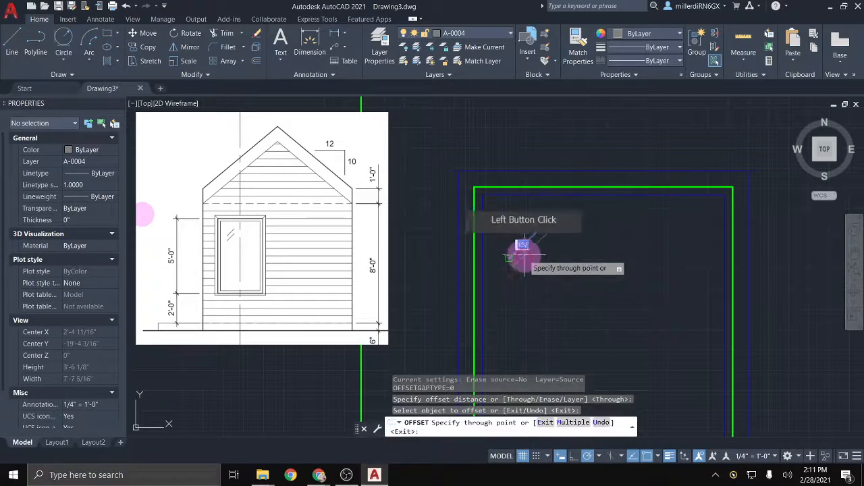
pyautogui.click(529, 261)
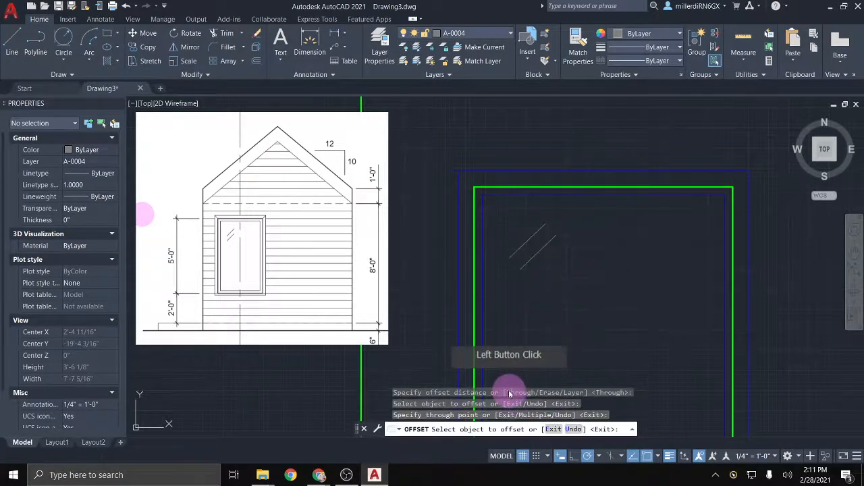
pyautogui.press('Escape')
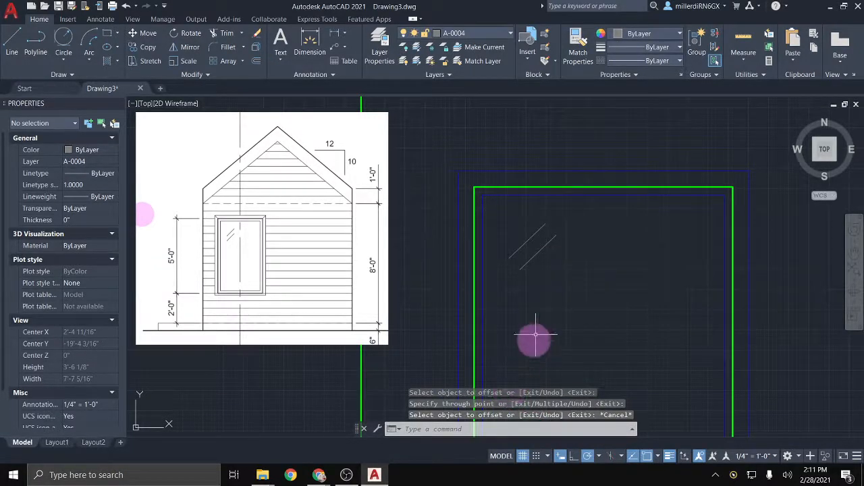
# Step: Shorten and reposition the copied glint line by dragging its endpoint grips
pyautogui.click(536, 253)
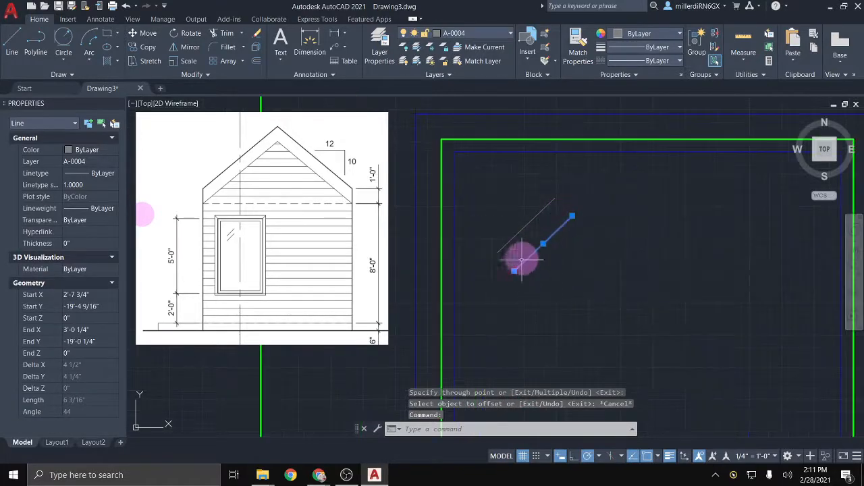
pyautogui.click(514, 272)
pyautogui.click(501, 284)
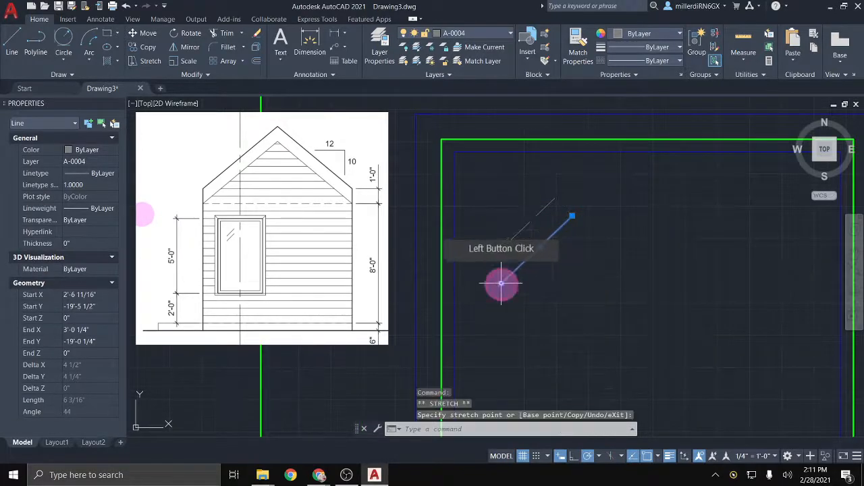
pyautogui.click(575, 212)
pyautogui.click(560, 228)
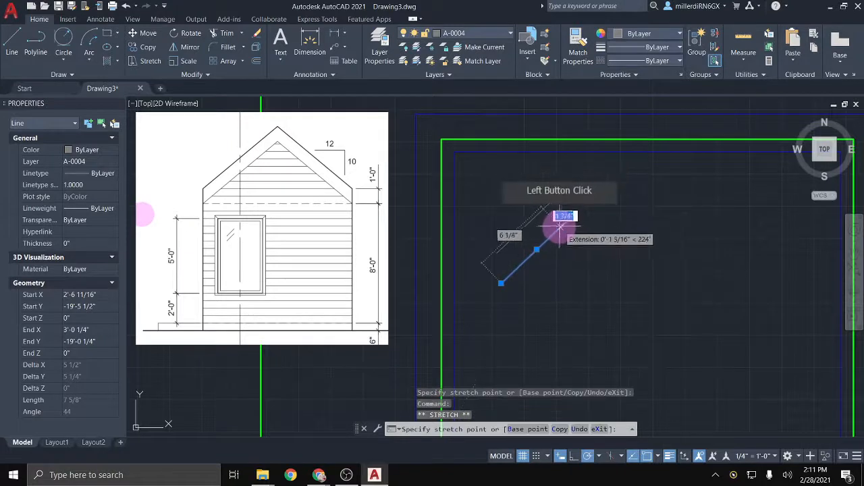
pyautogui.press('Escape')
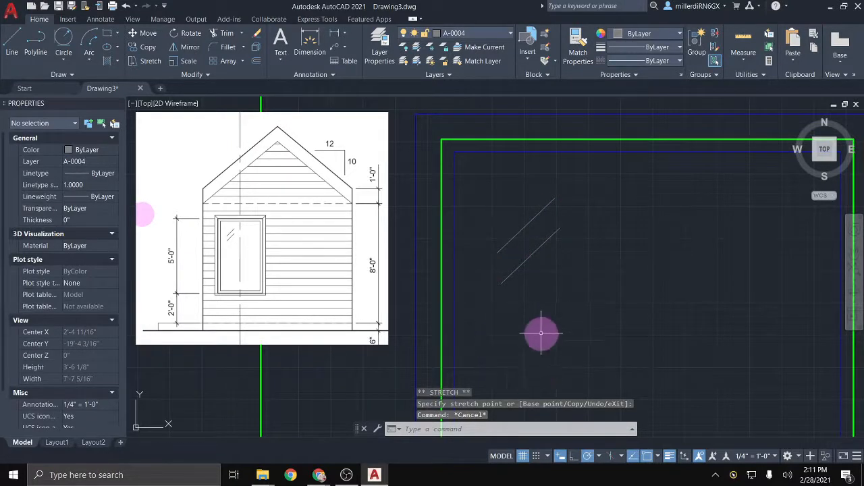
pyautogui.scroll(-4, 539, 328)
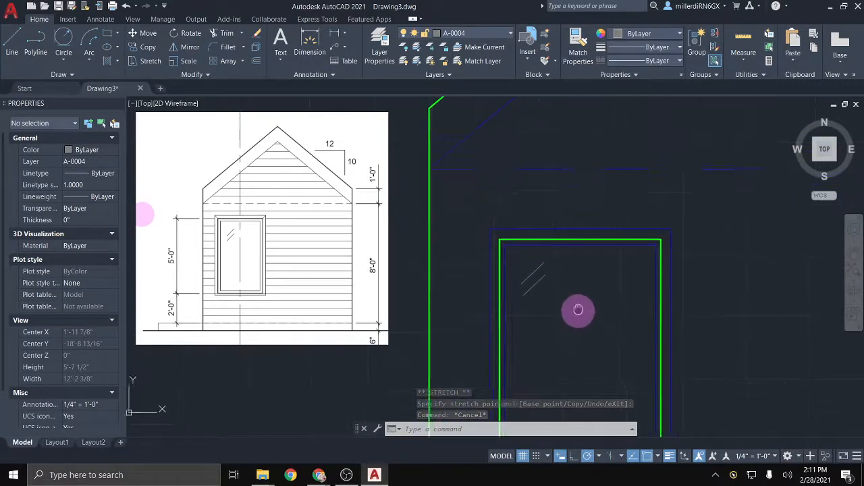
# Step: Draw diagonal mitre lines at the window frame's top corners
pyautogui.moveTo(575, 308); pyautogui.dragTo(477, 214, button='middle')
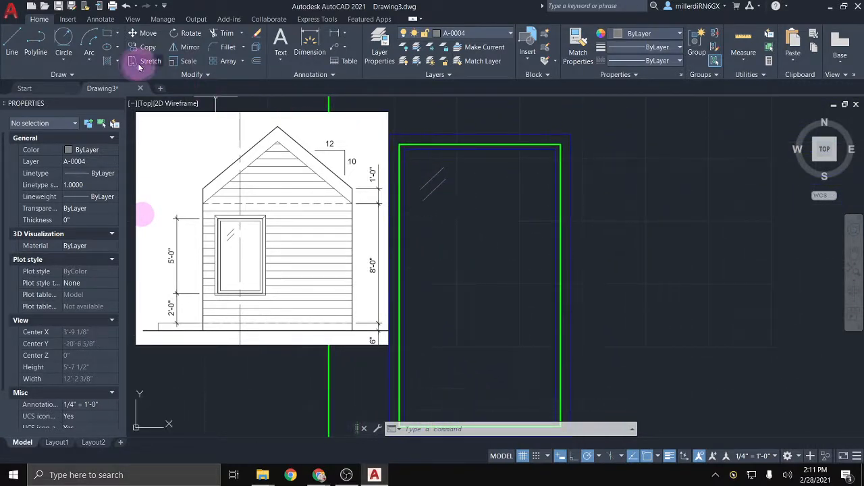
pyautogui.click(12, 39)
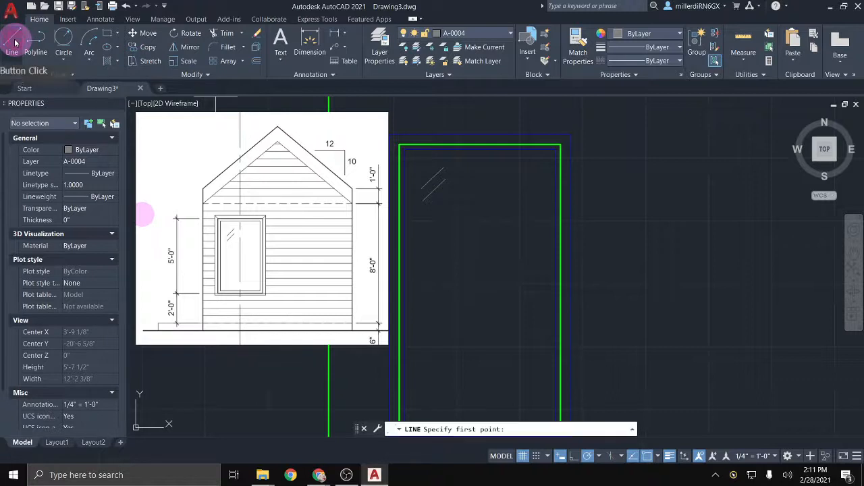
pyautogui.click(399, 145)
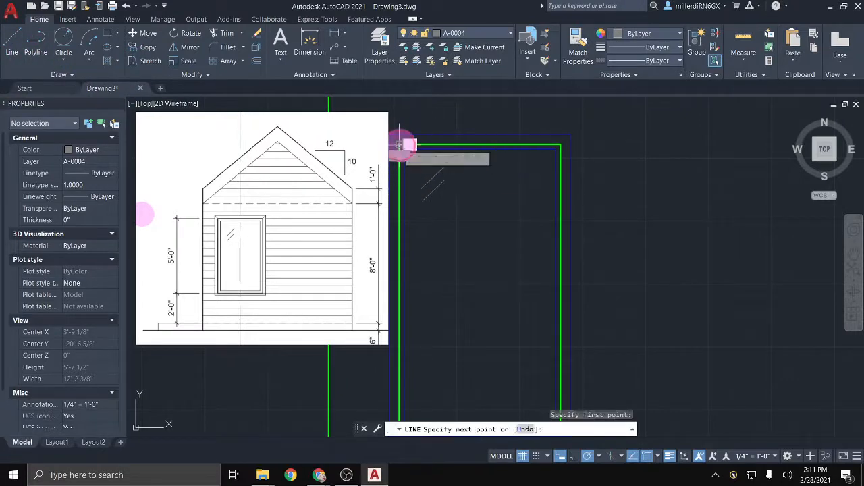
pyautogui.press('Escape')
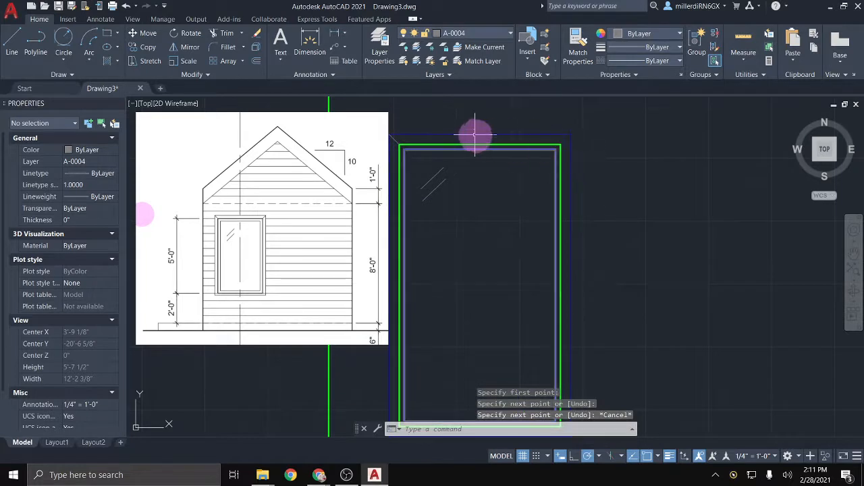
pyautogui.press('l')
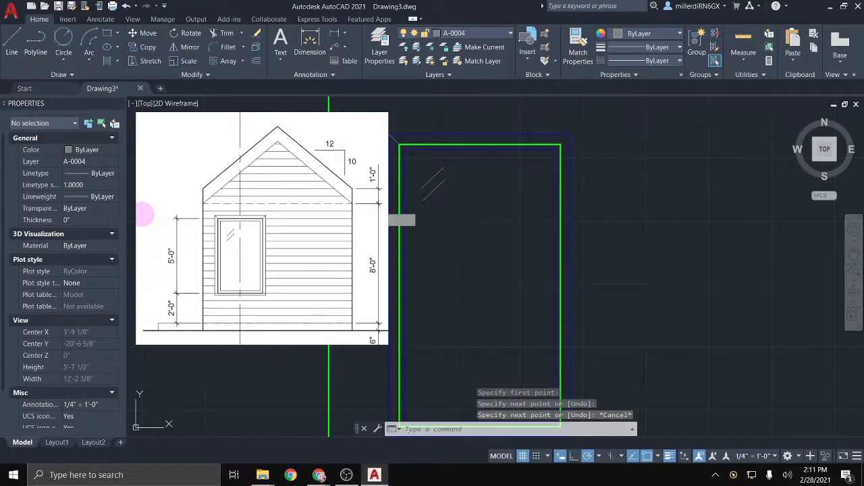
pyautogui.press('Return')
pyautogui.click(560, 145)
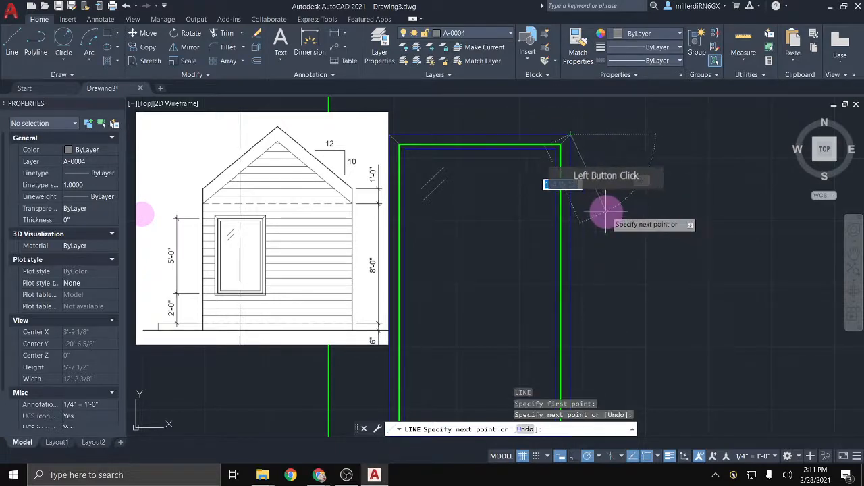
pyautogui.press('Return')
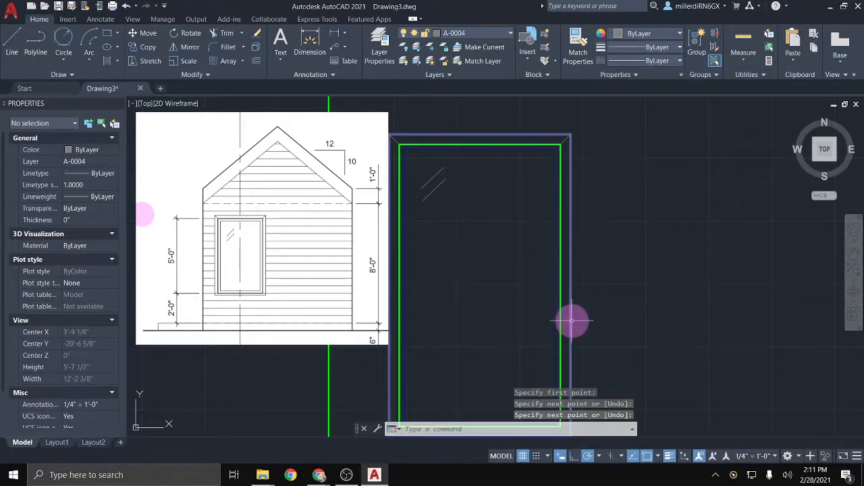
# Step: Draw the bottom-left mitre line from the inner to the outer frame corner
pyautogui.moveTo(571, 322); pyautogui.dragTo(697, 246, button='middle')
pyautogui.press('Return')
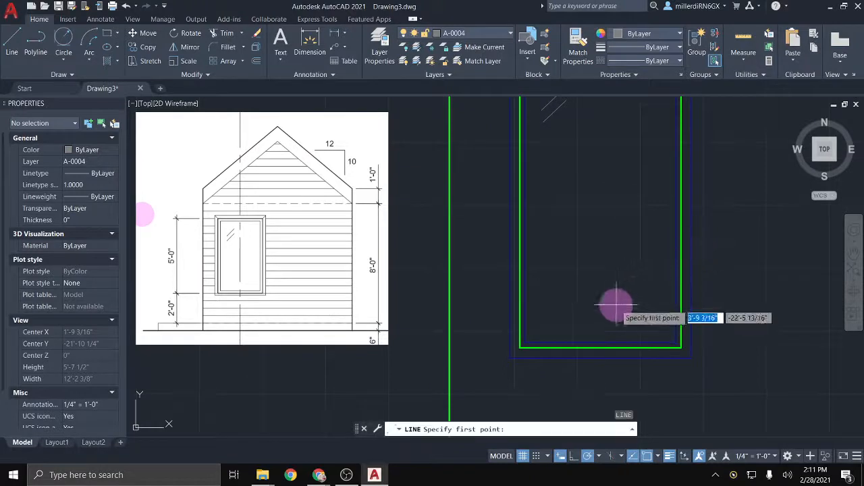
pyautogui.click(520, 347)
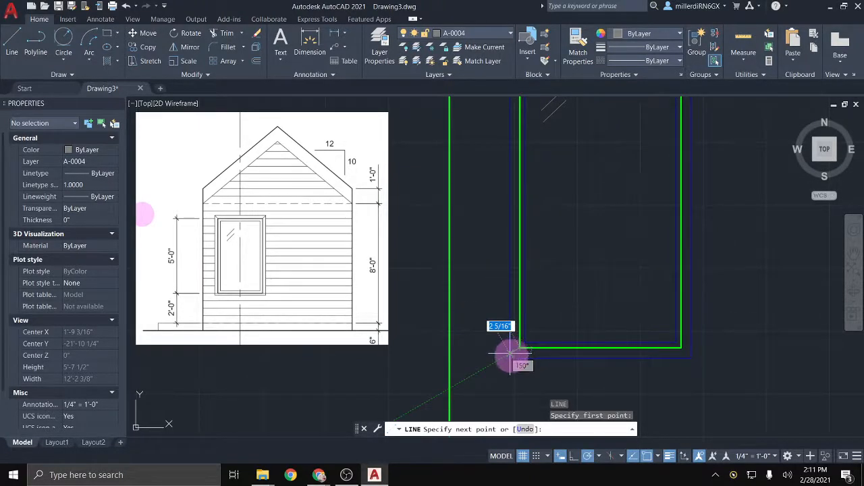
pyautogui.scroll(2, 513, 358)
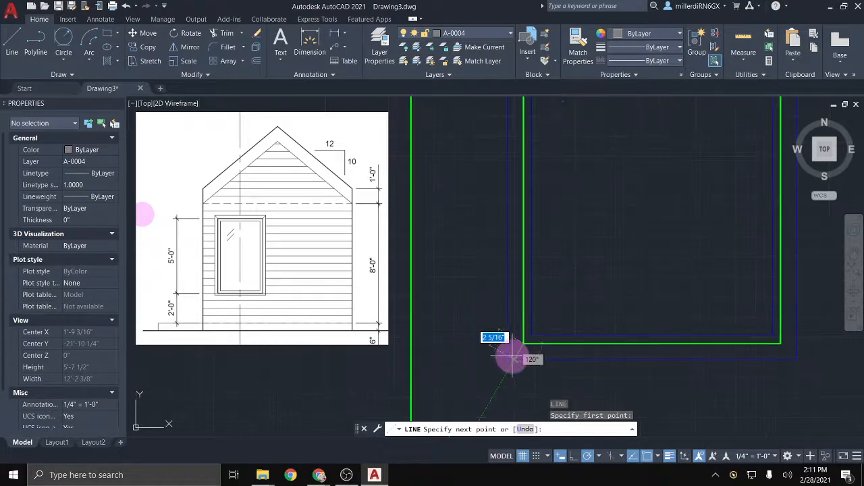
pyautogui.click(509, 359)
pyautogui.press('Return')
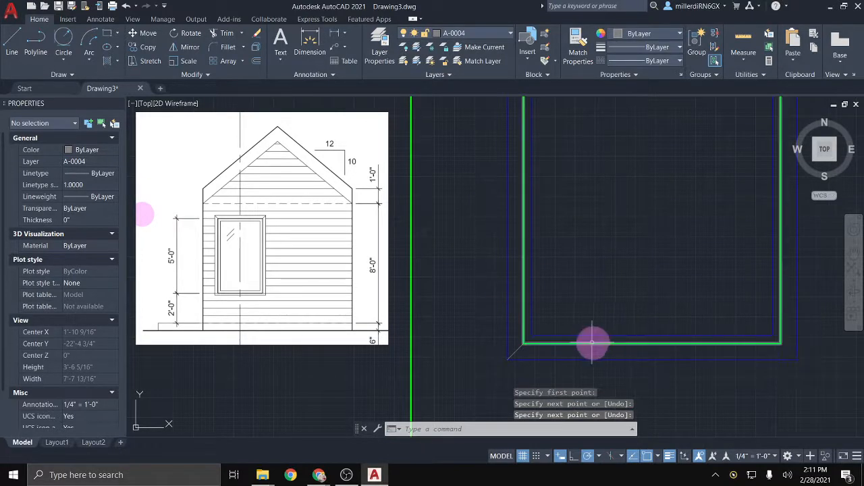
# Step: Draw the bottom-right mitre line, then zoom out to show the whole house
pyautogui.press('Return')
pyautogui.click(790, 355)
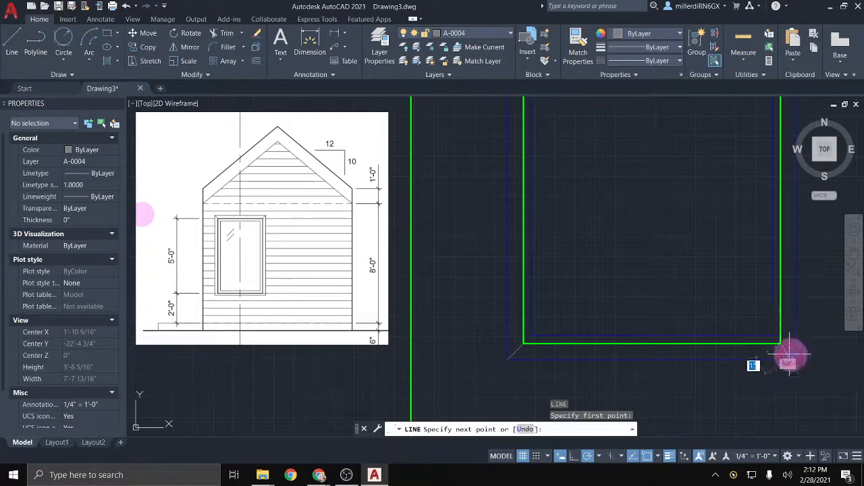
pyautogui.click(794, 359)
pyautogui.press('Return')
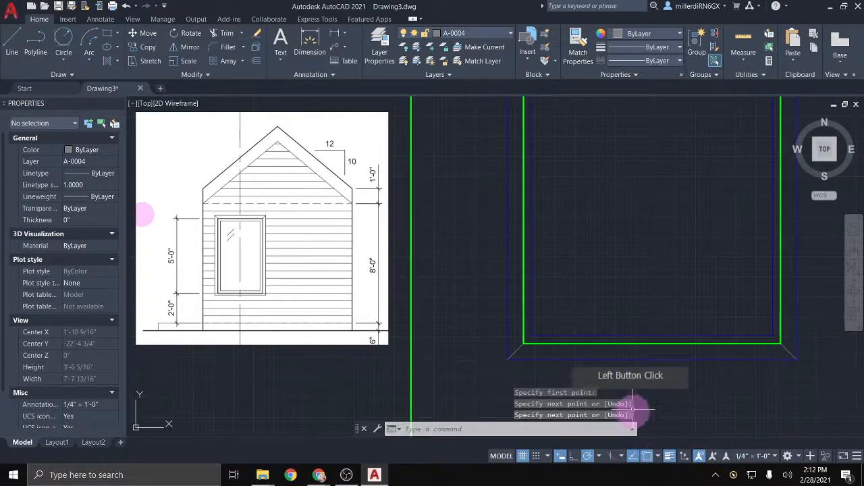
pyautogui.scroll(-4, 718, 358)
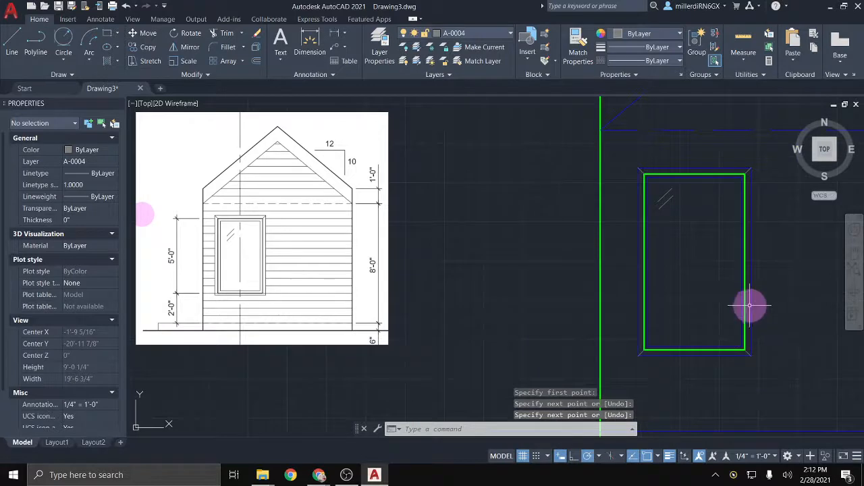
pyautogui.moveTo(750, 306)
pyautogui.mouseDown(button='middle')
pyautogui.moveTo(652, 313)
pyautogui.moveTo(584, 285)
pyautogui.mouseUp(button='middle')
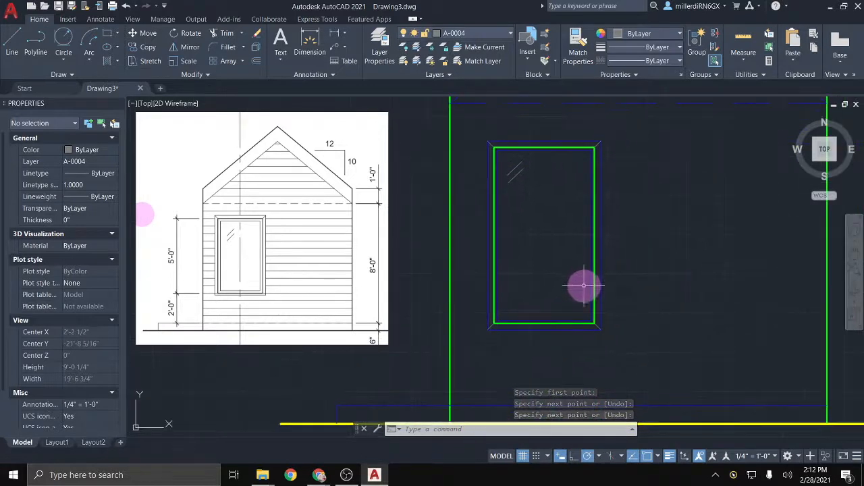
pyautogui.scroll(-2, 654, 295)
pyautogui.moveTo(638, 253); pyautogui.dragTo(609, 273, button='middle')
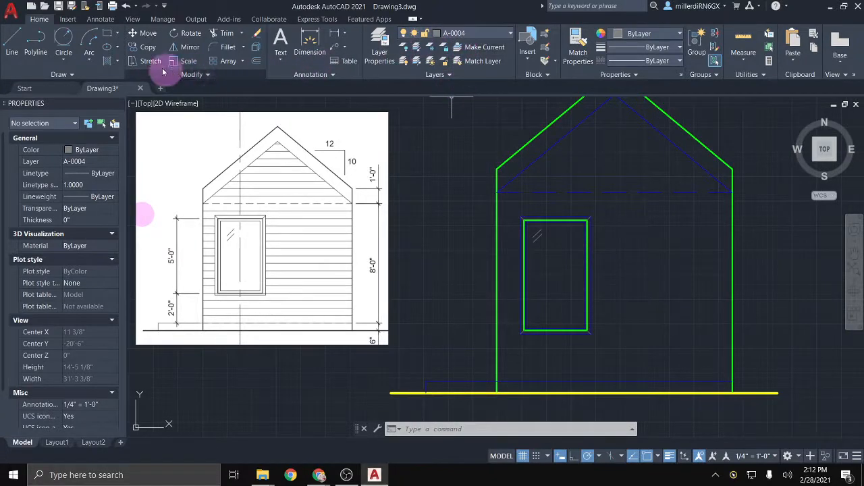
# Step: Start an ANSI31 hatch filling the gable triangle and the wall around the window
pyautogui.click(107, 62)
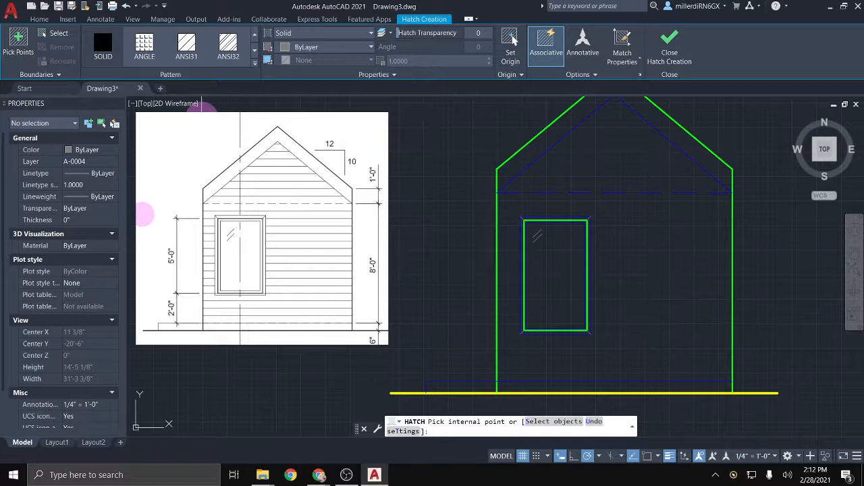
pyautogui.click(186, 49)
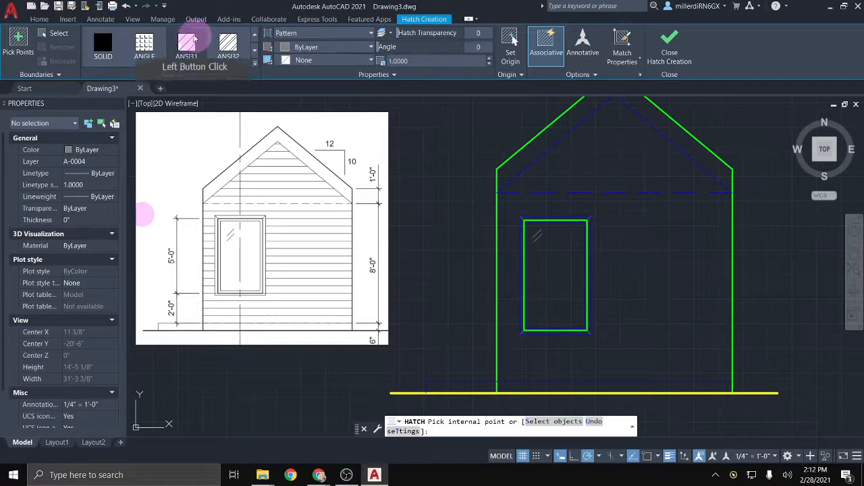
pyautogui.click(597, 164)
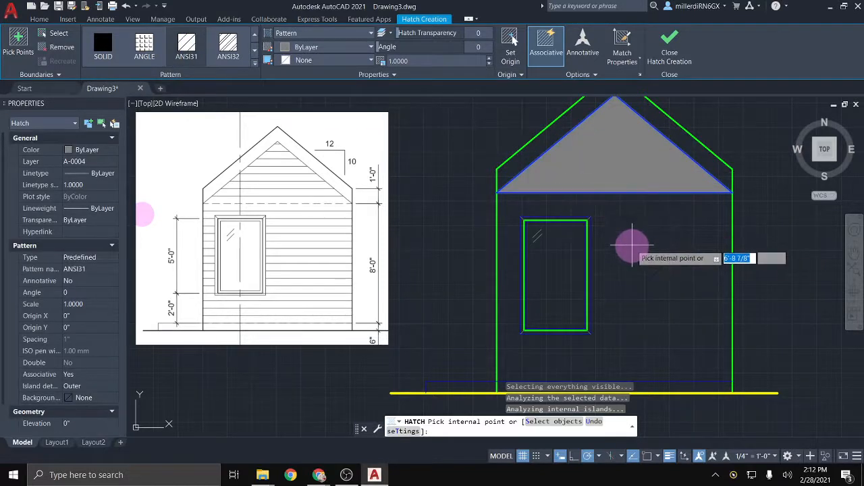
pyautogui.click(635, 295)
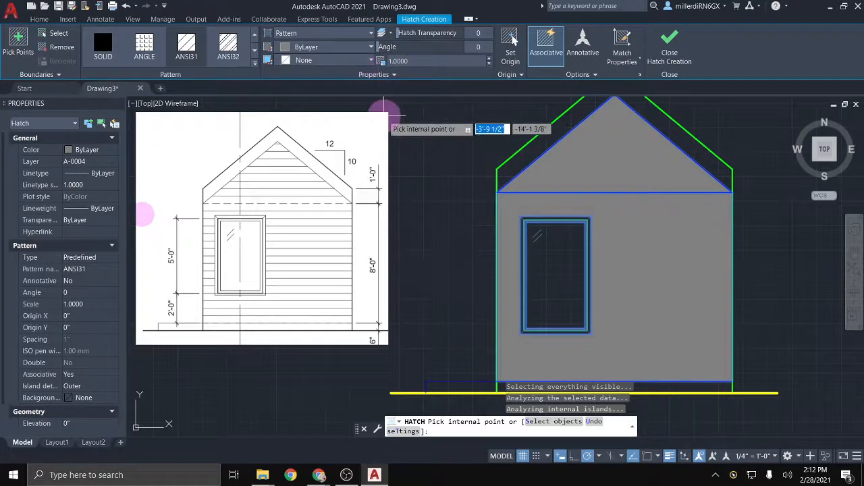
pyautogui.click(409, 60)
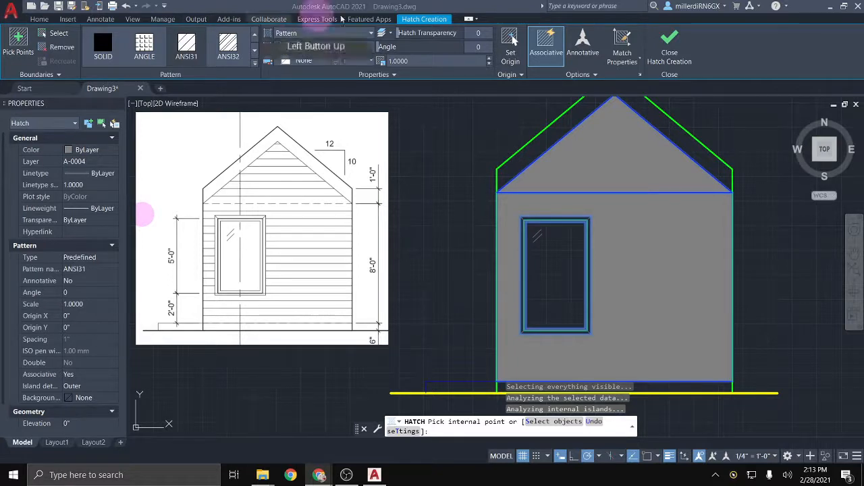
# Step: Set the hatch scale to 48
pyautogui.click(474, 10)
pyautogui.click(360, 58)
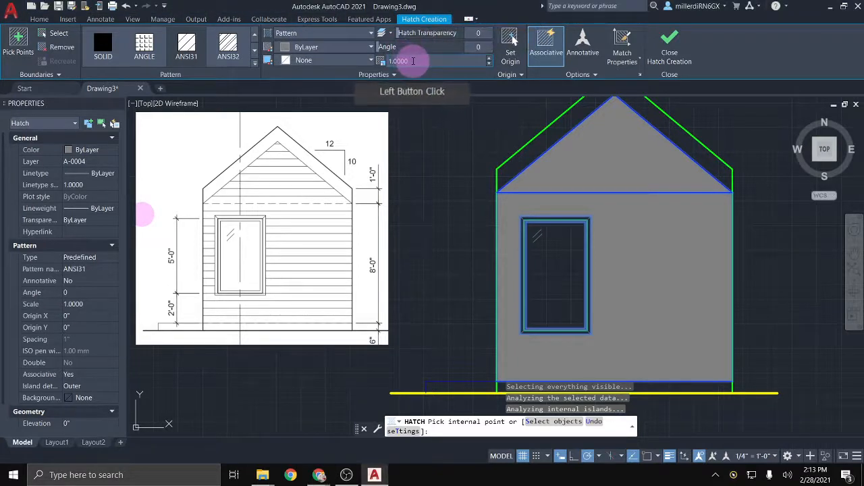
pyautogui.click(360, 58)
pyautogui.write('4')
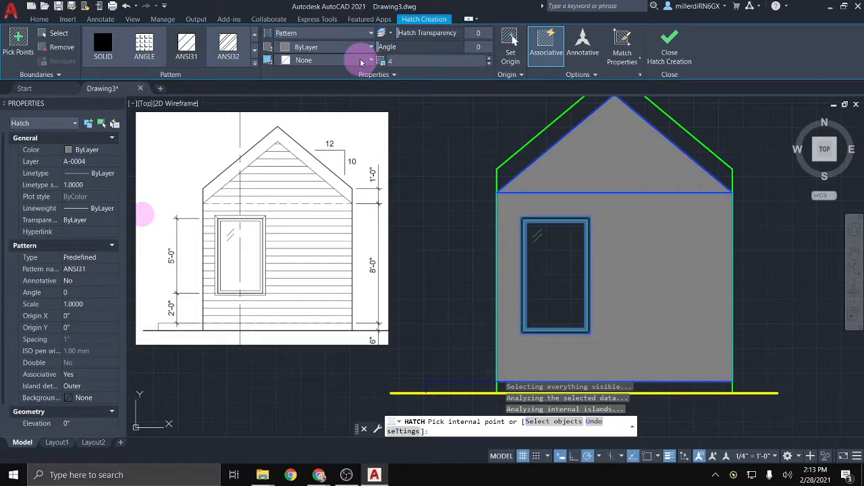
pyautogui.write('8')
pyautogui.press('Return')
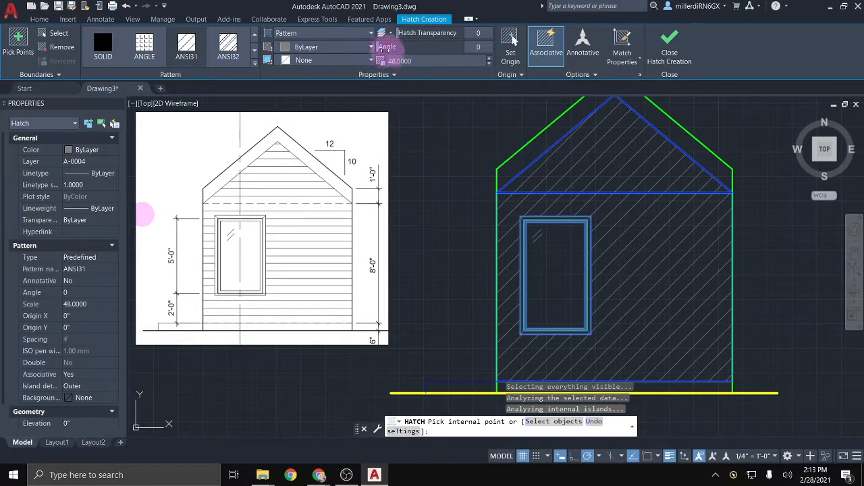
# Step: Set the hatch angle to 45, then to 135 degrees so the lines run horizontal
pyautogui.click(474, 47)
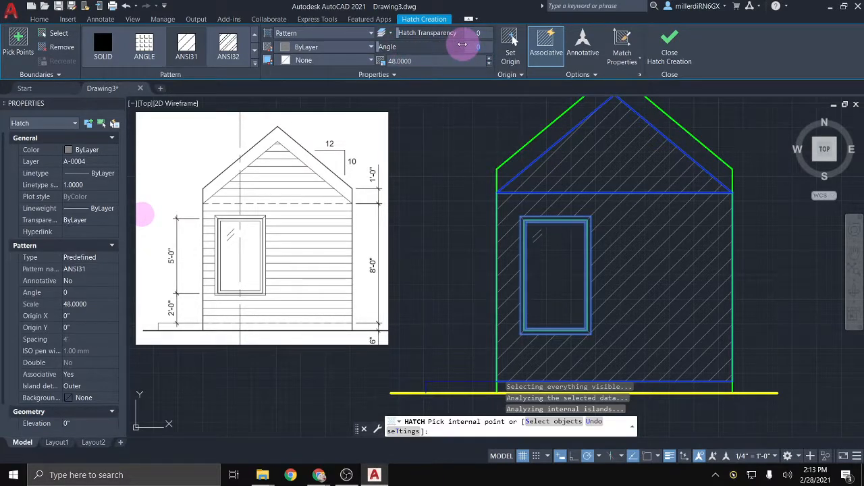
pyautogui.write('45')
pyautogui.press('Return')
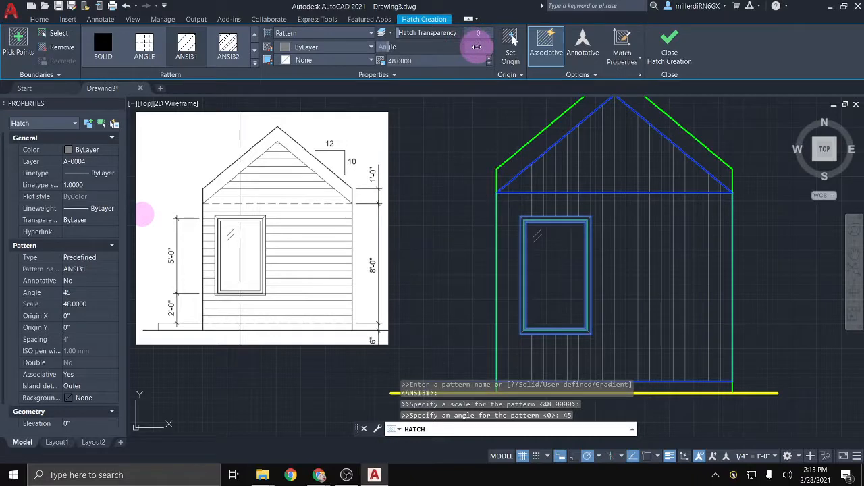
pyautogui.click(484, 56)
pyautogui.write('135')
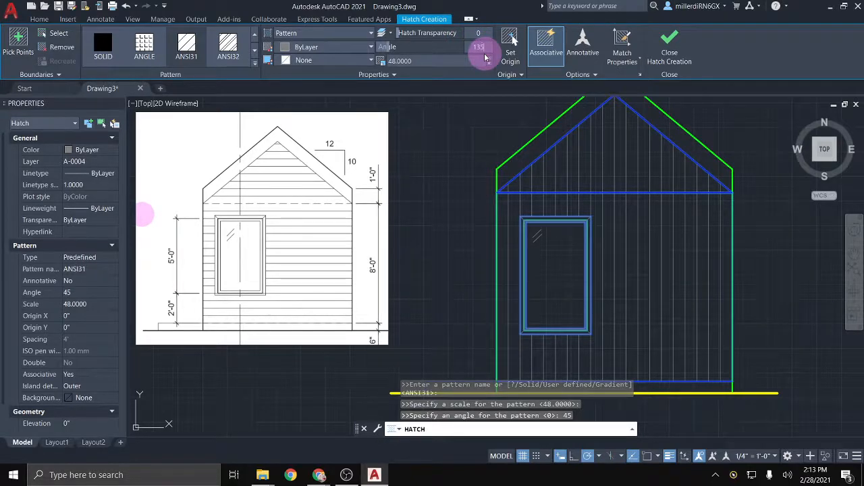
pyautogui.press('Return')
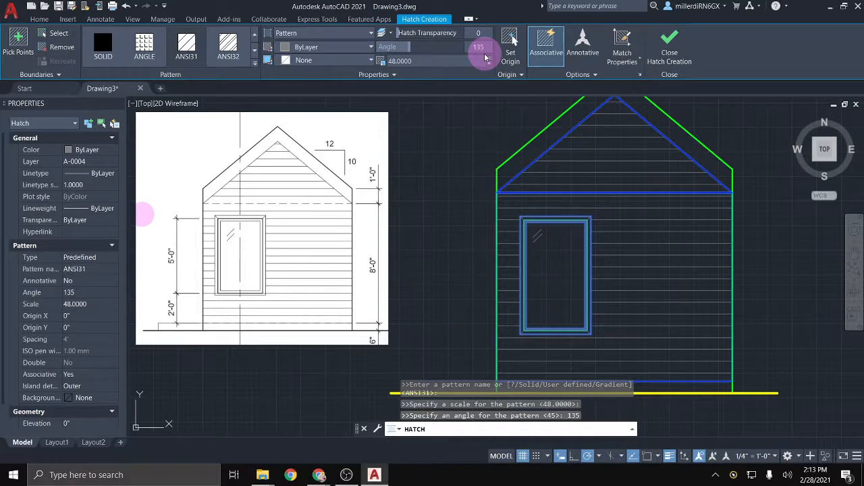
# Step: Restore the angle to 135 after a slider tweak to about 130, and finish the hatch
pyautogui.click(411, 46)
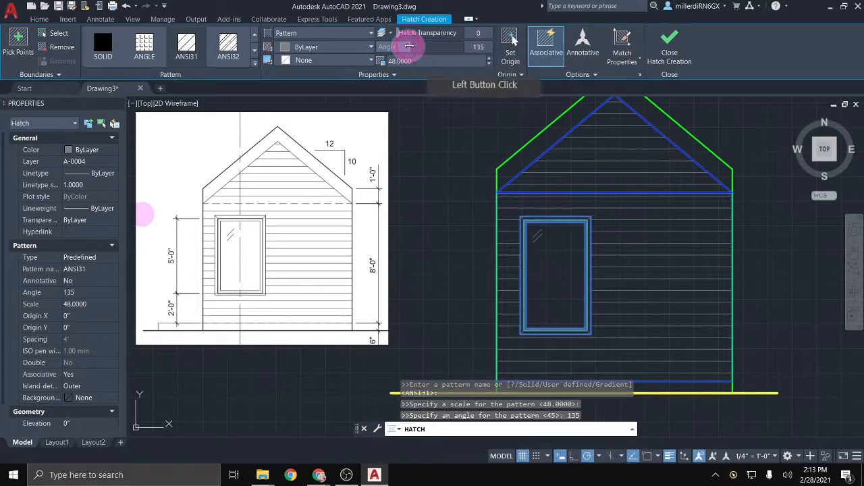
pyautogui.moveTo(412, 46)
pyautogui.mouseDown()
pyautogui.moveTo(423, 46)
pyautogui.moveTo(407, 45)
pyautogui.mouseUp()
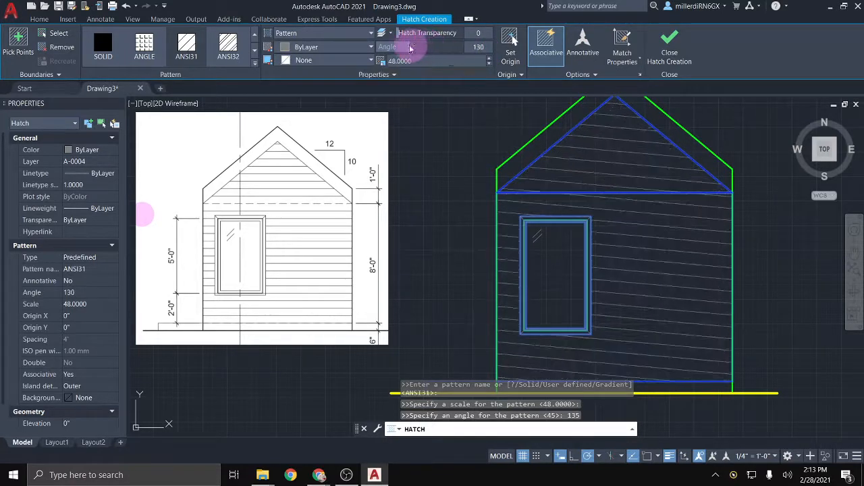
pyautogui.click(400, 61)
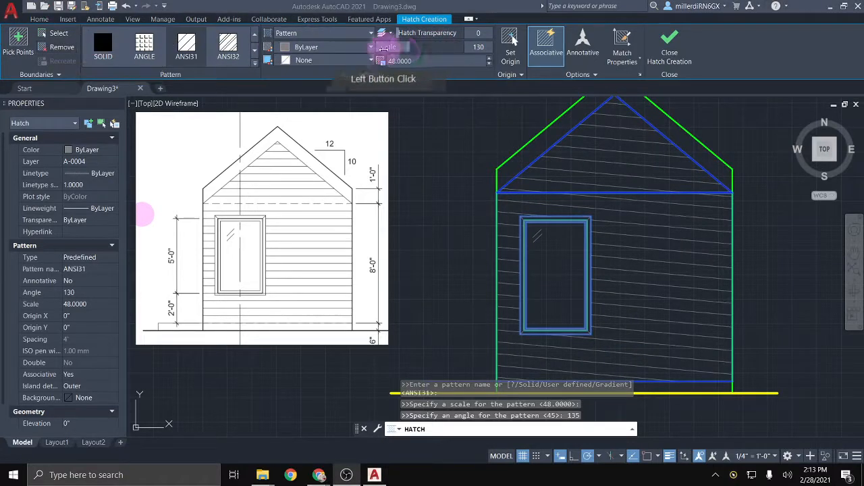
pyautogui.click(480, 47)
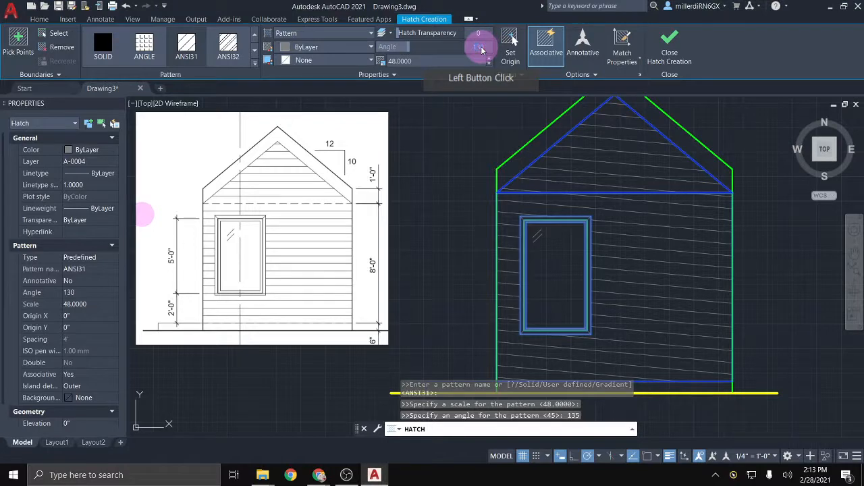
pyautogui.write('135')
pyautogui.press('Return')
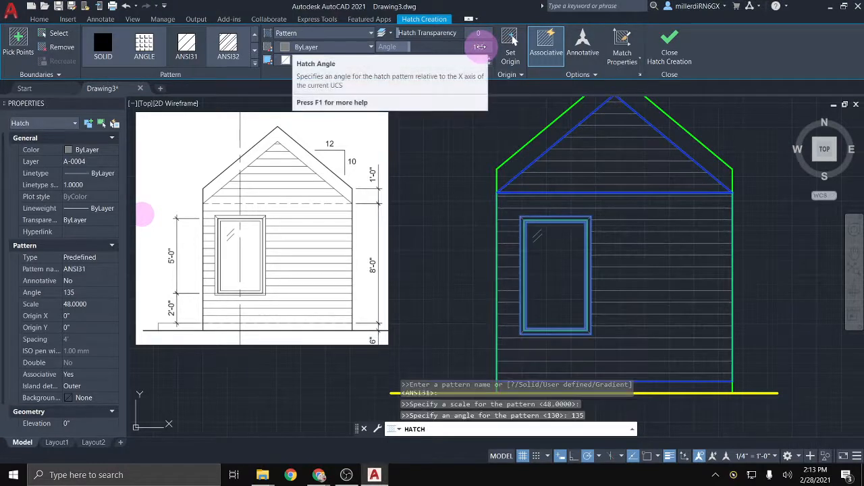
pyautogui.click(669, 54)
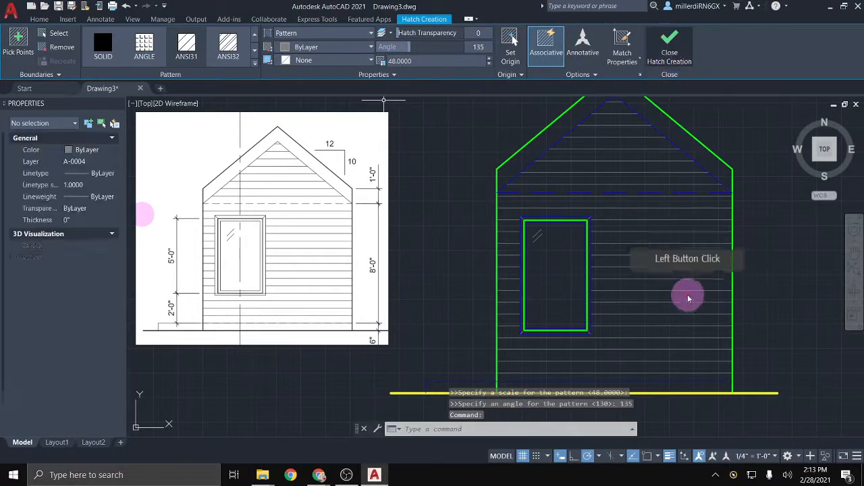
pyautogui.scroll(-2, 694, 284)
pyautogui.scroll(-2, 693, 283)
# Step: Pan the view to show the floor plan above the hatched elevation
pyautogui.moveTo(688, 260); pyautogui.dragTo(607, 322, button='middle')
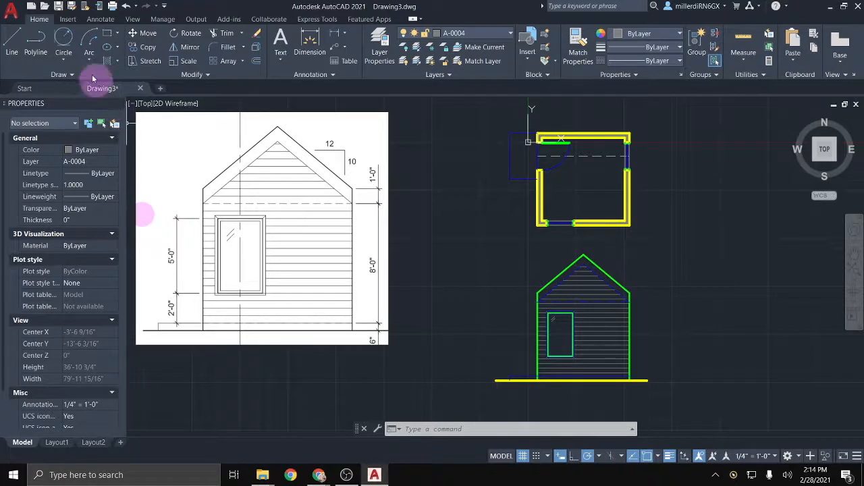
# Step: Start Save As and navigate to the autocad folder on the F: drive
pyautogui.click(71, 7)
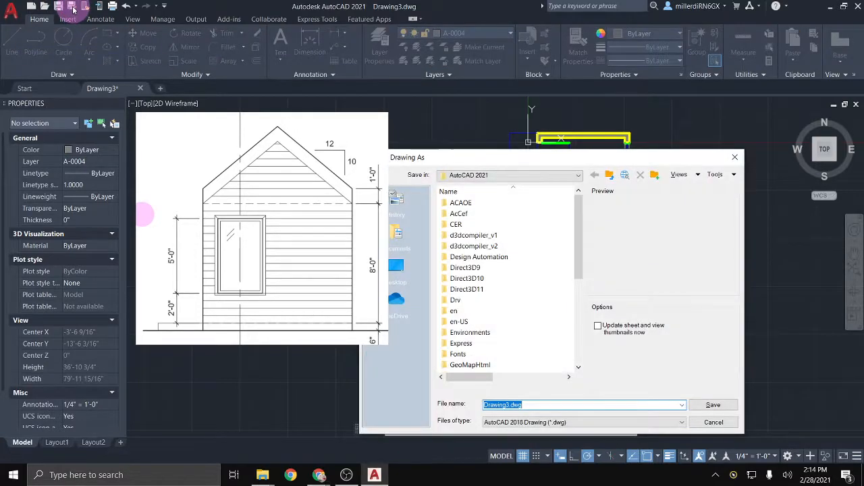
pyautogui.click(466, 177)
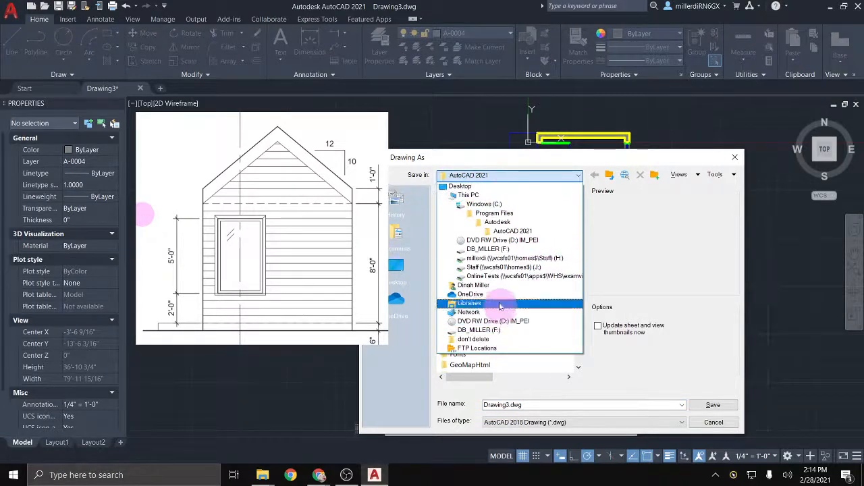
pyautogui.click(472, 250)
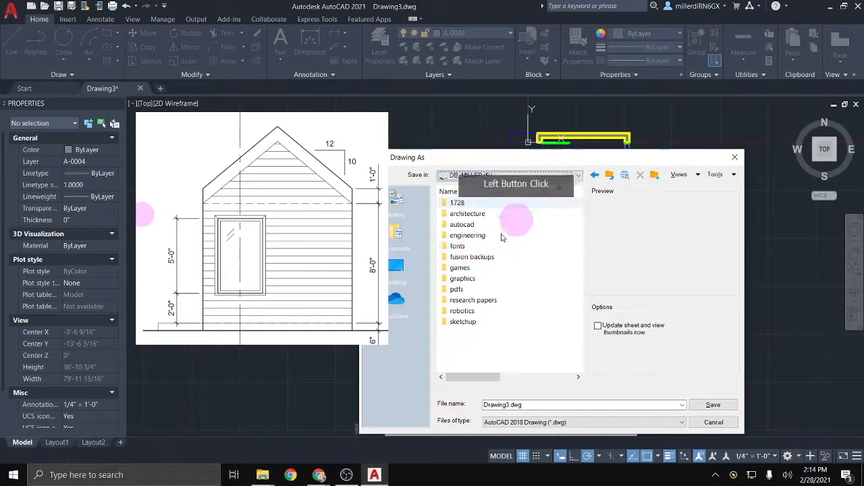
pyautogui.doubleClick(474, 225)
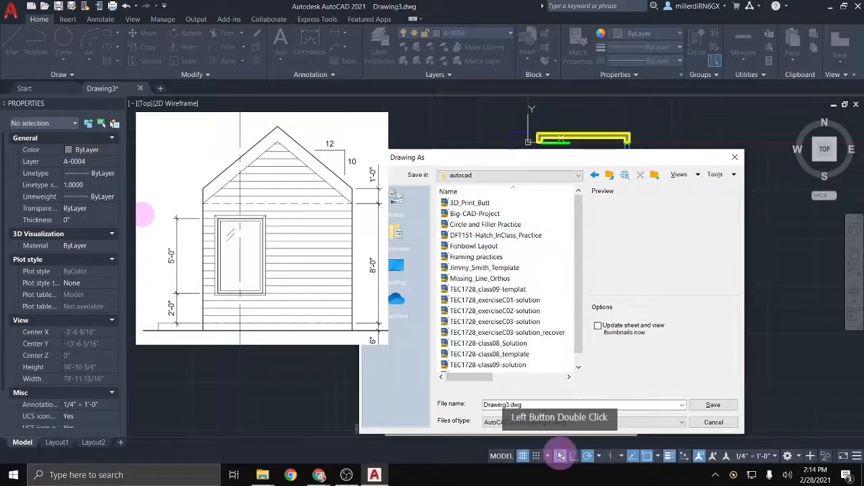
# Step: Preview existing drawings in the folder, including Big-CAD-Project and Fishbowl Layout
pyautogui.click(467, 203)
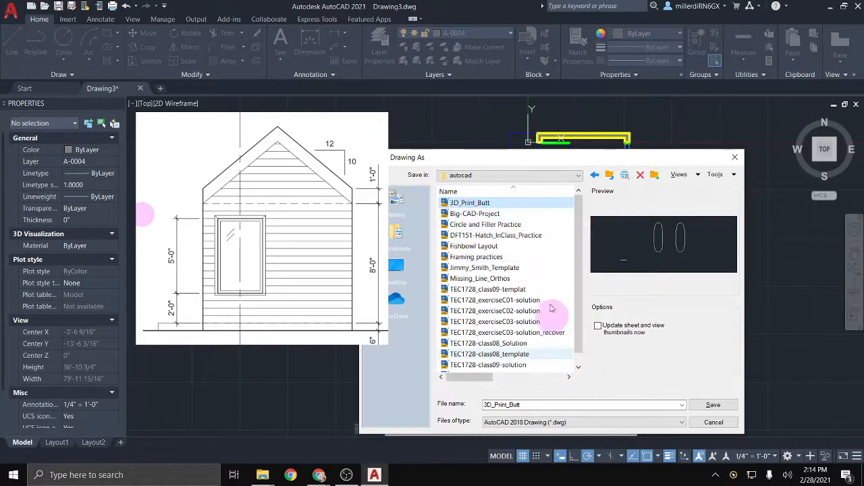
pyautogui.click(472, 214)
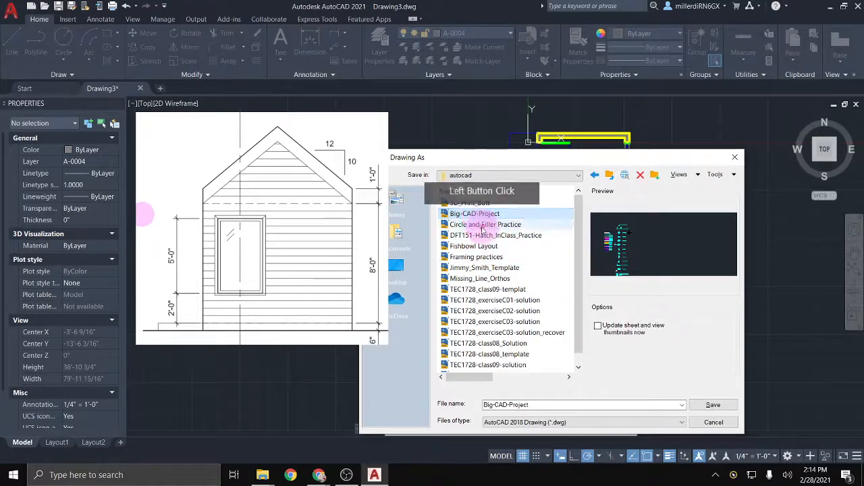
pyautogui.click(479, 235)
pyautogui.click(472, 246)
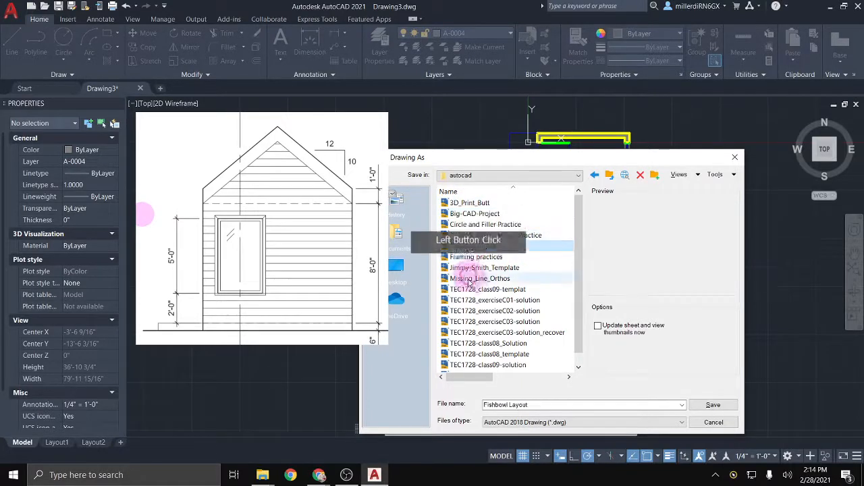
pyautogui.click(462, 267)
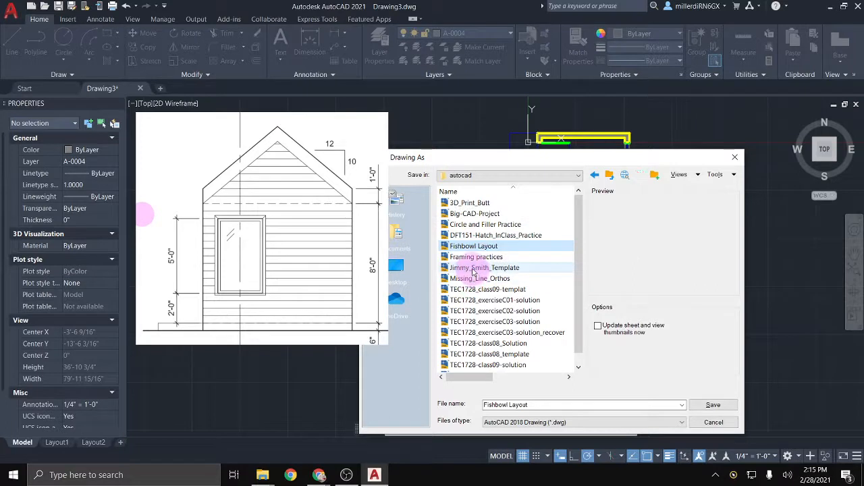
# Step: Name the file TEC1728- plus the student's surname and initials, followed by _FirstPractice
pyautogui.doubleClick(560, 404)
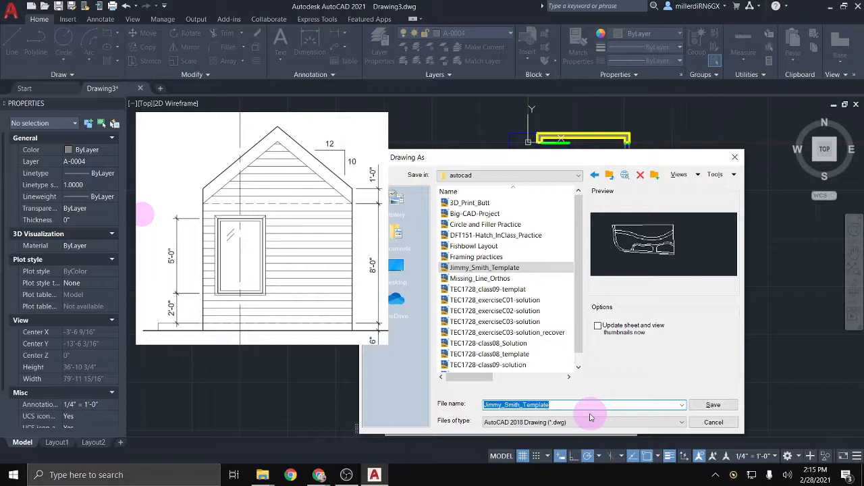
pyautogui.write('TEC1728')
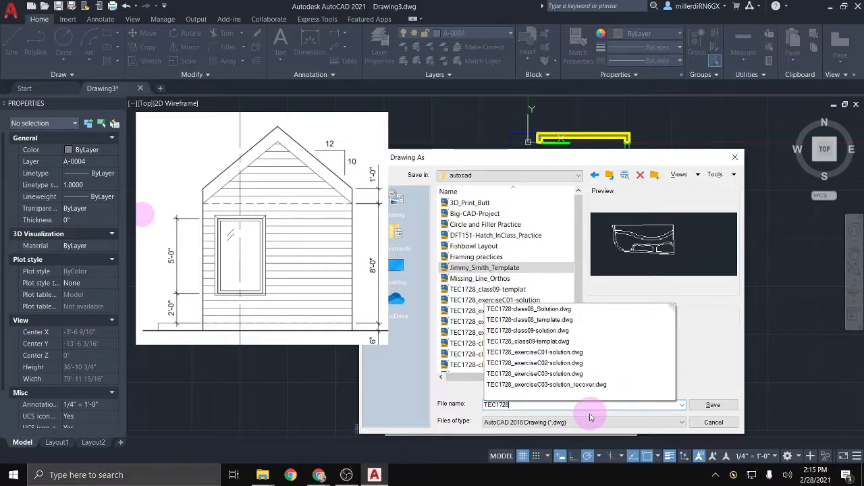
pyautogui.write('-')
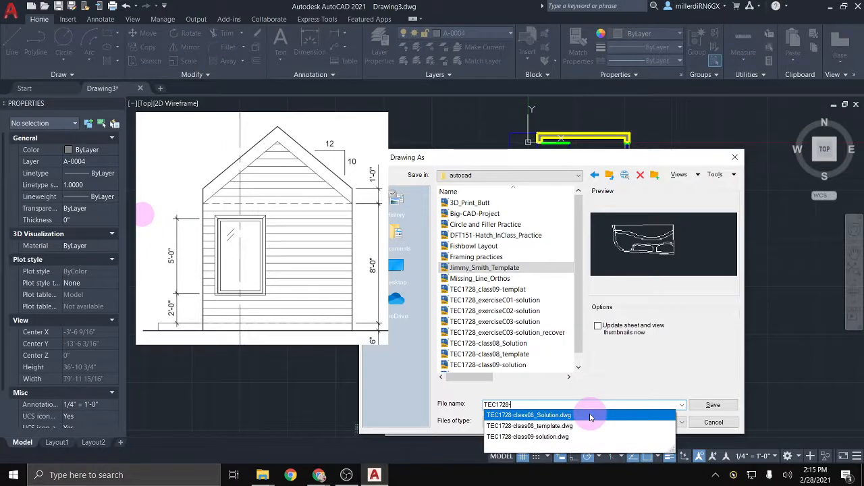
pyautogui.write('MILLER')
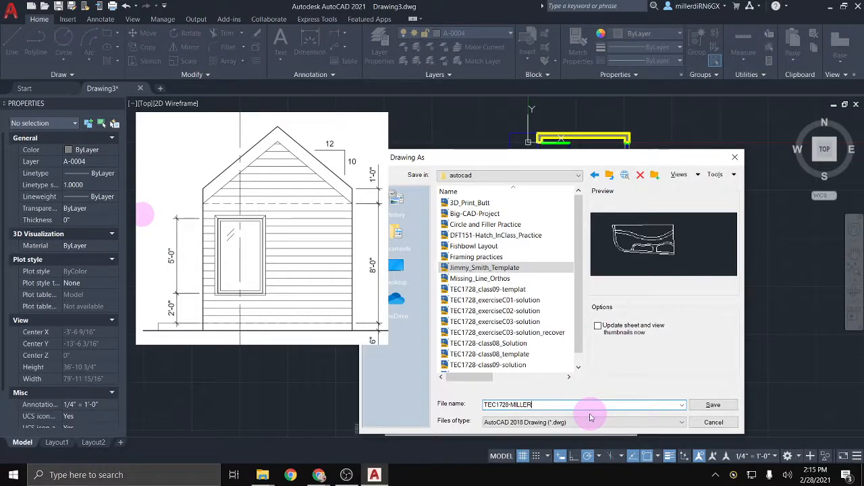
pyautogui.write('db')
pyautogui.write('_')
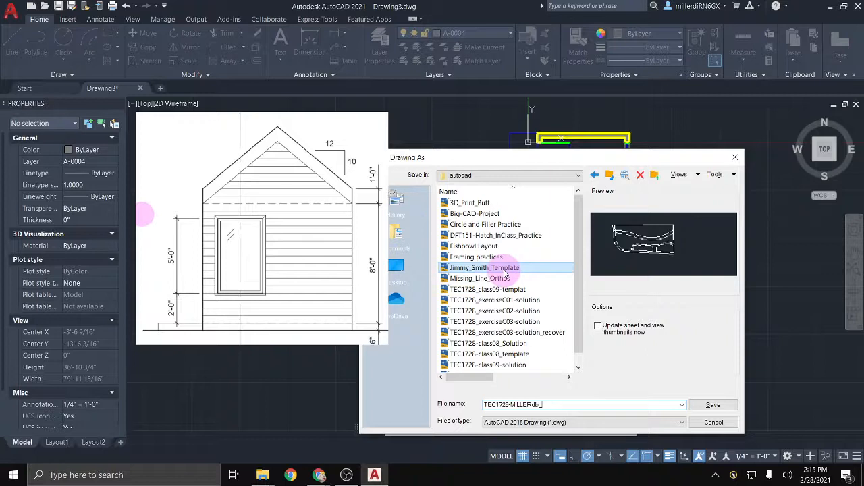
pyautogui.write('FirstPra')
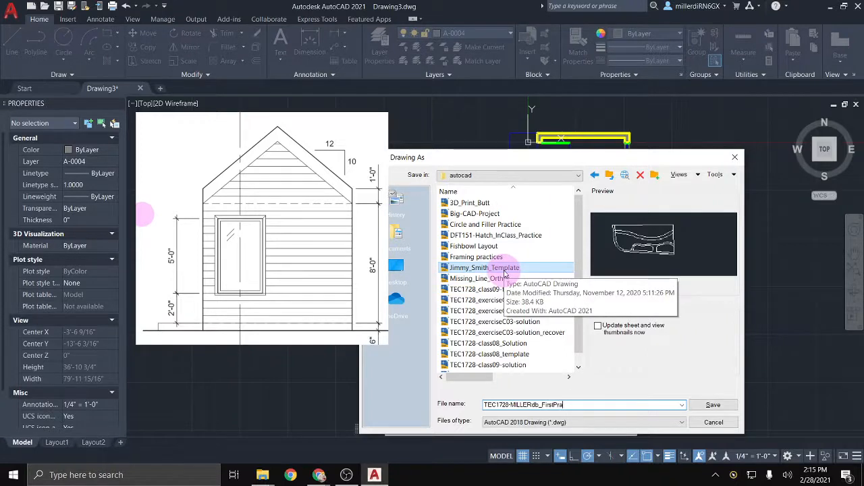
pyautogui.write('ctice')
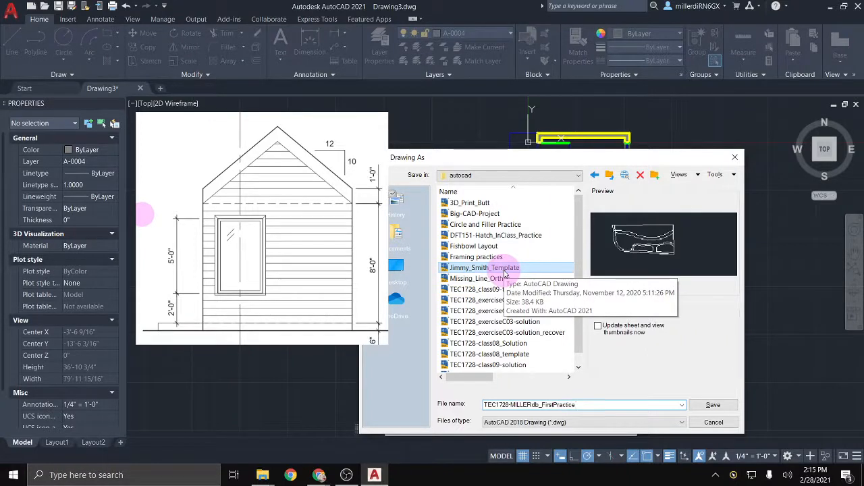
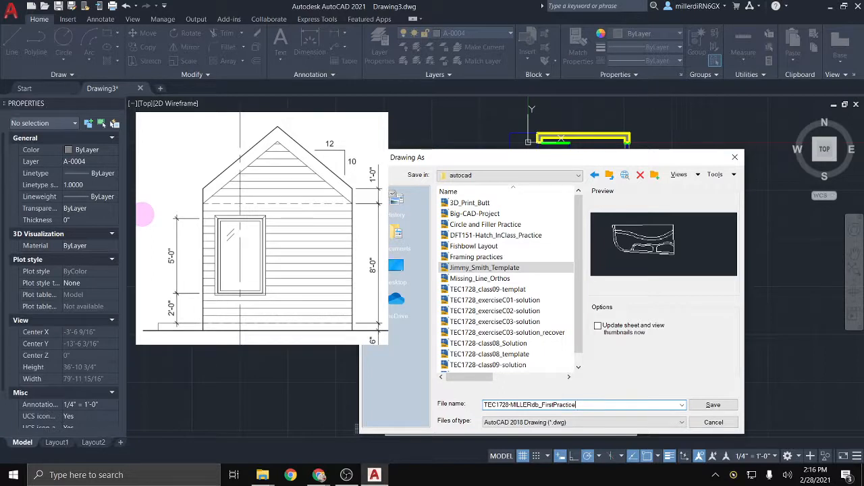
# Step: Save the drawing as an AutoCAD 2018 DWG under the TEC1728 file name
pyautogui.click(142, 214)
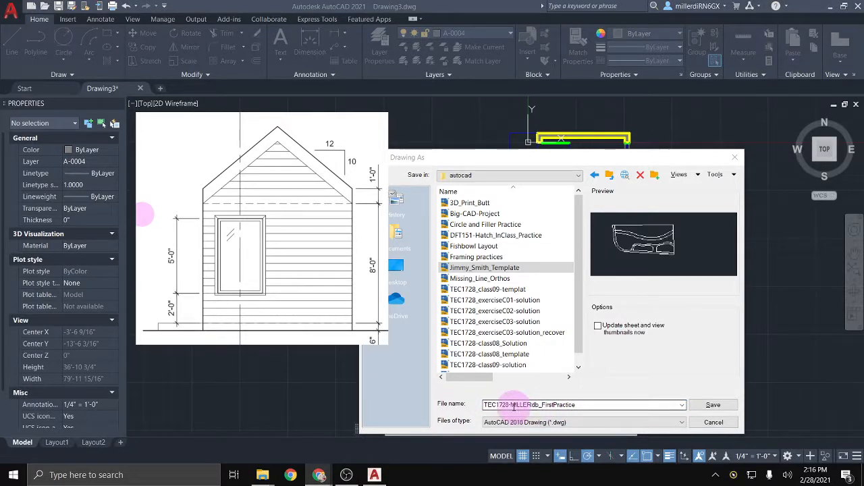
pyautogui.click(713, 405)
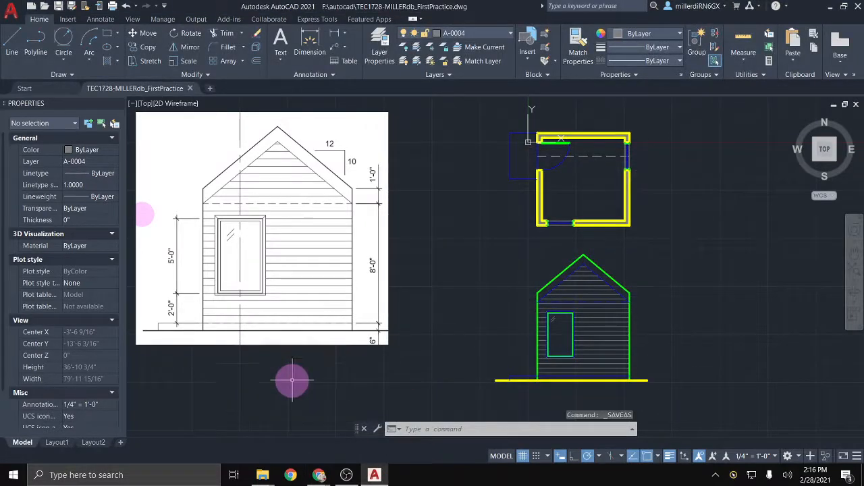
pyautogui.click(316, 5)
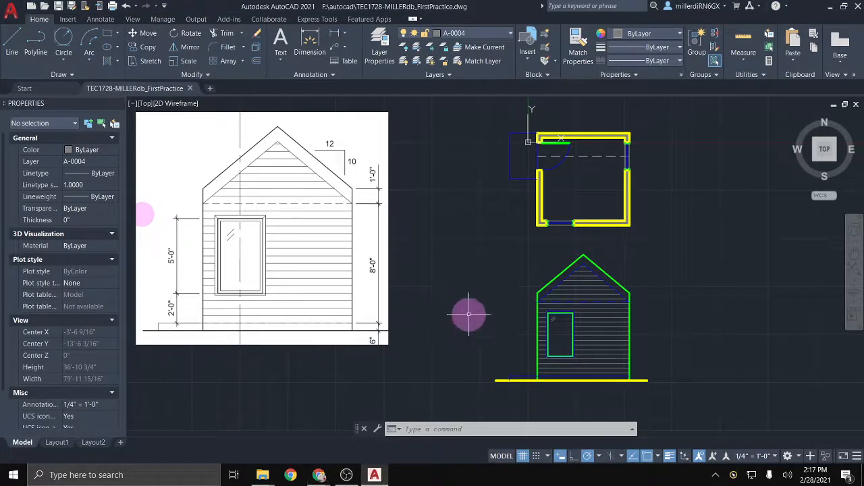
pyautogui.moveTo(467, 315)
pyautogui.mouseDown(button='middle')
pyautogui.moveTo(363, 306)
pyautogui.moveTo(339, 317)
pyautogui.moveTo(417, 324)
pyautogui.mouseUp(button='middle')
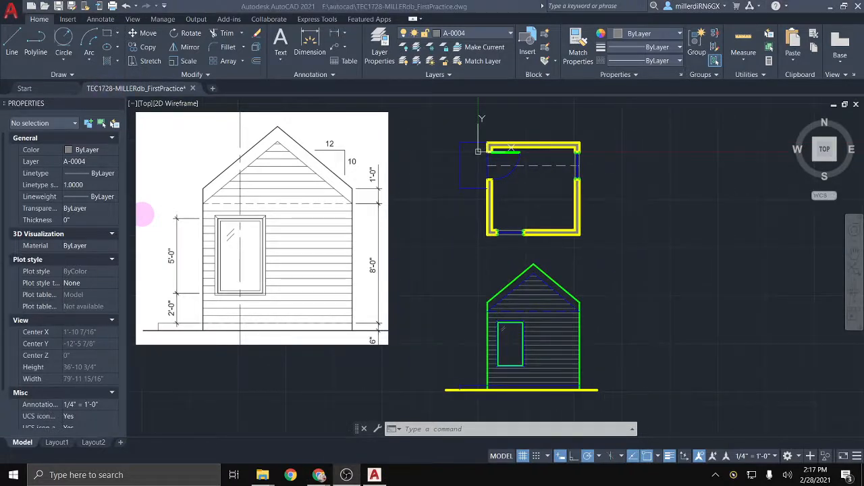
# Step: Frame the whole floor plan and open the Dimension dropdown on the Home tab
pyautogui.click(47, 286)
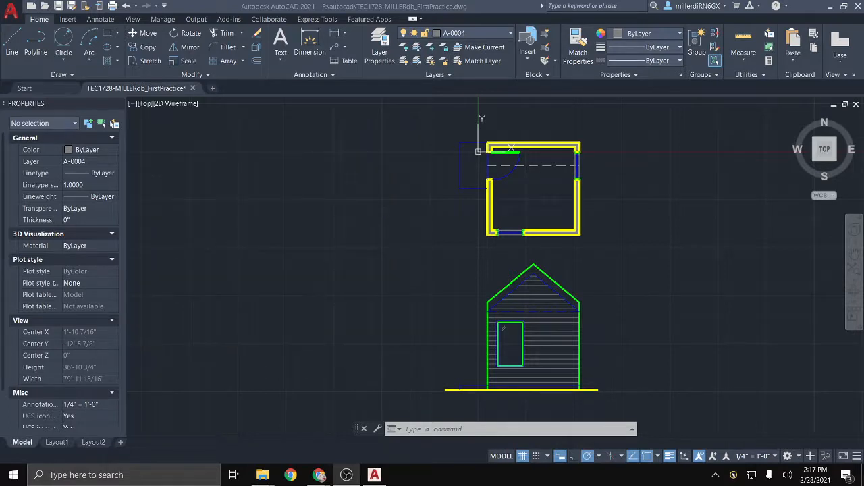
pyautogui.scroll(2, 647, 256)
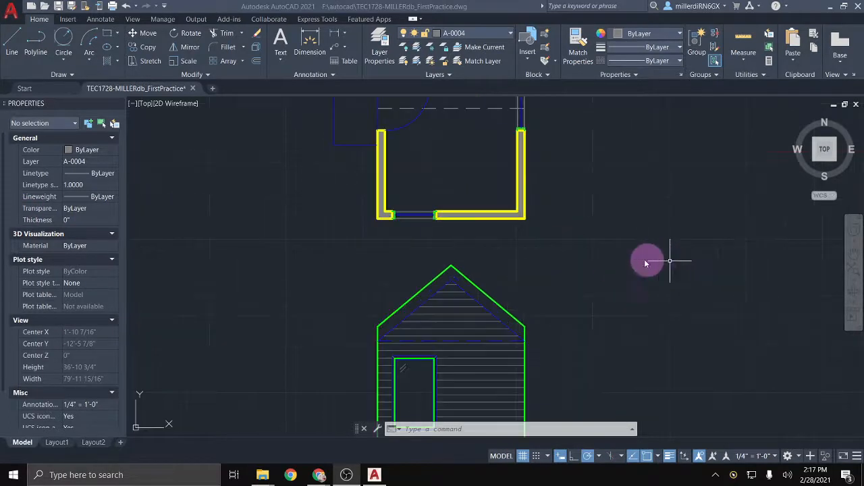
pyautogui.moveTo(493, 264); pyautogui.dragTo(481, 373, button='middle')
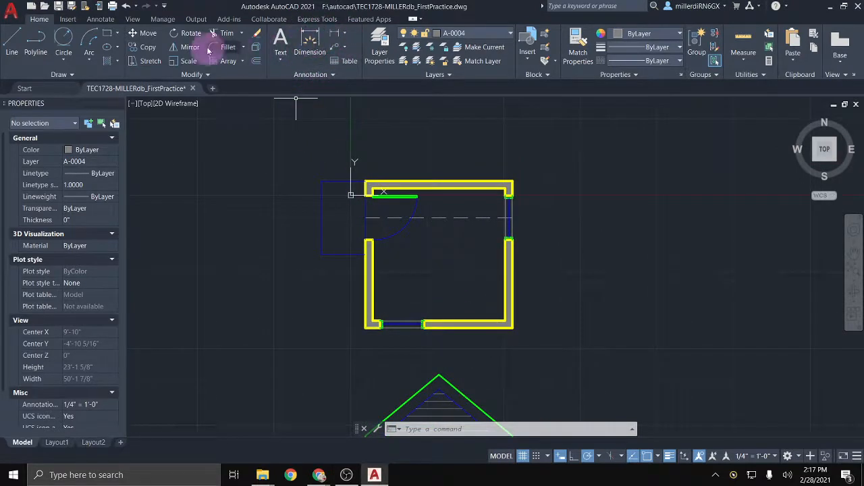
pyautogui.click(100, 19)
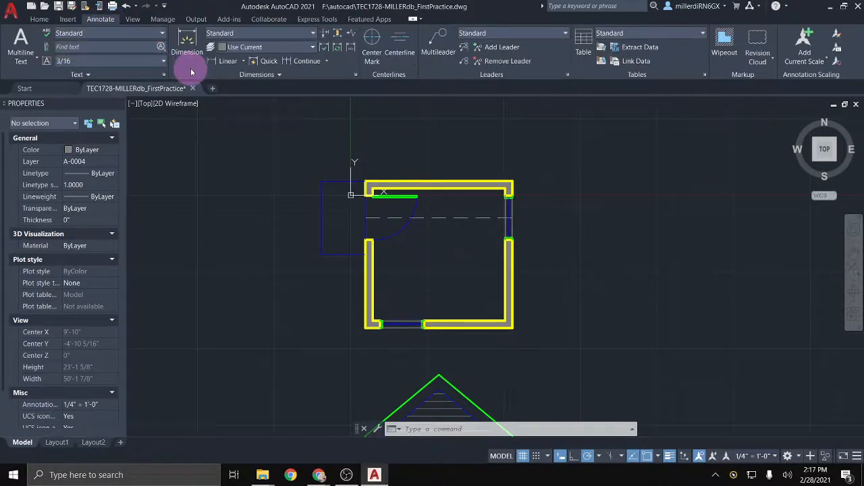
pyautogui.click(39, 19)
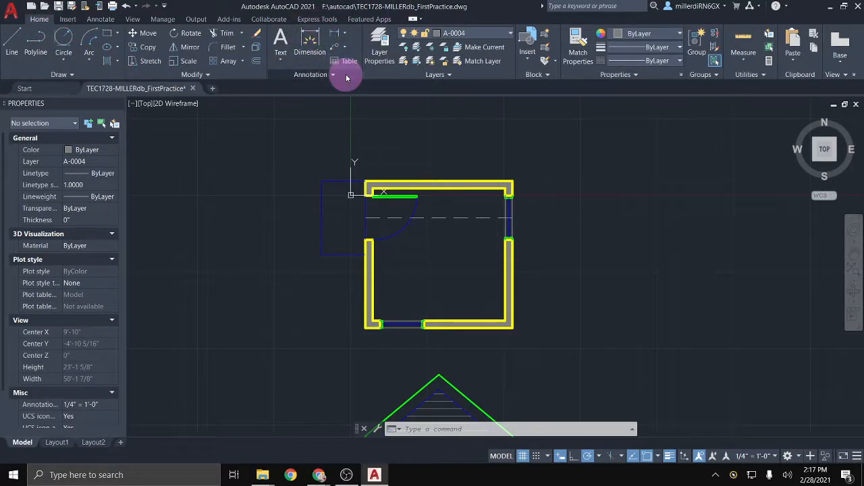
pyautogui.click(346, 35)
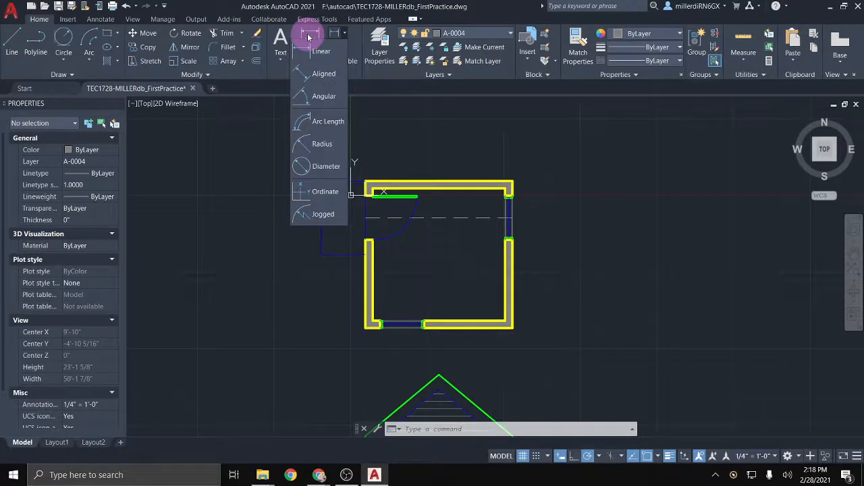
# Step: Dimension the top wall line with DIM, placing the 120.0000 dimension above it
pyautogui.click(308, 37)
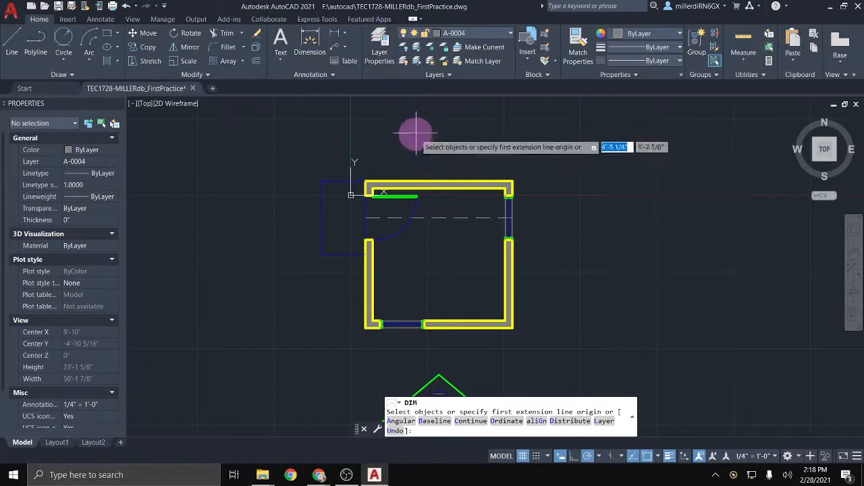
pyautogui.press('Return')
pyautogui.click(420, 184)
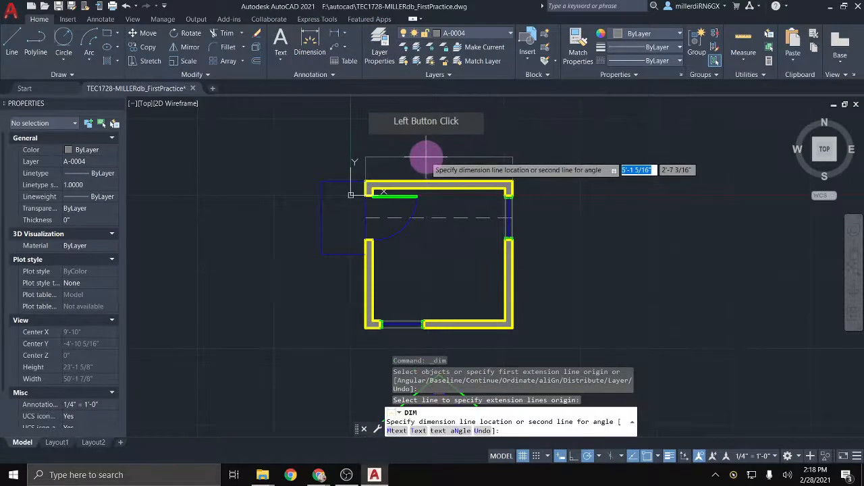
pyautogui.click(427, 158)
# Step: Re-center the walls, end the dimension command, and type dim for the style command
pyautogui.click(442, 154)
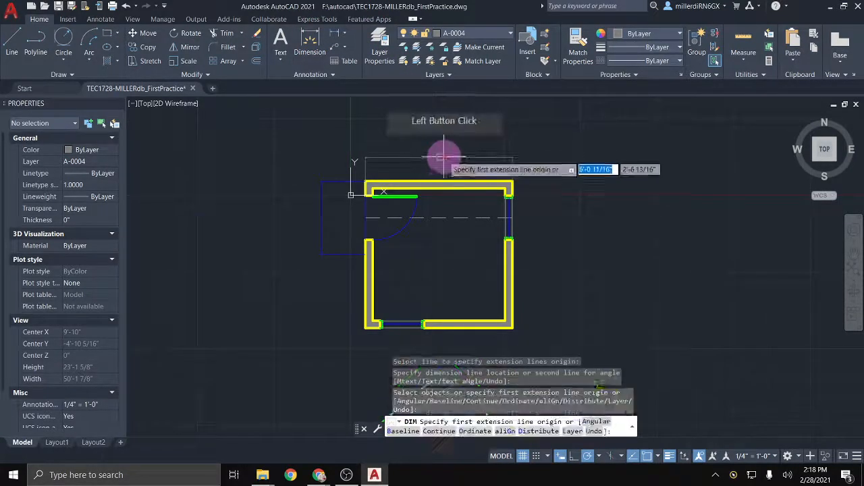
pyautogui.scroll(10, 436, 162)
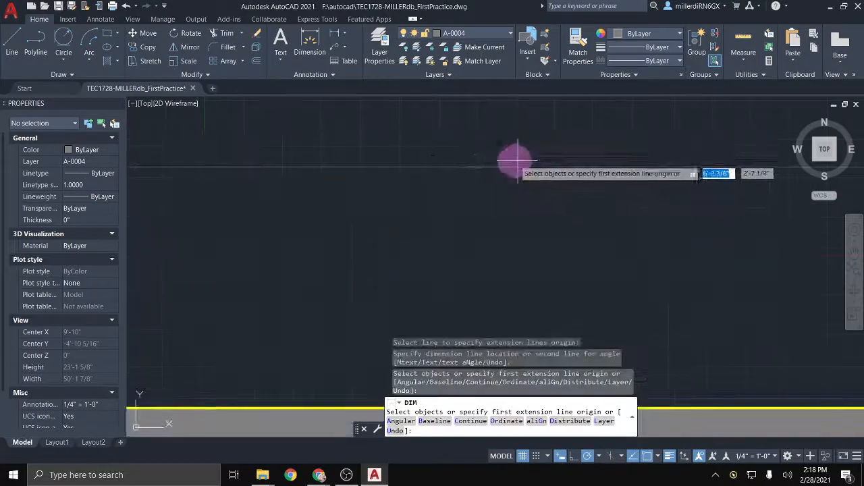
pyautogui.scroll(5, 492, 158)
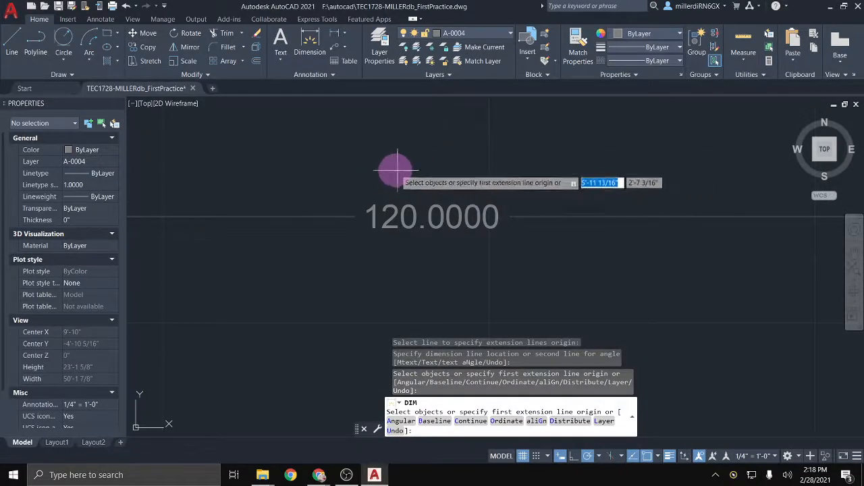
pyautogui.scroll(-8, 380, 170)
pyautogui.scroll(-6, 382, 168)
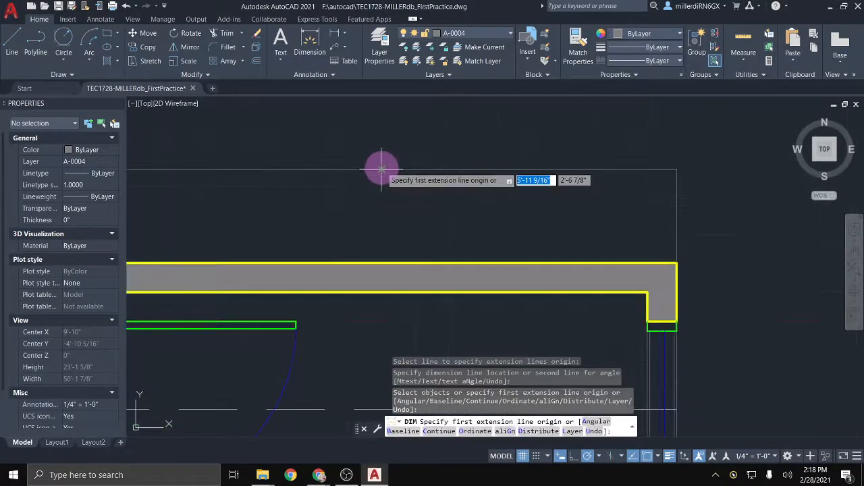
pyautogui.moveTo(343, 175)
pyautogui.mouseDown(button='middle')
pyautogui.moveTo(412, 222)
pyautogui.moveTo(415, 239)
pyautogui.mouseUp(button='middle')
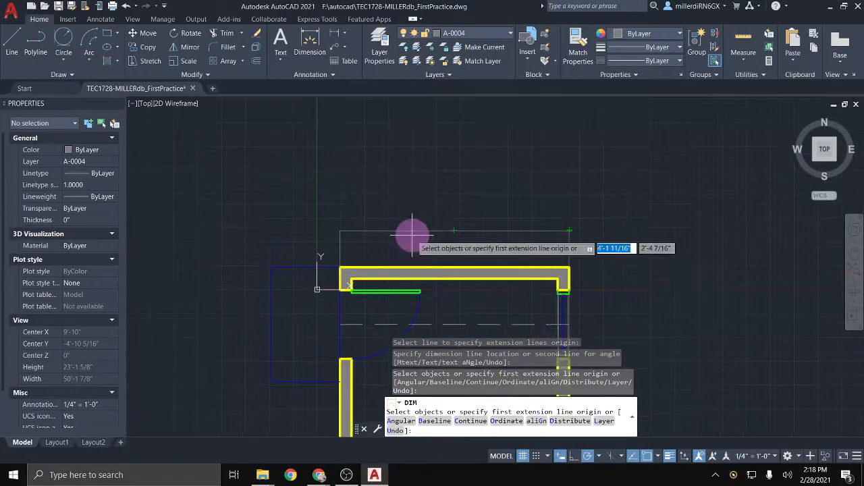
pyautogui.press('Return')
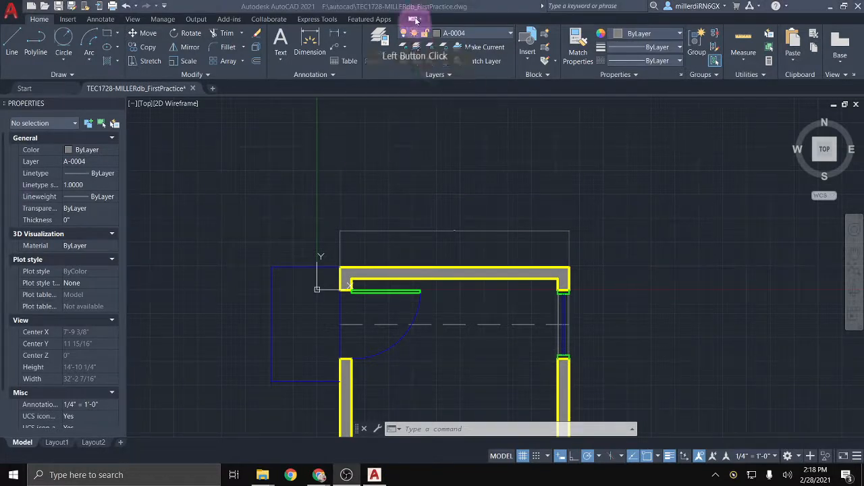
pyautogui.click(482, 8)
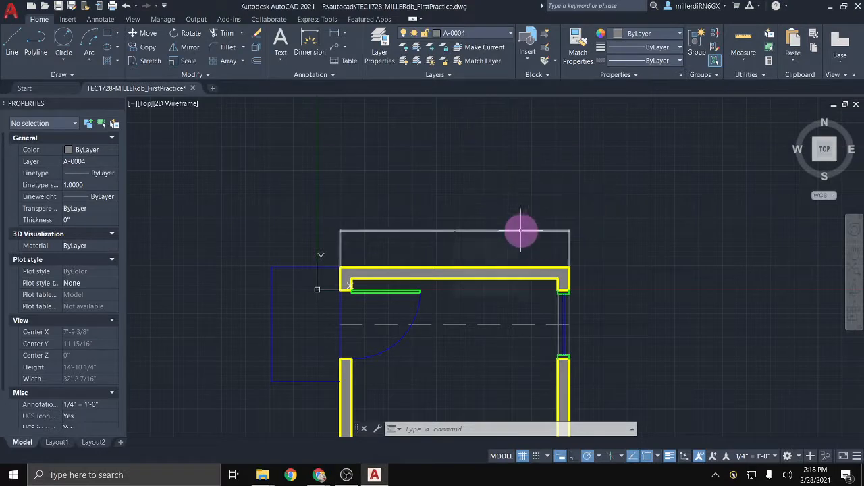
pyautogui.write('dim')
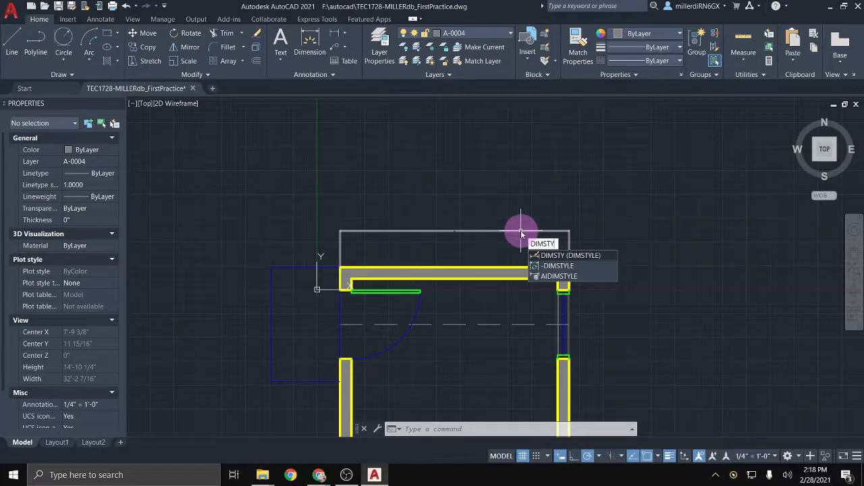
# Step: Modify the Standard style to use Architectural linear units with 1/16" precision
pyautogui.press('Return')
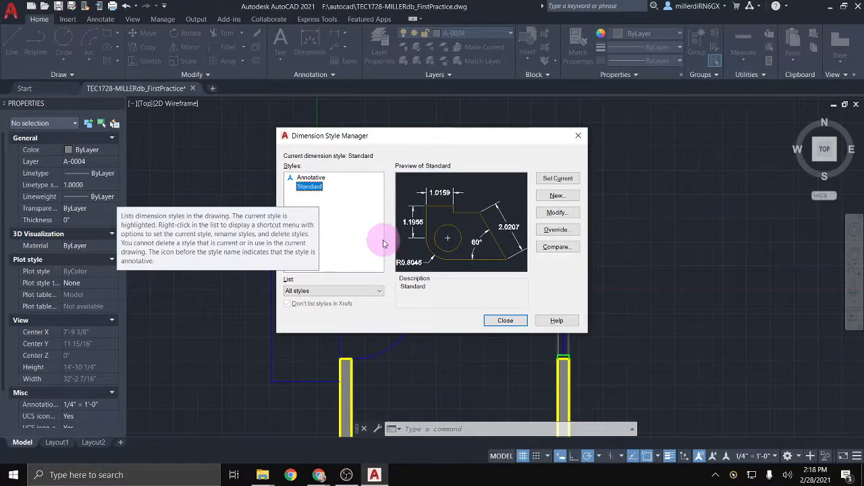
pyautogui.click(556, 213)
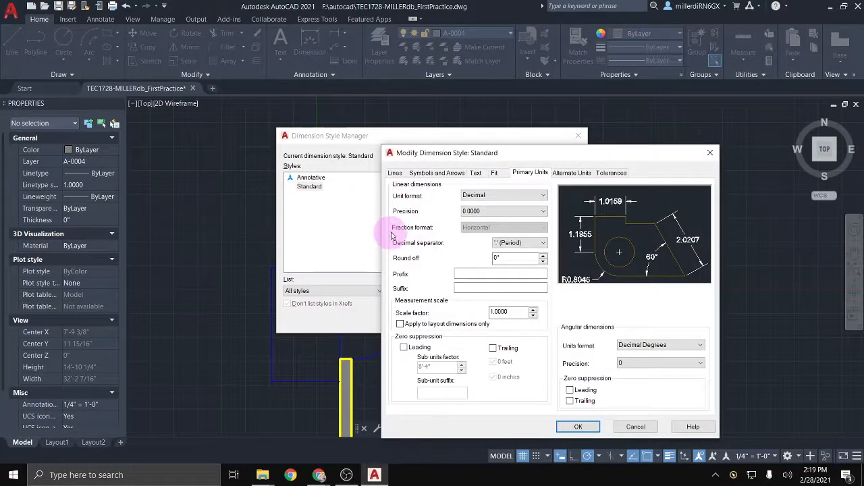
pyautogui.click(529, 197)
pyautogui.click(508, 228)
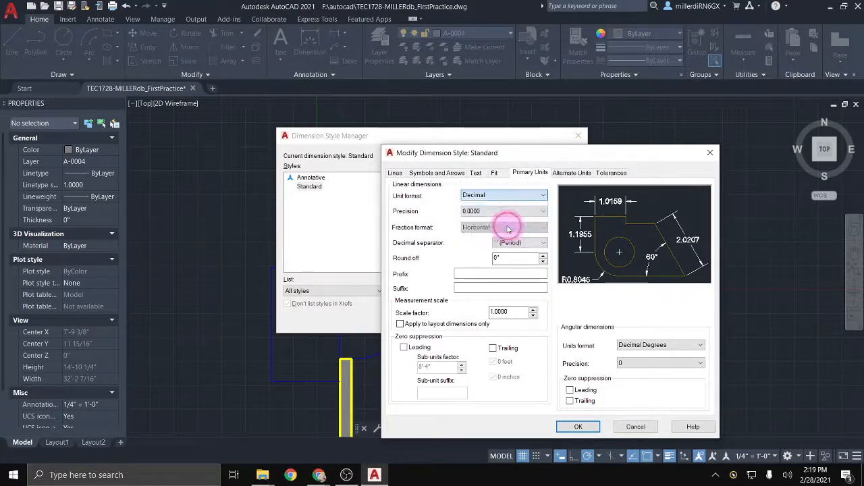
pyautogui.click(475, 285)
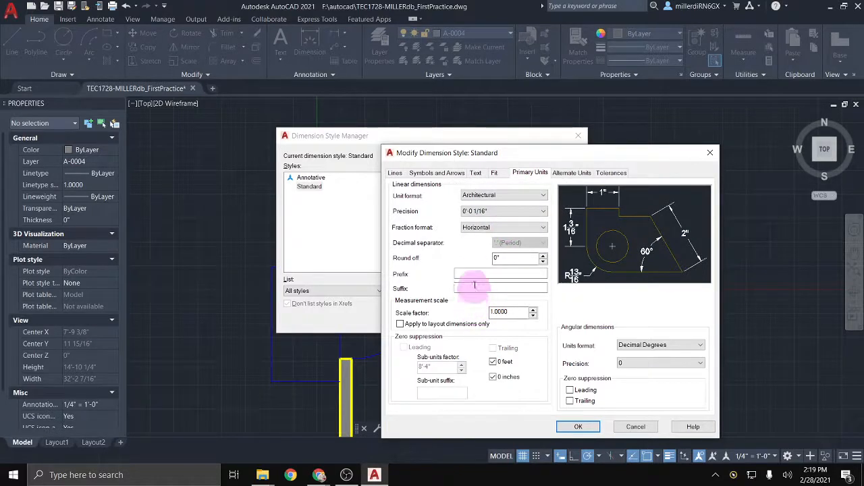
# Step: Use Architectural tick arrowheads at 4" size and a 3" break size
pyautogui.click(457, 175)
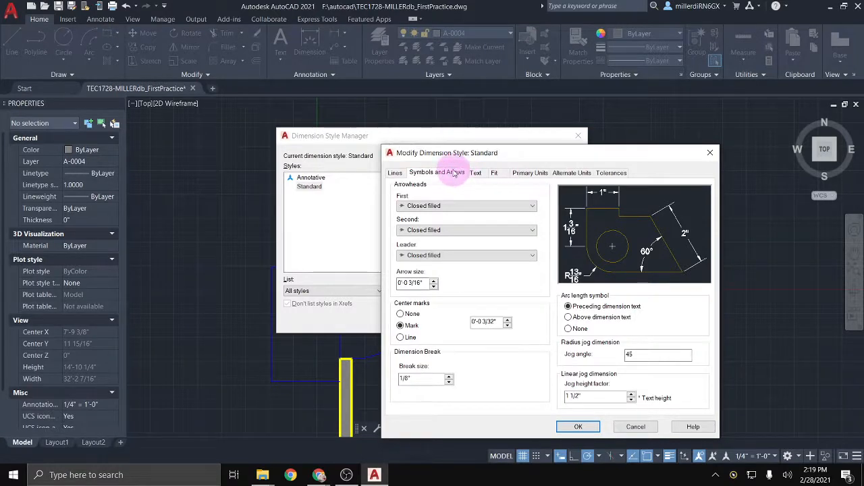
pyautogui.click(448, 207)
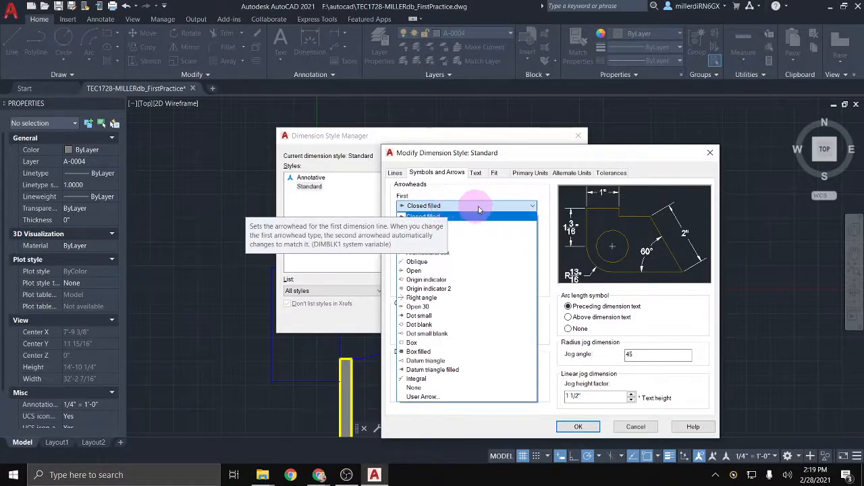
pyautogui.click(469, 253)
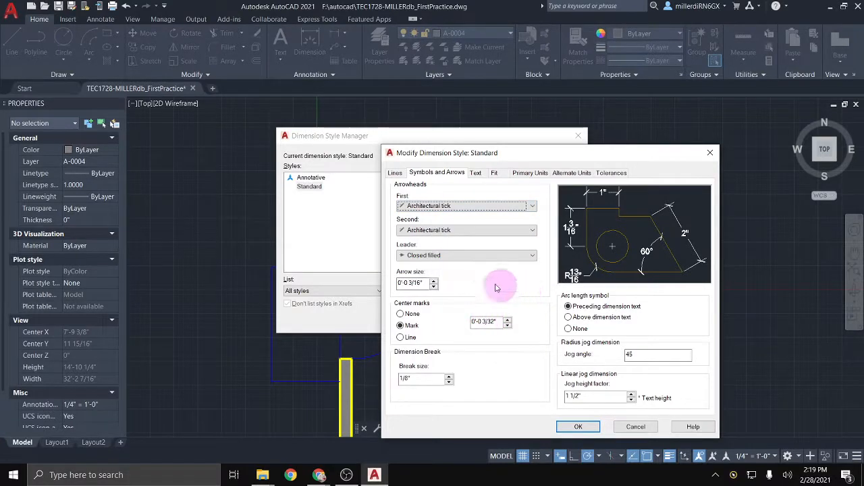
pyautogui.moveTo(424, 282); pyautogui.dragTo(407, 286)
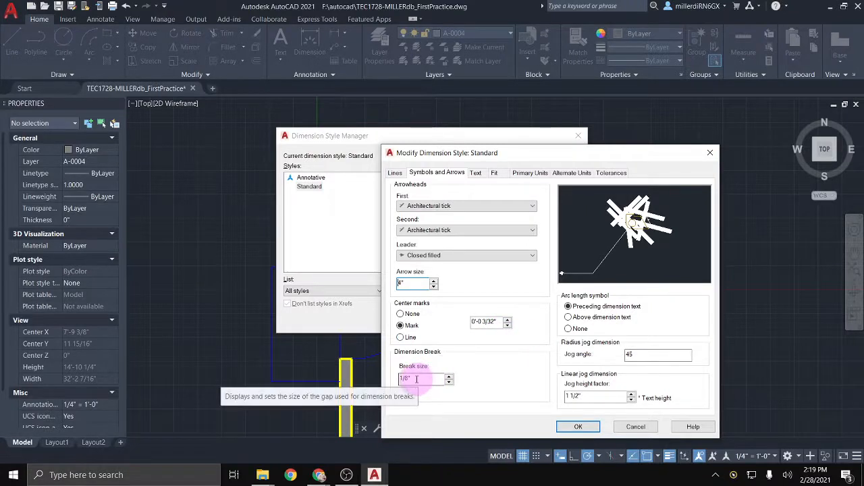
pyautogui.moveTo(411, 378)
pyautogui.mouseDown()
pyautogui.moveTo(399, 377)
pyautogui.moveTo(409, 377)
pyautogui.mouseUp()
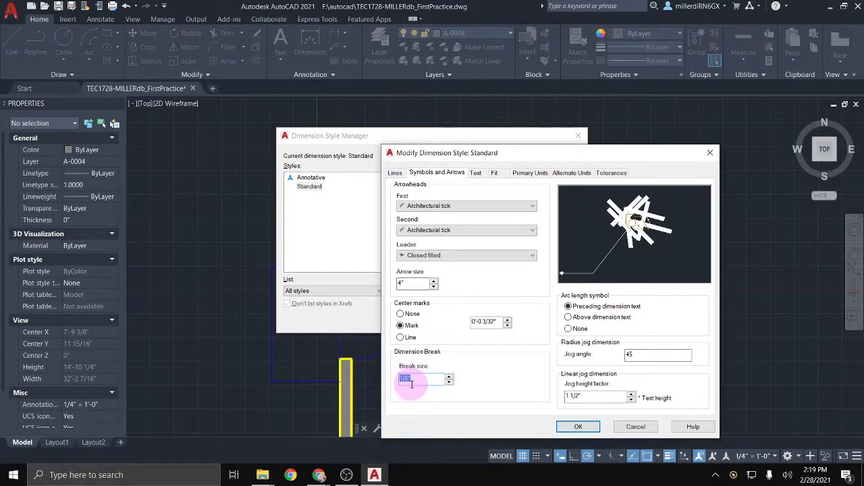
pyautogui.write('3')
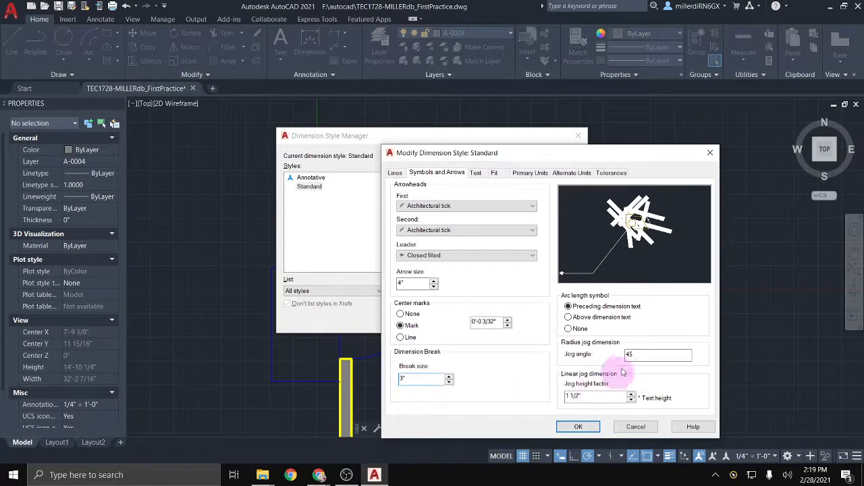
# Step: Set the dimension text height to 6", then review the Fit and Primary Units tabs
pyautogui.click(476, 174)
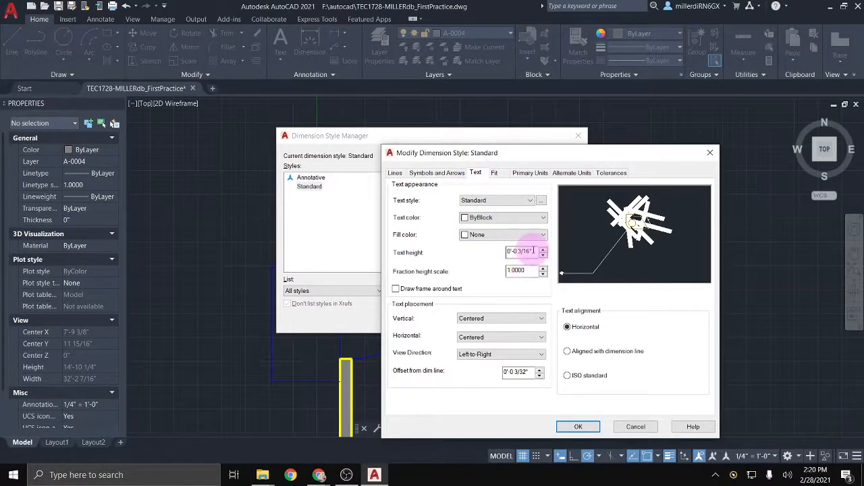
pyautogui.moveTo(532, 251); pyautogui.dragTo(506, 253)
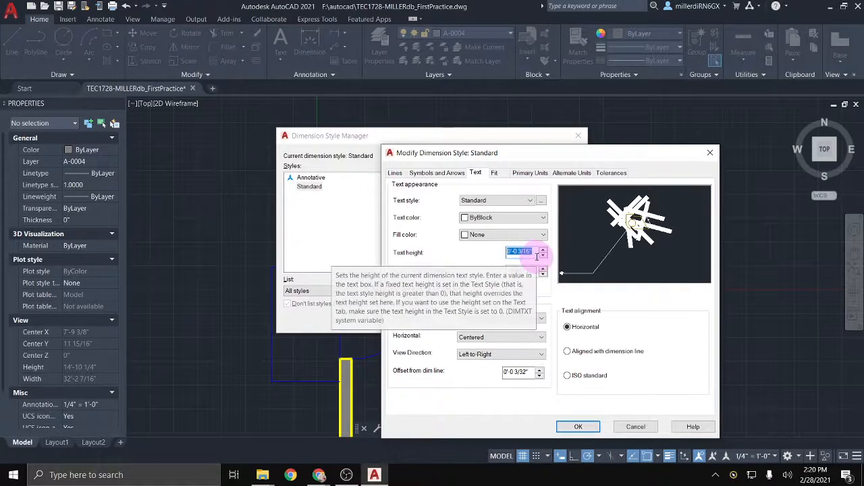
pyautogui.write('6')
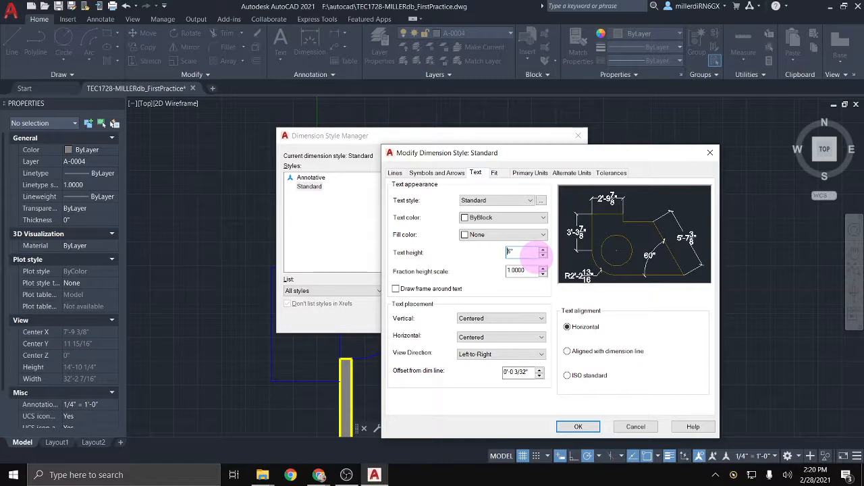
pyautogui.click(504, 175)
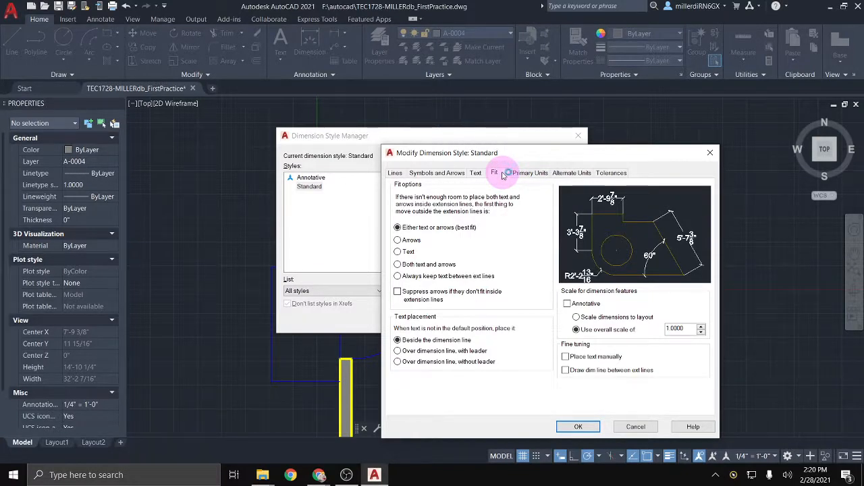
pyautogui.click(537, 175)
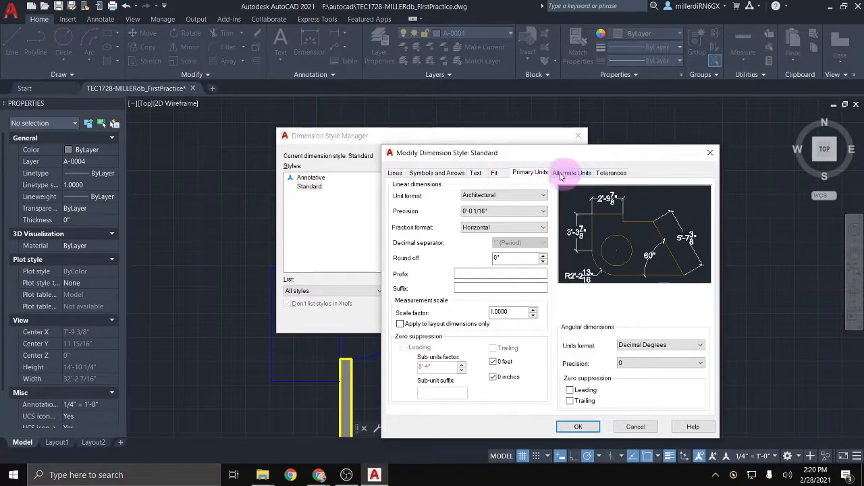
pyautogui.click(397, 174)
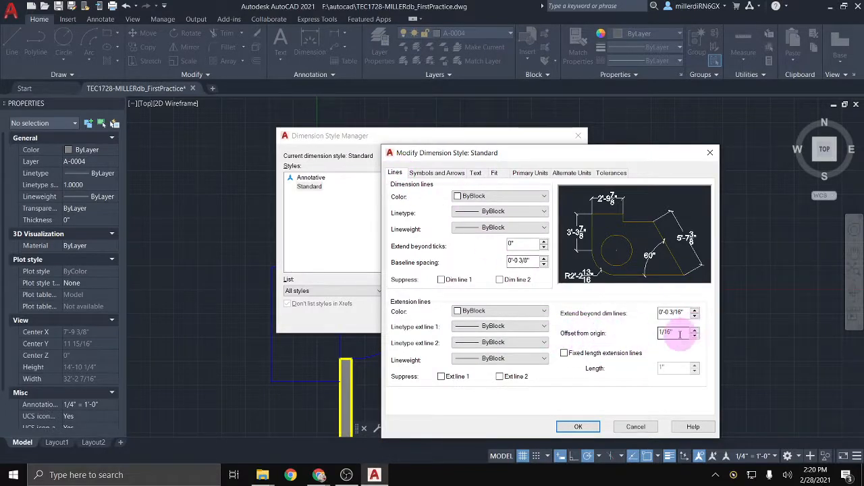
# Step: Set extension line offset from origin to 4" and extend beyond ticks to 3"
pyautogui.moveTo(675, 332); pyautogui.dragTo(653, 332)
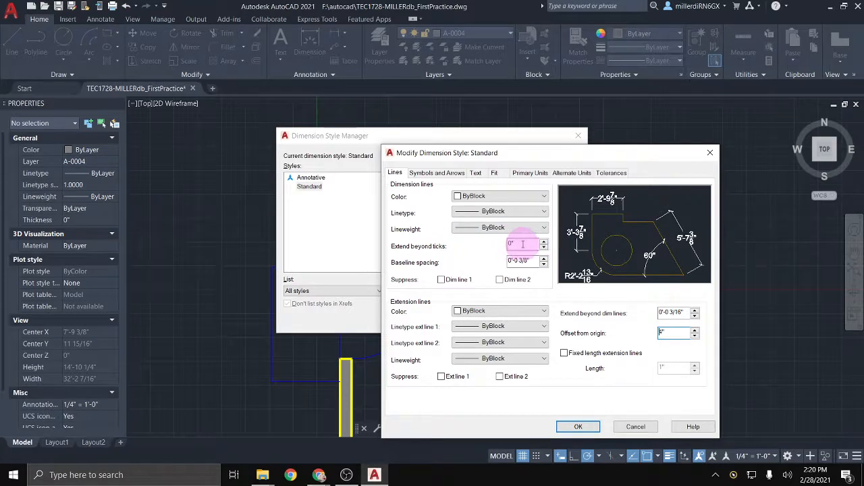
pyautogui.moveTo(523, 244); pyautogui.dragTo(503, 250)
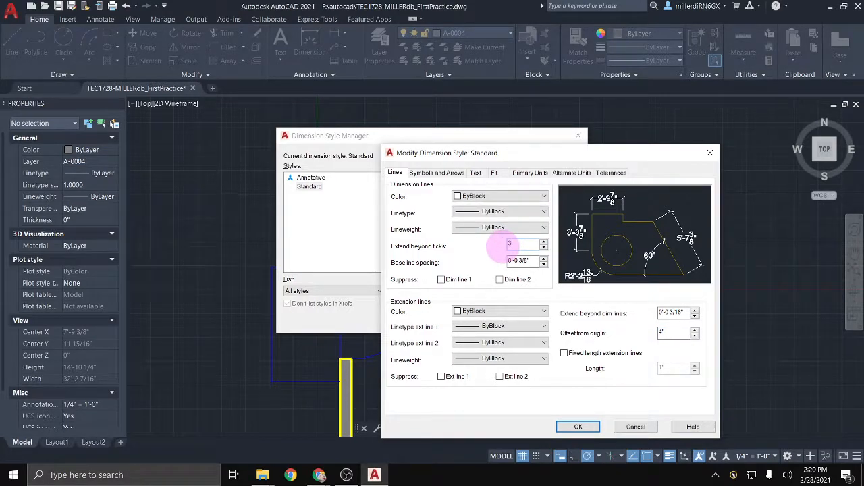
pyautogui.click(515, 239)
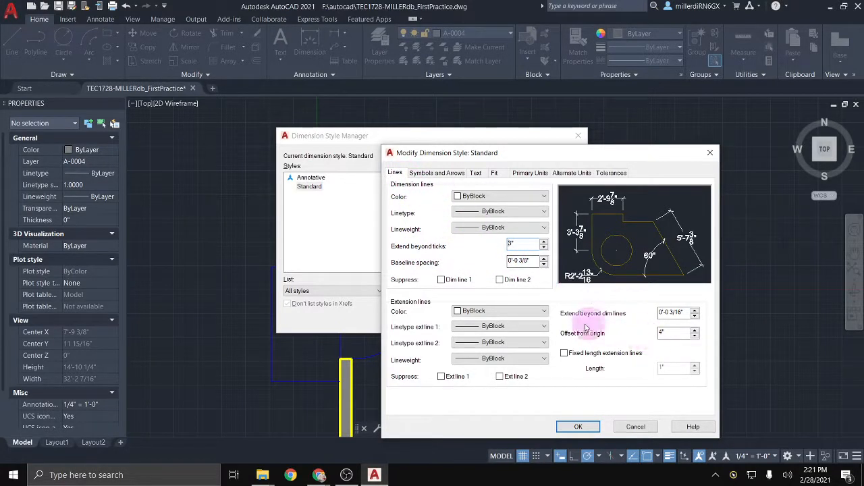
# Step: Review the symbol and text tabs, confirming the Standard text style keeps the Arial font
pyautogui.click(437, 173)
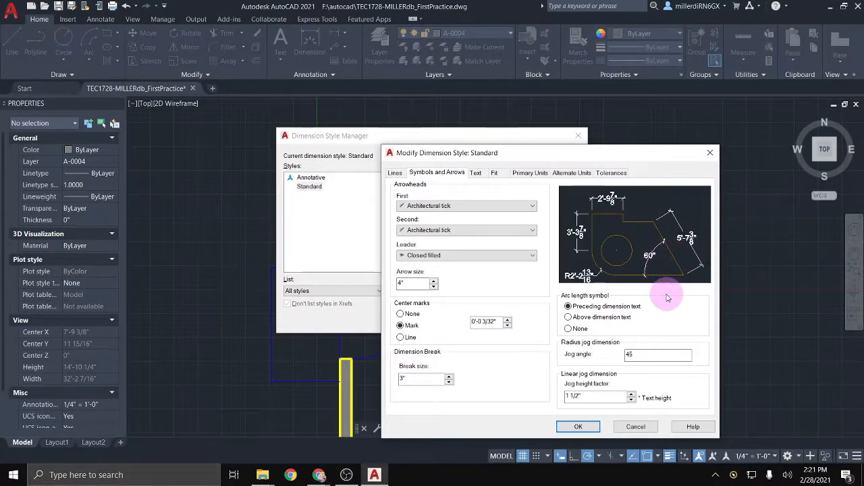
pyautogui.click(475, 174)
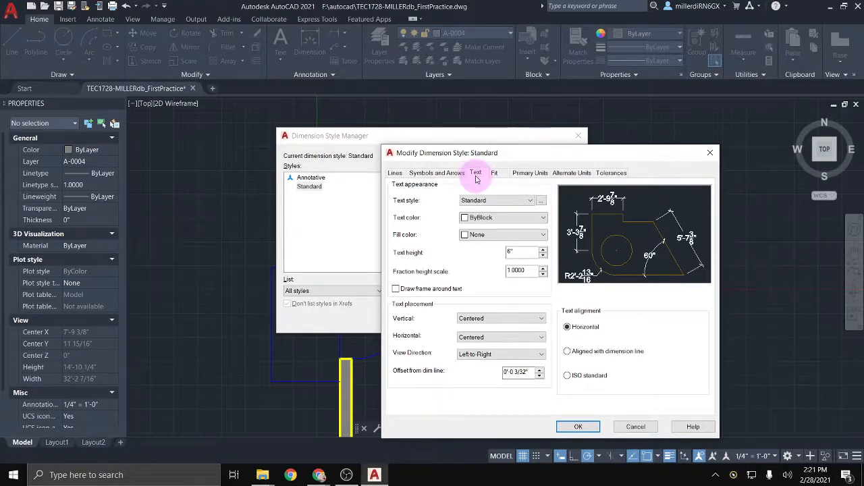
pyautogui.click(527, 201)
pyautogui.click(539, 202)
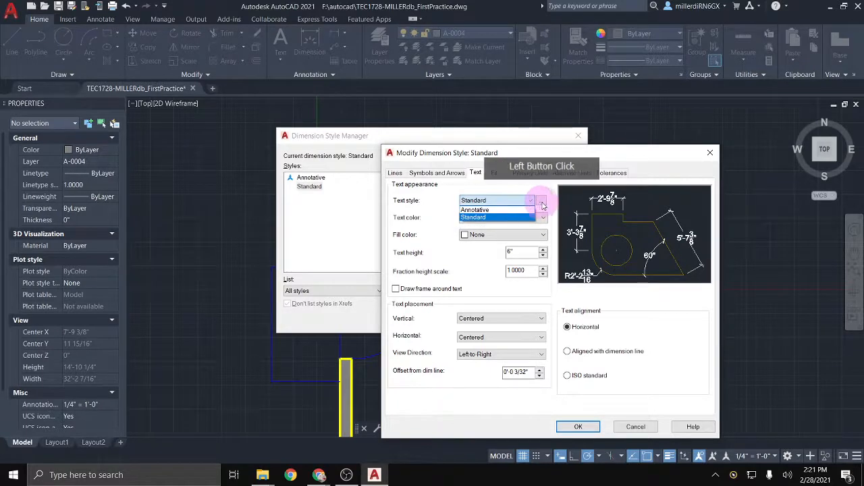
pyautogui.click(542, 201)
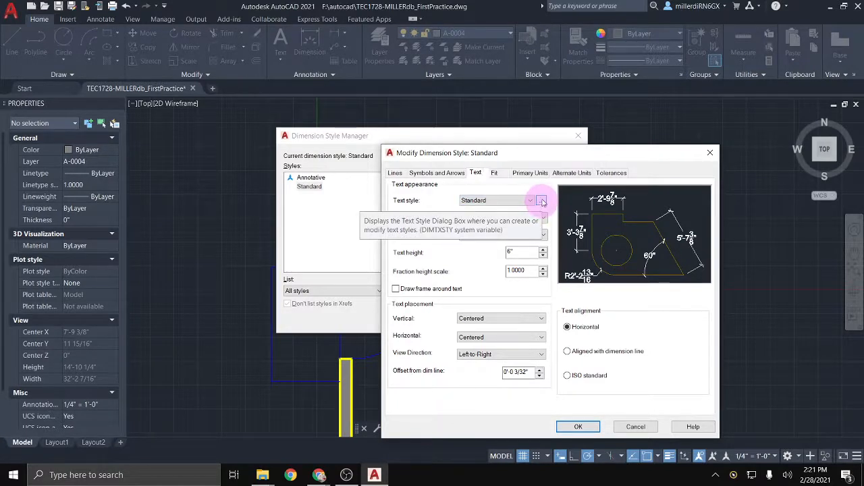
pyautogui.click(542, 202)
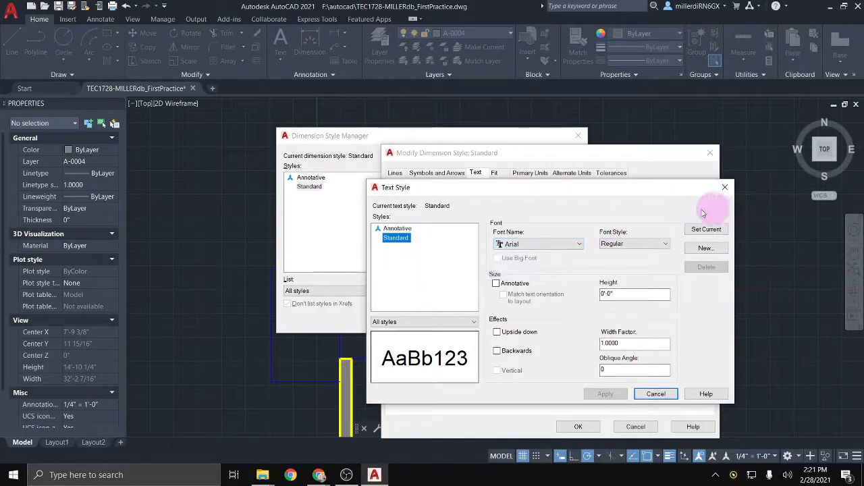
pyautogui.click(572, 245)
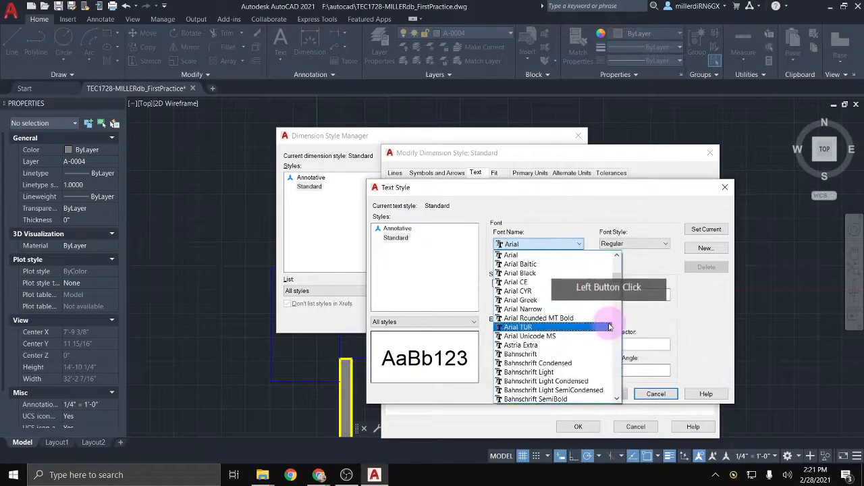
pyautogui.scroll(-1, 601, 331)
pyautogui.click(725, 186)
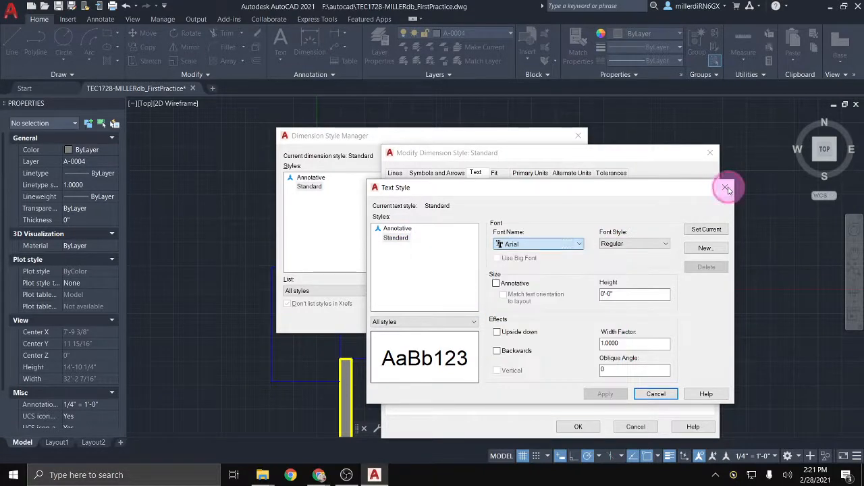
pyautogui.click(725, 187)
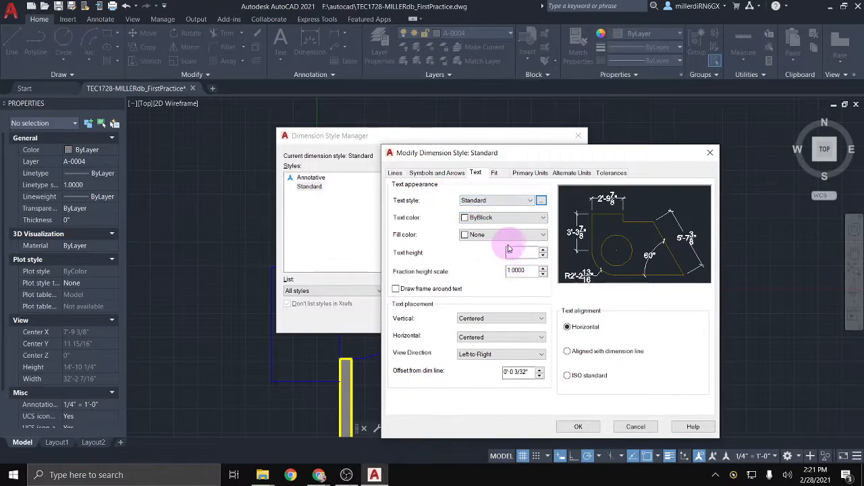
# Step: Confirm Architectural primary units and apply the style, turning the top-wall dimension into 10'
pyautogui.click(524, 173)
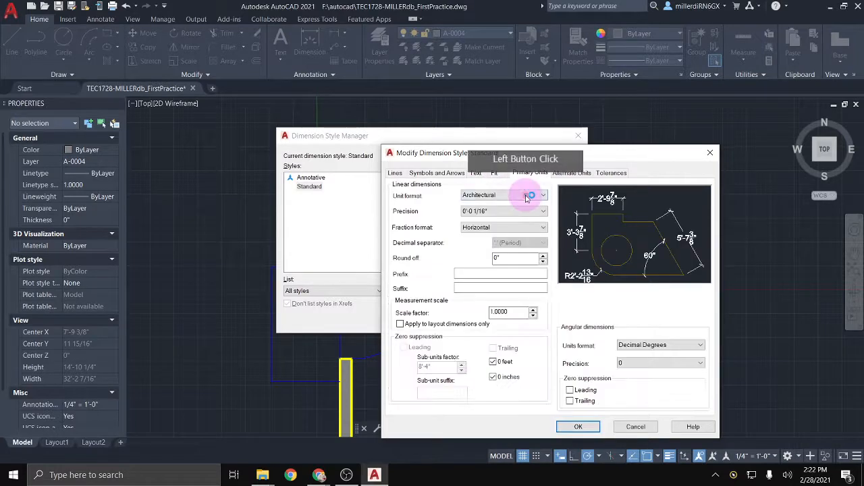
pyautogui.click(528, 196)
pyautogui.click(442, 203)
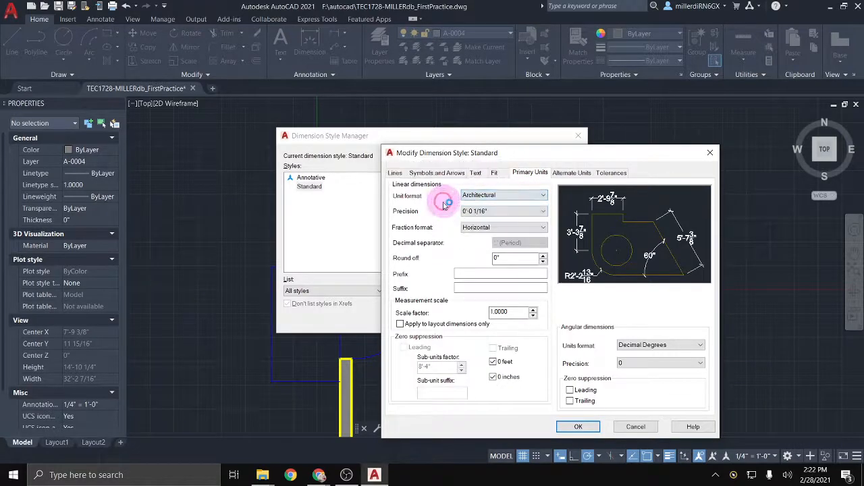
pyautogui.click(497, 210)
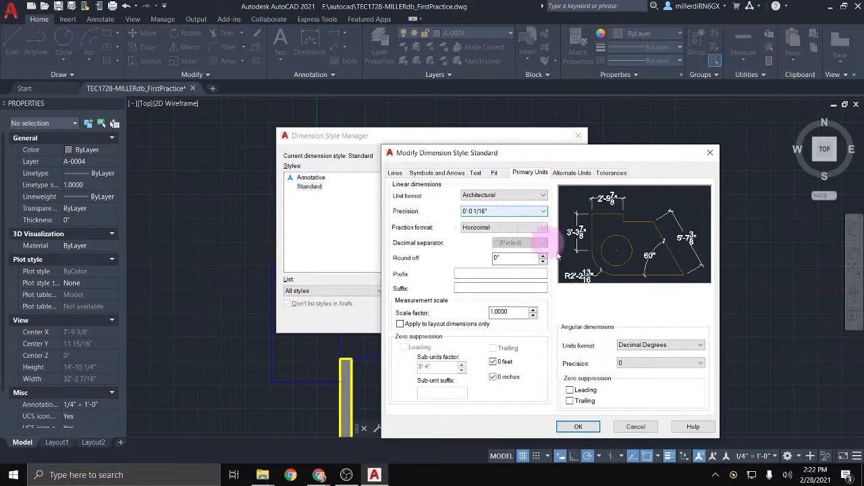
pyautogui.click(579, 427)
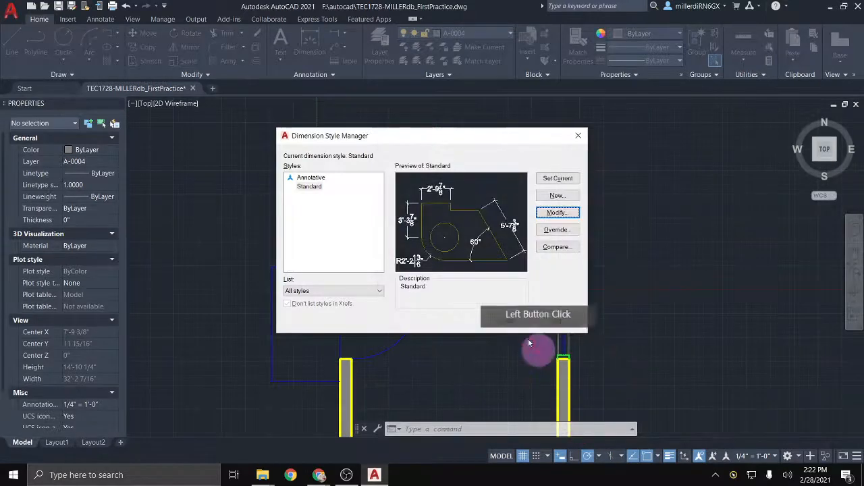
pyautogui.click(505, 321)
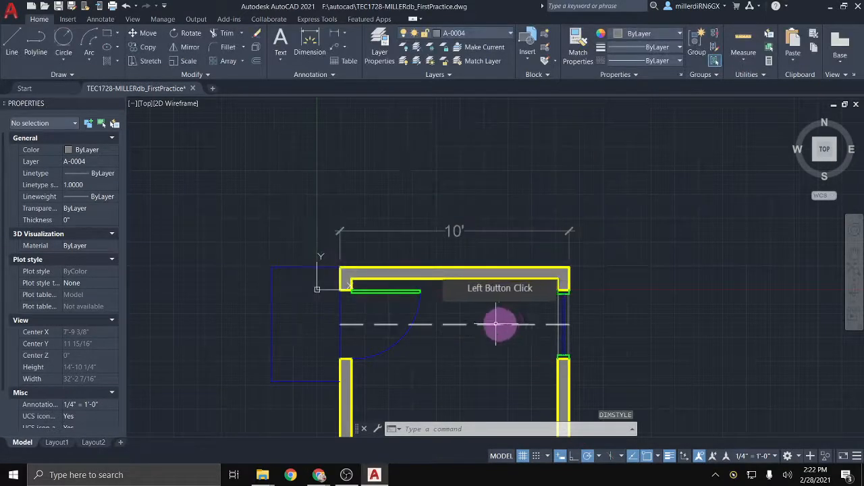
# Step: Select and delete the 10' dimension above the top wall
pyautogui.scroll(2, 464, 218)
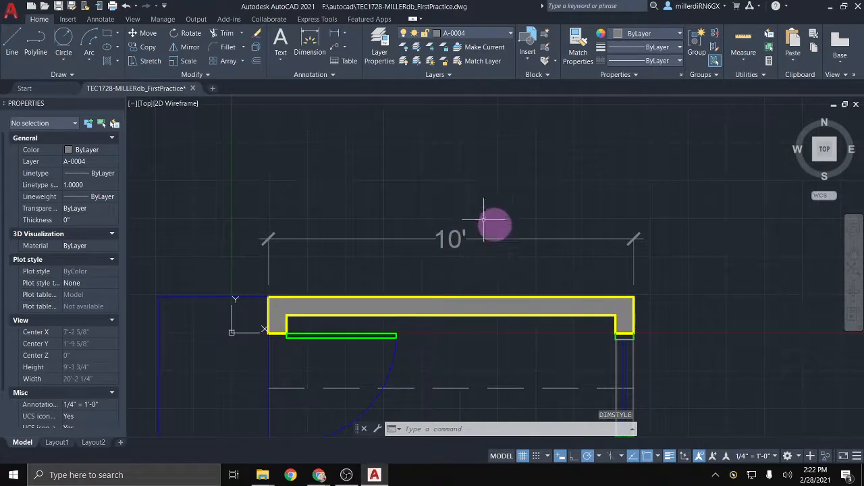
pyautogui.scroll(-2, 499, 264)
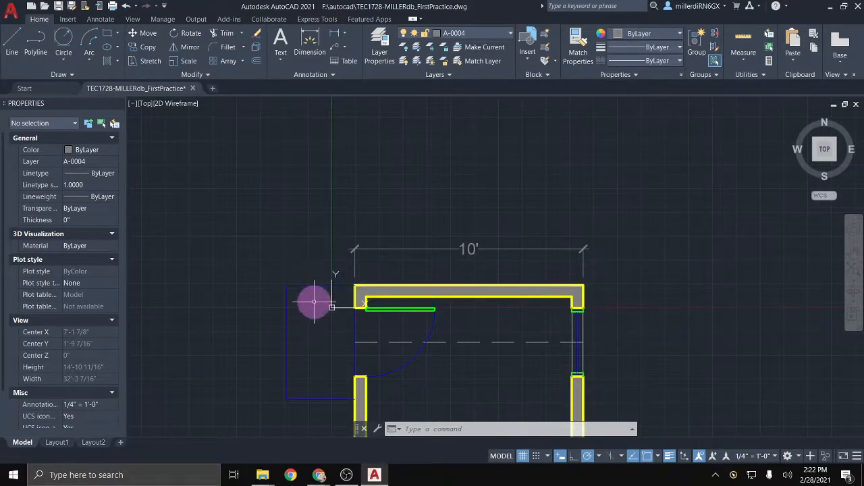
pyautogui.click(445, 250)
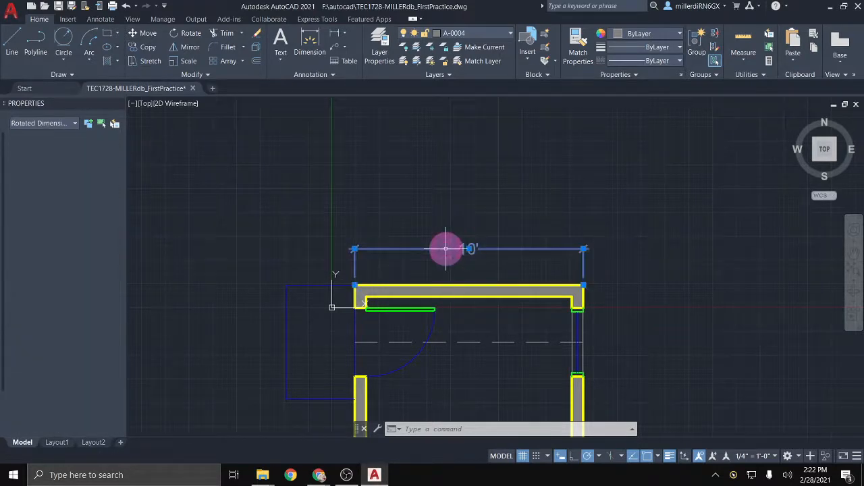
pyautogui.press('Delete')
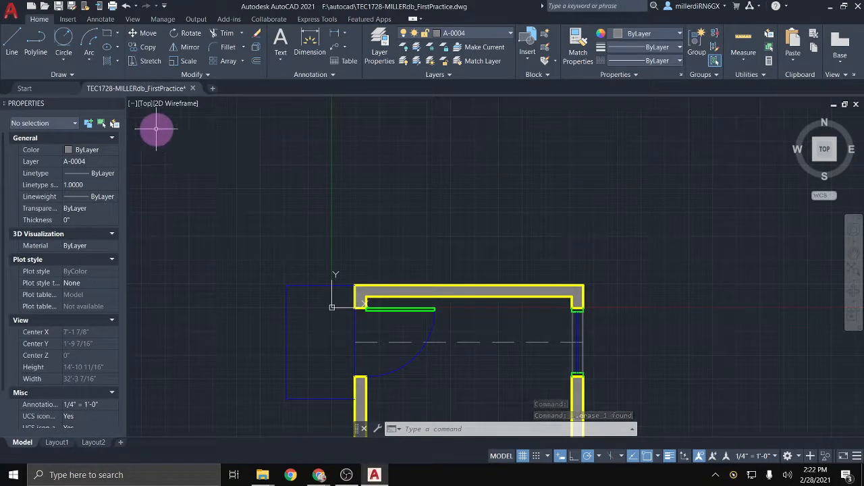
# Step: Reopen the Dimension Style Manager from the Annotate tab and close it again
pyautogui.click(98, 20)
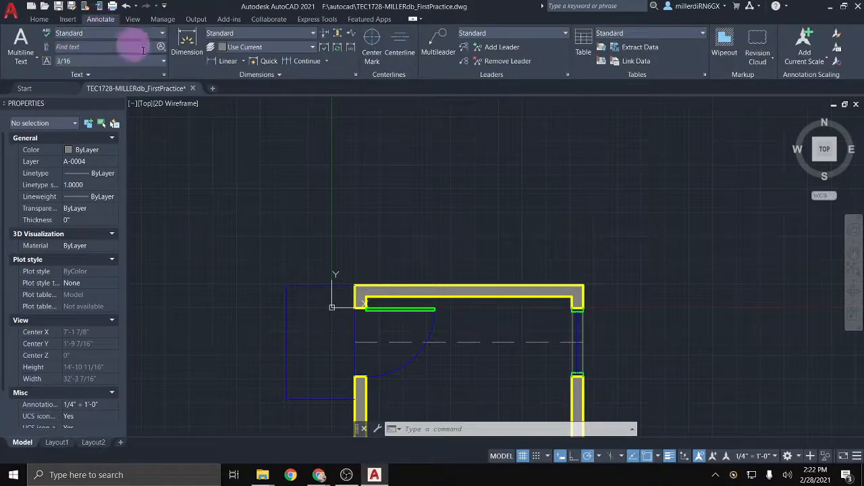
pyautogui.click(356, 76)
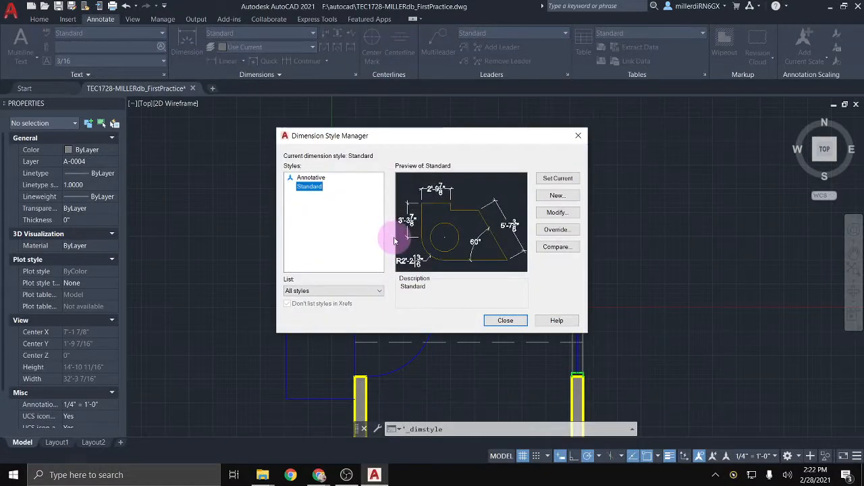
pyautogui.click(580, 136)
# Step: Make layer A-0005 current from the Home tab's layer list
pyautogui.click(39, 18)
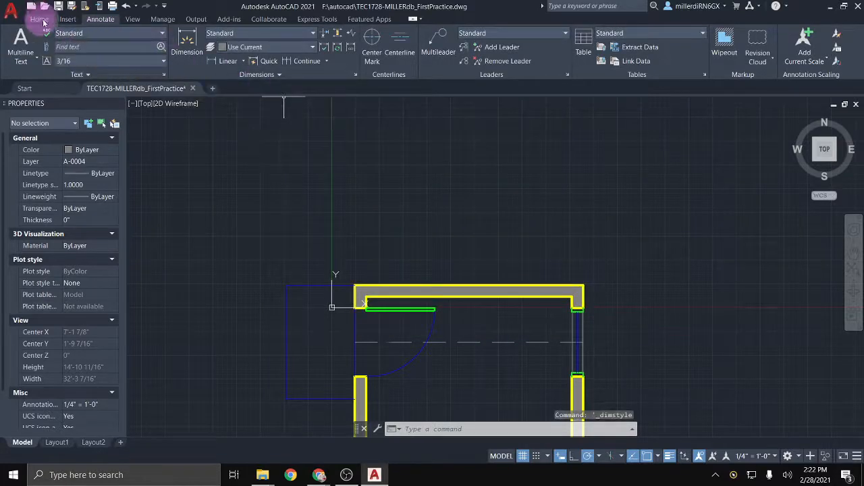
pyautogui.click(489, 41)
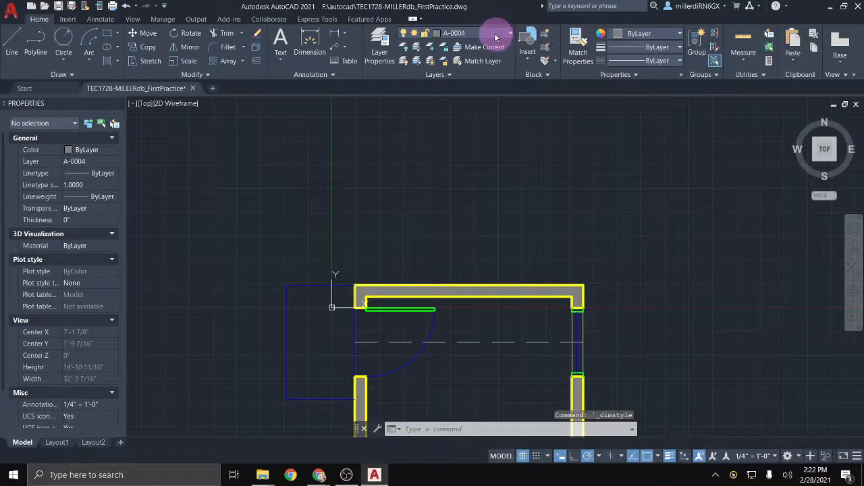
pyautogui.click(494, 33)
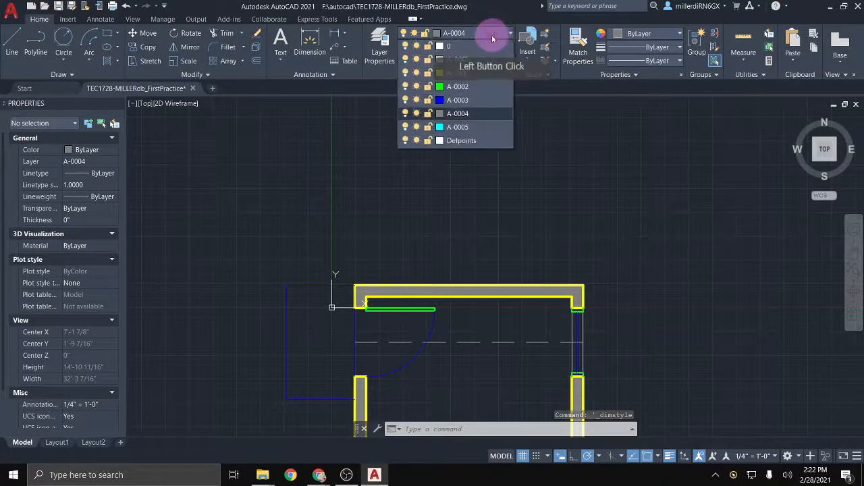
pyautogui.click(449, 127)
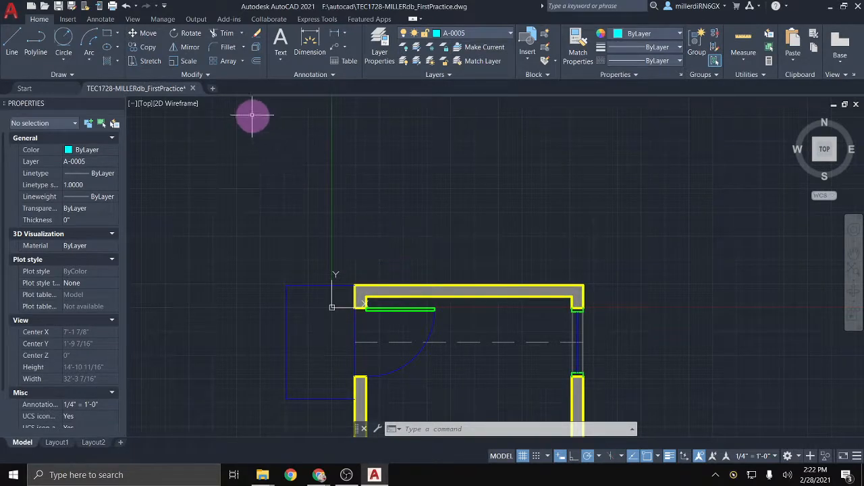
# Step: Dimension the plan's top wall at 10', placing the dimension above it
pyautogui.click(313, 42)
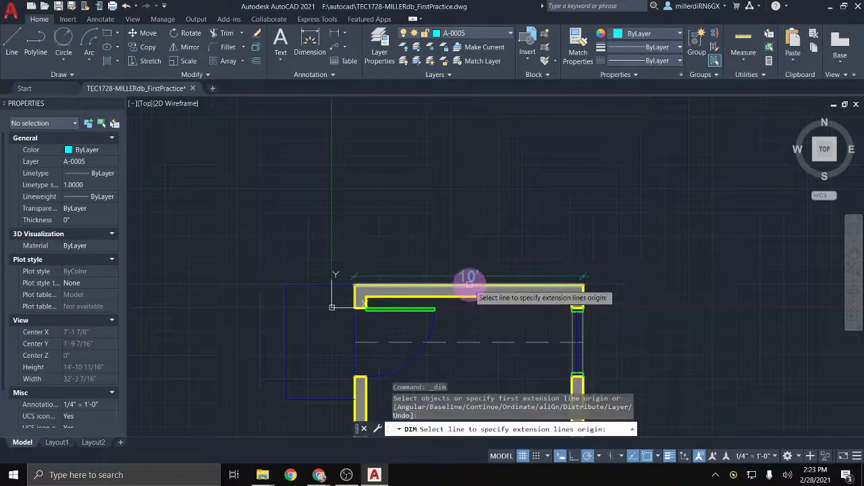
pyautogui.scroll(2, 470, 284)
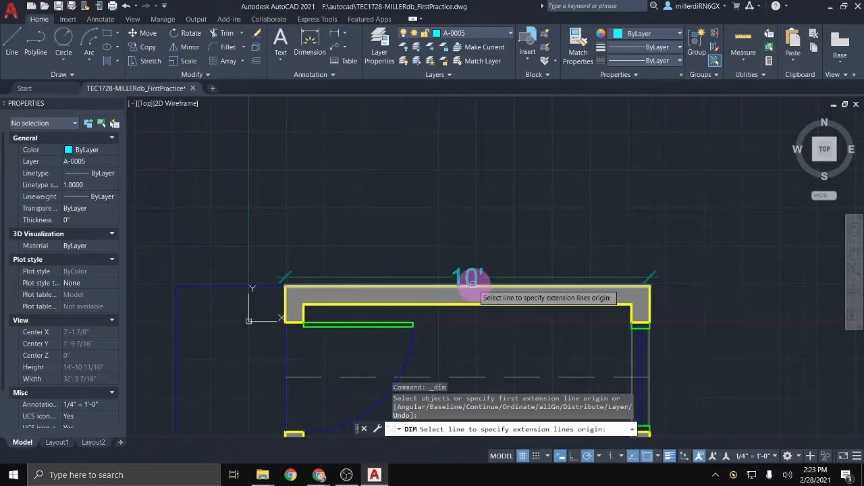
pyautogui.click(470, 285)
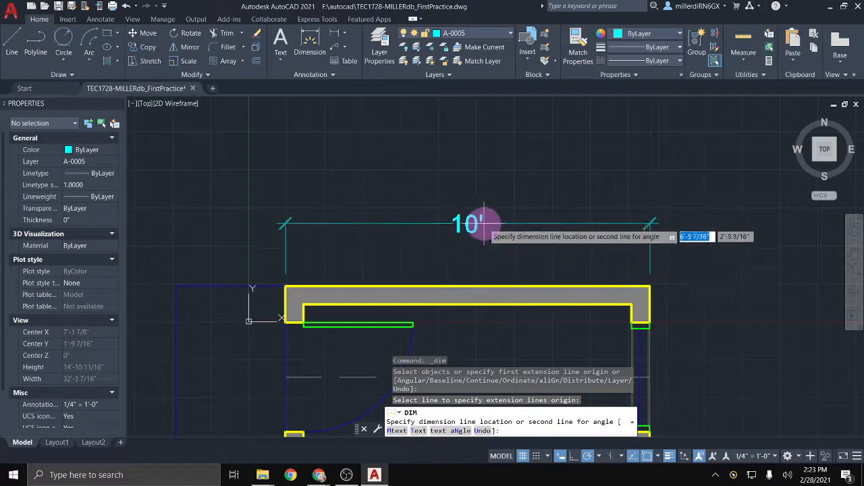
pyautogui.click(482, 220)
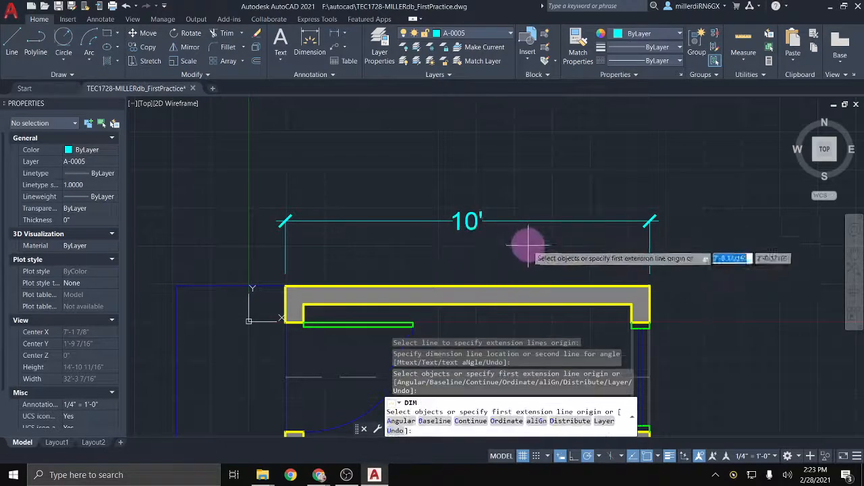
# Step: Dimension the 2'-6" distance from the top-right corner down to the dashed centerline
pyautogui.moveTo(518, 234)
pyautogui.mouseDown(button='middle')
pyautogui.moveTo(434, 139)
pyautogui.moveTo(467, 125)
pyautogui.moveTo(436, 110)
pyautogui.moveTo(413, 124)
pyautogui.mouseUp(button='middle')
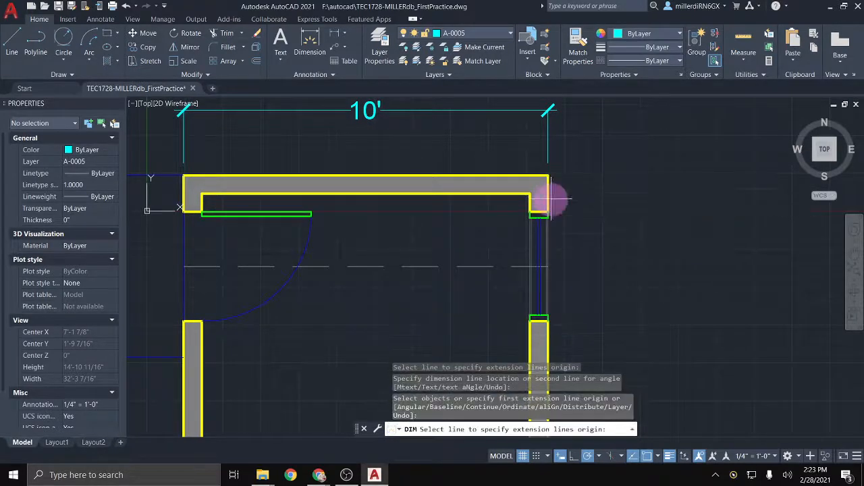
pyautogui.click(548, 267)
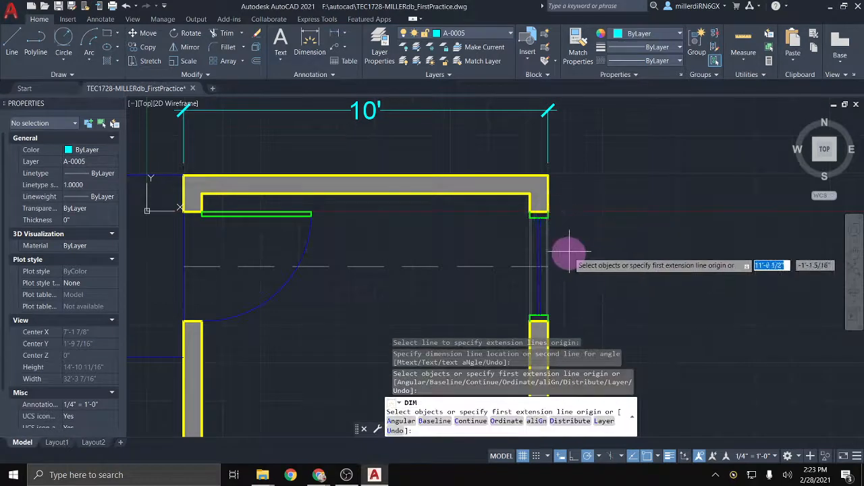
pyautogui.moveTo(559, 236)
pyautogui.mouseDown(button='middle')
pyautogui.moveTo(554, 199)
pyautogui.moveTo(541, 195)
pyautogui.mouseUp(button='middle')
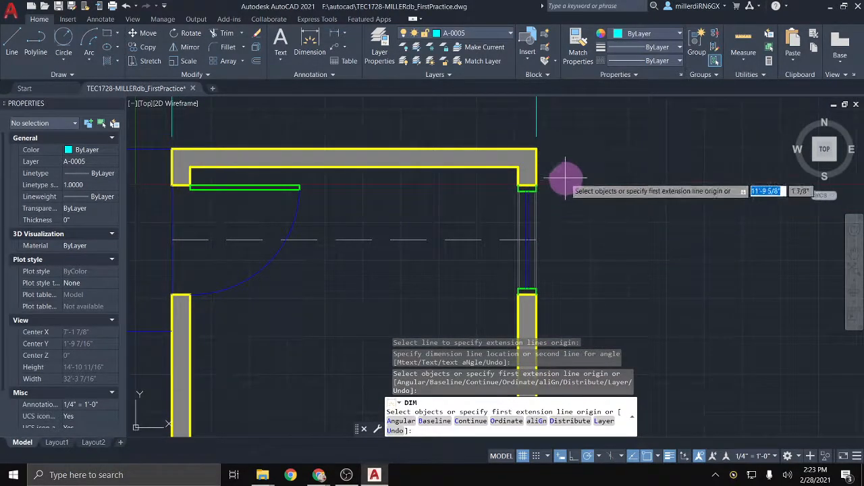
pyautogui.click(536, 148)
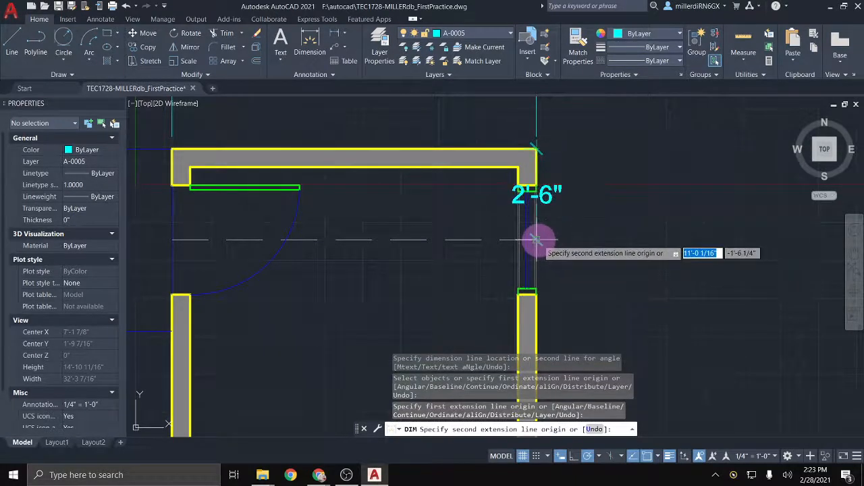
pyautogui.scroll(3, 539, 240)
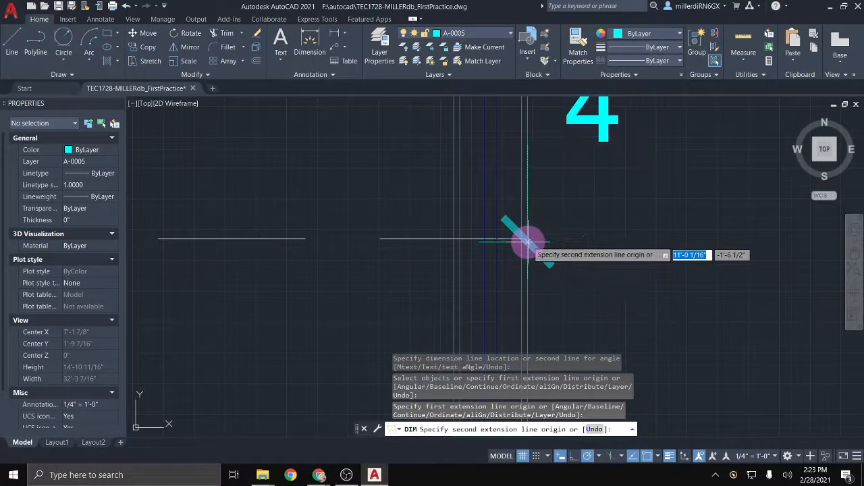
pyautogui.click(526, 238)
pyautogui.scroll(-3, 544, 236)
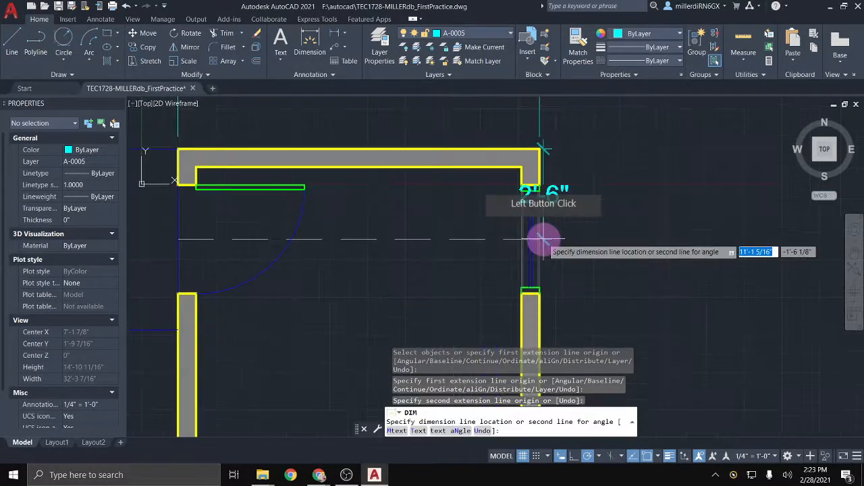
pyautogui.click(586, 237)
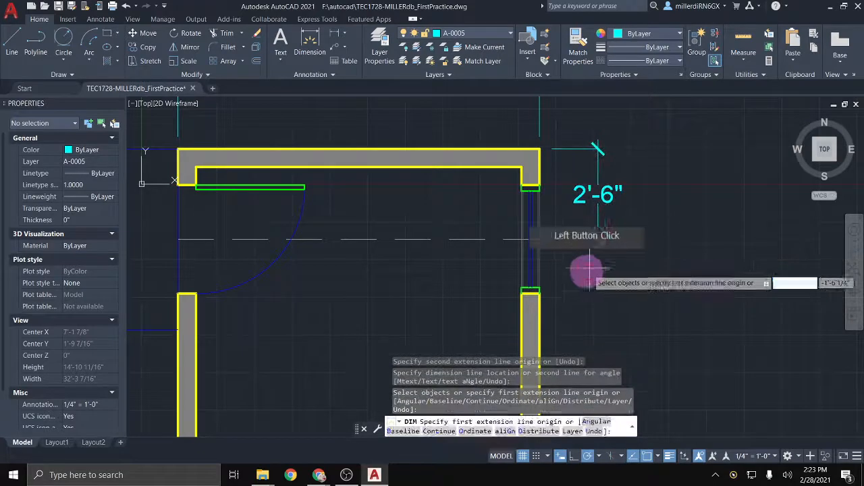
pyautogui.scroll(-2, 569, 274)
# Step: Dimension the right wall at 10' from the top-right to bottom-right corner
pyautogui.moveTo(553, 272); pyautogui.dragTo(560, 183, button='middle')
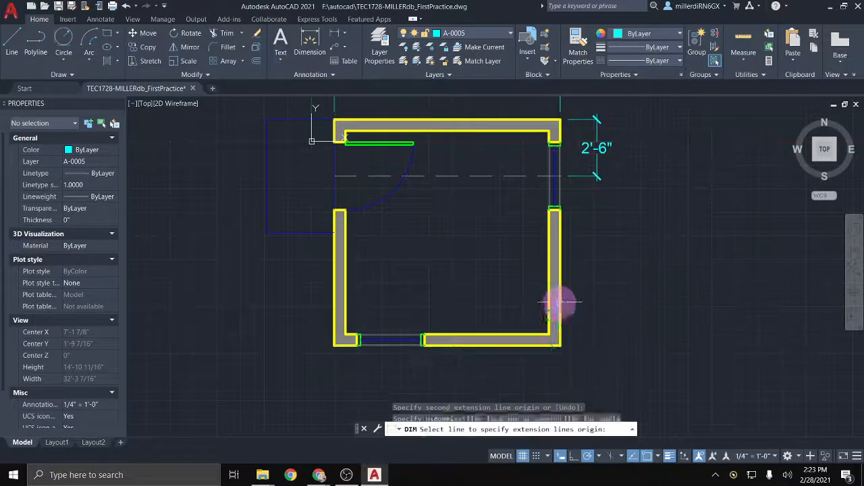
pyautogui.moveTo(557, 302); pyautogui.dragTo(539, 288, button='middle')
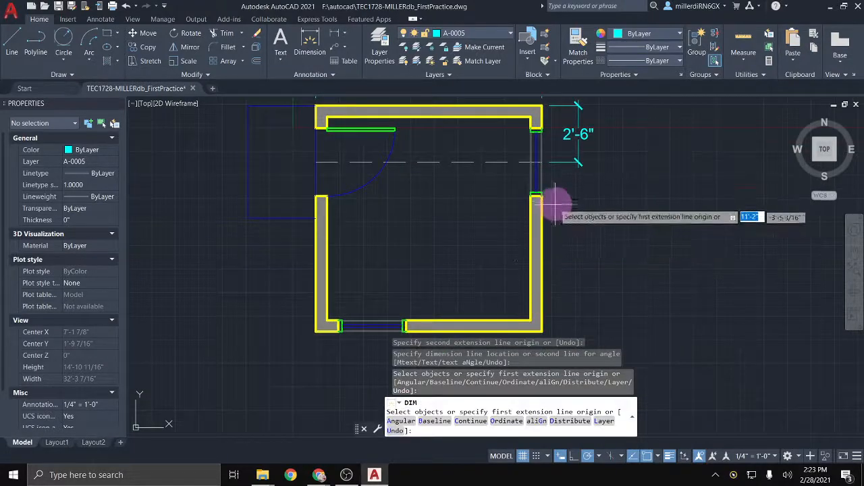
pyautogui.click(541, 105)
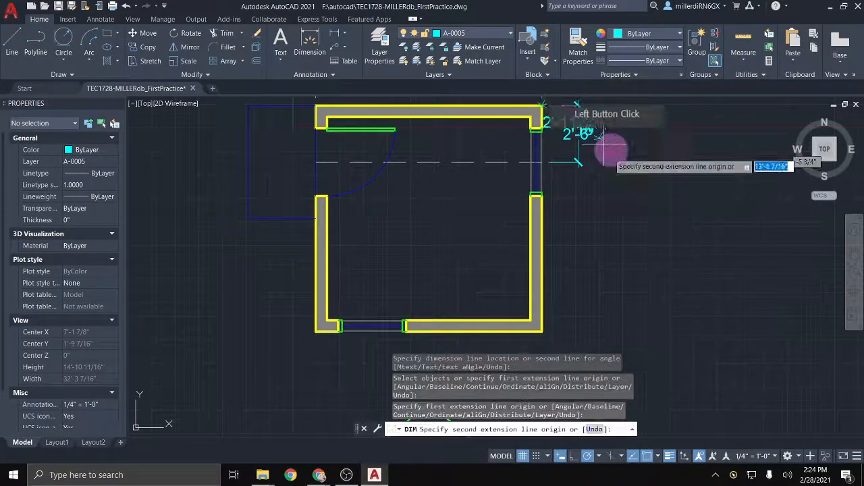
pyautogui.click(540, 331)
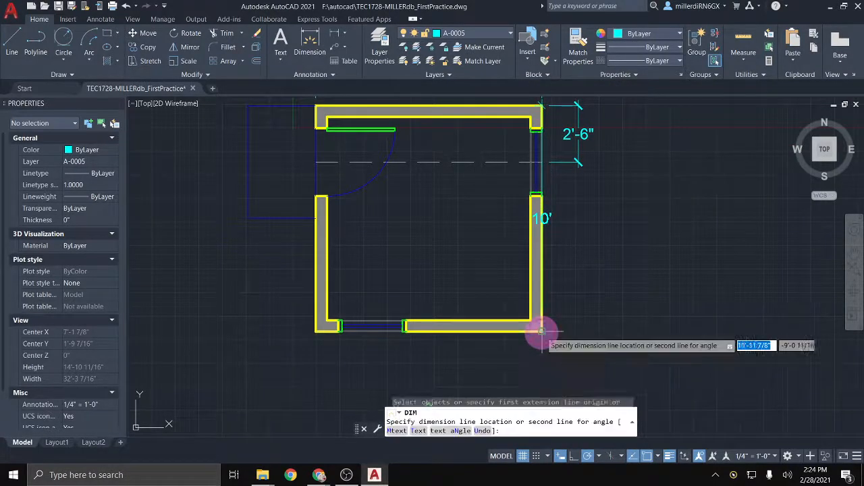
pyautogui.click(612, 329)
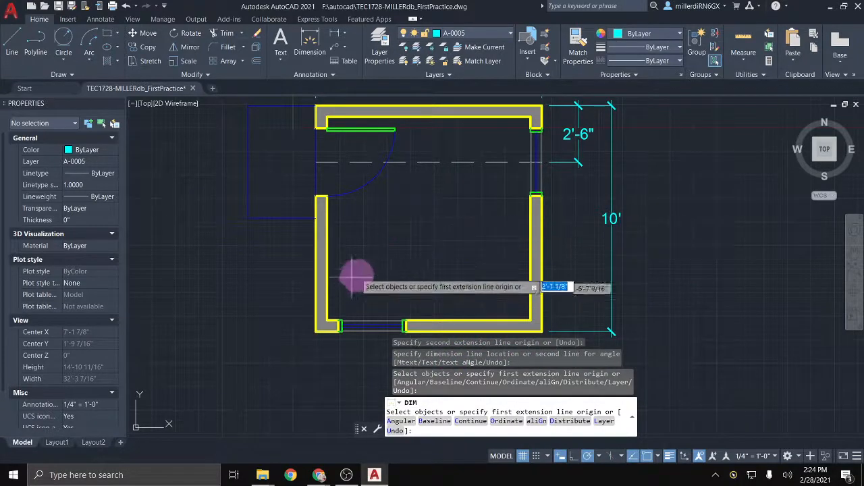
# Step: Cancel the unfinished bottom-wall dimension and erase the two lines in the opening
pyautogui.moveTo(363, 249); pyautogui.dragTo(363, 207, button='middle')
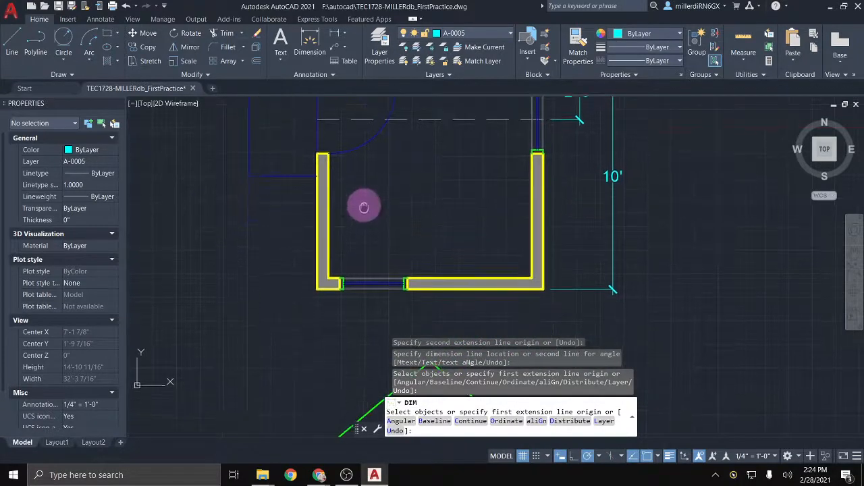
pyautogui.click(317, 289)
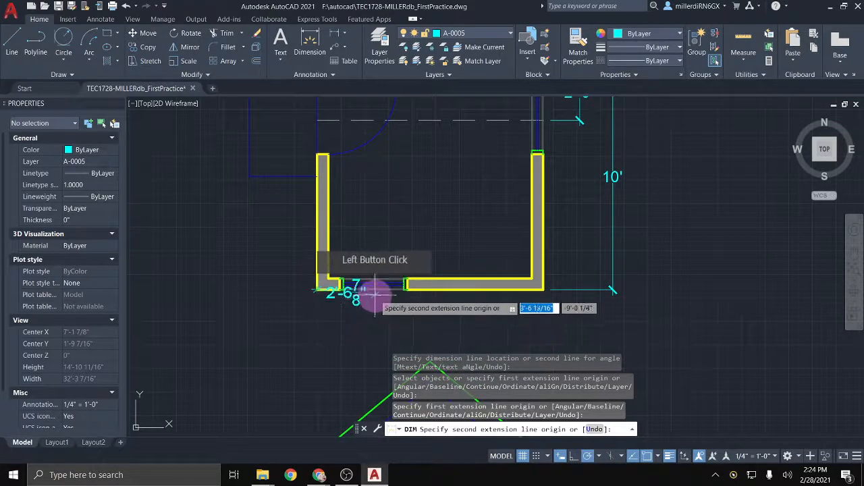
pyautogui.scroll(5, 372, 290)
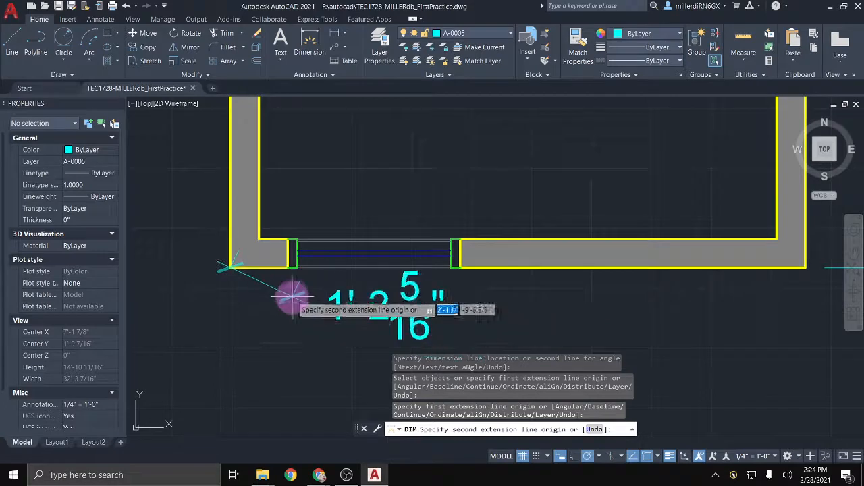
pyautogui.press('Escape')
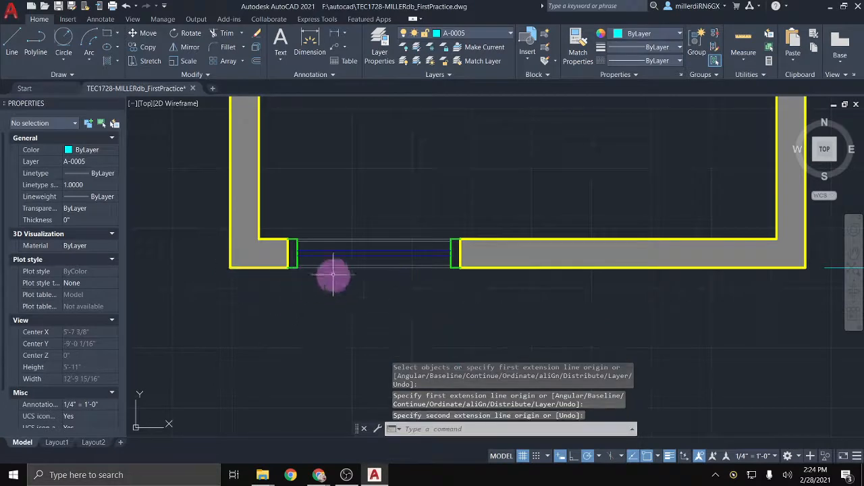
pyautogui.click(382, 269)
pyautogui.click(384, 262)
pyautogui.press('Delete')
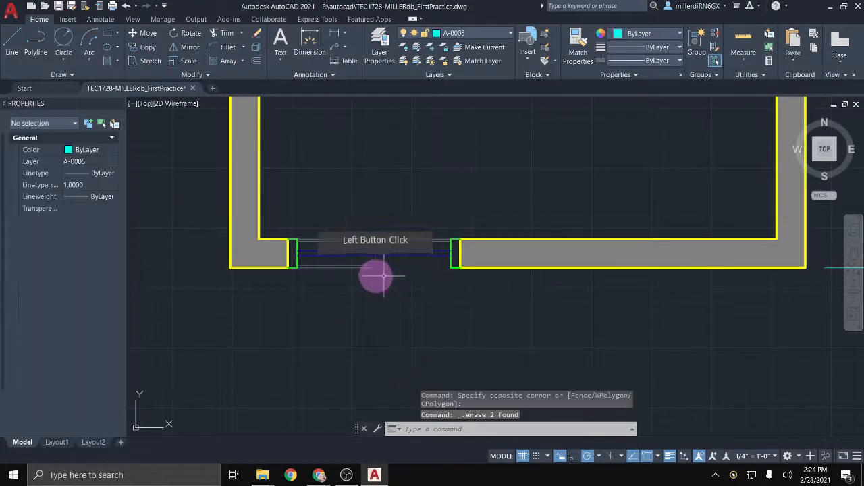
# Step: Stretch the remaining window line between the jambs and confirm it measures 3'
pyautogui.scroll(2, 377, 274)
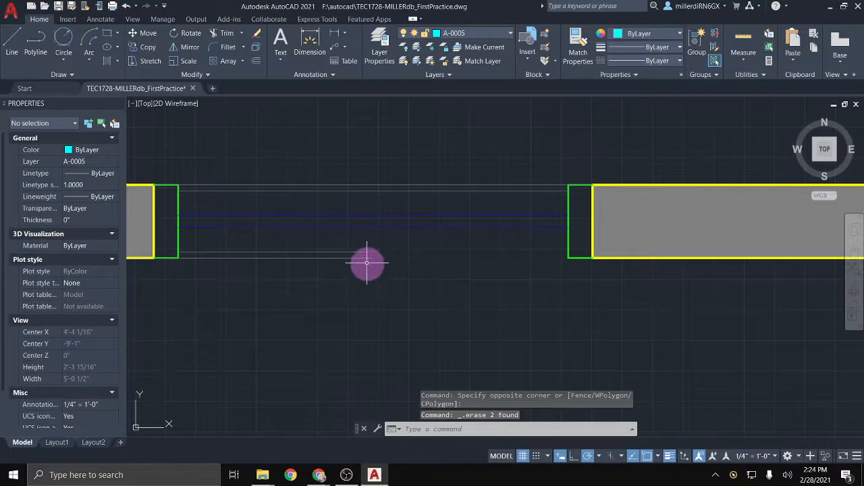
pyautogui.click(367, 257)
pyautogui.click(374, 257)
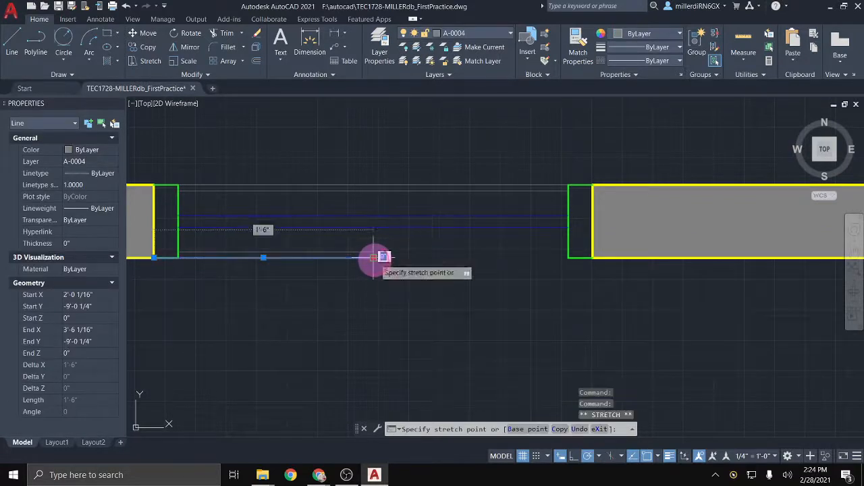
pyautogui.click(593, 257)
pyautogui.click(373, 257)
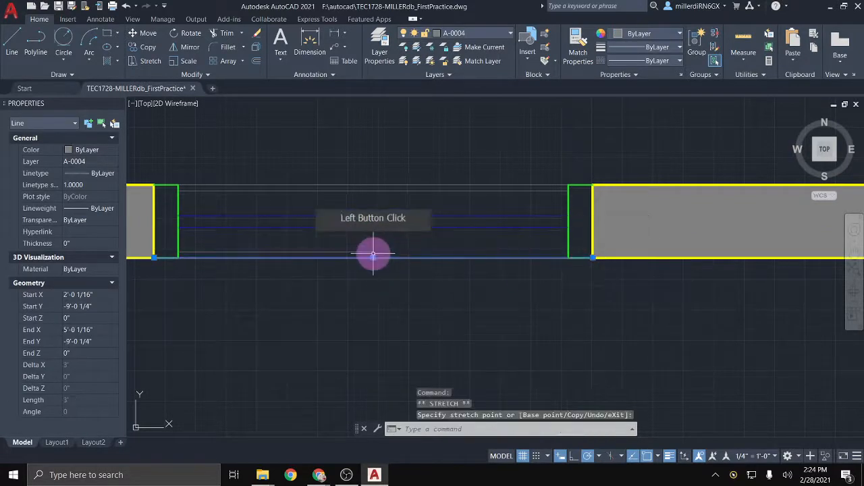
pyautogui.click(374, 254)
pyautogui.click(373, 253)
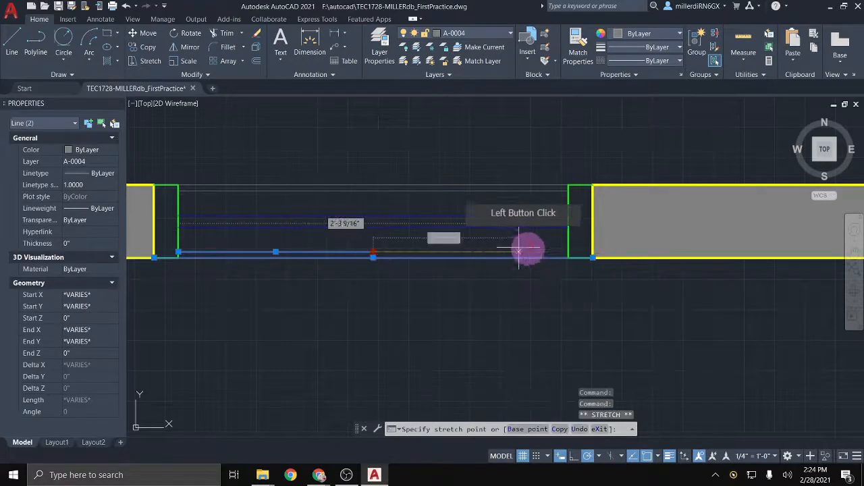
pyautogui.press('Escape')
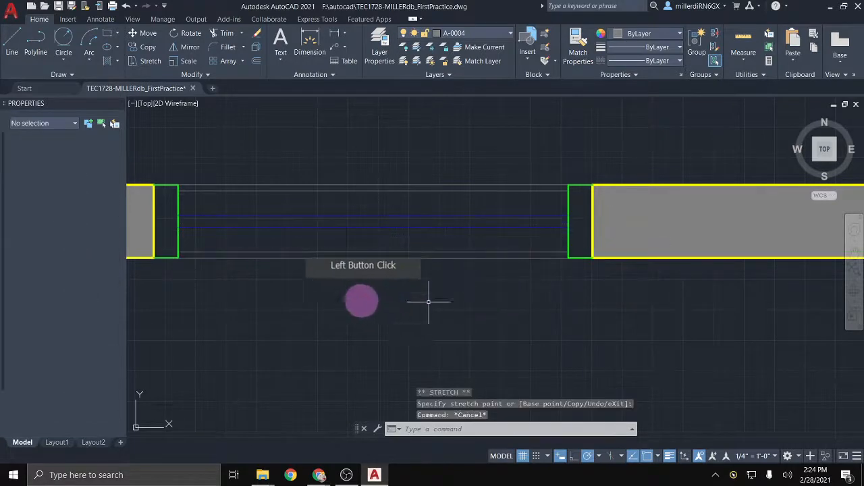
pyautogui.click(349, 258)
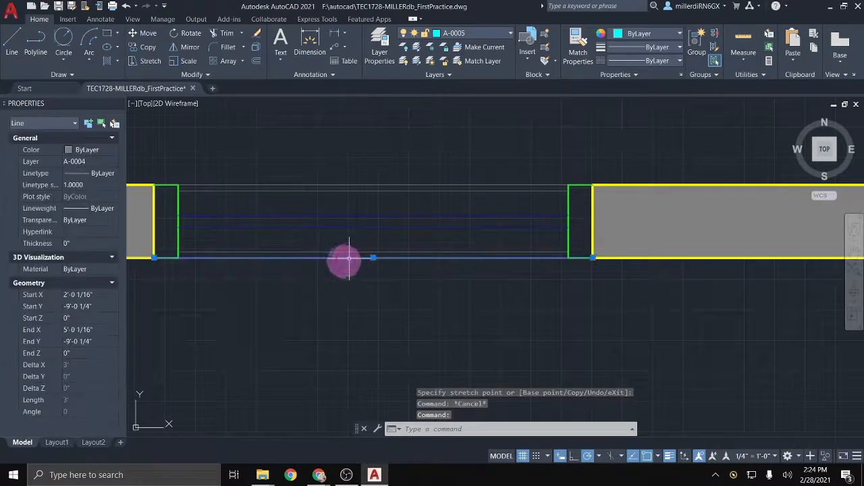
pyautogui.scroll(-5, 383, 272)
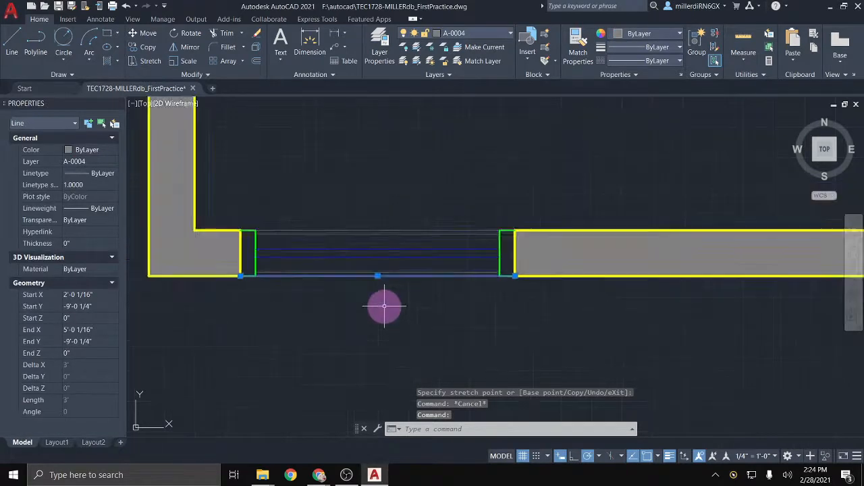
pyautogui.press('Escape')
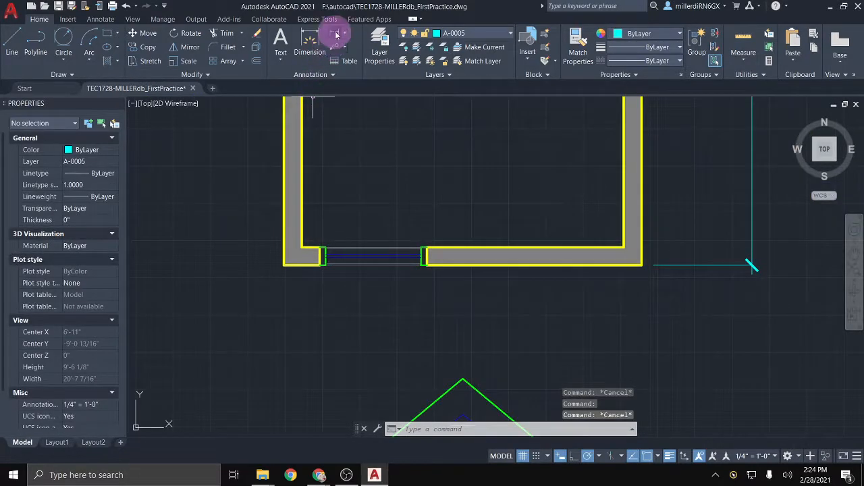
# Step: Dimension 2'-6" below the bottom wall from the outer left corner to the opening's midpoint
pyautogui.click(310, 42)
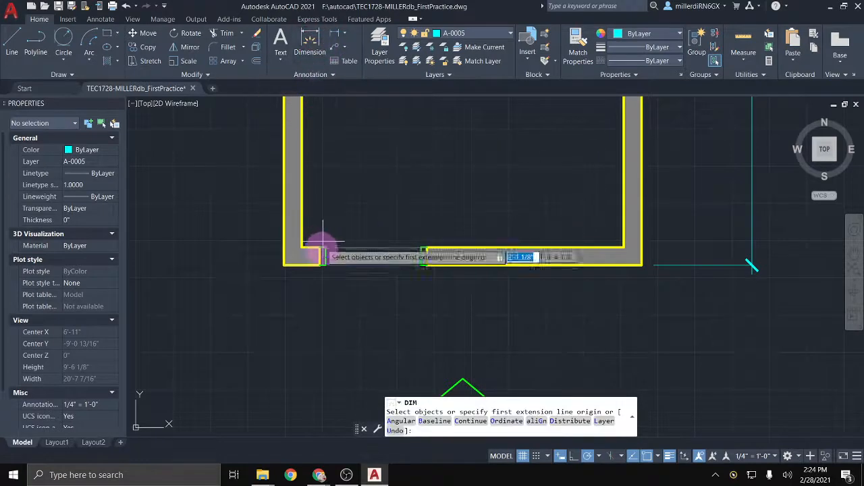
pyautogui.click(284, 264)
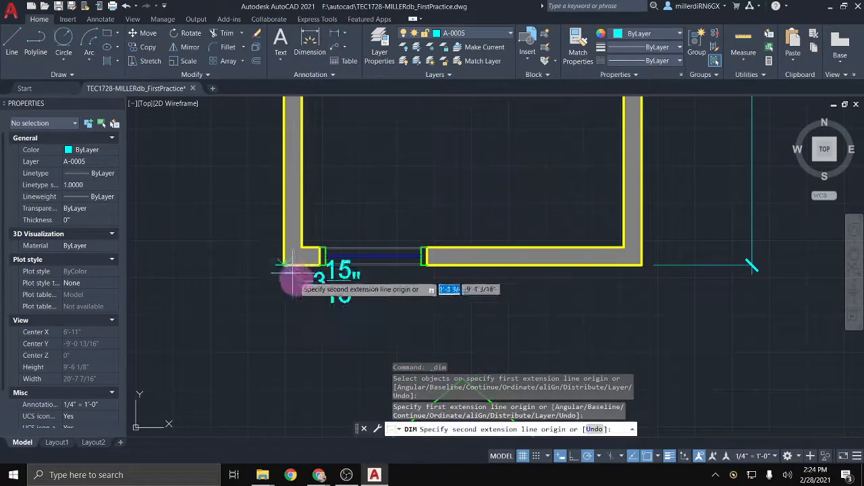
pyautogui.rightClick(362, 297)
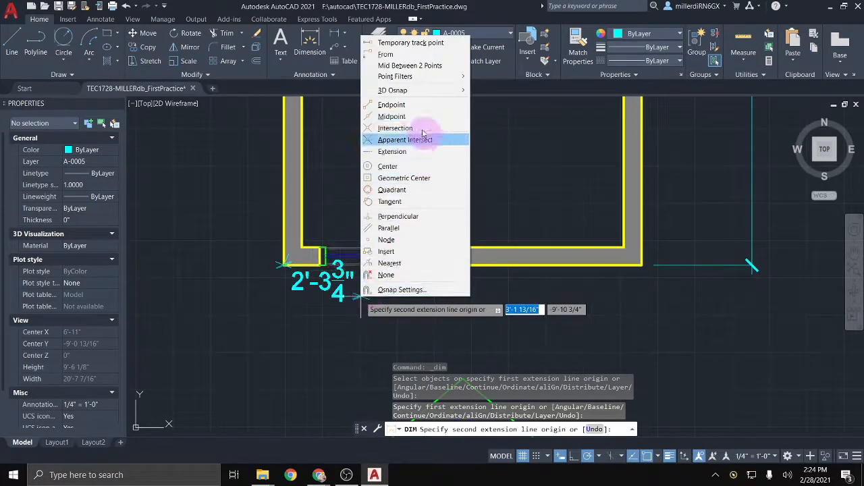
pyautogui.click(414, 120)
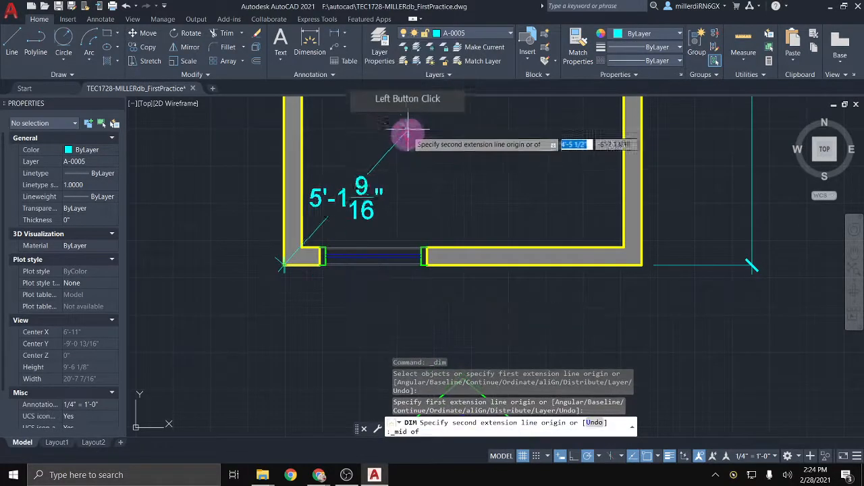
pyautogui.click(374, 265)
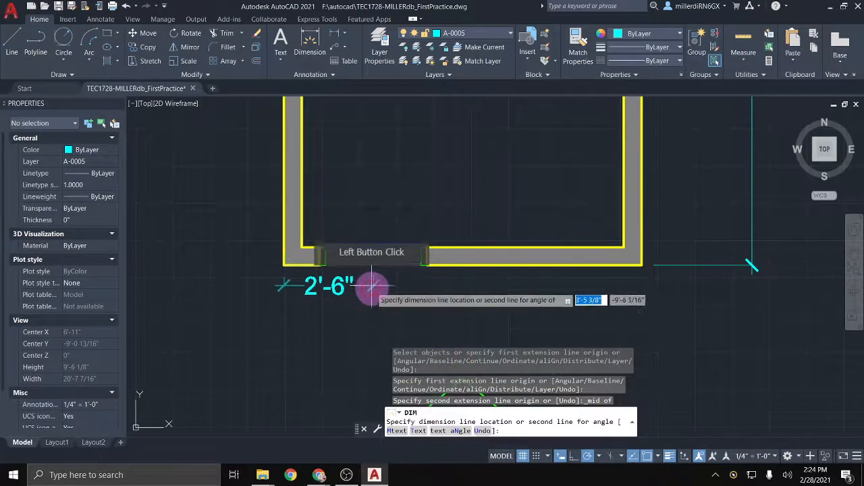
pyautogui.click(373, 305)
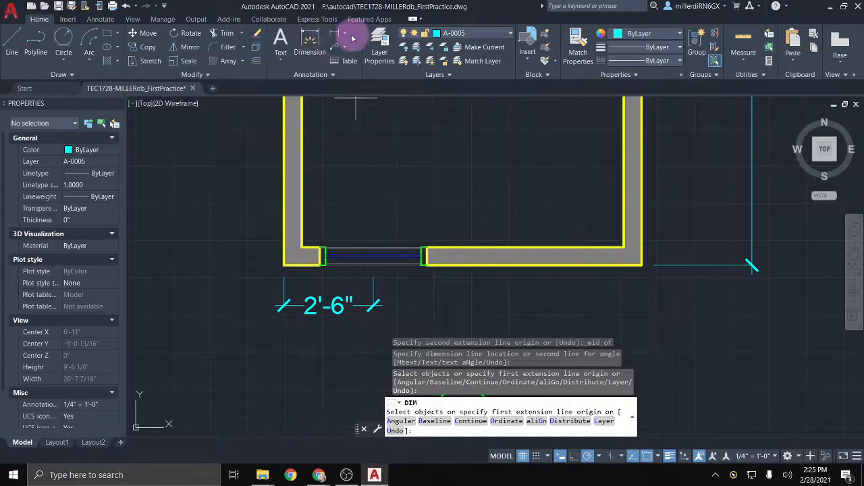
pyautogui.click(345, 37)
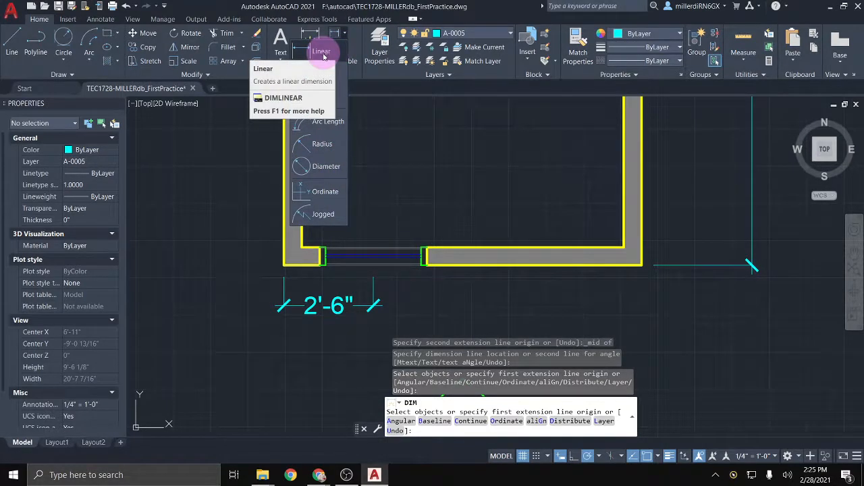
# Step: Place a linear dimension left of the plan and grip-stretch it to 2'-6" at the centerline
pyautogui.click(324, 57)
pyautogui.scroll(-2, 330, 148)
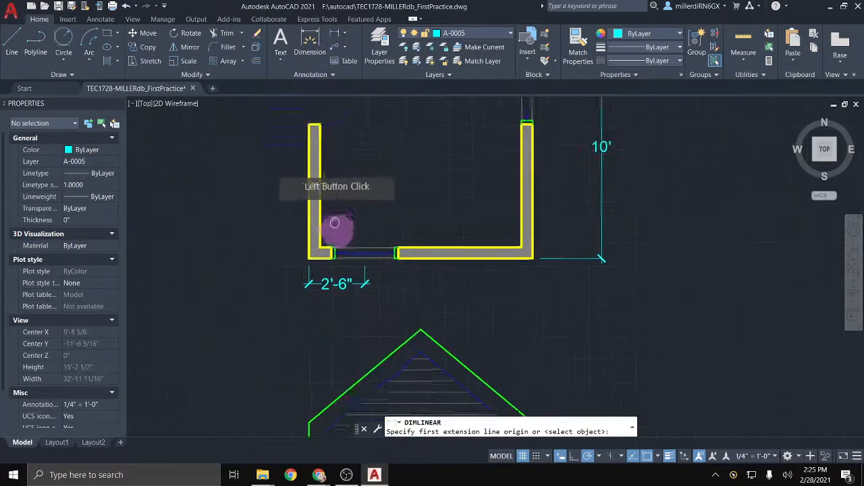
pyautogui.moveTo(334, 223); pyautogui.dragTo(372, 324, button='middle')
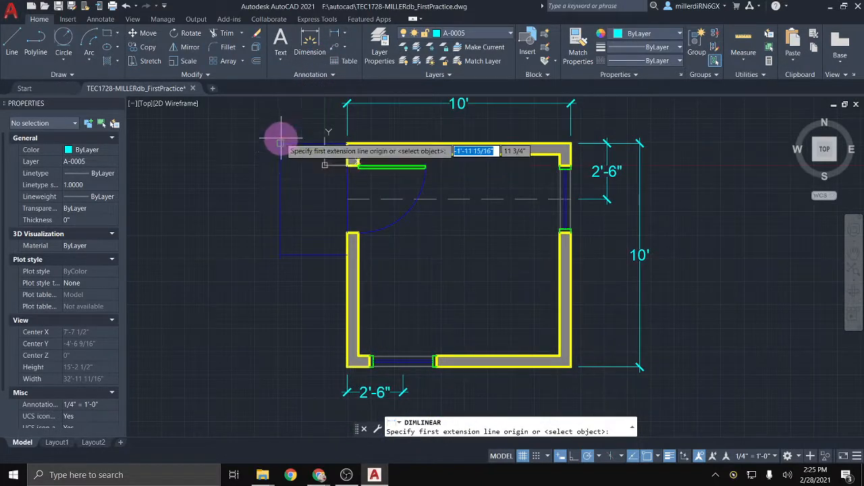
pyautogui.click(280, 142)
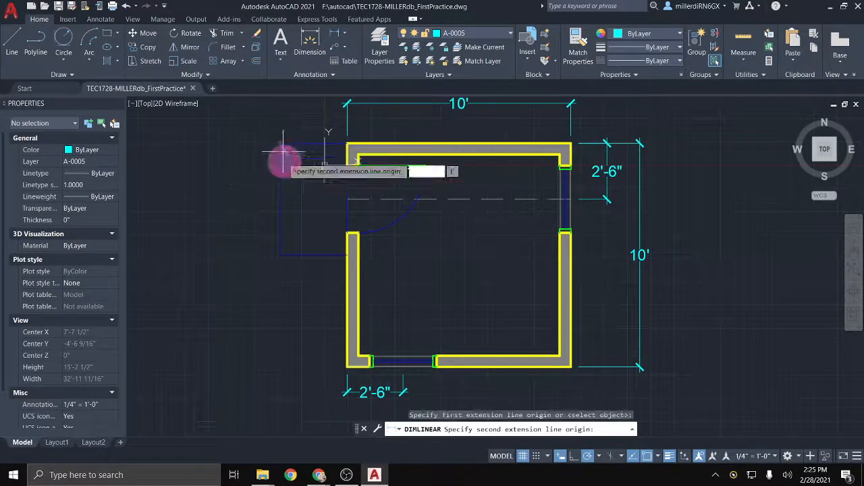
pyautogui.click(280, 255)
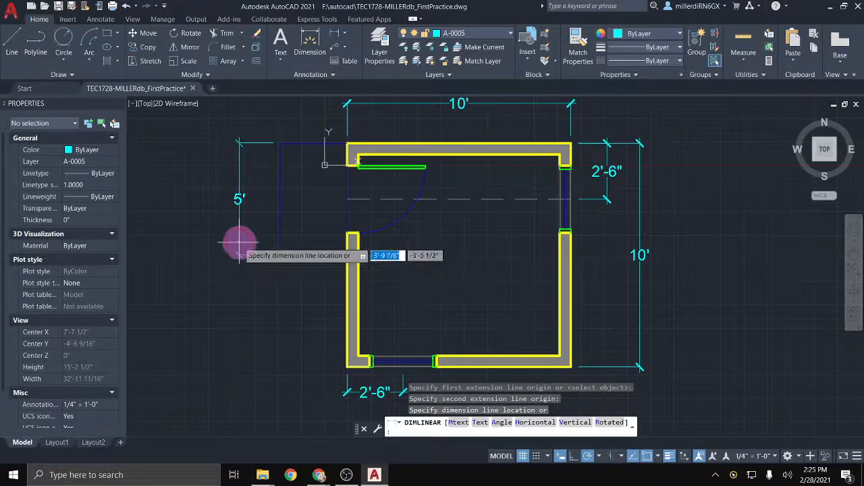
pyautogui.click(239, 241)
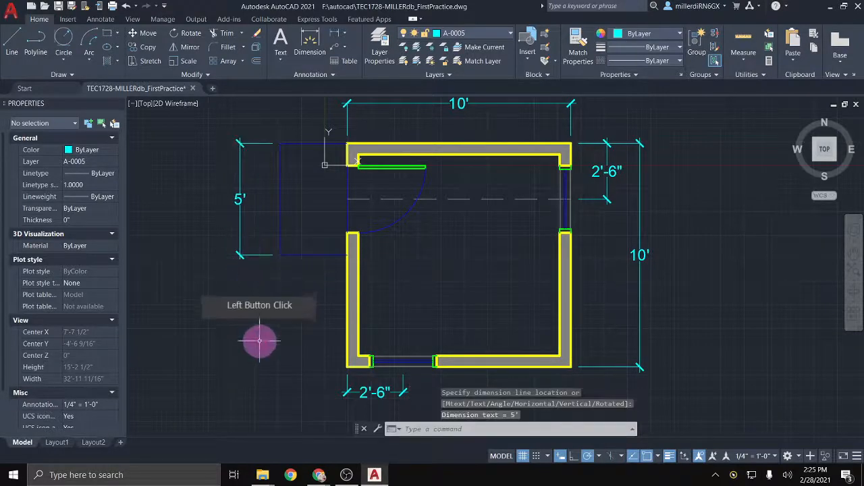
pyautogui.click(251, 255)
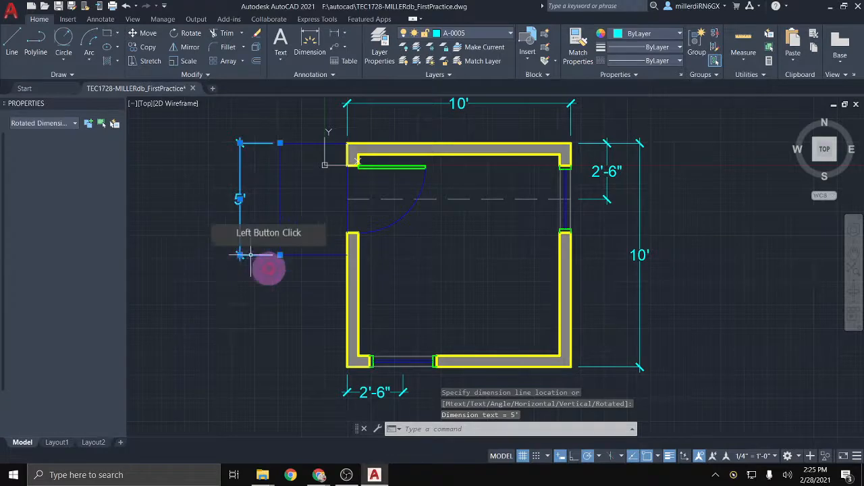
pyautogui.click(280, 256)
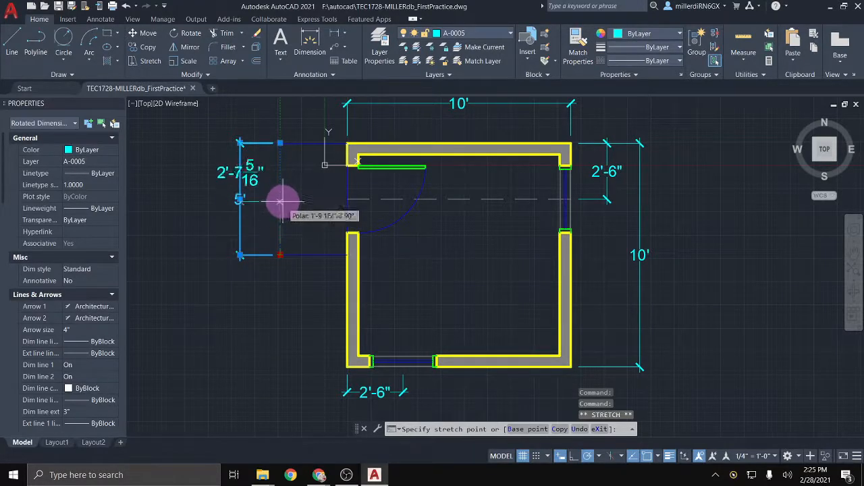
pyautogui.click(346, 199)
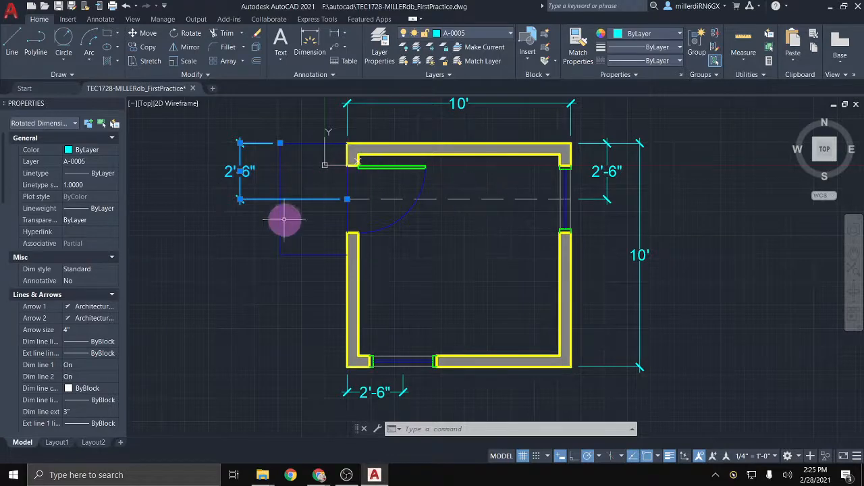
# Step: Add a 6" linear dimension along the ground line at the elevation's bottom-right corner
pyautogui.scroll(-2, 282, 220)
pyautogui.moveTo(338, 293); pyautogui.dragTo(335, 199, button='middle')
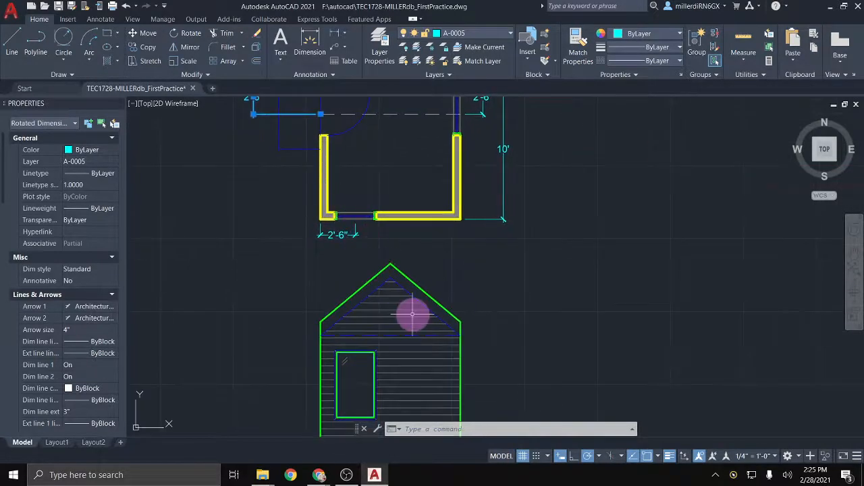
pyautogui.scroll(2, 413, 314)
pyautogui.scroll(-2, 456, 280)
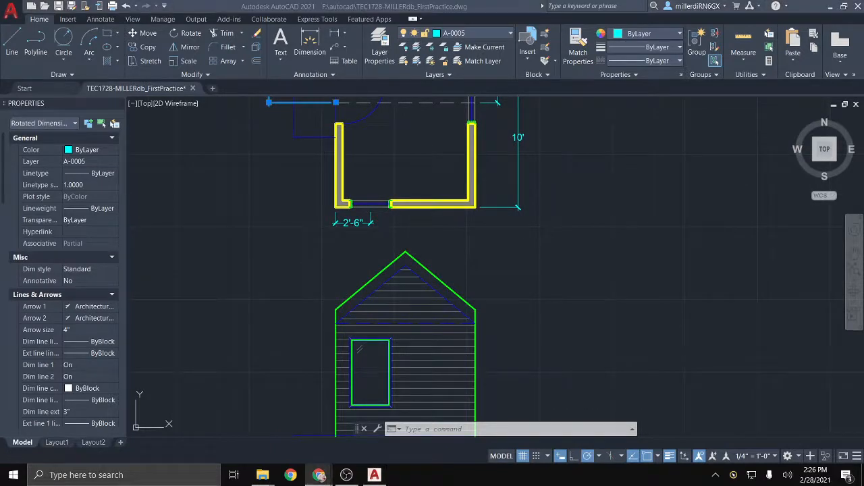
pyautogui.moveTo(372, 286); pyautogui.dragTo(295, 189, button='middle')
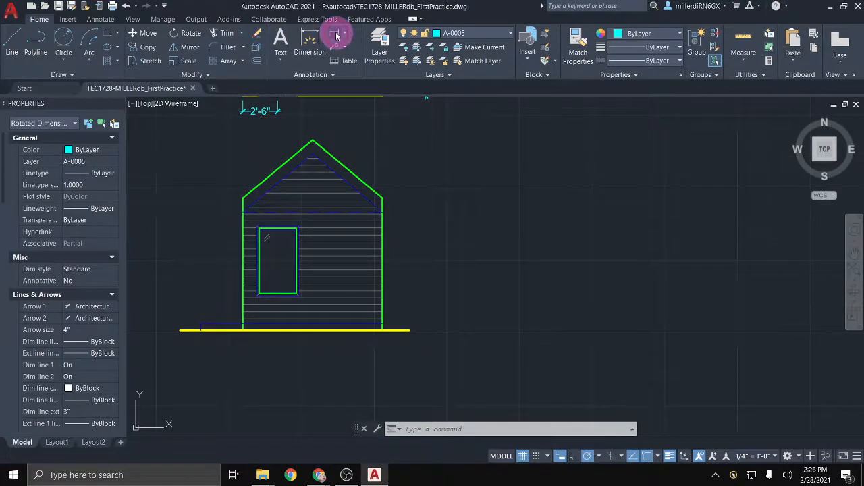
pyautogui.click(336, 35)
pyautogui.click(384, 327)
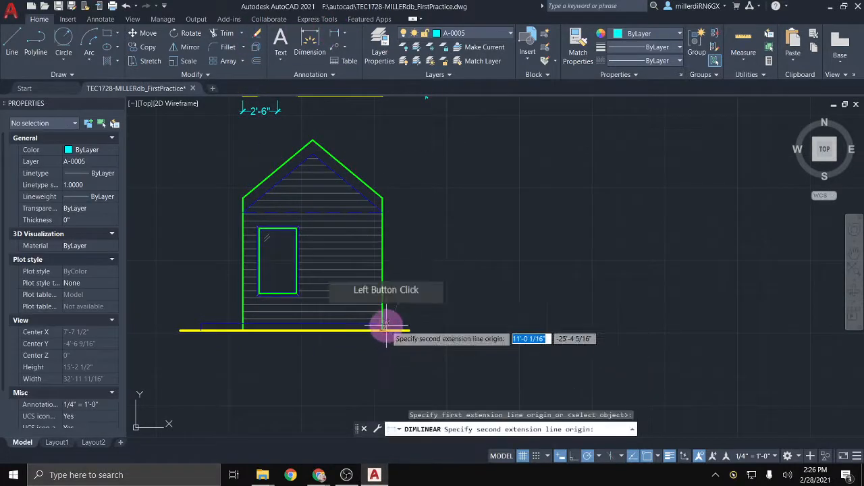
pyautogui.click(403, 328)
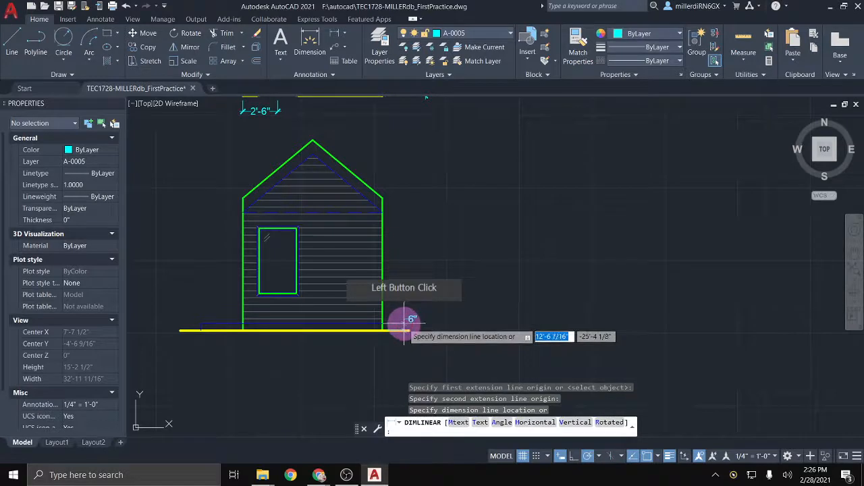
pyautogui.click(403, 322)
pyautogui.scroll(4, 403, 321)
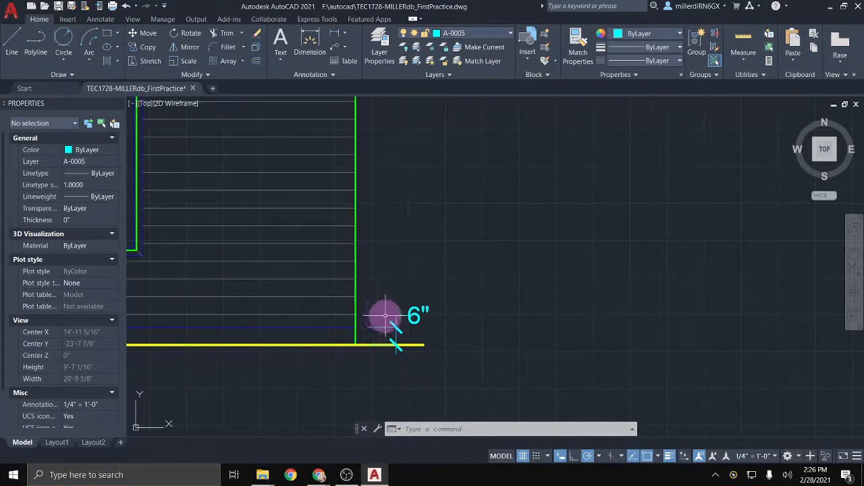
# Step: Move the 6" dimension text below the ground line
pyautogui.click(408, 314)
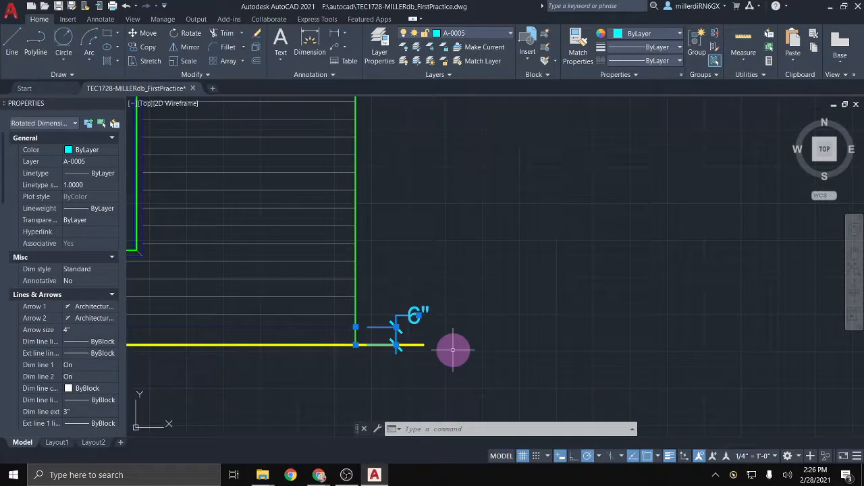
pyautogui.click(418, 316)
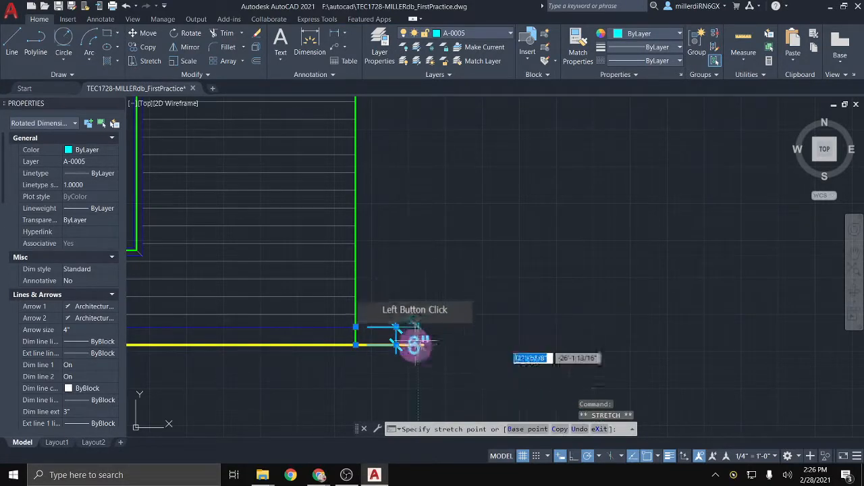
pyautogui.click(372, 378)
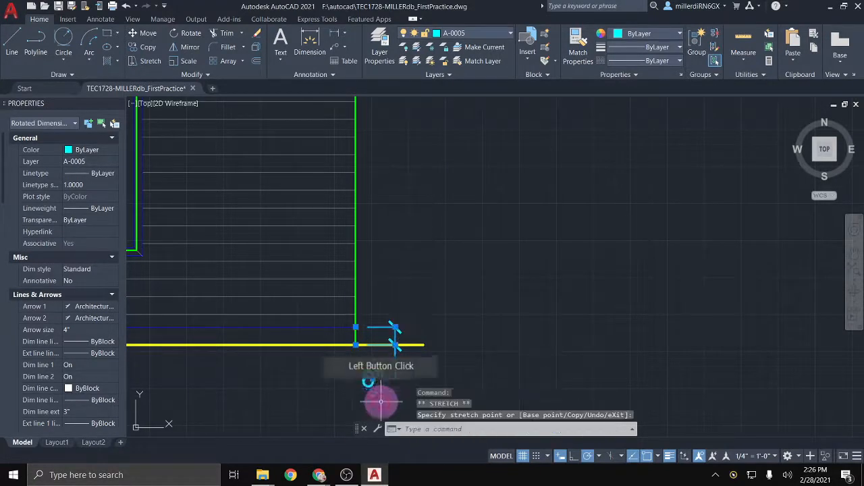
pyautogui.rightClick(367, 330)
pyautogui.click(445, 319)
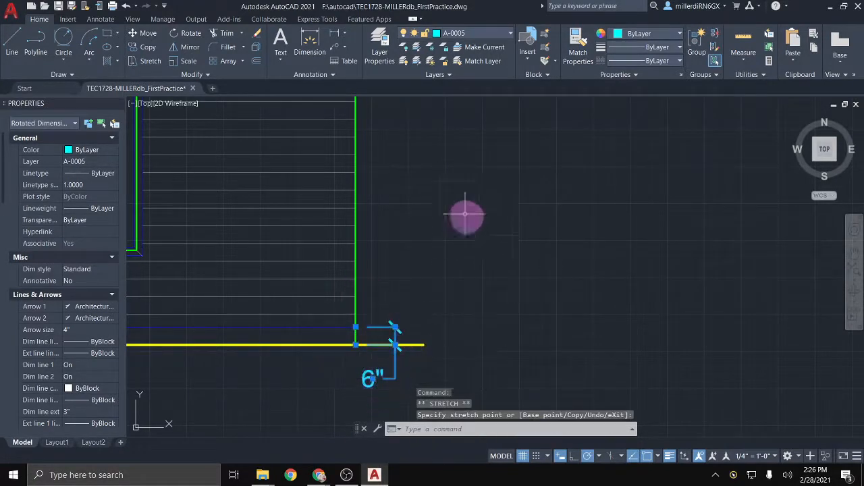
pyautogui.click(336, 36)
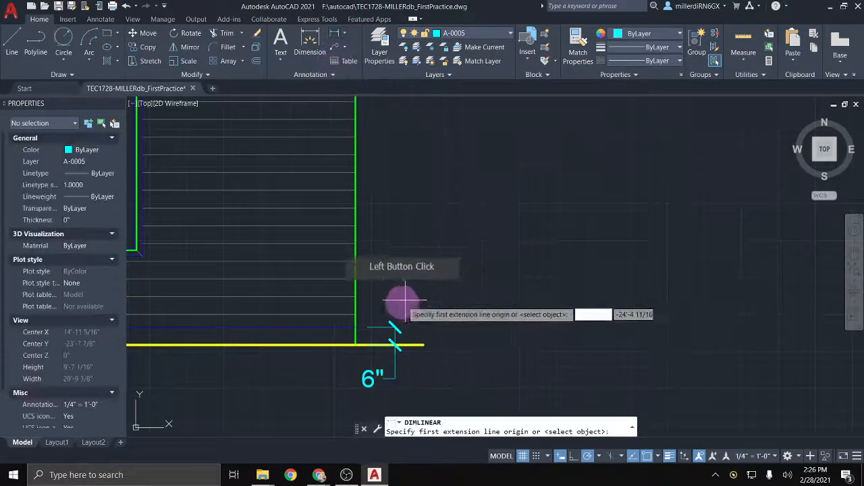
# Step: Dimension the elevation's right wall as 8' from base to top
pyautogui.click(356, 327)
pyautogui.scroll(-2, 361, 225)
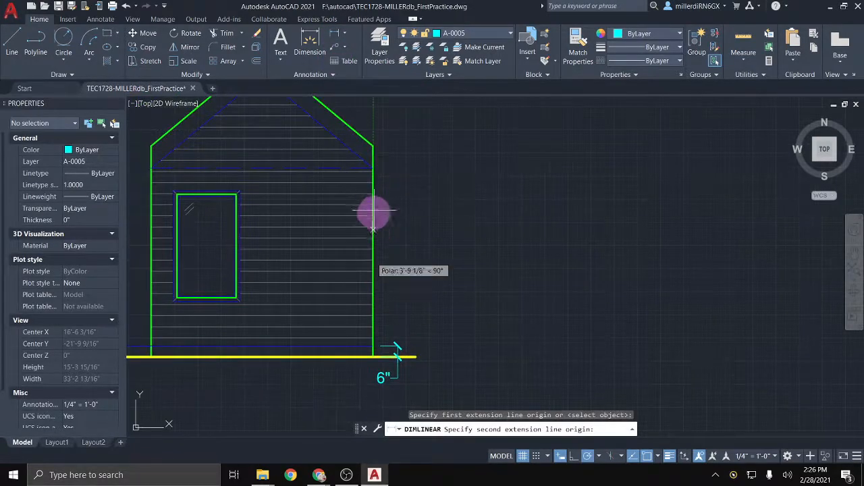
pyautogui.click(373, 167)
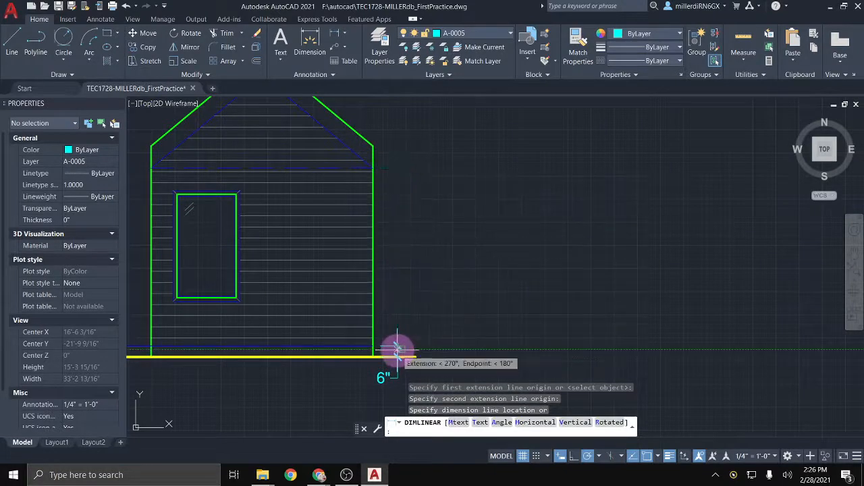
pyautogui.click(398, 354)
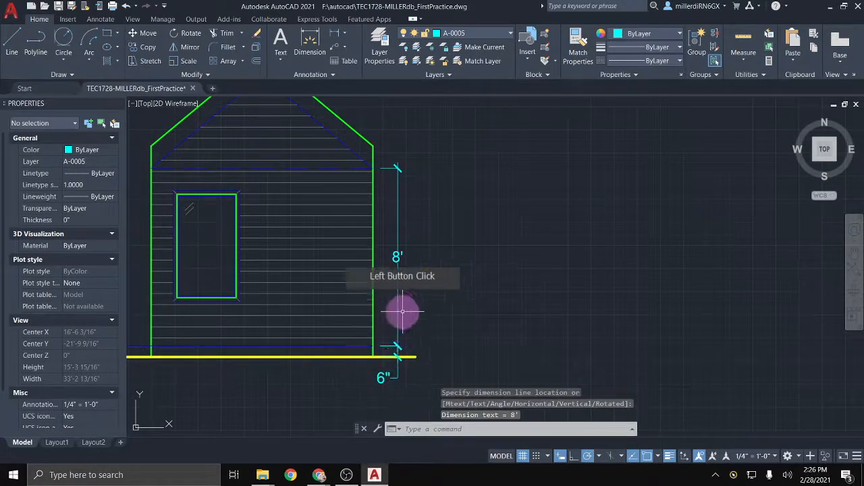
# Step: Add a 1' dimension from wall top to roof corner, snapping its end to the intersection
pyautogui.click(333, 31)
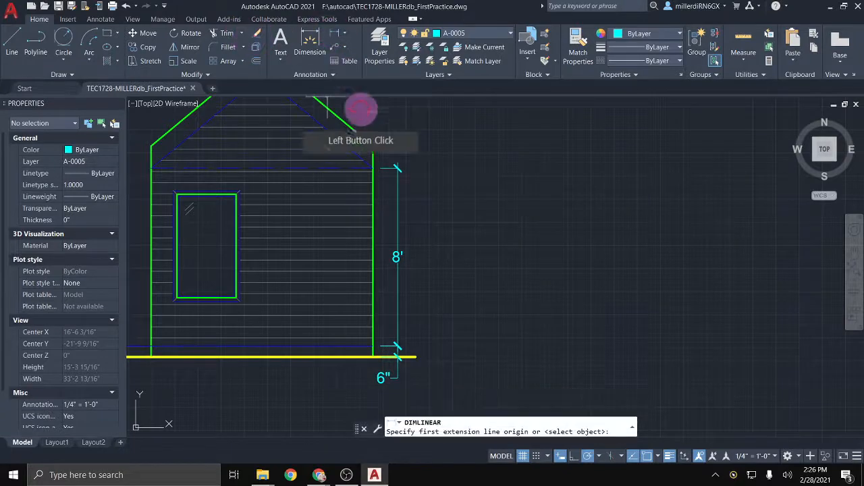
pyautogui.click(373, 169)
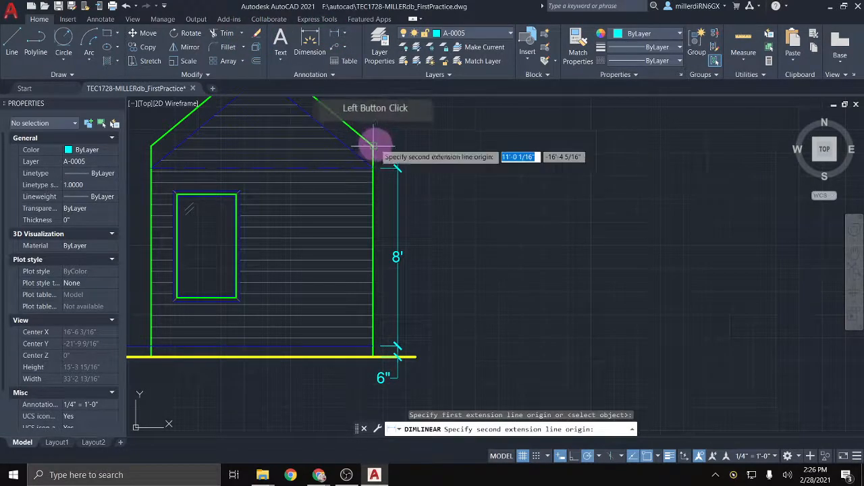
pyautogui.click(374, 145)
pyautogui.scroll(4, 413, 132)
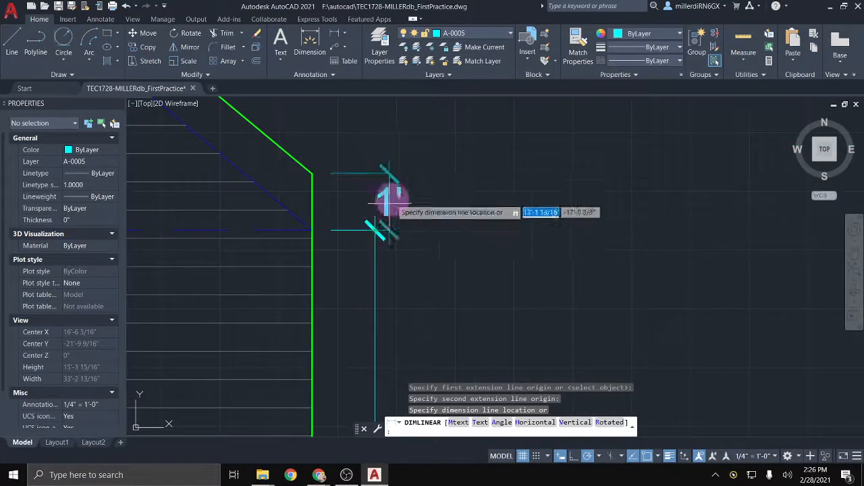
pyautogui.click(377, 232)
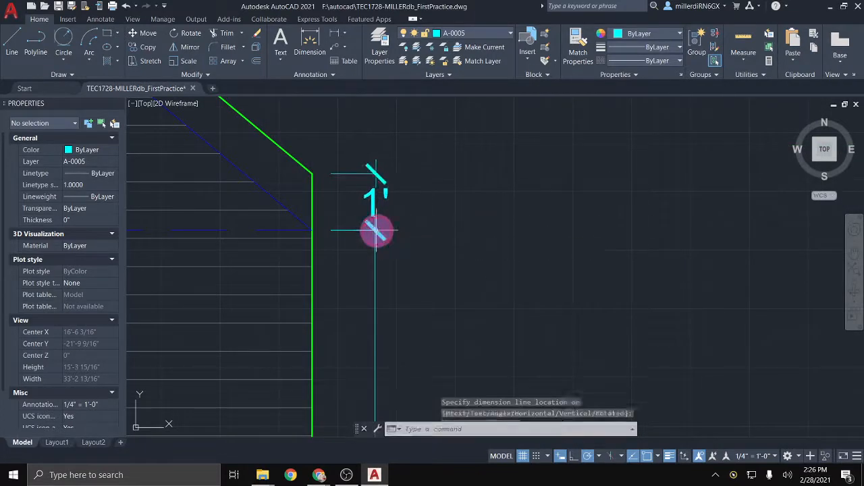
pyautogui.scroll(2, 370, 206)
pyautogui.click(353, 189)
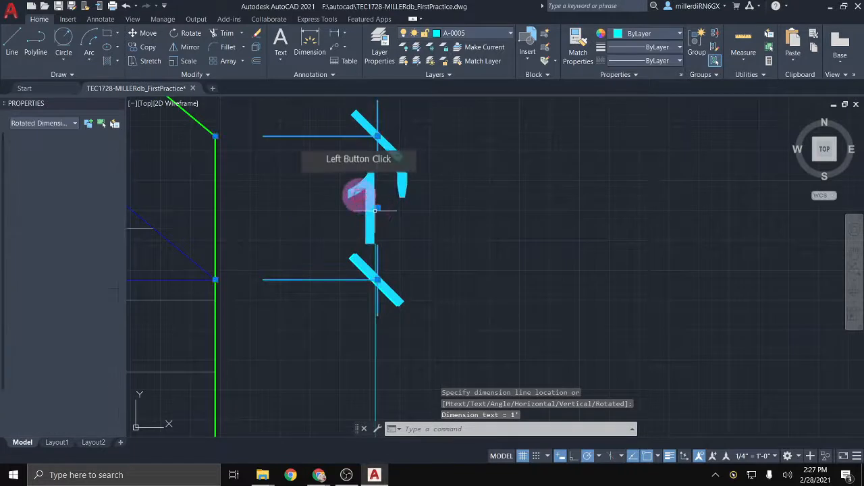
pyautogui.scroll(3, 378, 270)
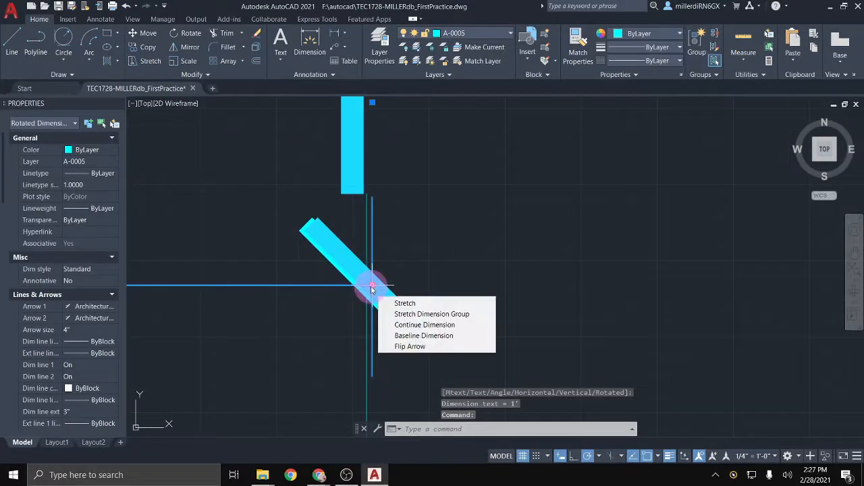
pyautogui.click(372, 285)
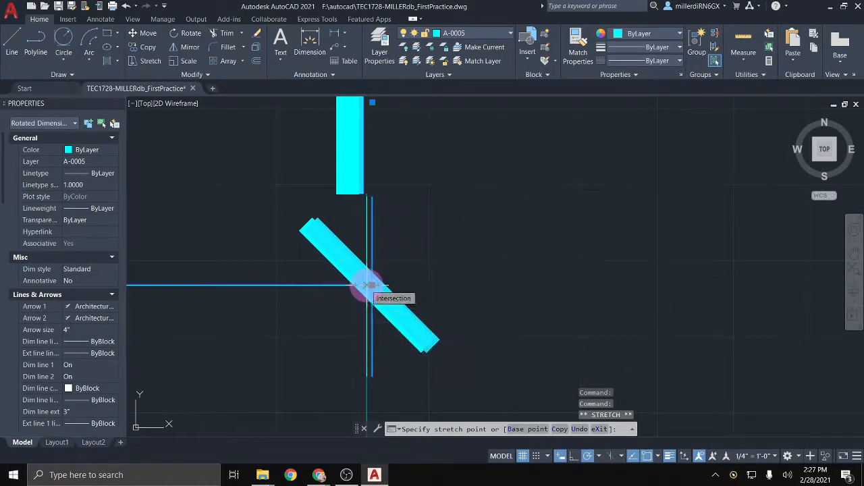
pyautogui.click(366, 297)
pyautogui.scroll(-2, 367, 286)
pyautogui.scroll(-7, 389, 222)
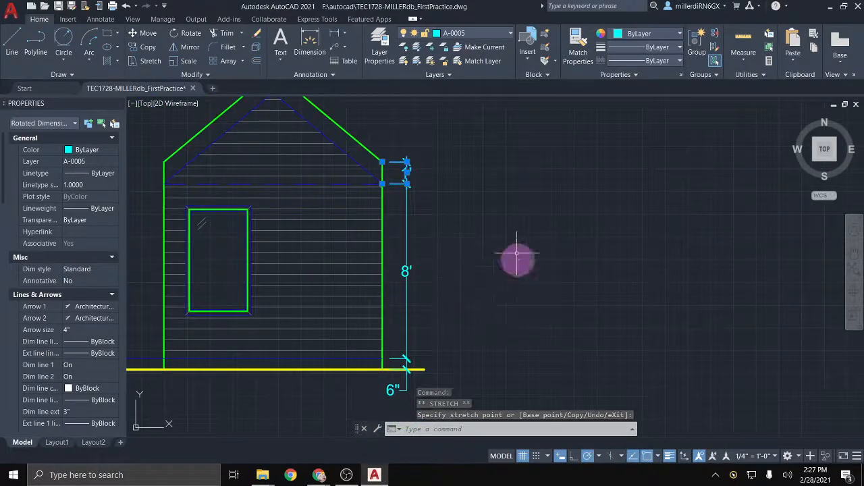
pyautogui.press('Escape')
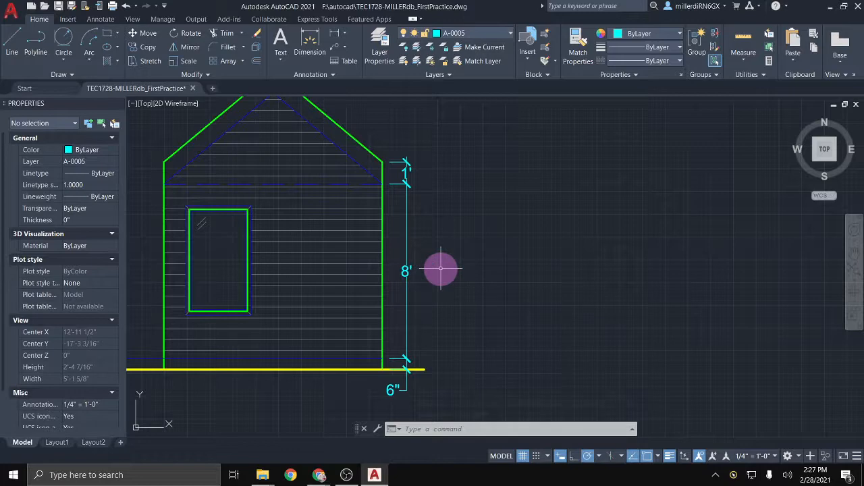
# Step: Edit the Standard dimension style via DIMSTY so linear dimensions show zero inches
pyautogui.write('dimsty')
pyautogui.press('Return')
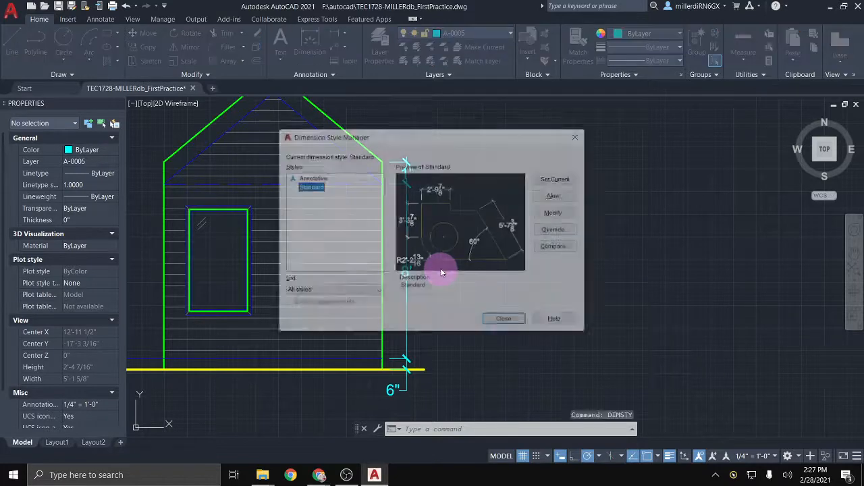
pyautogui.click(552, 214)
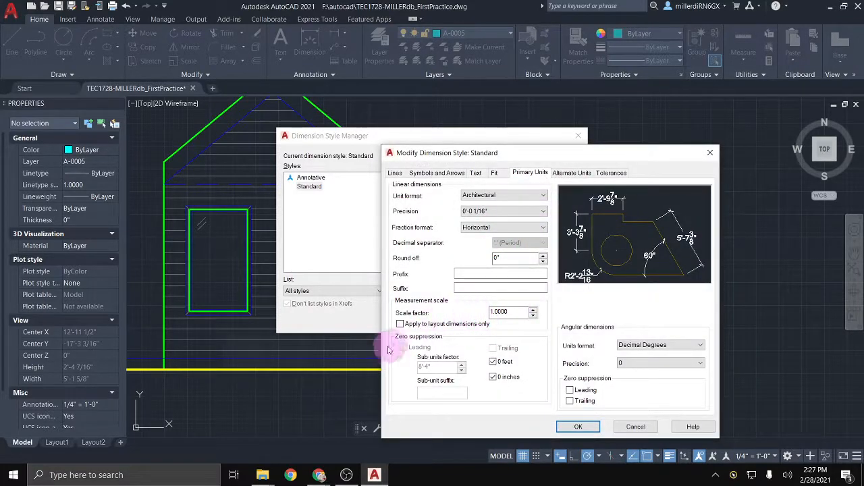
pyautogui.click(570, 401)
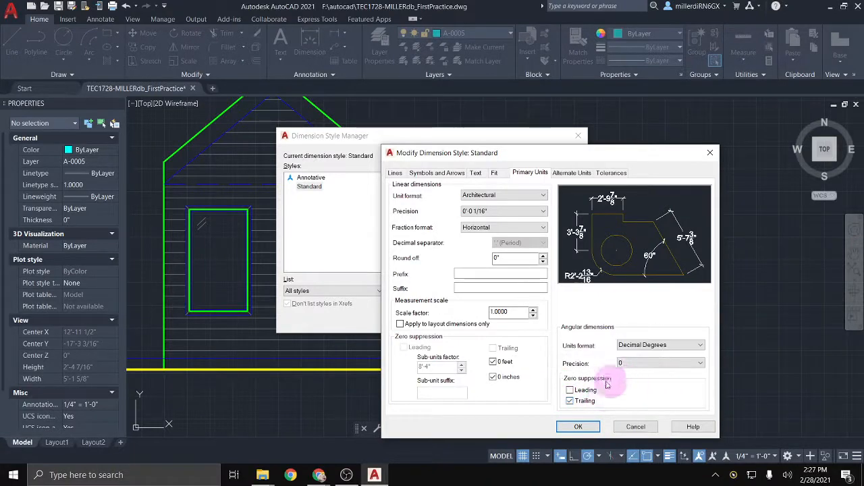
pyautogui.click(570, 401)
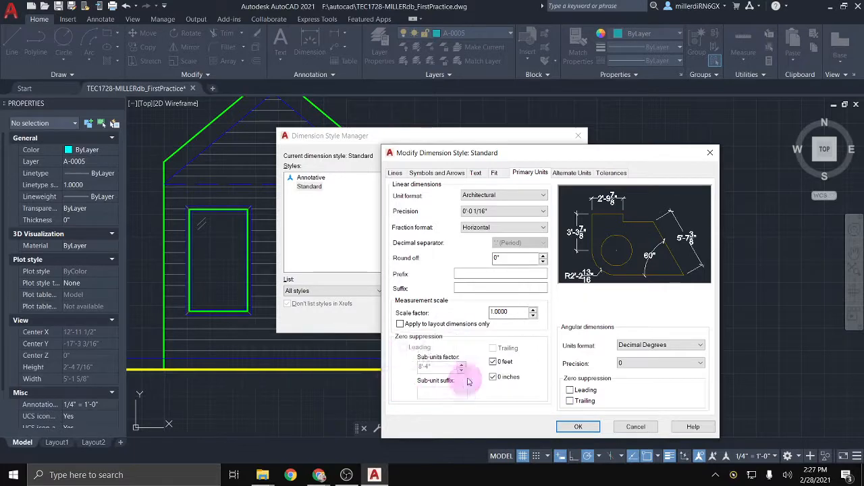
pyautogui.click(494, 379)
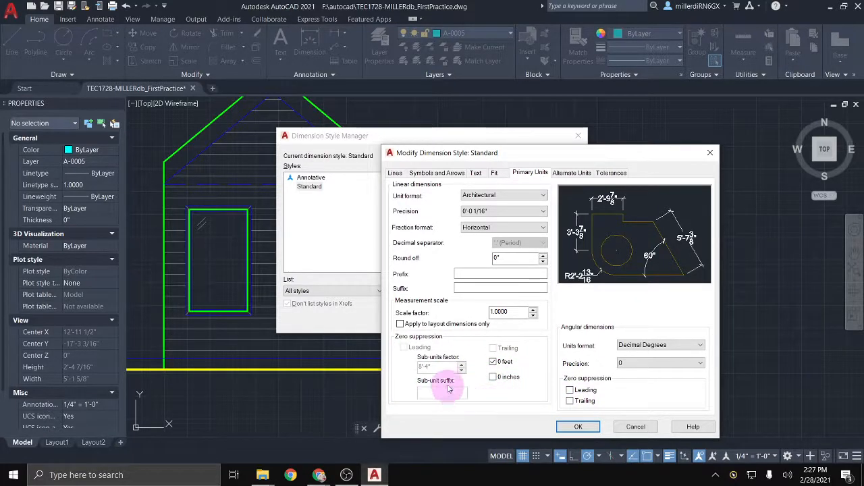
# Step: Set Standard's dimension text vertical placement to Above, horizontal Centered, and save the style
pyautogui.click(494, 173)
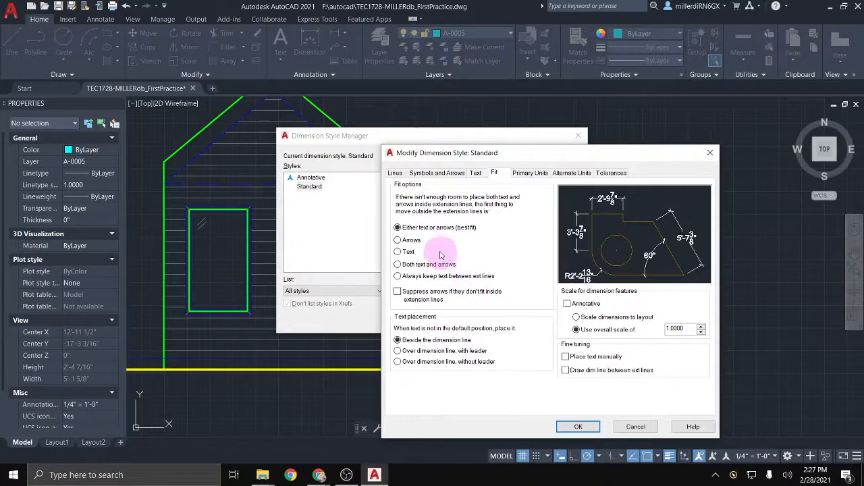
pyautogui.click(477, 174)
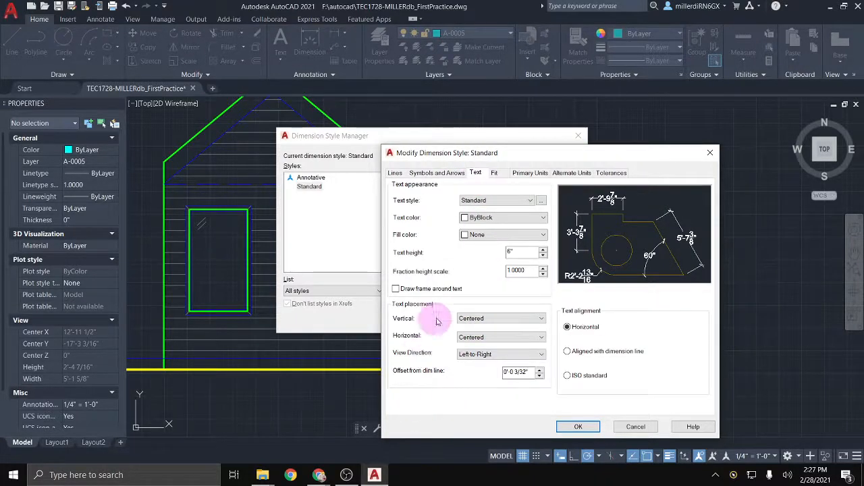
pyautogui.click(483, 320)
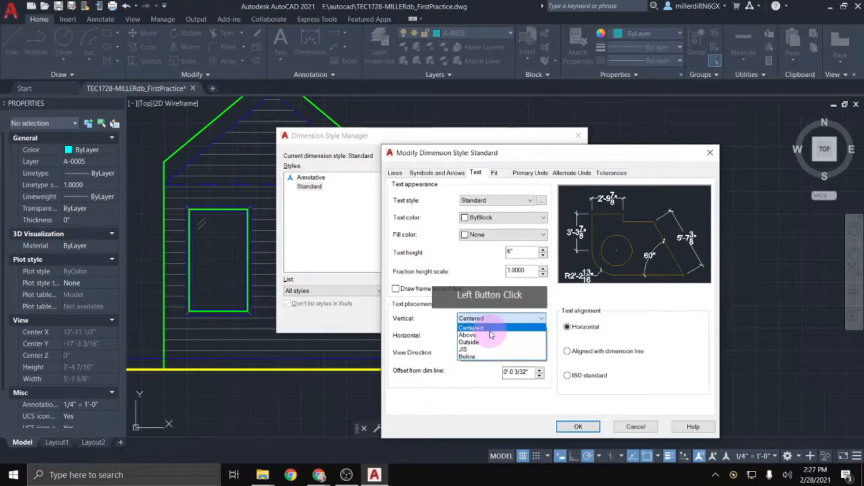
pyautogui.click(495, 331)
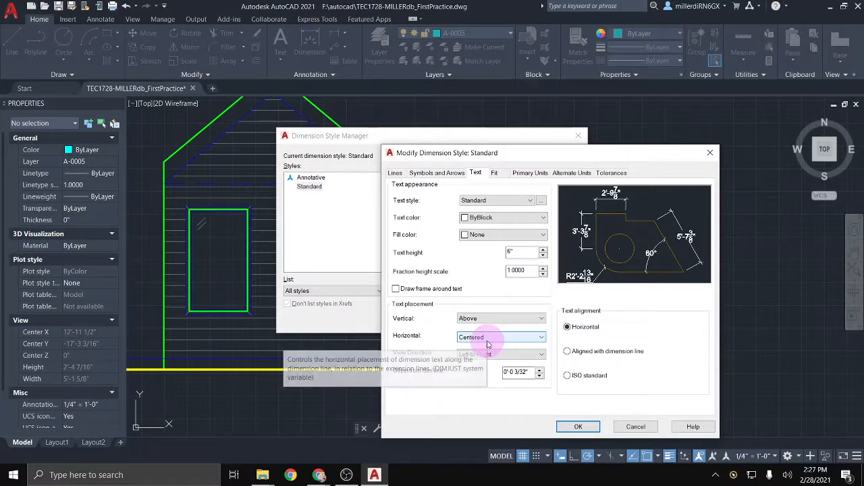
pyautogui.click(489, 339)
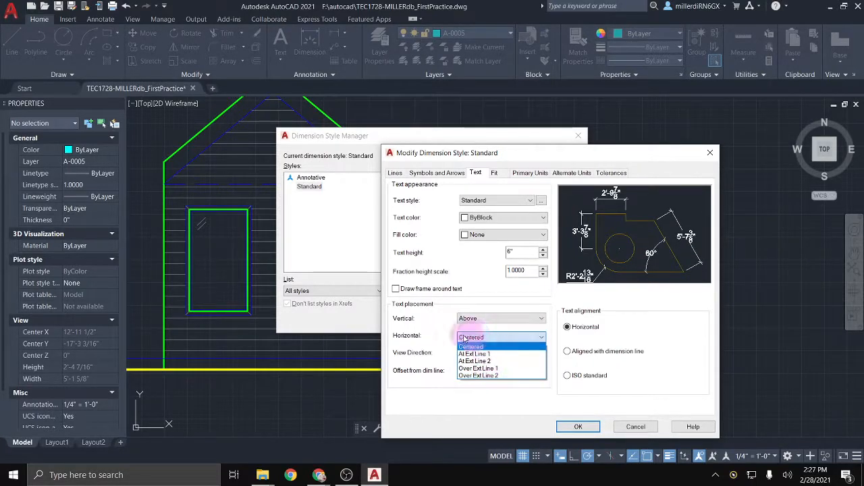
pyautogui.click(434, 351)
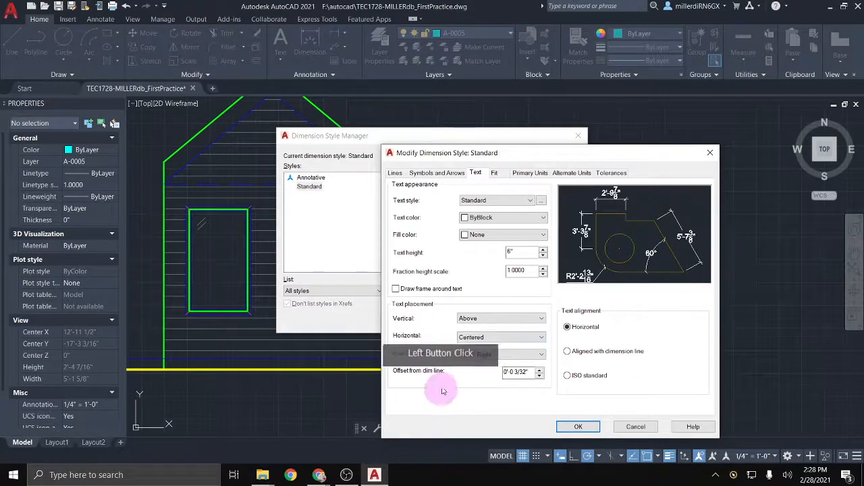
pyautogui.click(566, 429)
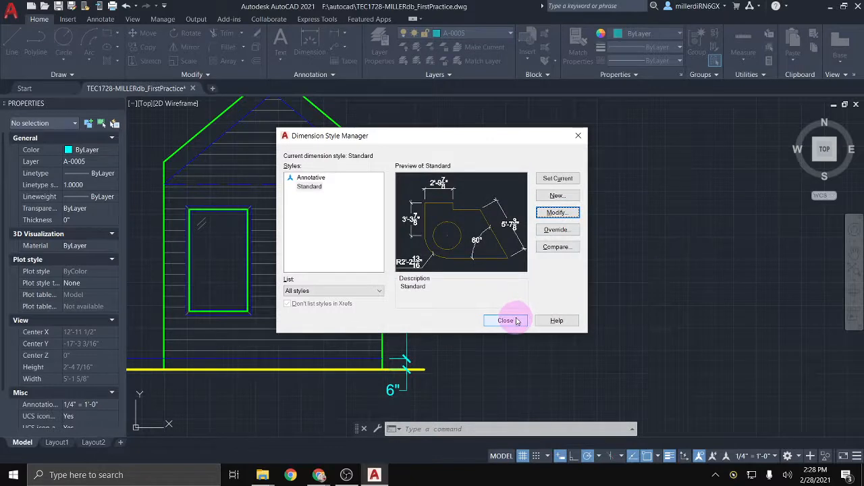
pyautogui.click(517, 320)
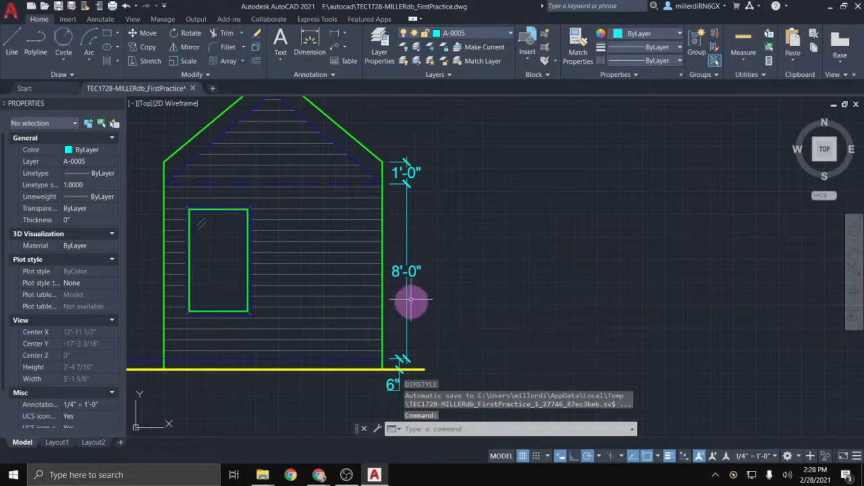
# Step: Move the dashed line across the plan onto layer A-0004
pyautogui.scroll(-2, 459, 322)
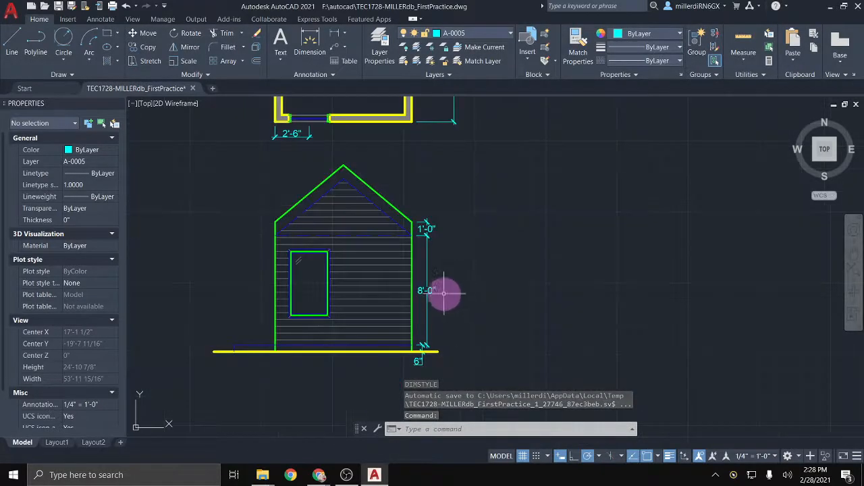
pyautogui.moveTo(461, 204); pyautogui.dragTo(516, 332, button='middle')
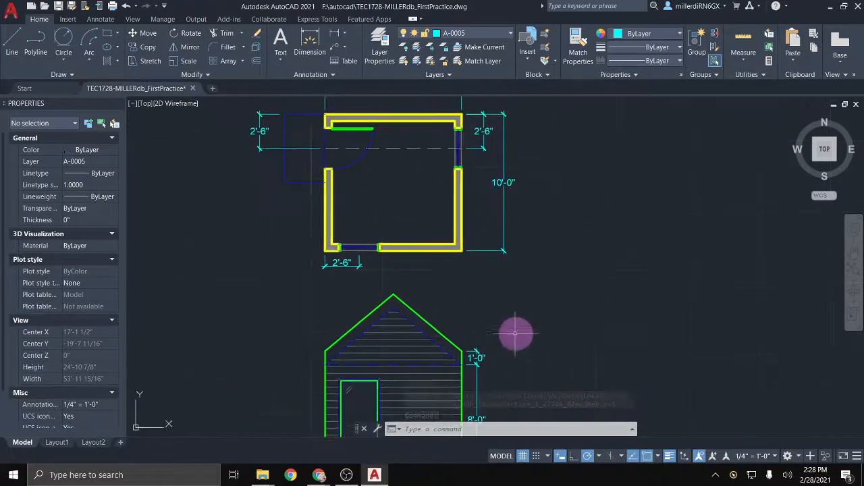
pyautogui.moveTo(561, 169)
pyautogui.mouseDown(button='middle')
pyautogui.moveTo(576, 226)
pyautogui.moveTo(565, 210)
pyautogui.moveTo(598, 218)
pyautogui.moveTo(646, 199)
pyautogui.mouseUp(button='middle')
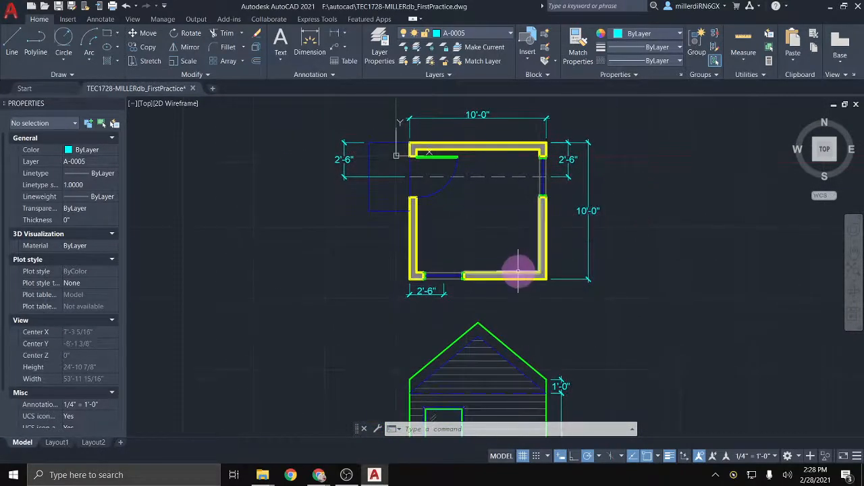
pyautogui.moveTo(492, 277)
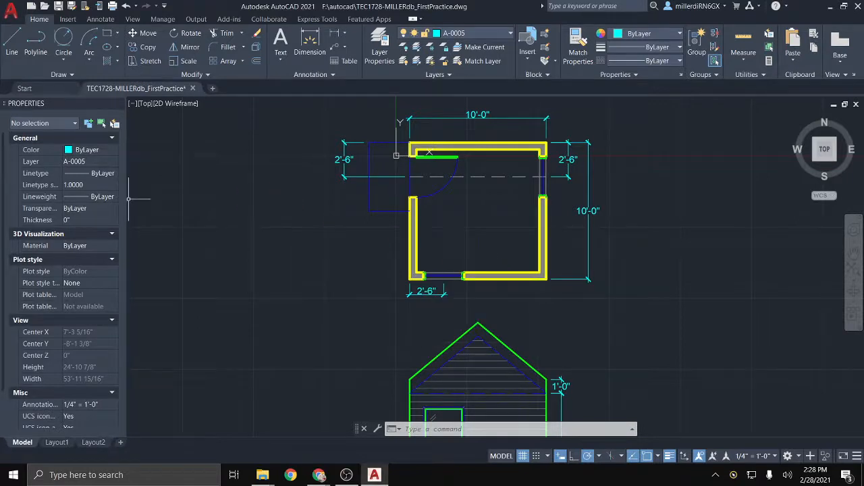
pyautogui.scroll(5, 492, 161)
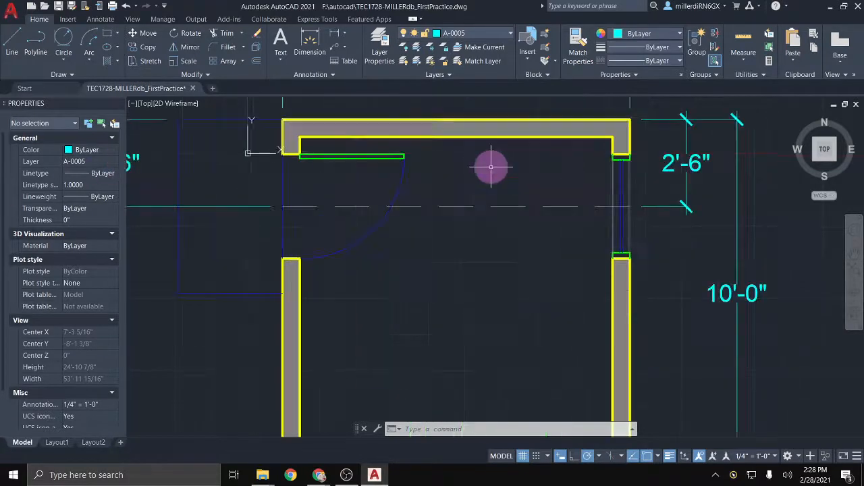
pyautogui.click(461, 207)
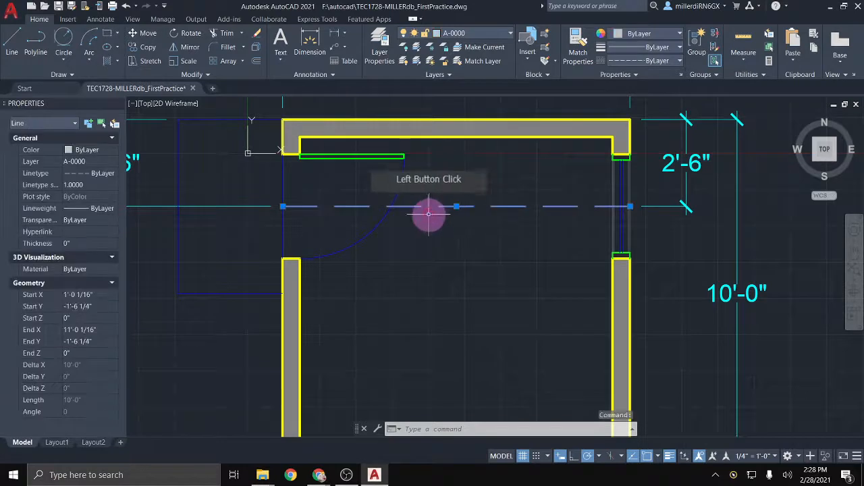
pyautogui.click(492, 31)
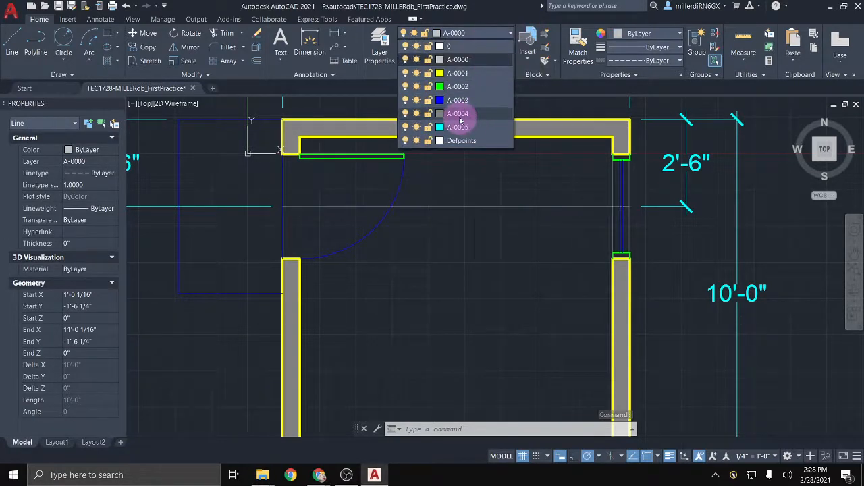
pyautogui.click(459, 113)
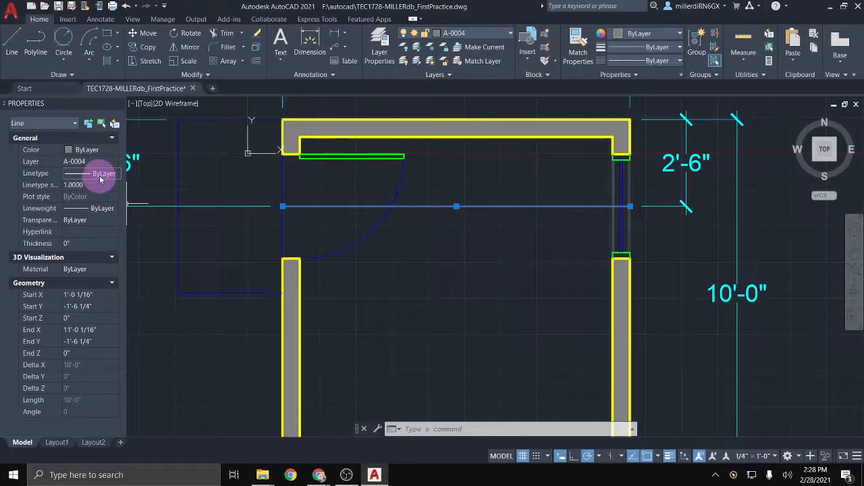
# Step: Load the CENTER linetype from acad.lin into the drawing
pyautogui.click(662, 61)
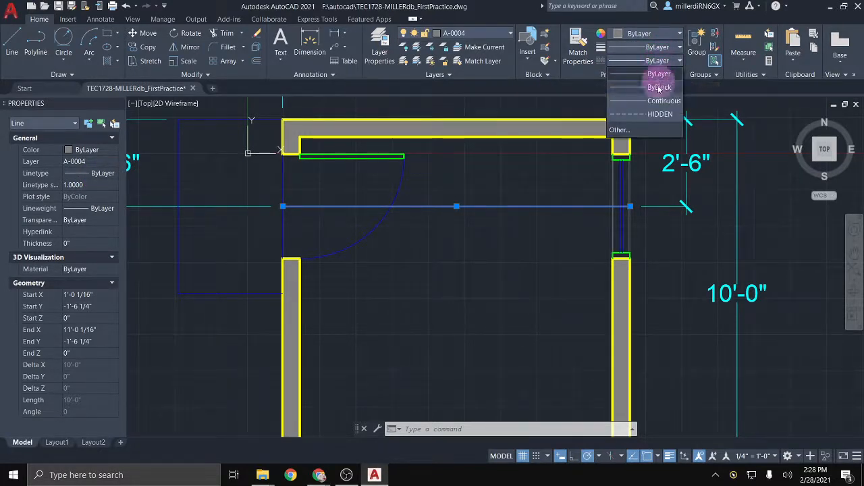
pyautogui.click(633, 133)
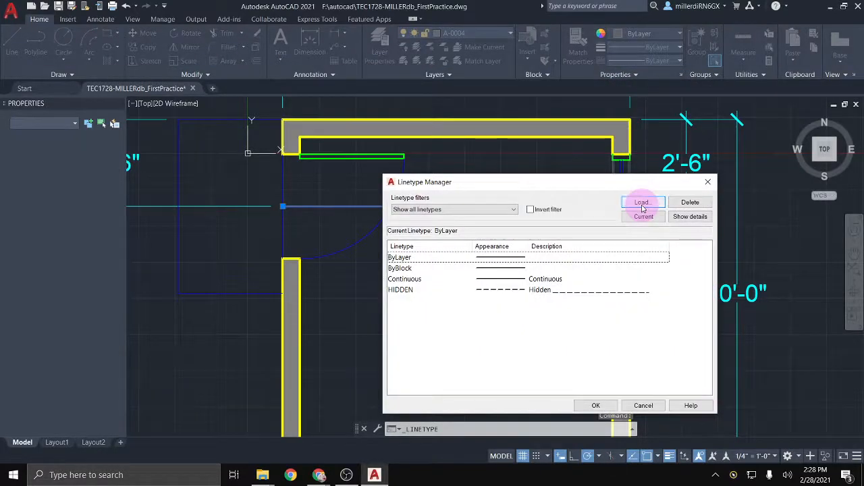
pyautogui.click(642, 205)
pyautogui.scroll(-5, 490, 299)
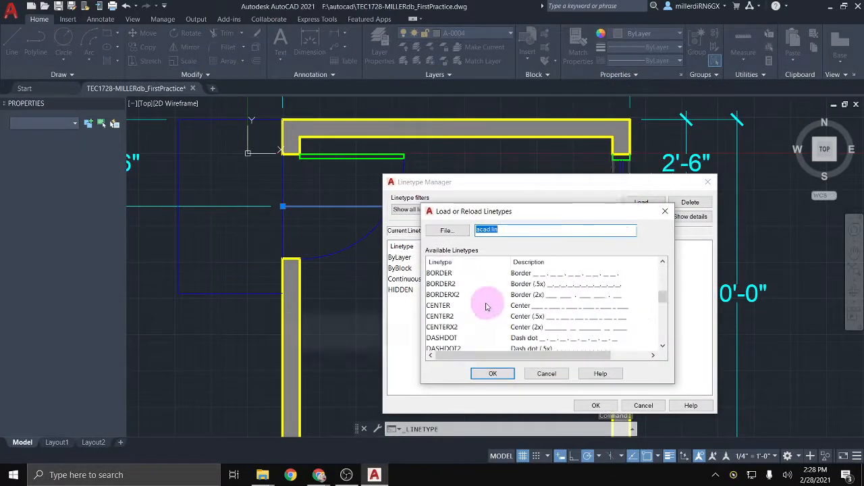
pyautogui.click(438, 305)
pyautogui.click(490, 376)
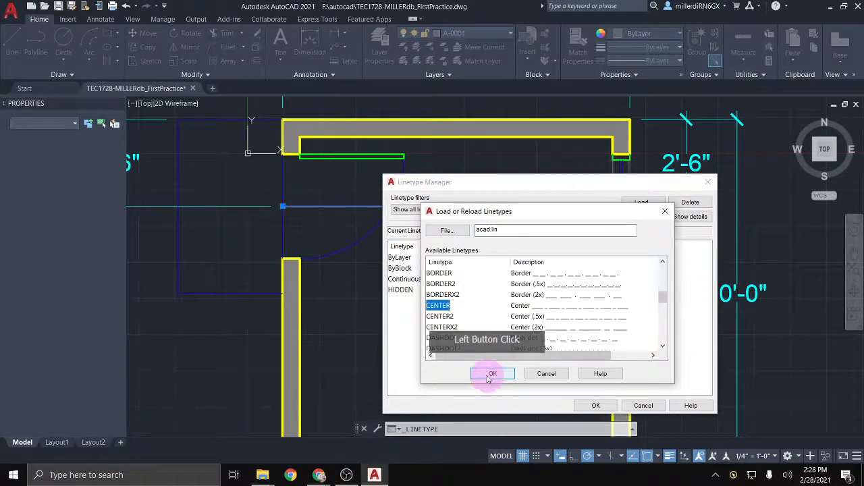
pyautogui.click(410, 279)
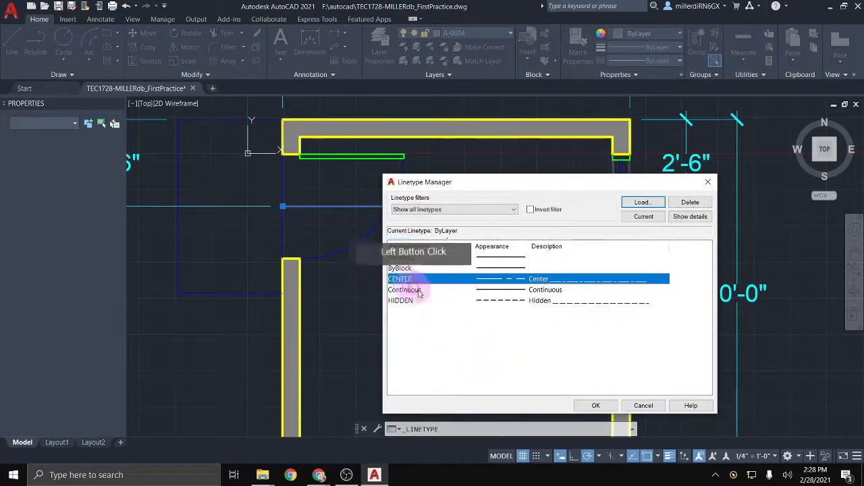
pyautogui.click(597, 406)
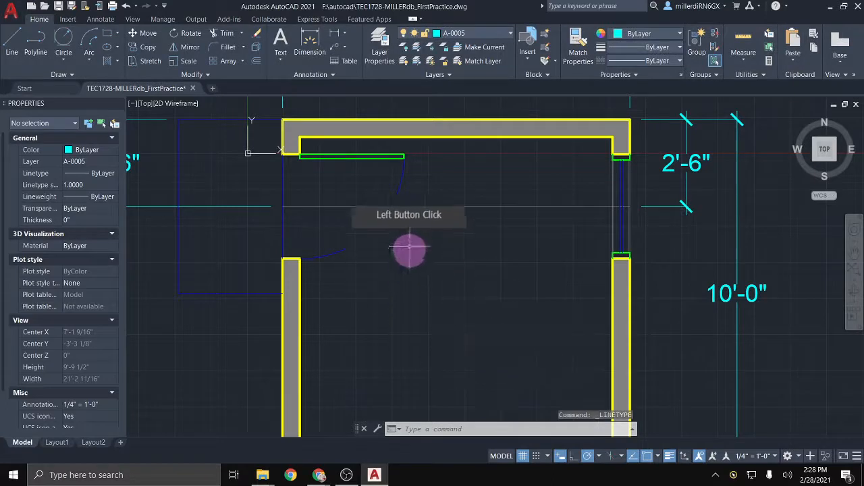
pyautogui.click(423, 205)
pyautogui.click(308, 298)
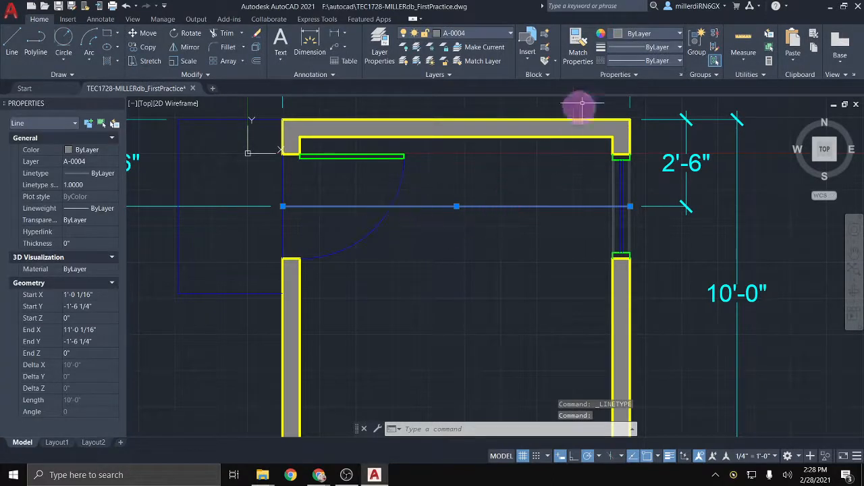
# Step: Give the plan line the CENTER linetype, extend both ends past the walls, and set linetype scale 0.5
pyautogui.click(640, 60)
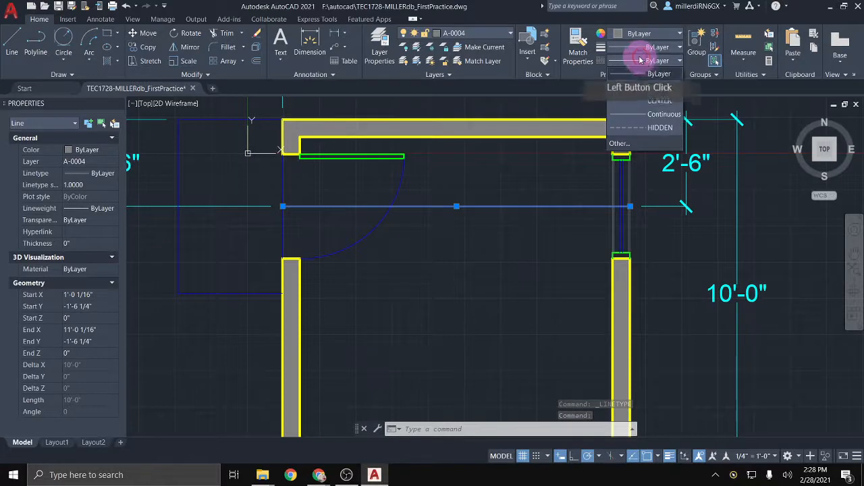
pyautogui.click(664, 102)
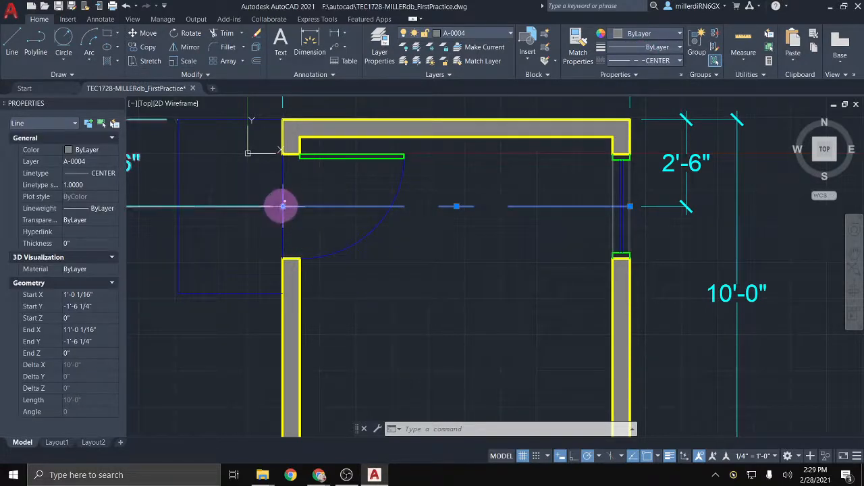
pyautogui.click(282, 206)
pyautogui.click(214, 206)
pyautogui.click(630, 206)
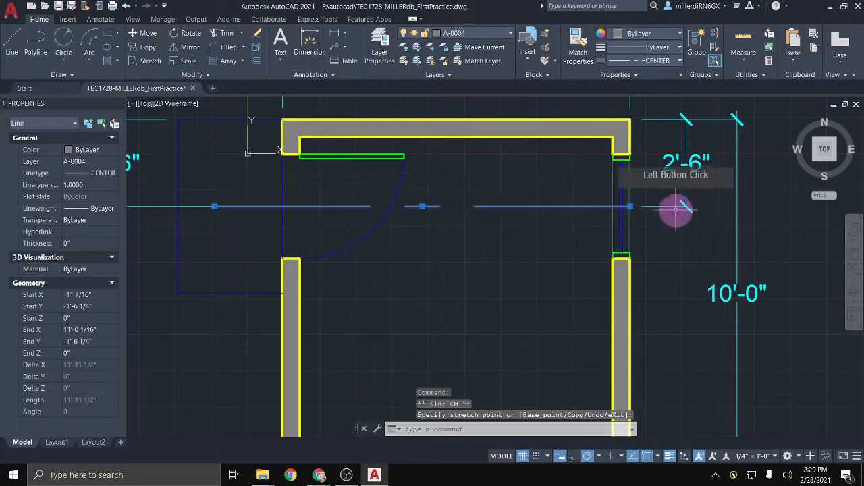
pyautogui.click(657, 206)
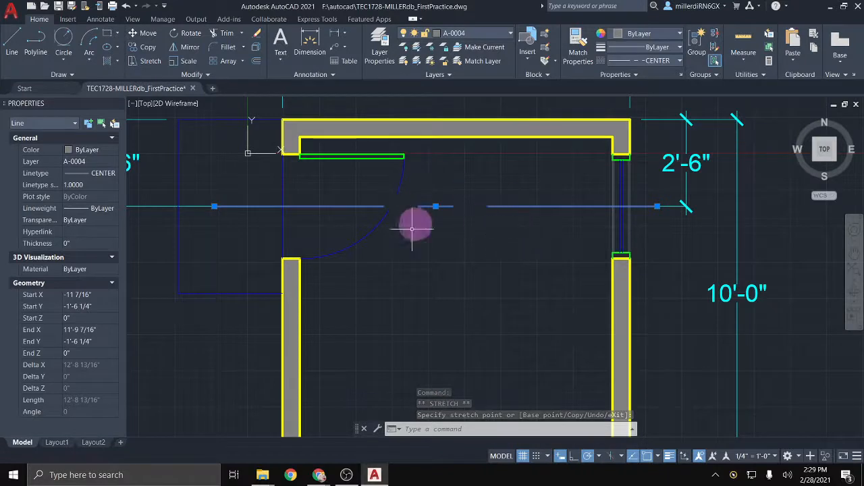
pyautogui.click(71, 185)
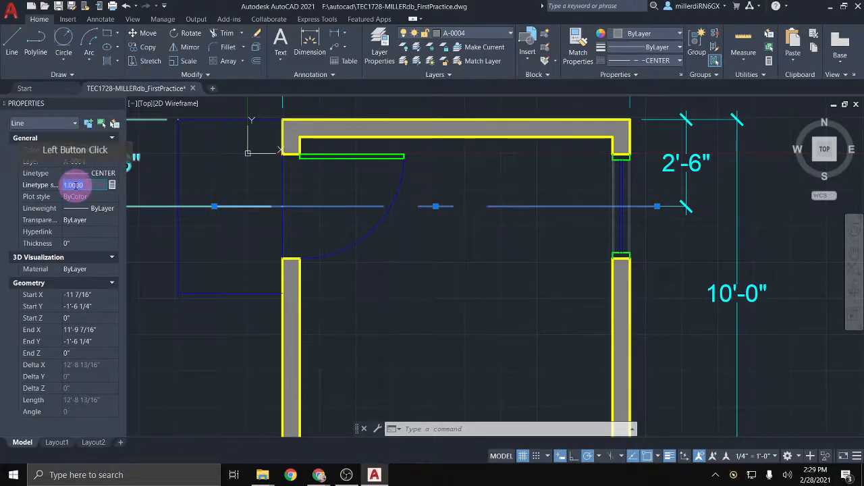
pyautogui.write('.5')
pyautogui.press('Return')
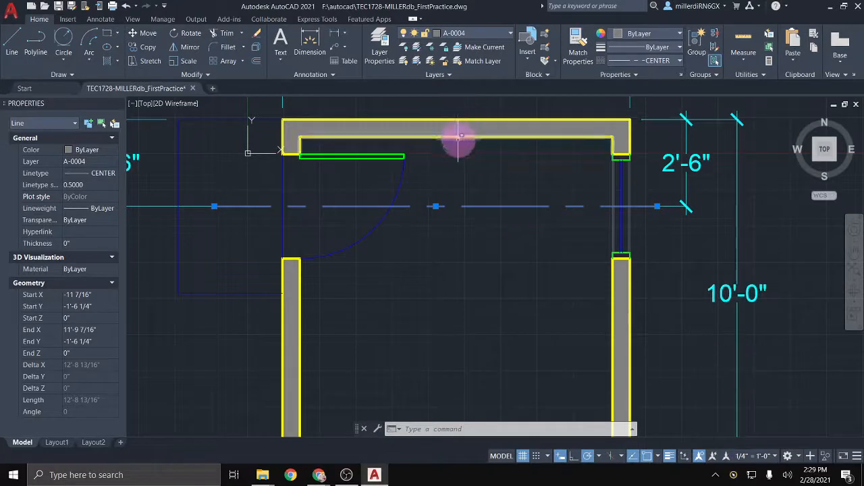
pyautogui.scroll(-5, 452, 358)
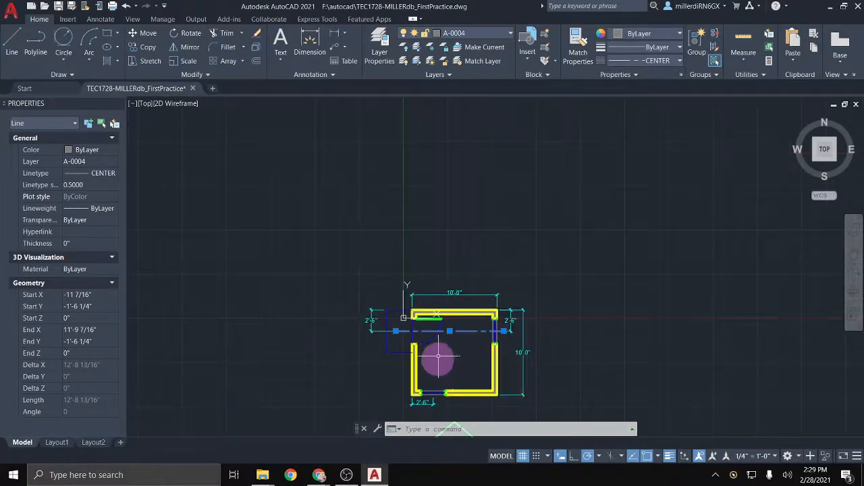
pyautogui.moveTo(436, 348); pyautogui.dragTo(444, 232, button='middle')
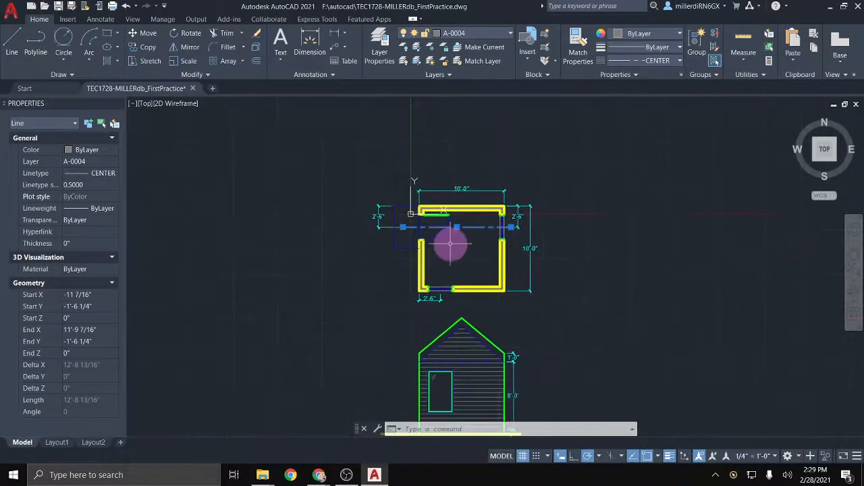
pyautogui.scroll(2, 450, 243)
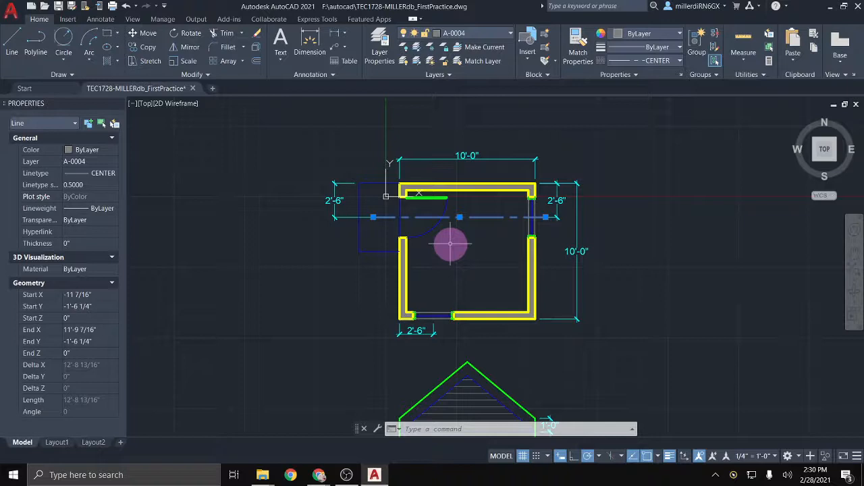
pyautogui.click(349, 295)
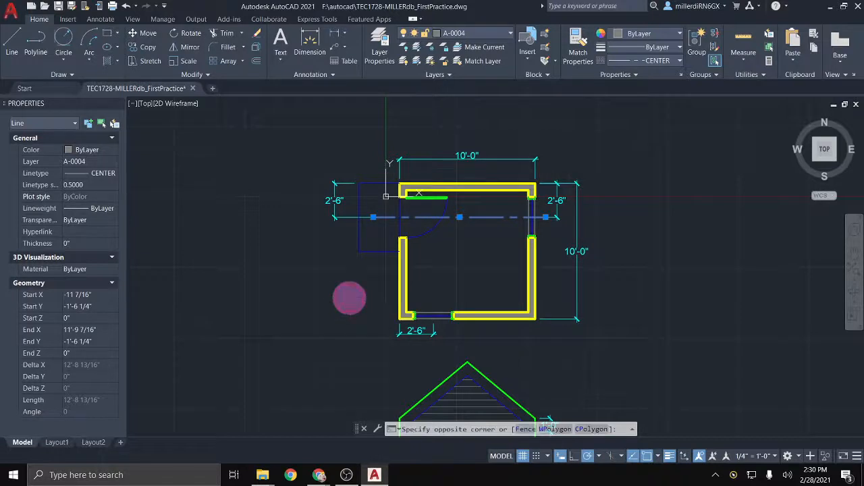
pyautogui.click(310, 304)
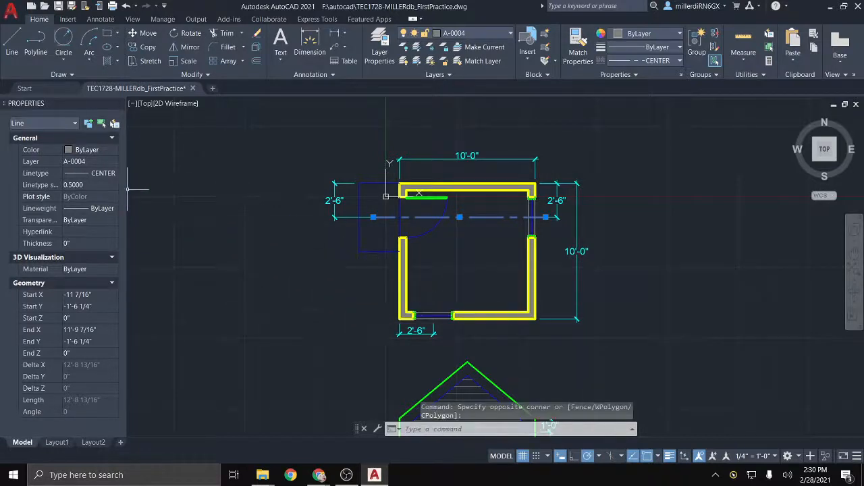
pyautogui.click(421, 106)
pyautogui.click(411, 206)
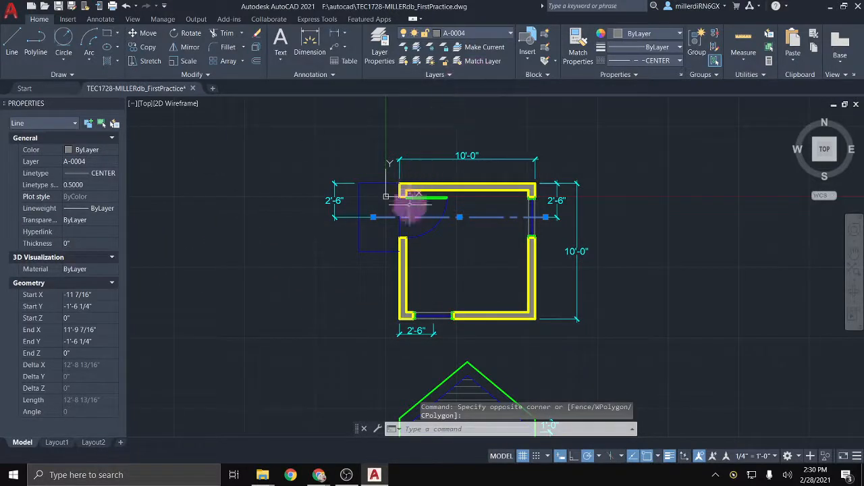
pyautogui.click(216, 289)
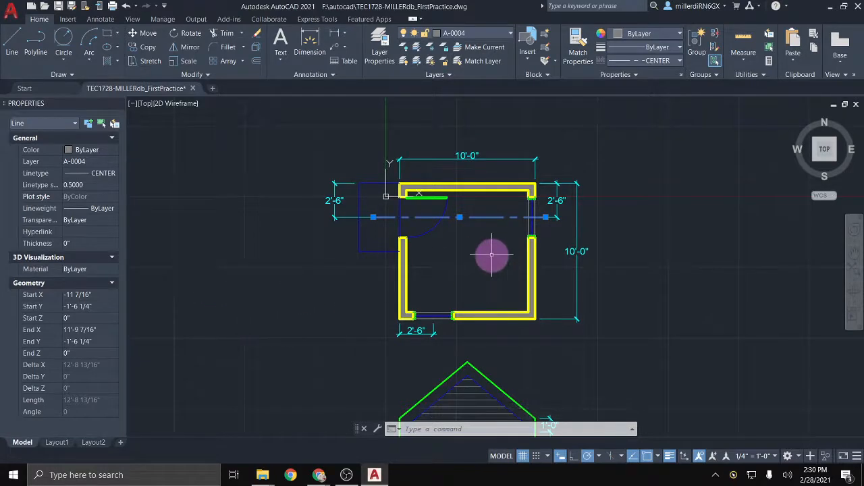
pyautogui.scroll(2, 492, 256)
pyautogui.moveTo(491, 255); pyautogui.dragTo(492, 282, button='middle')
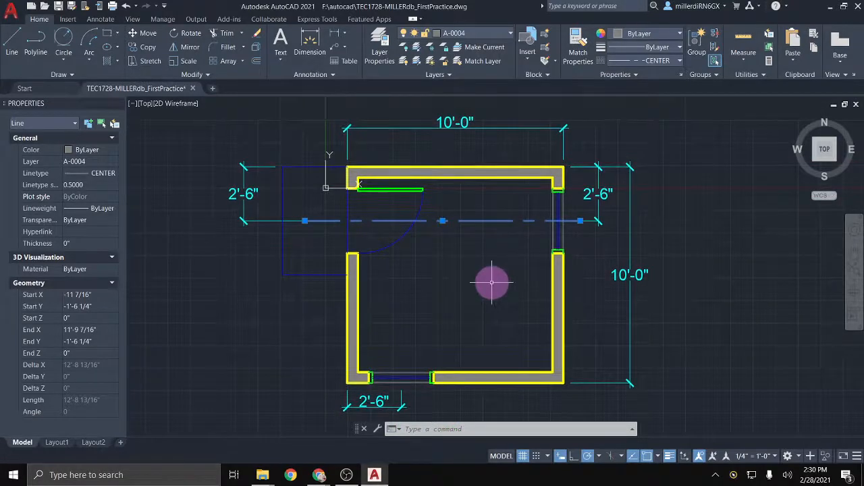